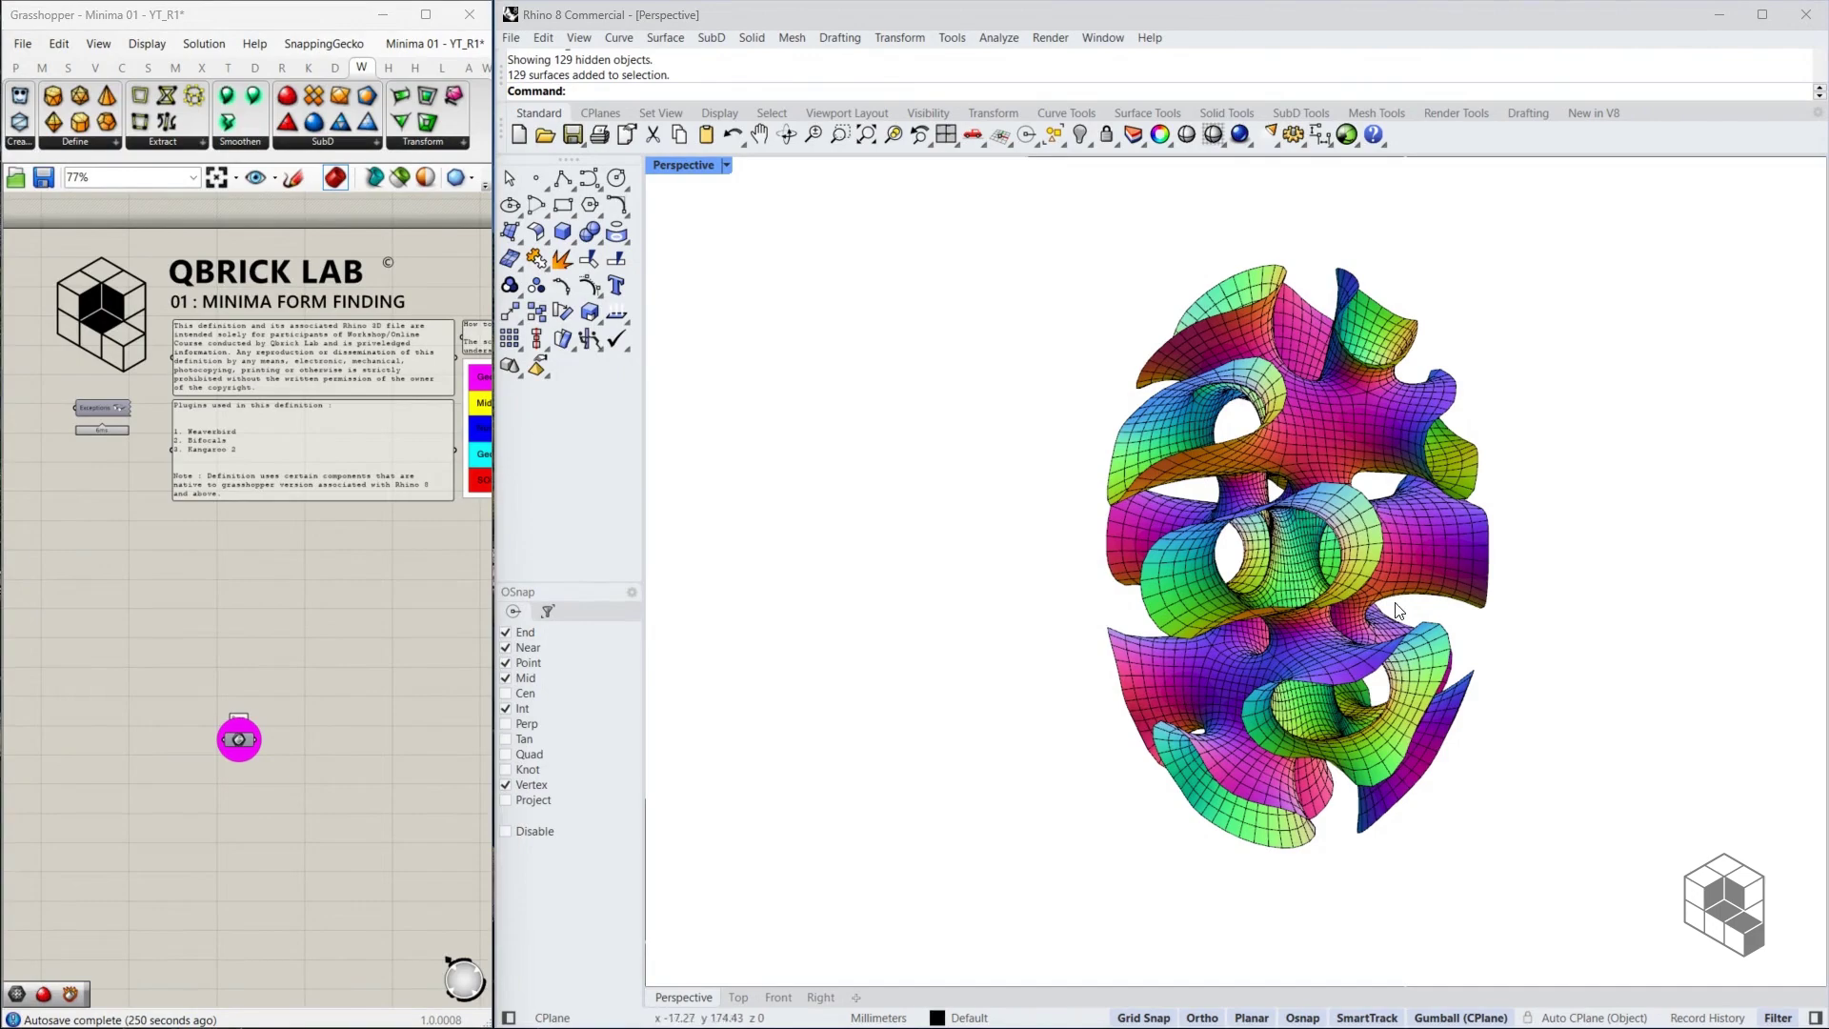
Examine the finished minimal-surface form and the starting tower of open box modules from several sides, including the interior
right_drag(1388, 604, 1029, 643)
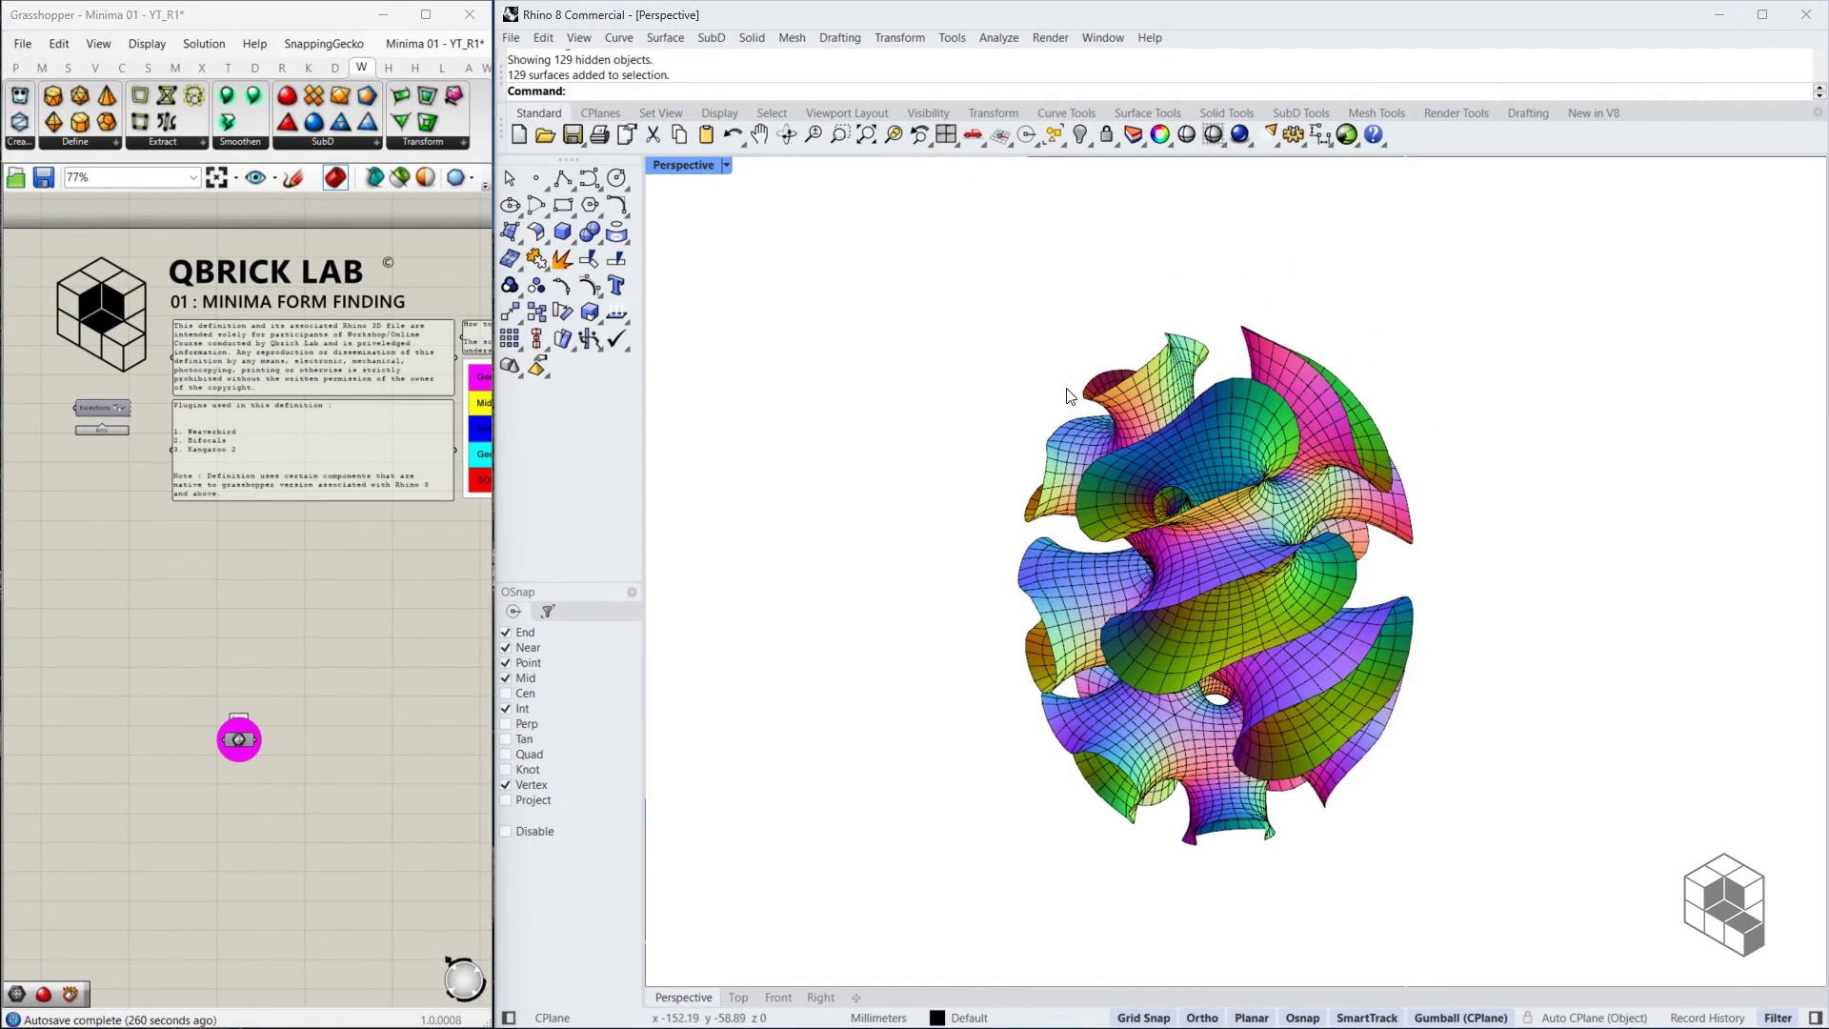
right_drag(1187, 753, 1253, 684)
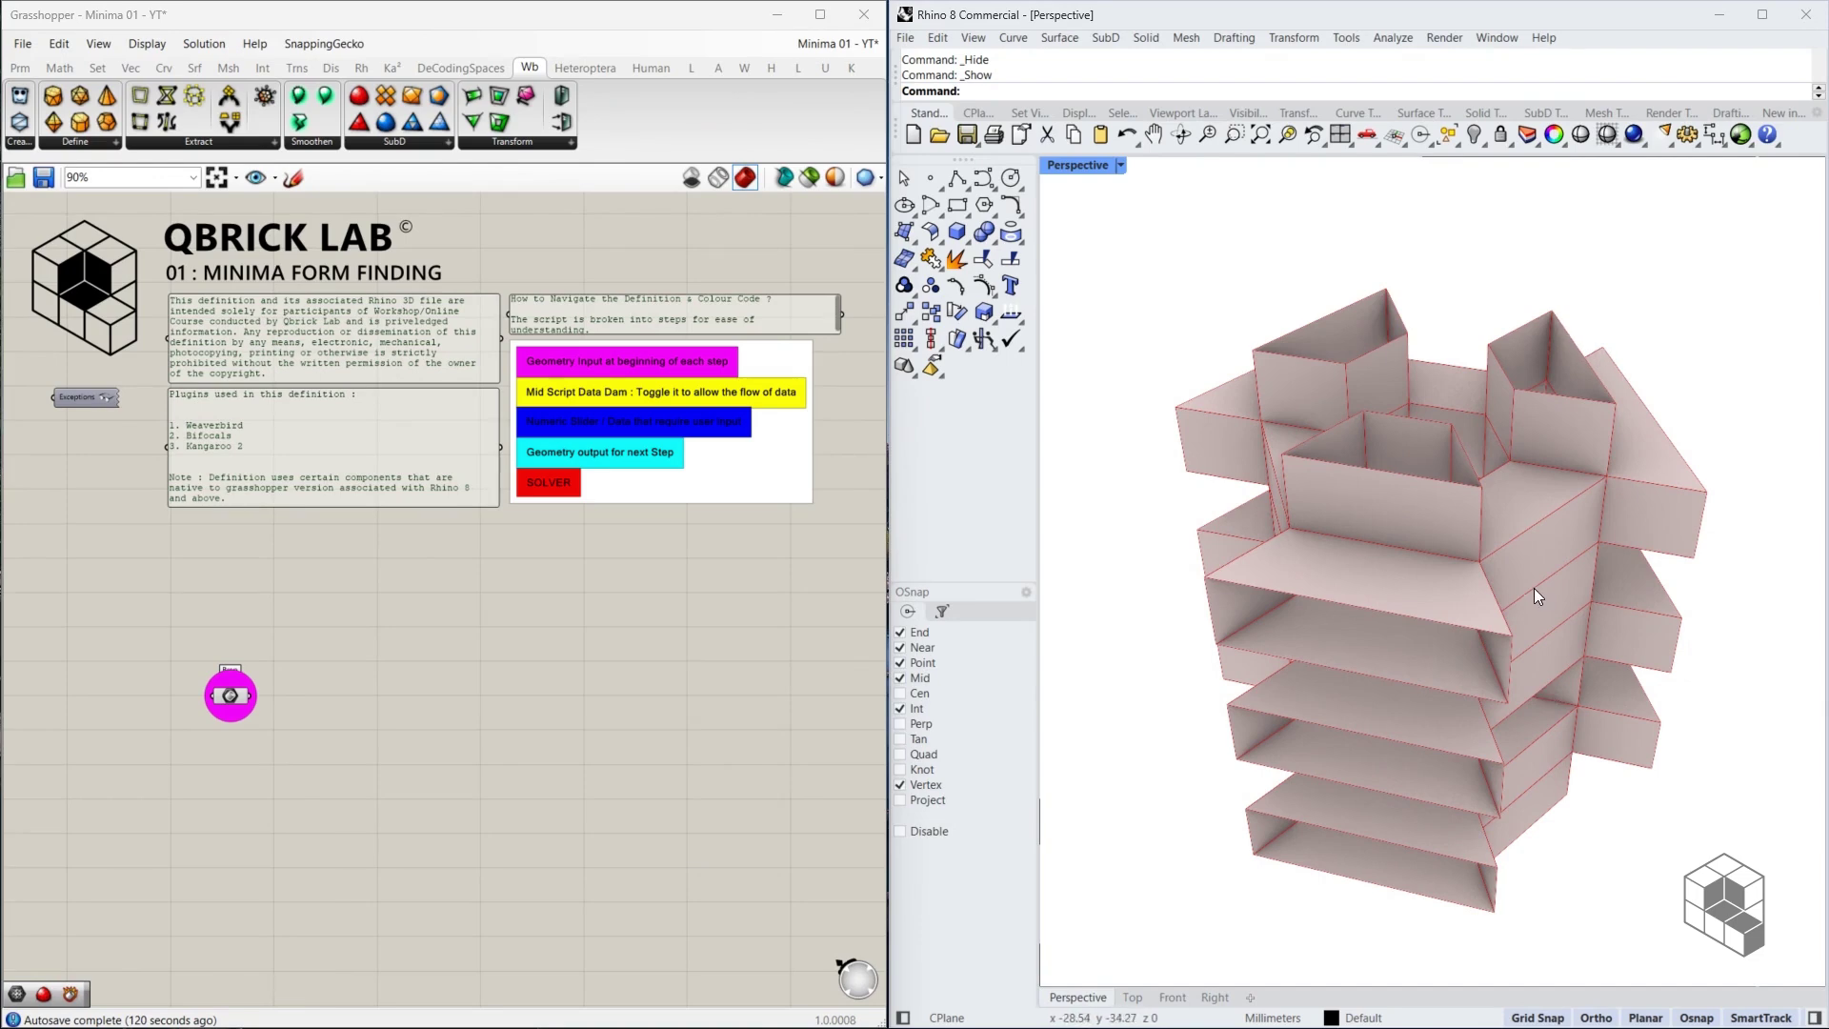
right_drag(1534, 589, 1434, 525)
scroll(1206, 301, up, 5)
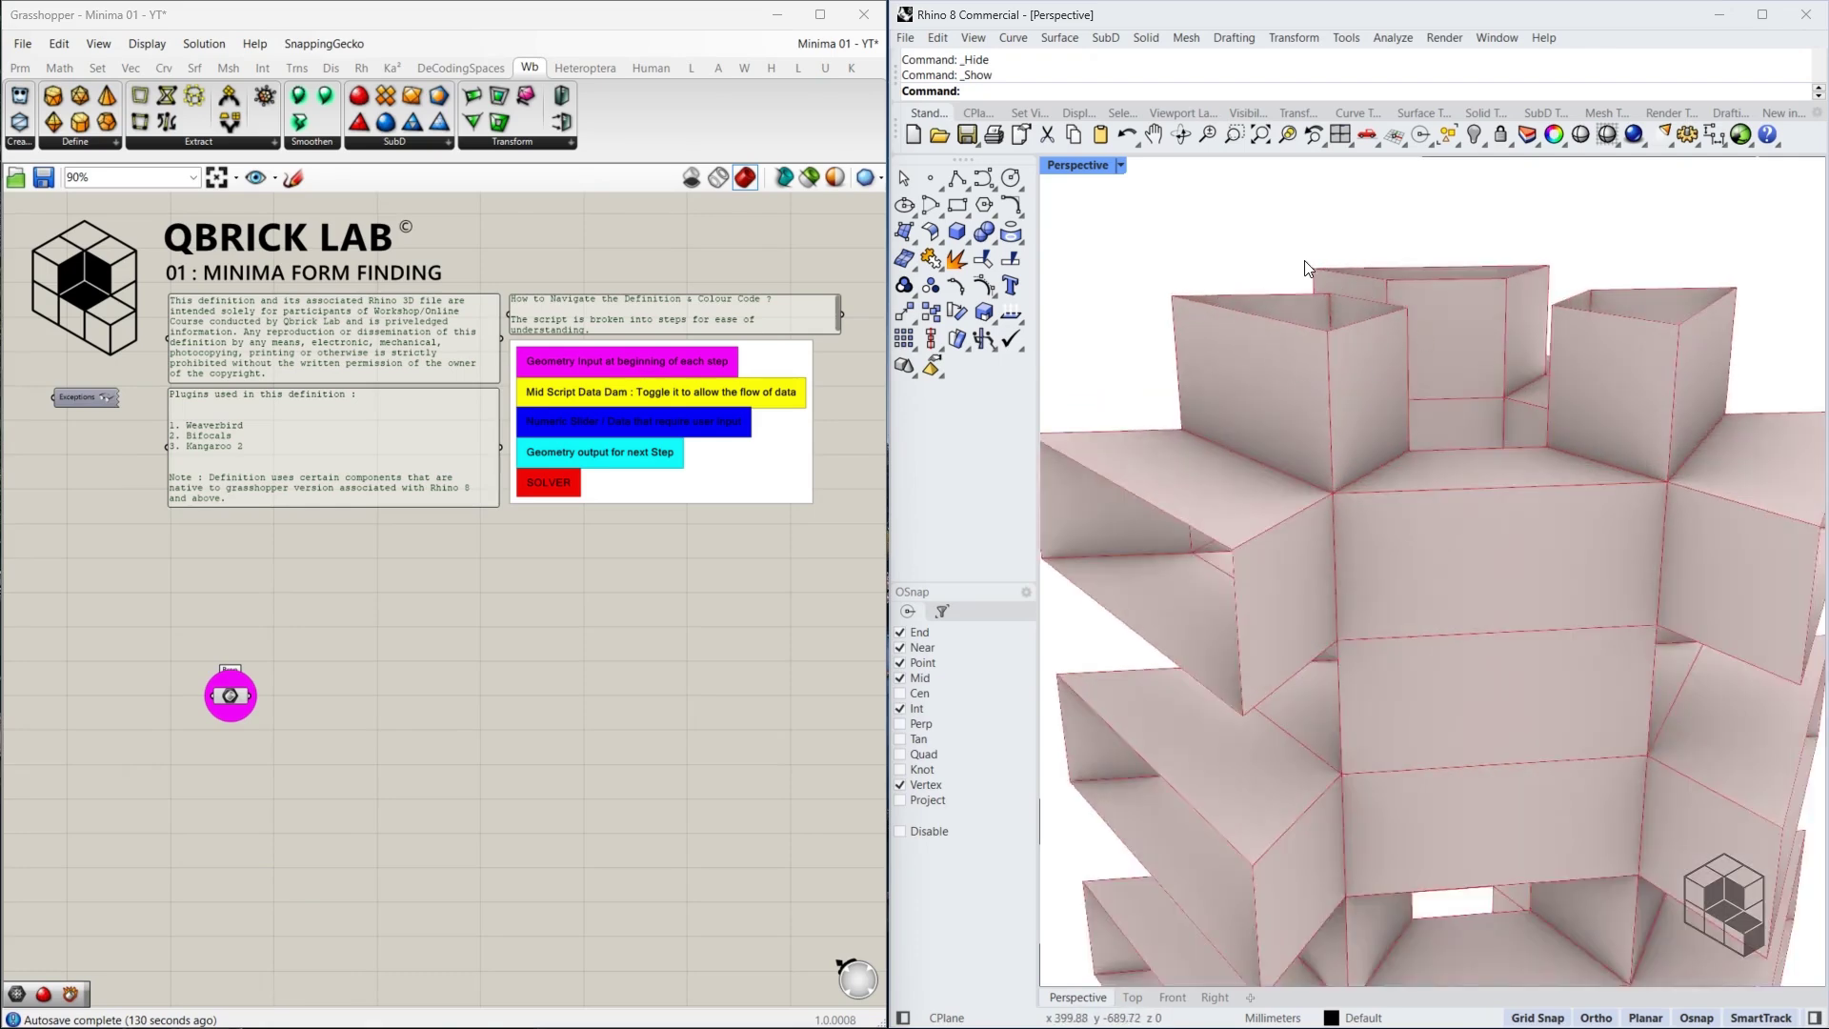
text(a)
scroll(1402, 489, down, 10)
right_drag(1403, 489, 1292, 542)
scroll(1466, 570, up, 6)
right_drag(1466, 570, 1301, 592)
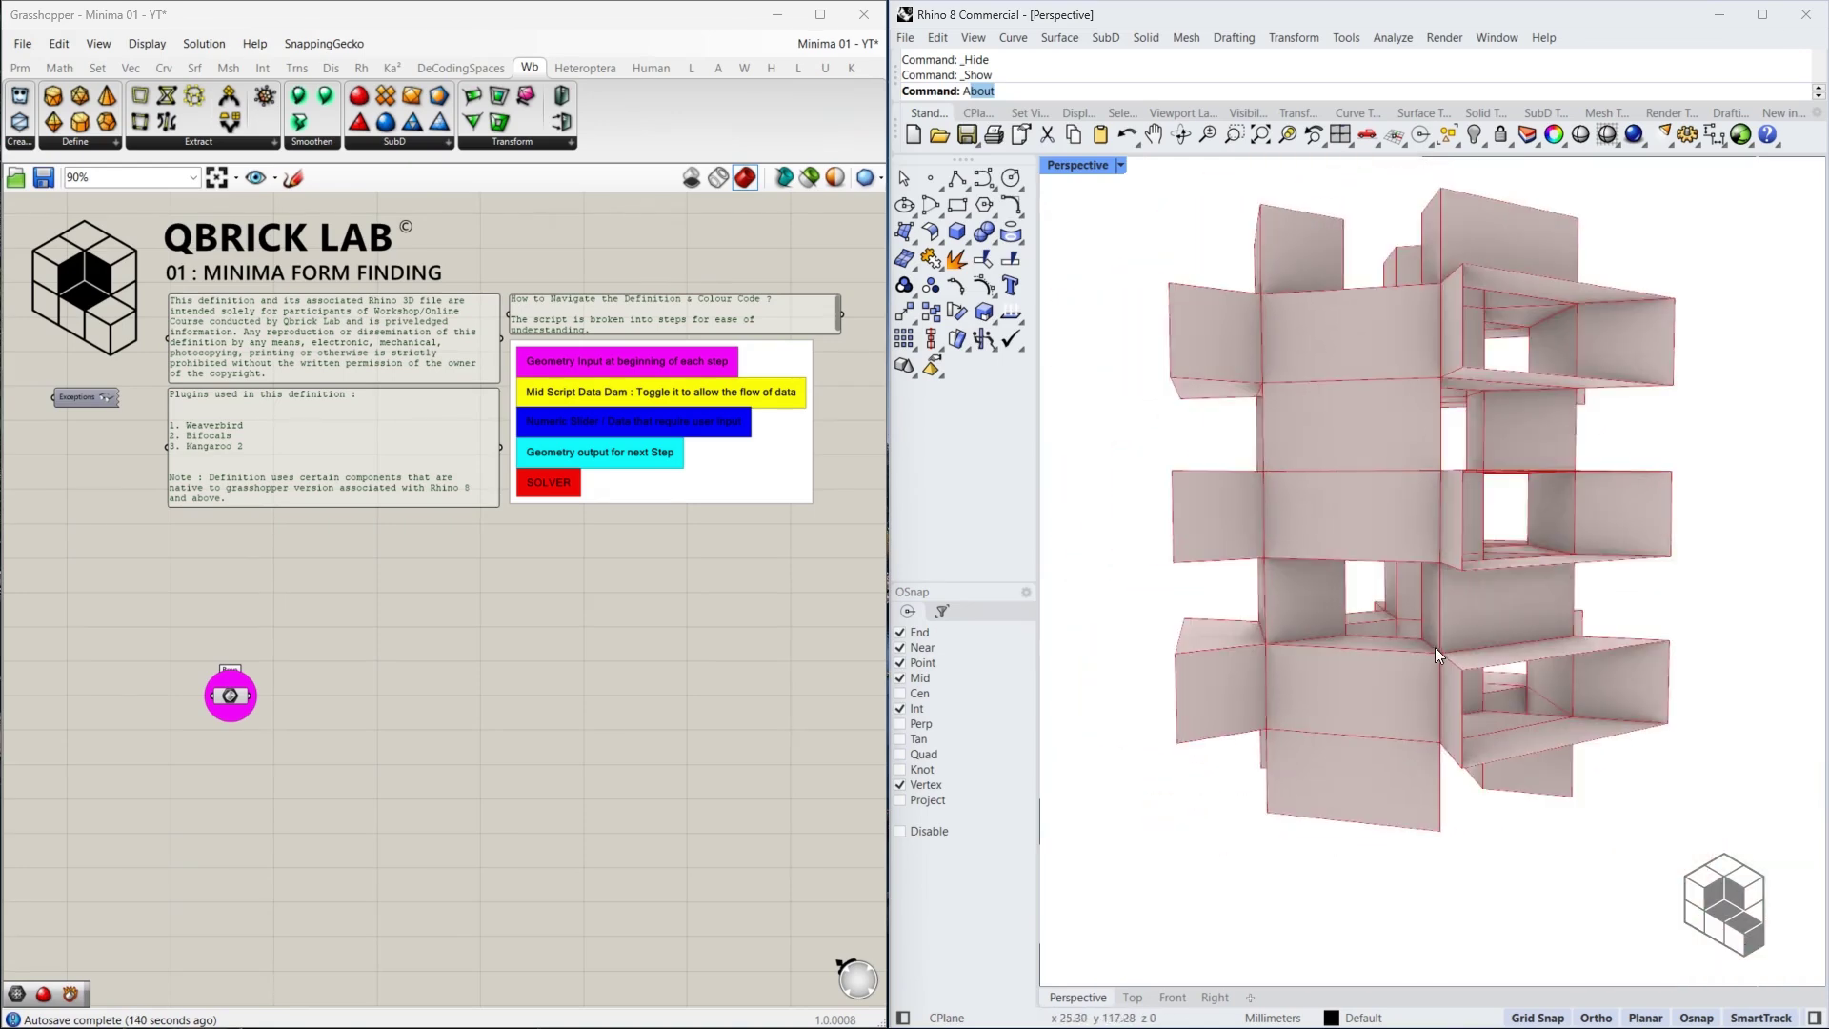
scroll(1415, 402, up, 3)
right_drag(1416, 402, 1267, 353)
scroll(1616, 349, down, 7)
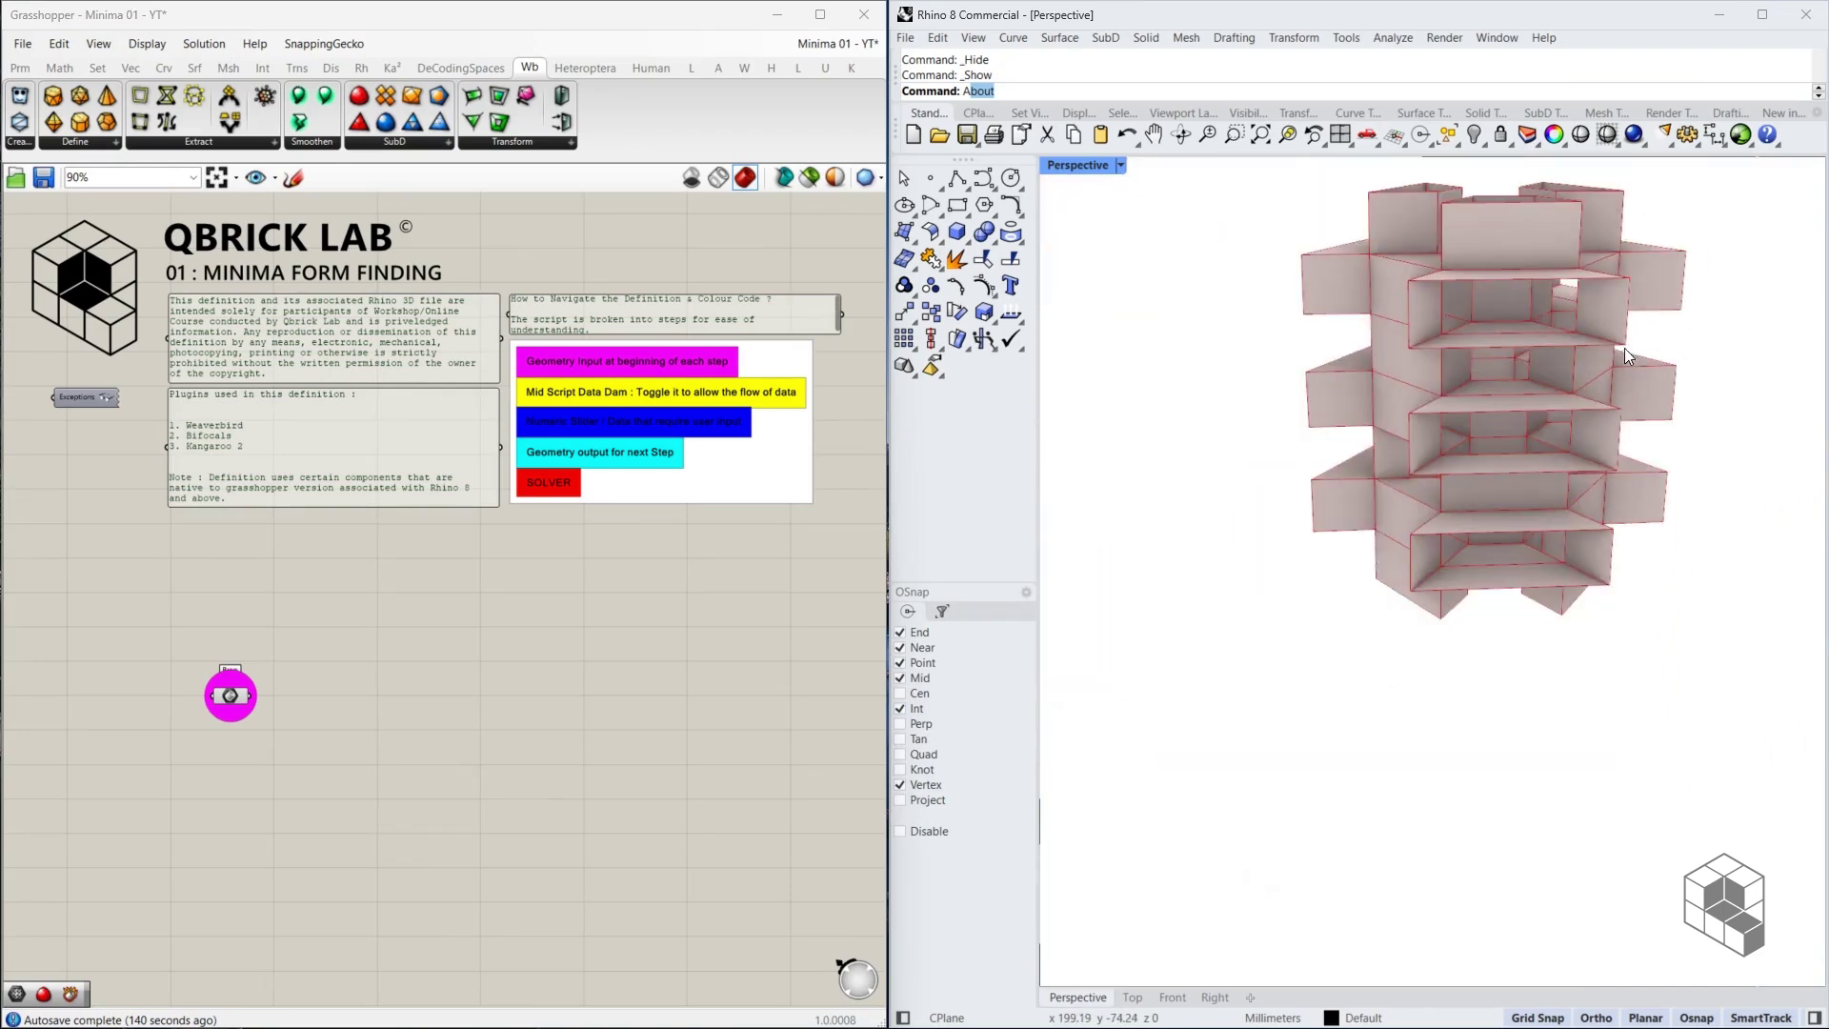
right_drag(1465, 284, 1633, 355)
scroll(1397, 270, up, 6)
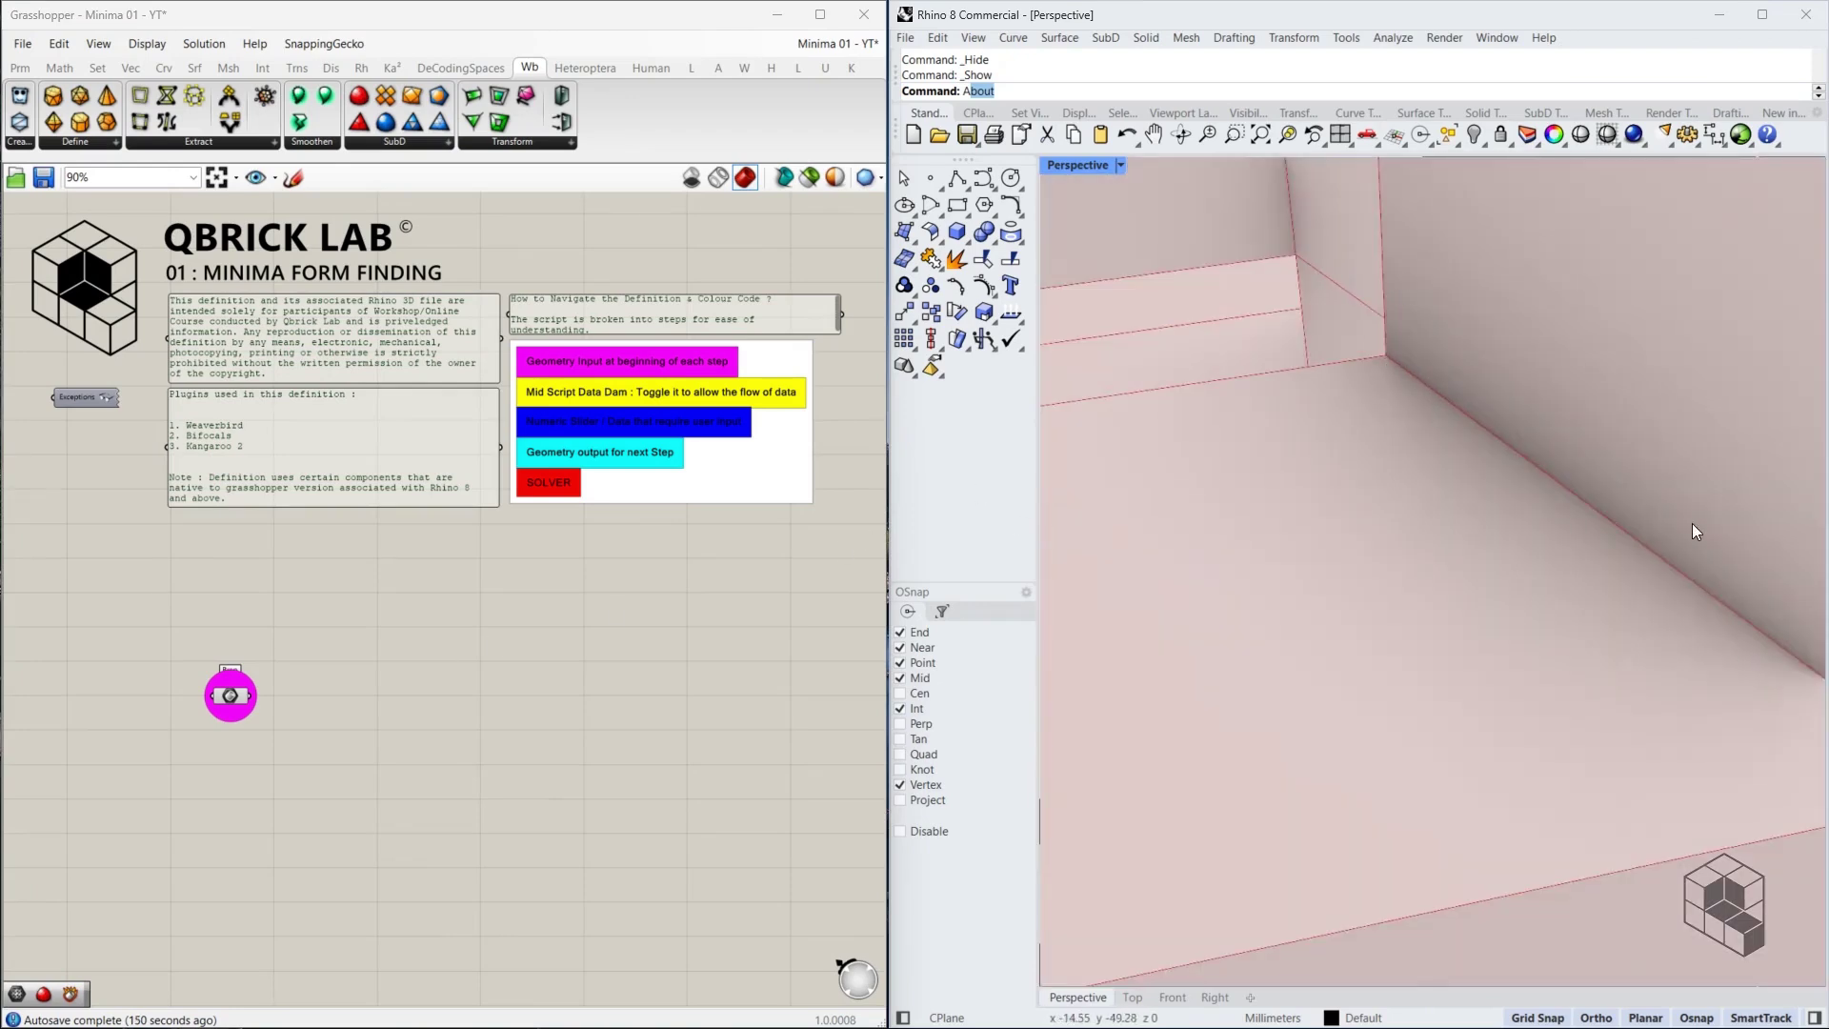
scroll(1364, 334, down, 3)
scroll(1574, 438, down, 7)
right_drag(1574, 438, 1441, 498)
Check the geometry stored in the Brep parameter, and hide the source surfaces in the Rhino model
right_drag(347, 716, 335, 605)
scroll(210, 586, up, 3)
click(228, 585)
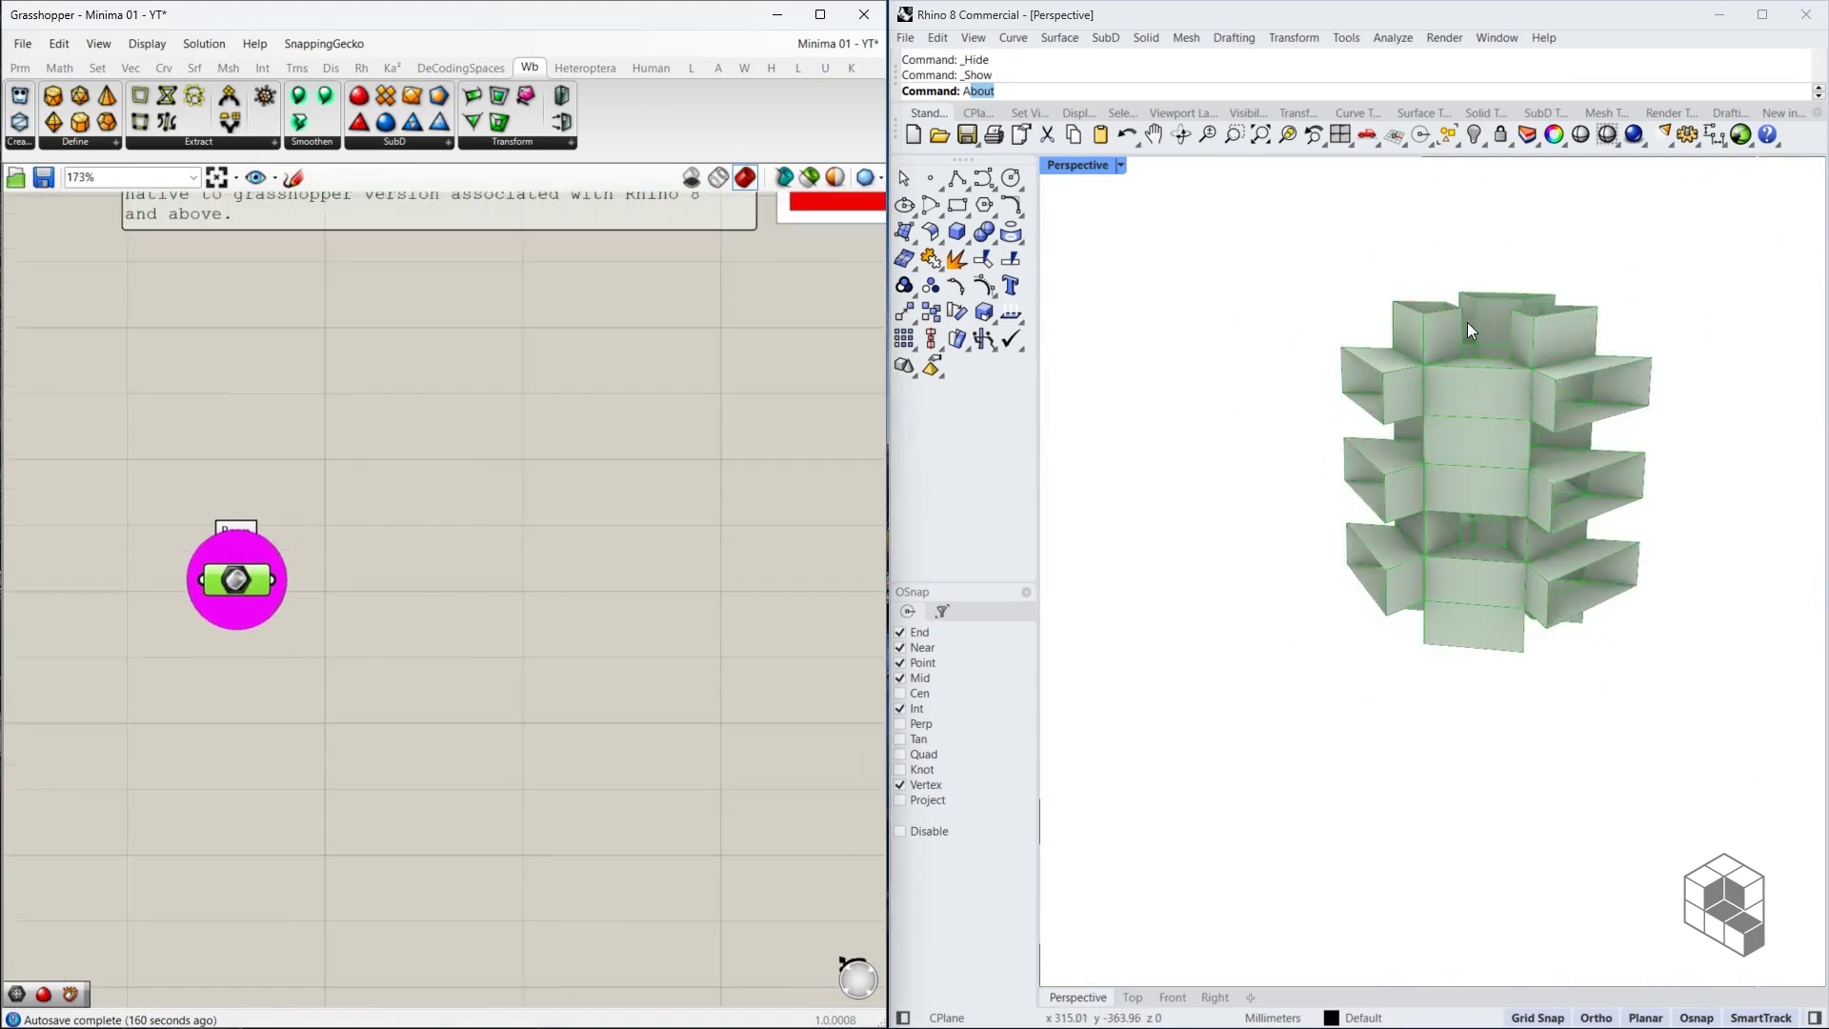
click(1474, 135)
click(1469, 130)
Add a Simple Mesh component beside the Brep parameter and feed the Brep into it
right_drag(440, 536, 355, 547)
mouse_move(151, 558)
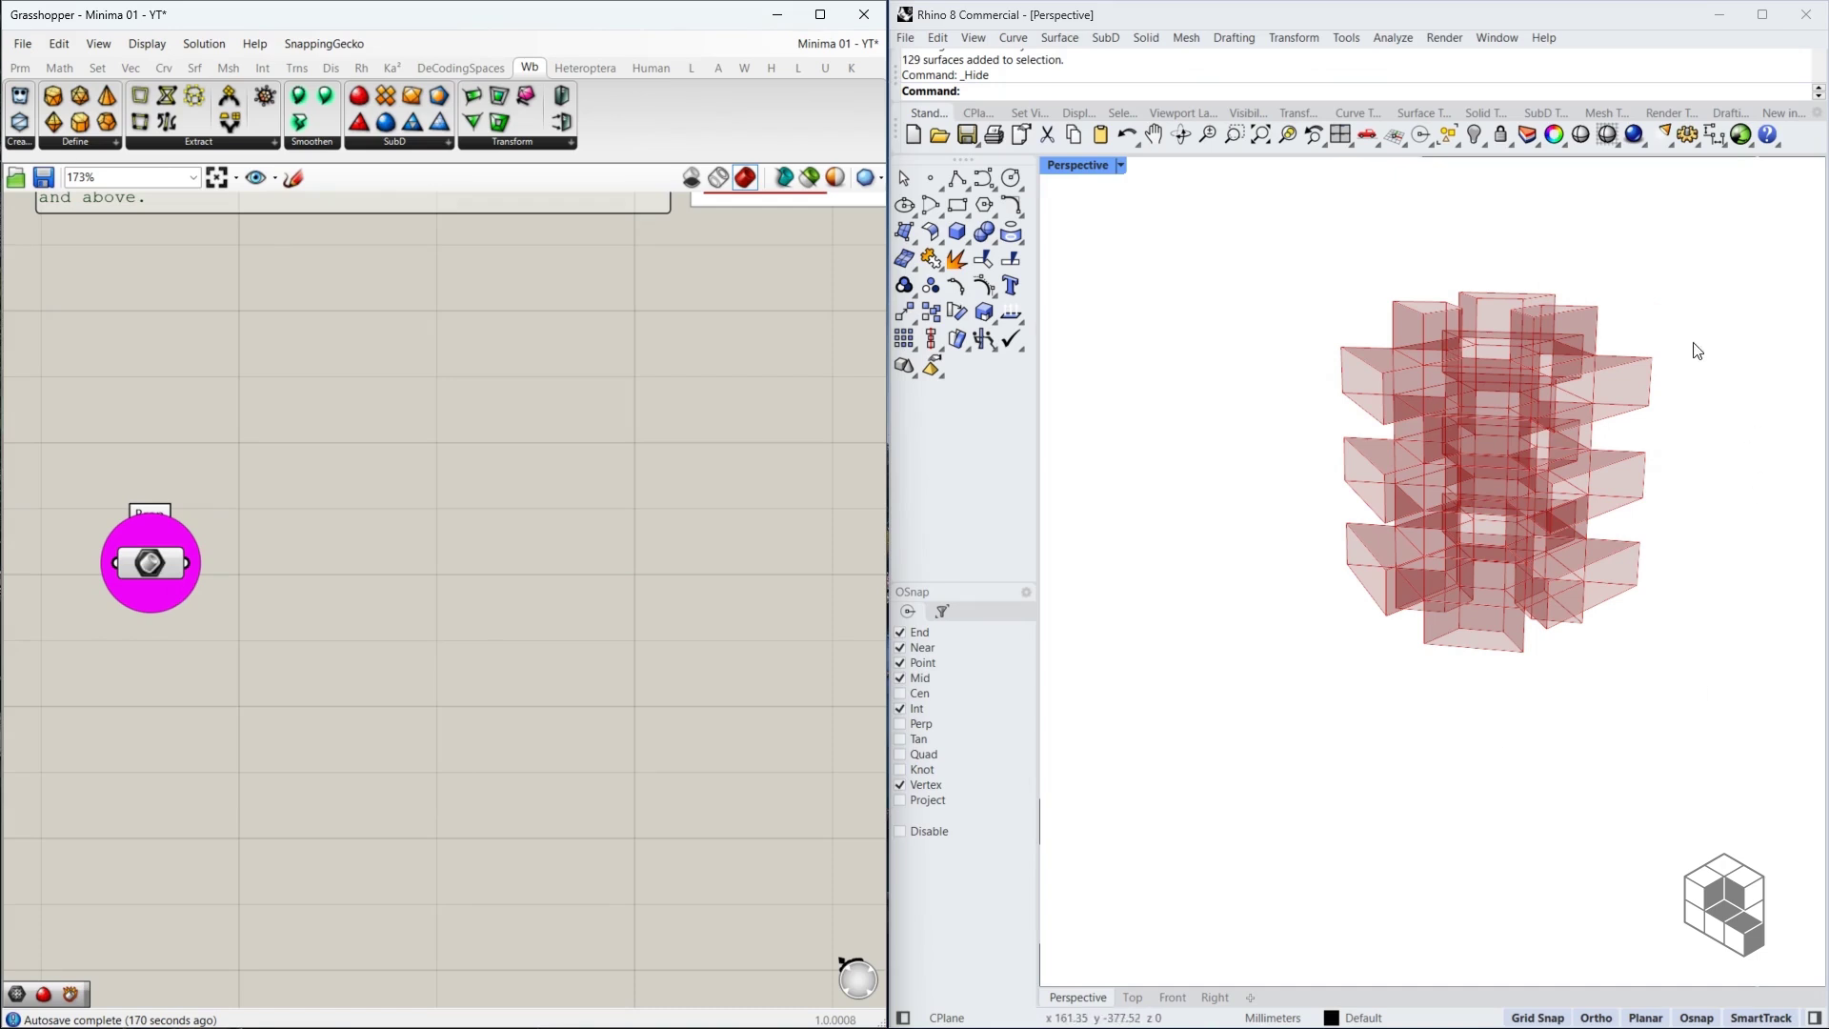
double_click(346, 562)
text(simple)
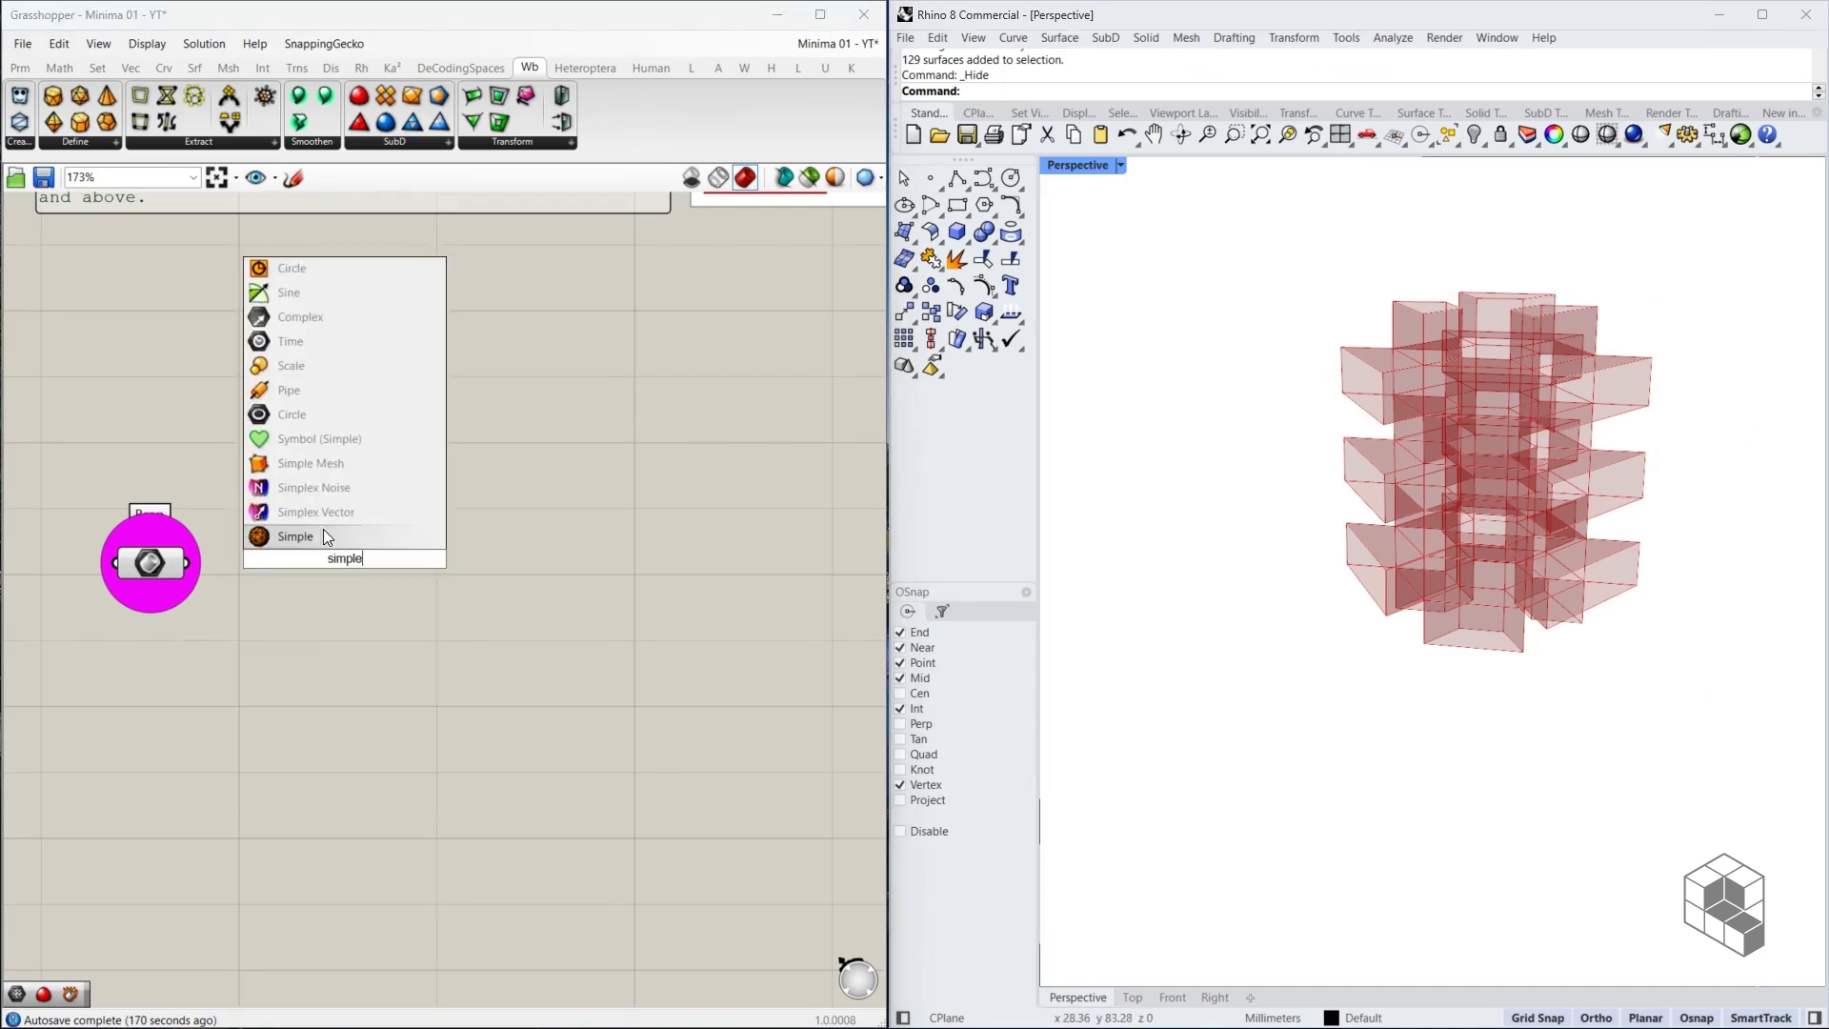
click(354, 462)
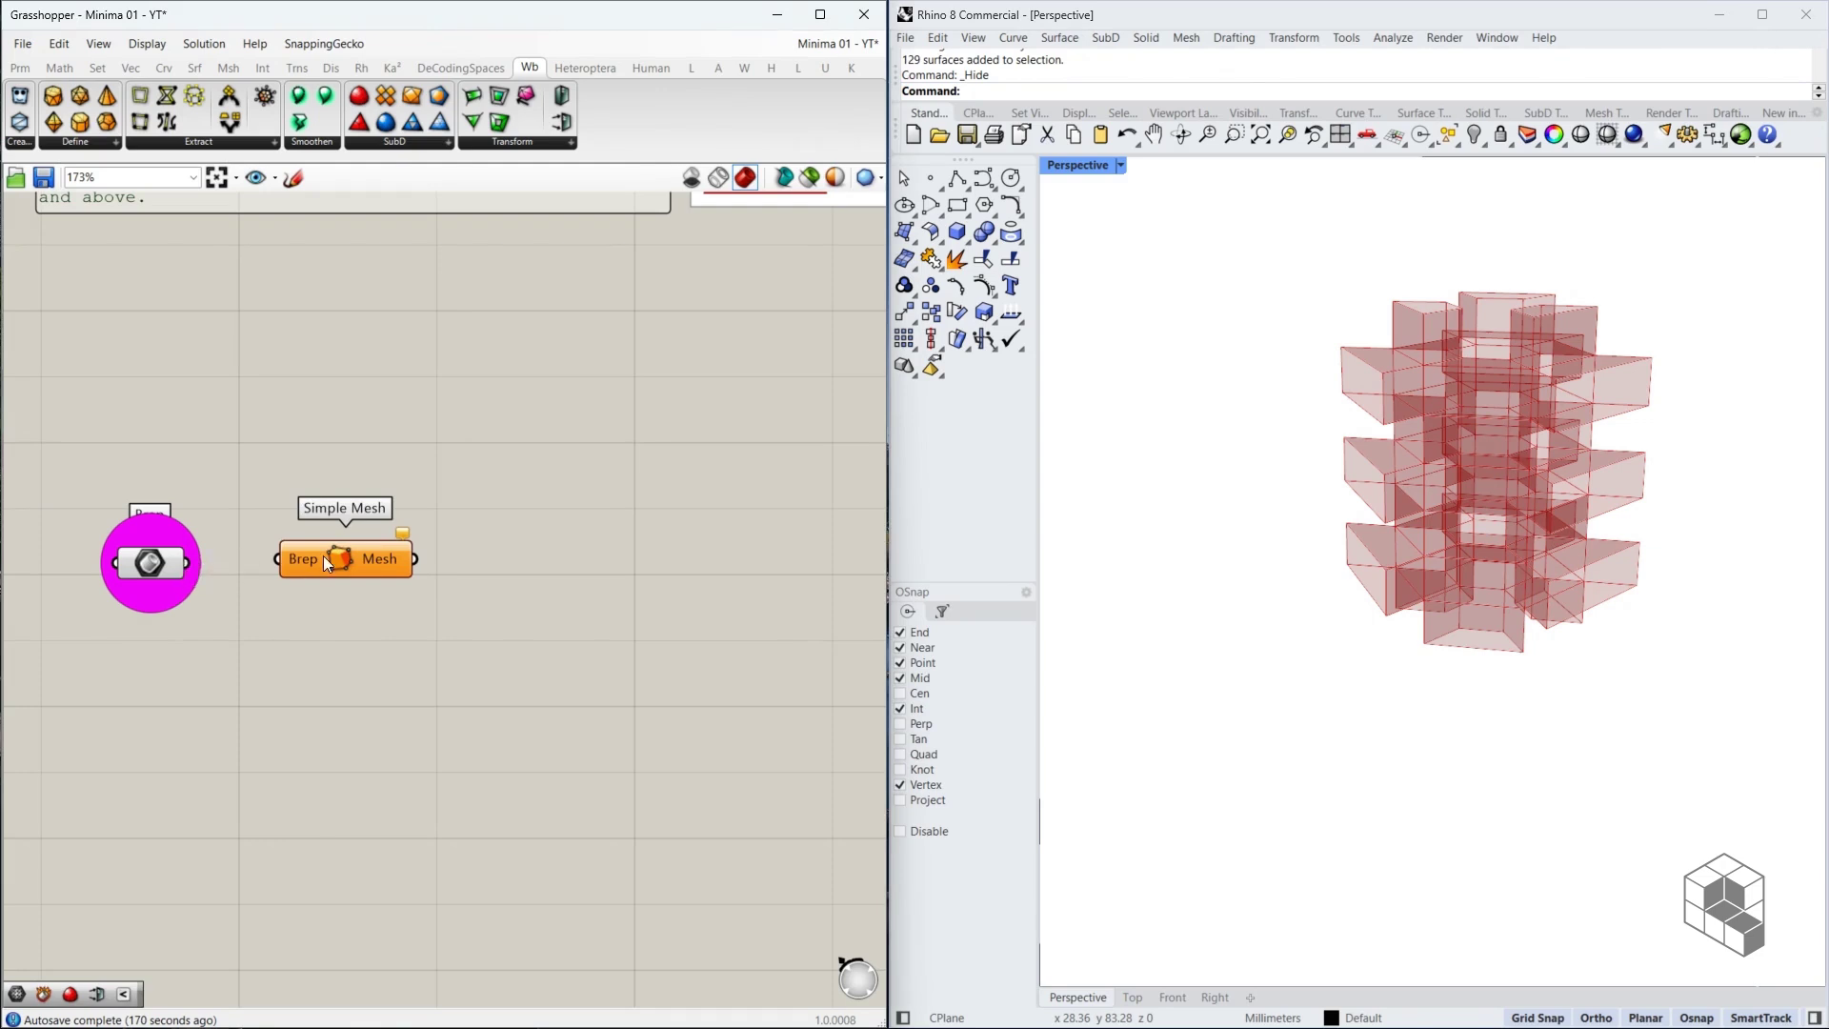
drag(152, 564, 152, 564)
drag(354, 574, 359, 577)
Add Weaverbird's Join Meshes and Weld, connect the Simple Mesh output to it, and set its Weld input's boolean
right_drag(345, 590, 280, 588)
double_click(473, 572)
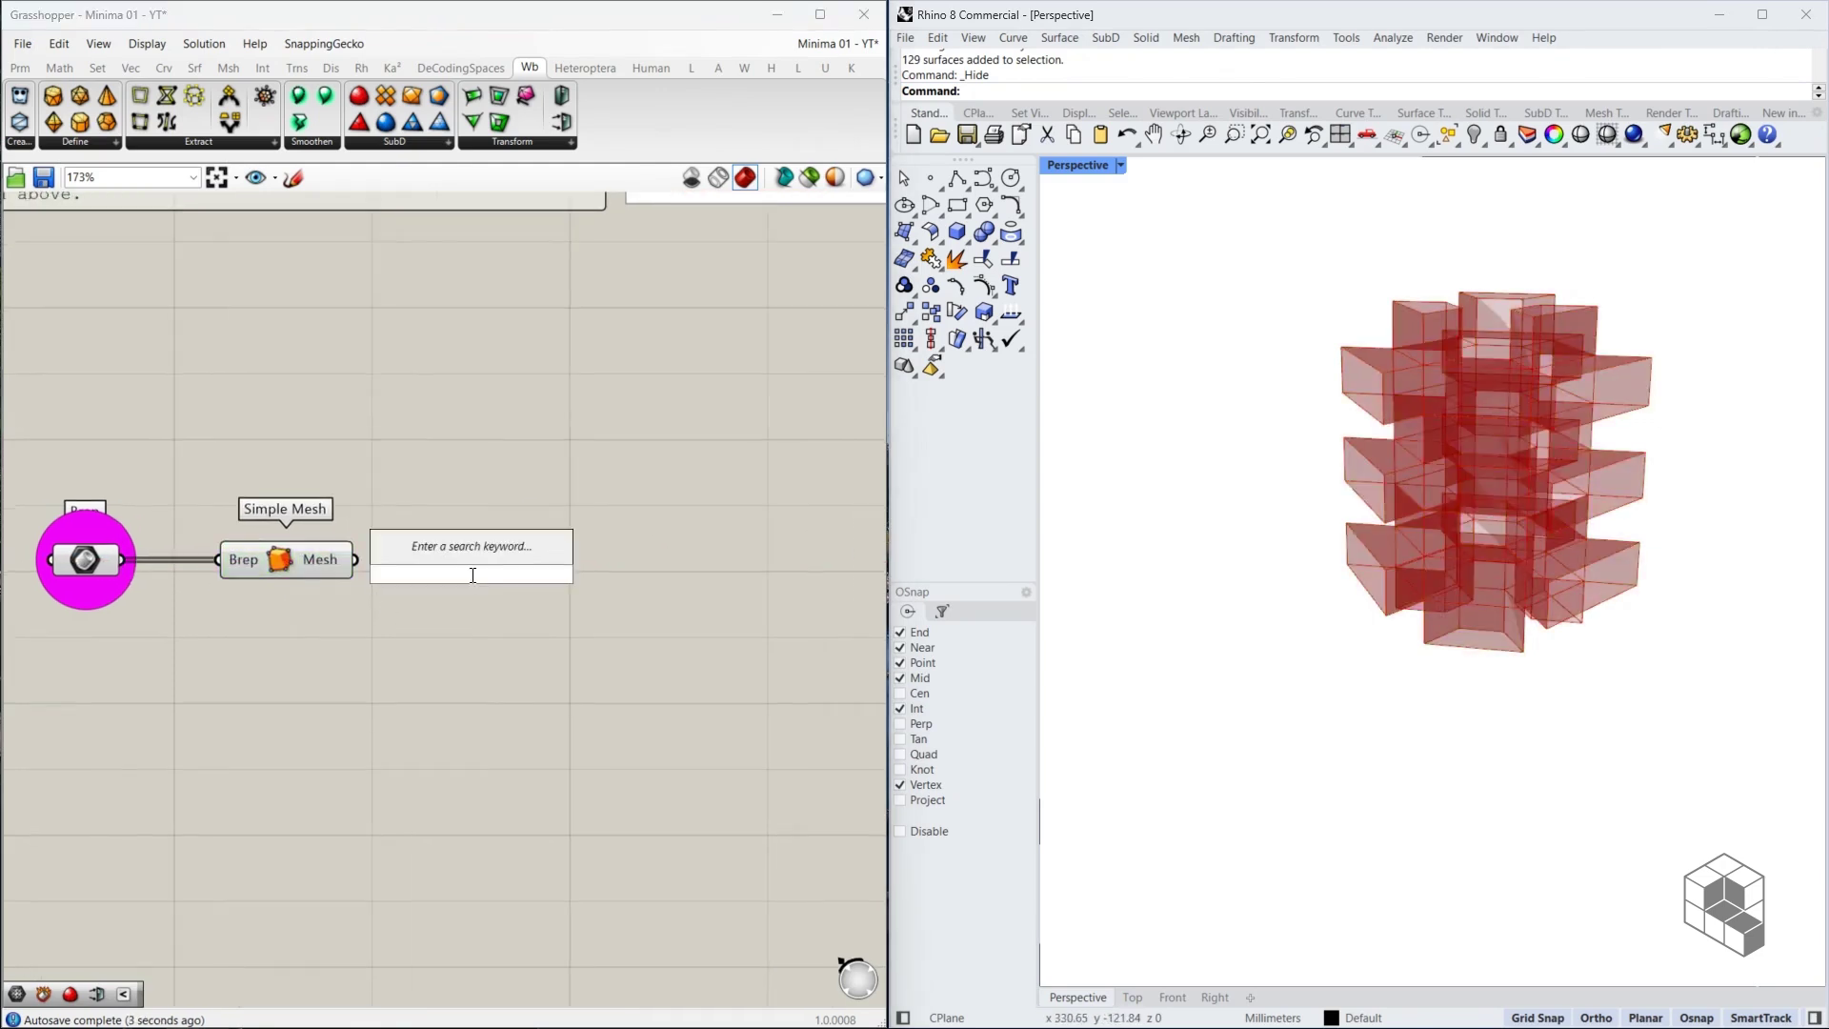
text(join)
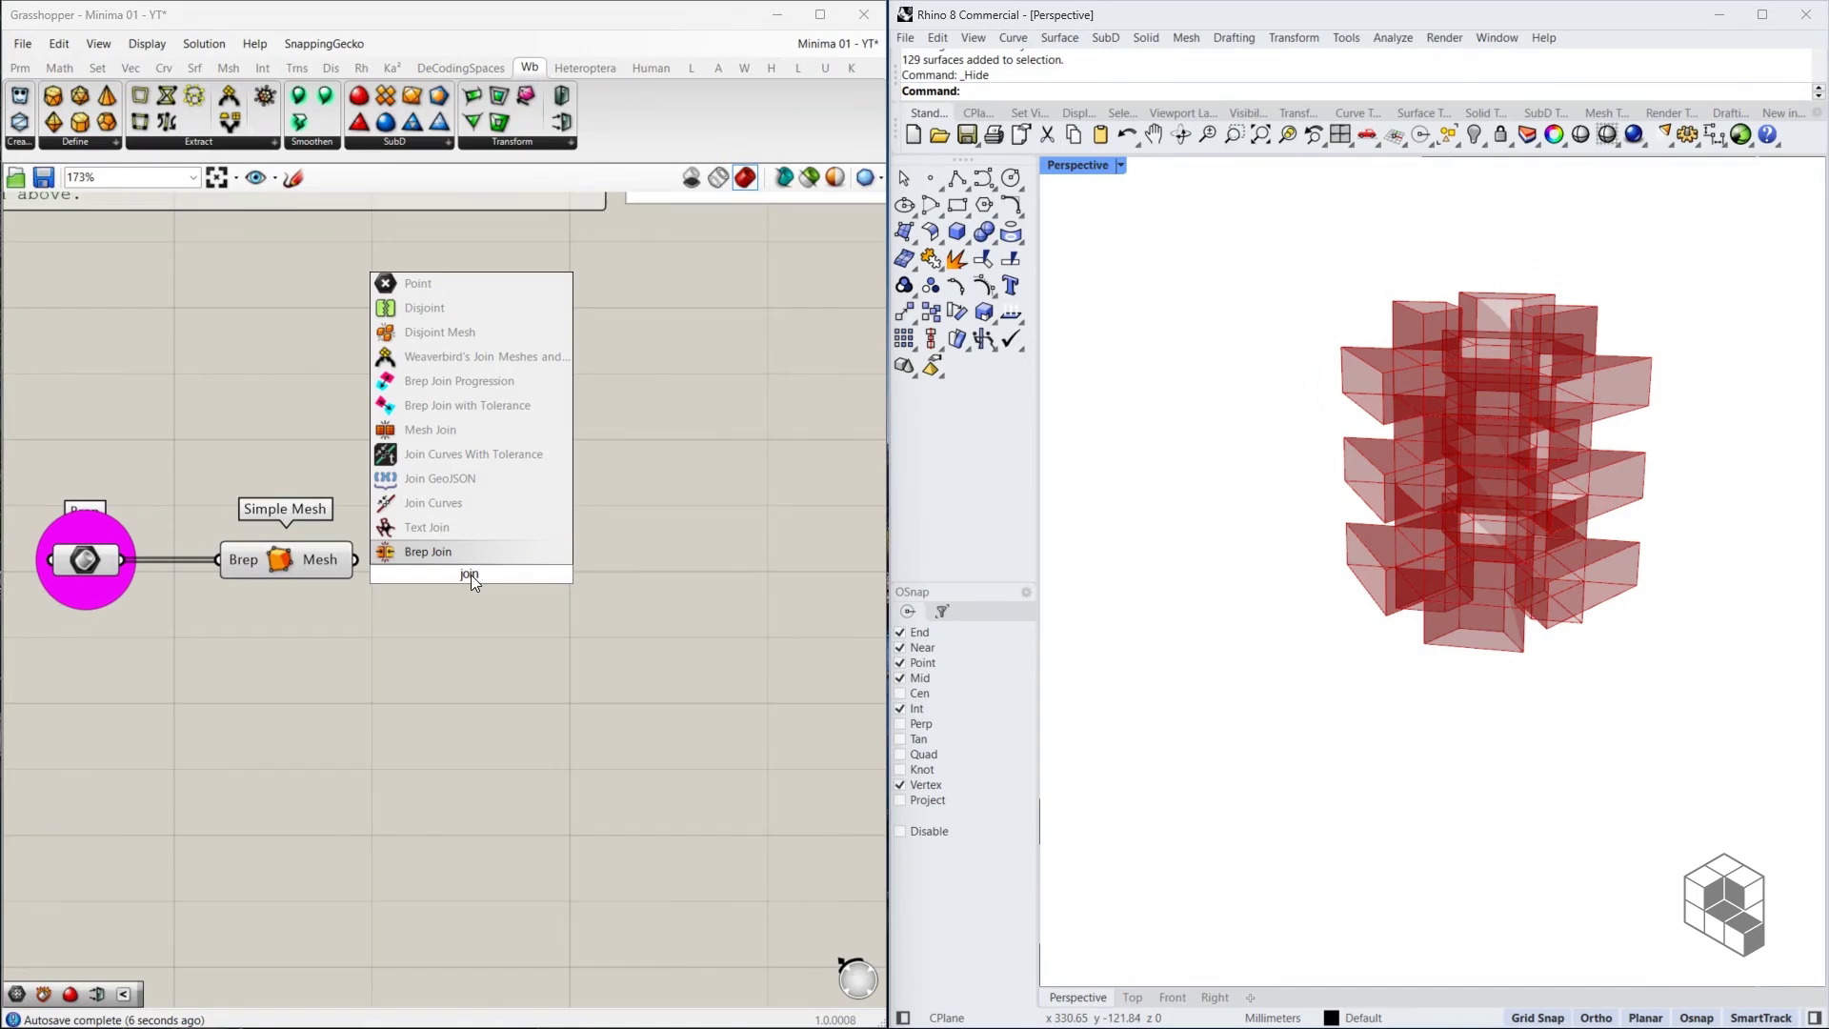
click(500, 358)
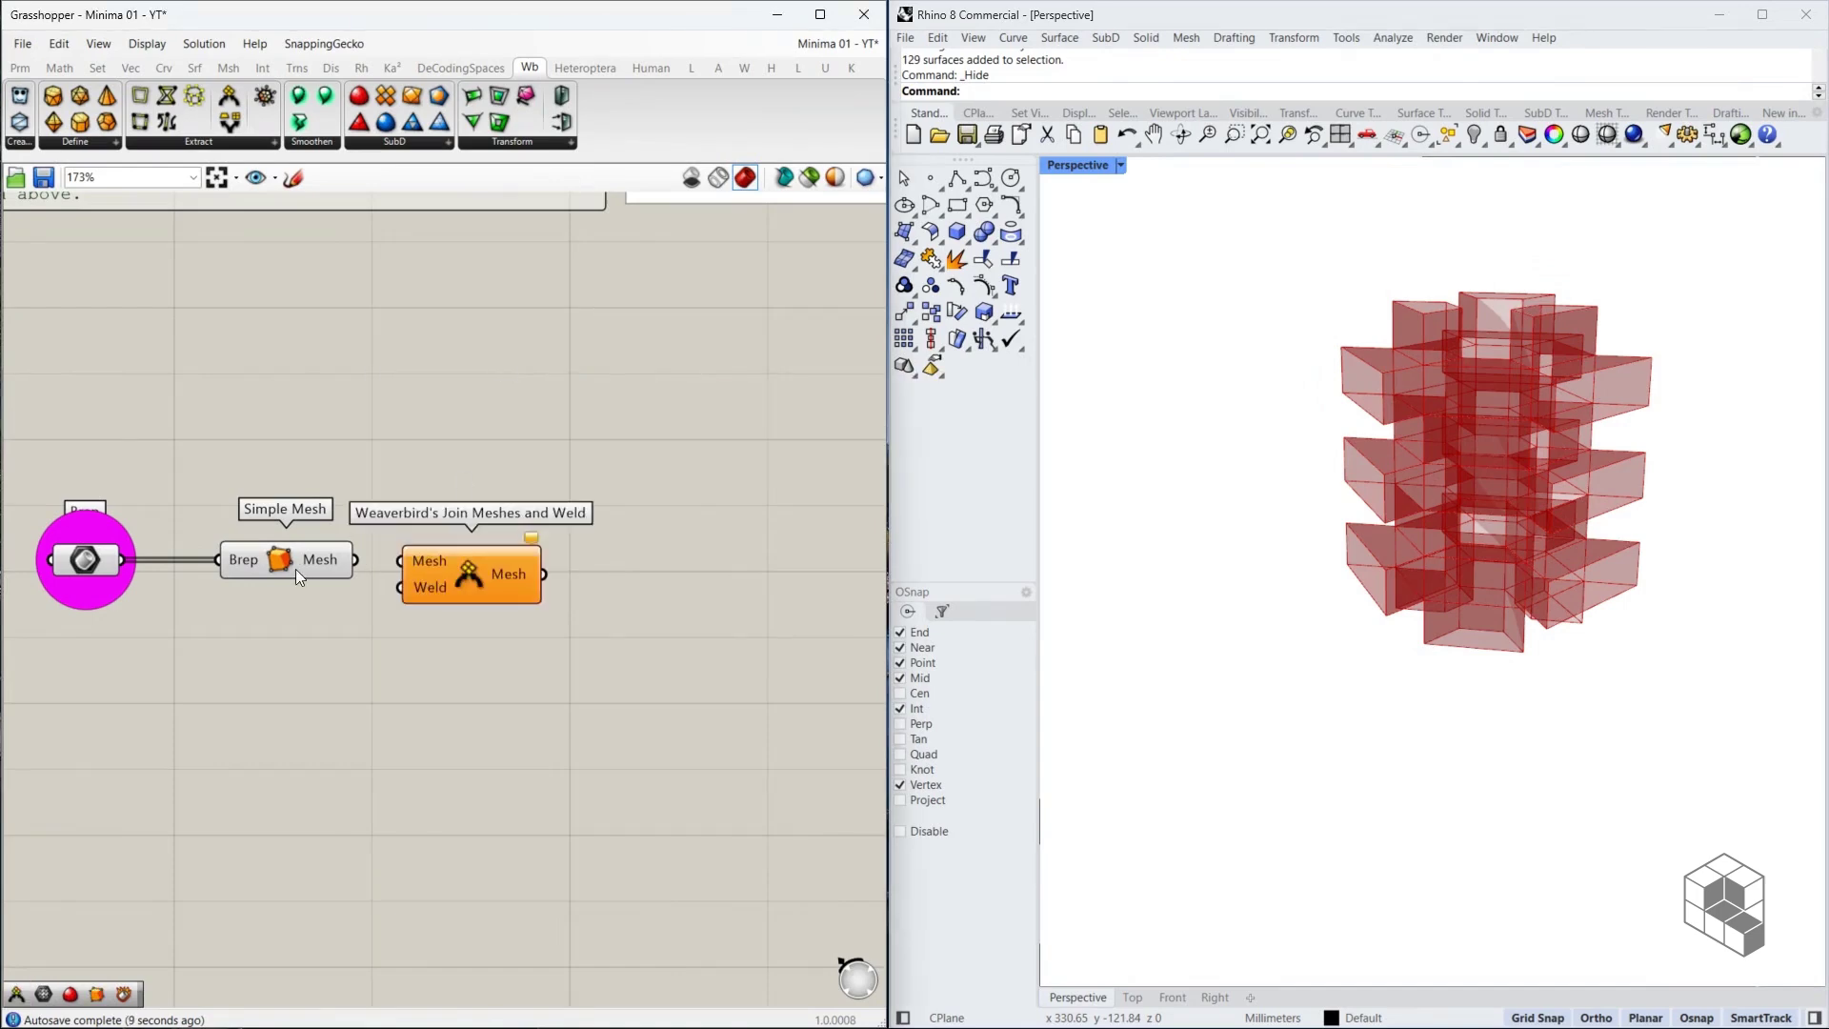
drag(354, 560, 436, 563)
right_click(453, 588)
mouse_move(626, 764)
click(744, 787)
Inspect the joined mesh and place a Mesh WeldVertices component after Weaverbird's Join Meshes and Weld
mouse_move(499, 580)
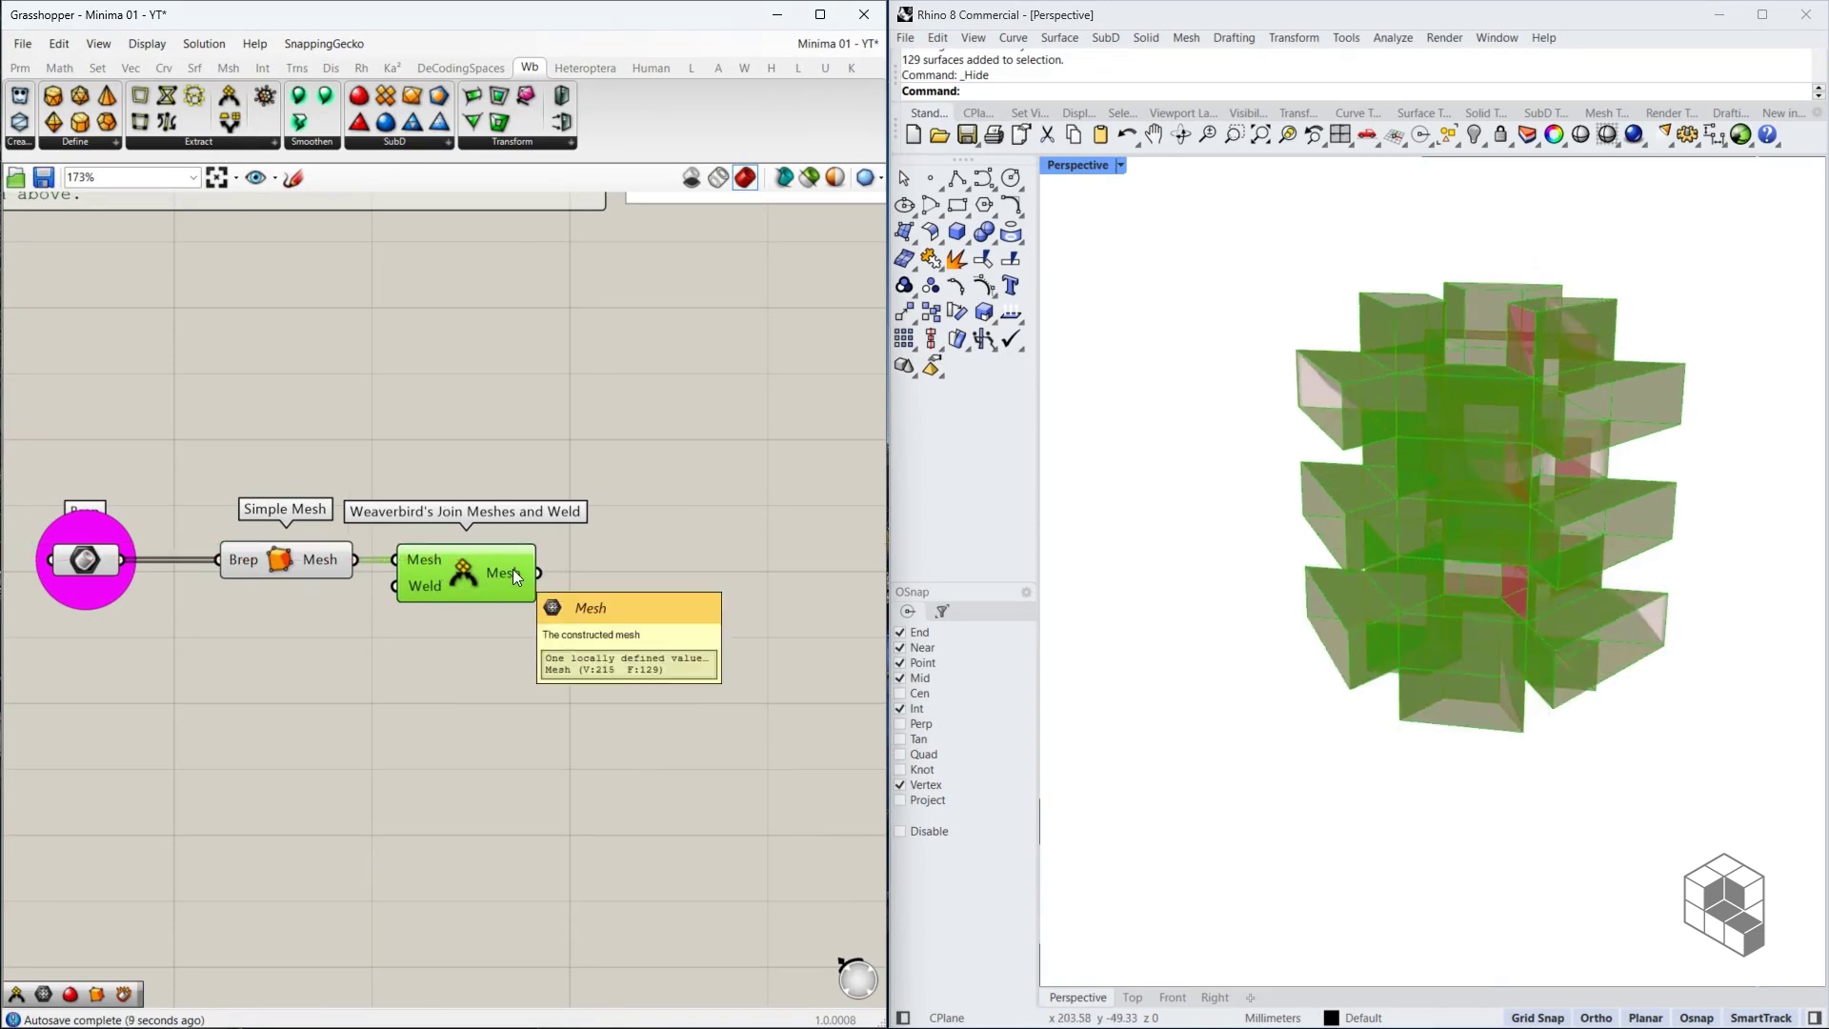
right_drag(513, 569, 422, 497)
scroll(1573, 327, up, 8)
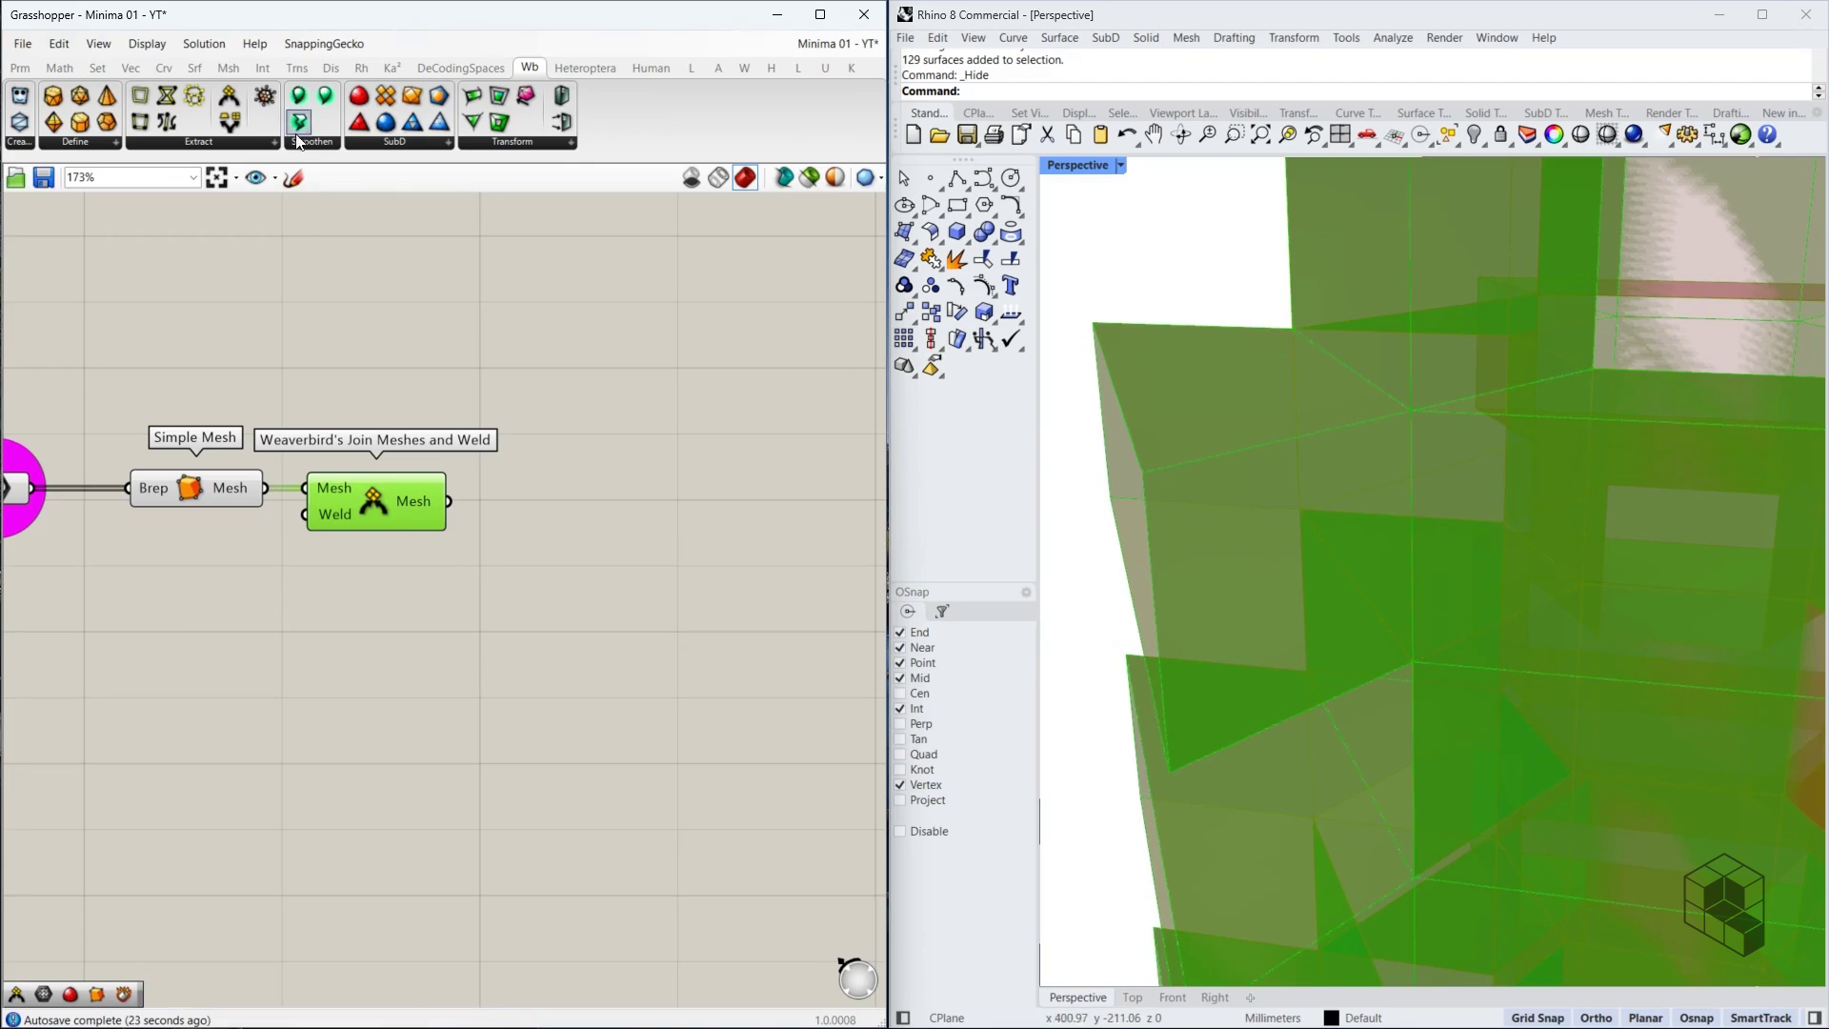
scroll(1310, 409, down, 10)
click(229, 68)
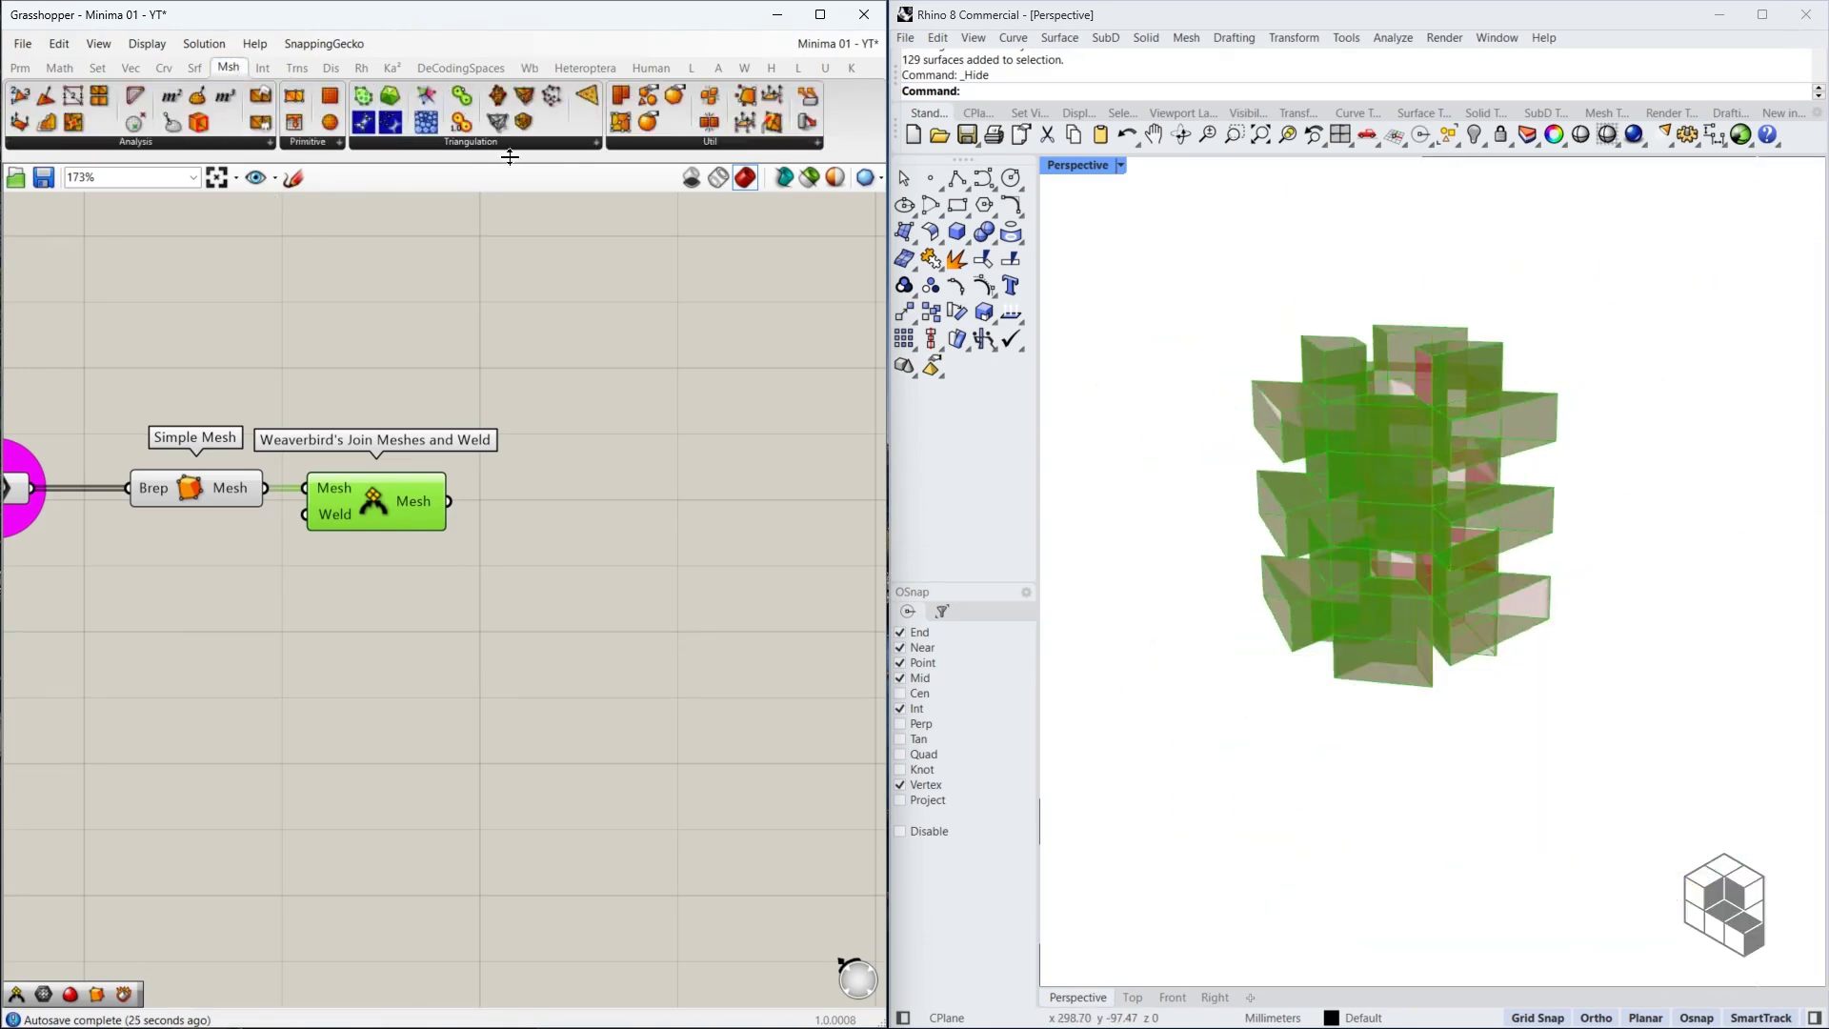
click(629, 141)
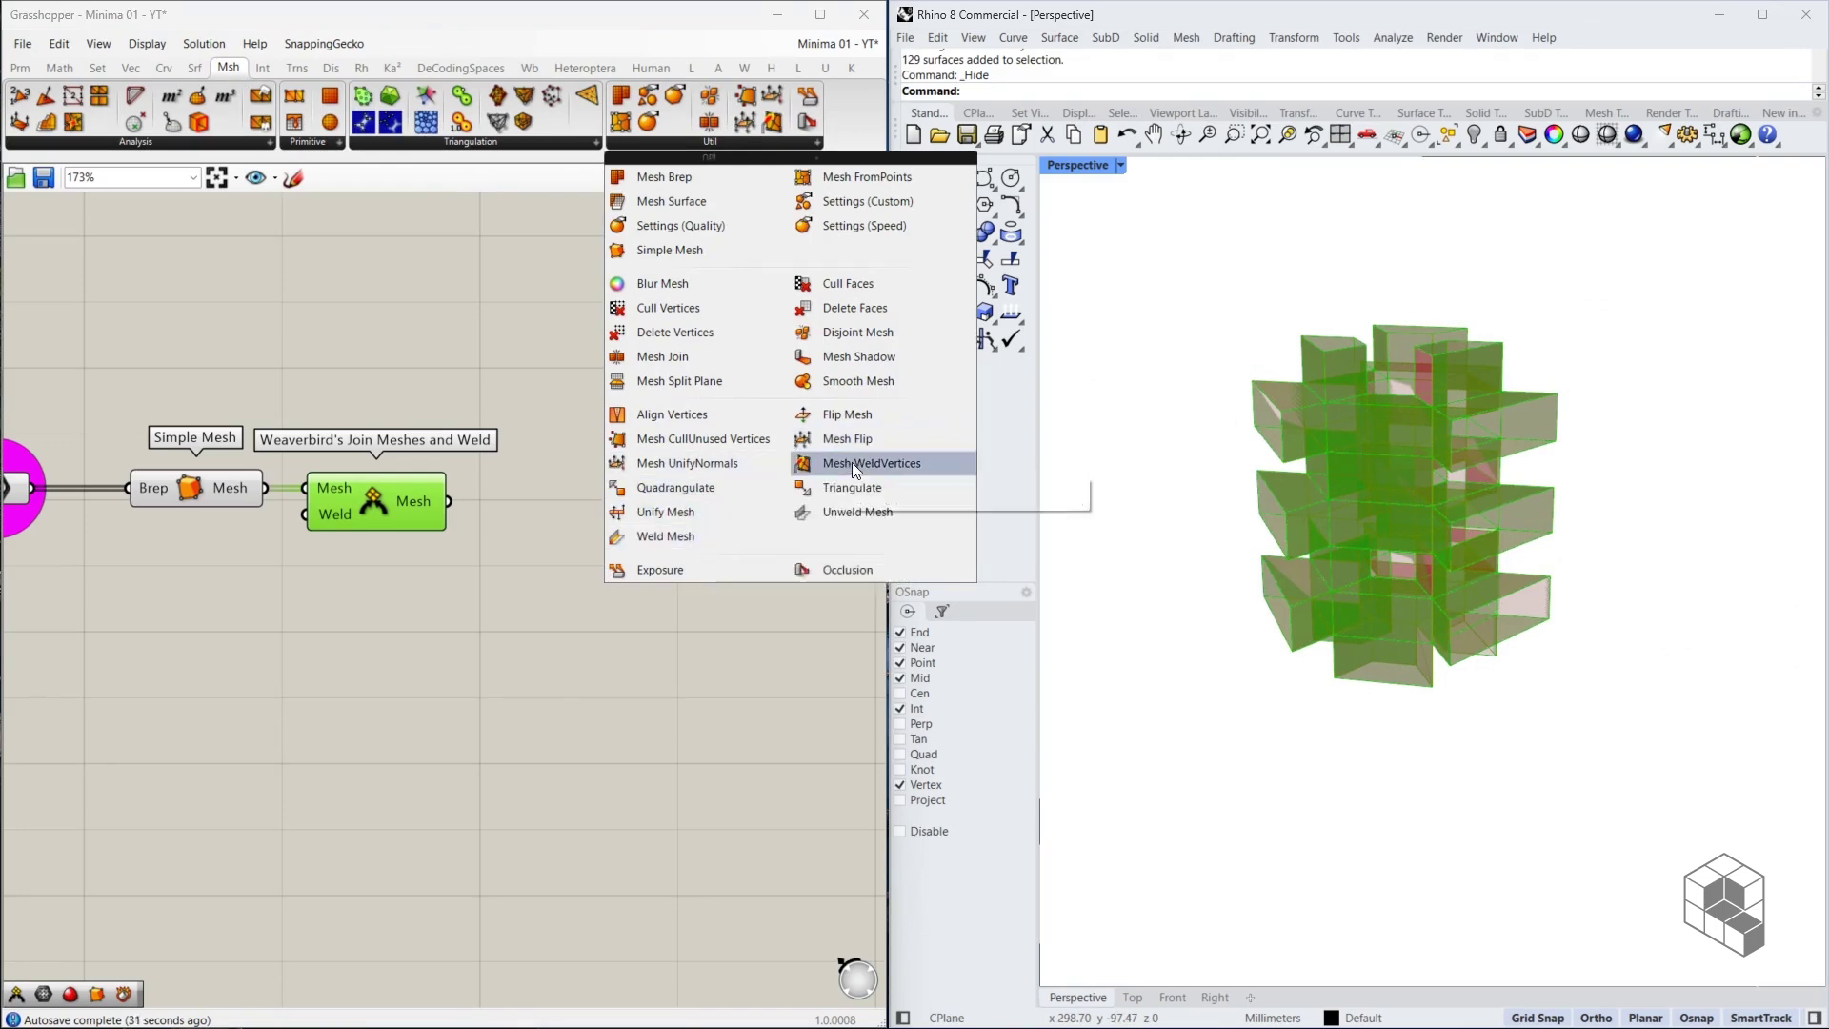
drag(852, 461, 583, 505)
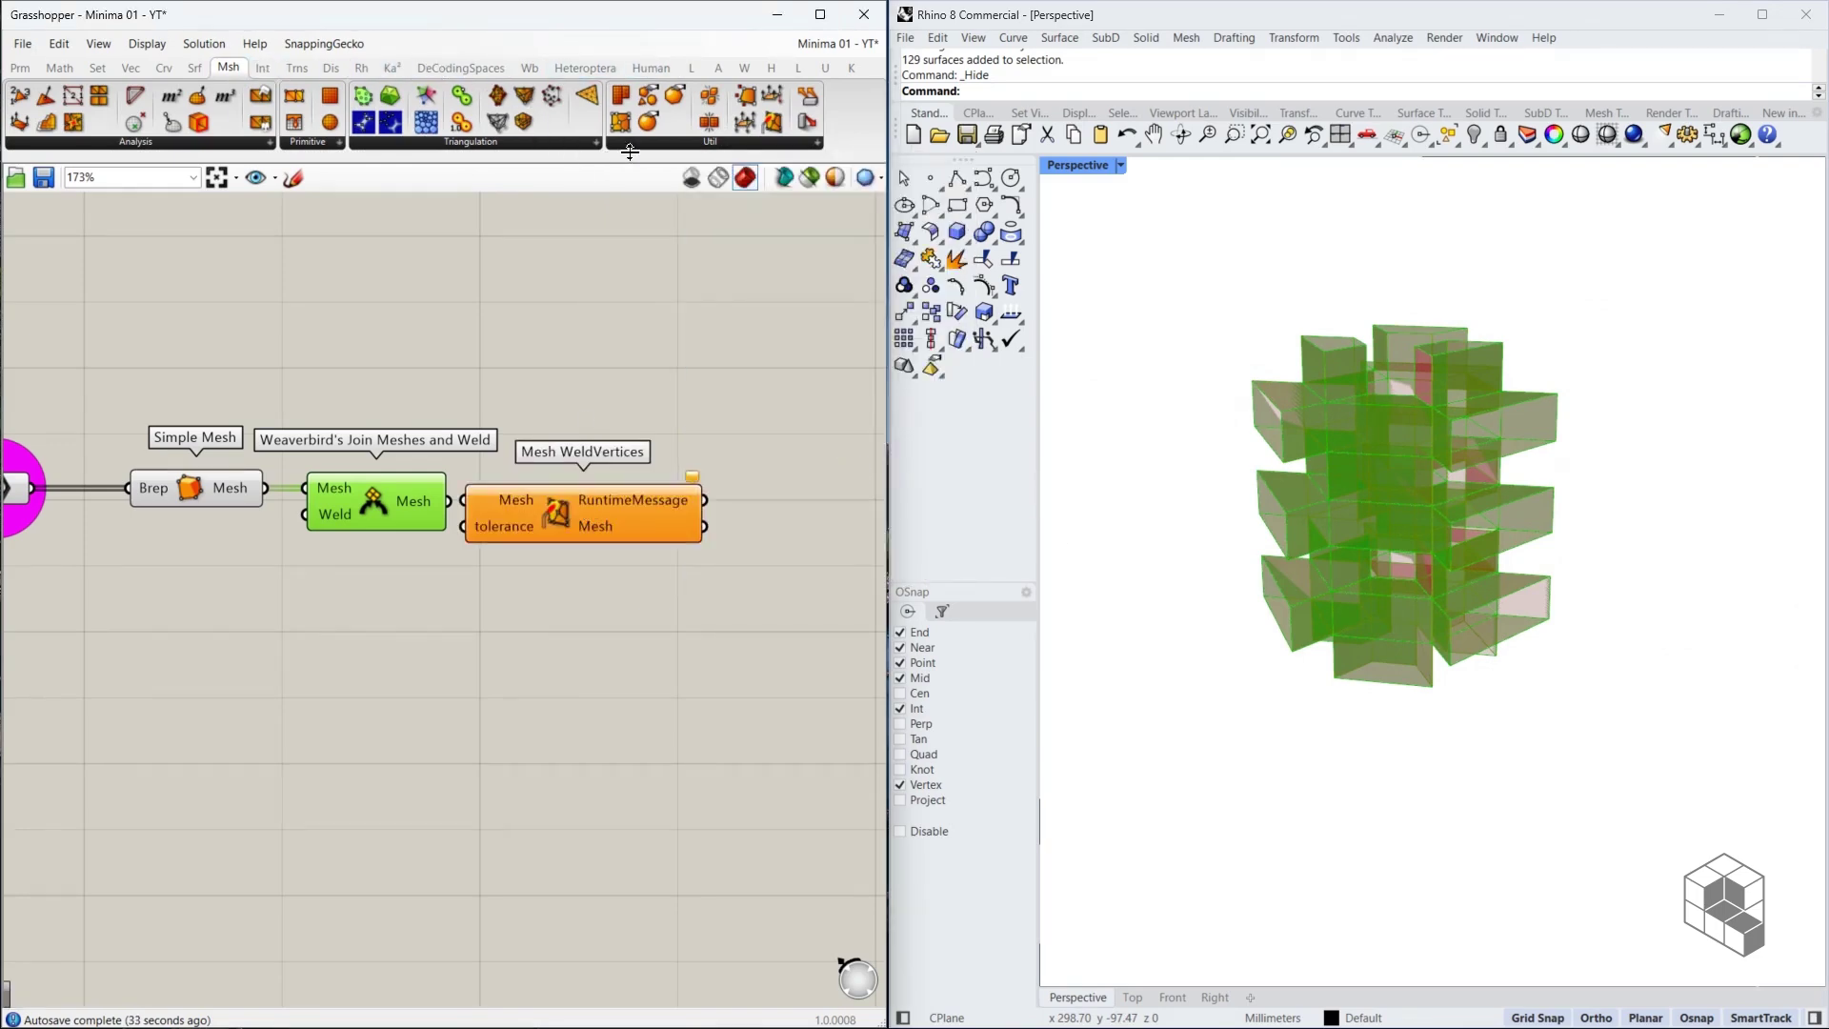
Place a Mesh UnifyNormals component and chain the joined mesh through Mesh WeldVertices into it
click(672, 143)
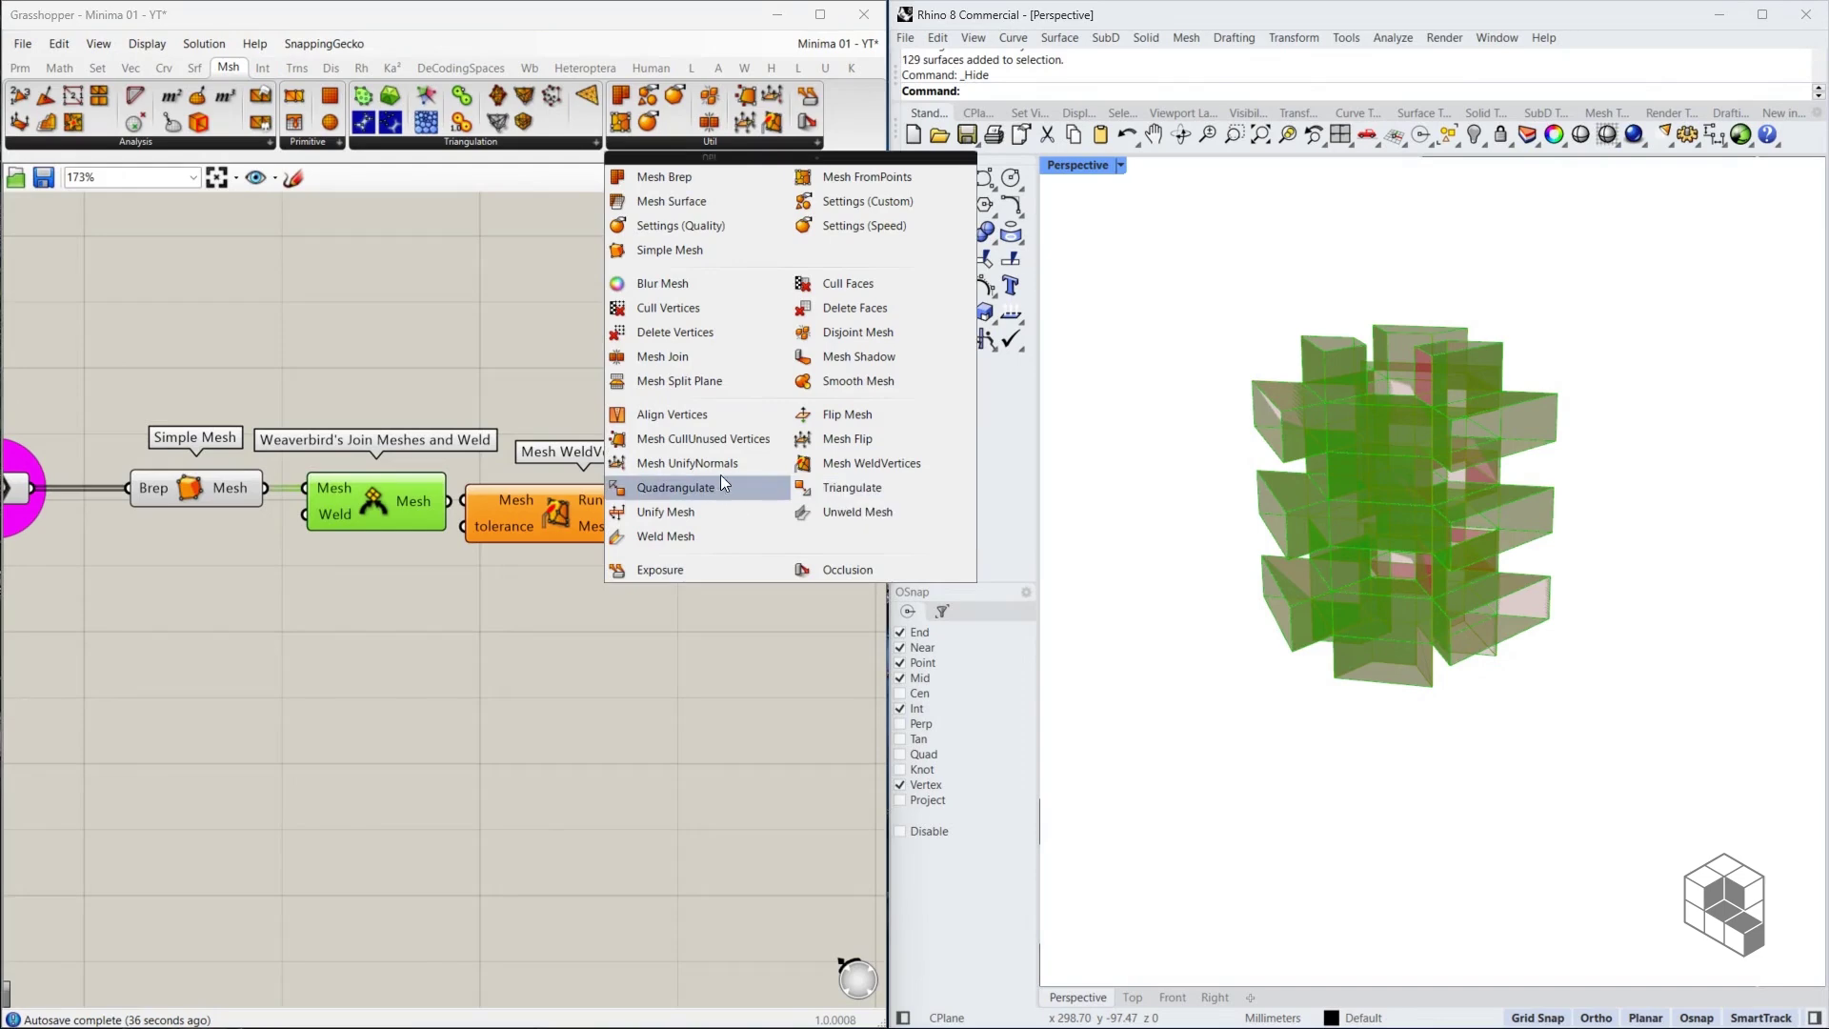
drag(720, 467, 810, 497)
drag(449, 501, 464, 501)
drag(705, 527, 803, 505)
right_drag(803, 506, 491, 492)
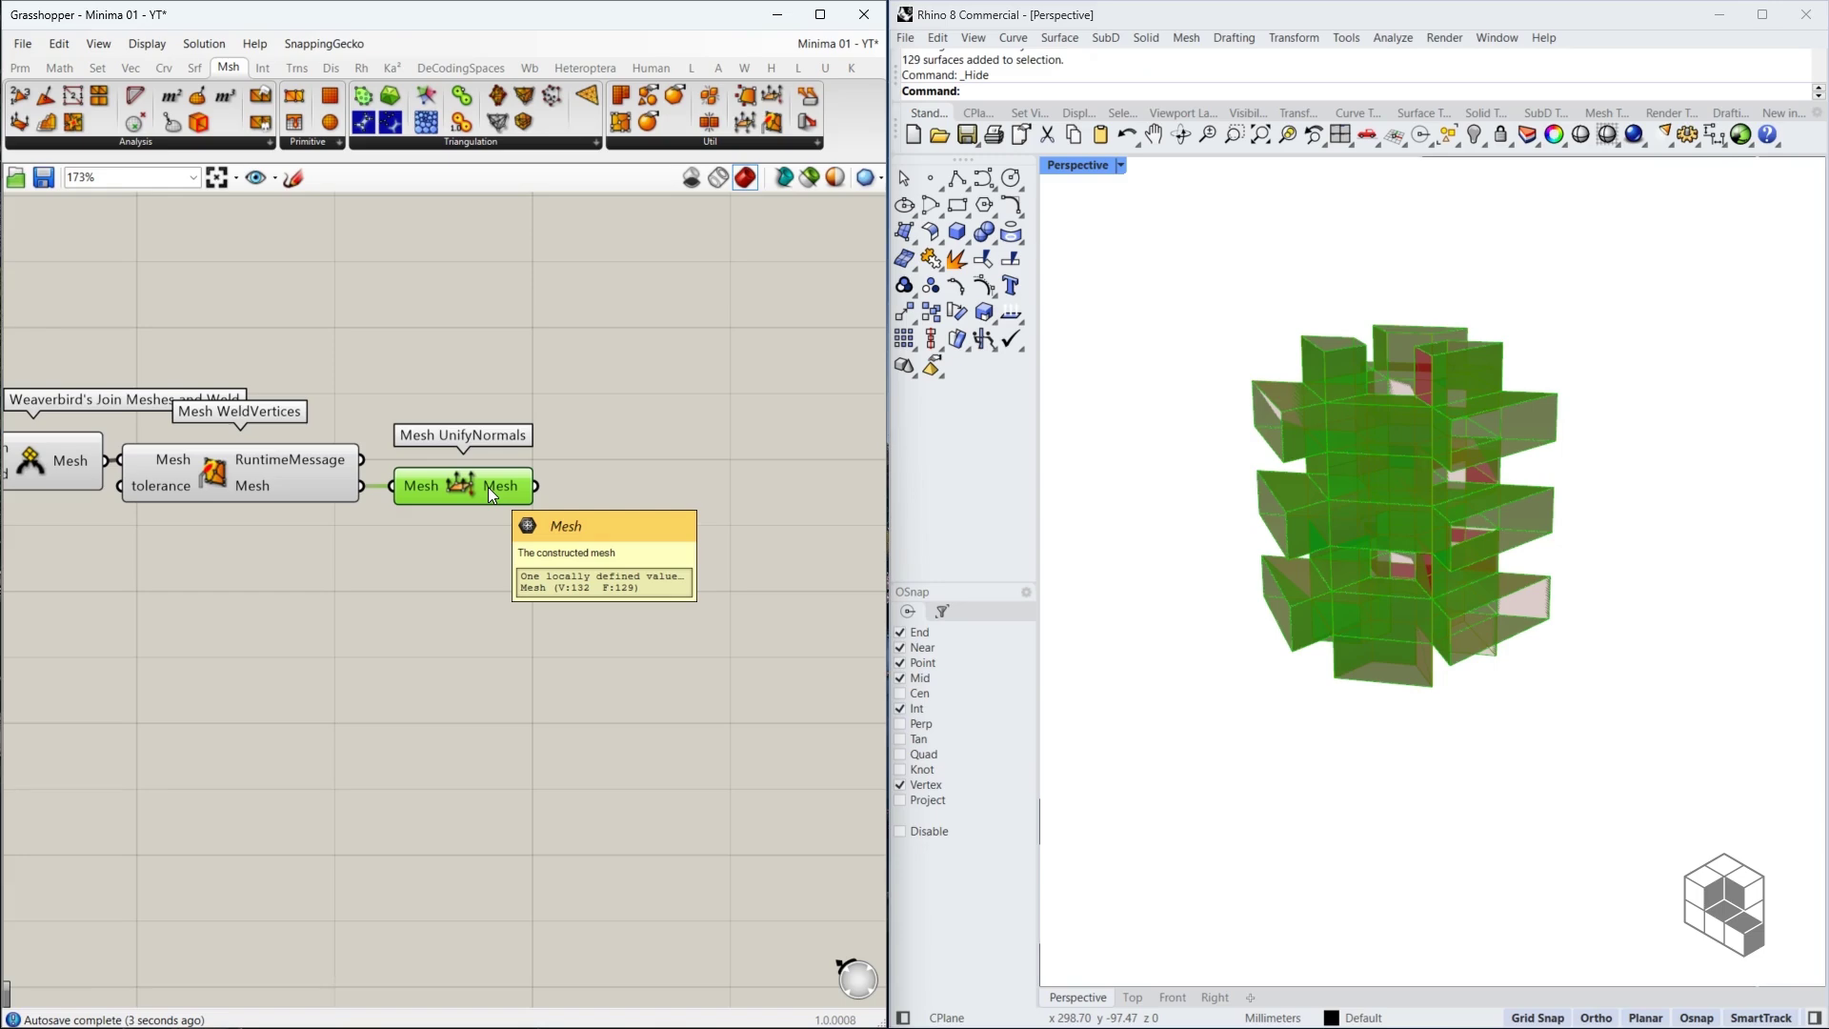
Compare the vertex and face counts of the joined mesh with those of the Mesh UnifyNormals output, and inspect the resulting mesh
right_drag(357, 383, 530, 394)
click(396, 471)
click(631, 493)
drag(631, 493, 633, 493)
scroll(210, 426, up, 5)
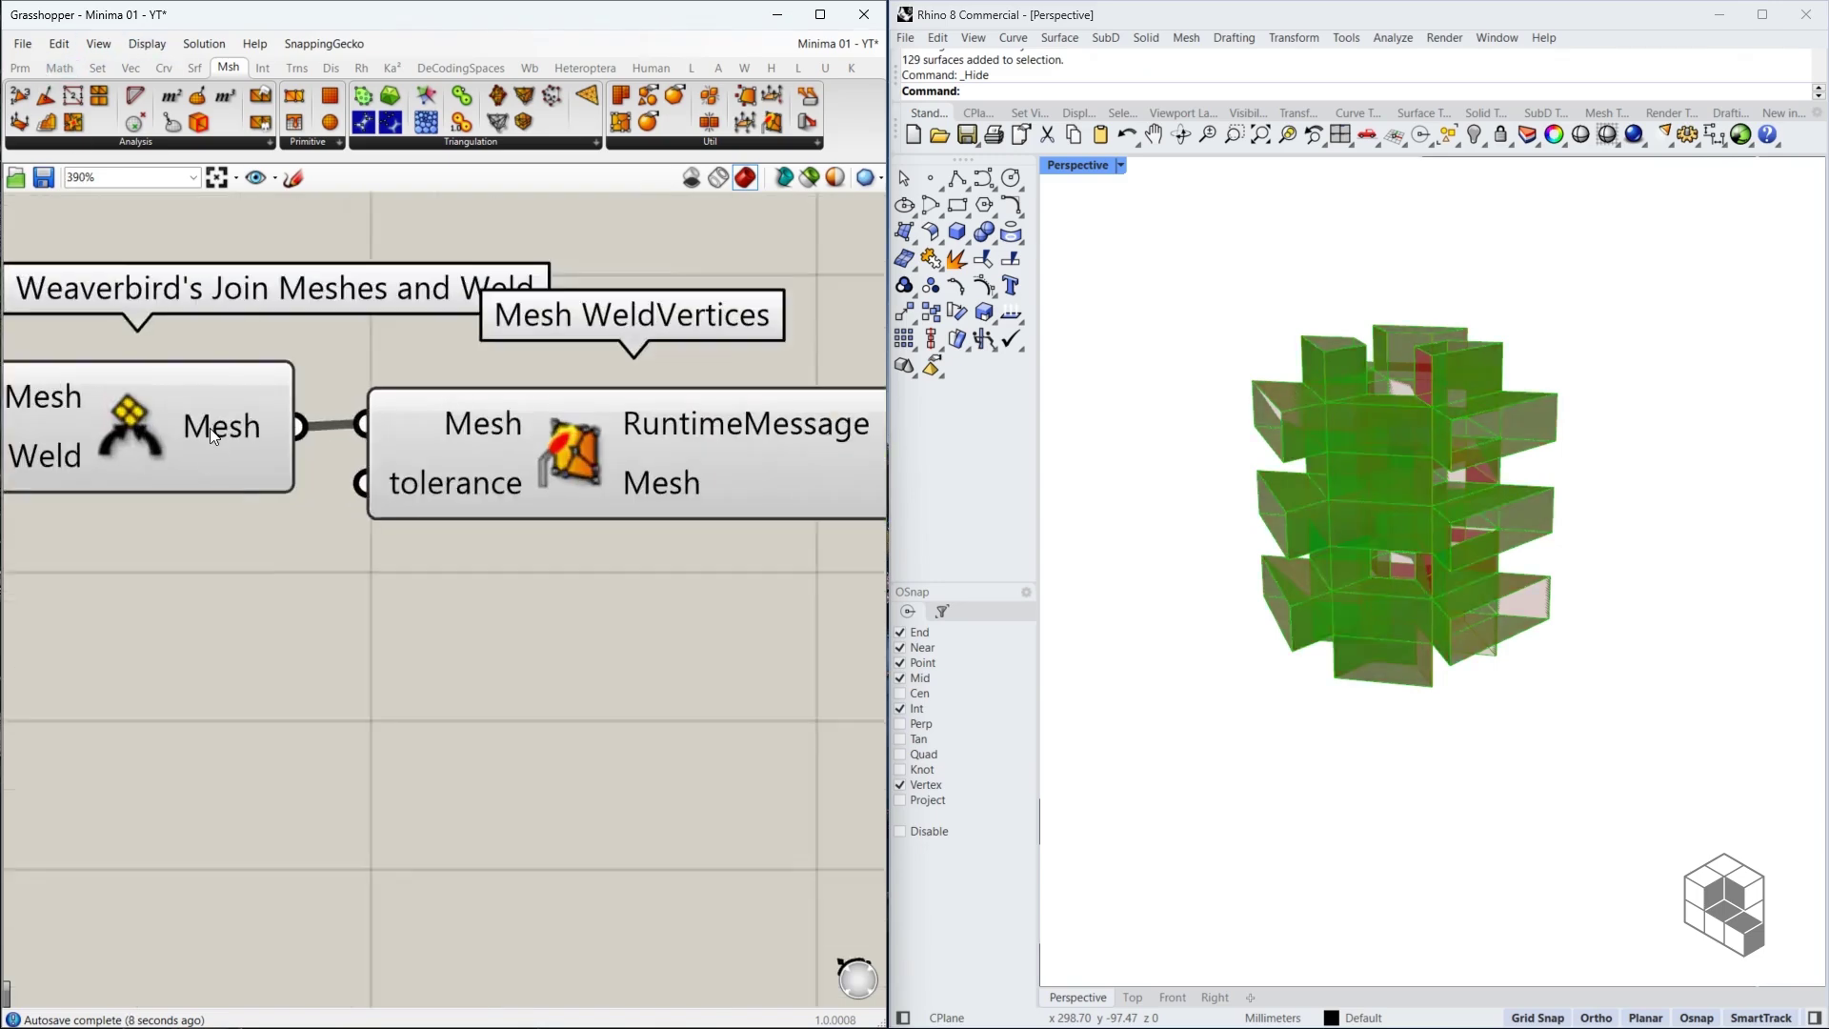
mouse_move(209, 426)
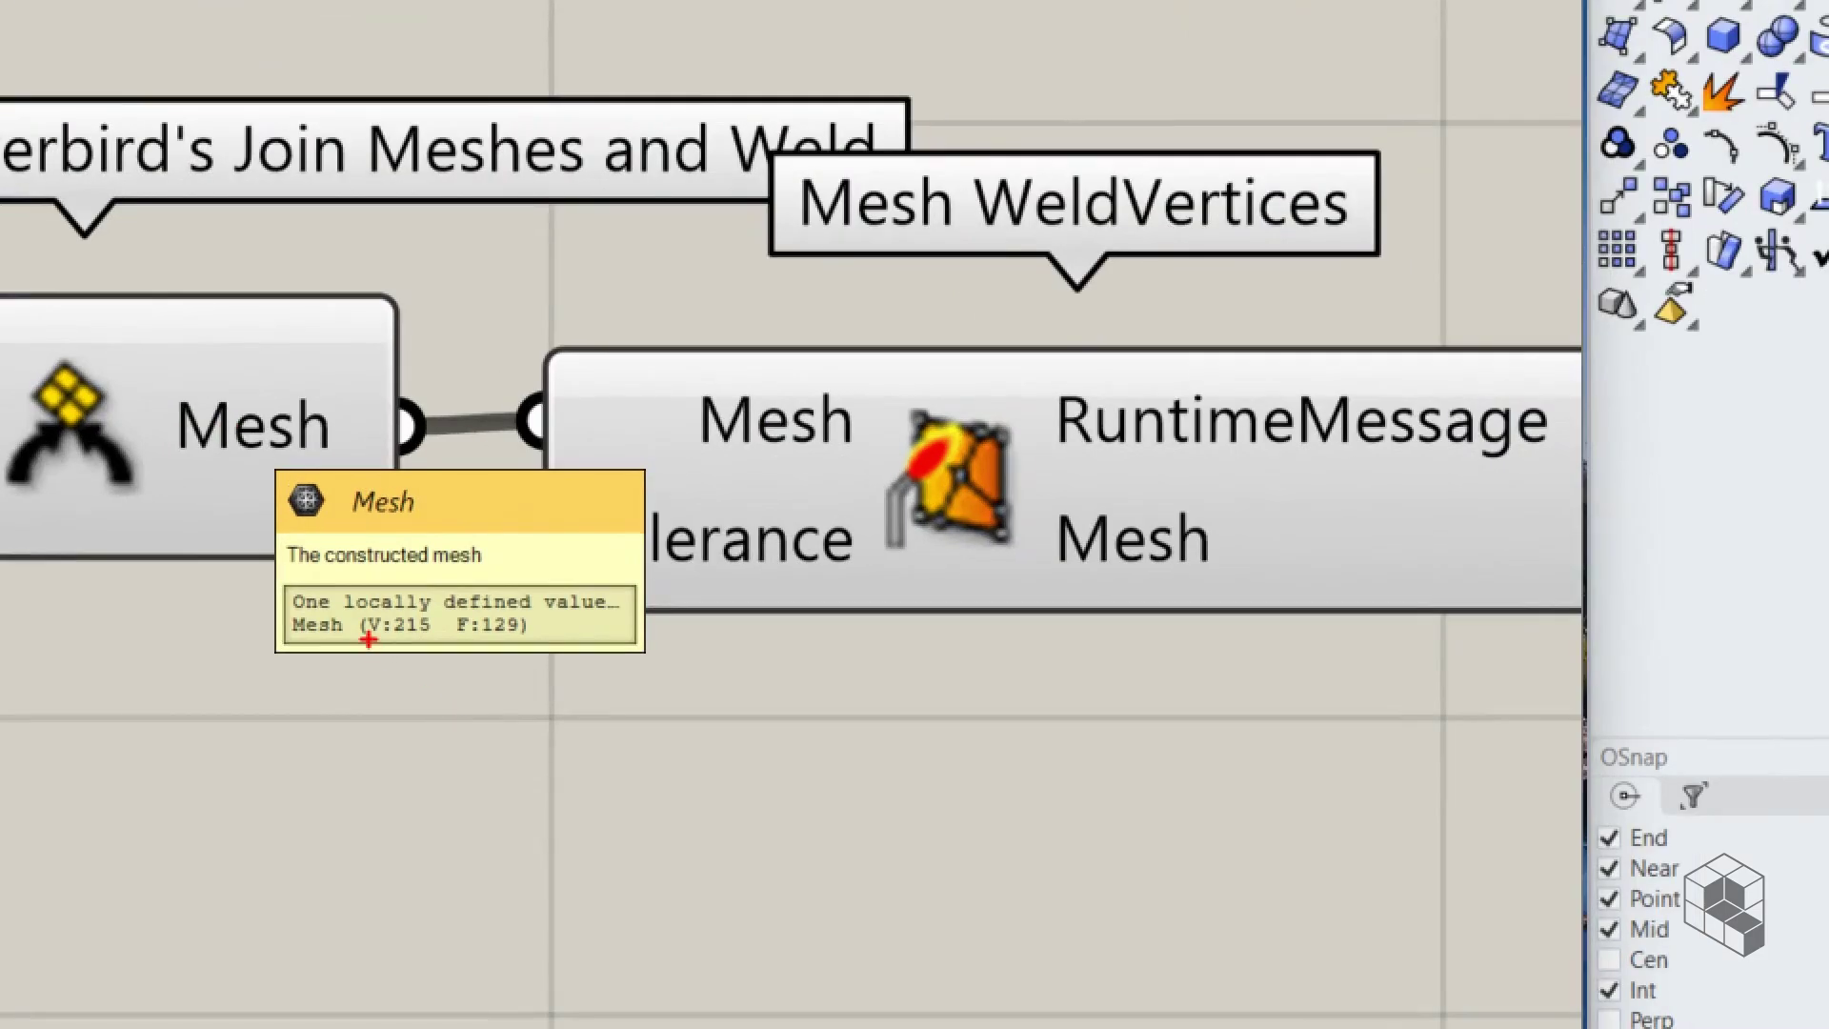
drag(367, 639, 530, 636)
key(Escape)
right_drag(994, 541, 34, 482)
mouse_move(775, 455)
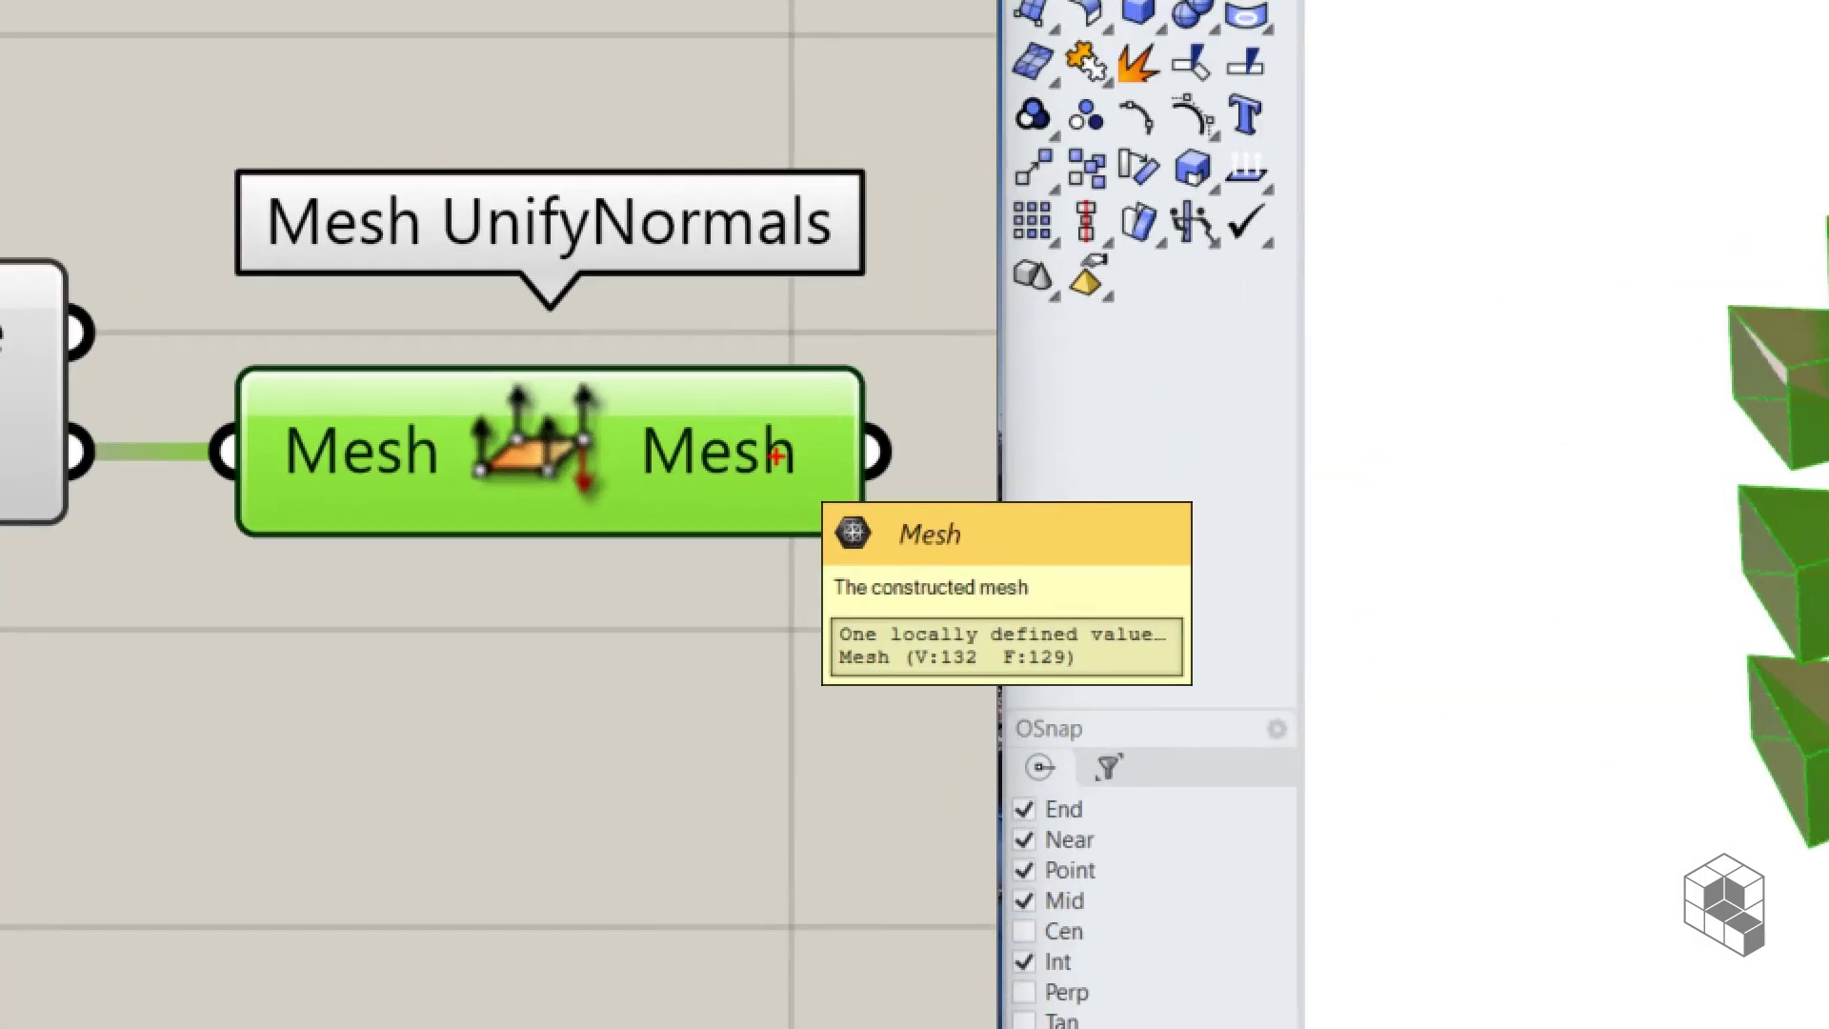
drag(846, 564, 886, 563)
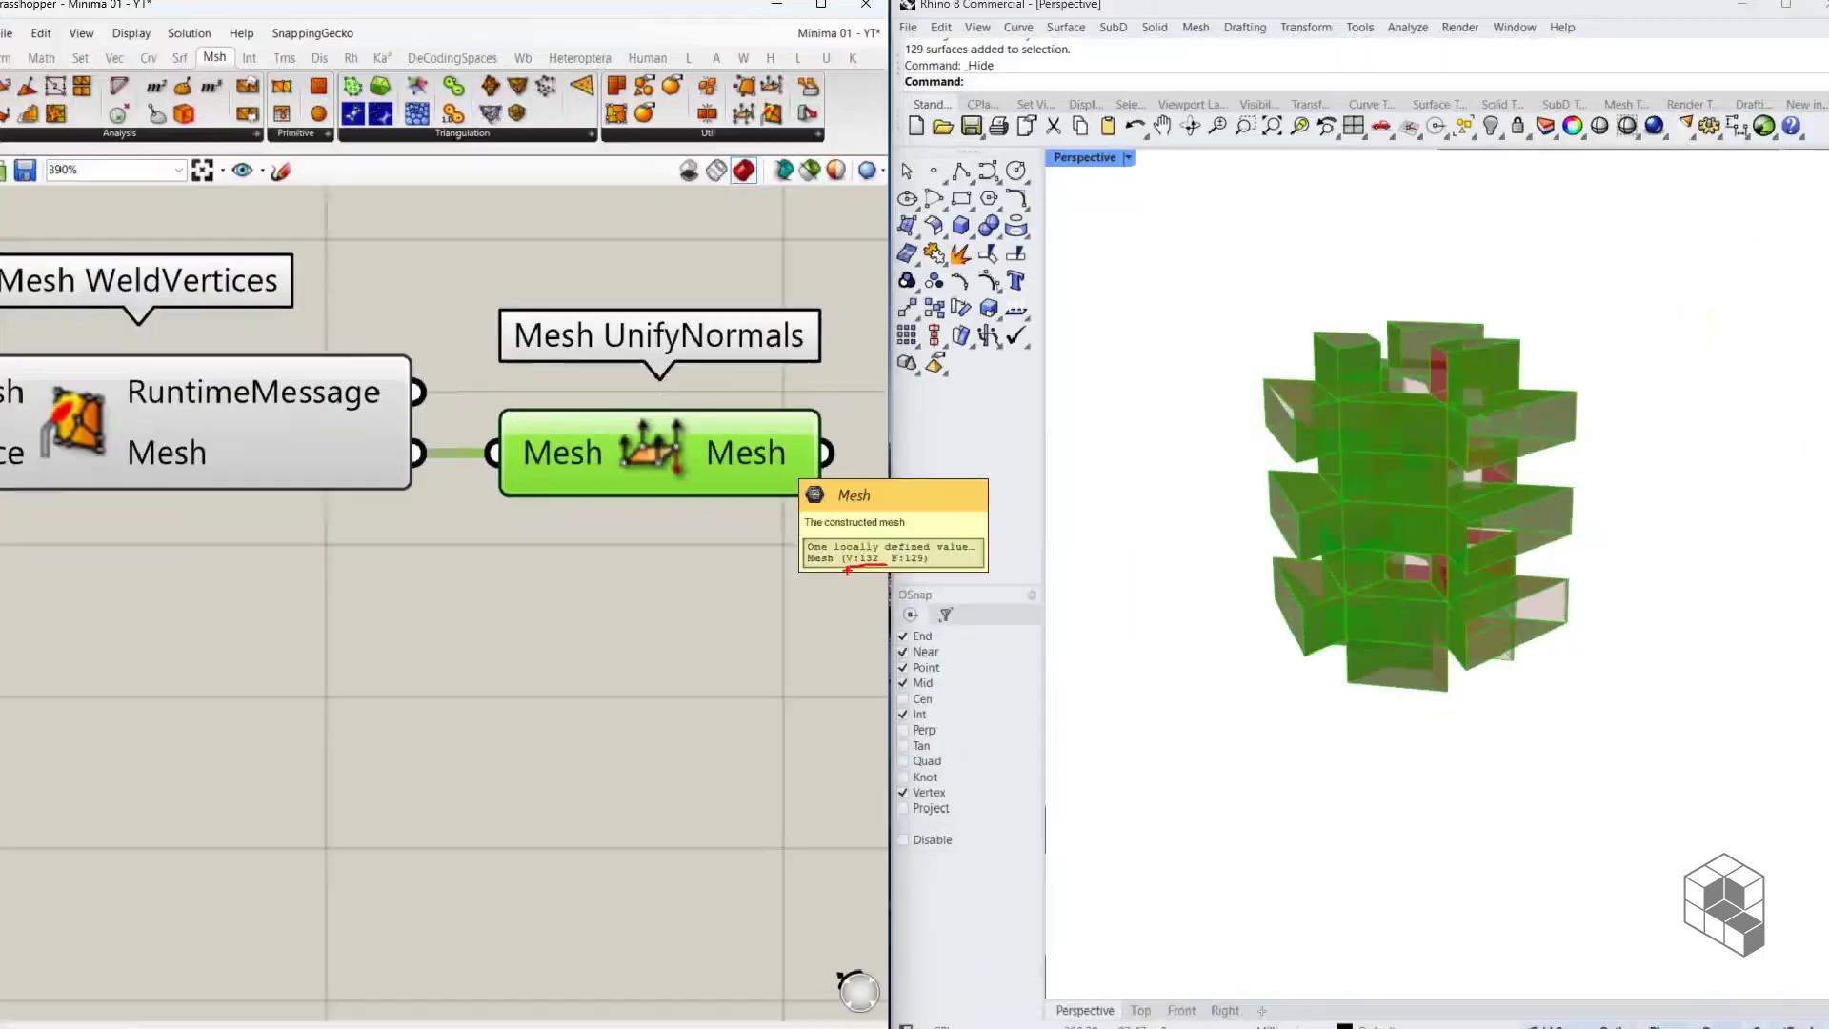
scroll(609, 471, down, 4)
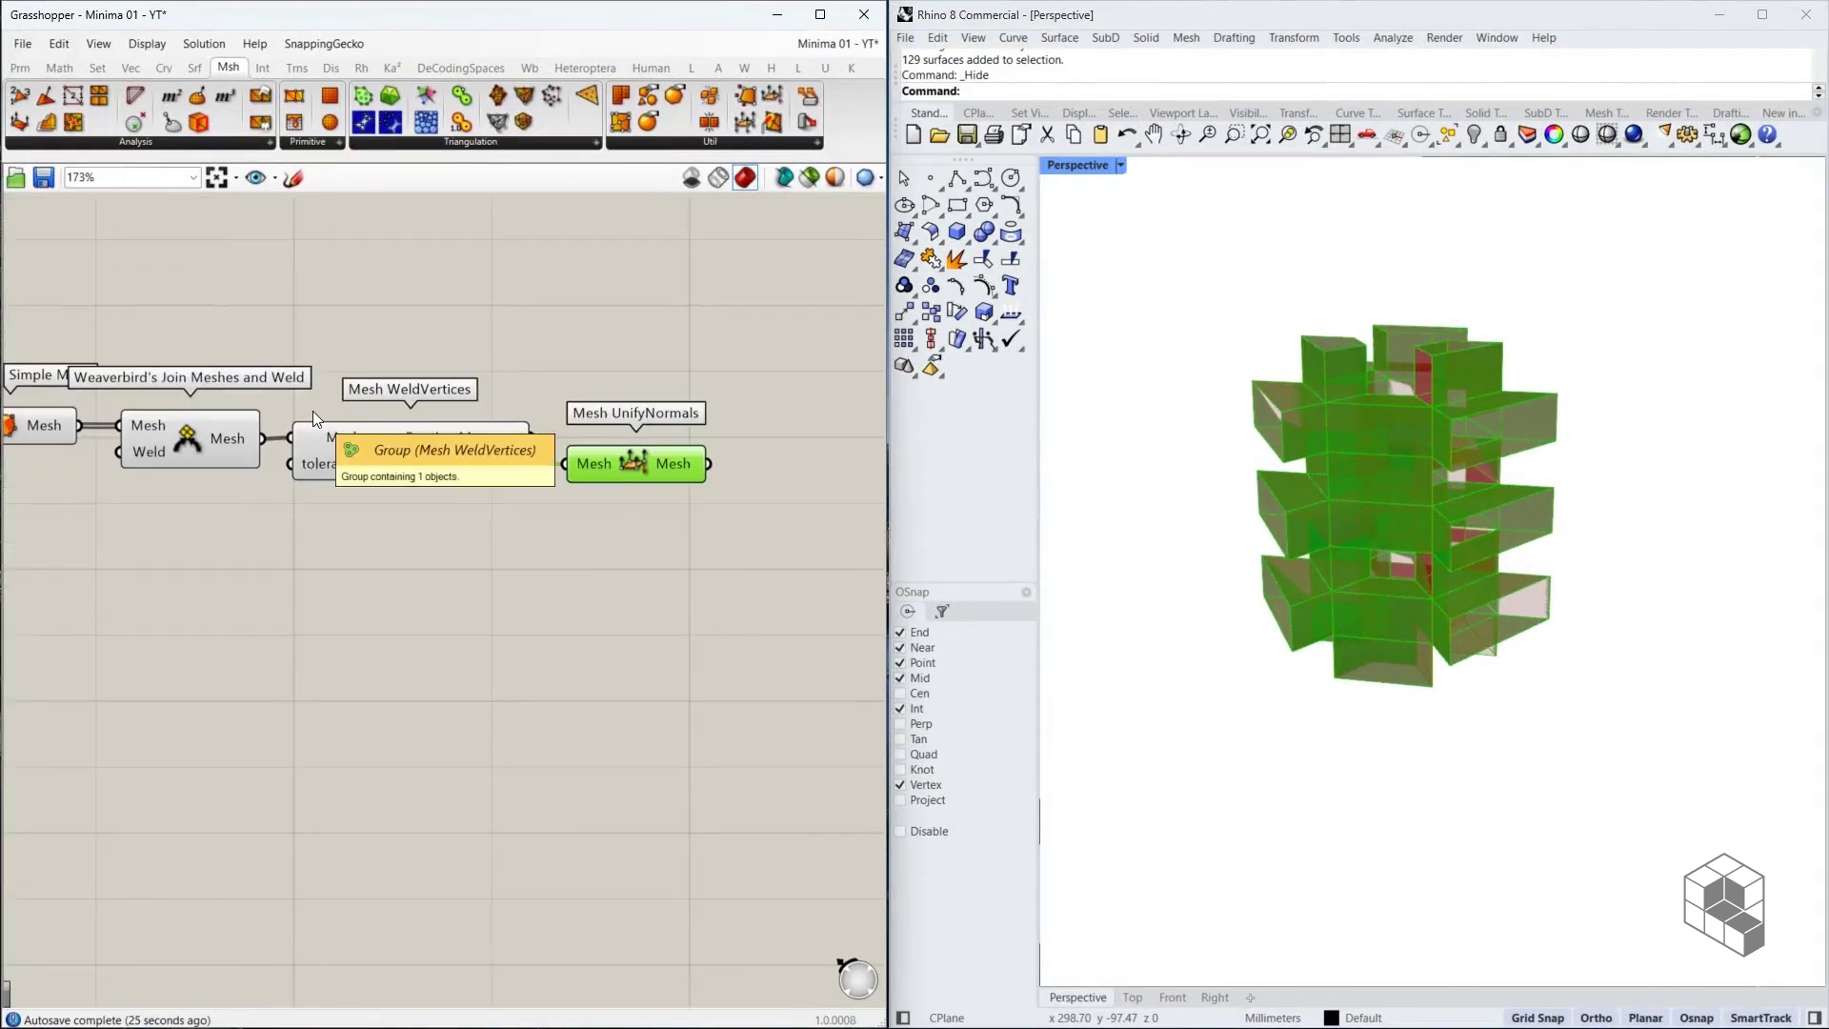
right_drag(670, 455, 480, 449)
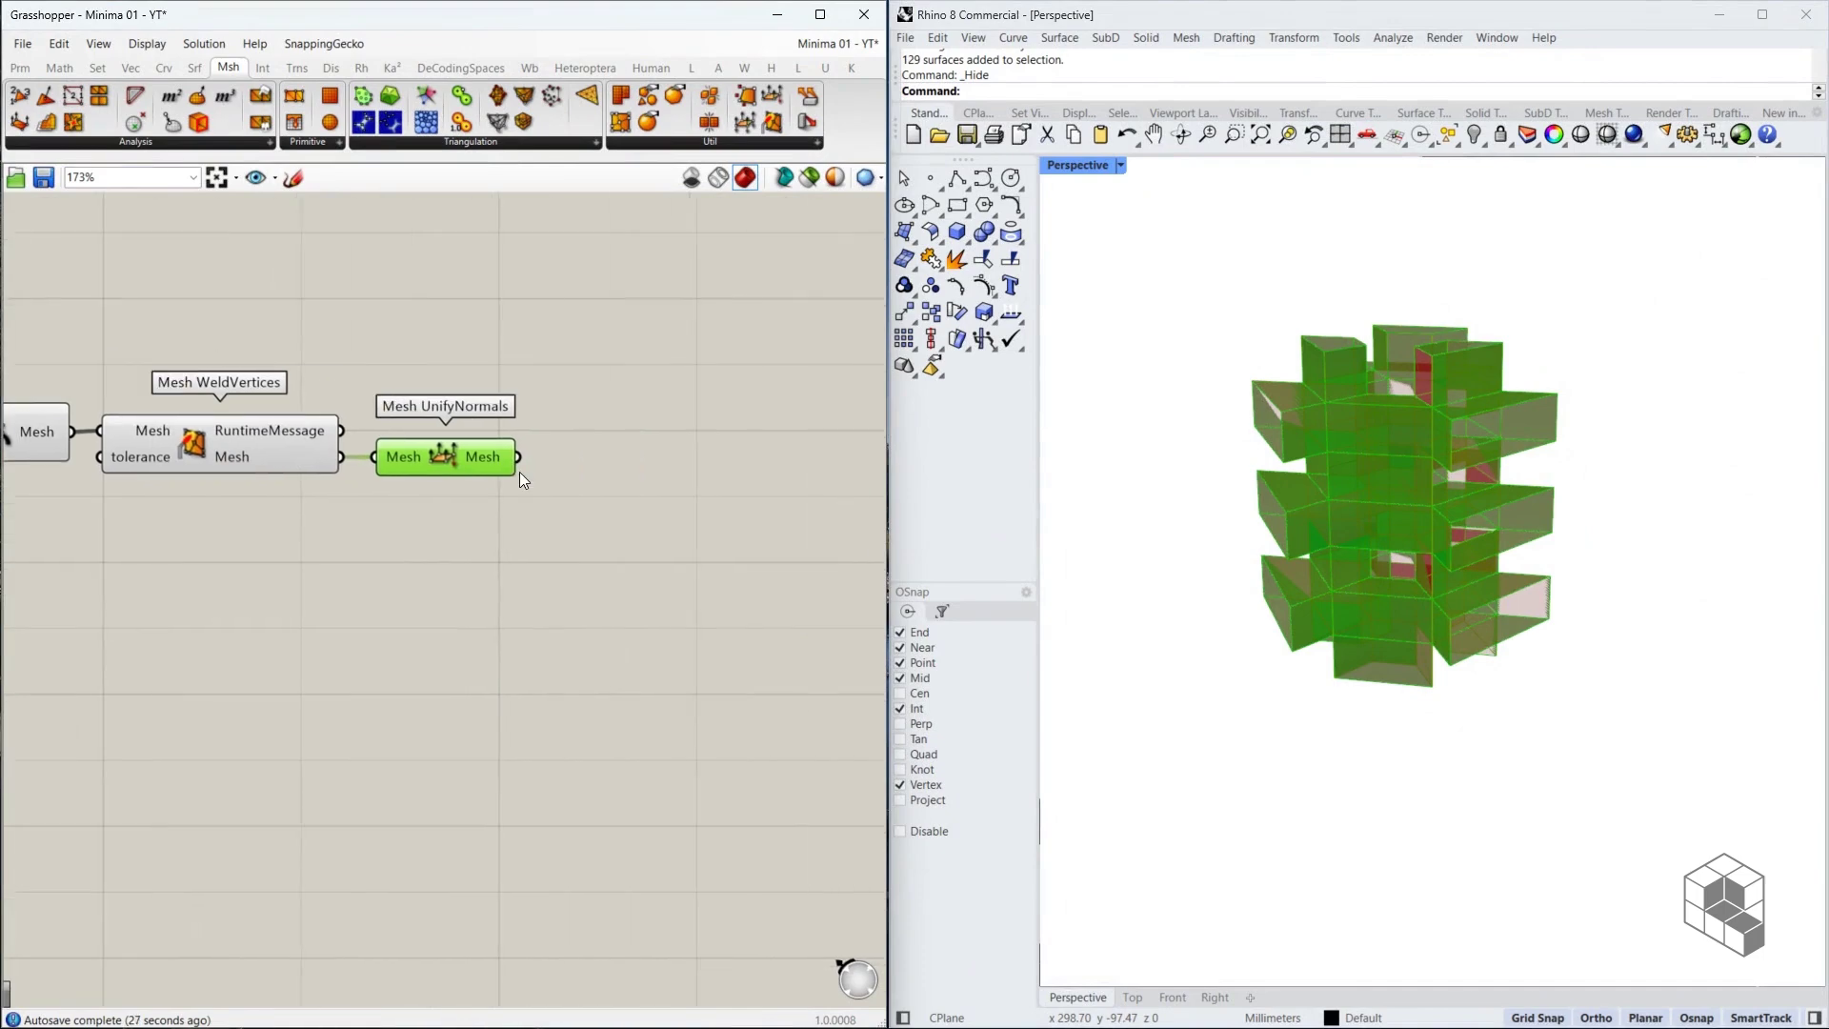
scroll(1286, 352, up, 5)
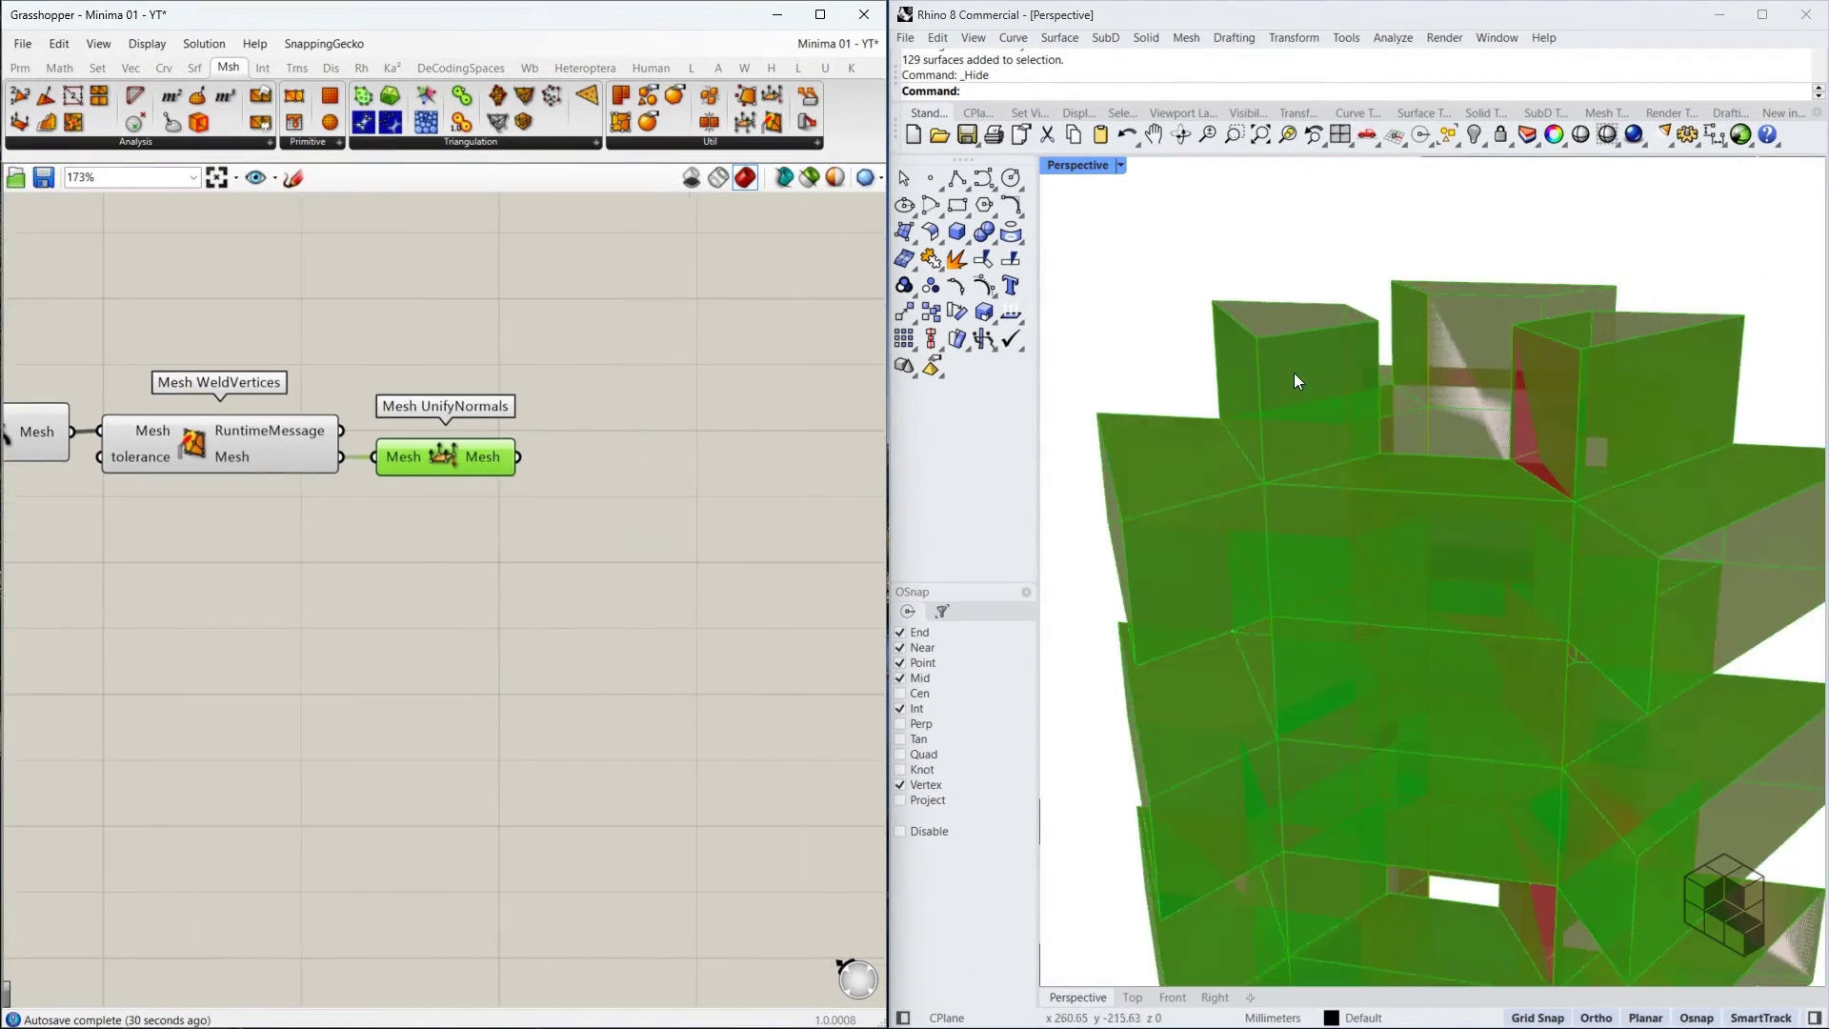
scroll(667, 461, down, 5)
Turn off the preview of the Mesh WeldVertices component
drag(444, 374, 225, 505)
middle_click(380, 558)
click(440, 497)
scroll(667, 415, up, 4)
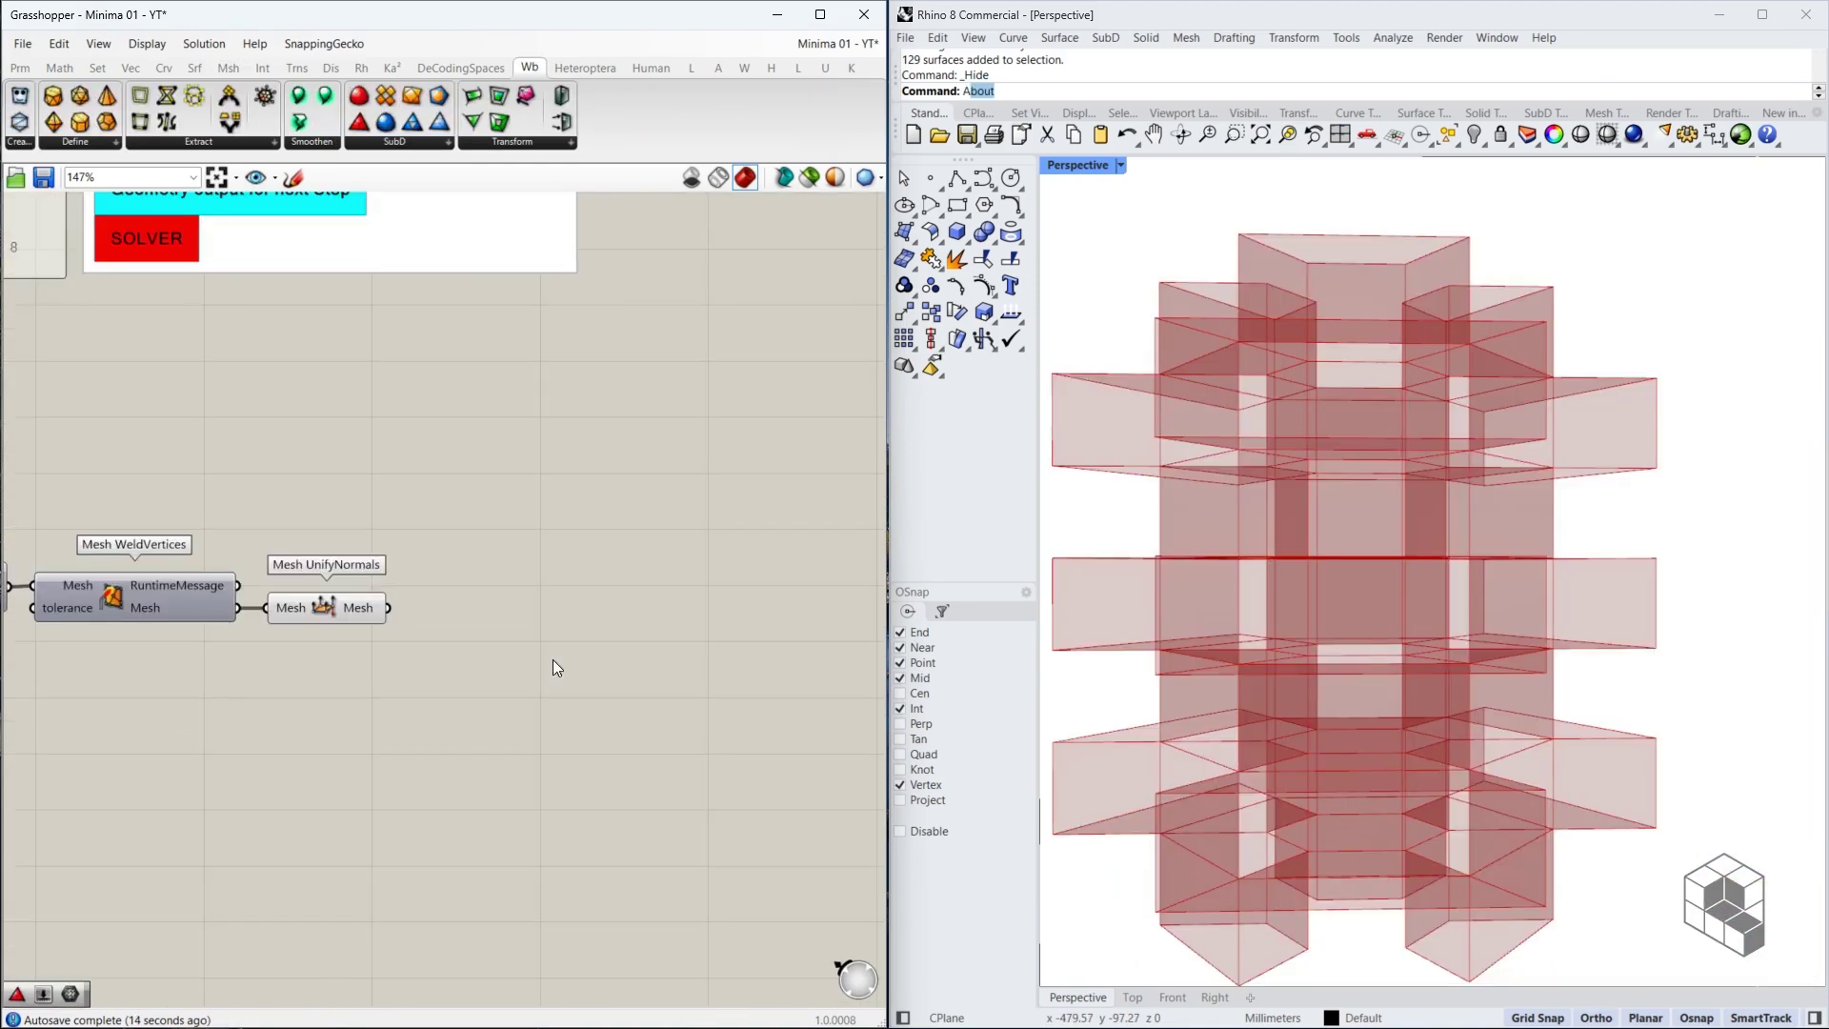
right_drag(1315, 457, 1381, 483)
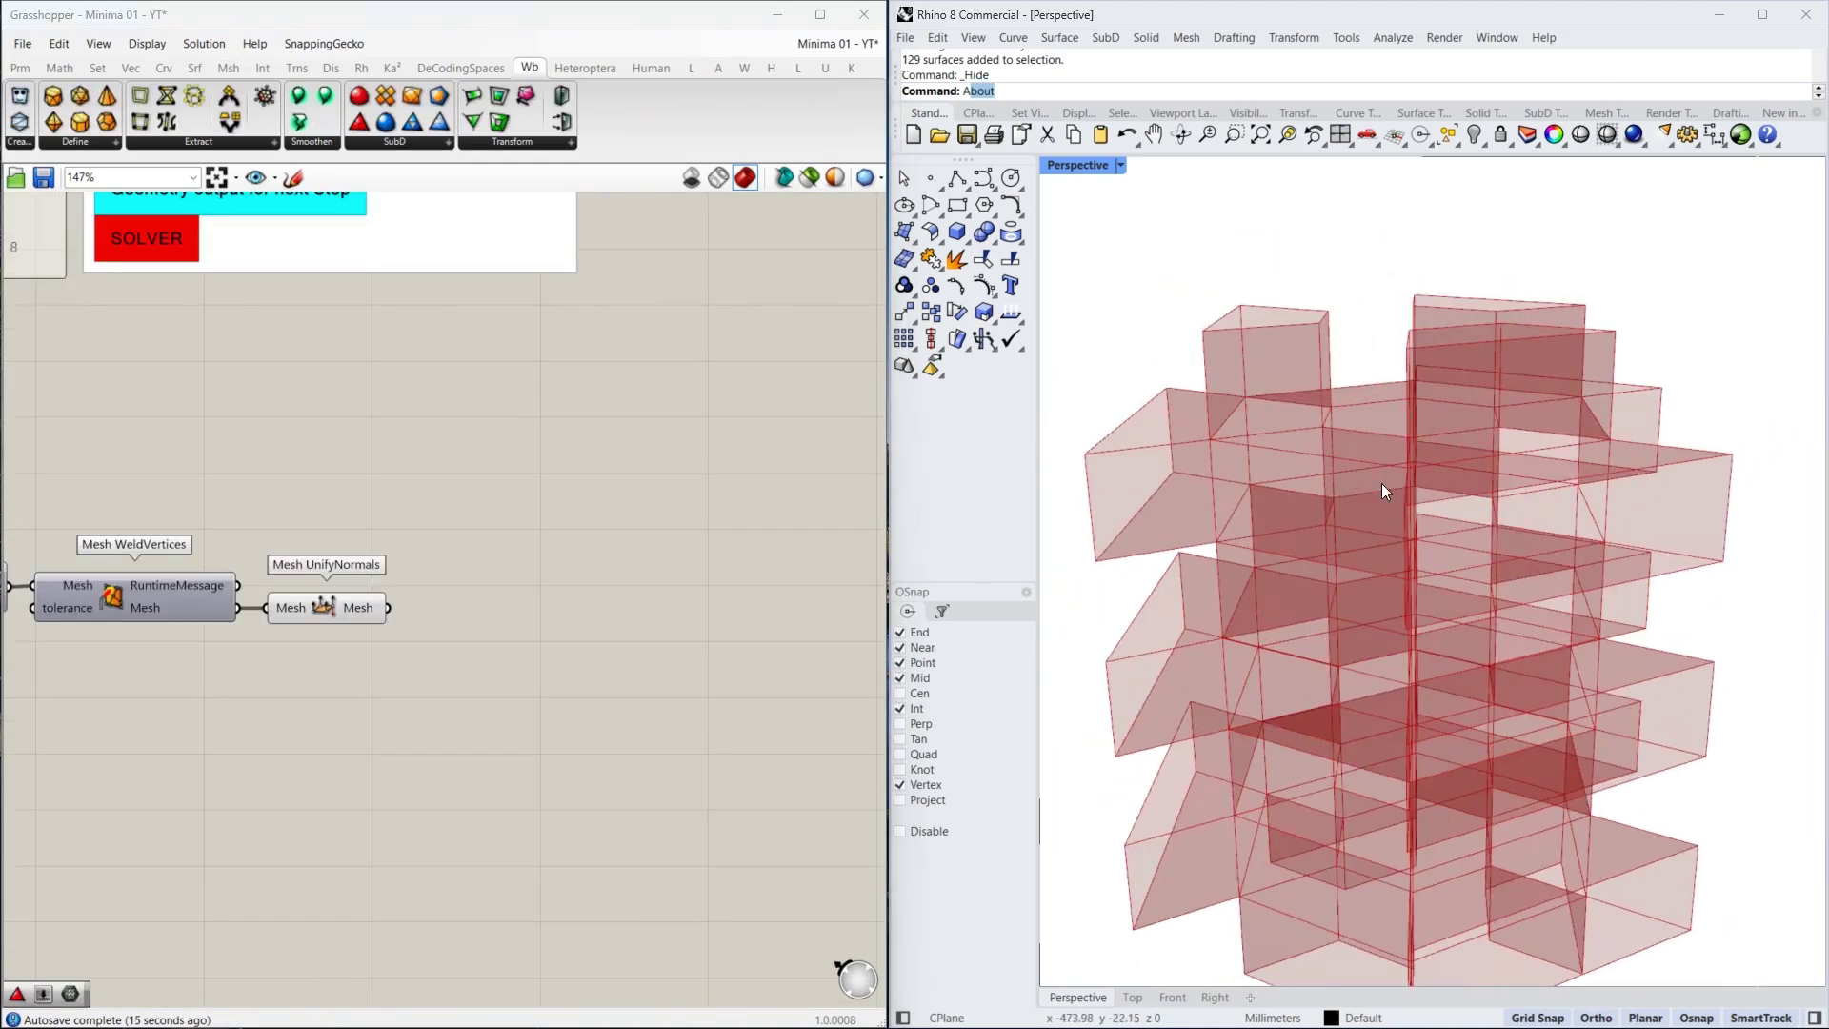
Add Weaverbird's Constant Quads Split Subdivision and connect the Mesh UnifyNormals output to its Mesh/Curves input
click(403, 140)
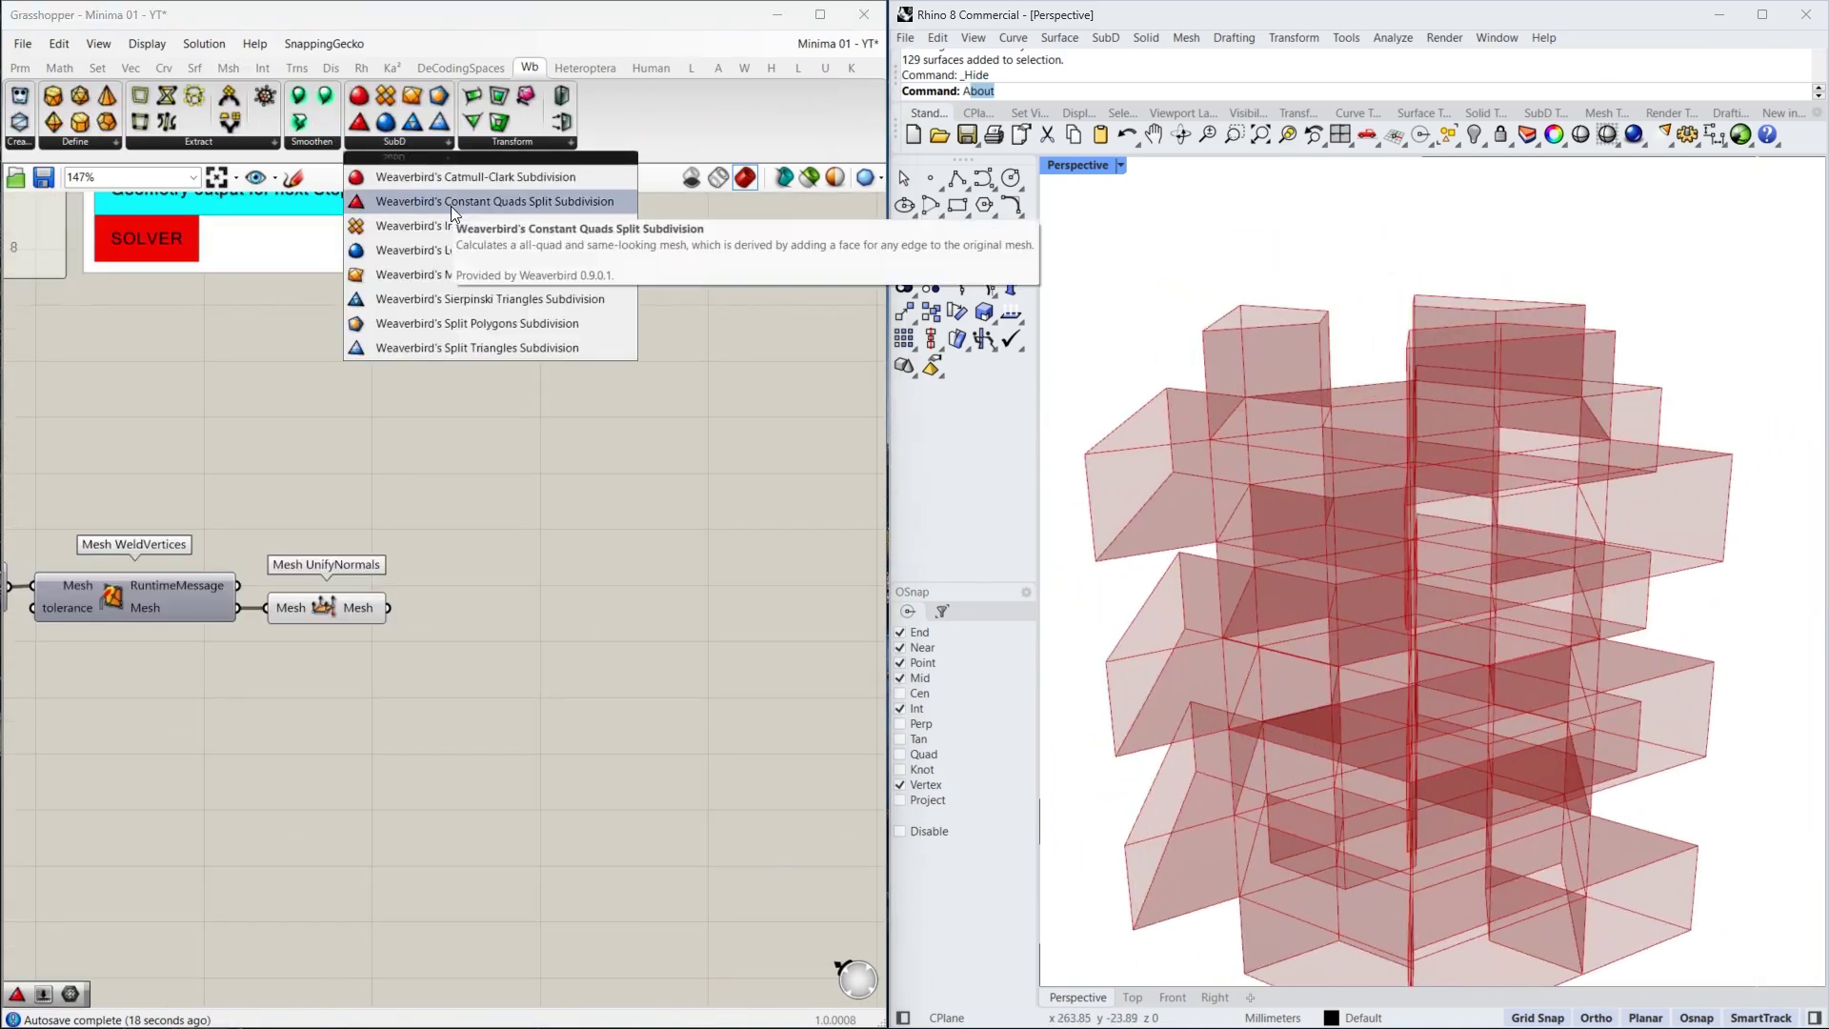
drag(450, 202, 552, 619)
mouse_move(425, 599)
mouse_down()
mouse_move(457, 613)
mouse_move(437, 607)
mouse_up()
Create a number slider with value 3 and connect it to the subdivision's Level input
click(260, 654)
double_click(259, 654)
text(3)
key(Return)
scroll(387, 664, up, 2)
drag(373, 649, 468, 618)
drag(316, 646, 335, 636)
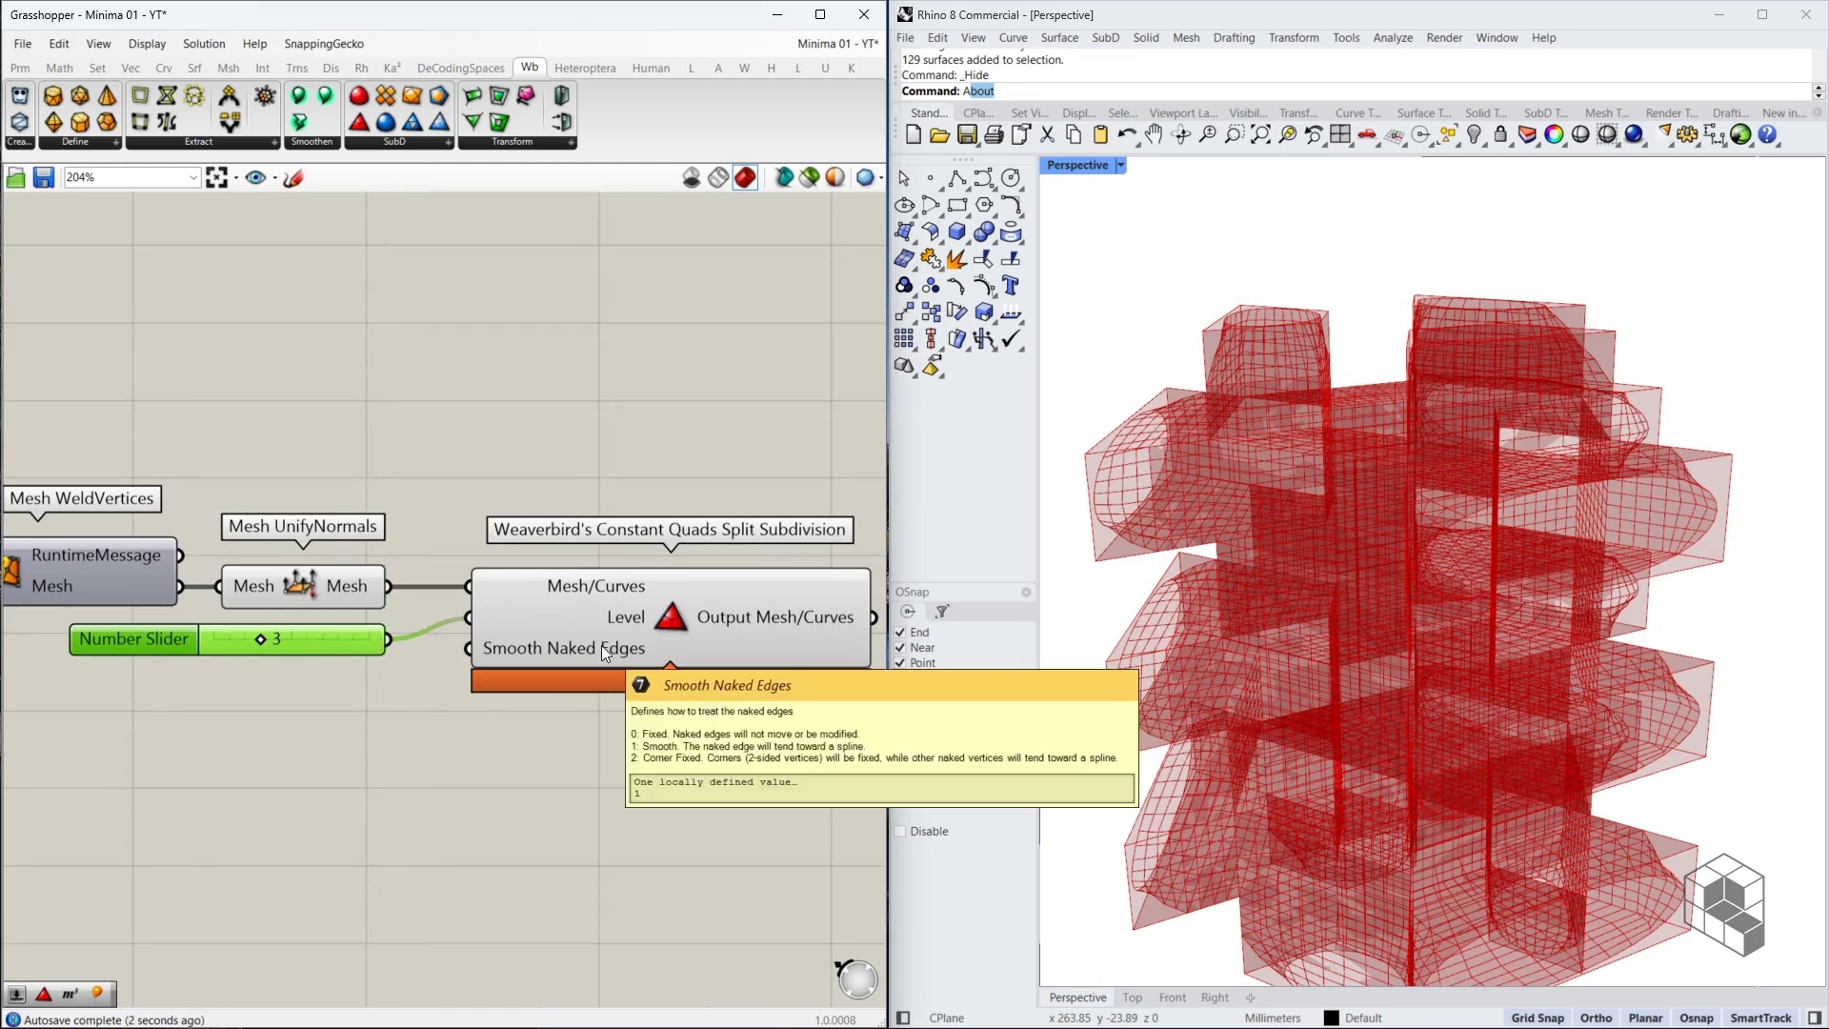
Create a second number slider for the Smooth Naked Edges input and set it to 0
double_click(336, 710)
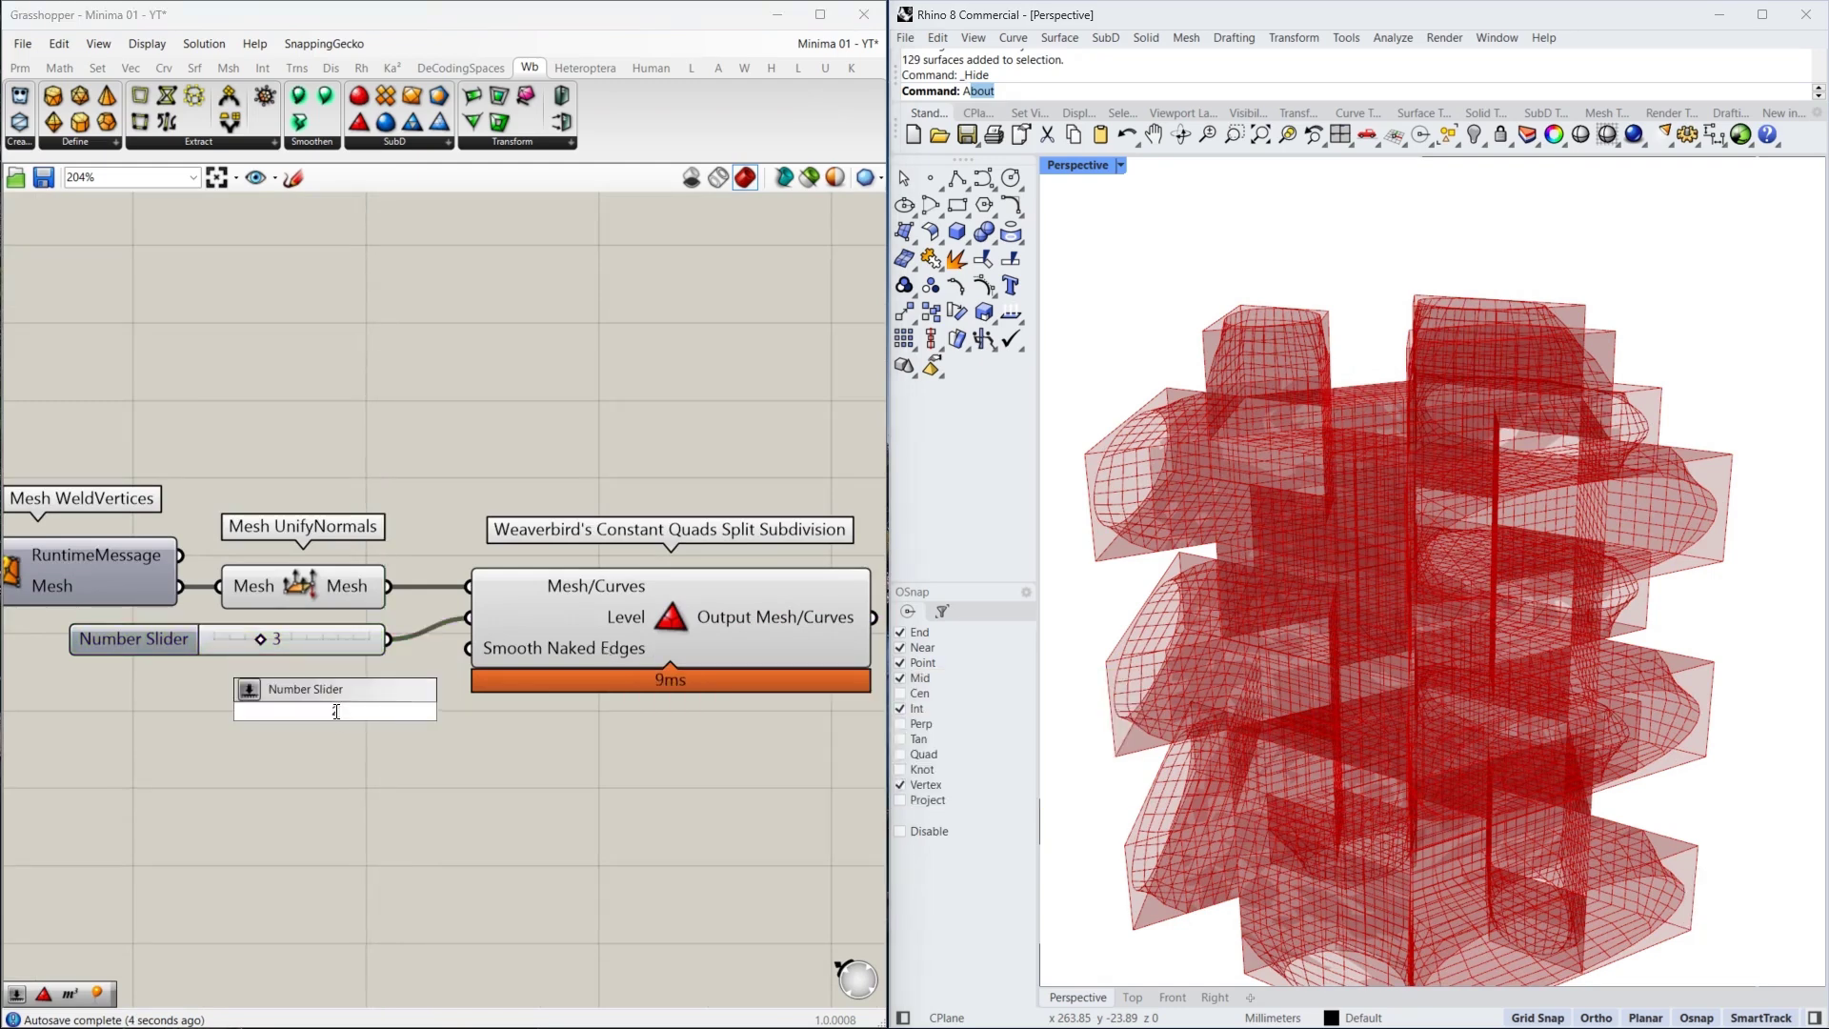
text(2)
key(Return)
drag(364, 699, 483, 650)
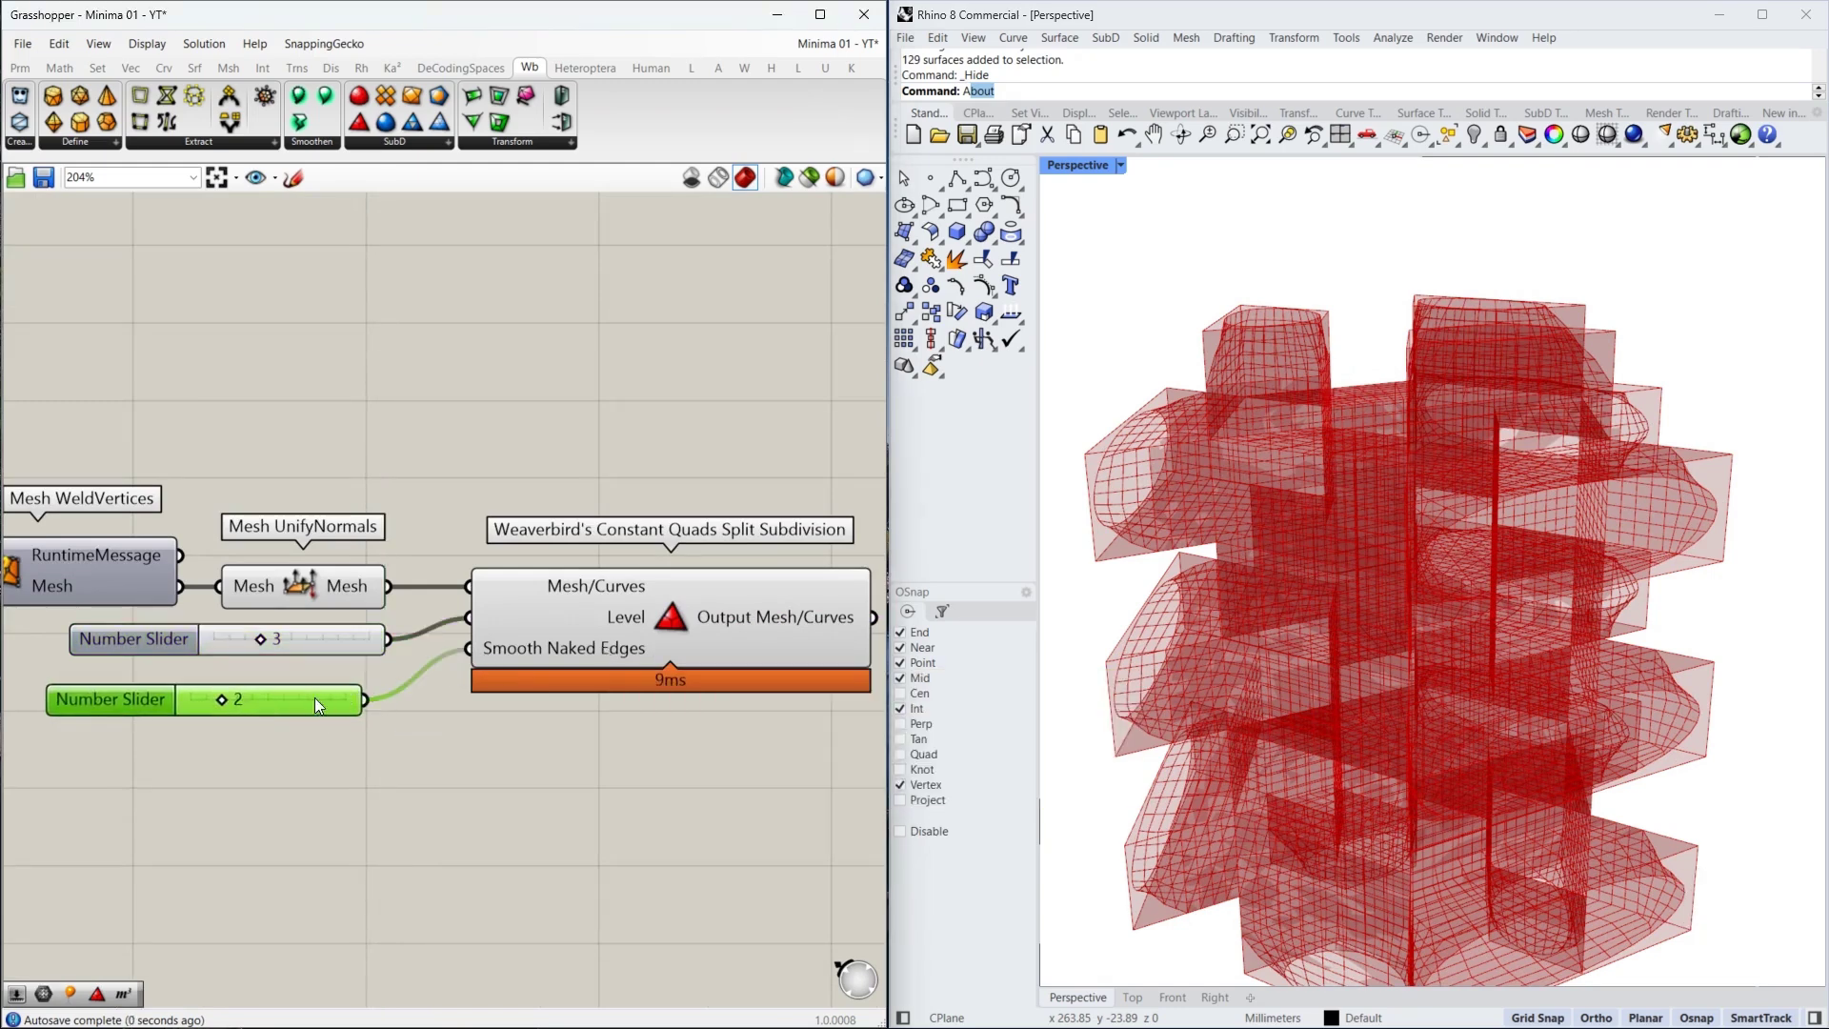
drag(305, 696, 234, 699)
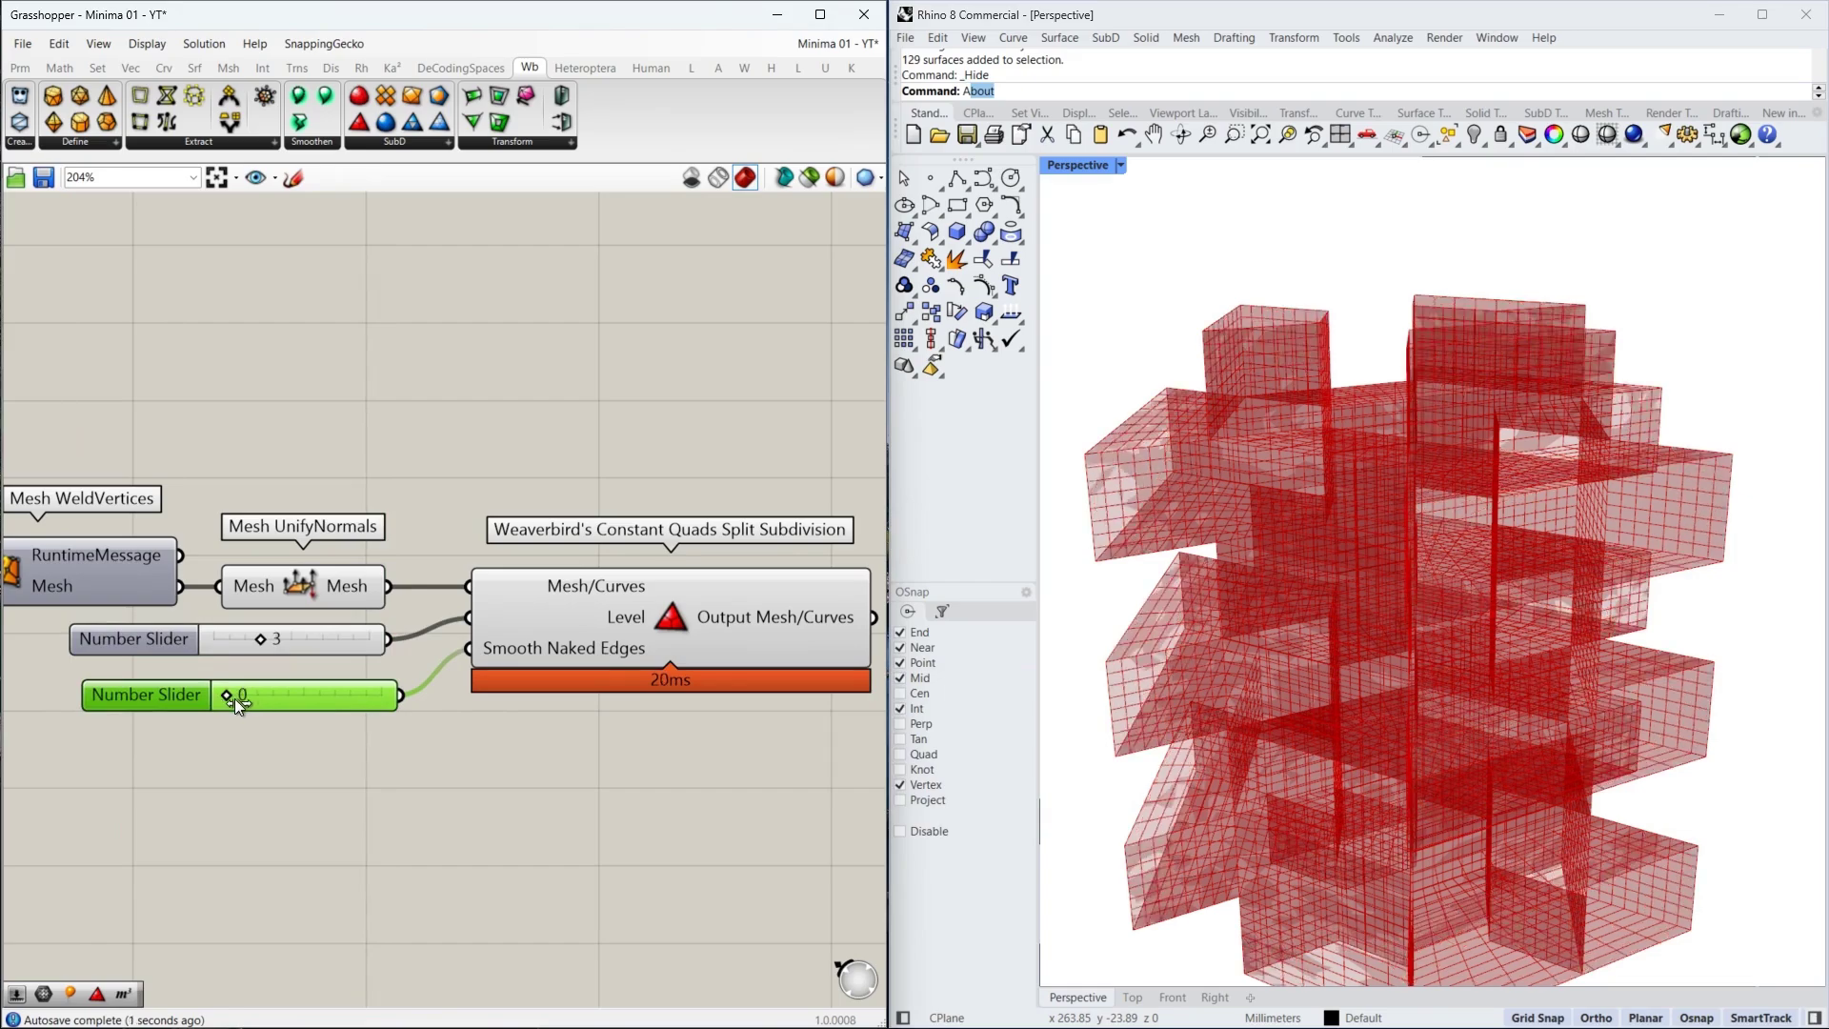
Turn off the preview of the Mesh UnifyNormals component and check the subdivided mesh in the viewport
click(716, 627)
scroll(747, 623, down, 2)
right_drag(747, 623, 539, 609)
drag(314, 505, 225, 666)
middle_click(308, 743)
click(366, 684)
right_drag(1338, 407, 1039, 419)
scroll(464, 510, down, 4)
scroll(681, 557, up, 3)
Add a Mesh parameter after the Constant Quads Split Subdivision and connect it to the Output Mesh/Curves output
double_click(522, 544)
text(m)
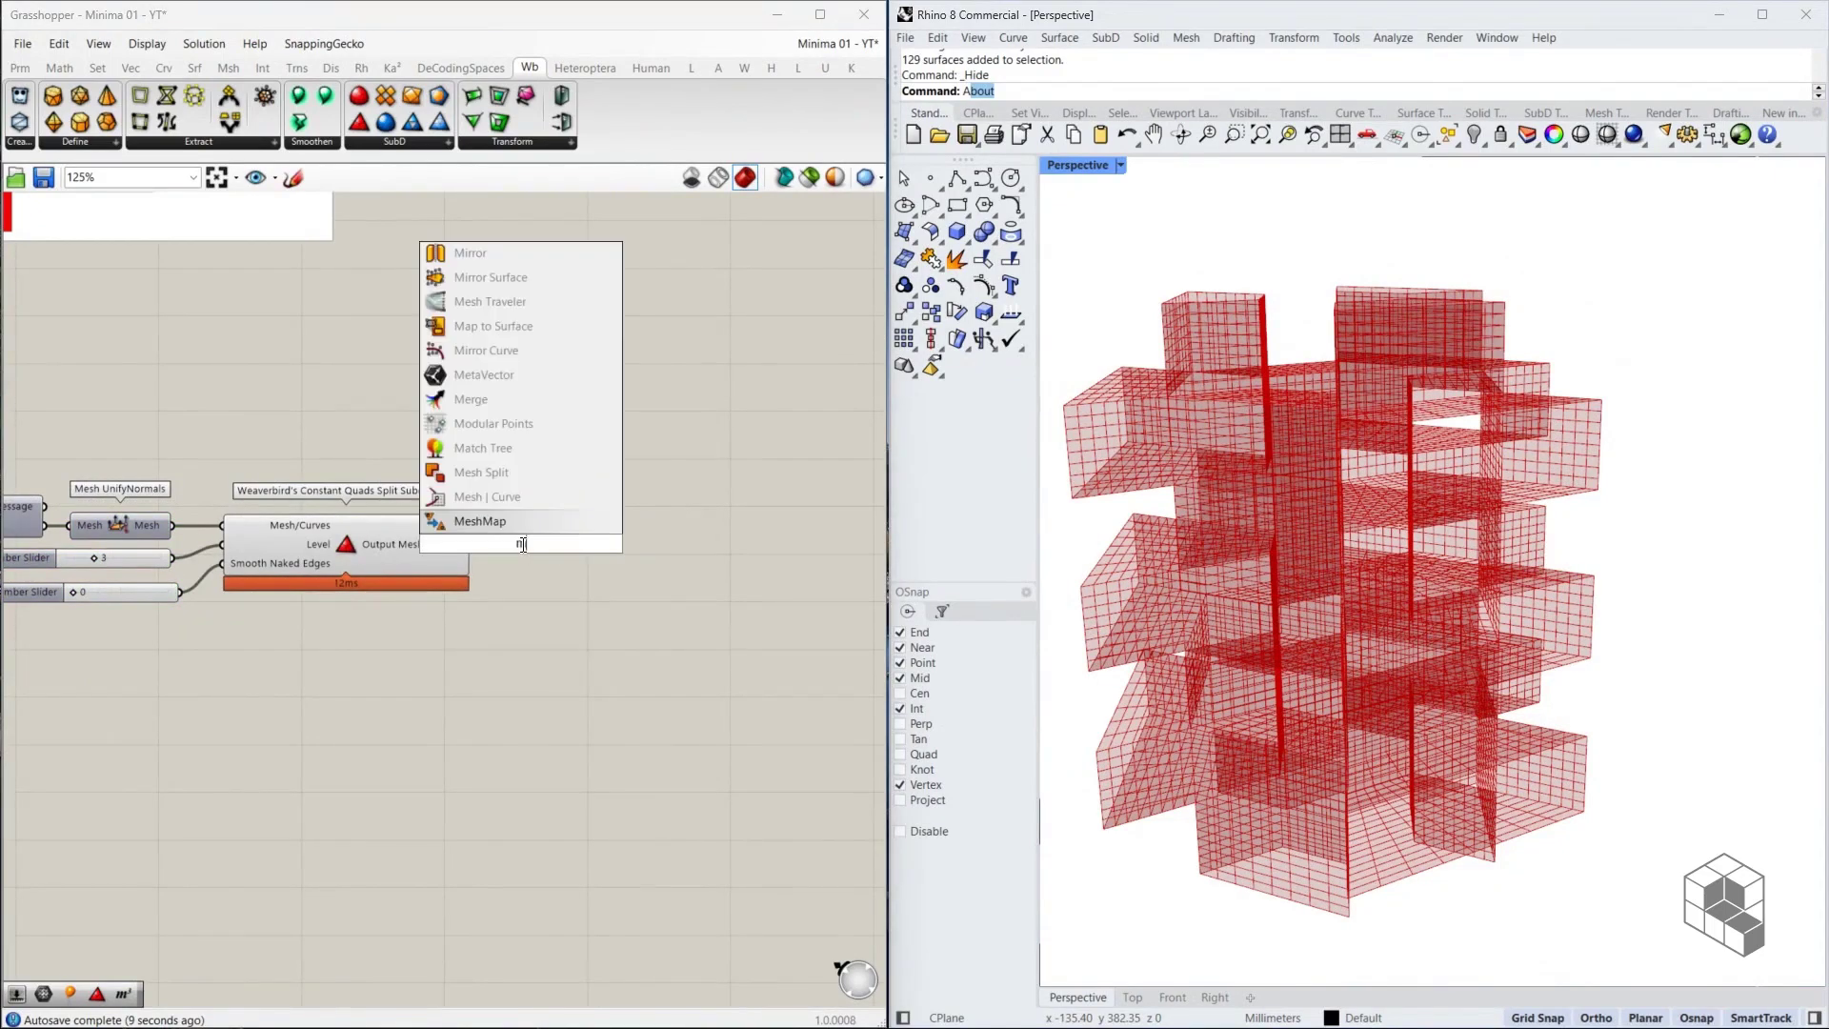
text(esh)
click(519, 519)
drag(472, 543, 500, 544)
drag(519, 540, 532, 540)
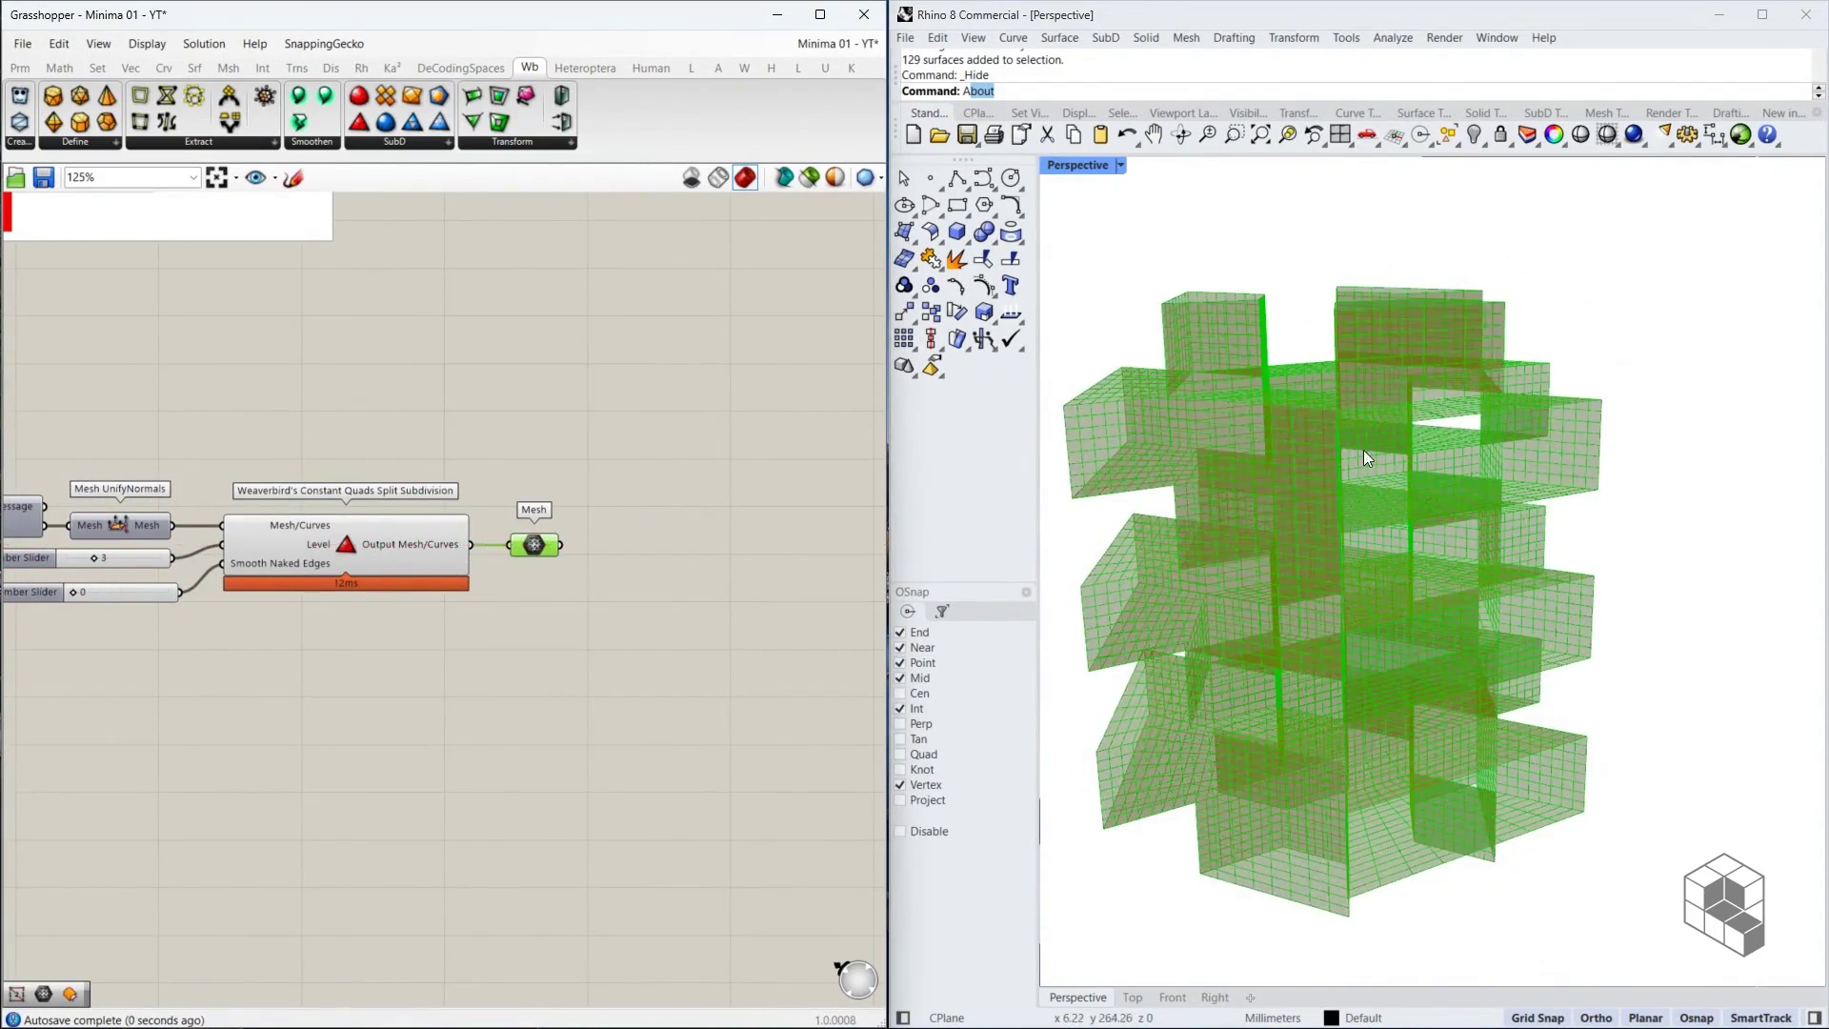
Add a Bounding Box component below the mesh chain and connect the Simple Mesh output to its Content input
scroll(1365, 451, down, 2)
scroll(1368, 458, down, 3)
scroll(490, 529, down, 4)
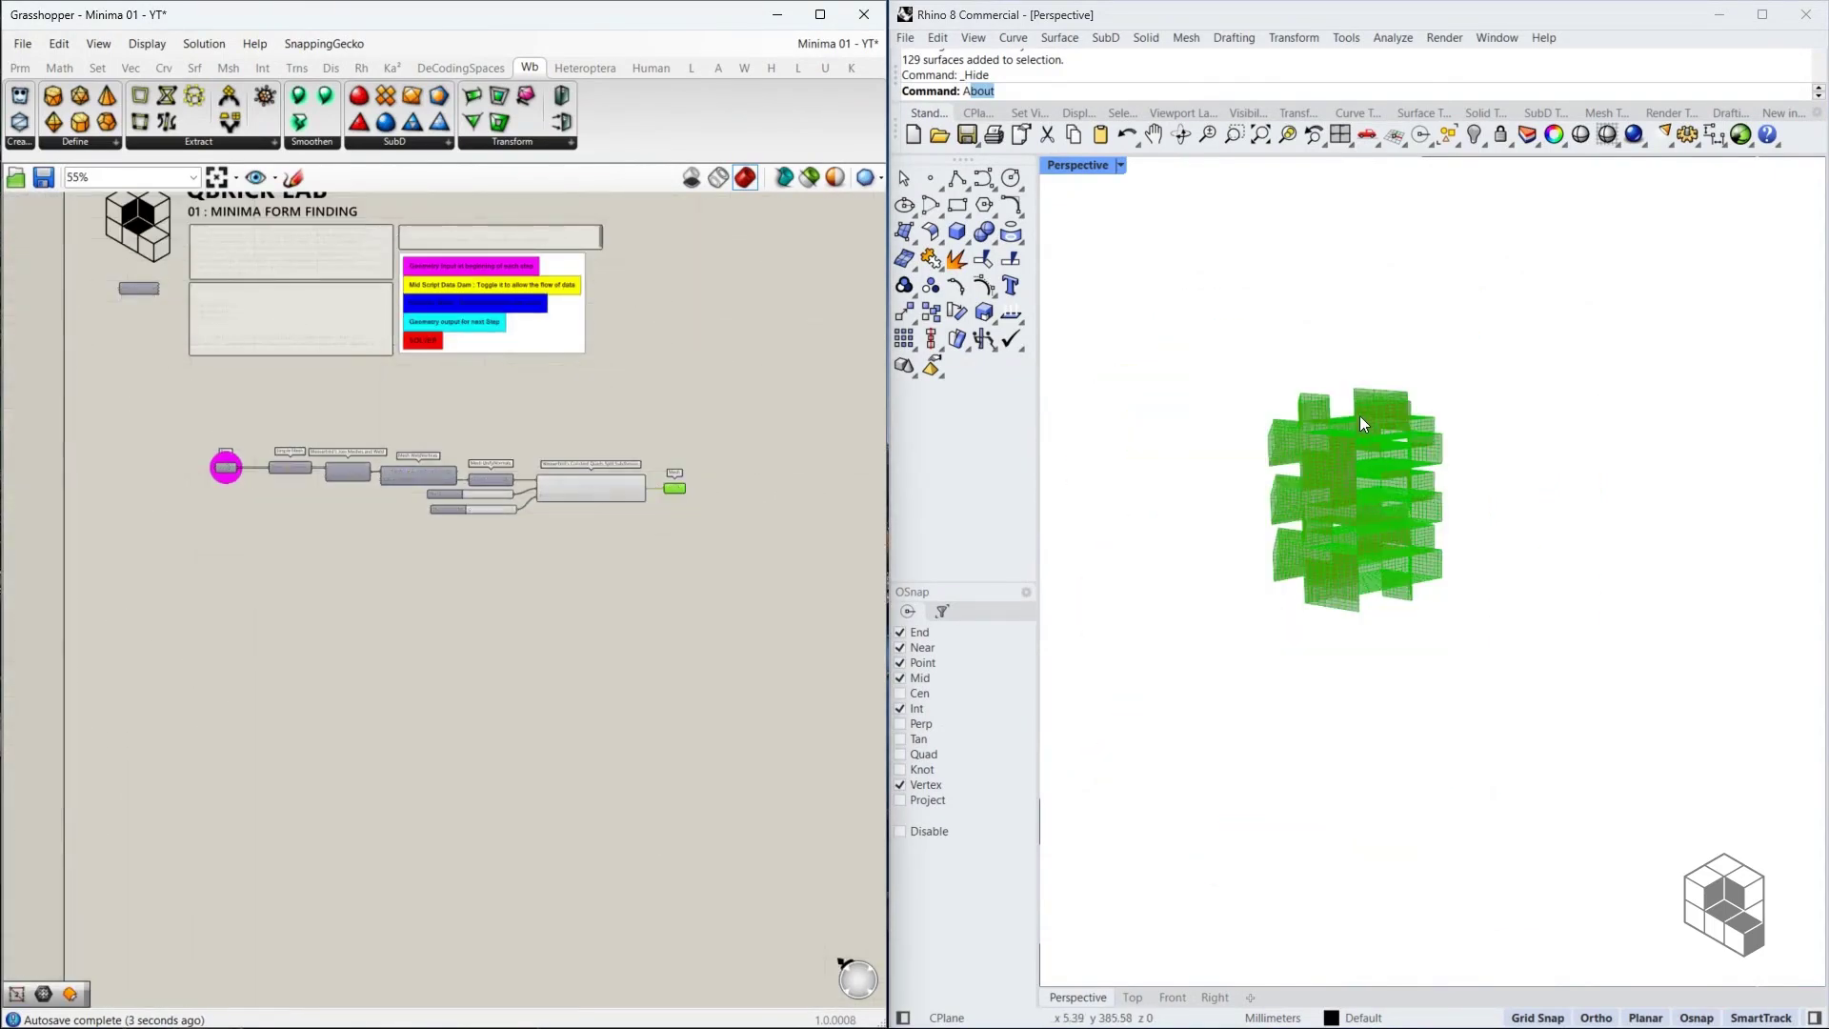
scroll(1358, 413, up, 3)
scroll(289, 507, up, 4)
click(289, 507)
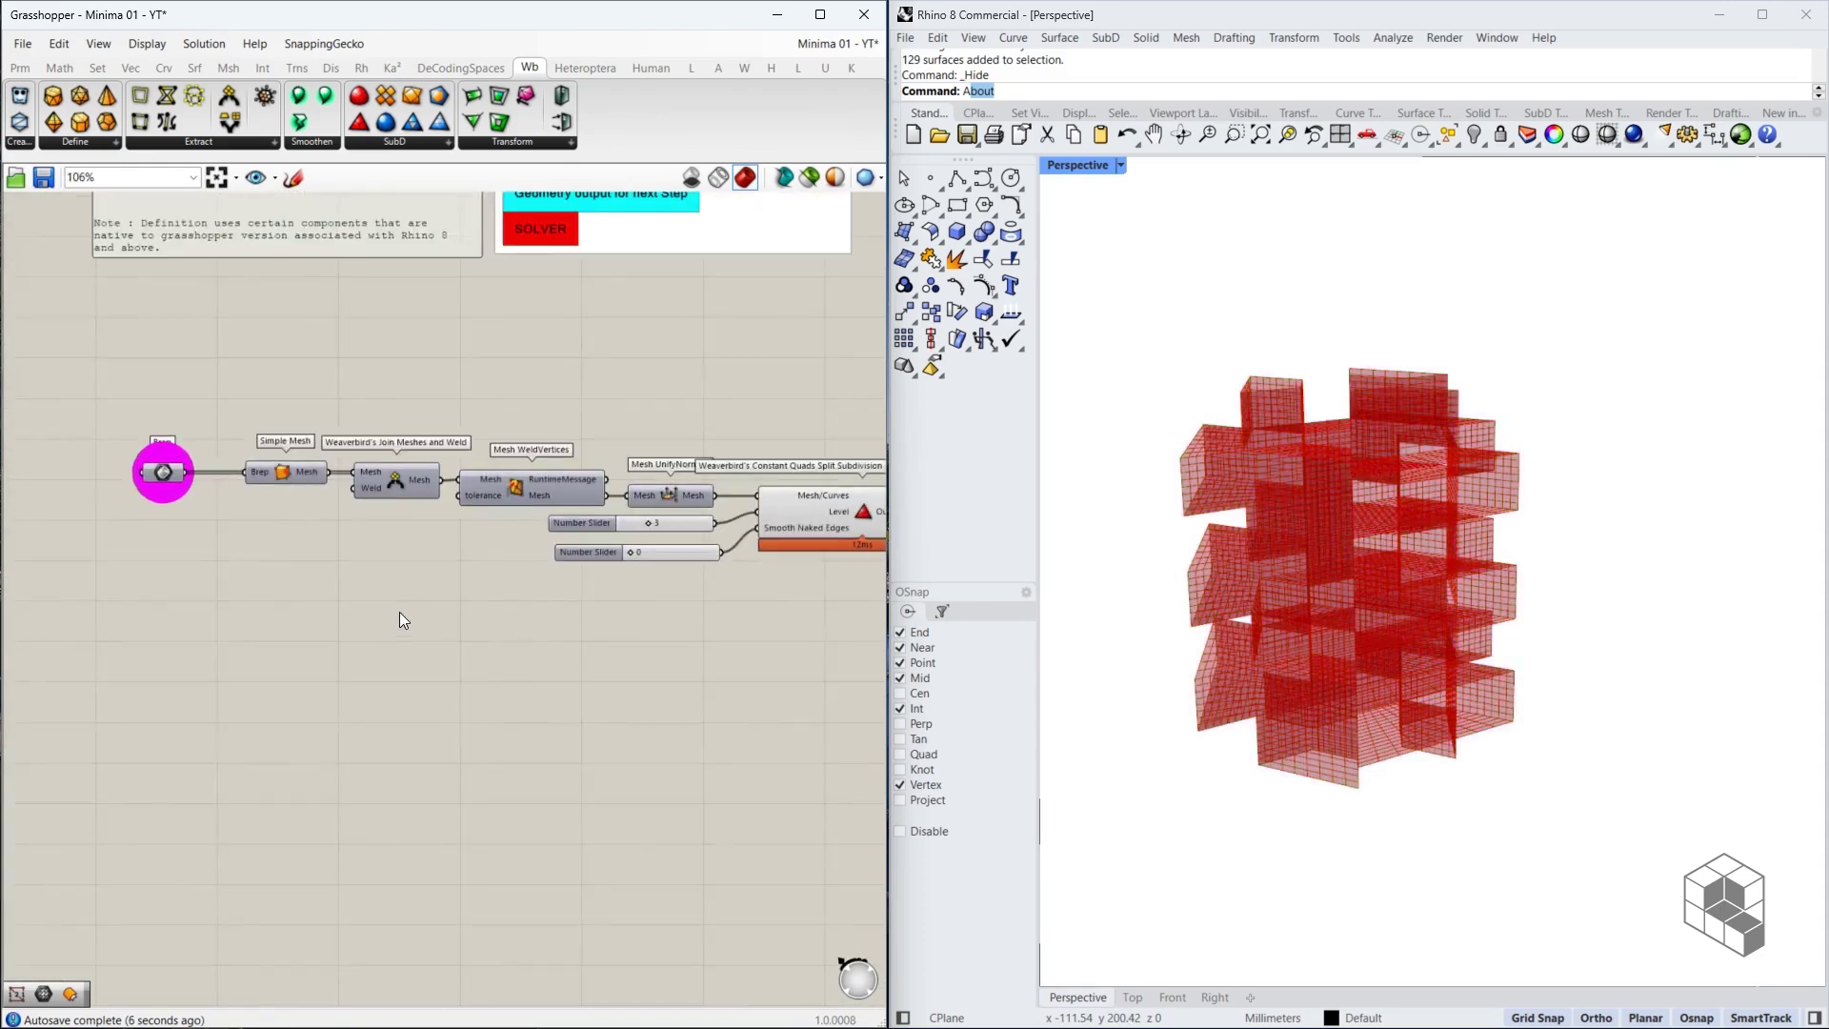
right_drag(387, 550, 337, 474)
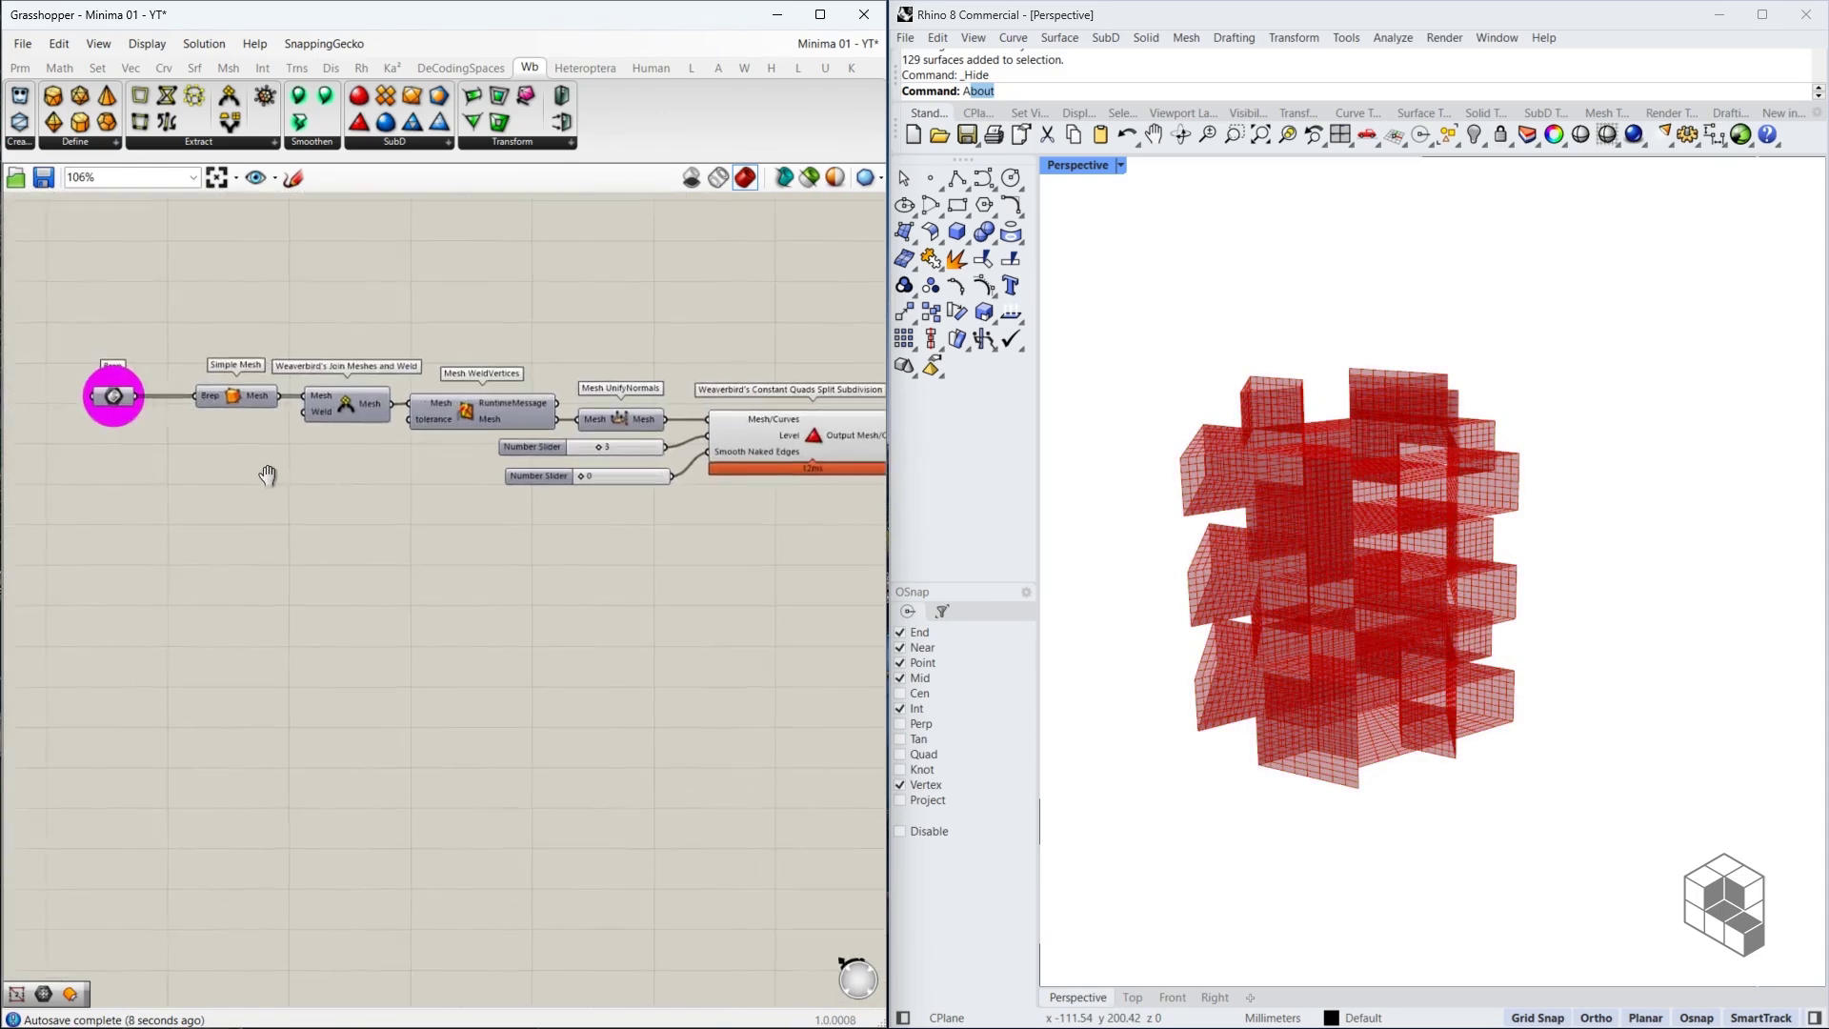
click(250, 392)
mouse_move(265, 398)
drag(264, 394, 244, 396)
double_click(327, 598)
text(bounding)
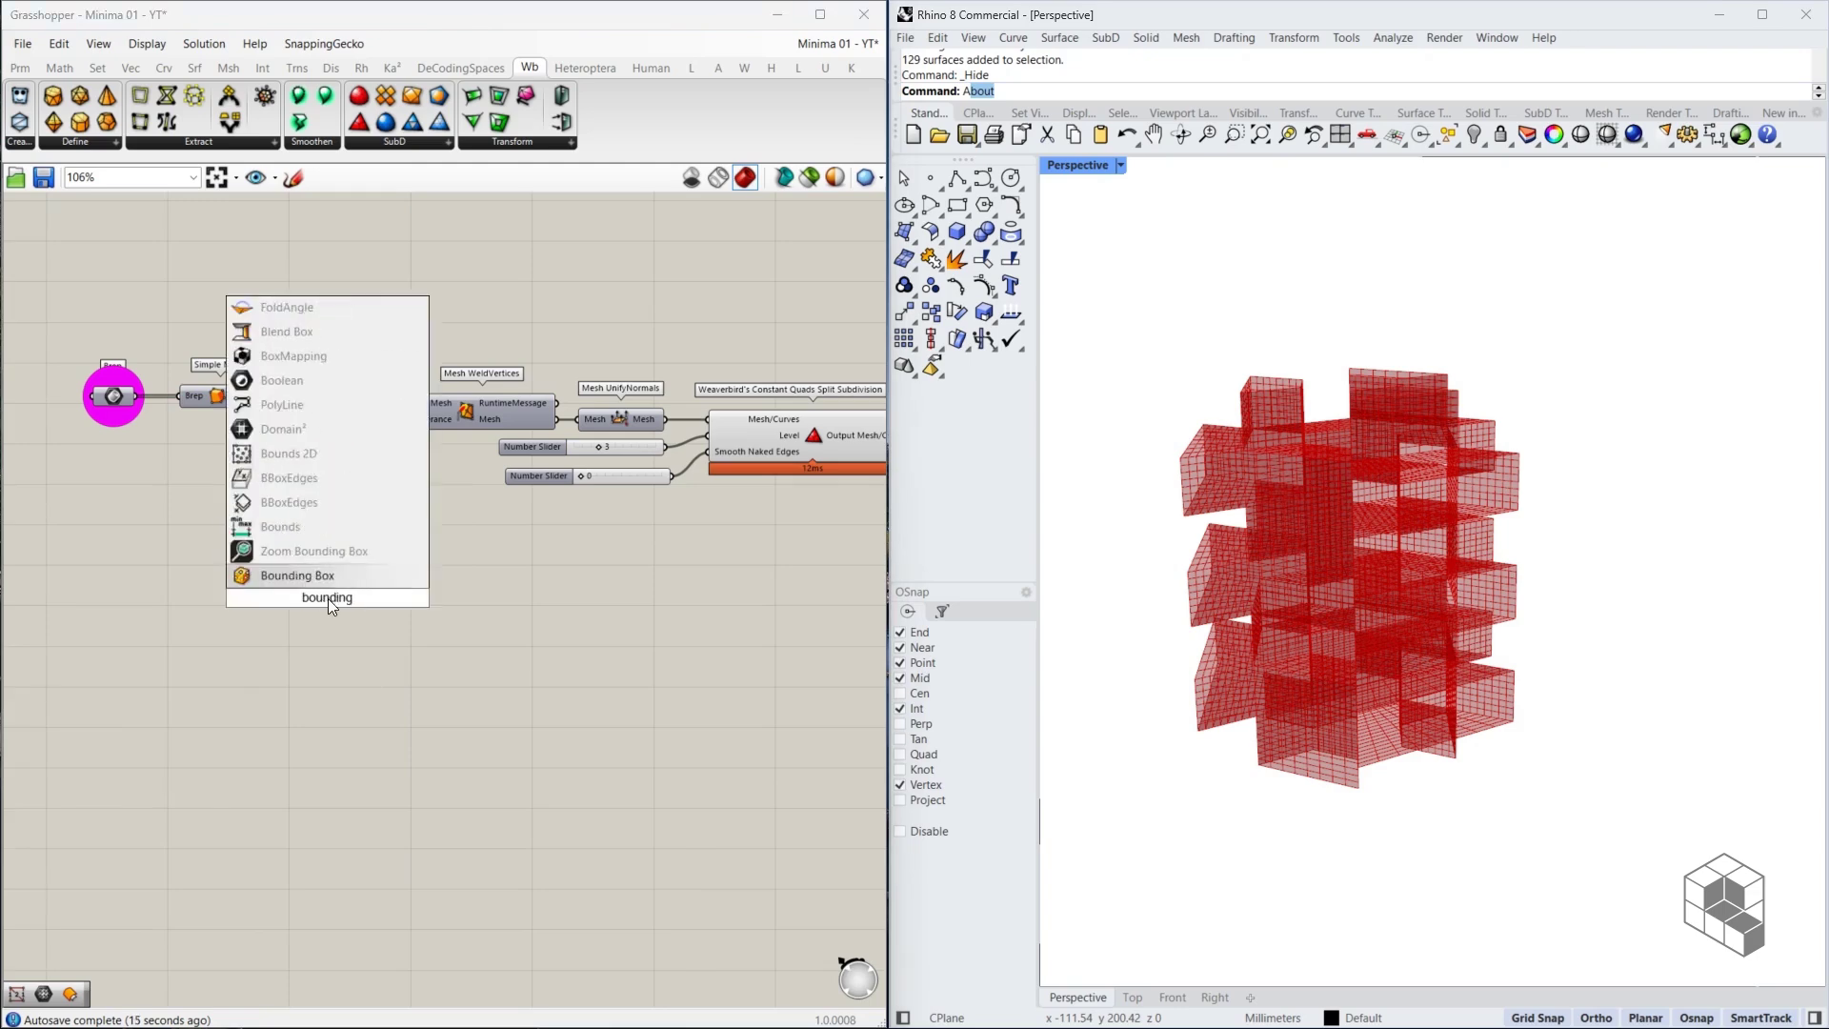
key(Return)
drag(262, 395, 393, 604)
Reposition the Bounding Box component and replace its Content source with the Join Meshes and Weld output
right_drag(1334, 374, 1368, 379)
scroll(1364, 462, up, 4)
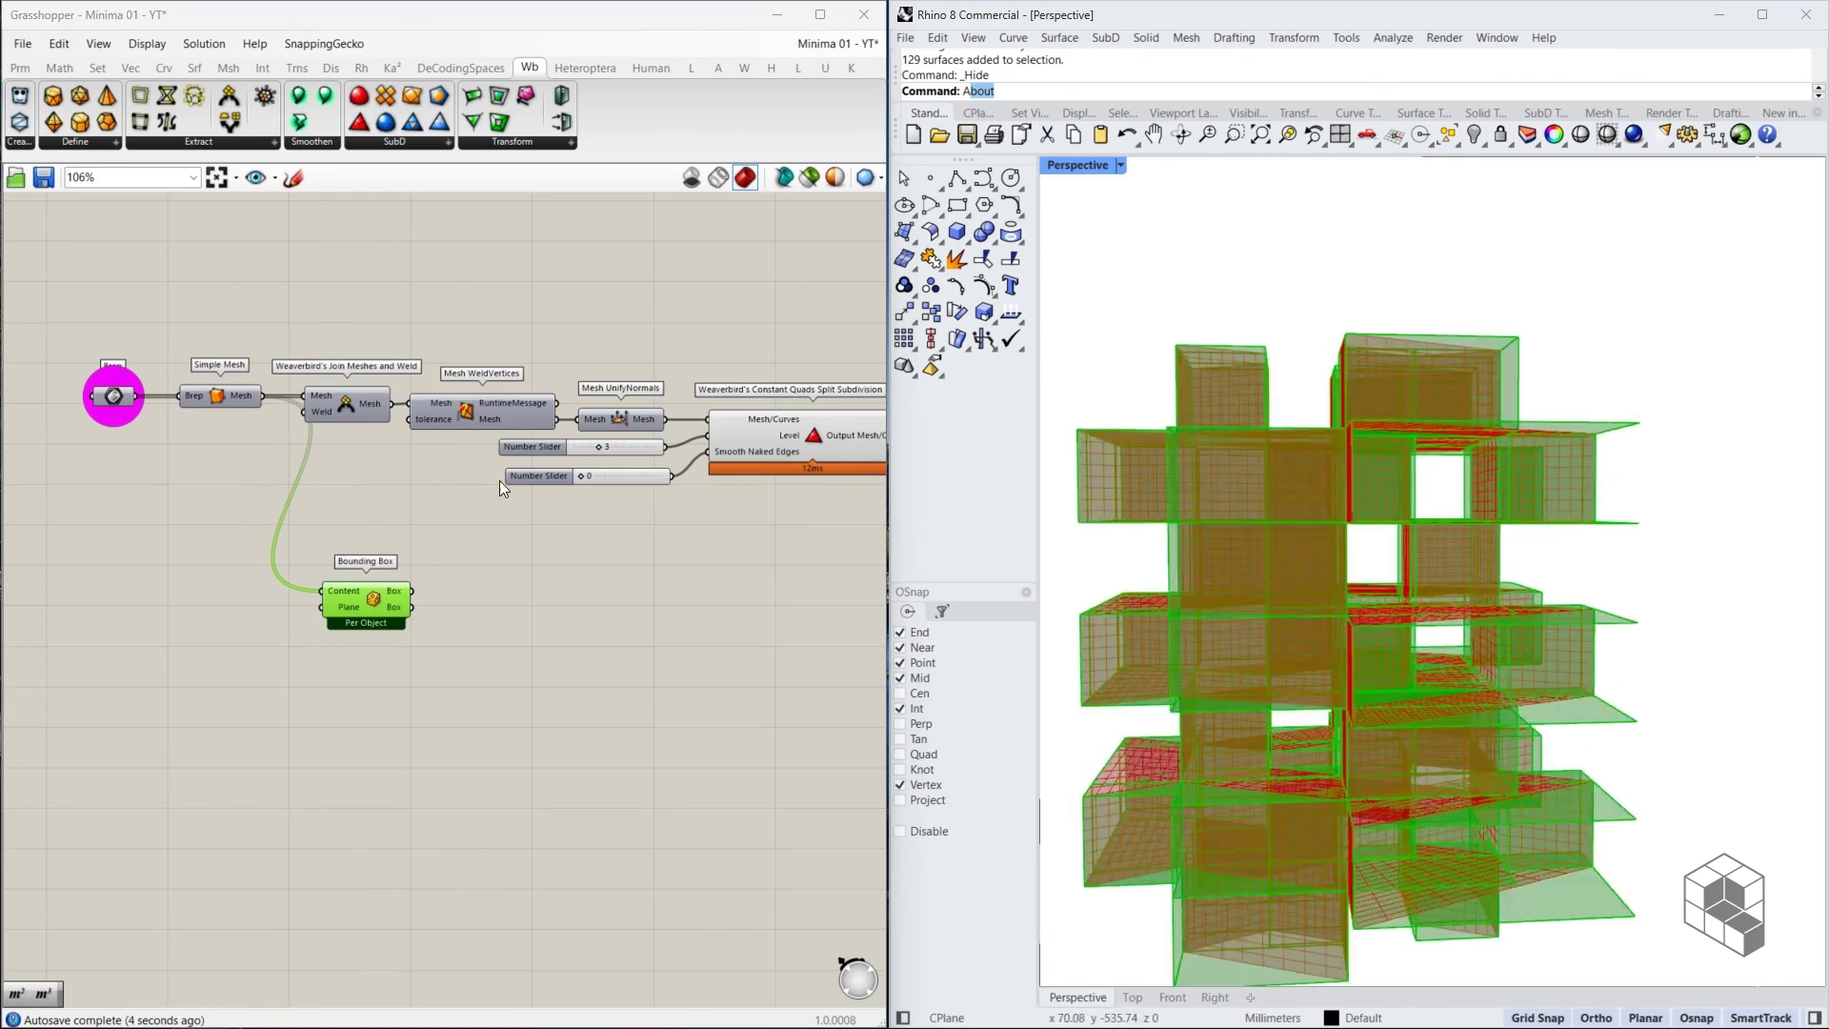
drag(385, 595, 606, 619)
scroll(369, 356, up, 2)
click(214, 408)
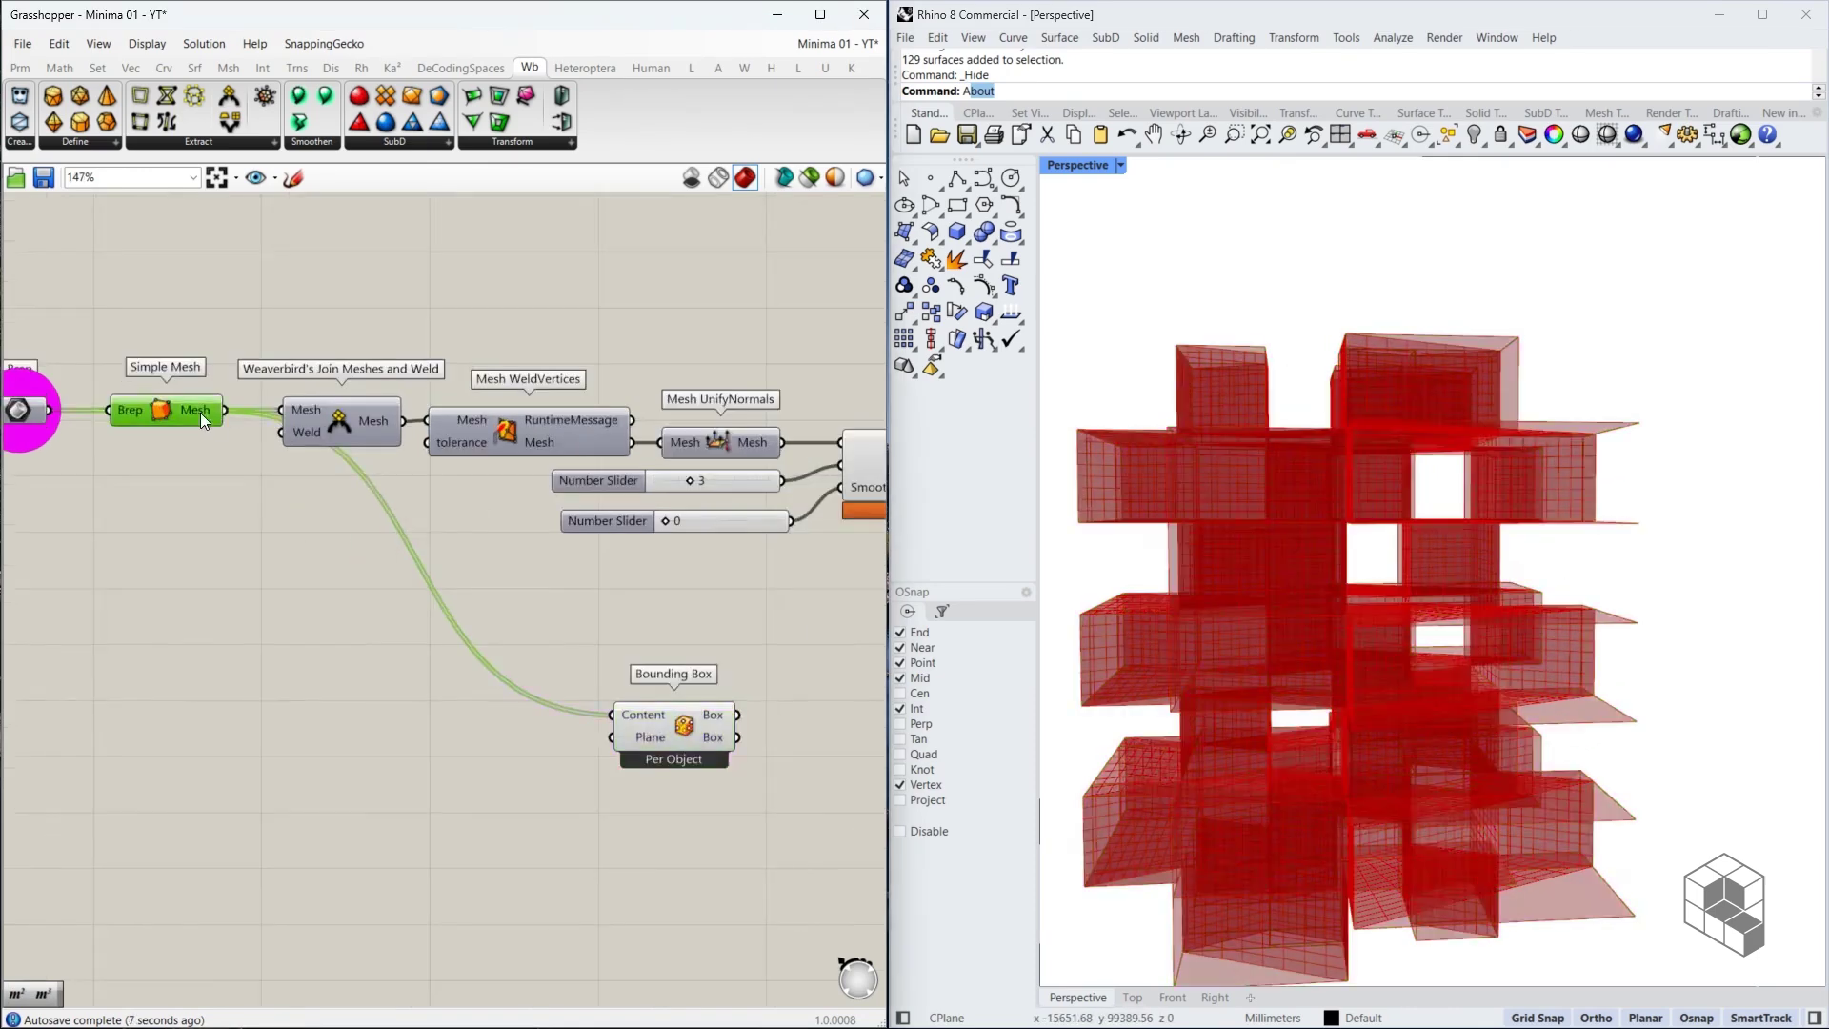
drag(402, 420, 623, 714)
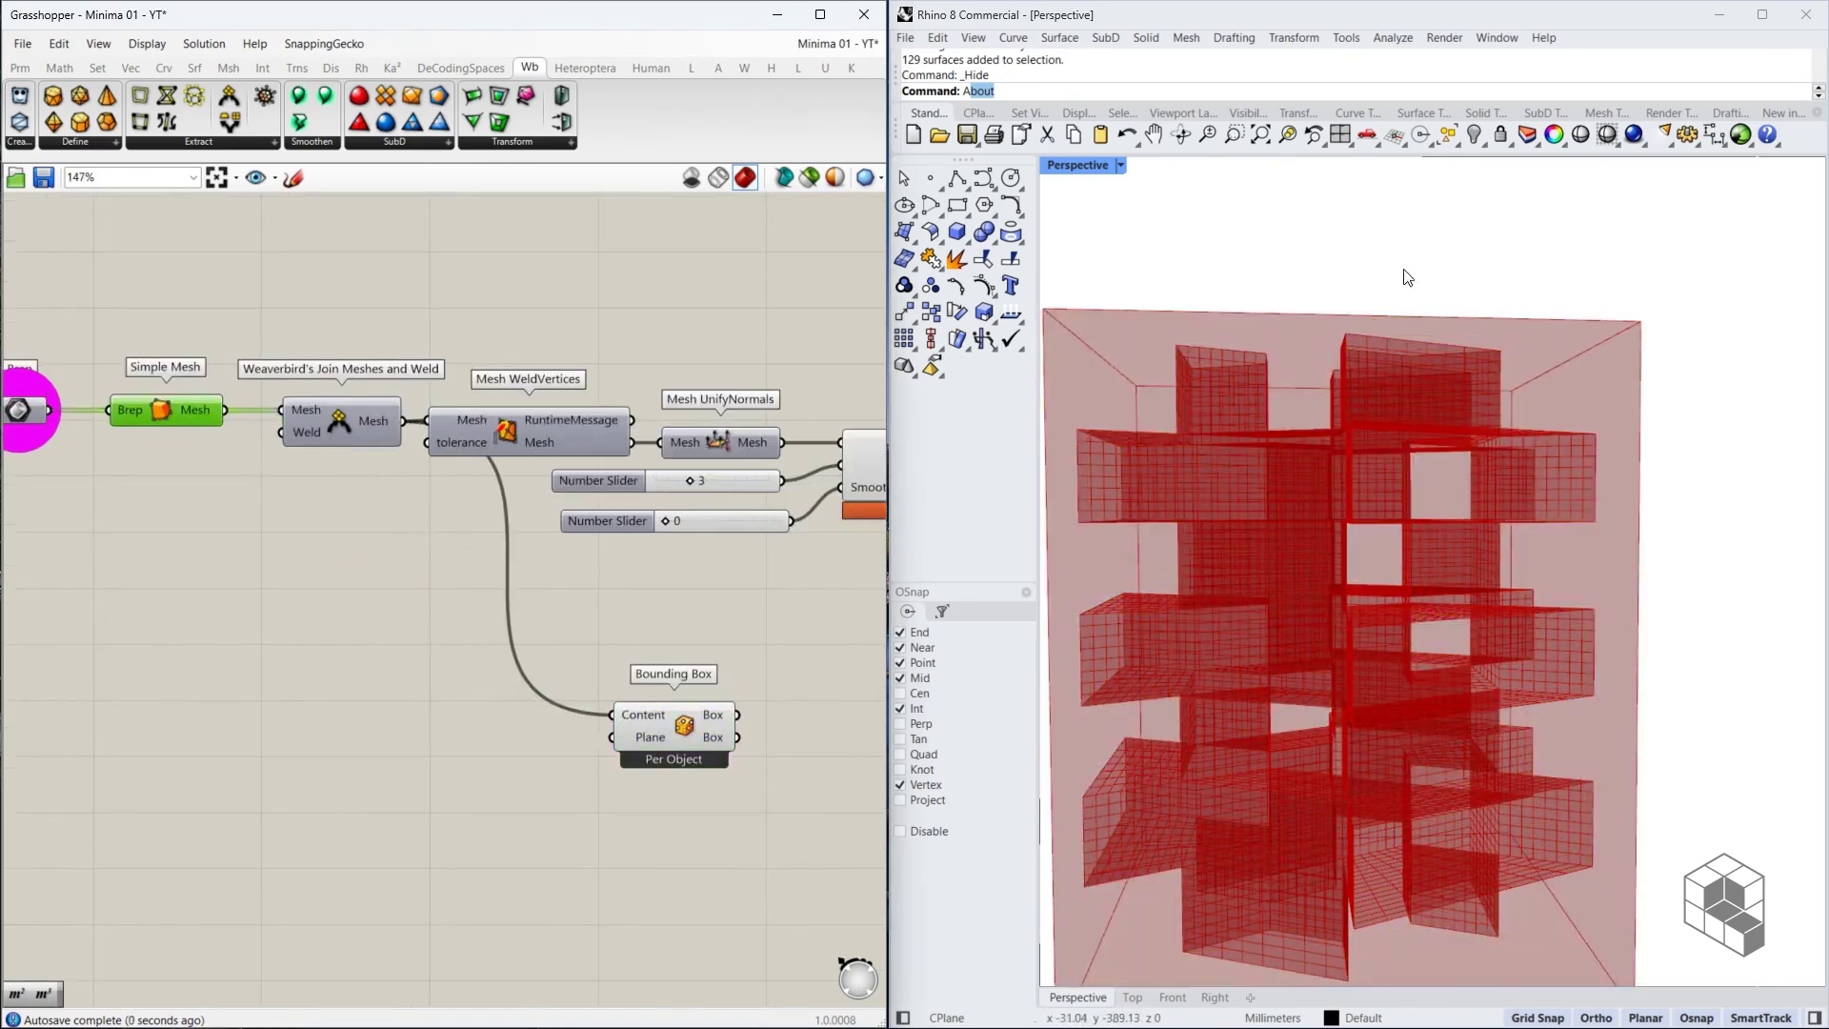
Add a Volume component and connect the Bounding Box's Box output to its Geometry input
scroll(1352, 530, down, 5)
right_drag(814, 715, 428, 610)
double_click(431, 612)
text(volume)
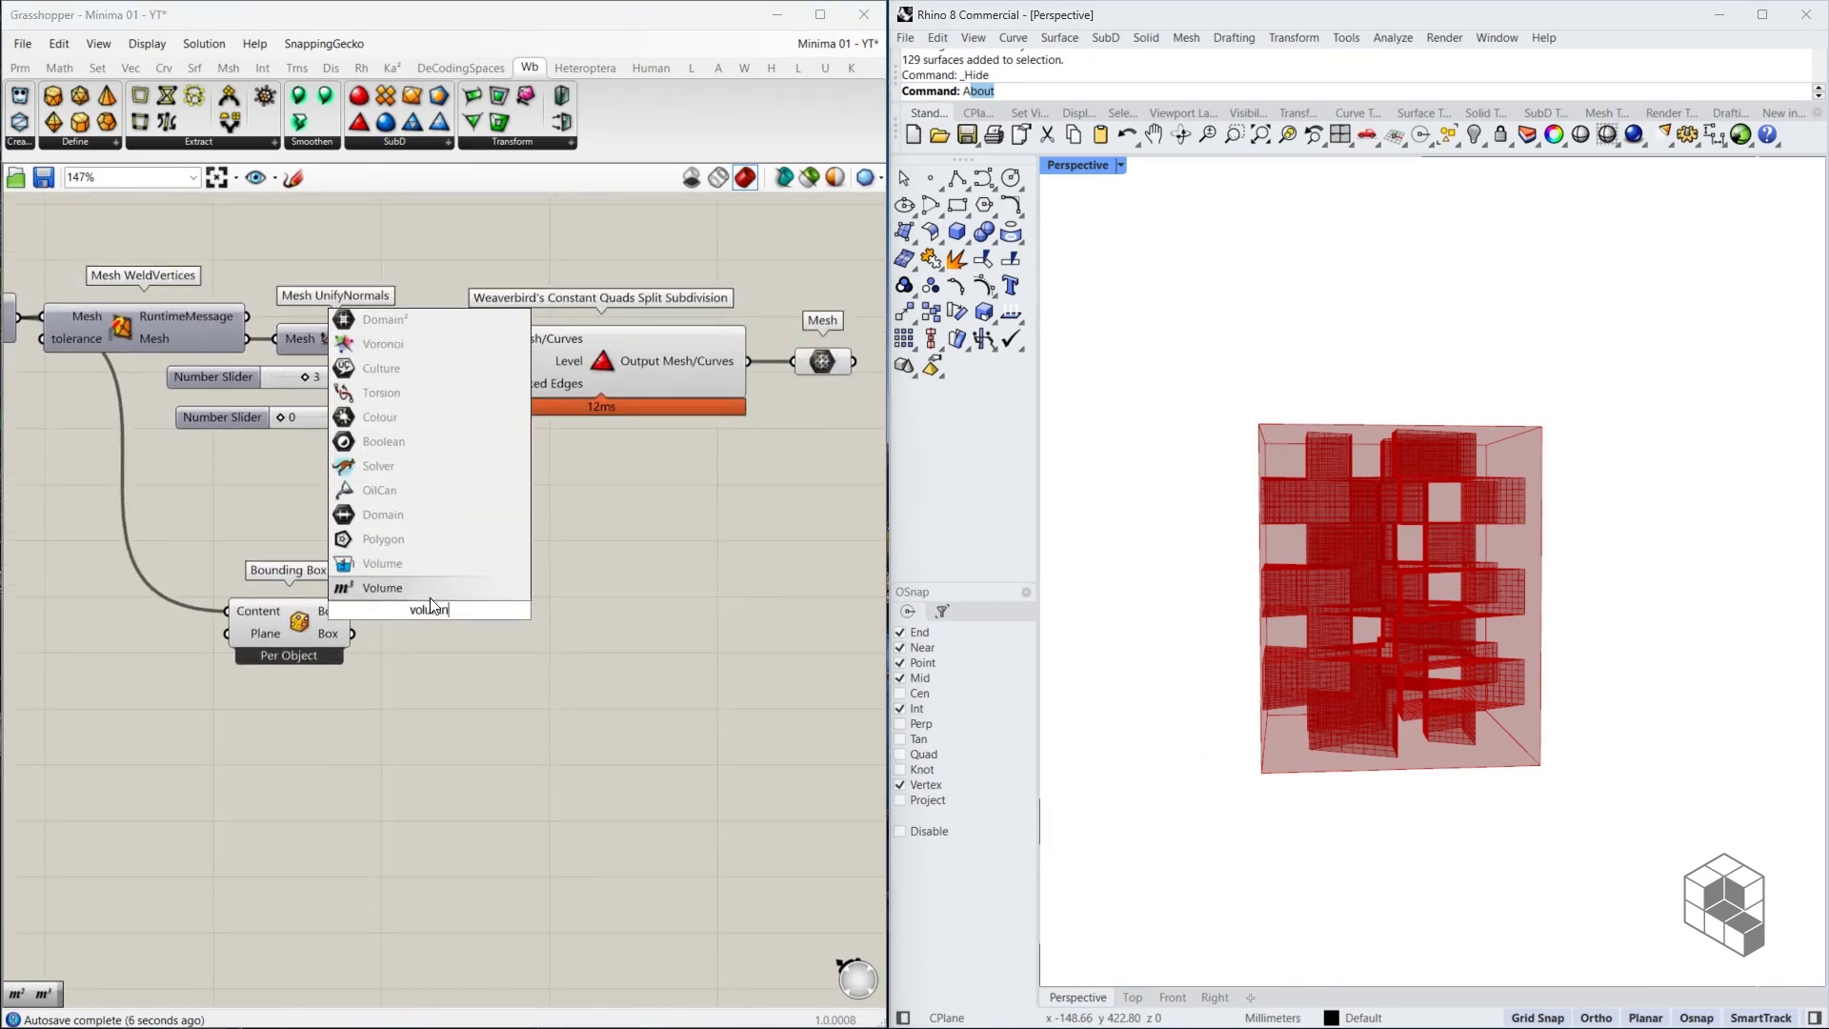
click(431, 591)
drag(394, 615, 416, 615)
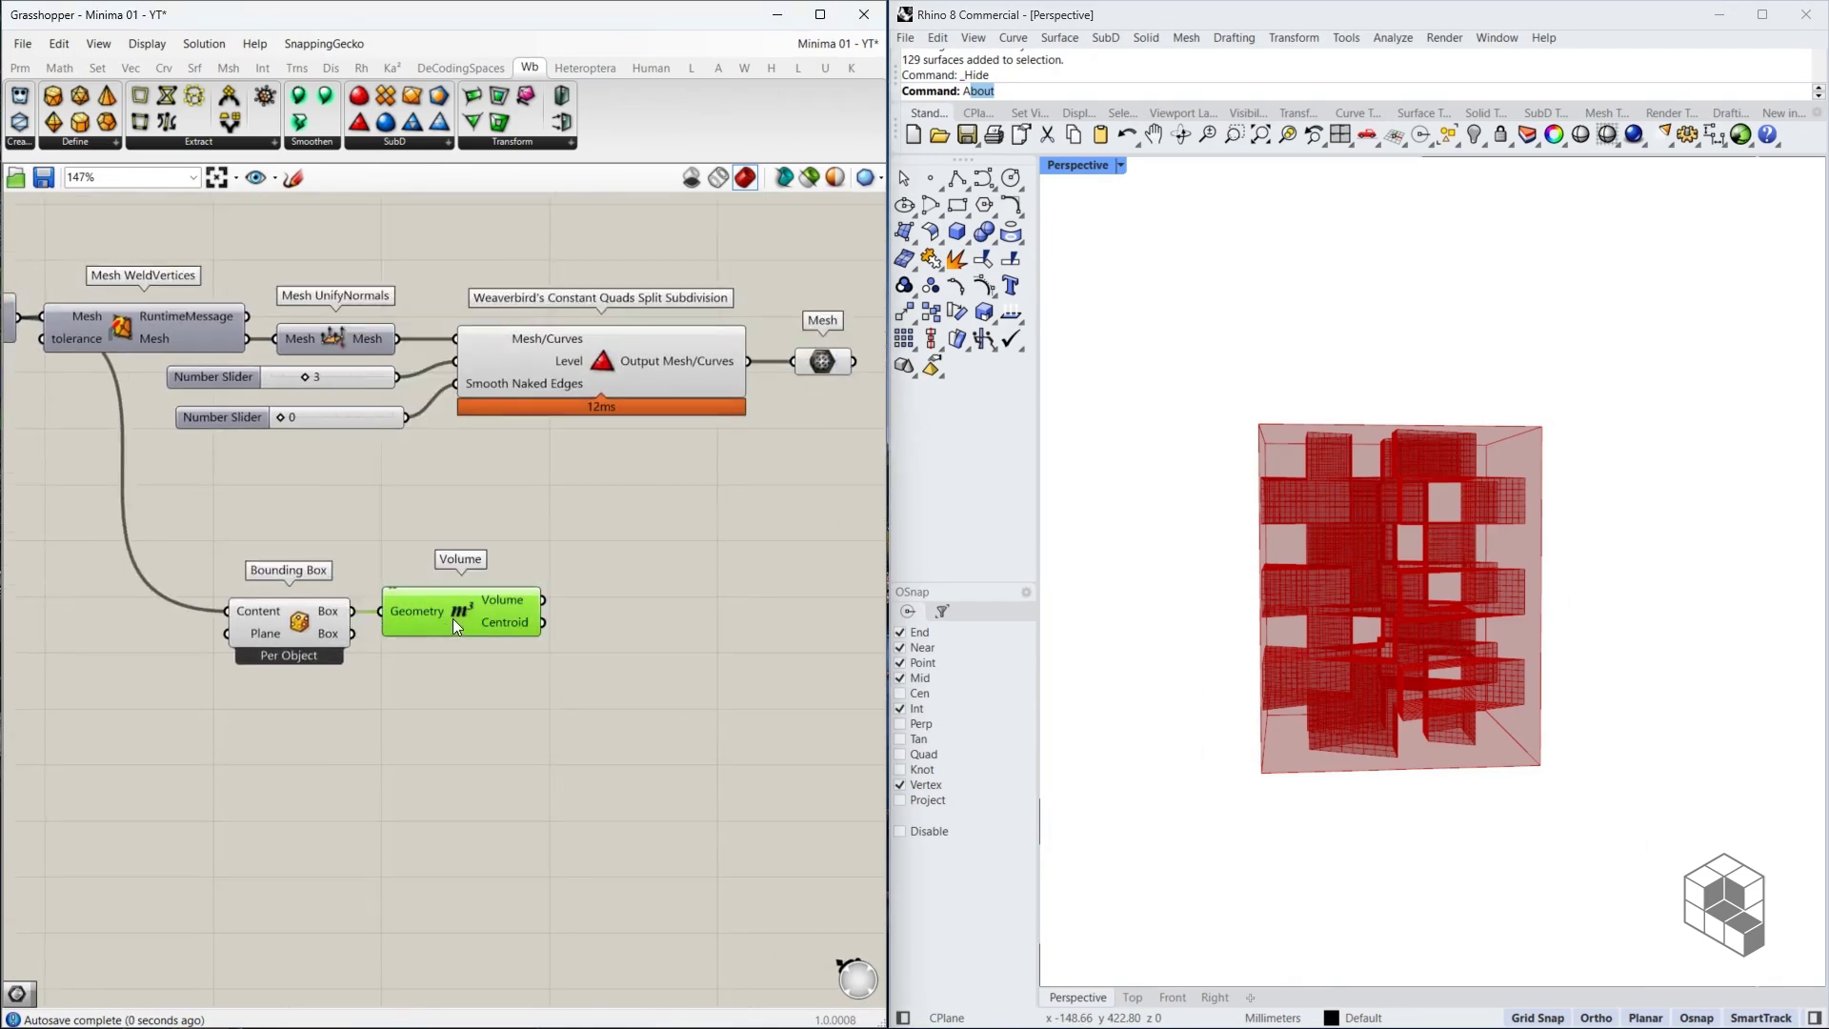
Add a Point parameter, connect Volume's Centroid output to it, and check the point inside the tower in the viewport
scroll(1324, 516, up, 5)
click(660, 619)
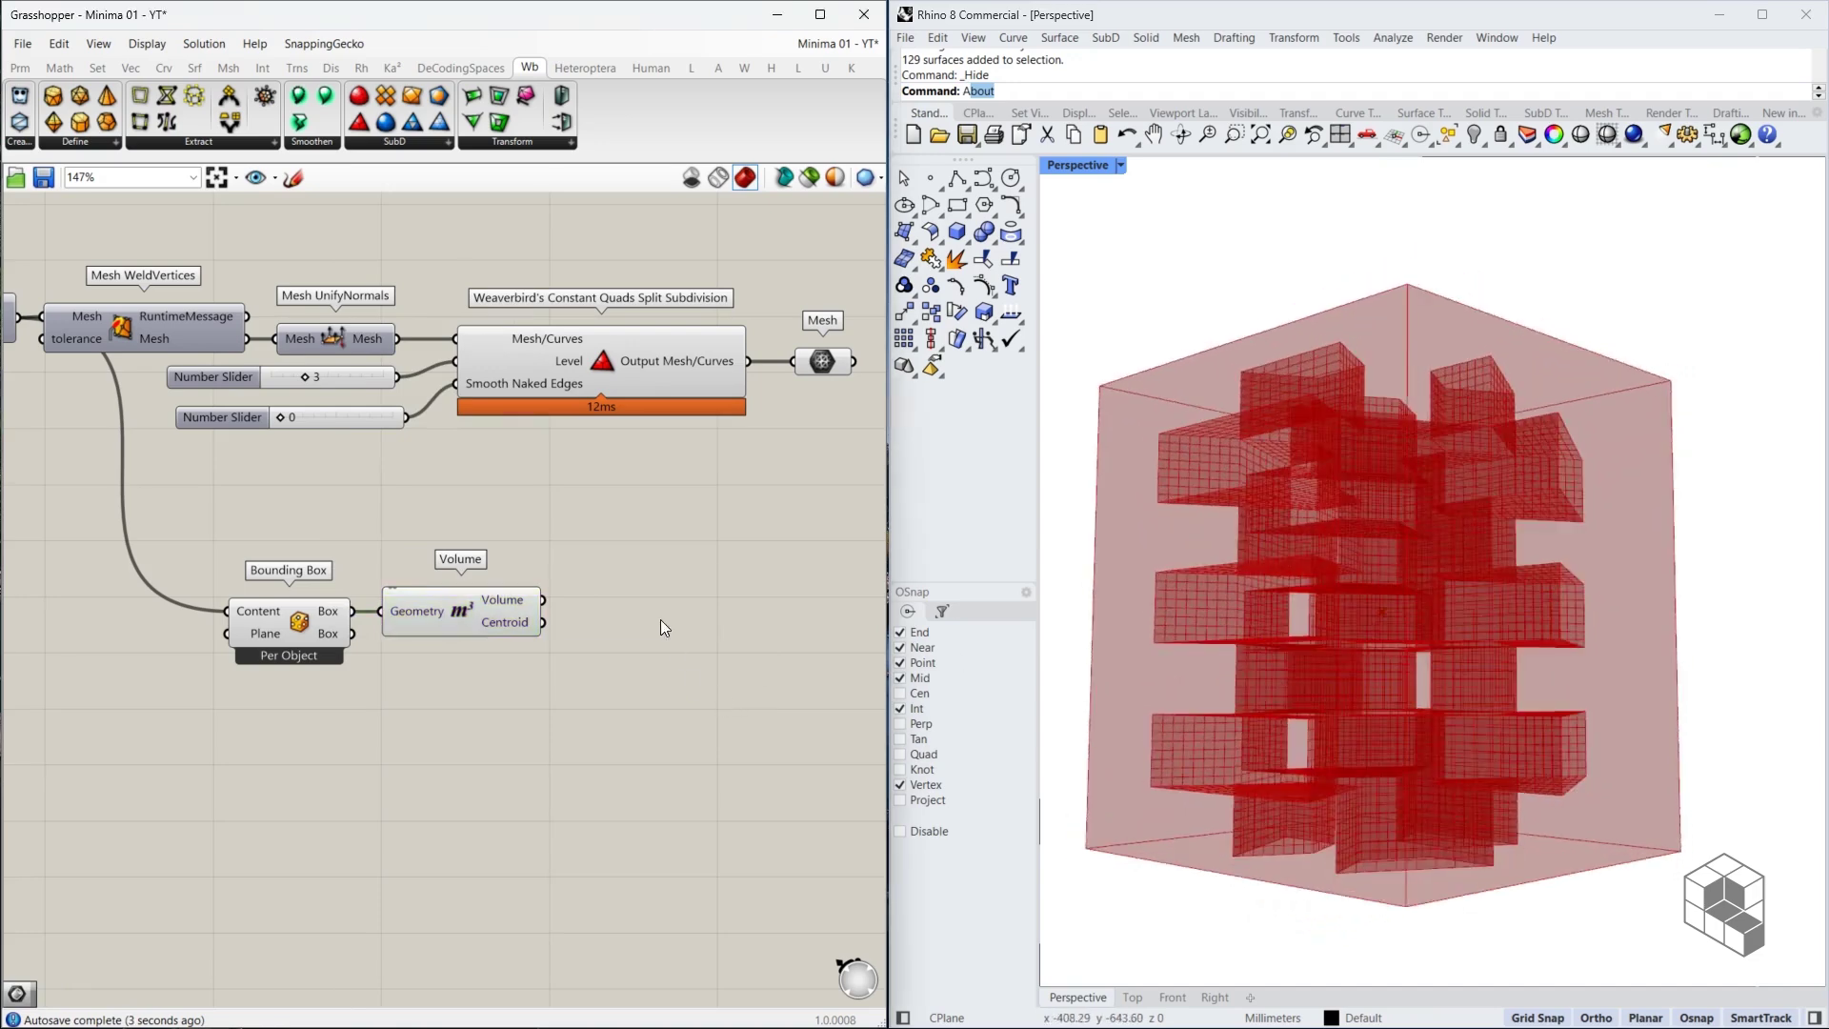
double_click(664, 628)
text(point)
key(Return)
drag(542, 622, 630, 619)
drag(655, 622, 637, 624)
middle_click(634, 624)
click(695, 639)
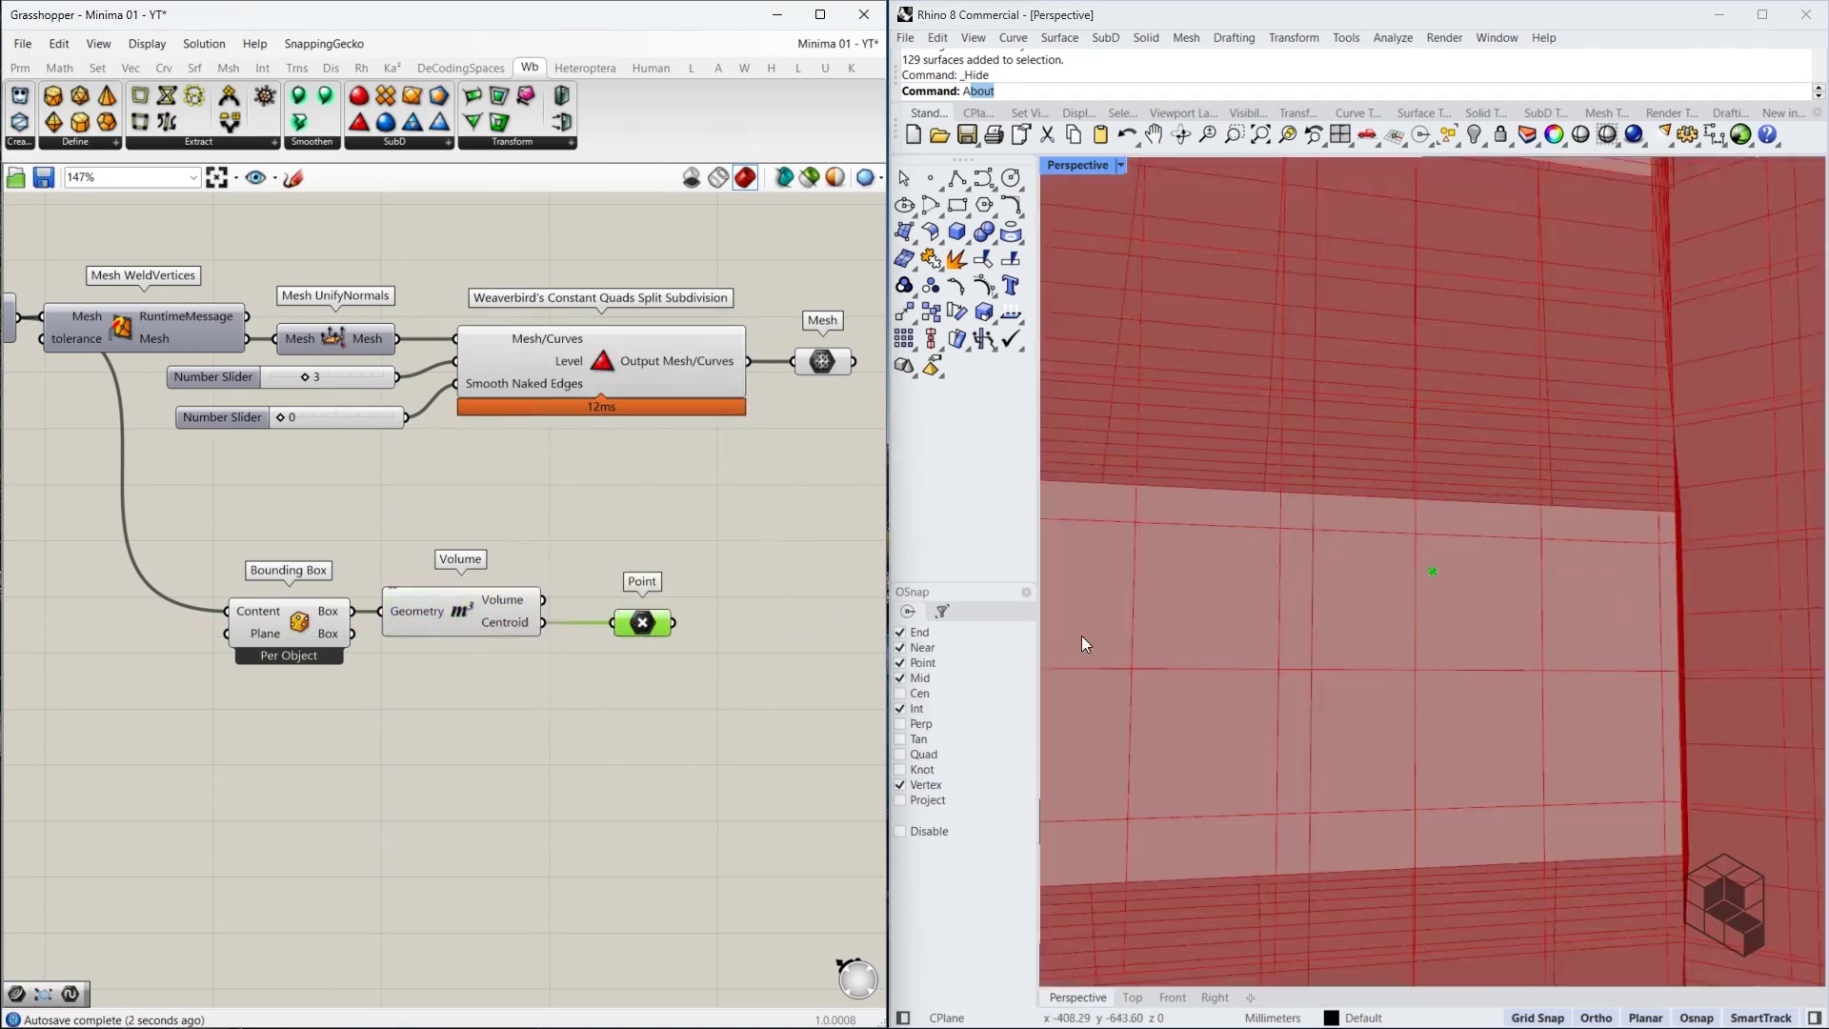
scroll(1436, 568, down, 10)
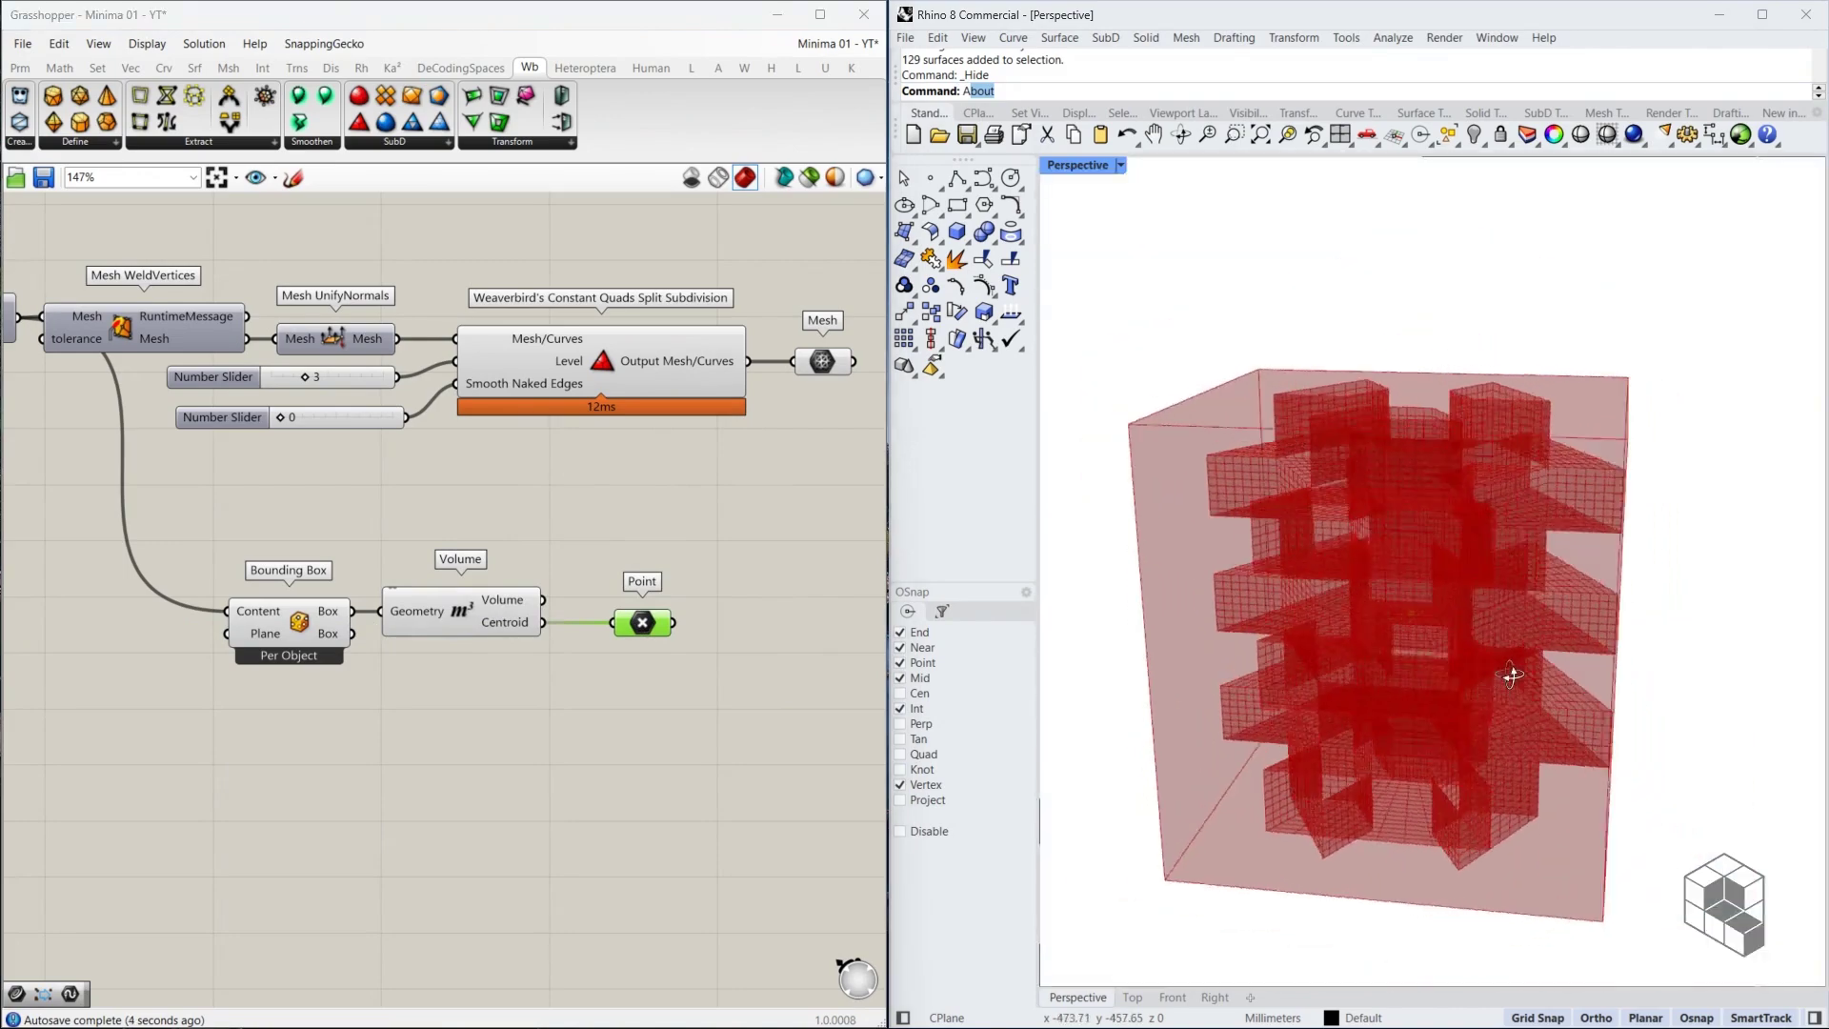
right_drag(1514, 669, 1441, 673)
Move the Point parameter slightly closer to the Volume component
right_drag(798, 697, 598, 655)
double_click(551, 587)
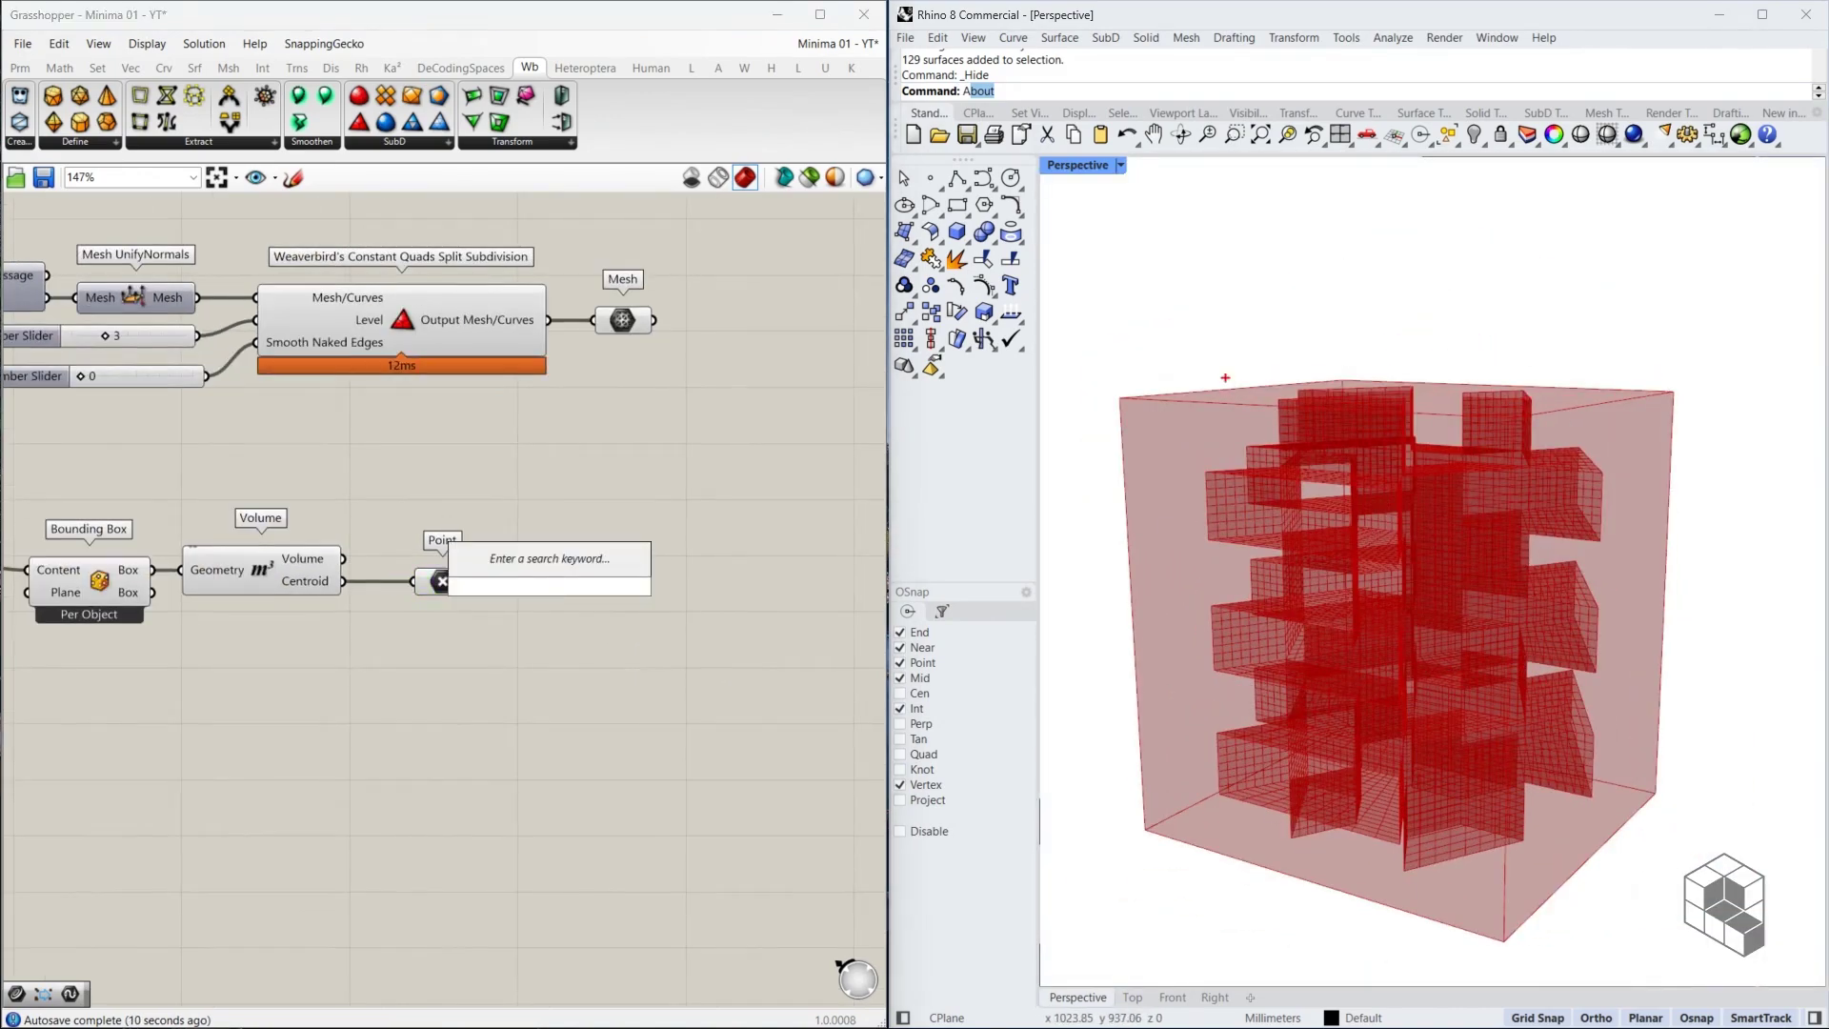
mouse_move(1282, 336)
mouse_down()
mouse_move(1254, 368)
mouse_move(1222, 703)
mouse_move(1393, 888)
mouse_move(1617, 750)
mouse_move(1603, 339)
mouse_move(1342, 273)
mouse_move(1271, 347)
mouse_up()
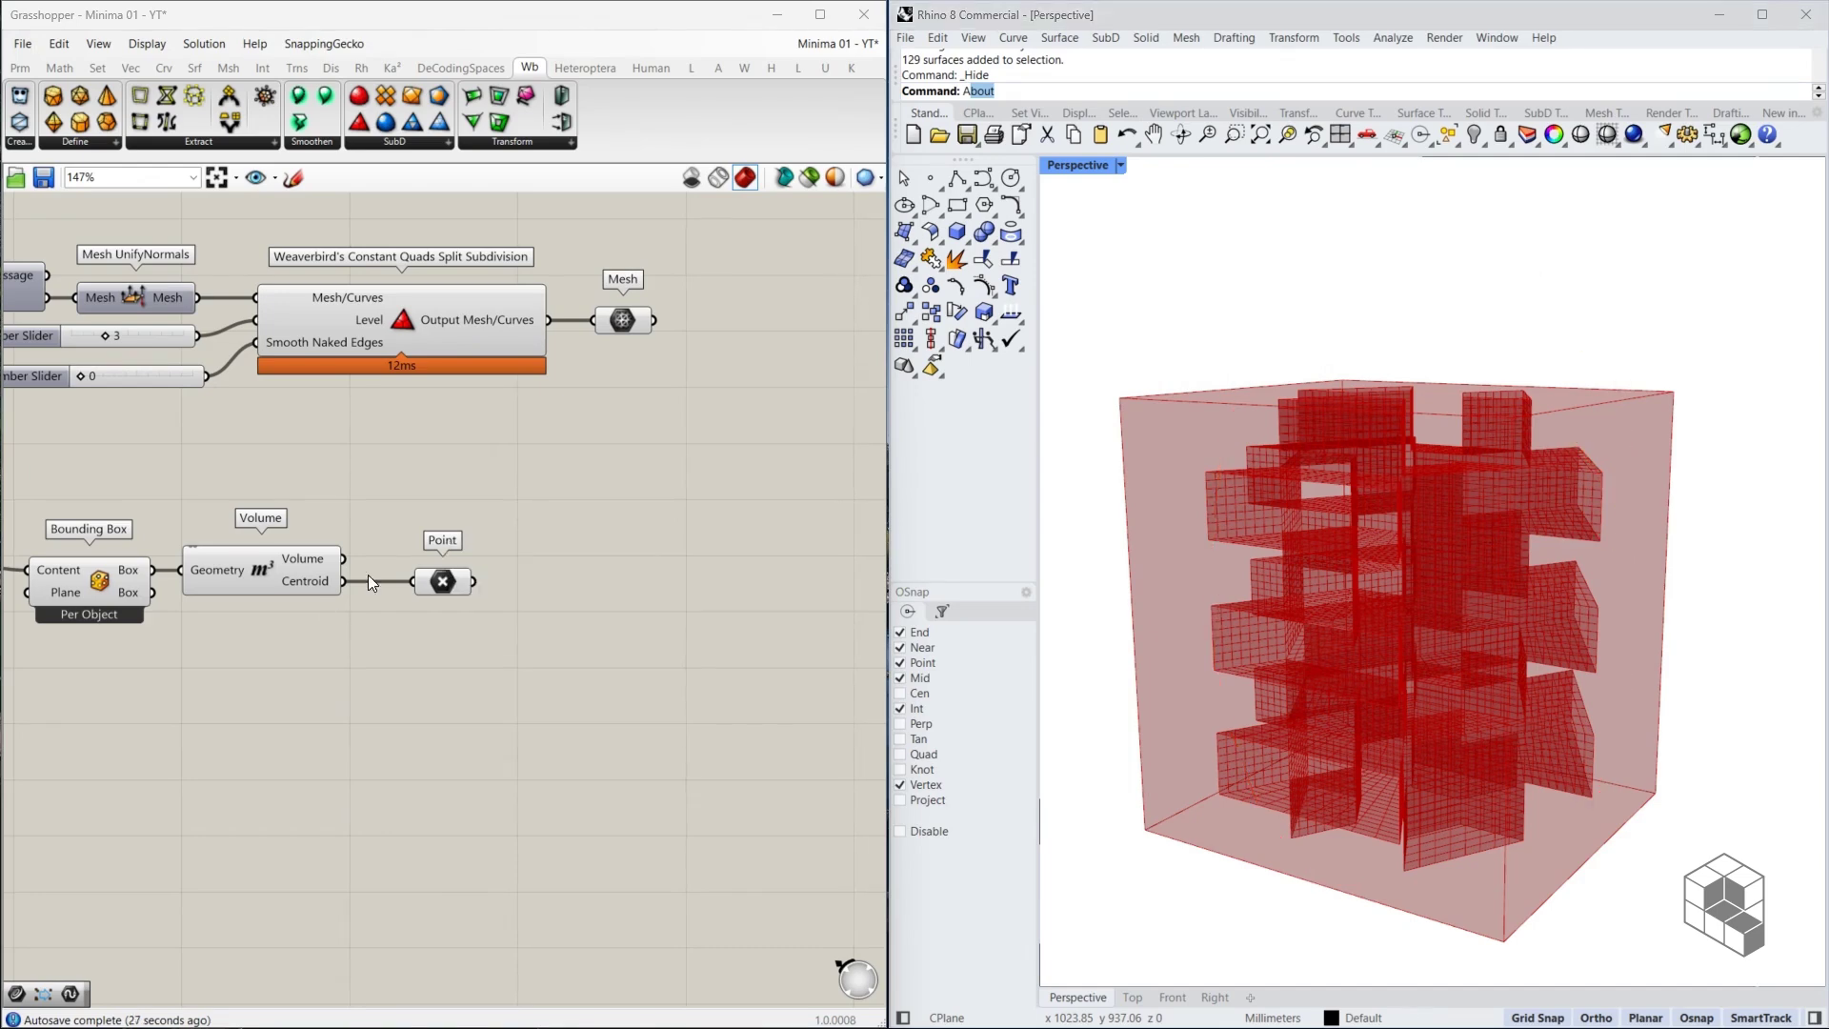
drag(442, 582, 429, 581)
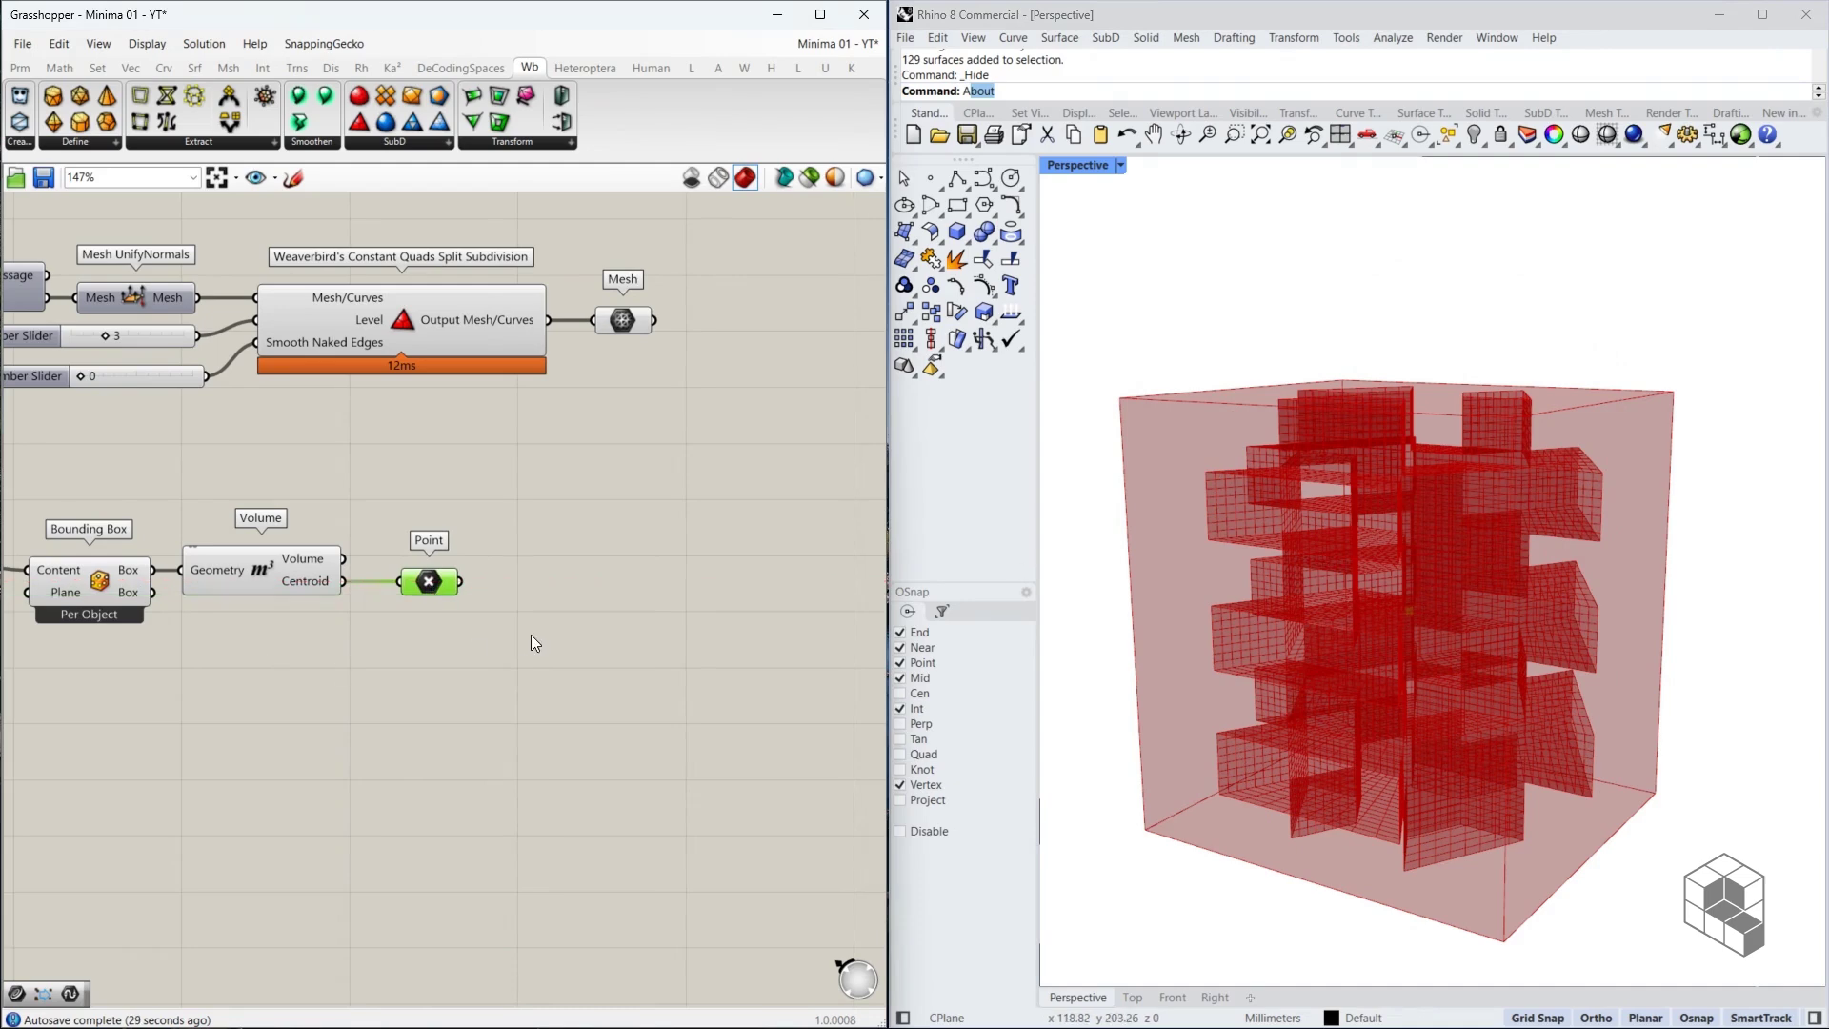
Add a Sphere component beside the Point parameter and connect the point to its Base input
scroll(440, 585, up, 3)
double_click(592, 585)
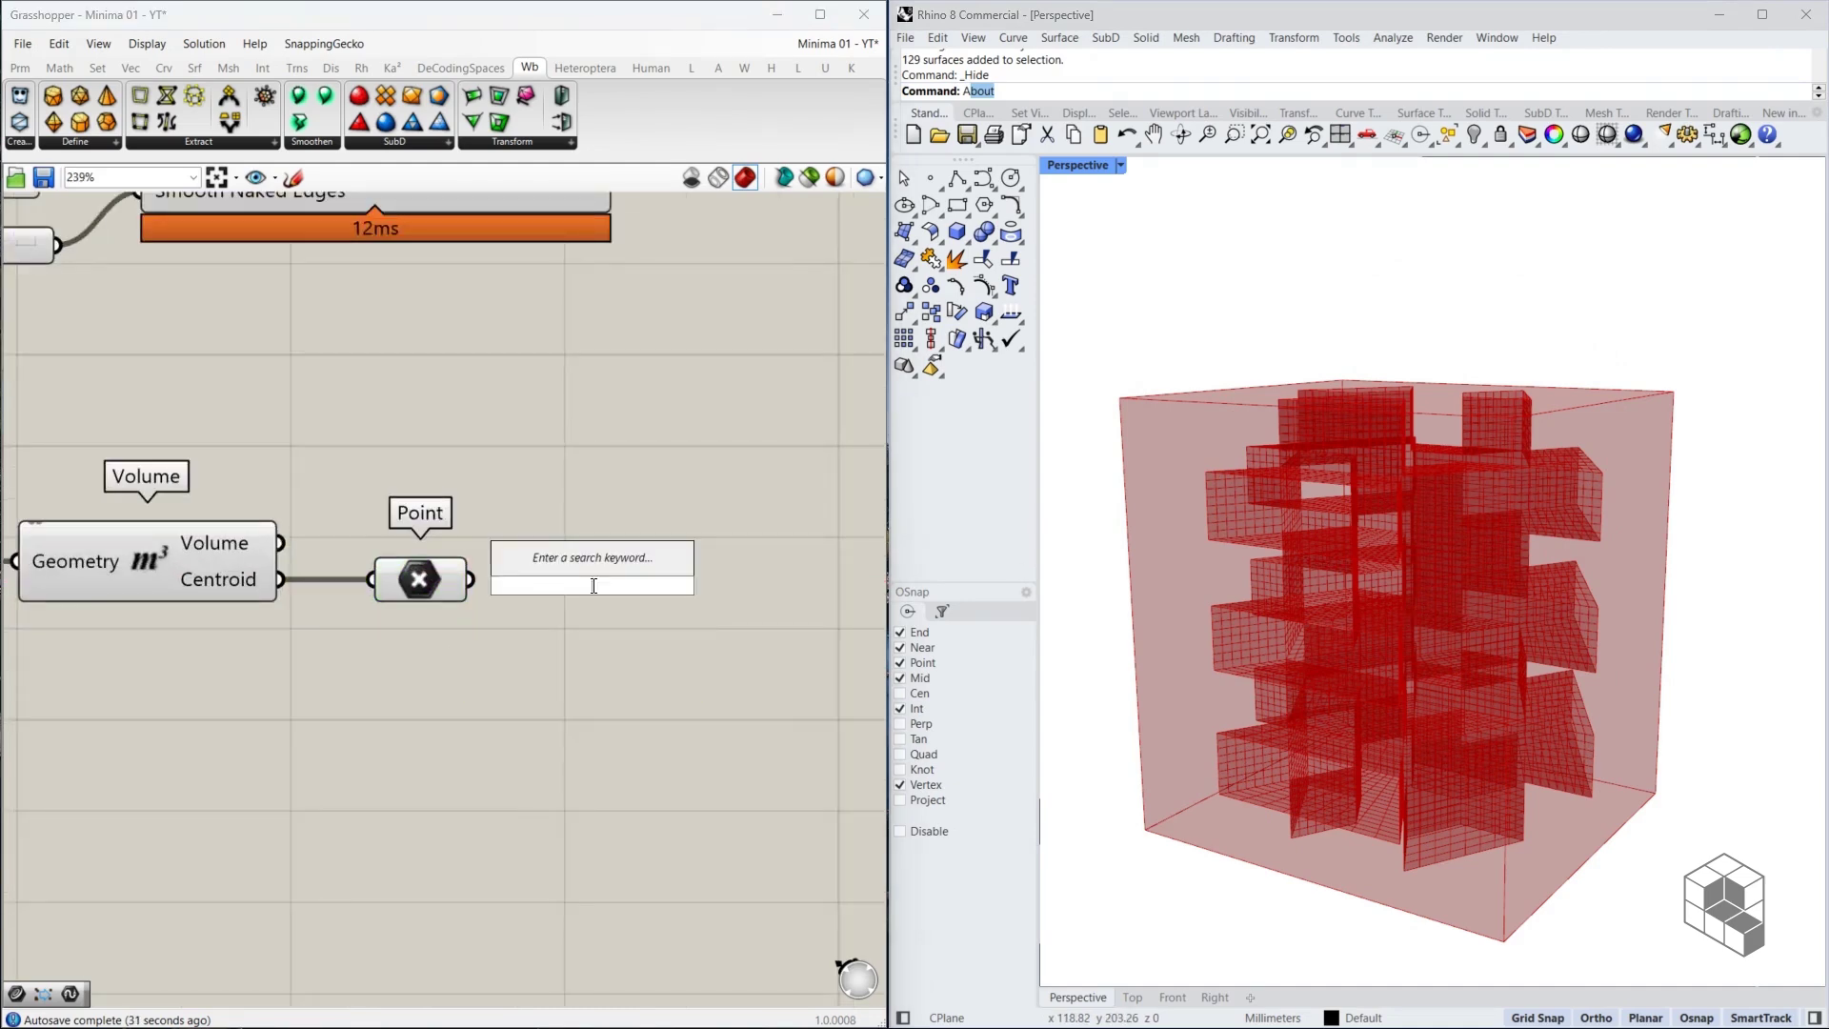
text(circl)
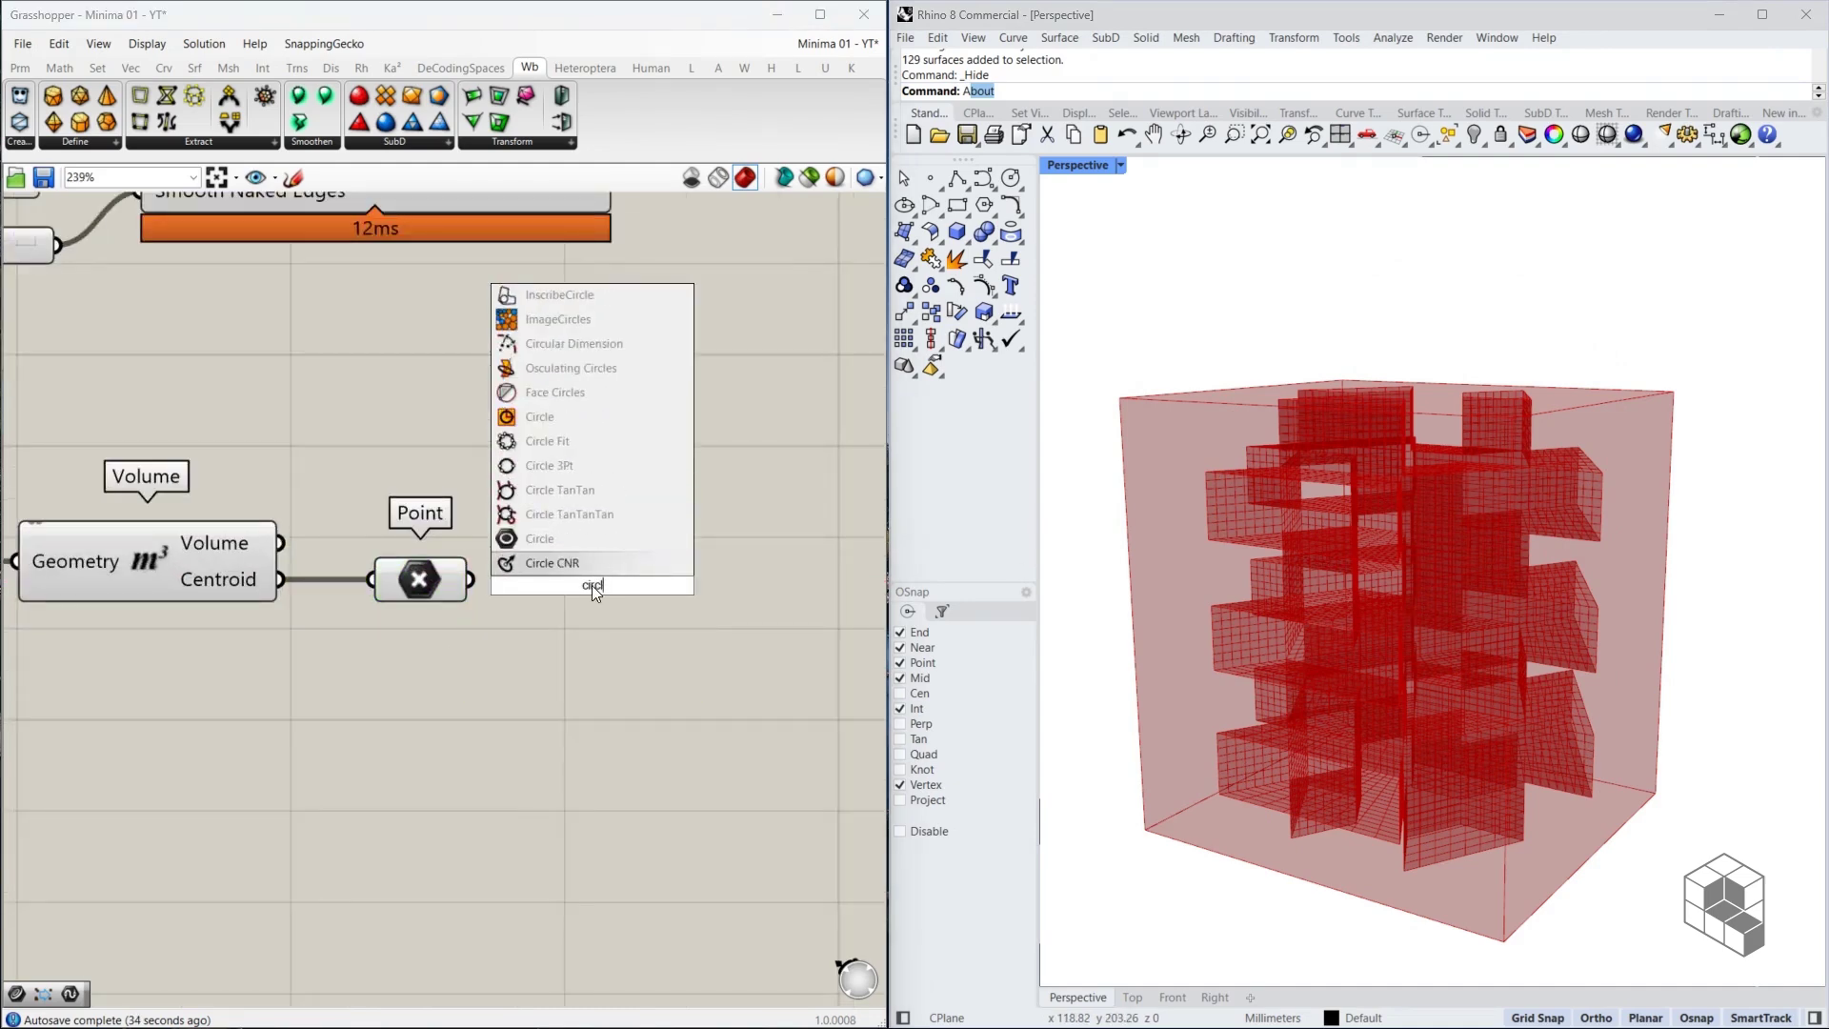
key(BackSpace)
key(BackSpace)
key(BackSpace)
key(BackSpace)
key(BackSpace)
text(sphere)
key(Return)
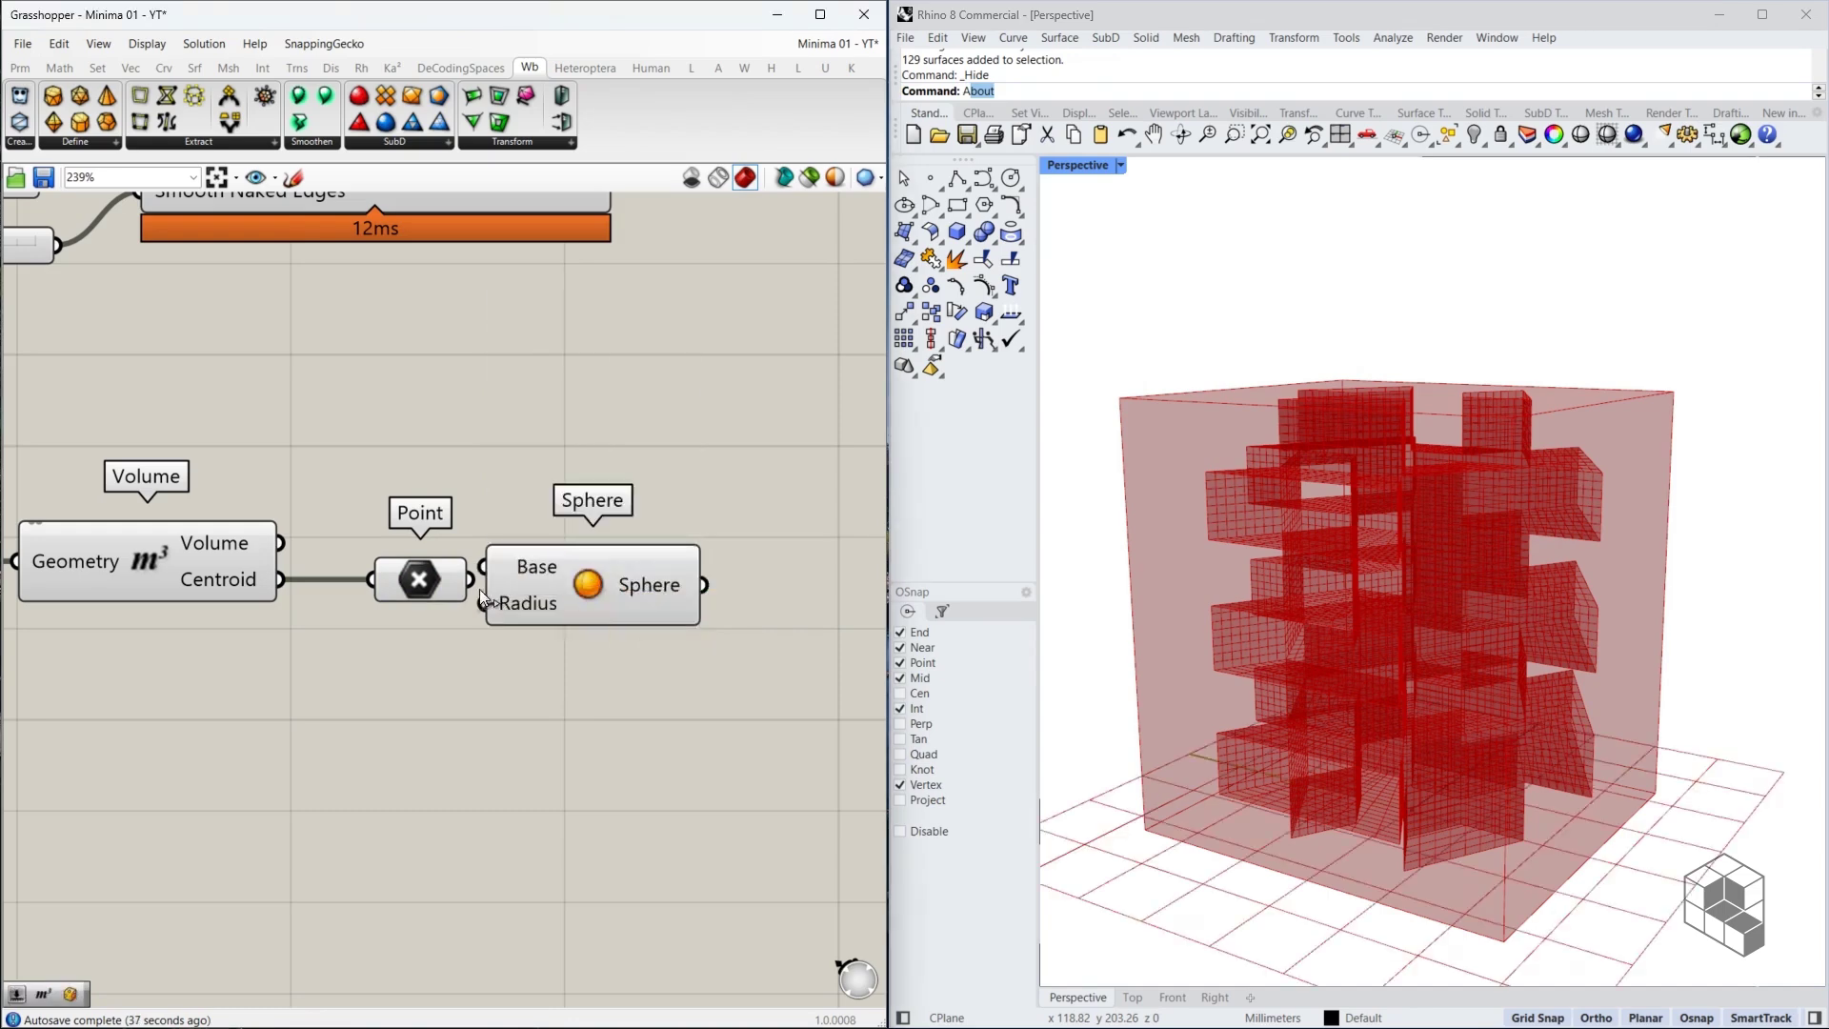
drag(576, 596, 615, 607)
Create a number slider with value 50 and connect it to the Sphere's Radius input
double_click(299, 675)
text(50)
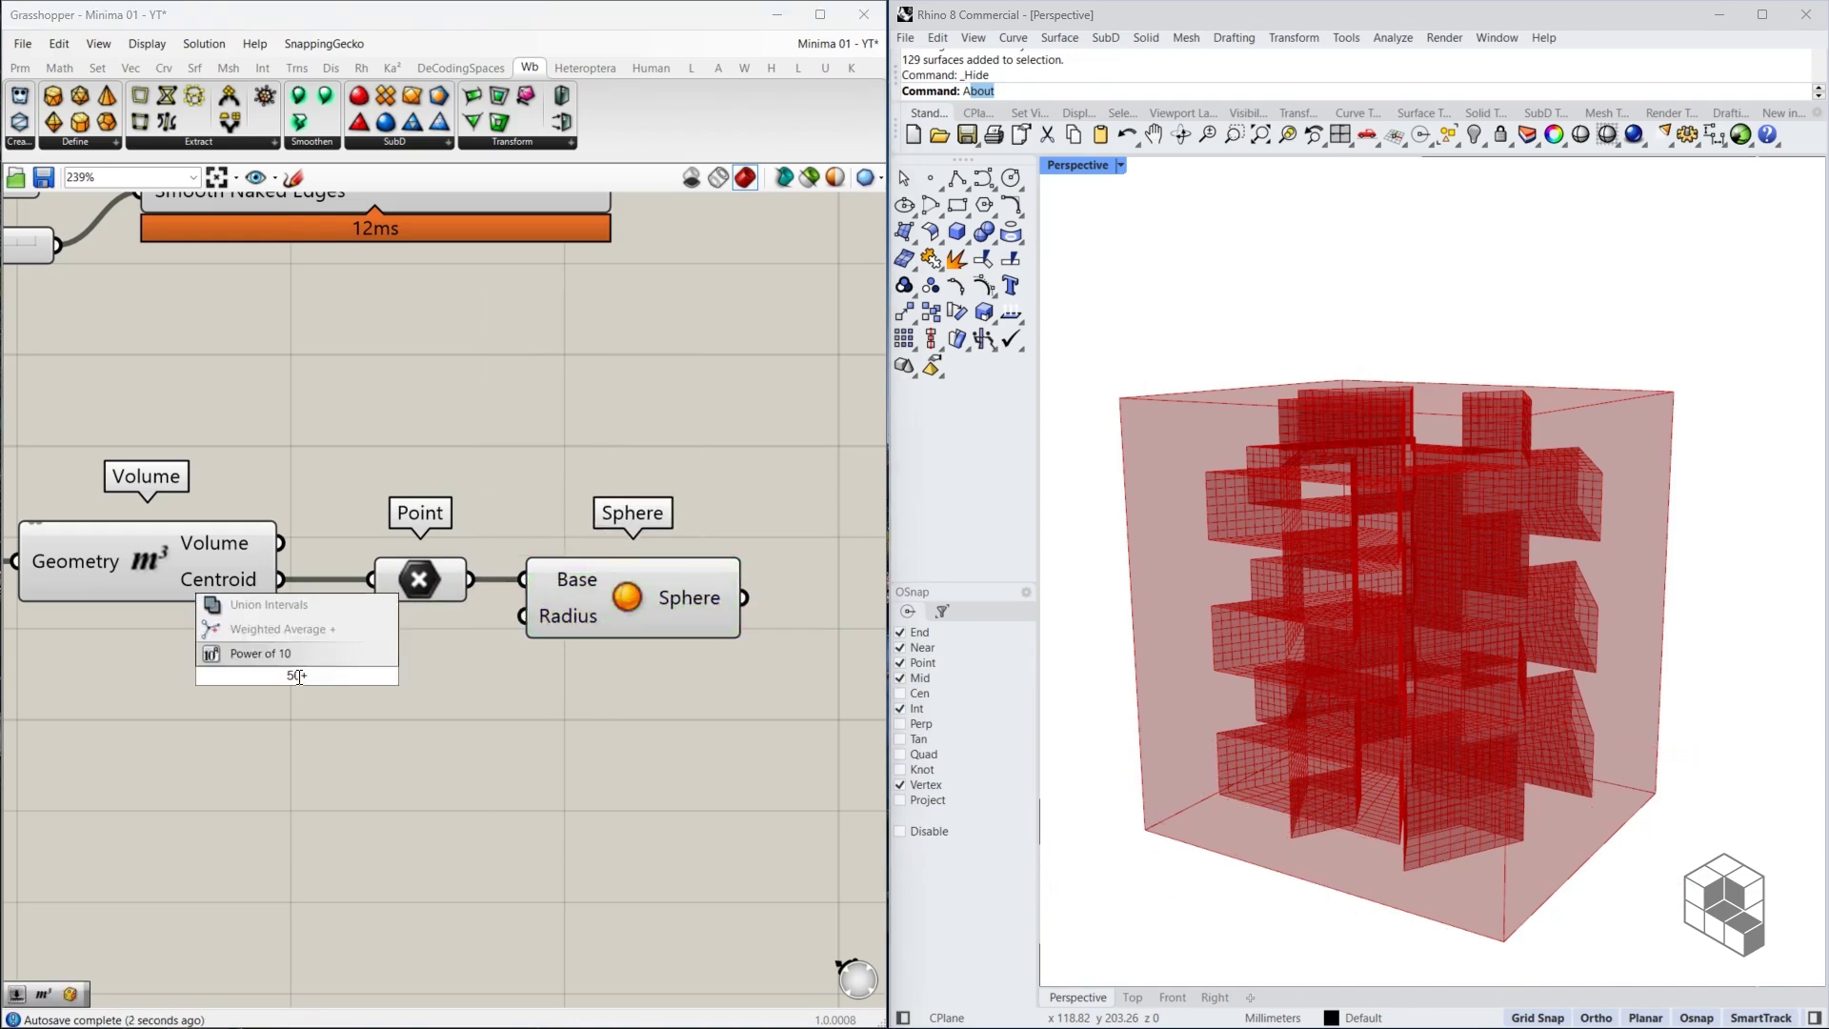
key(Return)
drag(457, 656, 571, 616)
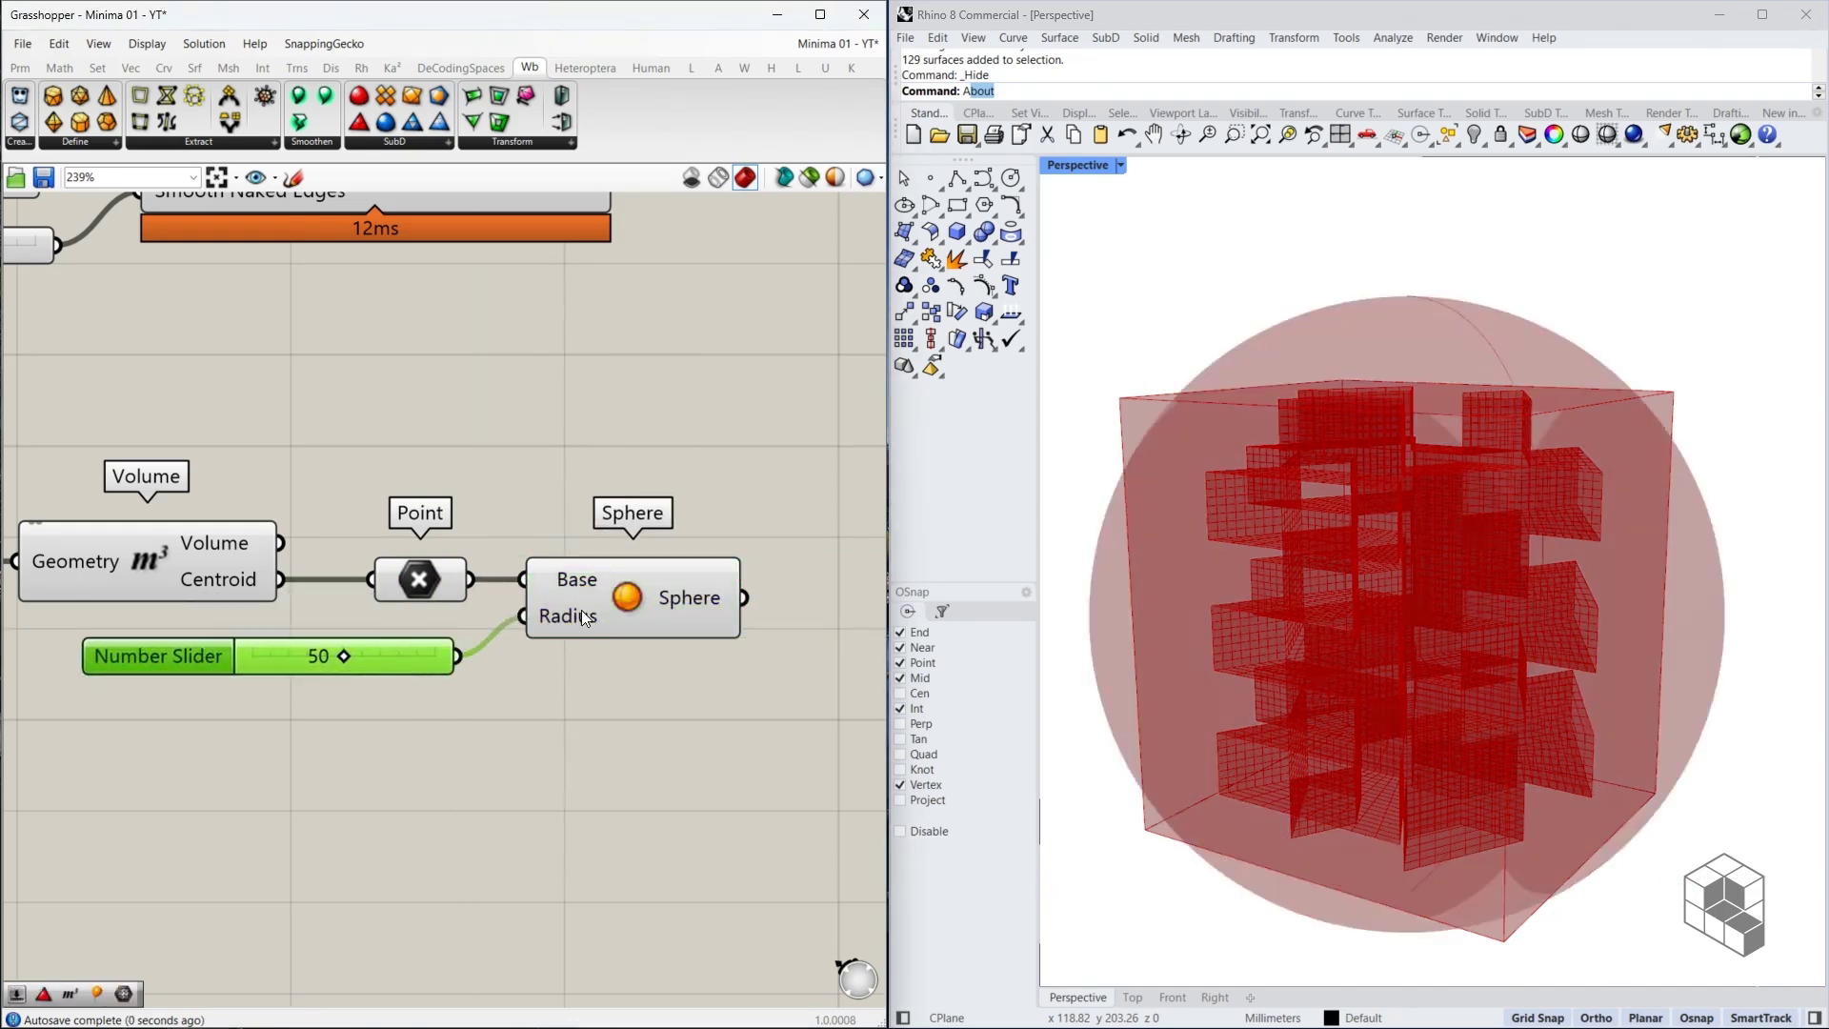
Add a Scale NU component and connect the Sphere output to its Geometry input
right_drag(640, 600, 355, 550)
scroll(354, 551, down, 1)
drag(143, 586, 155, 586)
double_click(592, 570)
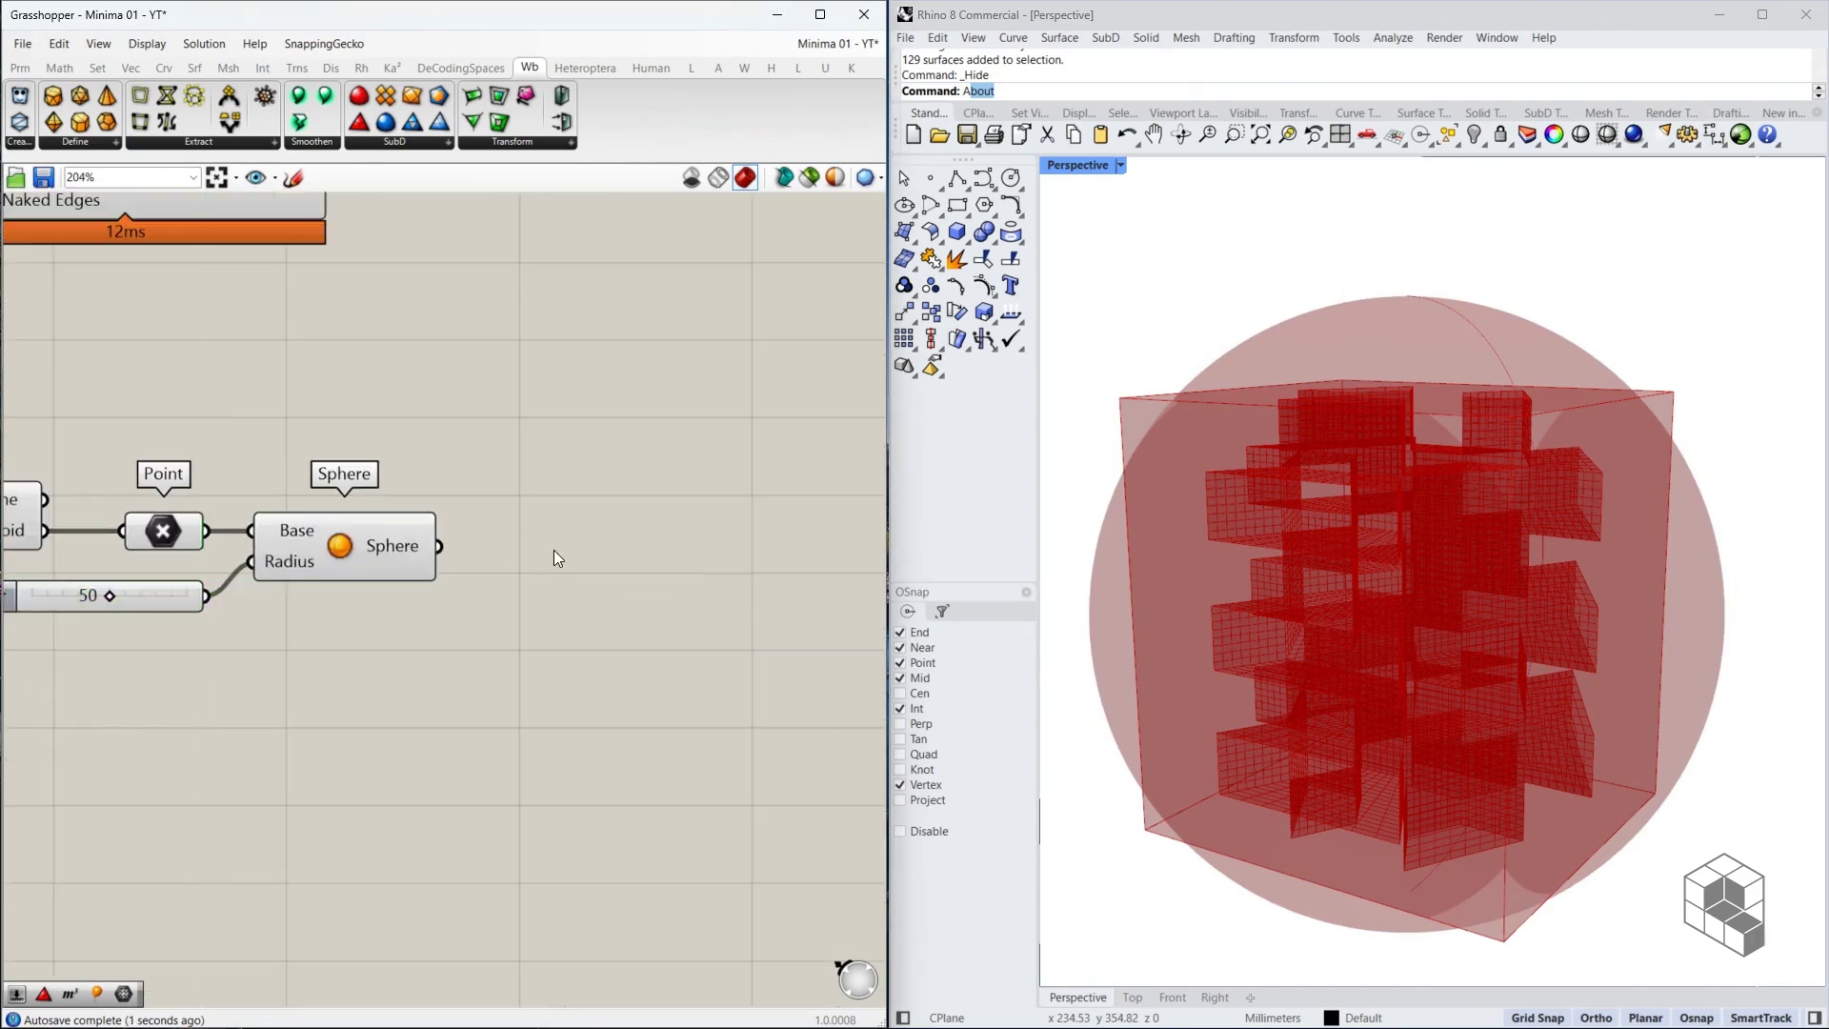
double_click(554, 550)
text(sclen)
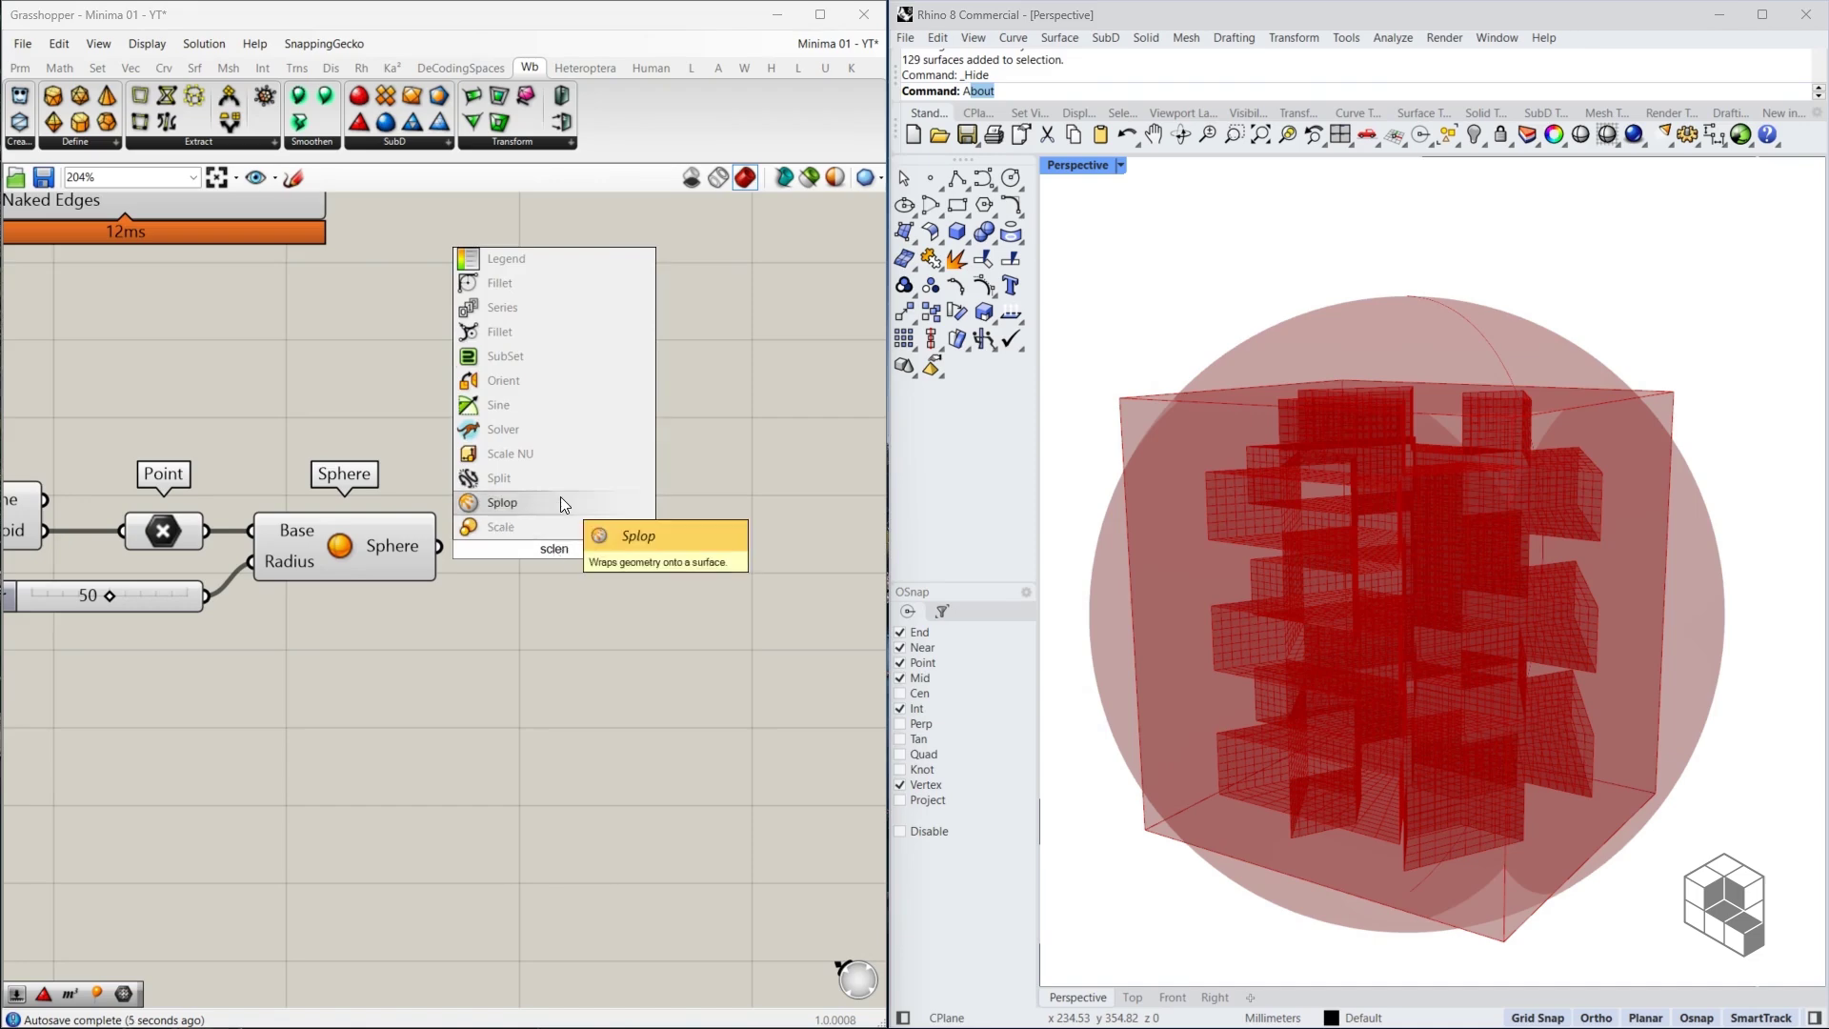
key(BackSpace)
key(BackSpace)
key(BackSpace)
text(ale)
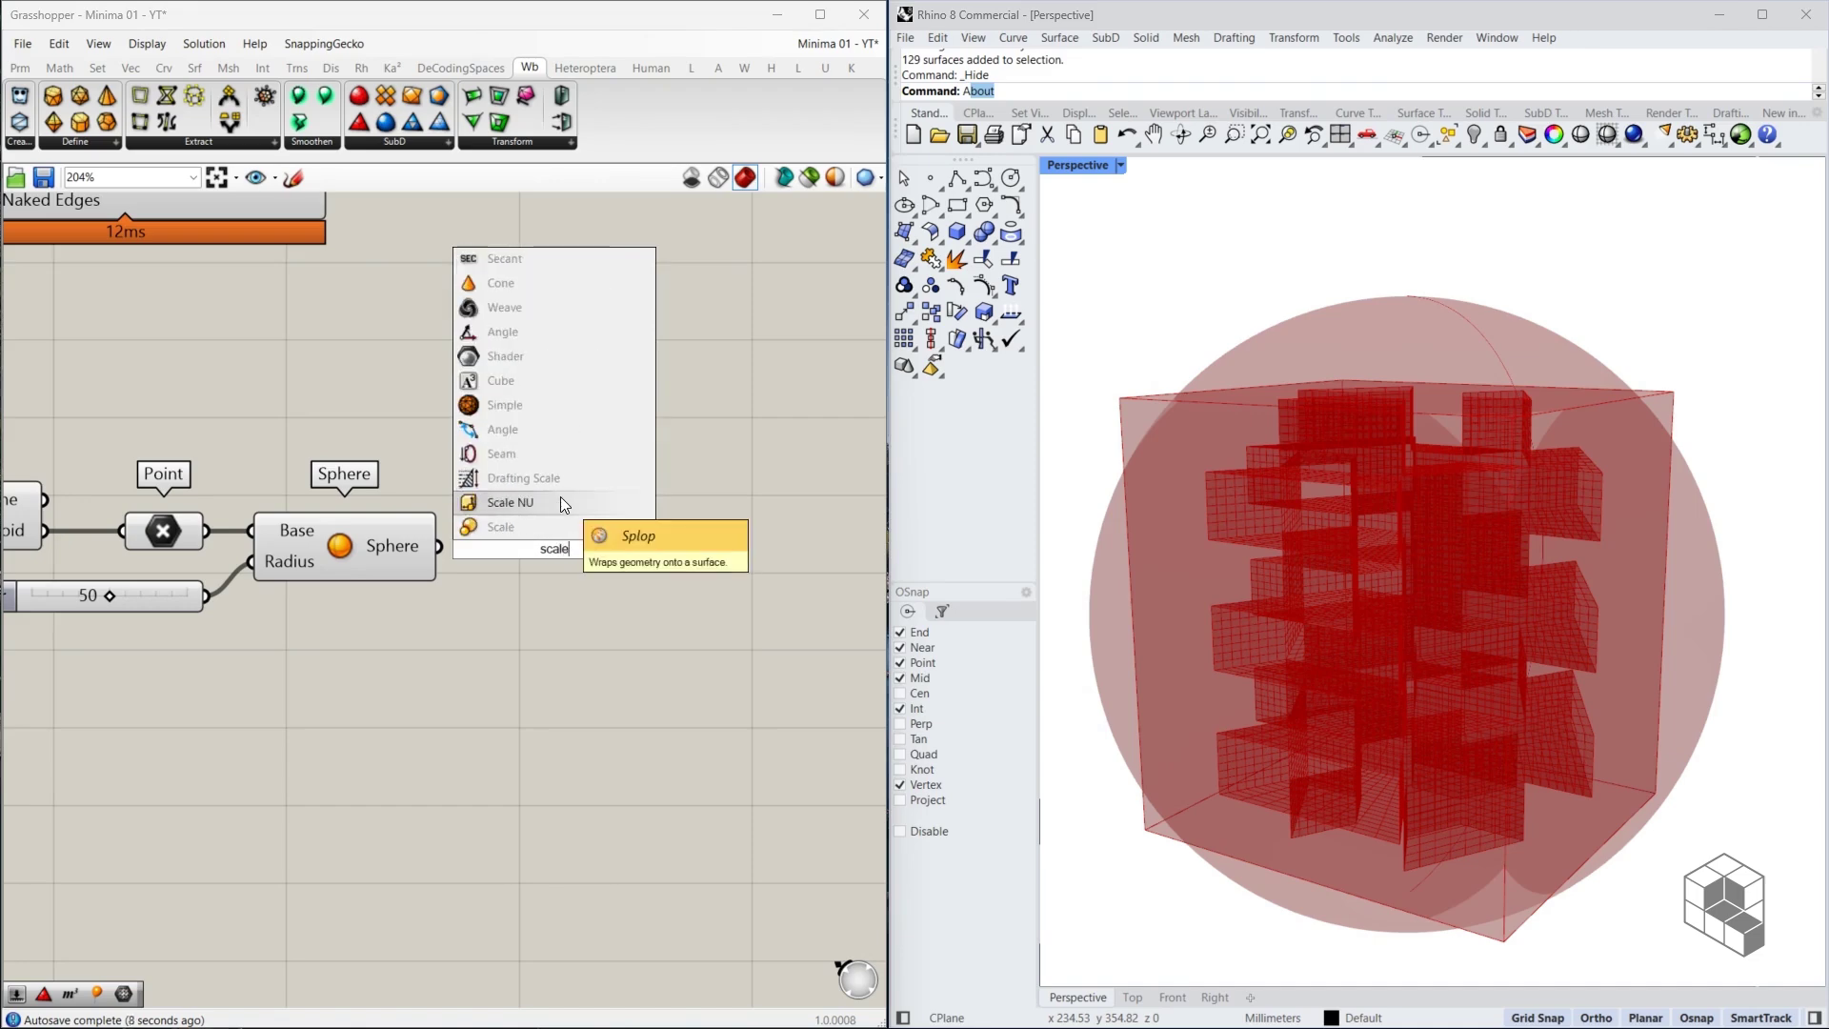
click(557, 505)
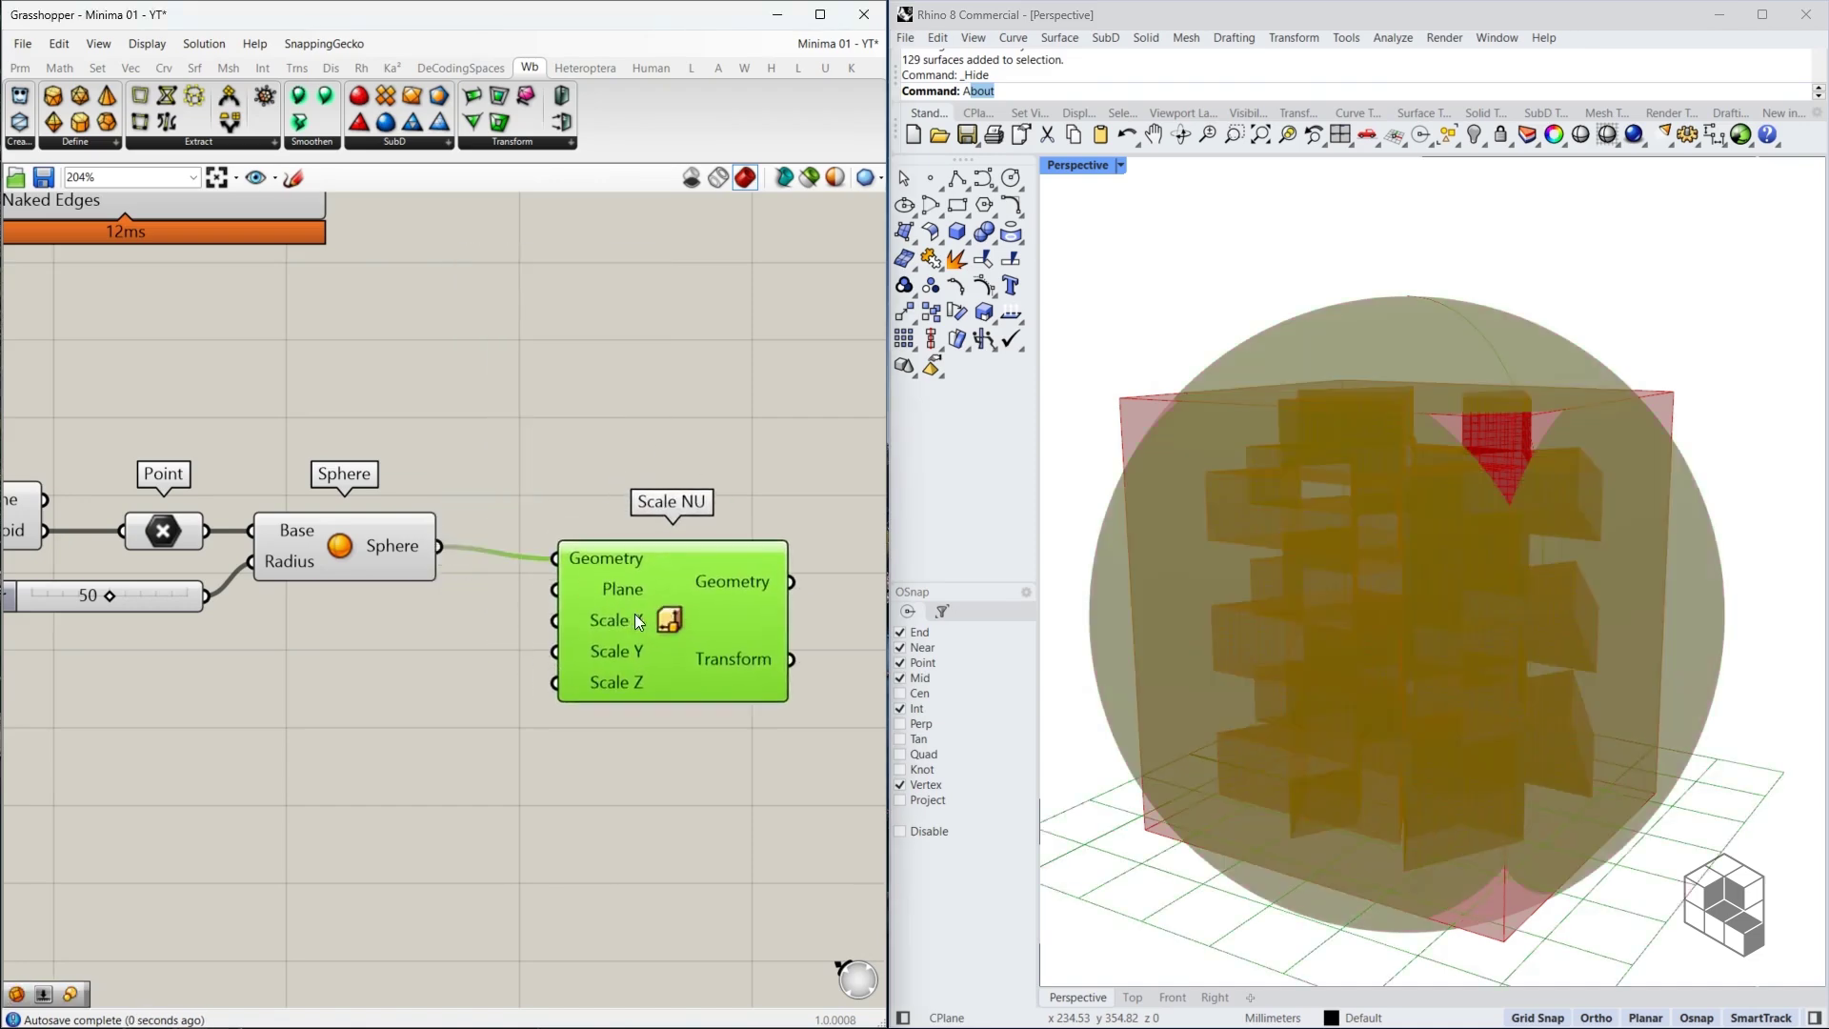
Create a number slider with value 1.0 and connect it to the Scale X and Scale Y inputs
double_click(390, 650)
text(1.0)
key(Return)
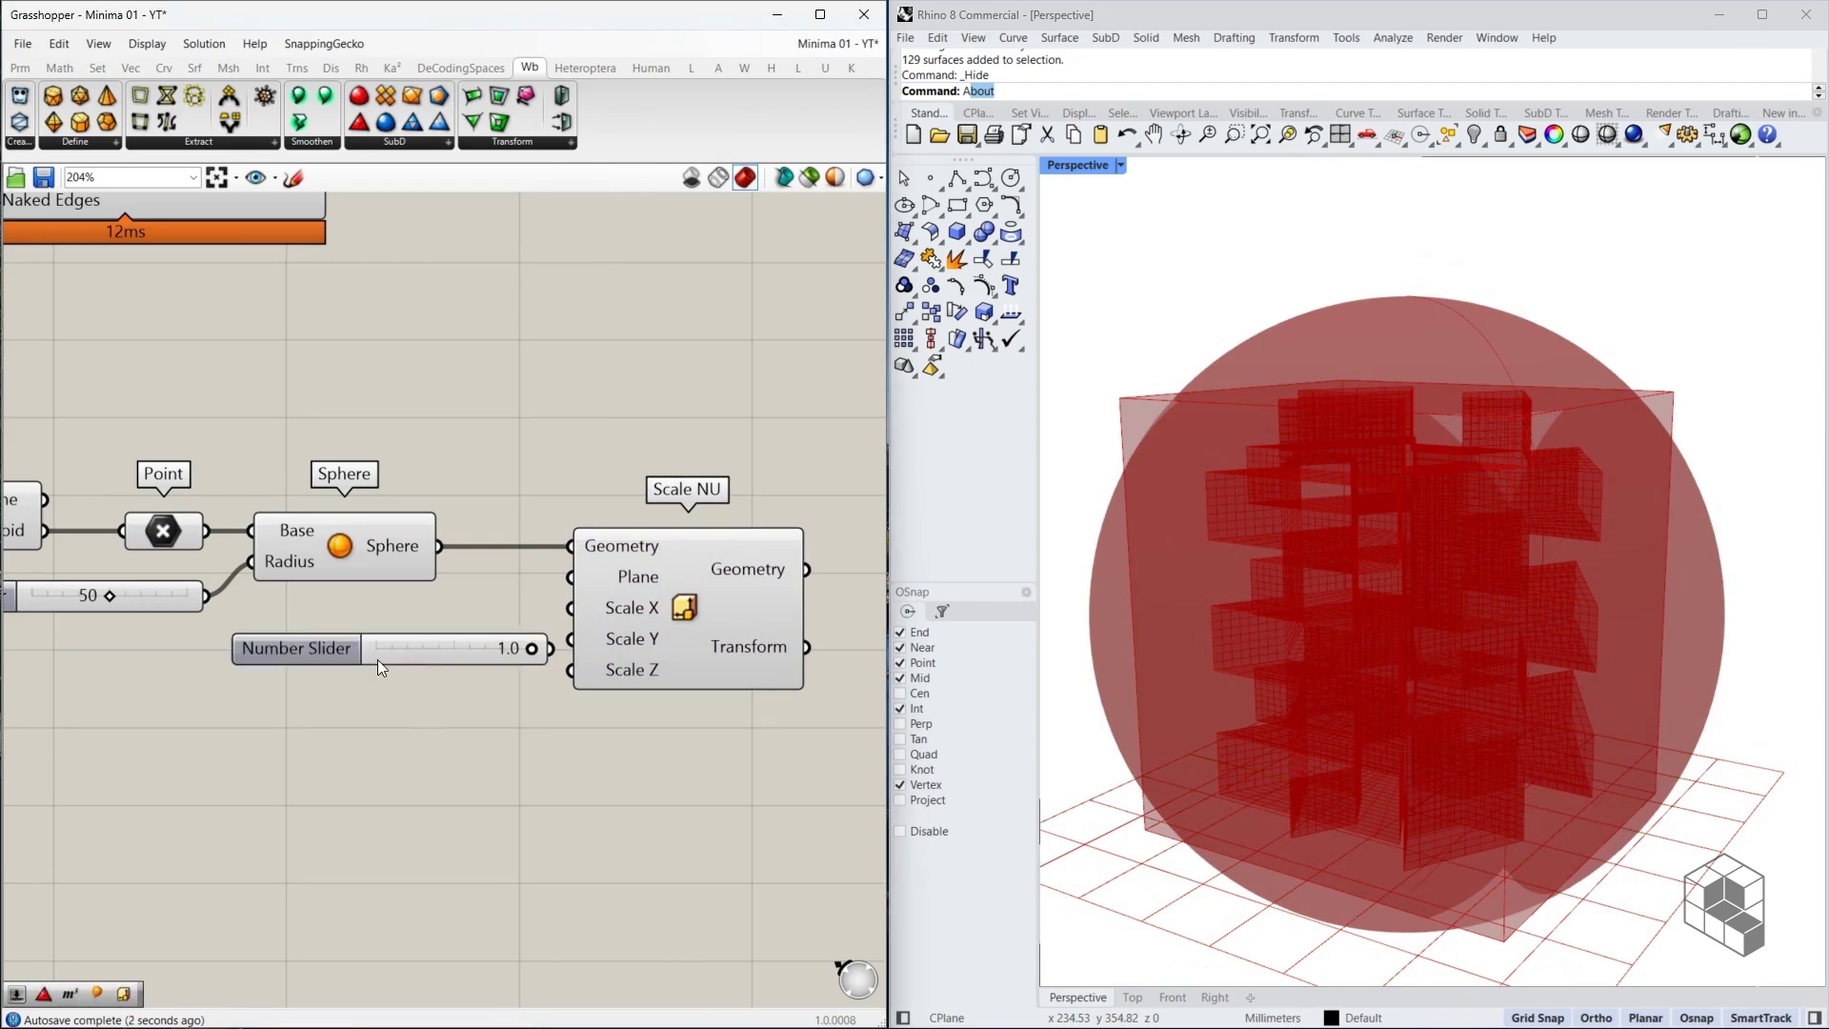
drag(379, 659, 270, 660)
mouse_move(440, 647)
mouse_down()
mouse_move(569, 608)
mouse_move(441, 646)
mouse_up()
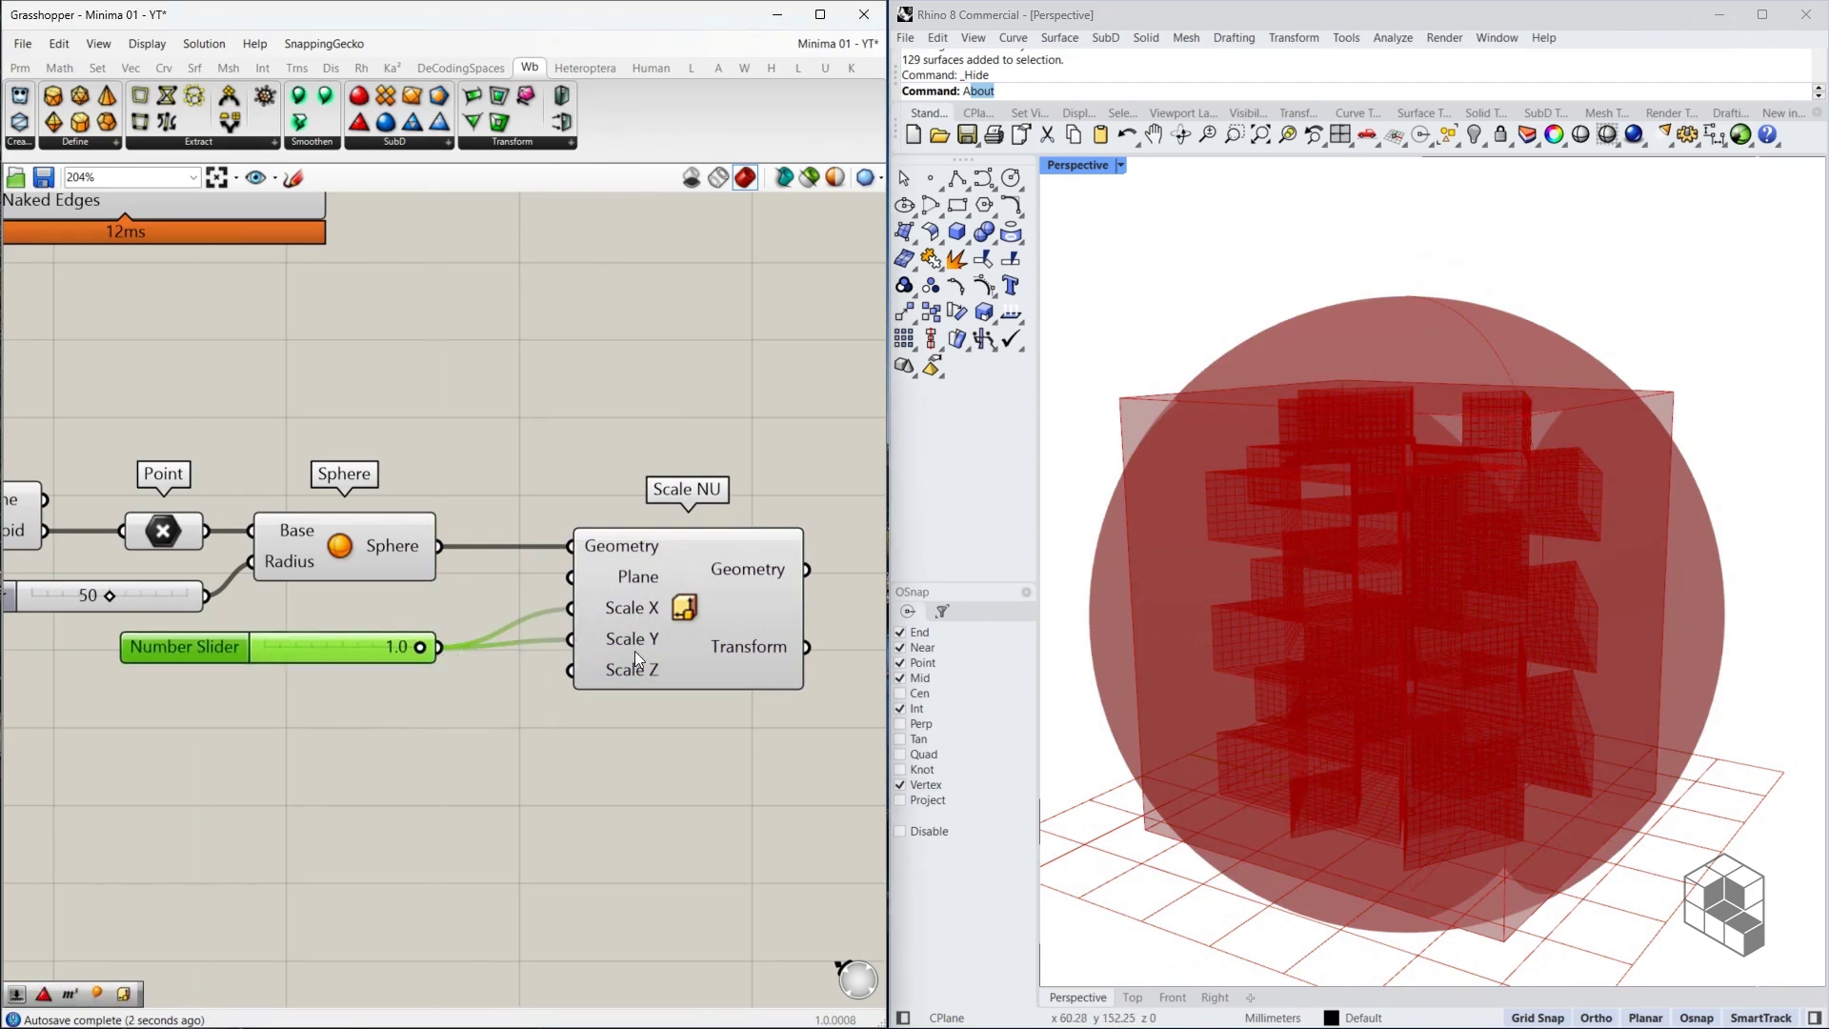
Duplicate the 1.0 slider for the Scale Z input, raising its maximum to 1.5 and setting its value to 1.5
alt+drag(295, 642, 300, 689)
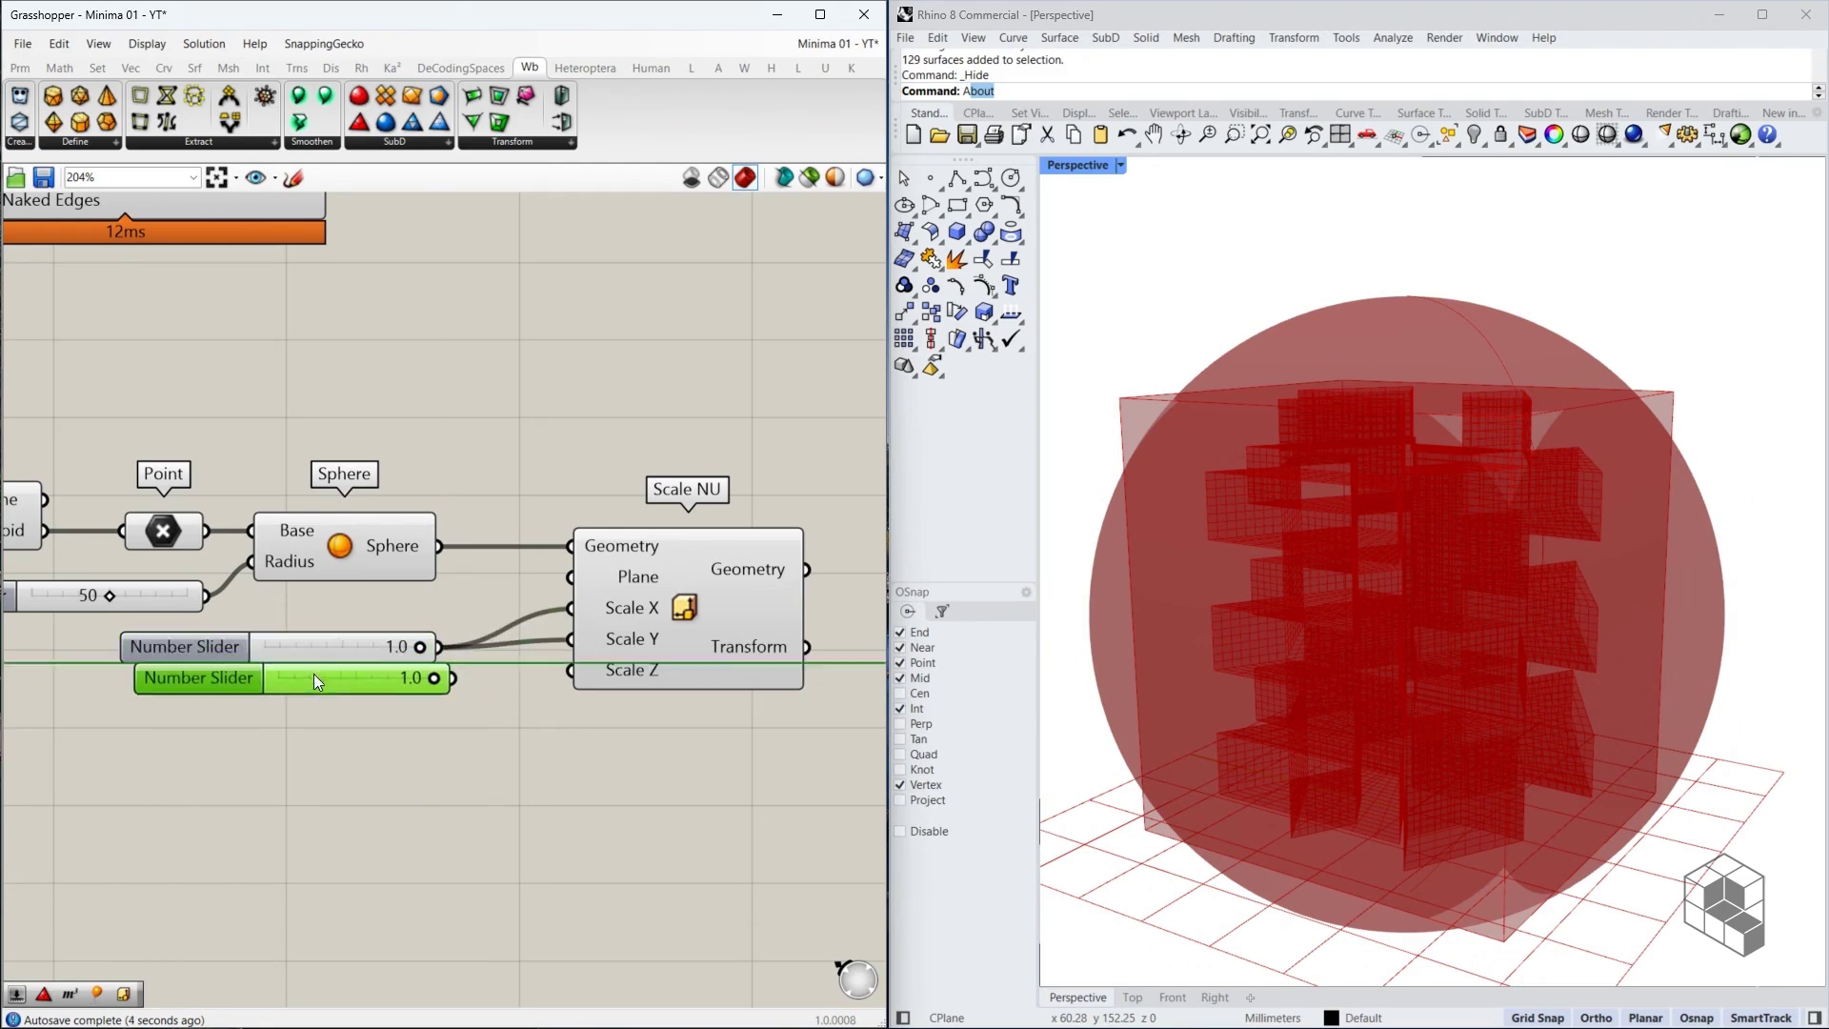
right_click(346, 685)
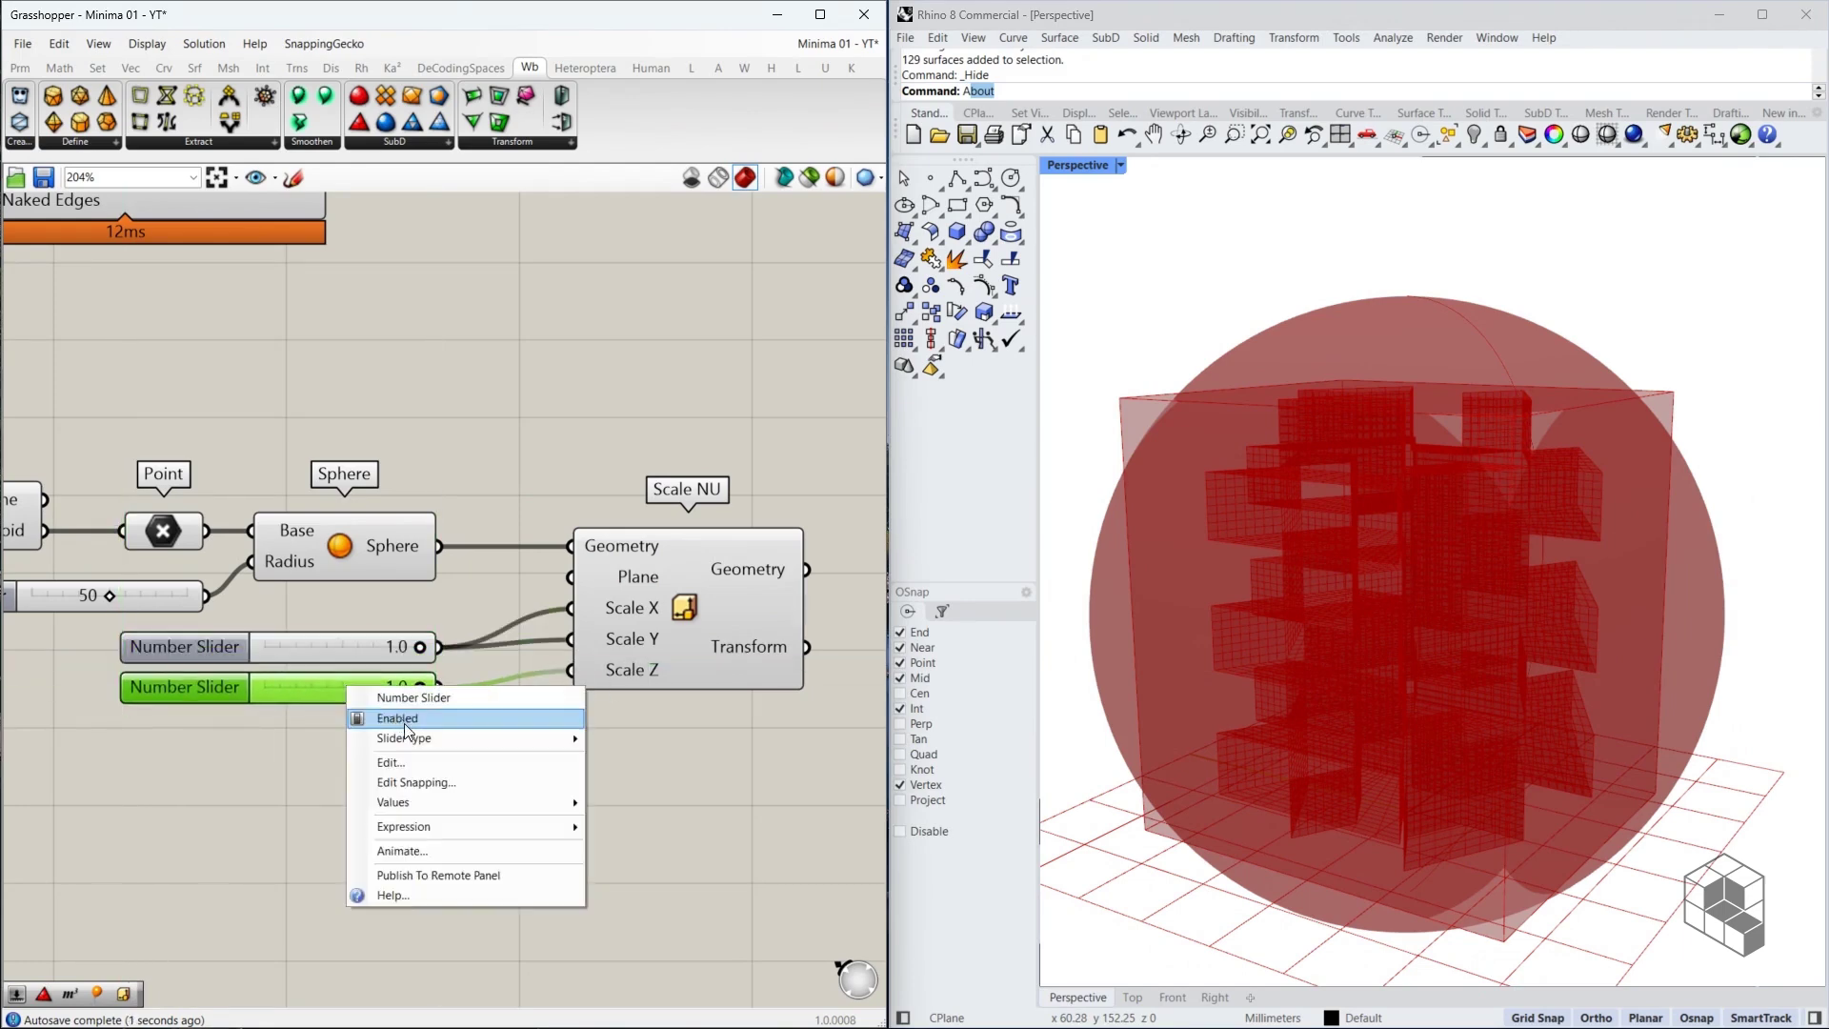
click(514, 760)
double_click(475, 825)
text(1.5)
key(Return)
drag(454, 945, 534, 944)
click(442, 988)
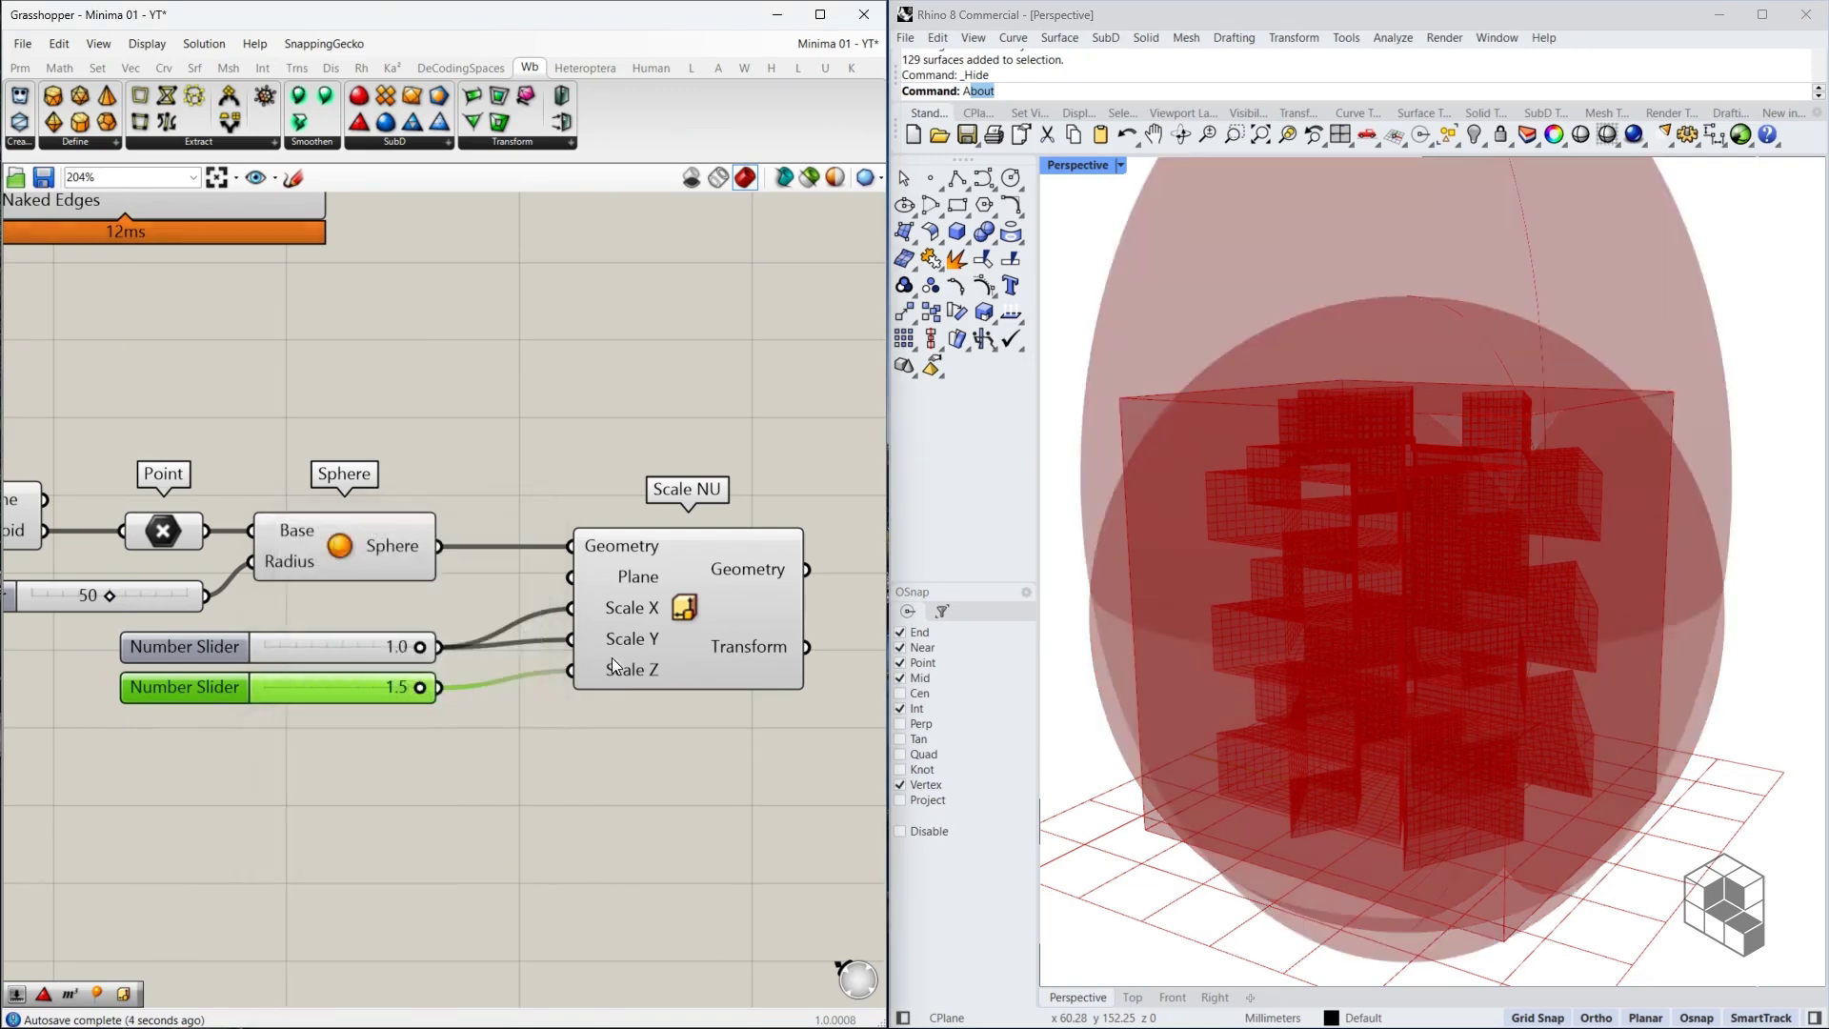
Connect the centroid Point parameter to Scale NU's Plane input so the sphere scales about the tower's centre
scroll(1243, 543, down, 6)
mouse_move(1244, 543)
right_down()
mouse_move(1345, 508)
mouse_move(1352, 474)
mouse_move(1270, 534)
right_up()
click(677, 566)
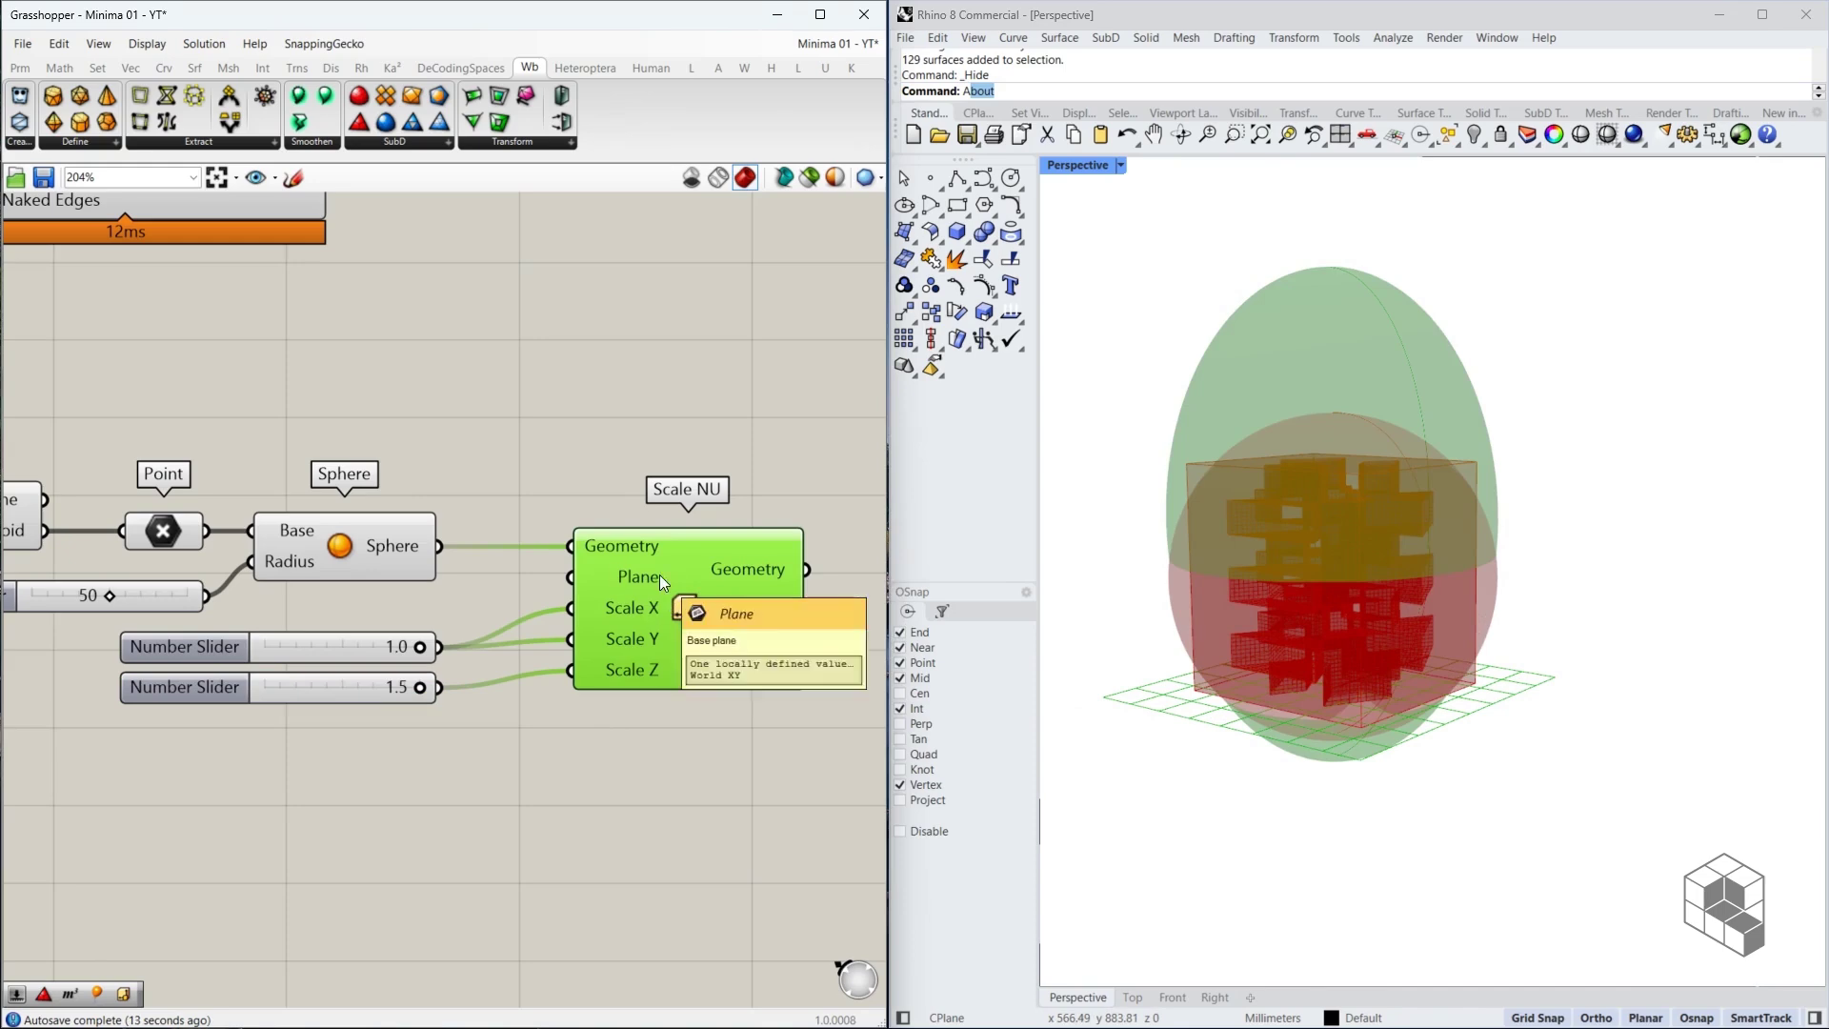
right_drag(158, 505, 341, 477)
click(346, 503)
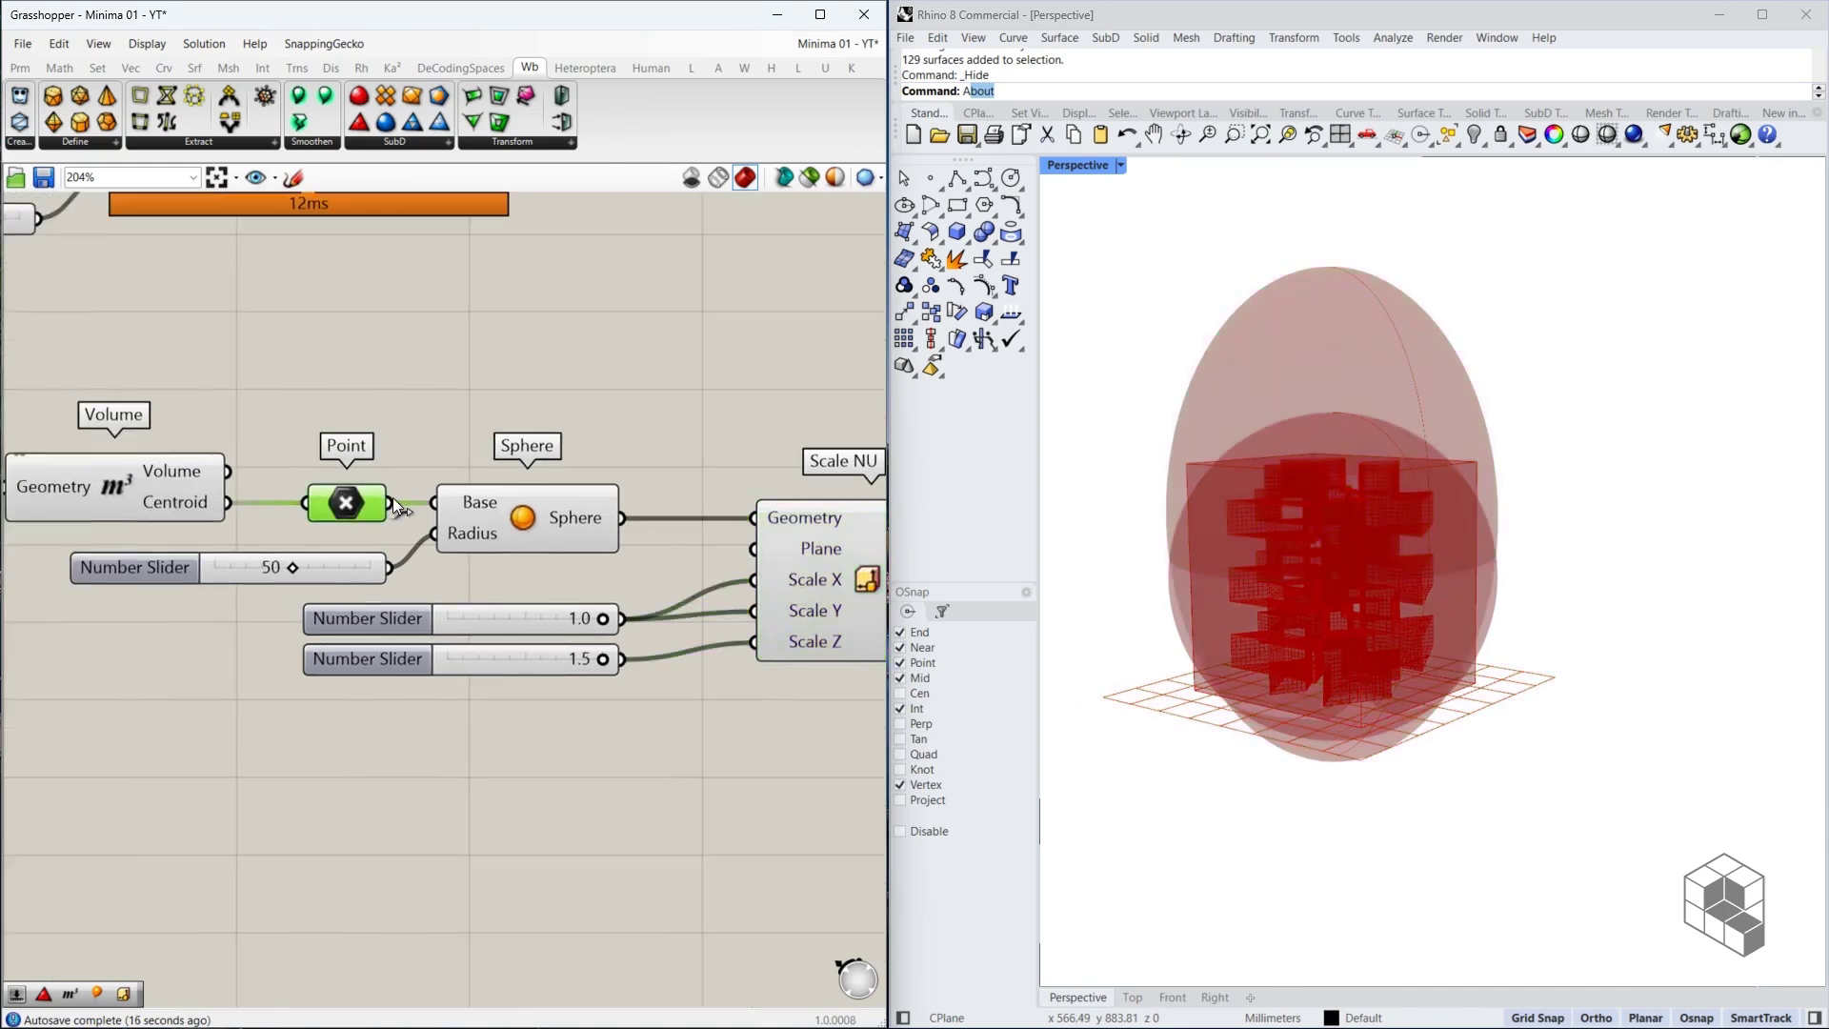
drag(394, 503, 753, 550)
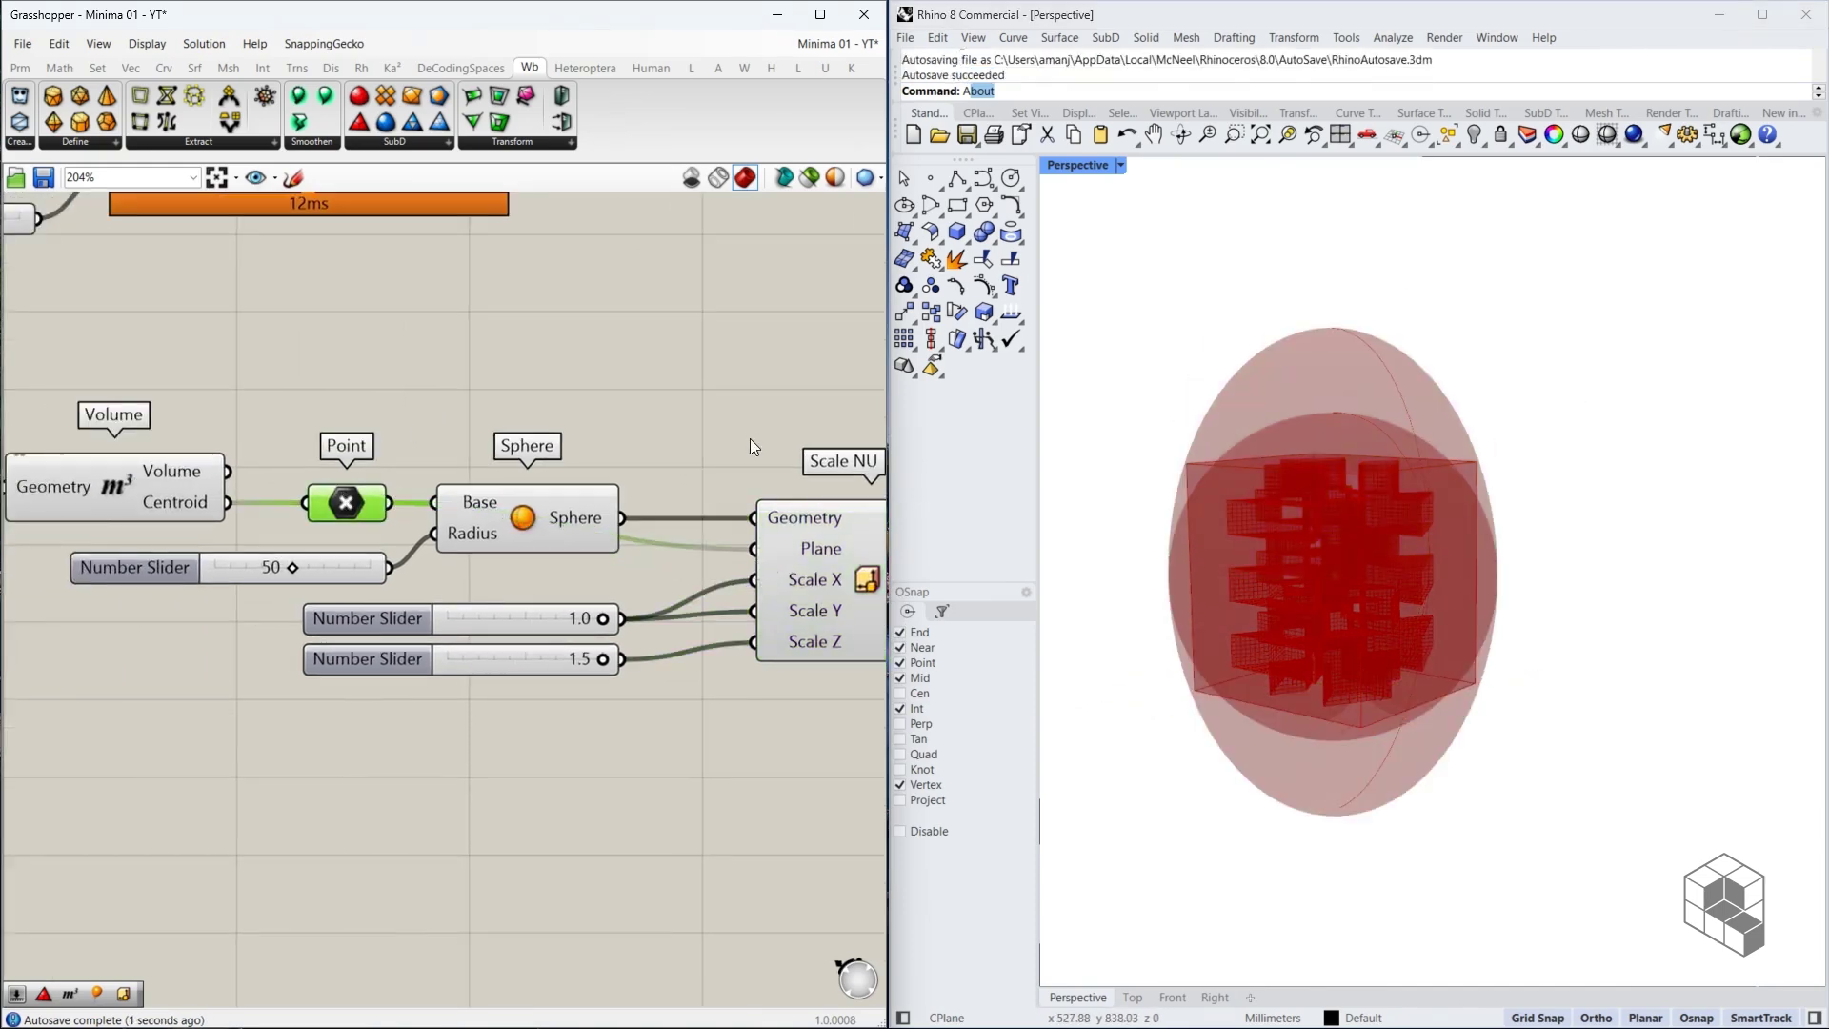
Add a Brep parameter beside Scale NU and connect the scaled Geometry output to it
right_drag(751, 445, 216, 405)
click(360, 544)
double_click(614, 495)
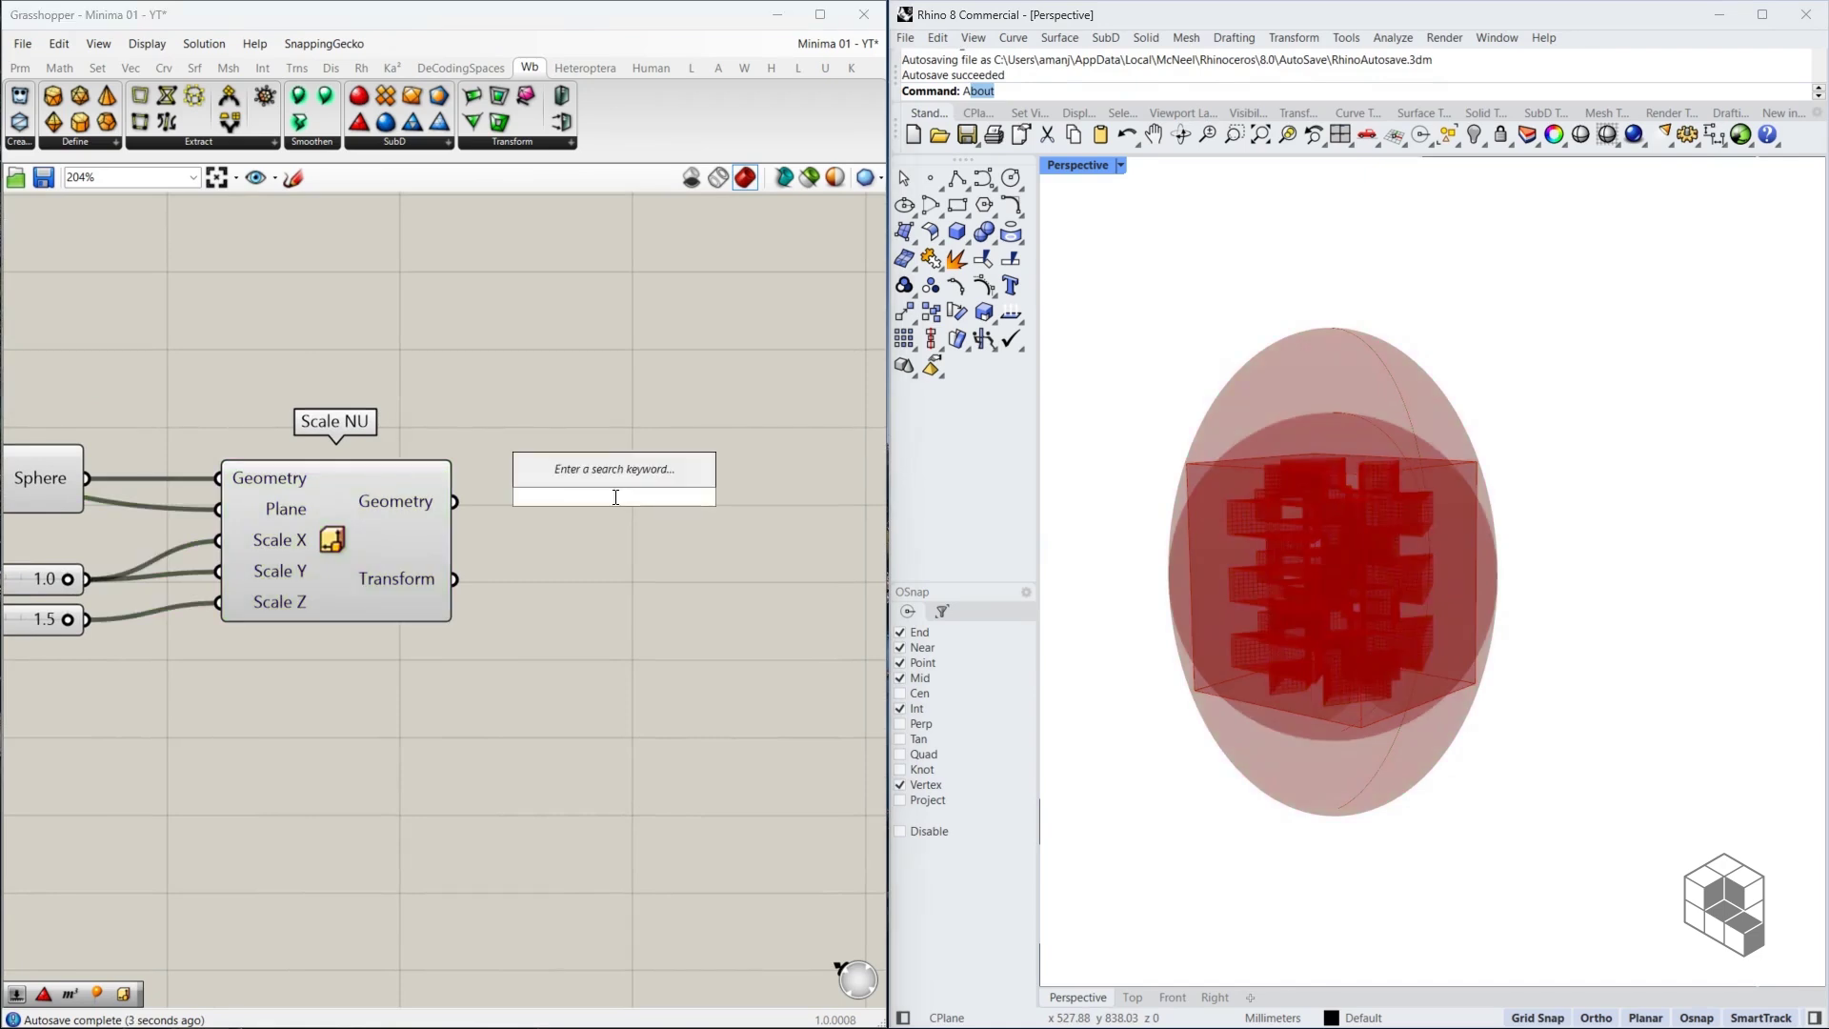
text(brep)
key(Return)
mouse_move(574, 497)
mouse_down()
mouse_move(454, 501)
mouse_move(584, 506)
mouse_up()
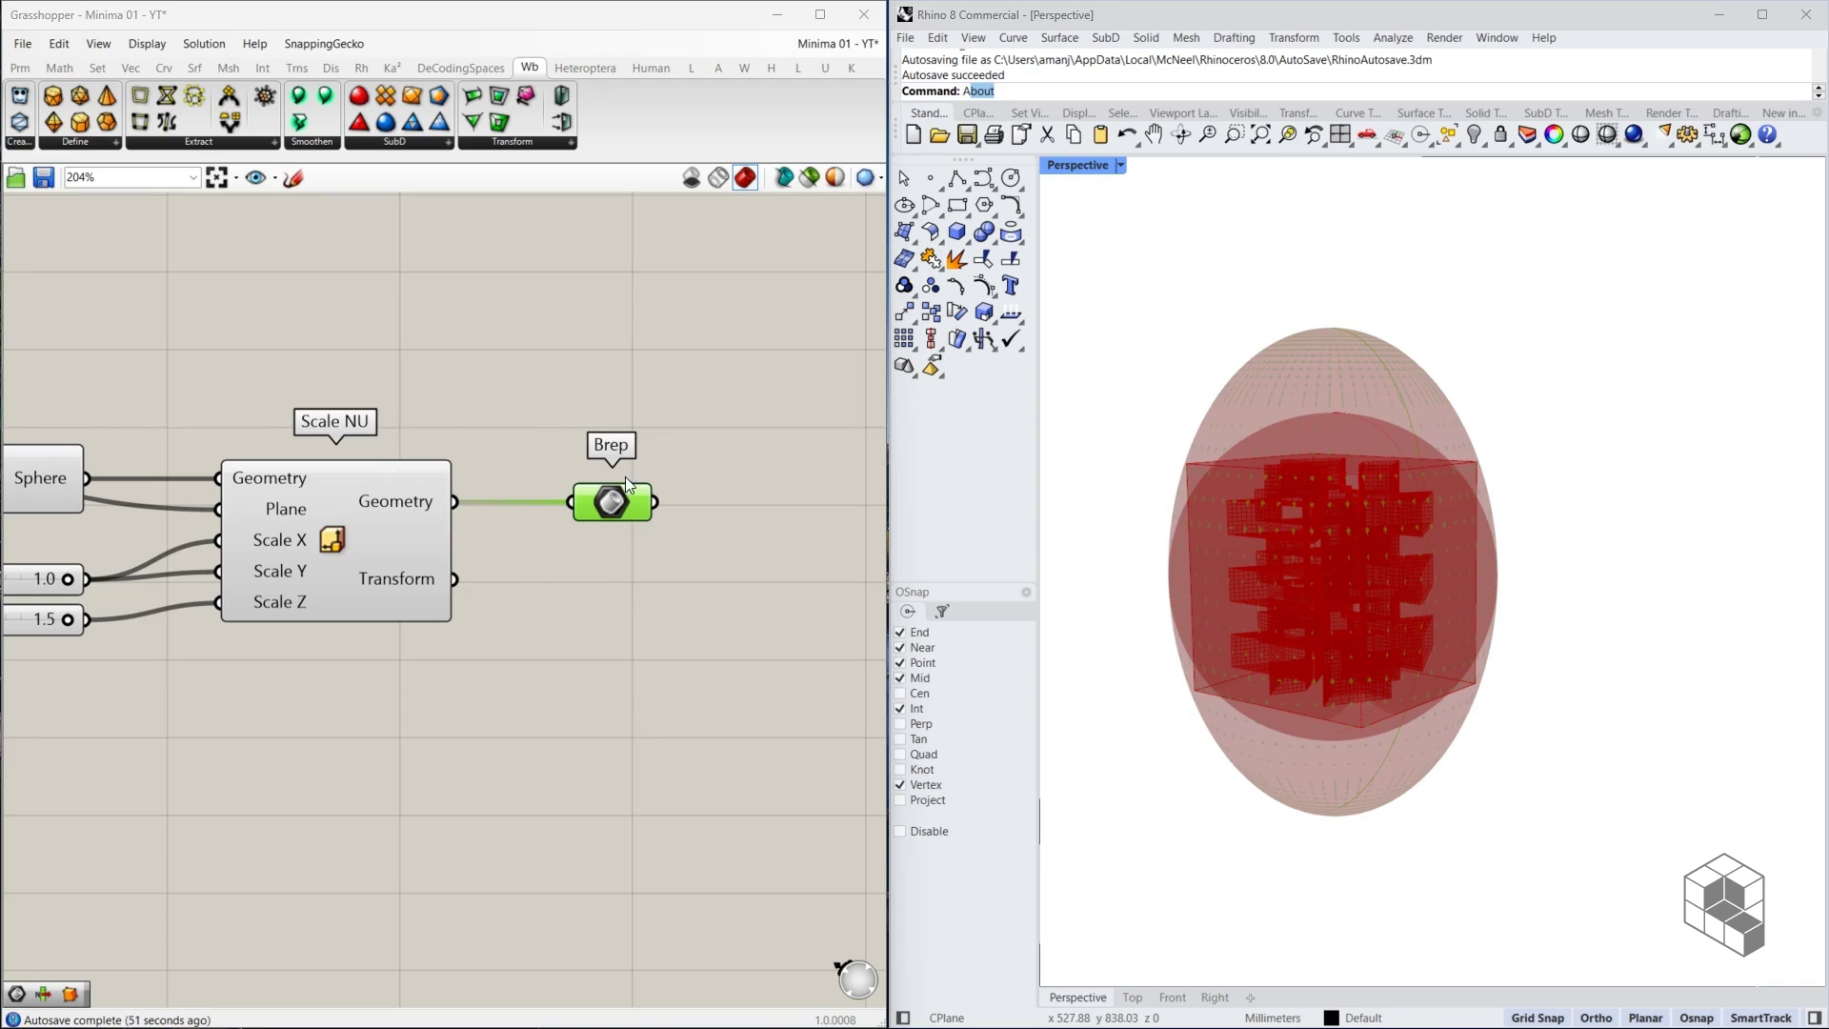
Align the final Mesh parameter vertically with the Brep parameter and turn off the preview of all components before them
scroll(686, 574, down, 5)
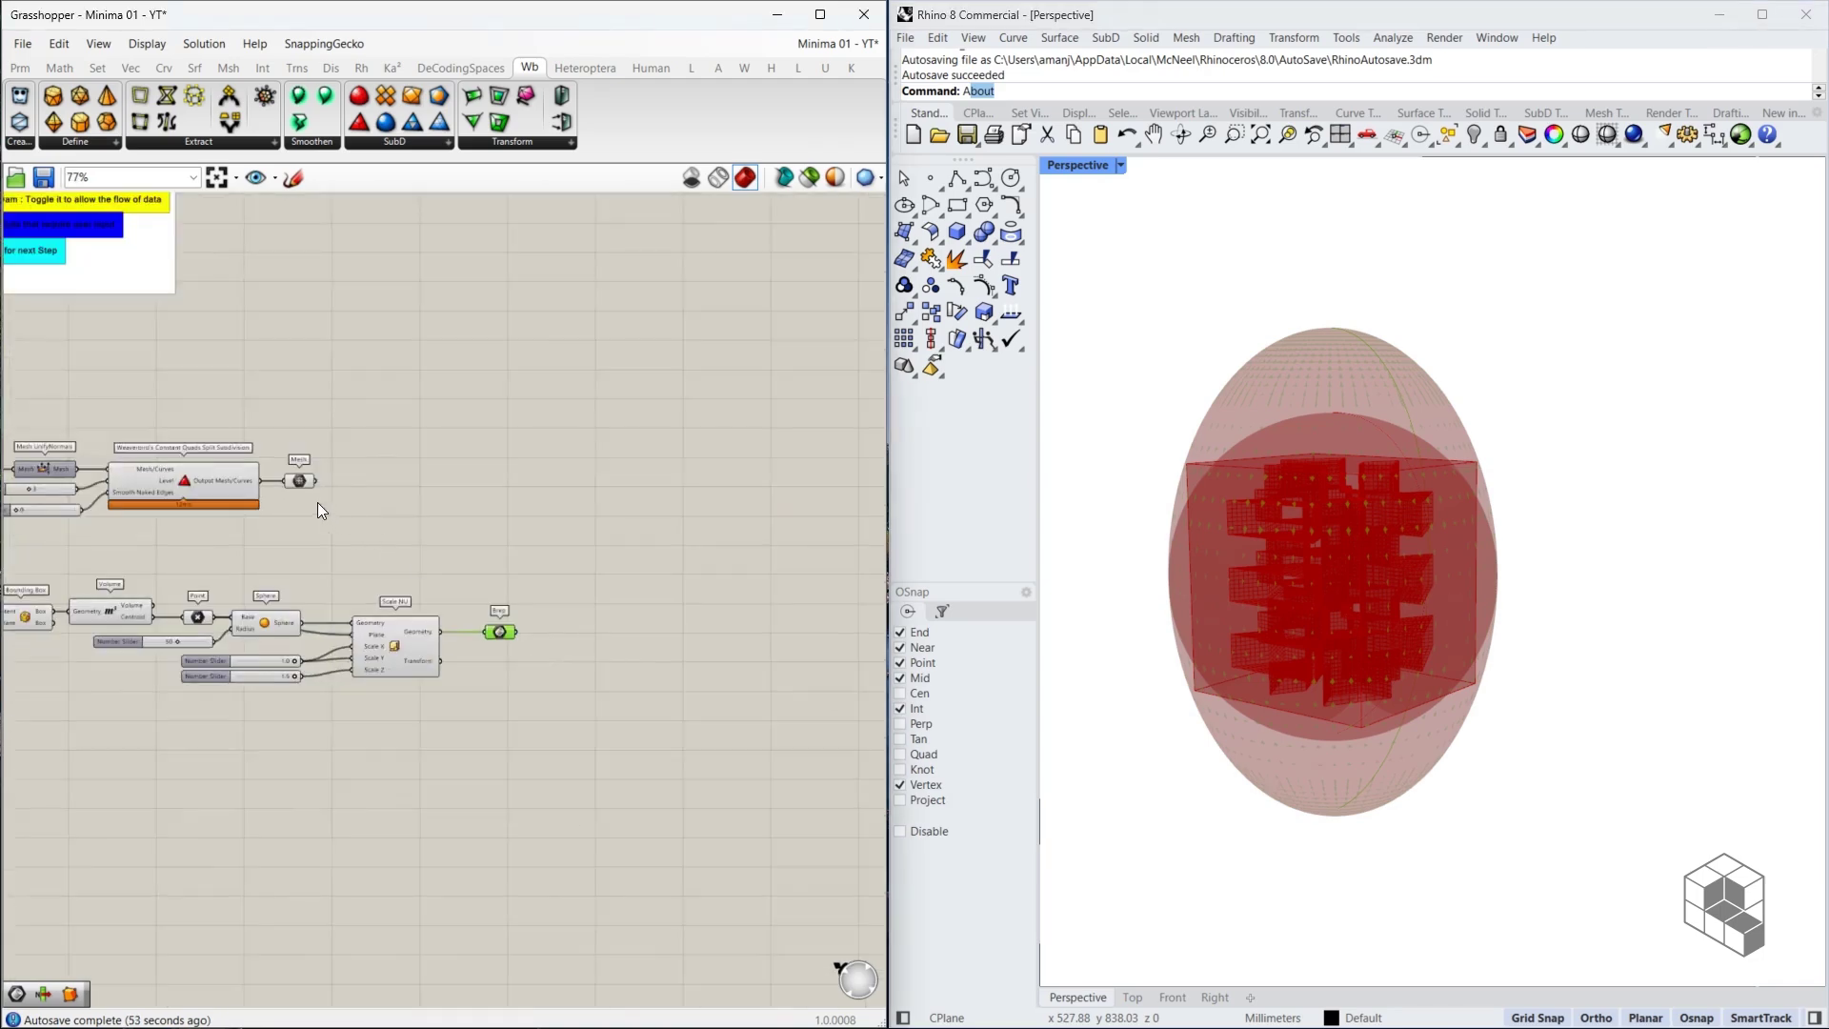
drag(316, 499, 142, 779)
scroll(562, 614, up, 3)
click(453, 648)
scroll(608, 631, down, 5)
middle_click(357, 776)
click(411, 712)
right_drag(536, 574, 348, 627)
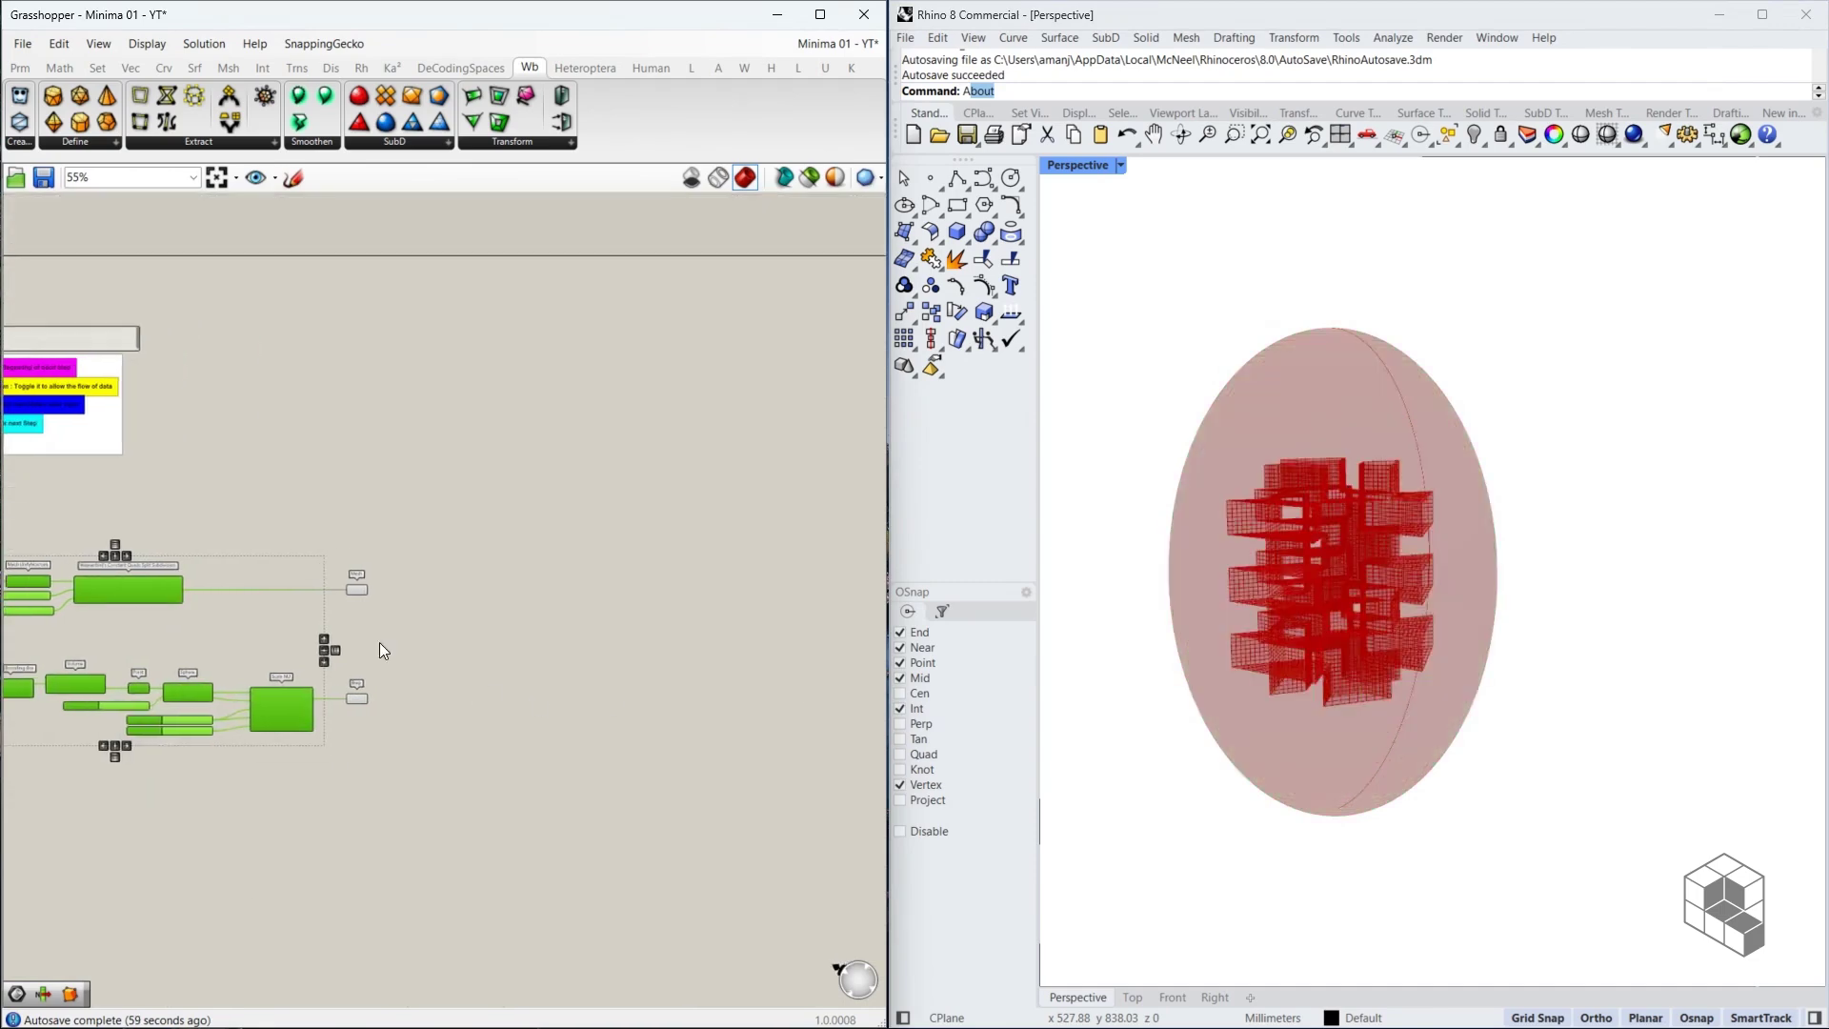
Duplicate the Mesh and Brep parameters further along the canvas and connect each copy to its original
scroll(344, 619, up, 4)
drag(473, 511, 562, 776)
click(466, 791)
drag(392, 764, 542, 764)
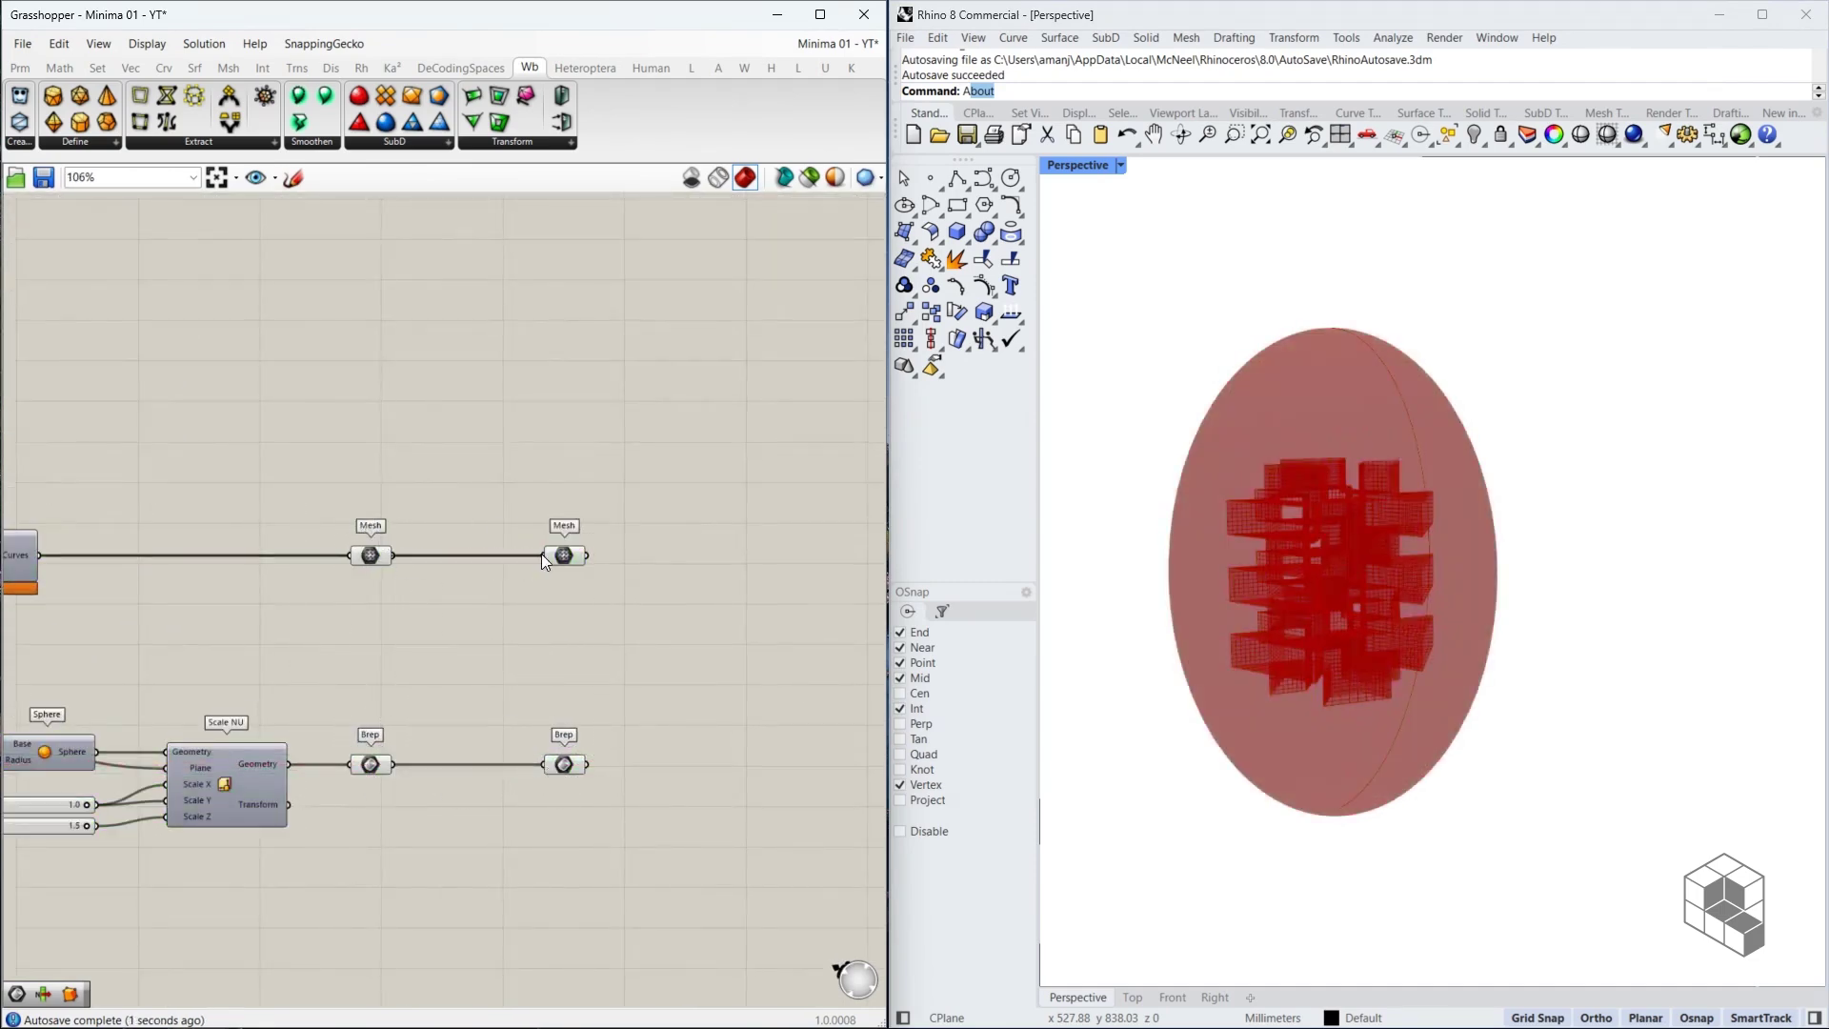
right_drag(559, 572, 323, 604)
scroll(322, 587, up, 3)
click(333, 620)
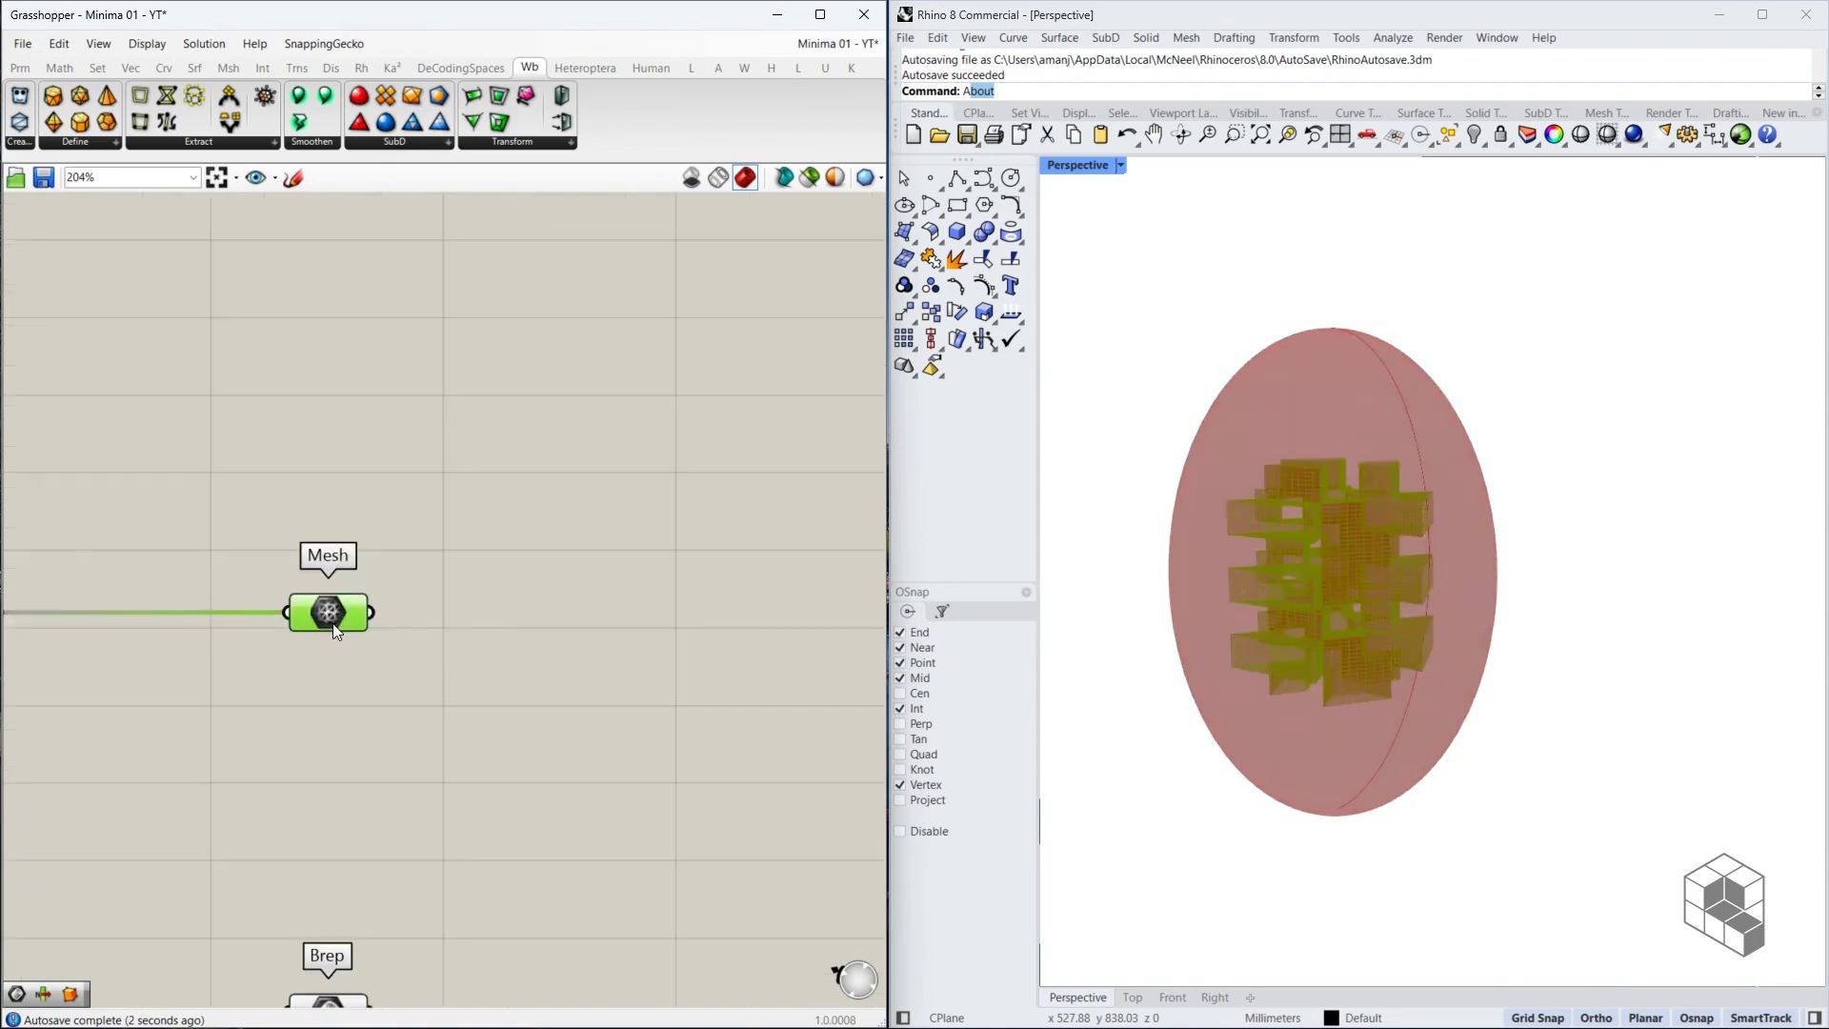
scroll(333, 629, down, 3)
right_drag(607, 597, 419, 606)
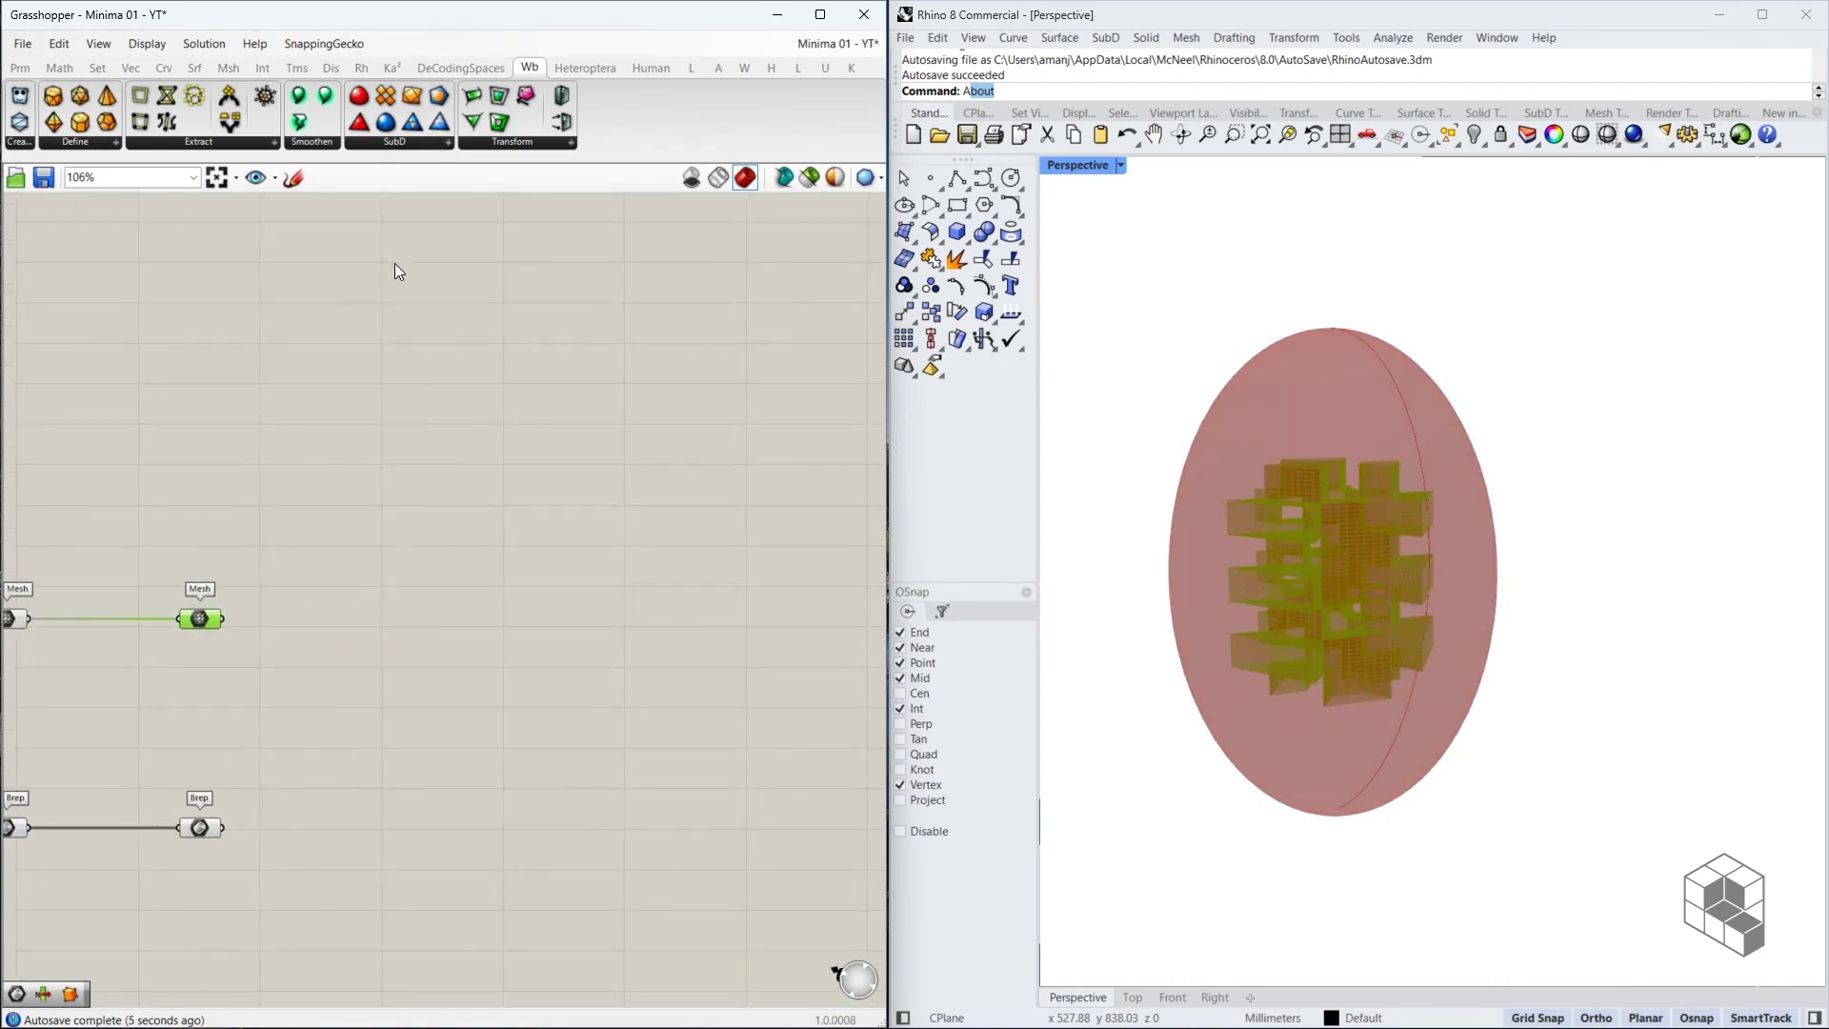
click(391, 560)
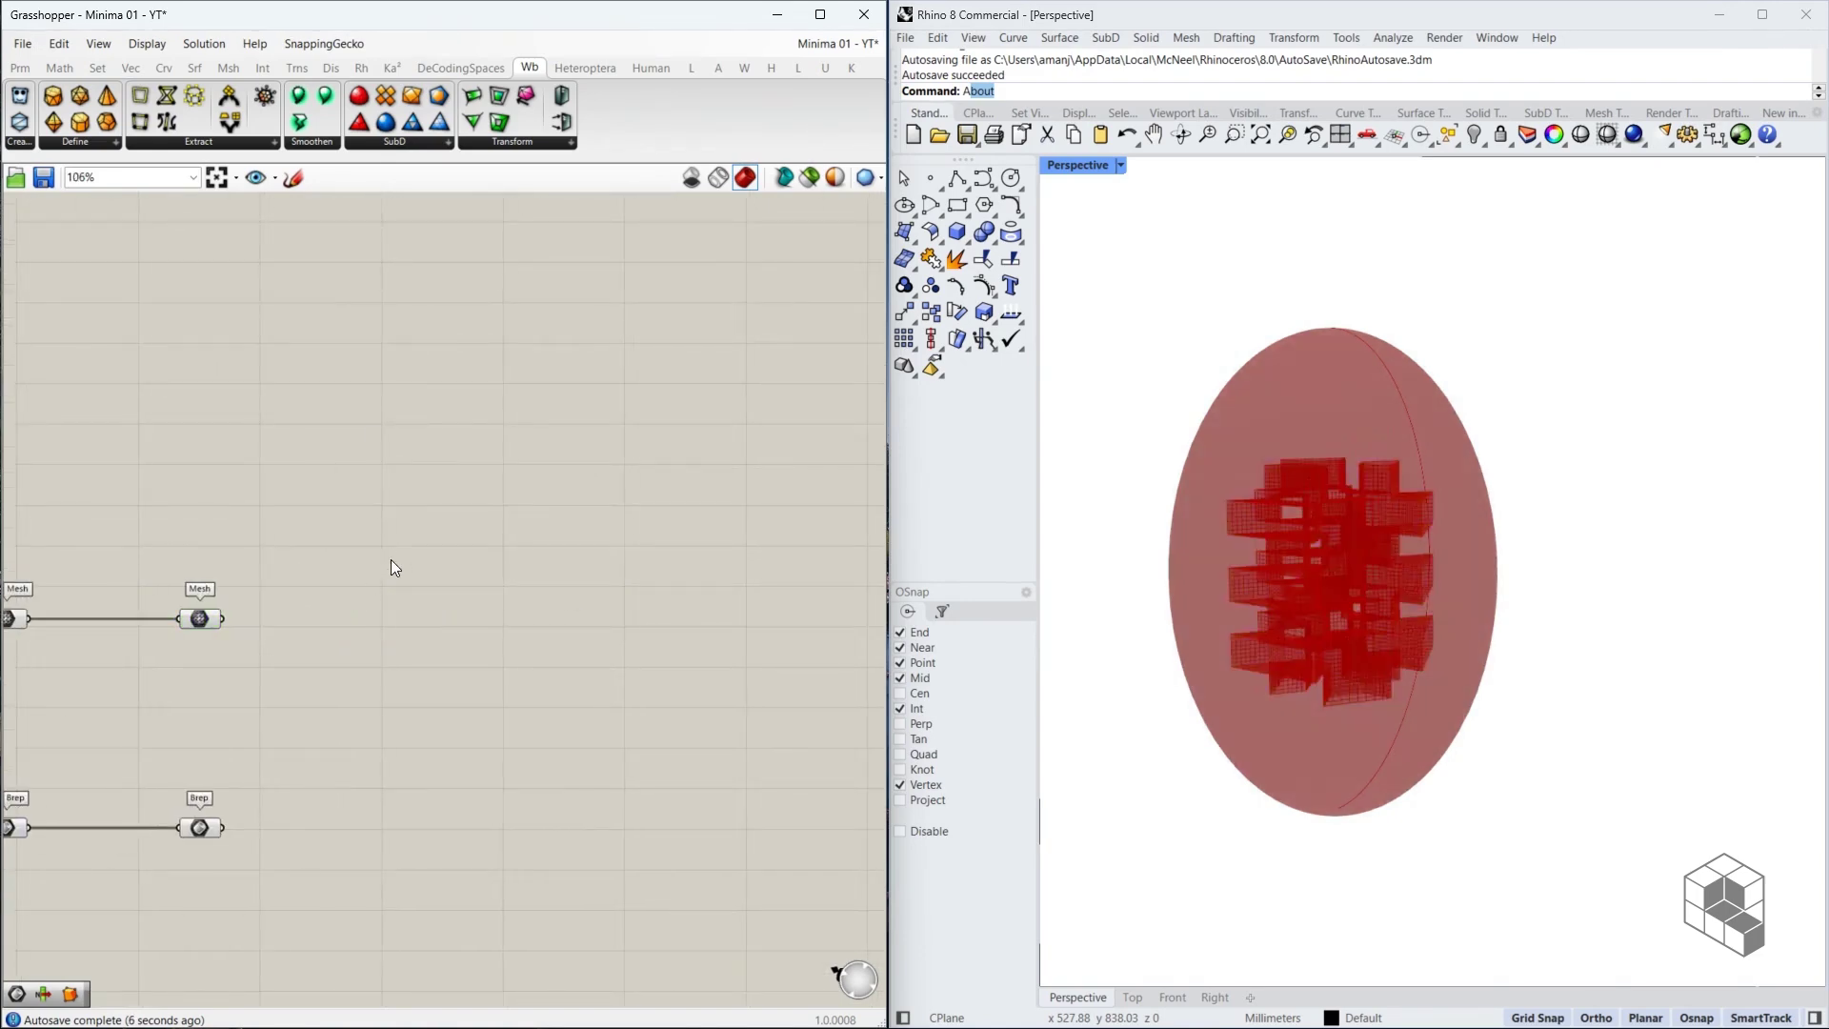
Add Kangaroo's Show and EdgeLengths components, stacked one below the other, in the free area beyond the Mesh parameter
click(388, 64)
mouse_move(720, 142)
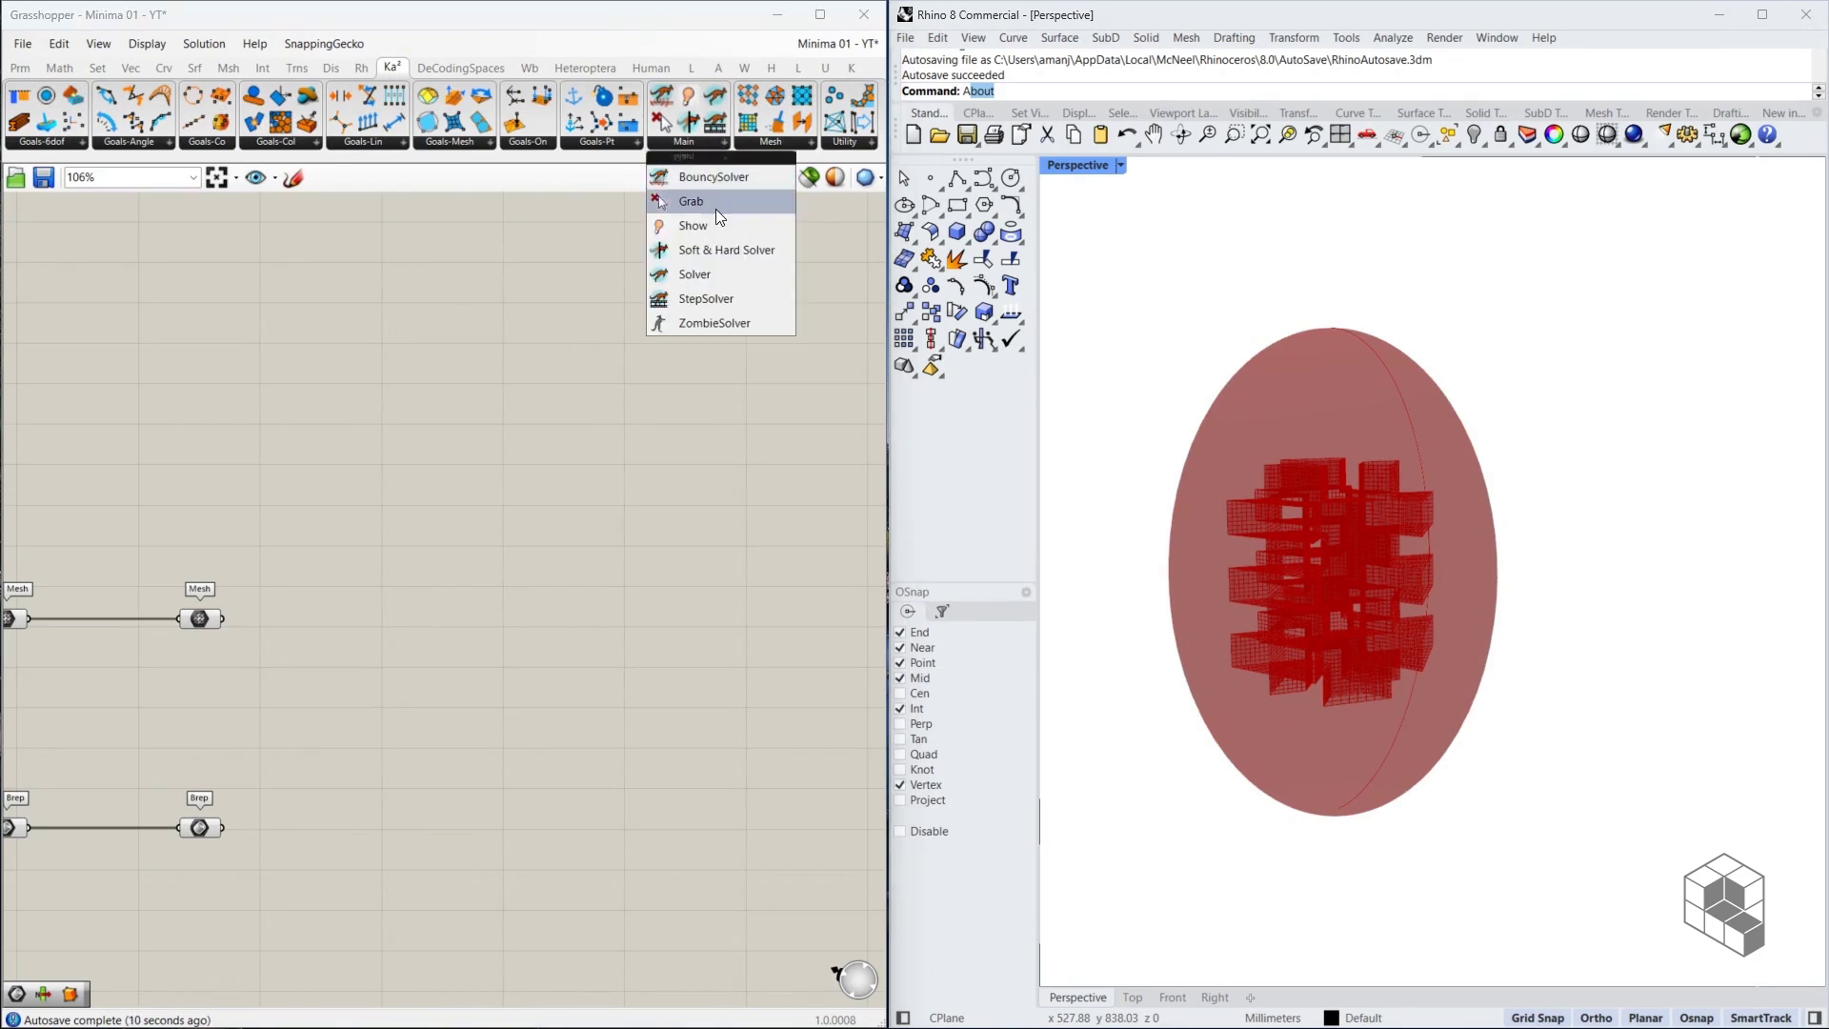
drag(693, 226, 727, 425)
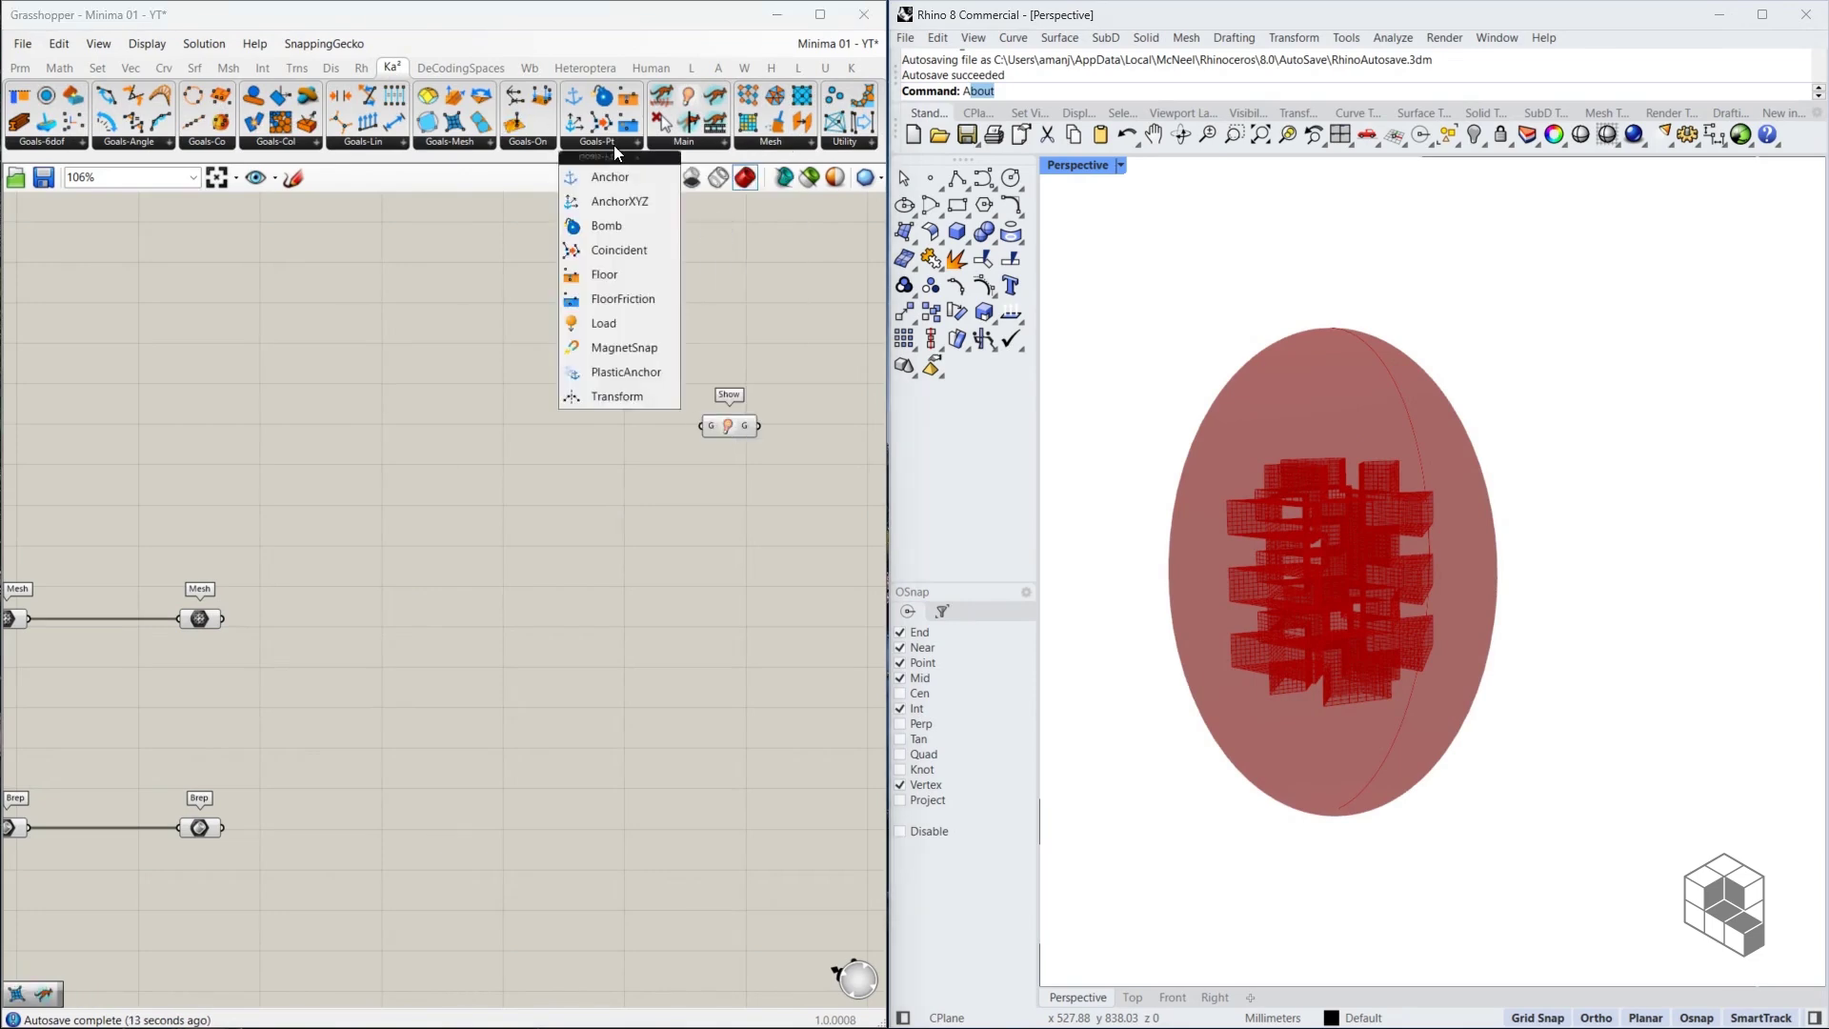
mouse_move(471, 145)
drag(619, 195, 733, 495)
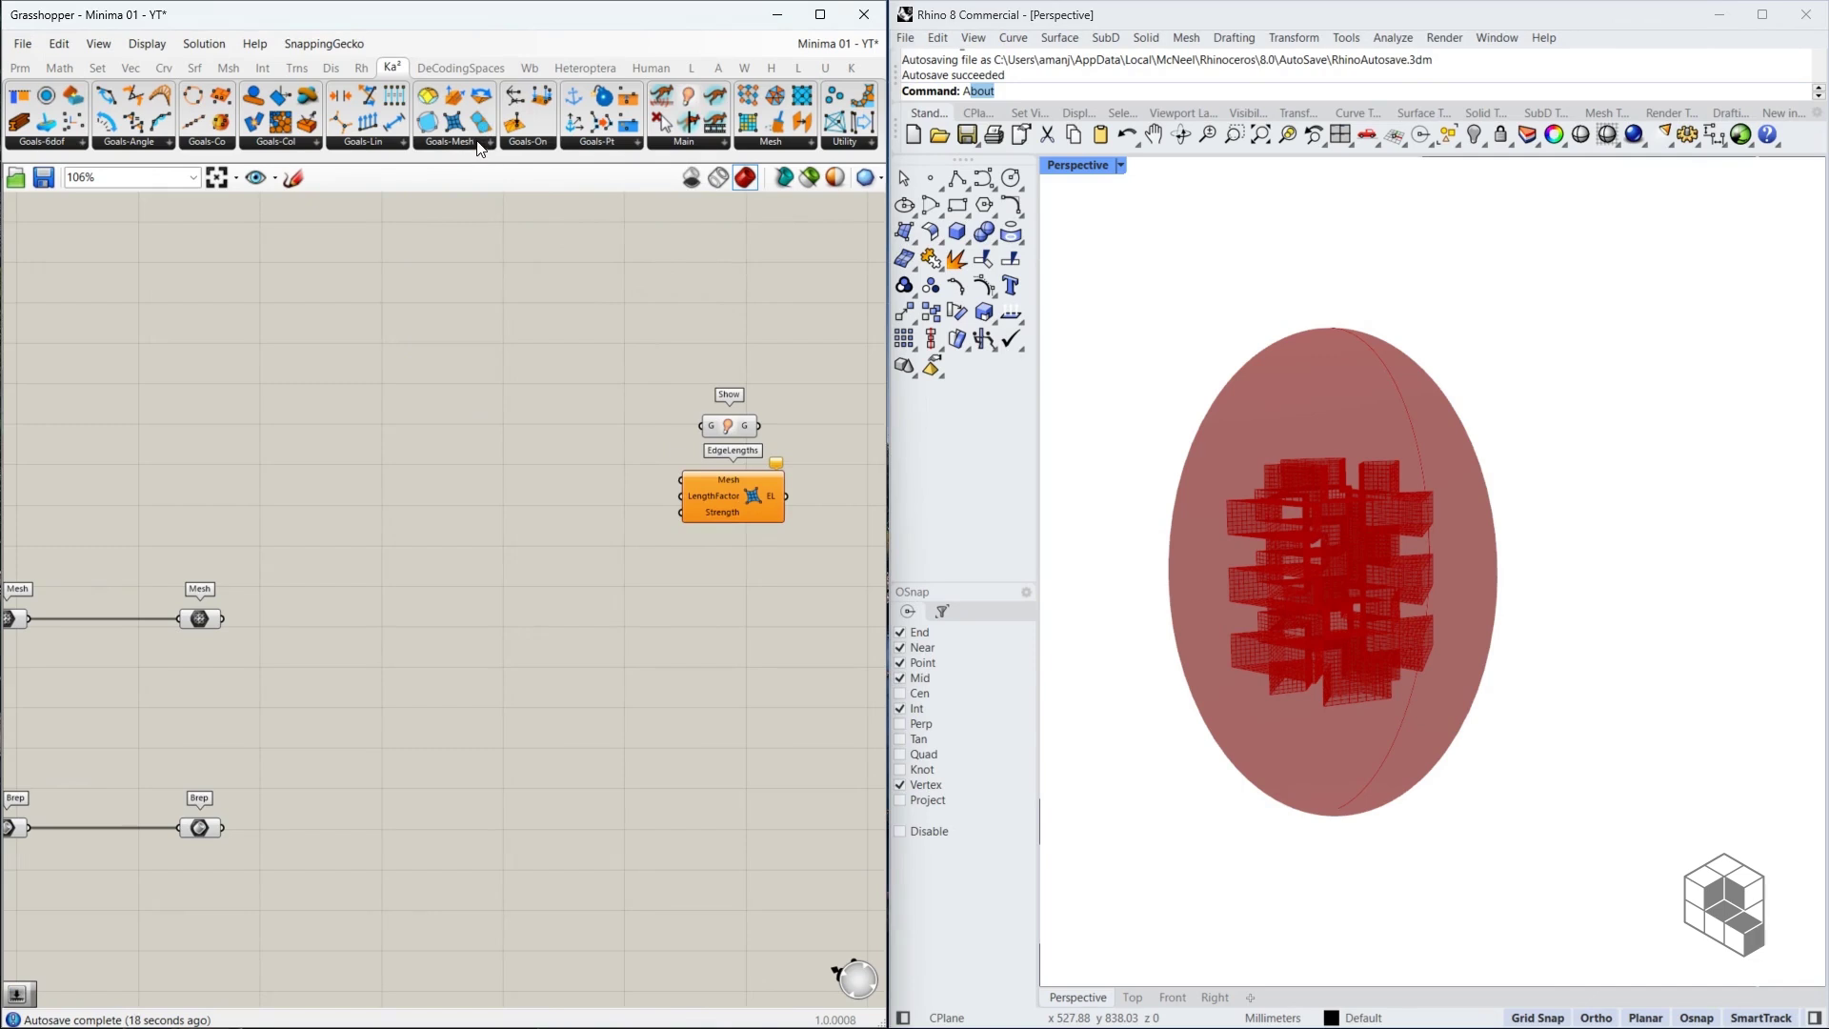
Add the Pressure and Length(Line) goals below the EdgeLengths component
mouse_move(477, 141)
drag(611, 300, 733, 576)
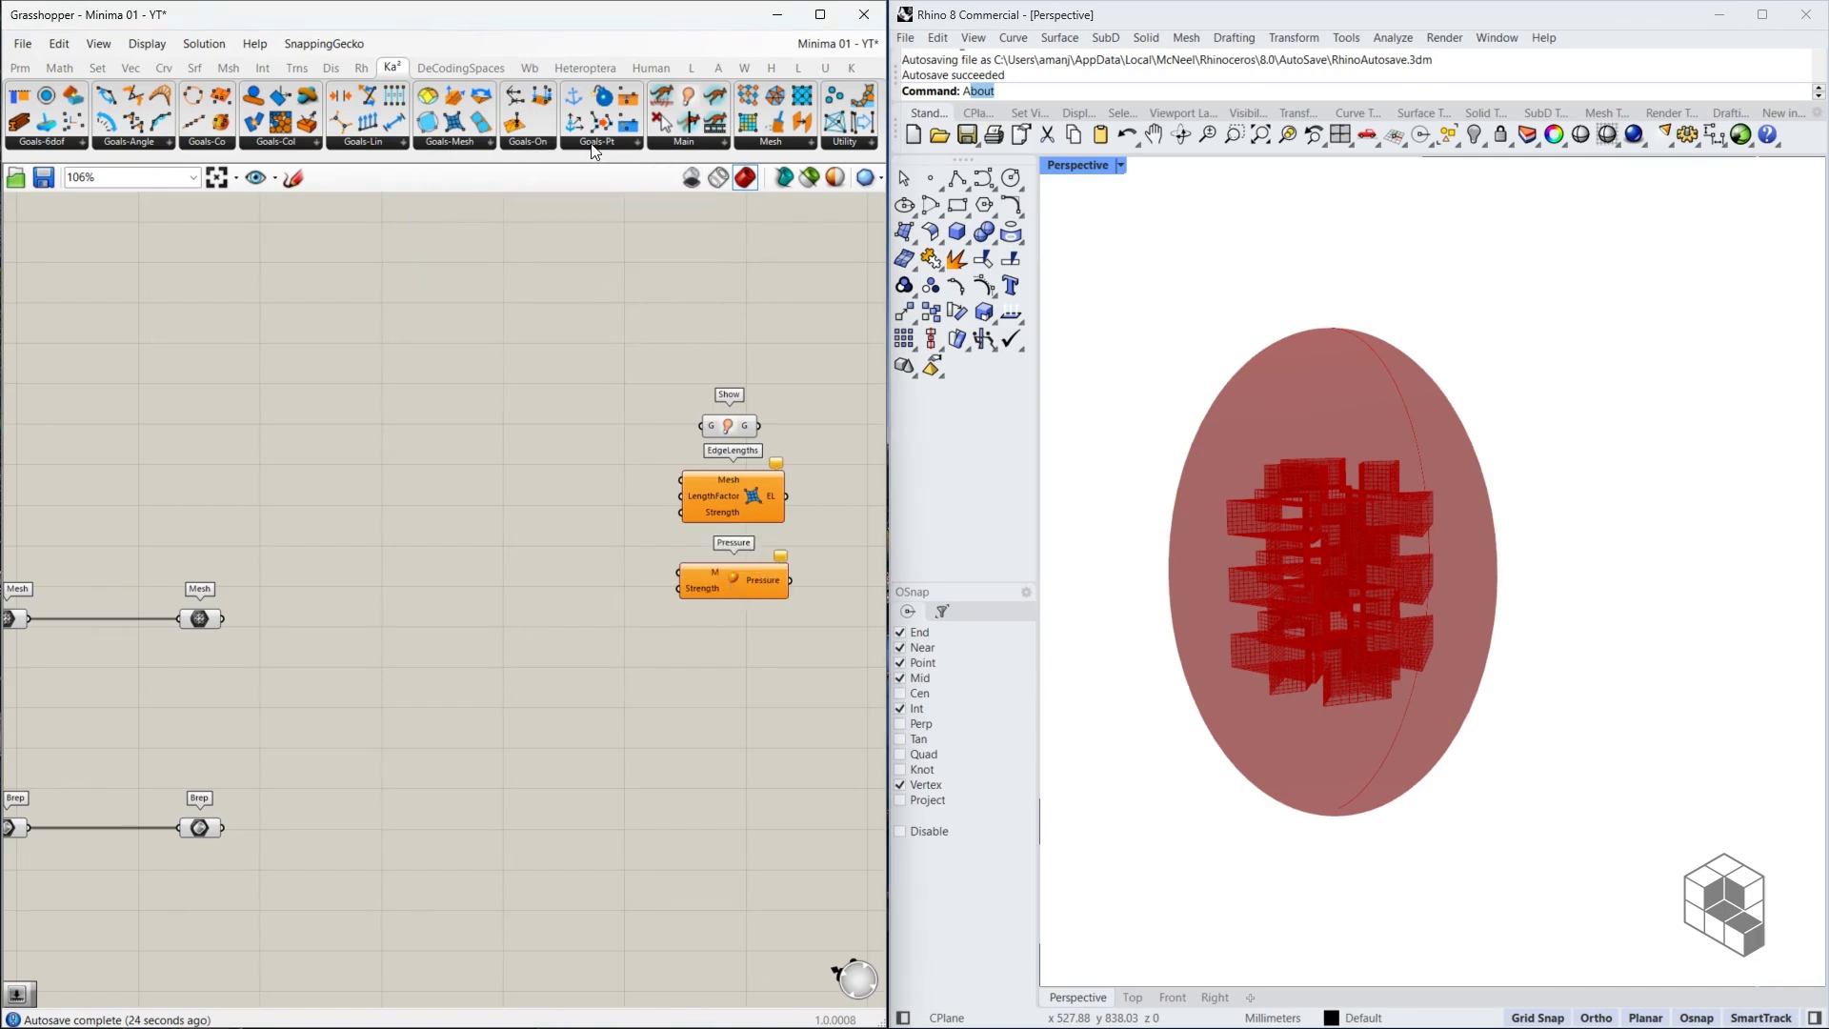
mouse_move(379, 143)
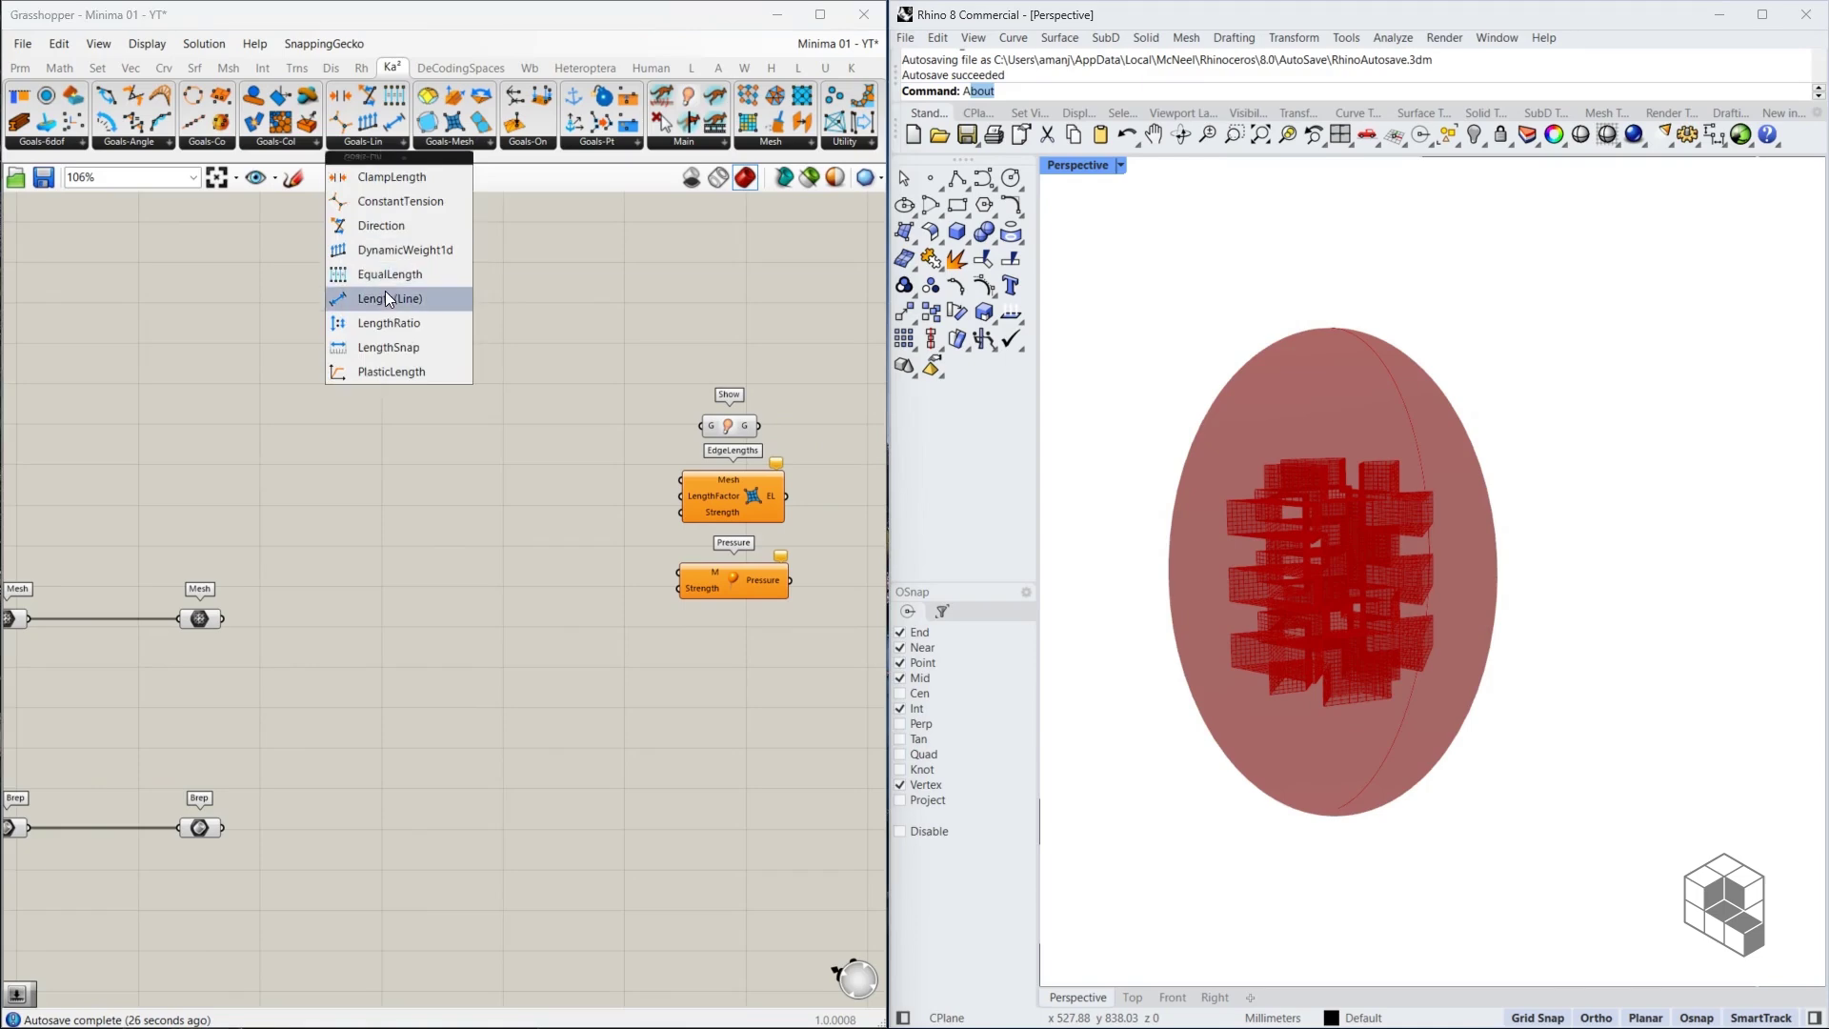
drag(385, 305, 759, 672)
Add Kangaroo's Angle goal below the Length(Line) component
mouse_move(364, 139)
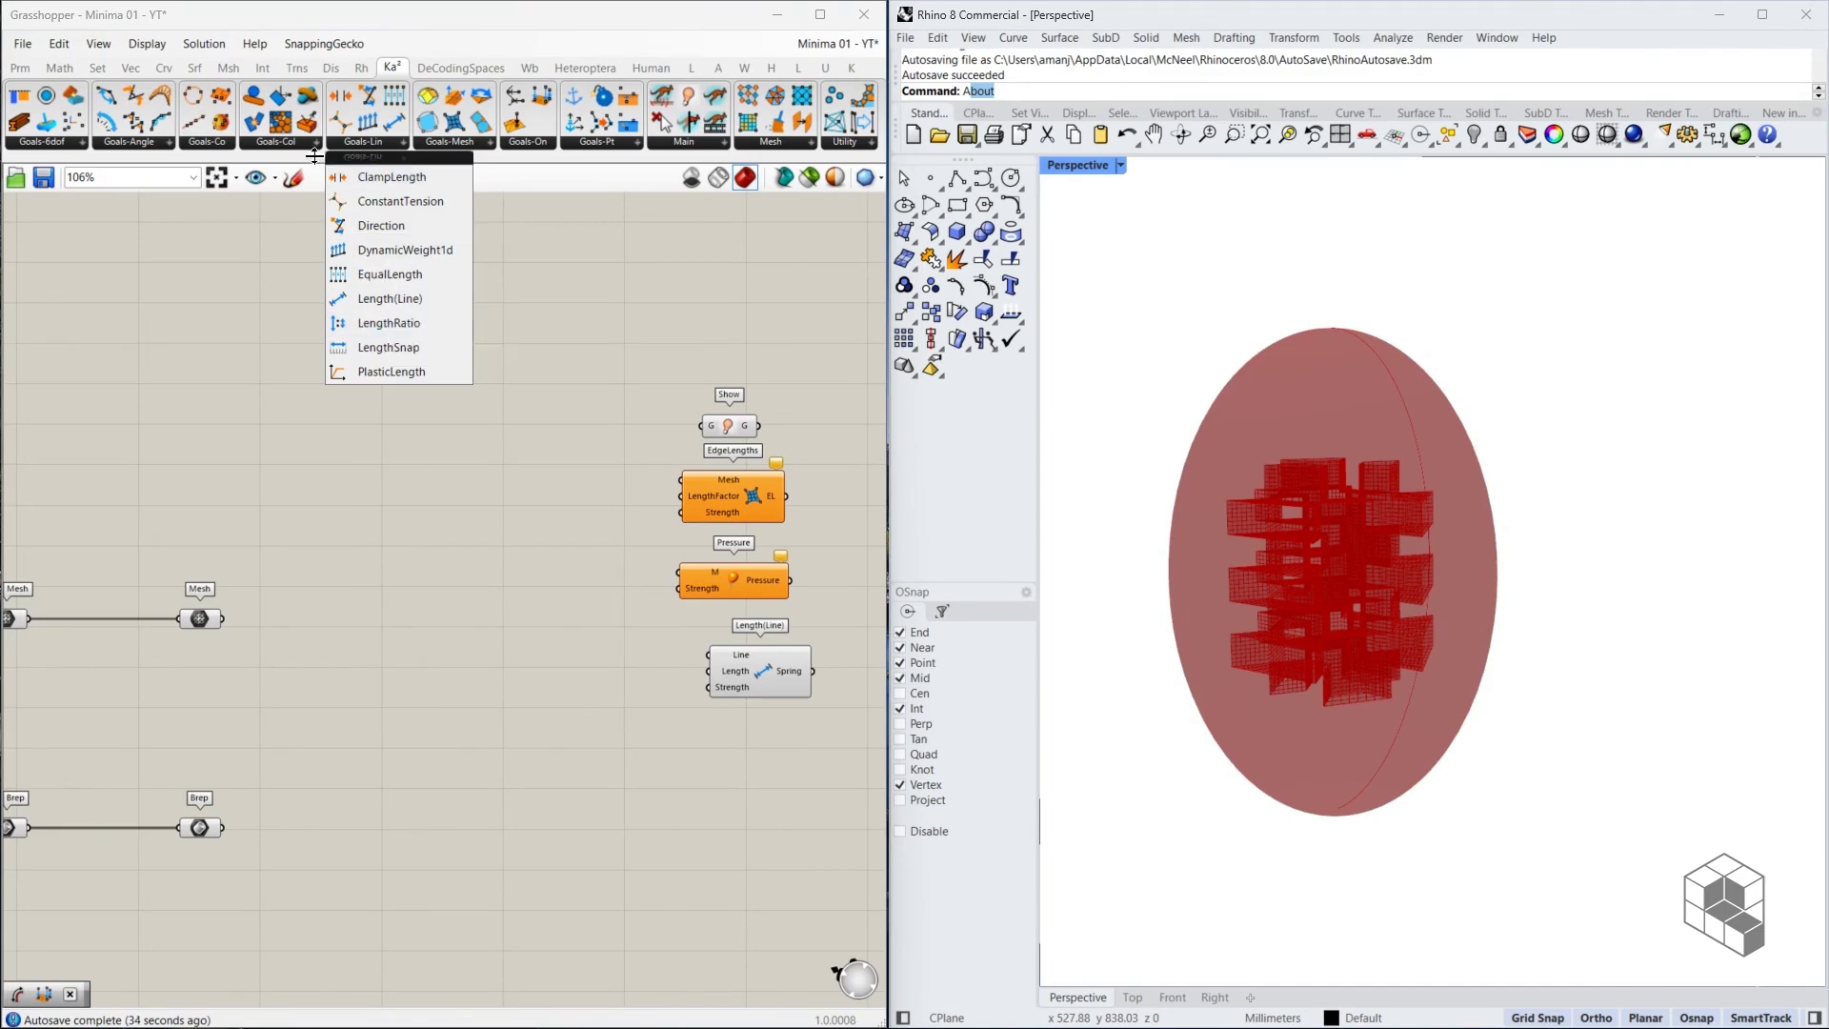
mouse_move(145, 148)
drag(138, 176, 753, 747)
right_drag(759, 807, 672, 695)
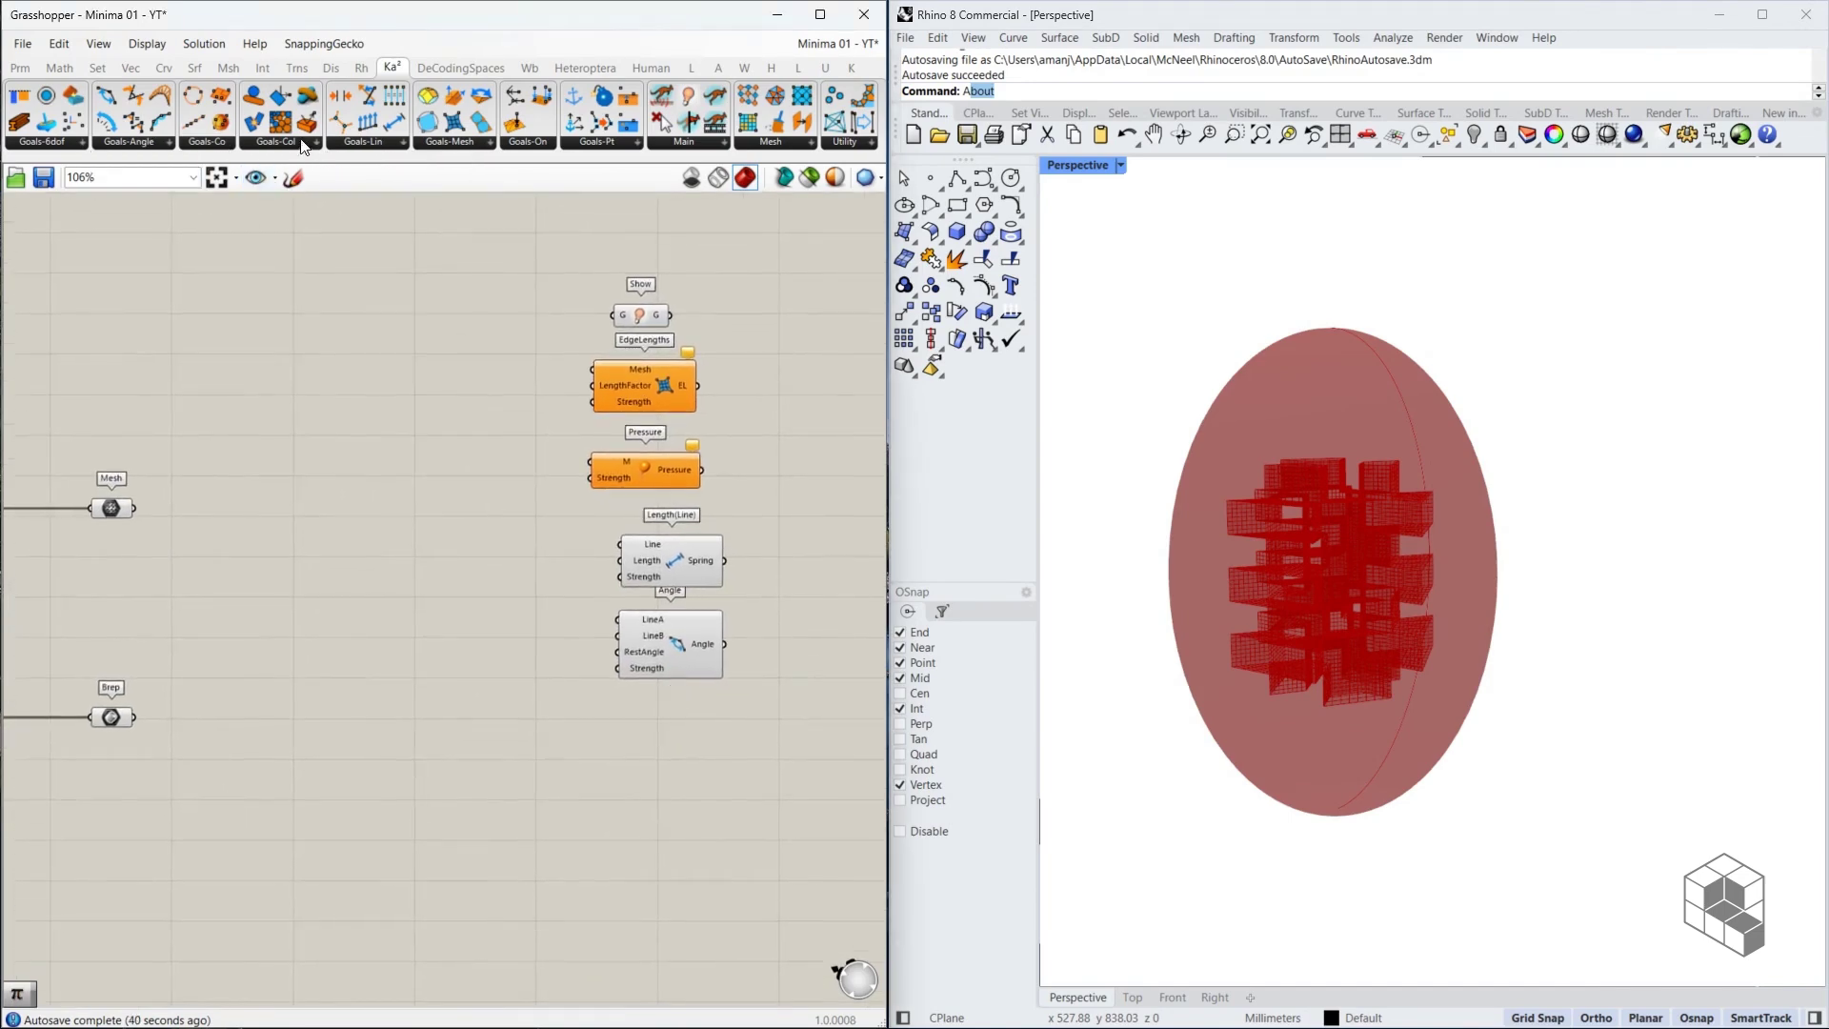
Add a SphereCollide goal below Angle and align the whole stack of goal components by their right edges
click(276, 141)
drag(322, 328, 678, 745)
drag(728, 286, 644, 790)
click(666, 781)
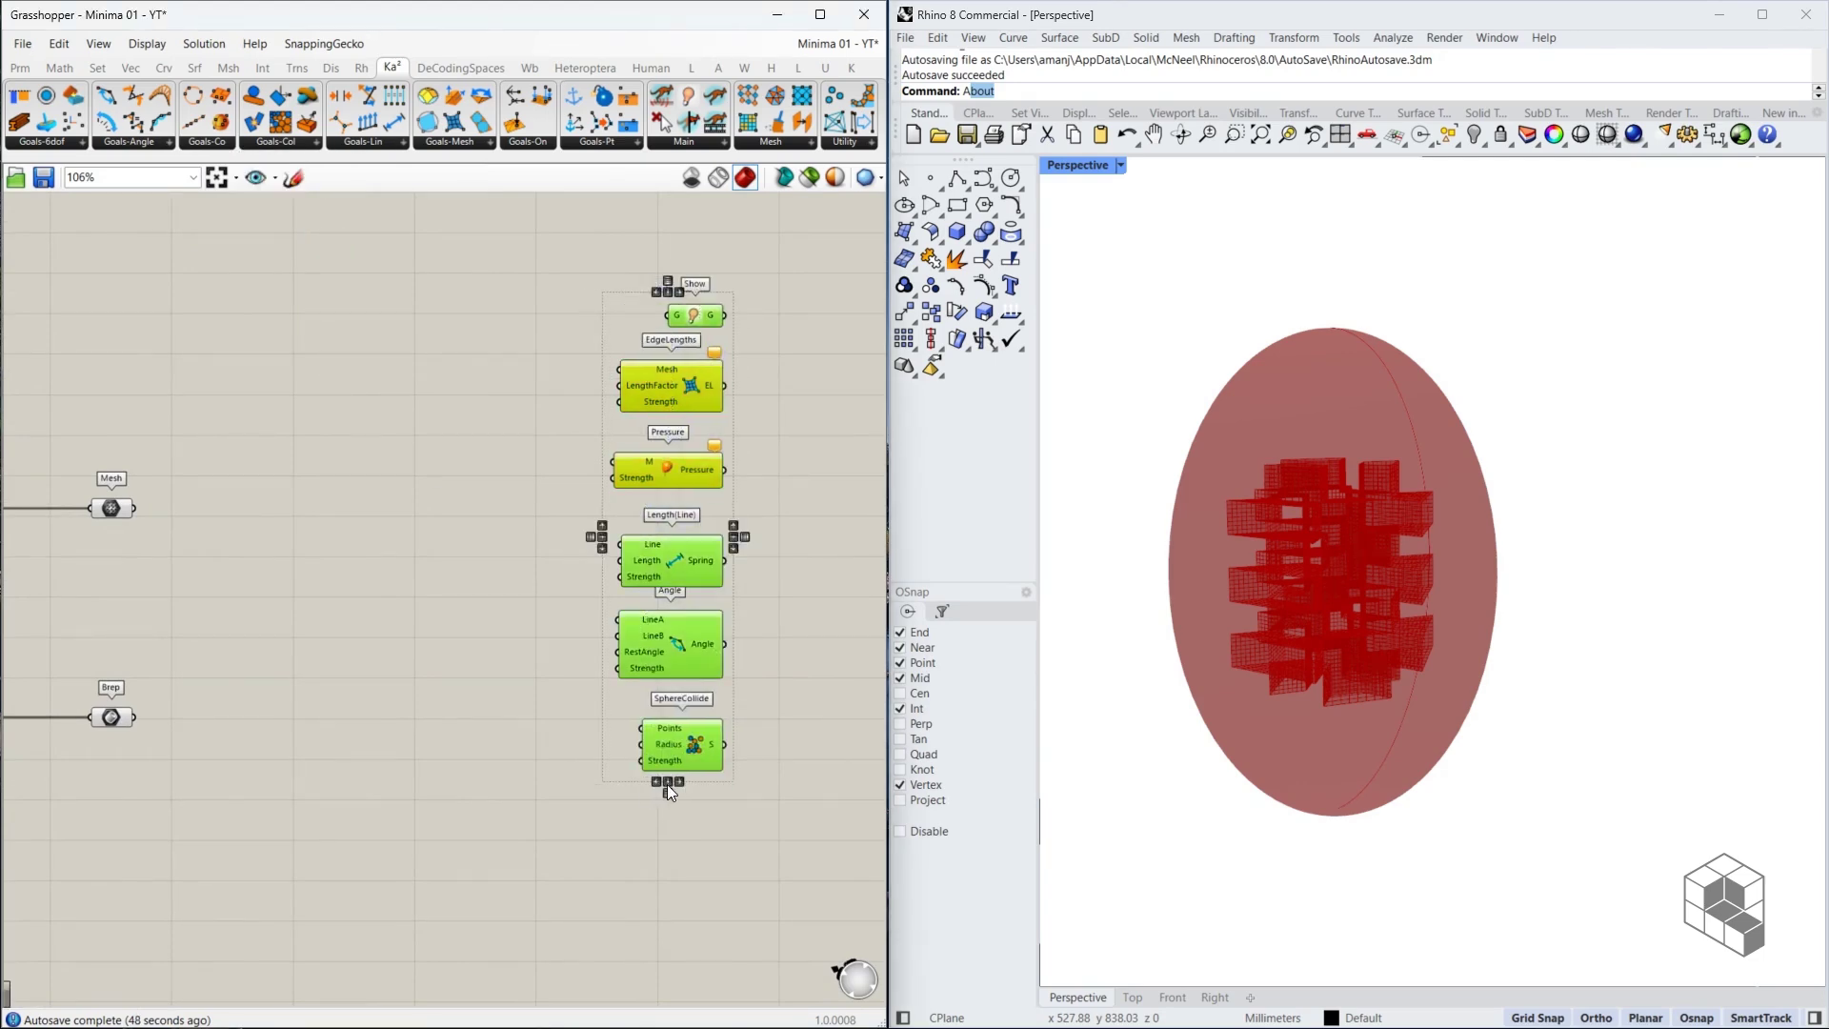
Add an OnMesh goal at the end of the goal stack, below SphereCollide
click(527, 141)
drag(562, 204, 680, 855)
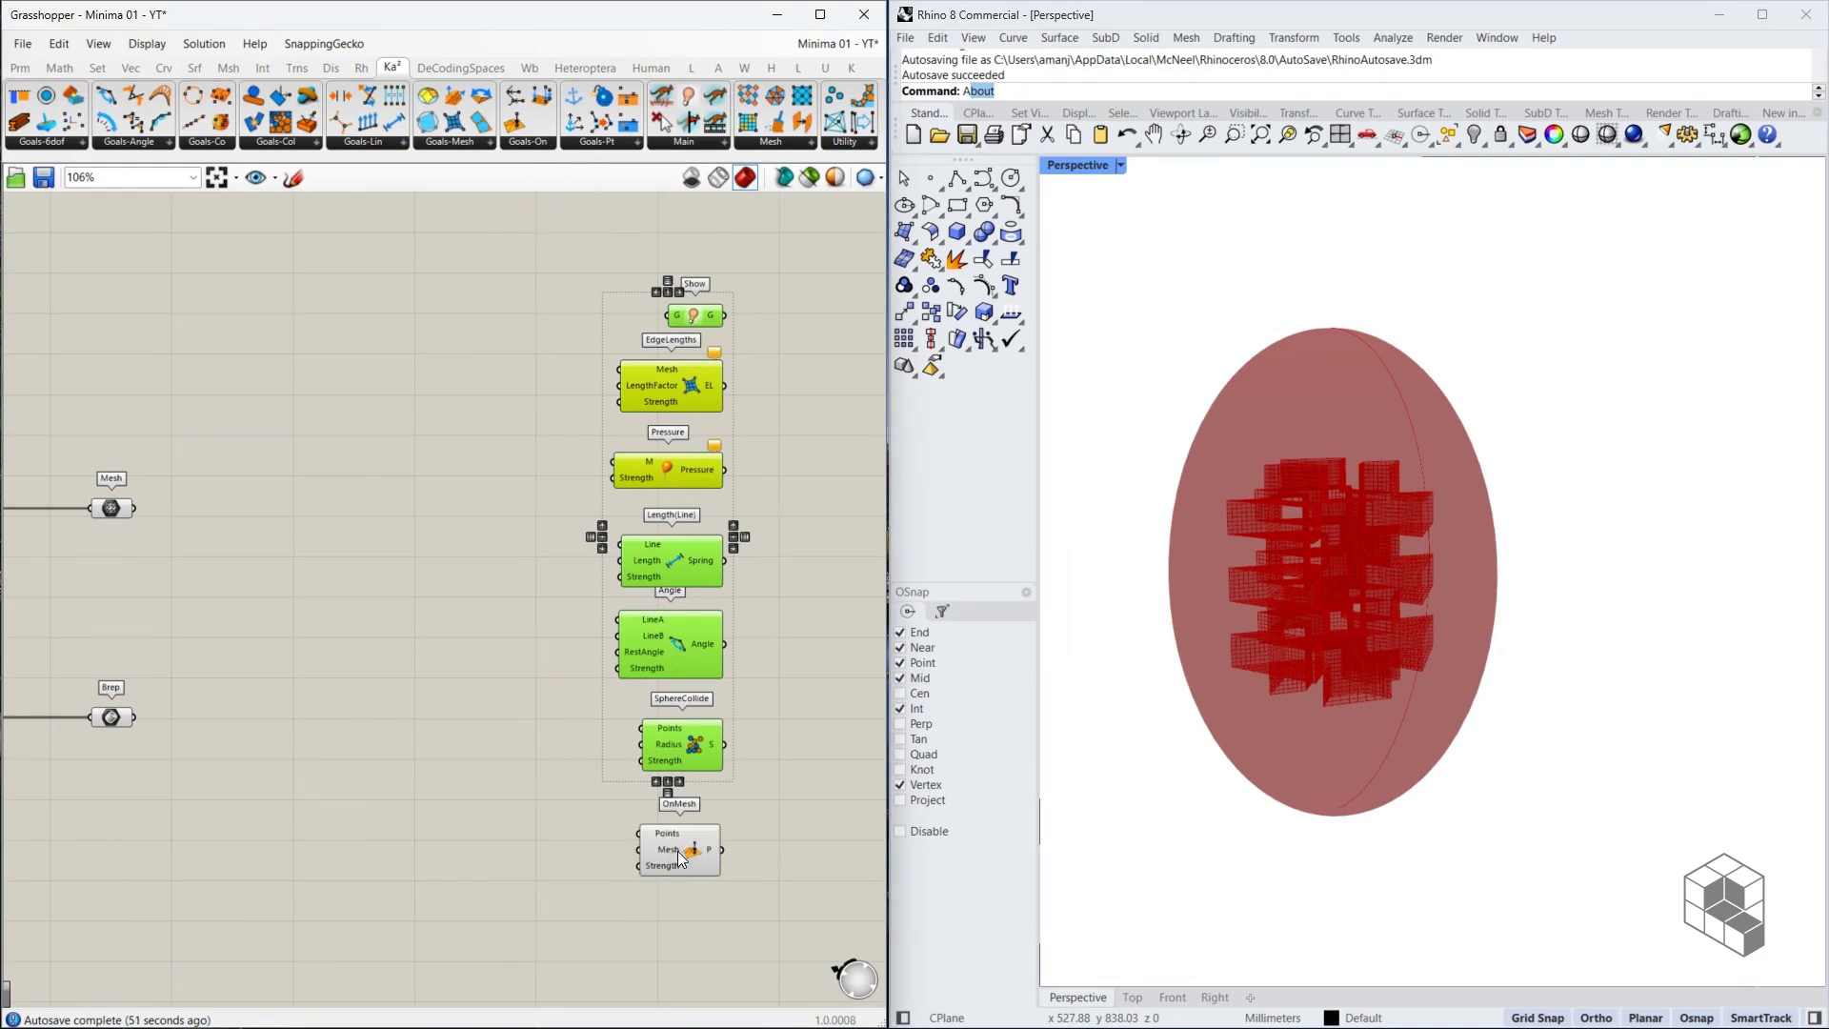
click(774, 467)
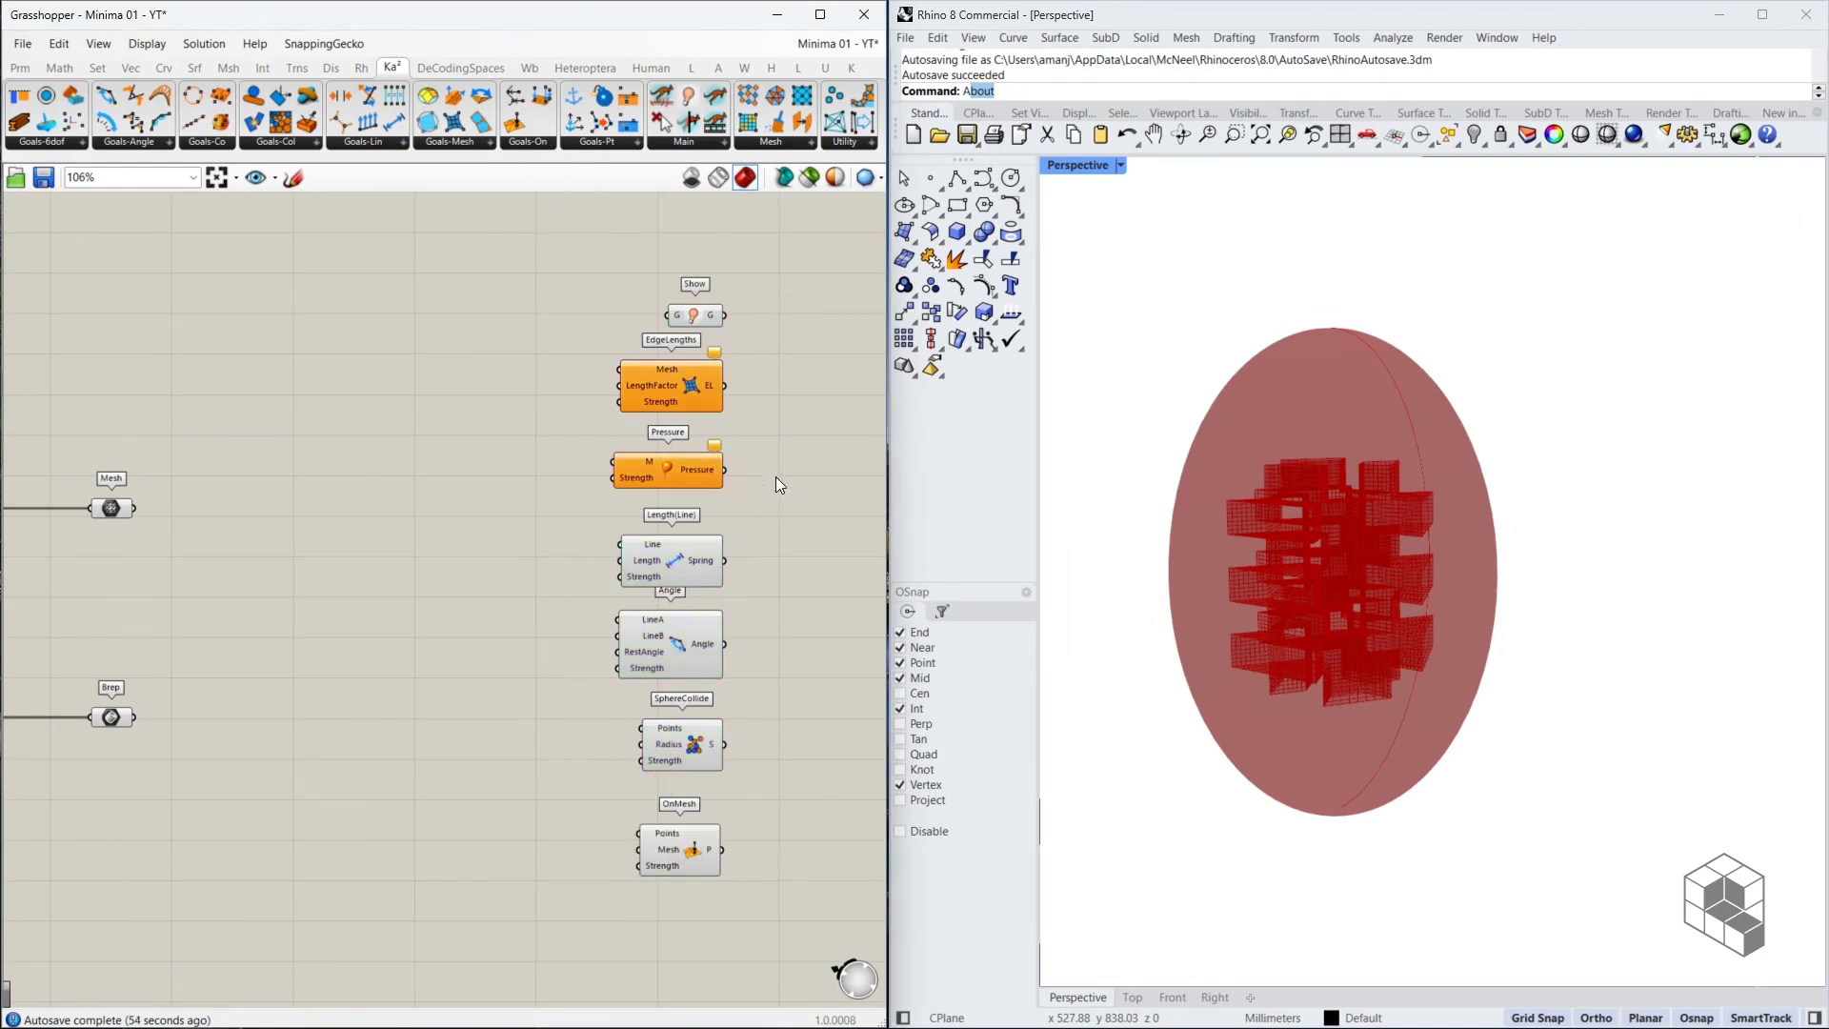
Examine the Show and EdgeLengths goals alongside the tower mesh and its edges in the Rhino viewport
right_drag(710, 444, 375, 461)
scroll(352, 400, up, 4)
click(404, 282)
scroll(1263, 518, up, 3)
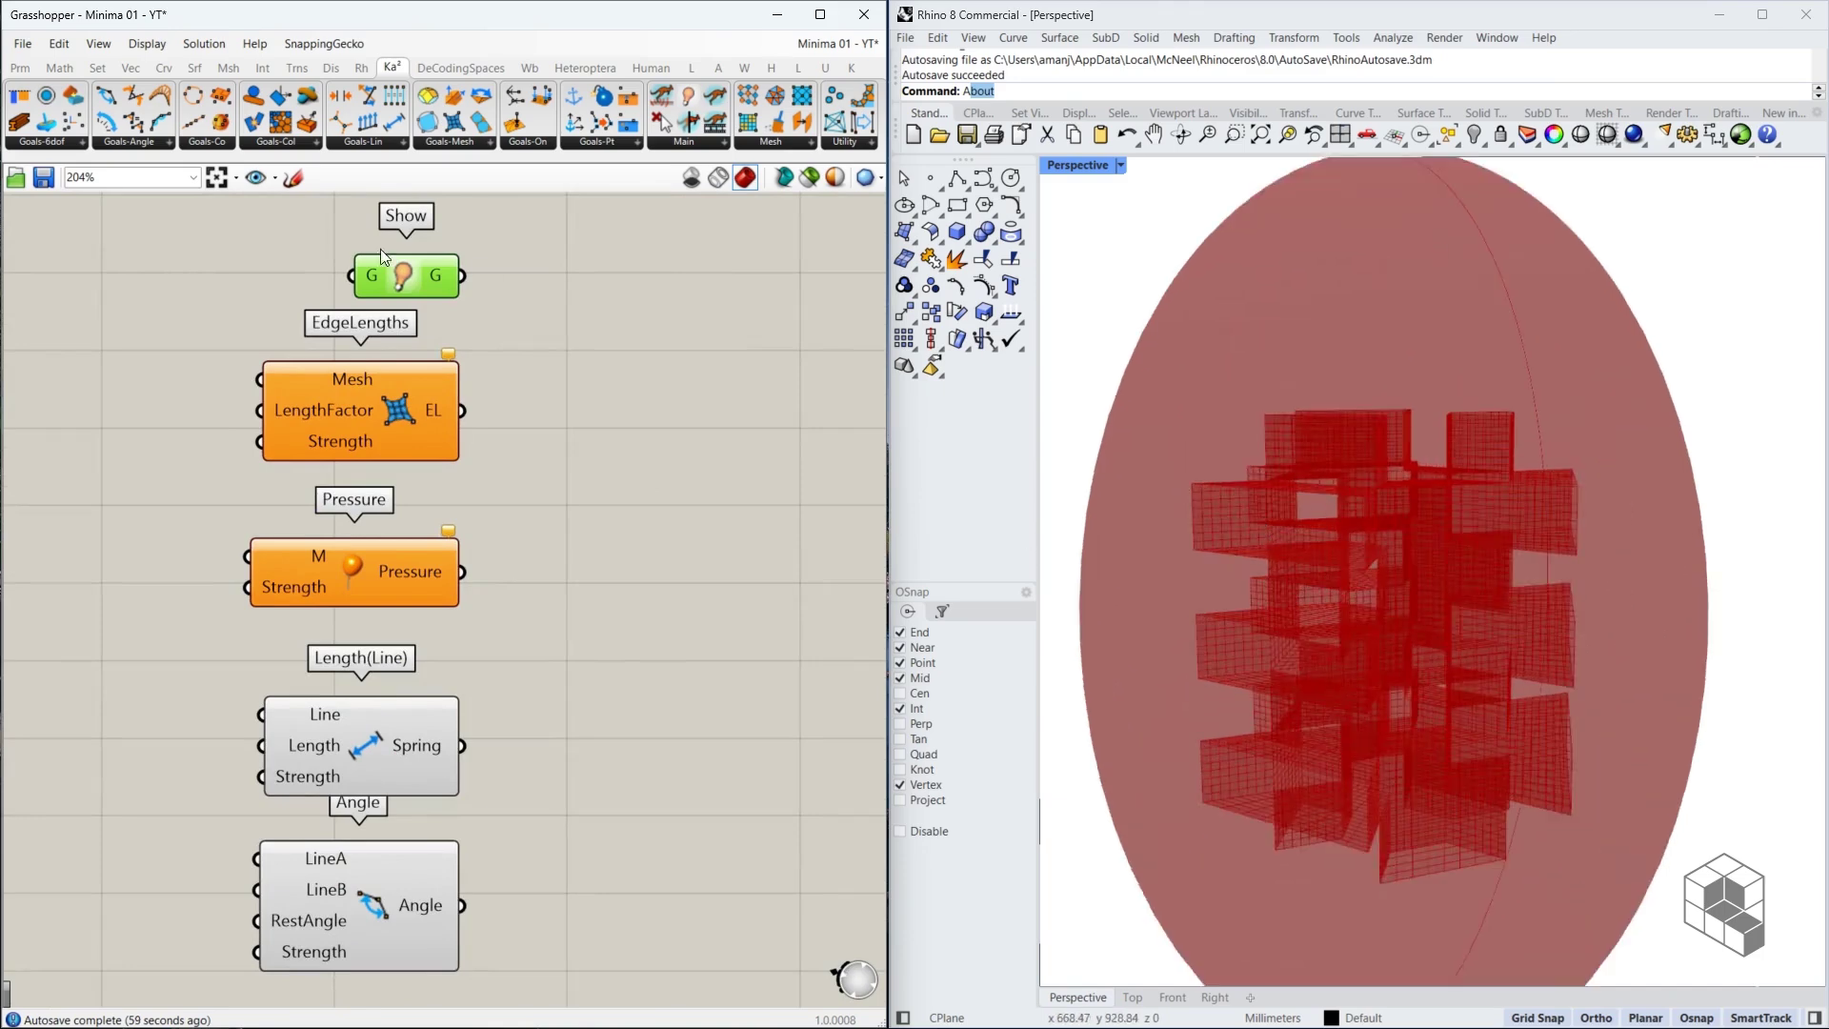
scroll(1600, 489, down, 5)
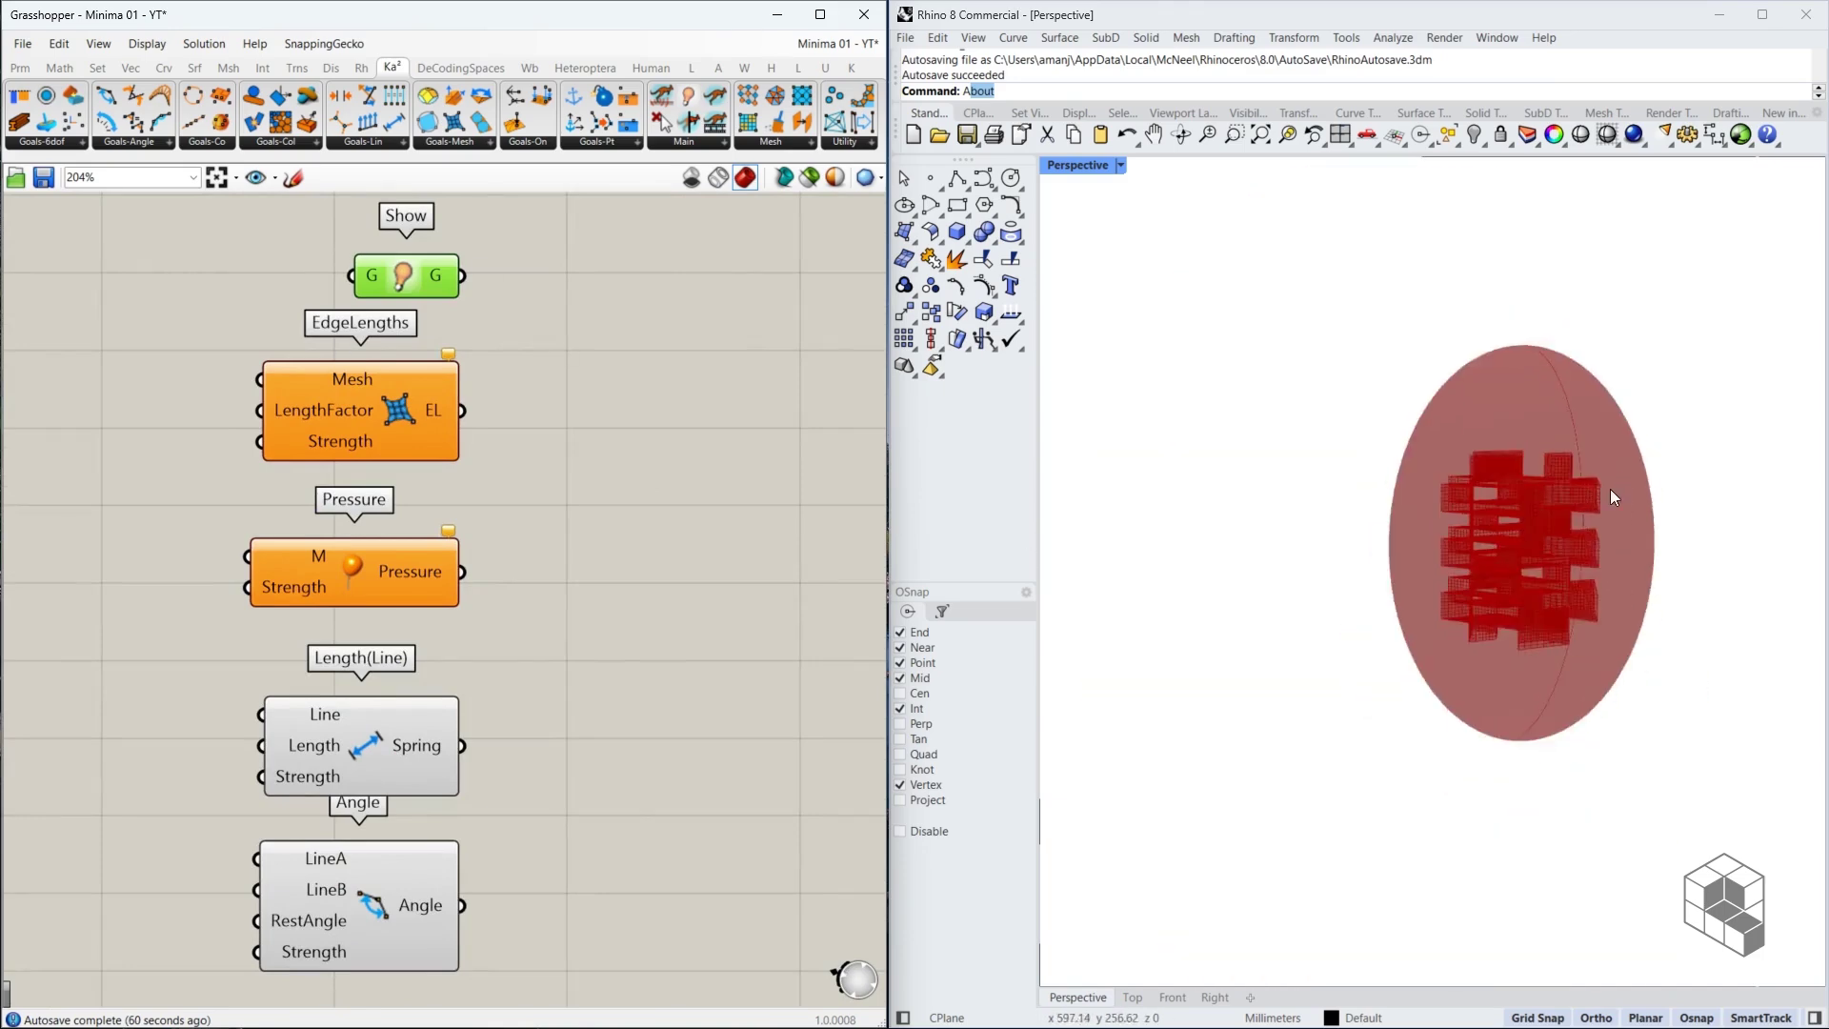
scroll(1610, 493, up, 5)
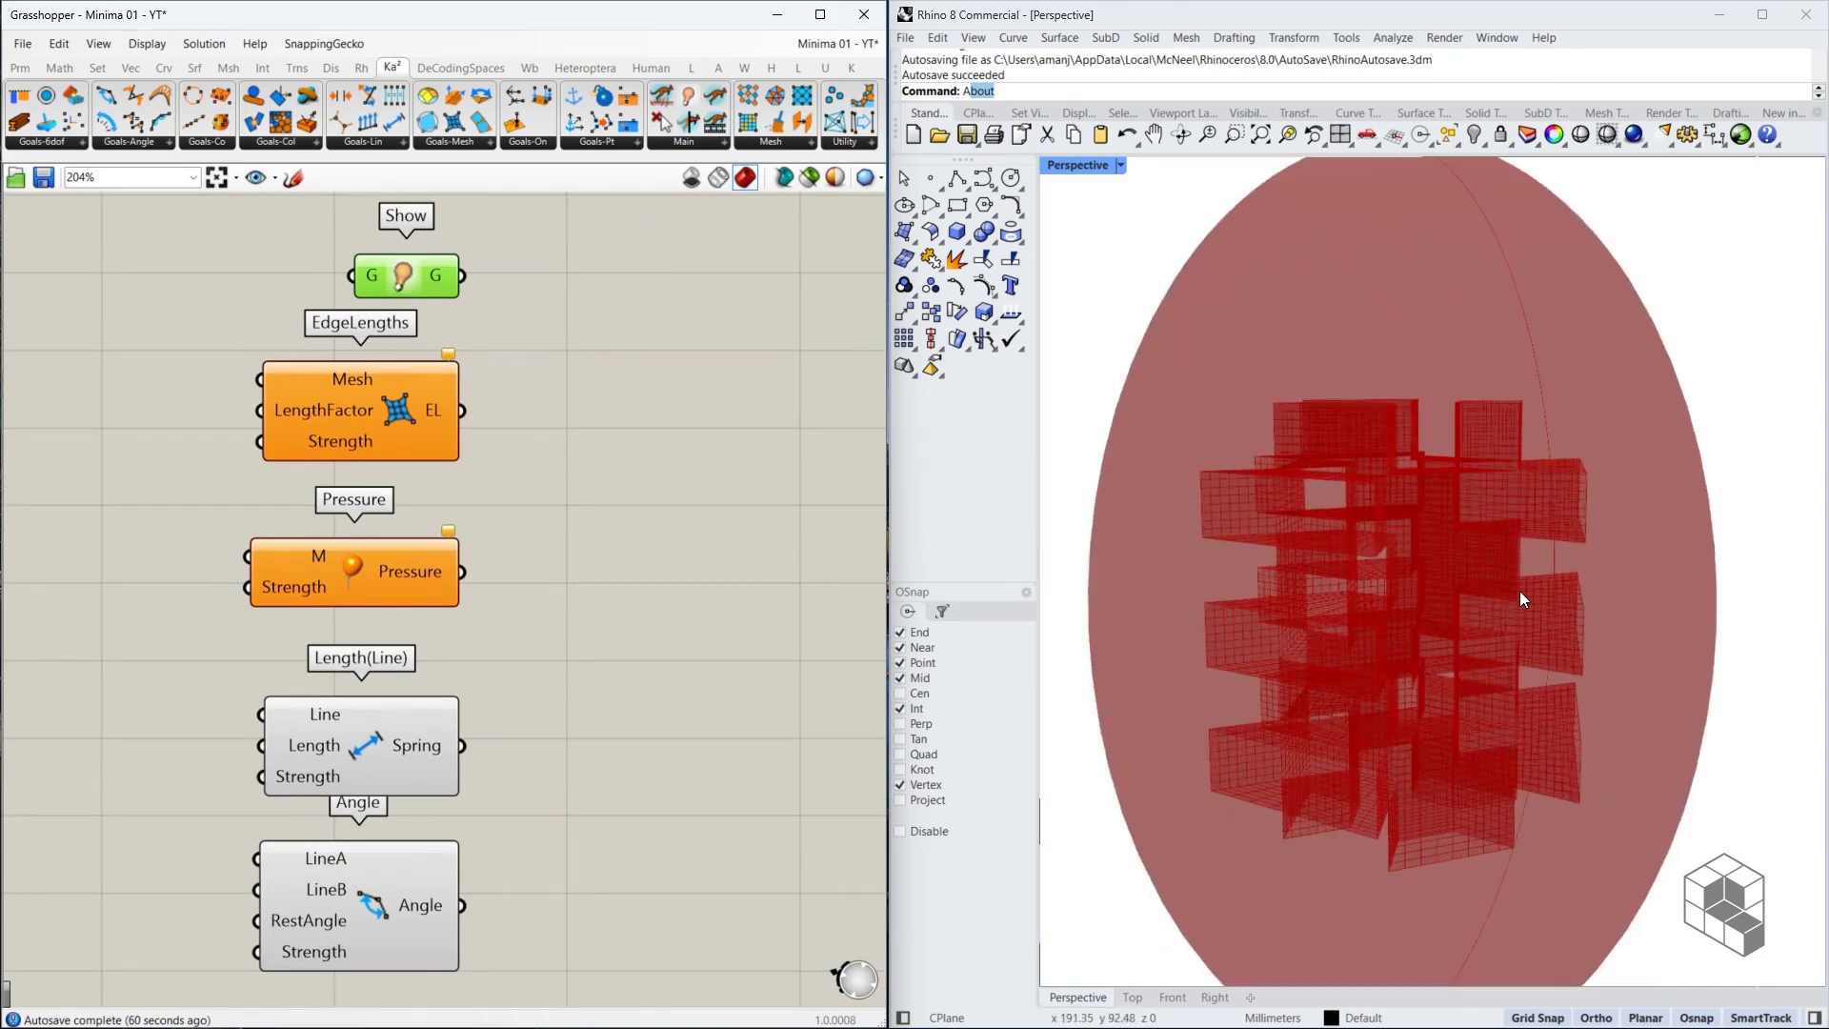
click(393, 408)
scroll(1286, 473, up, 5)
scroll(486, 484, down, 8)
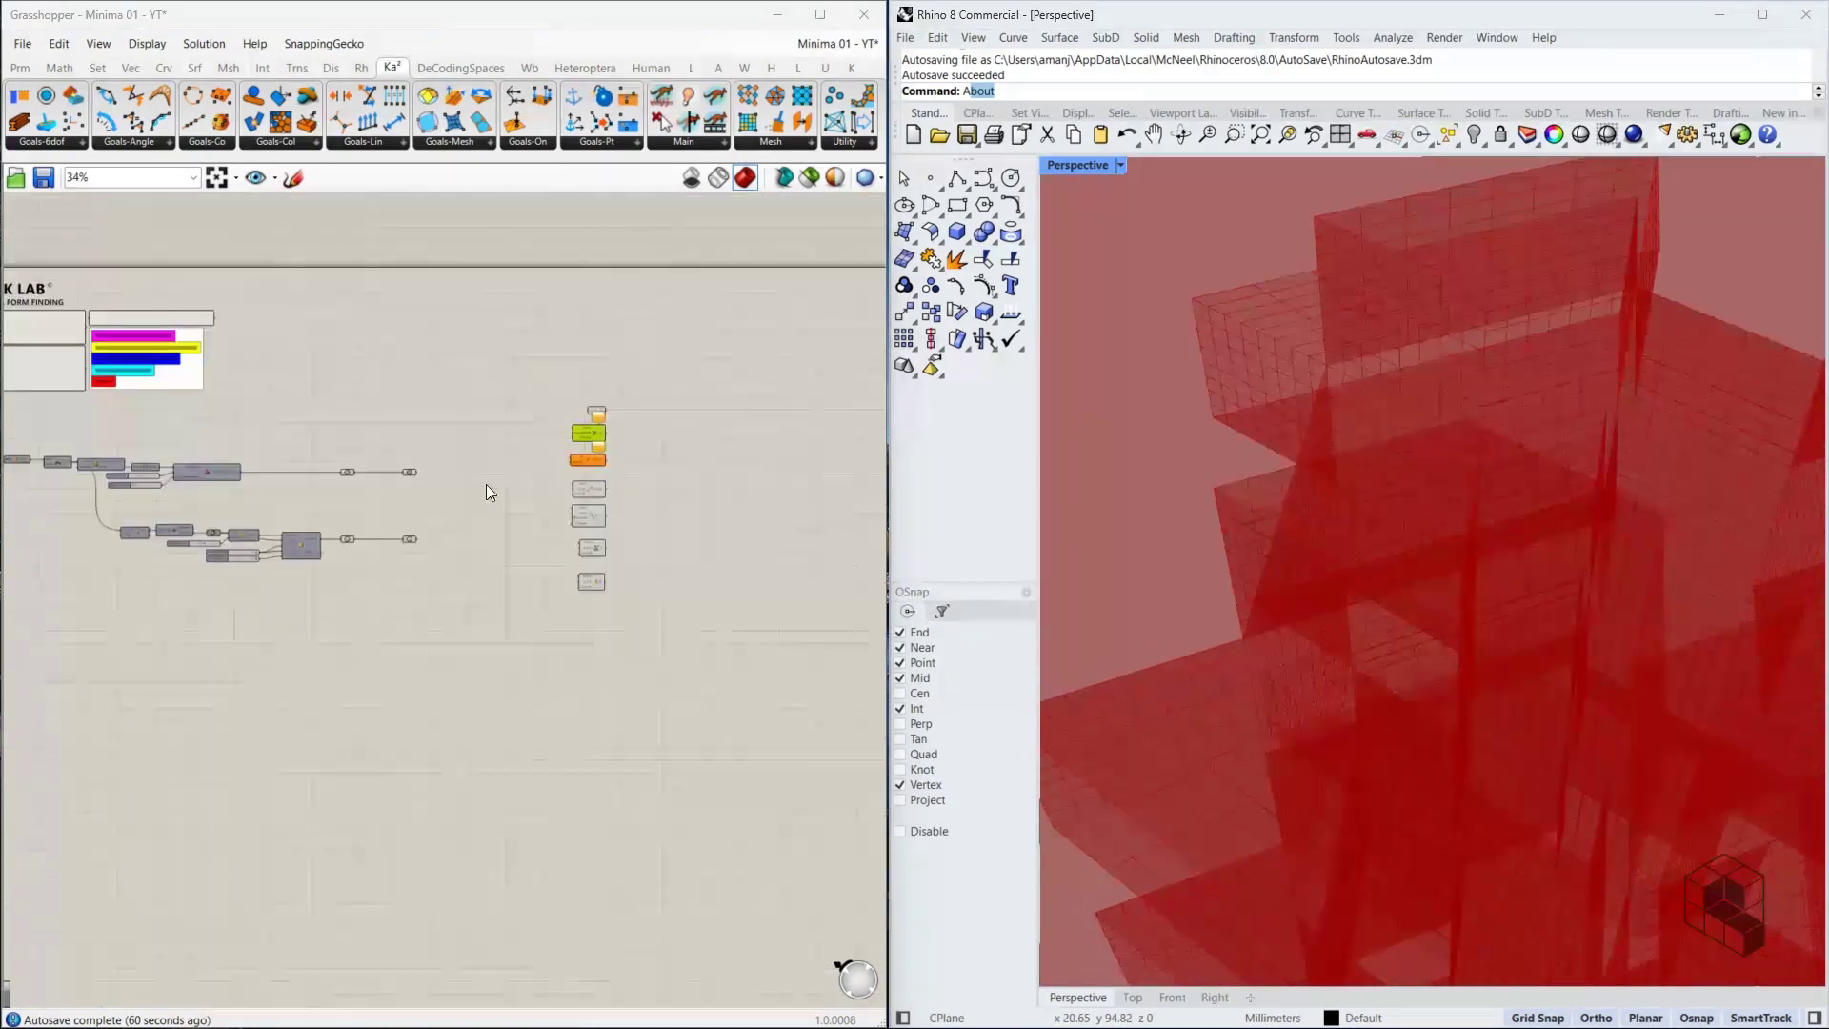
Turn off the preview of both Brep parameters so only the tower mesh is displayed
scroll(370, 525, up, 3)
drag(506, 523, 315, 625)
middle_click(483, 645)
click(535, 591)
scroll(1330, 408, down, 5)
scroll(1426, 387, up, 3)
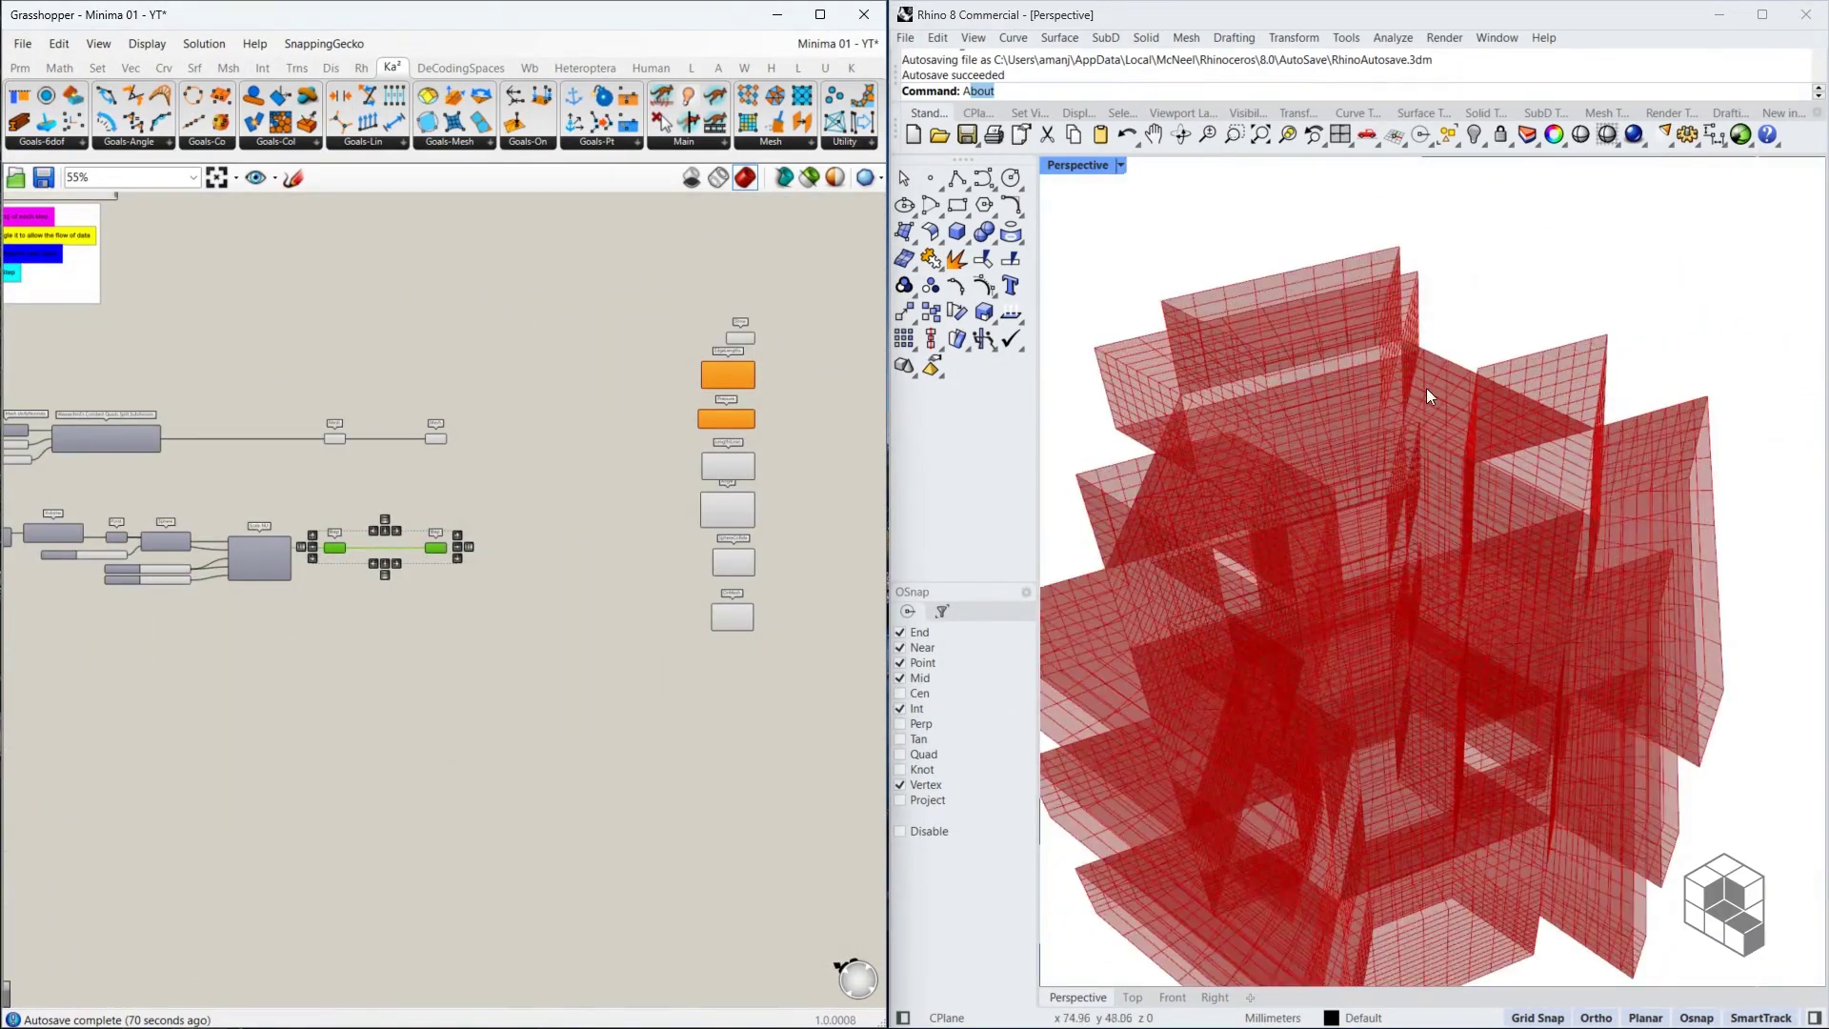
Examine the mesh faces and upper edges in the viewport in relation to the Pressure and Length(Line) goals
scroll(1426, 387, up, 5)
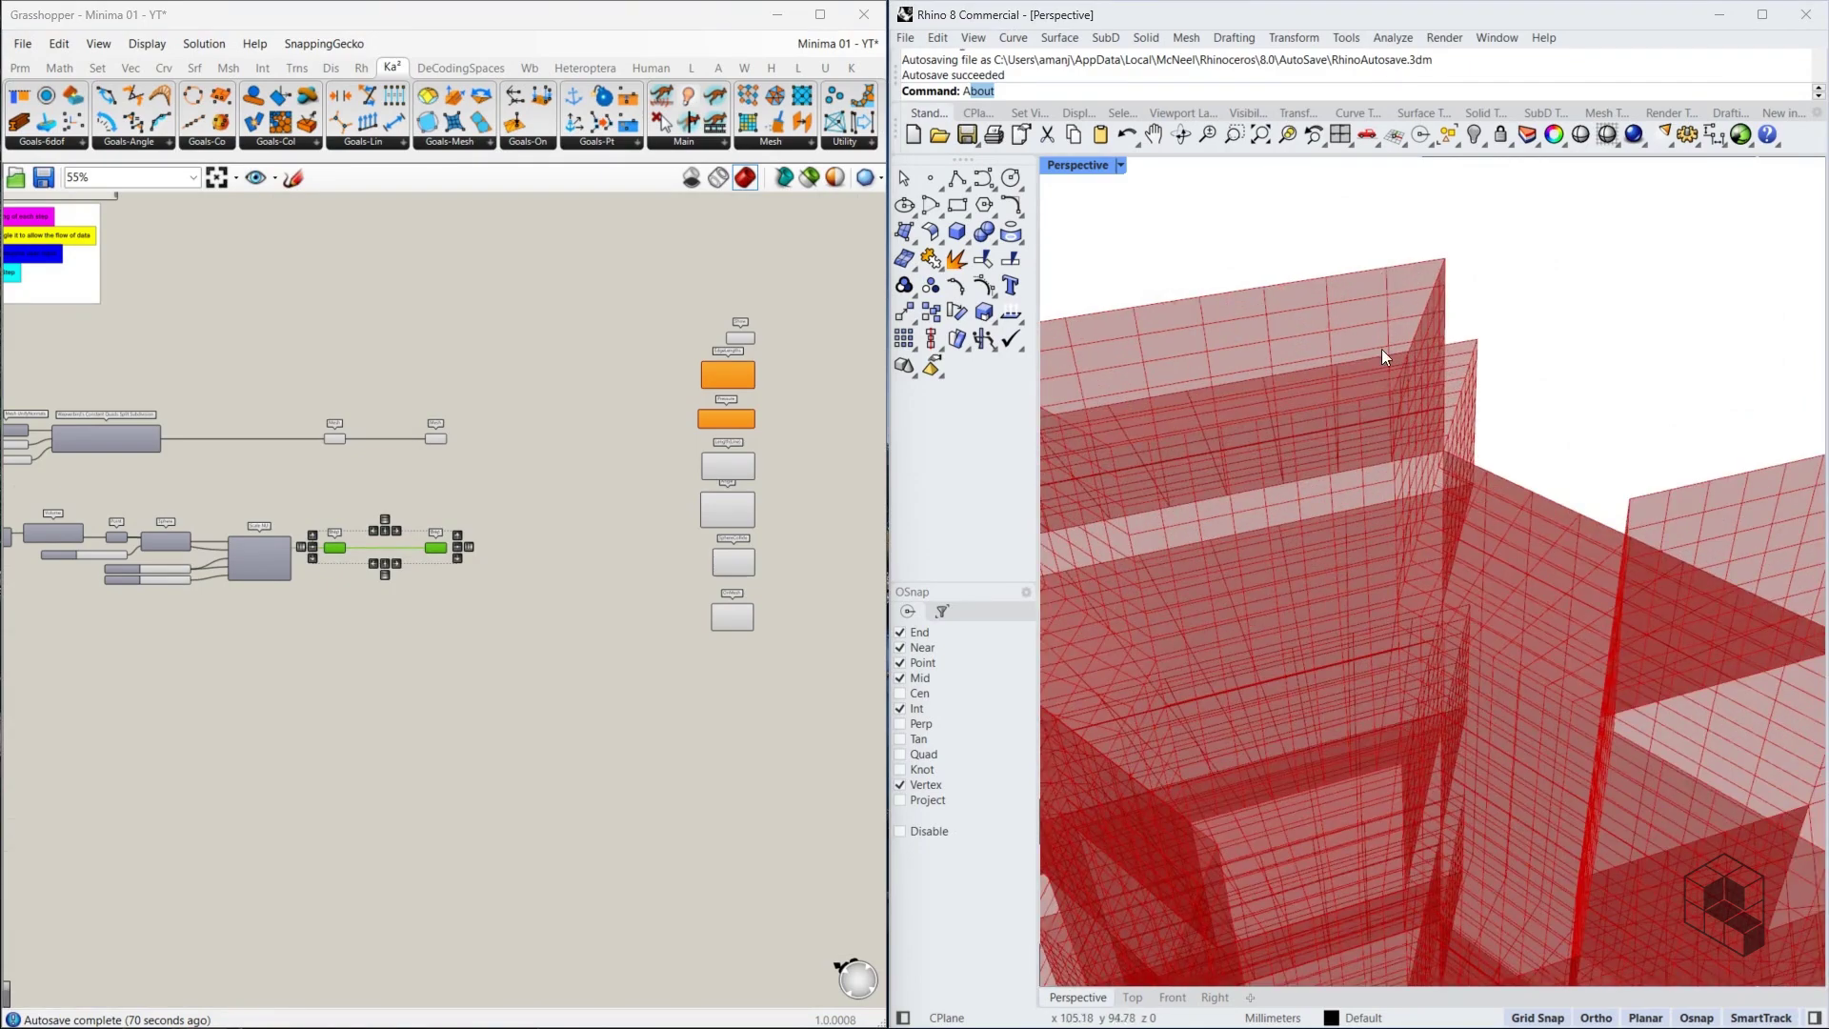
scroll(1386, 367, down, 3)
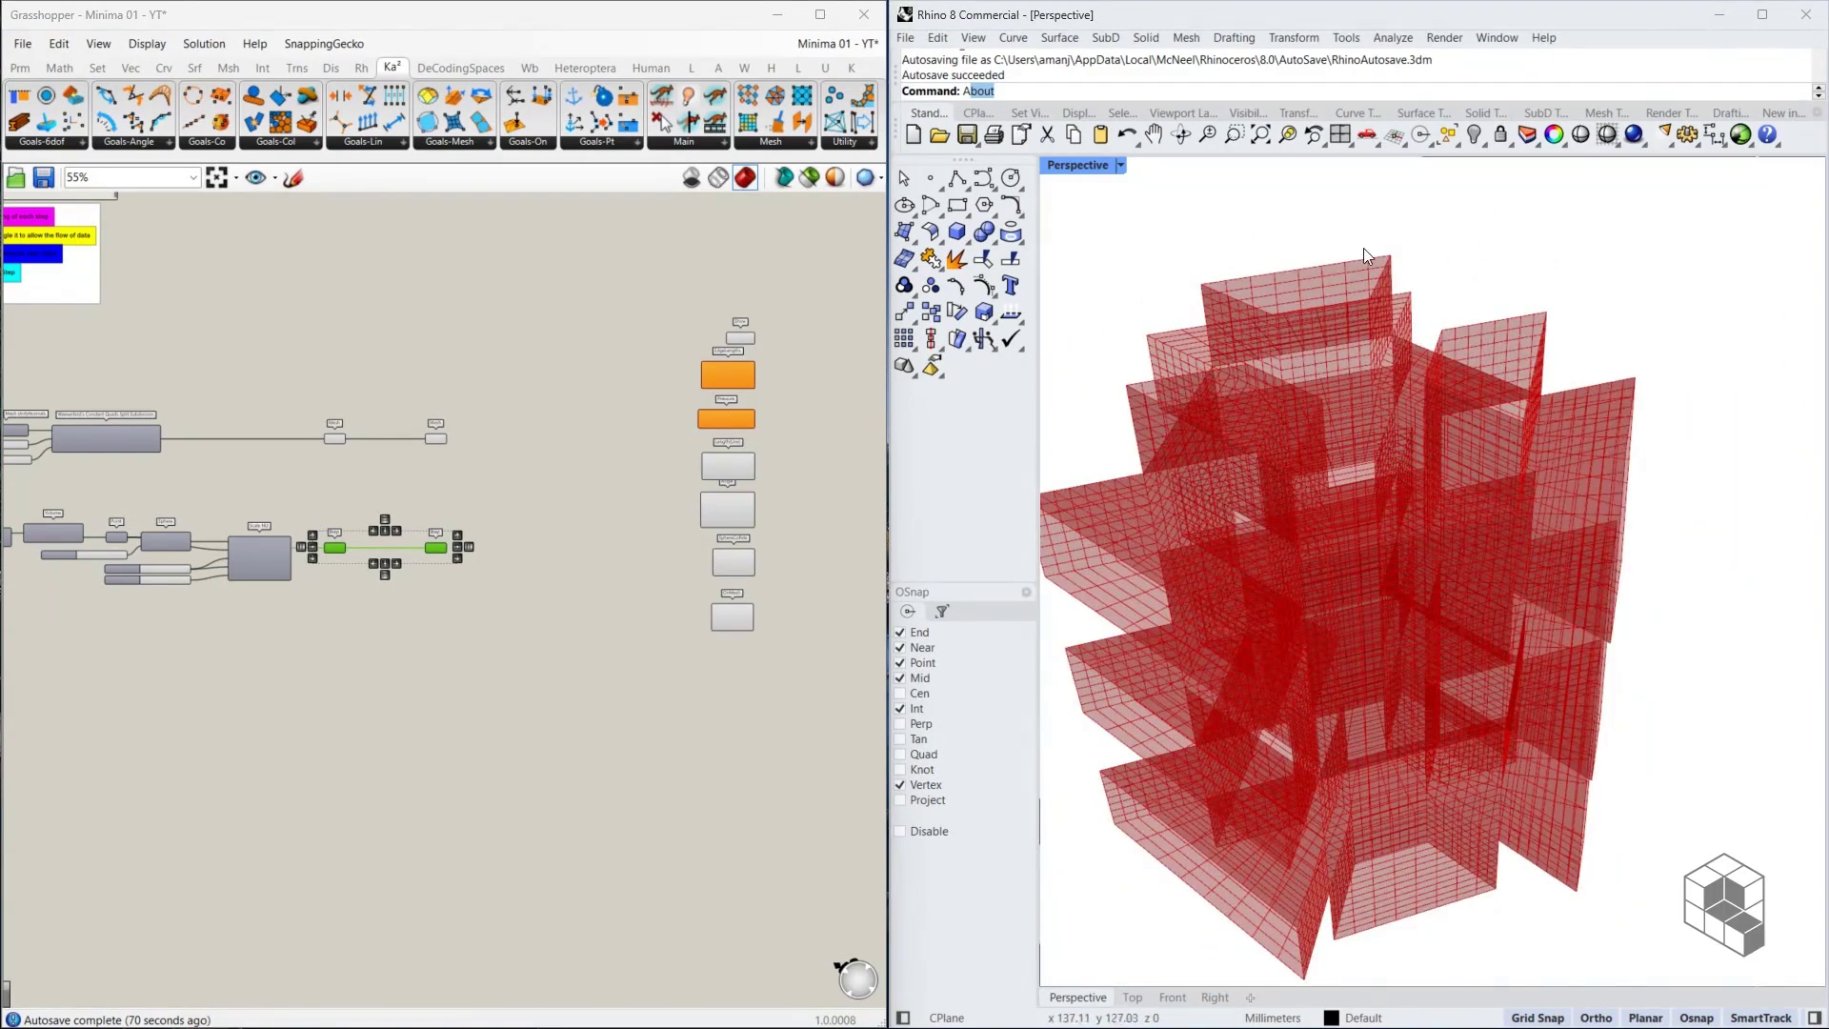
scroll(750, 442, up, 5)
right_drag(699, 445, 419, 594)
click(423, 555)
right_drag(1354, 403, 1210, 466)
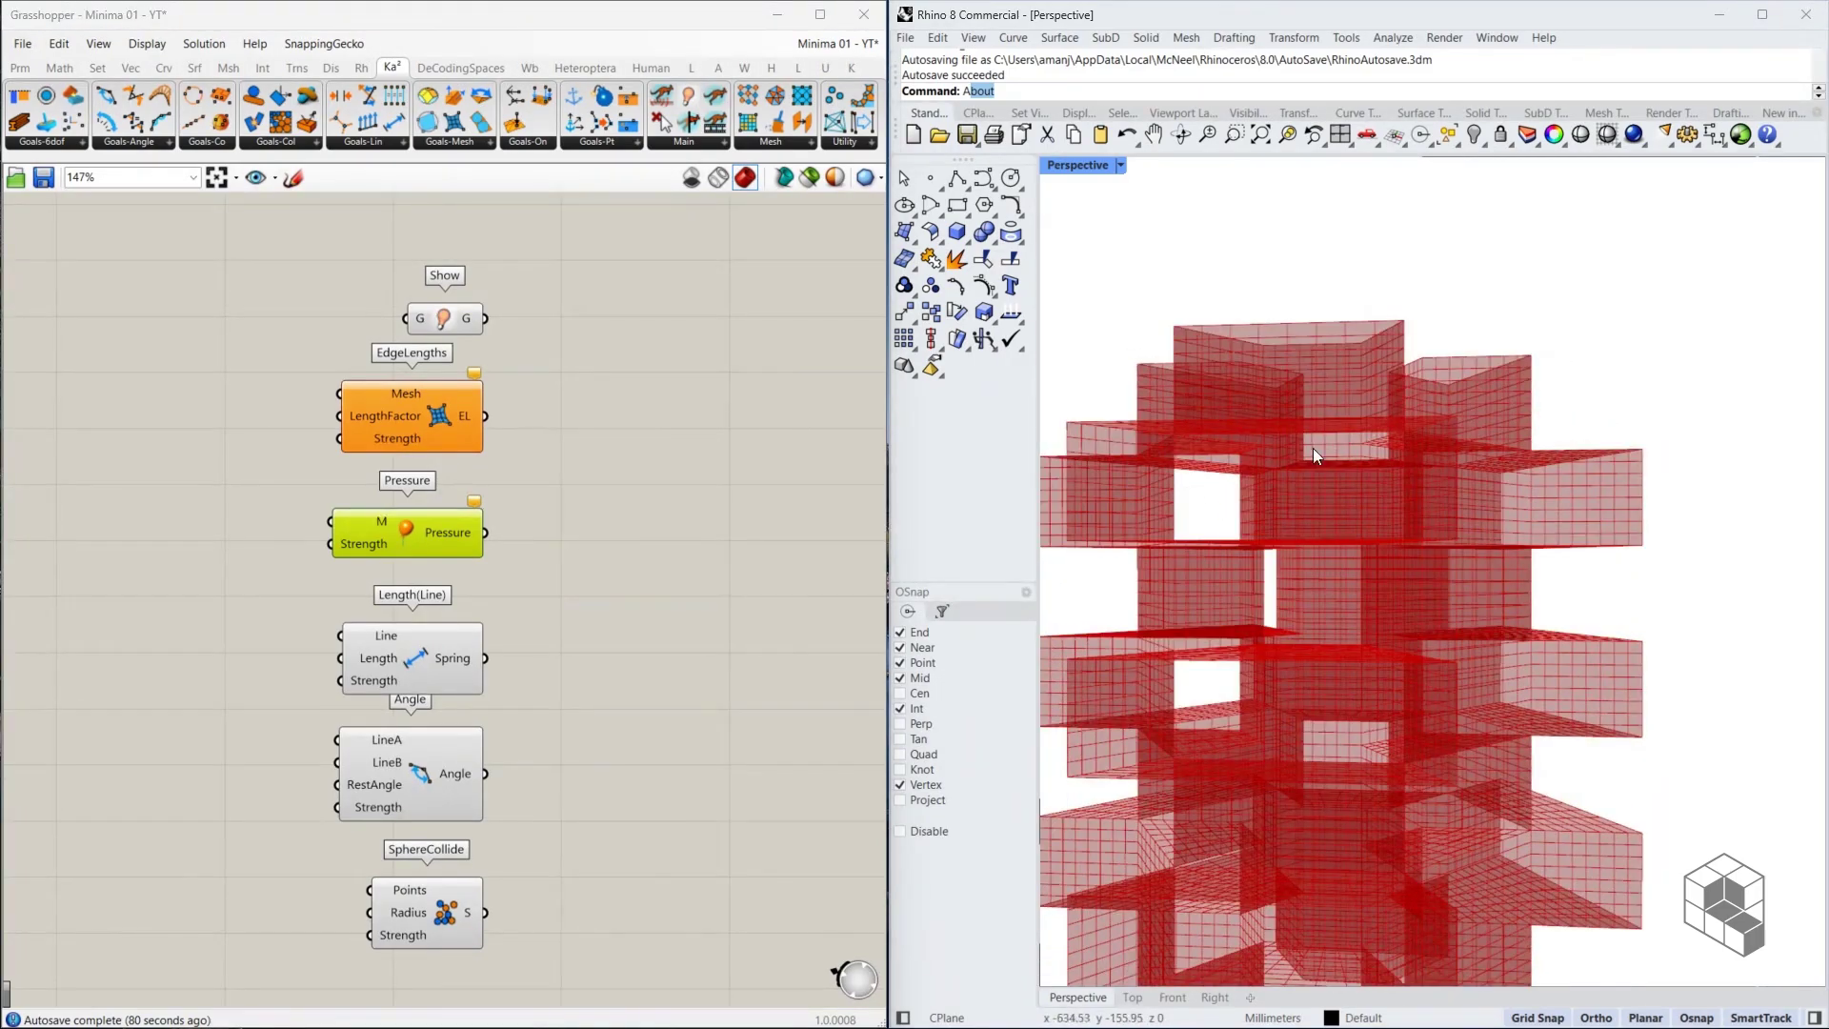
scroll(1222, 465, down, 4)
scroll(1222, 466, up, 6)
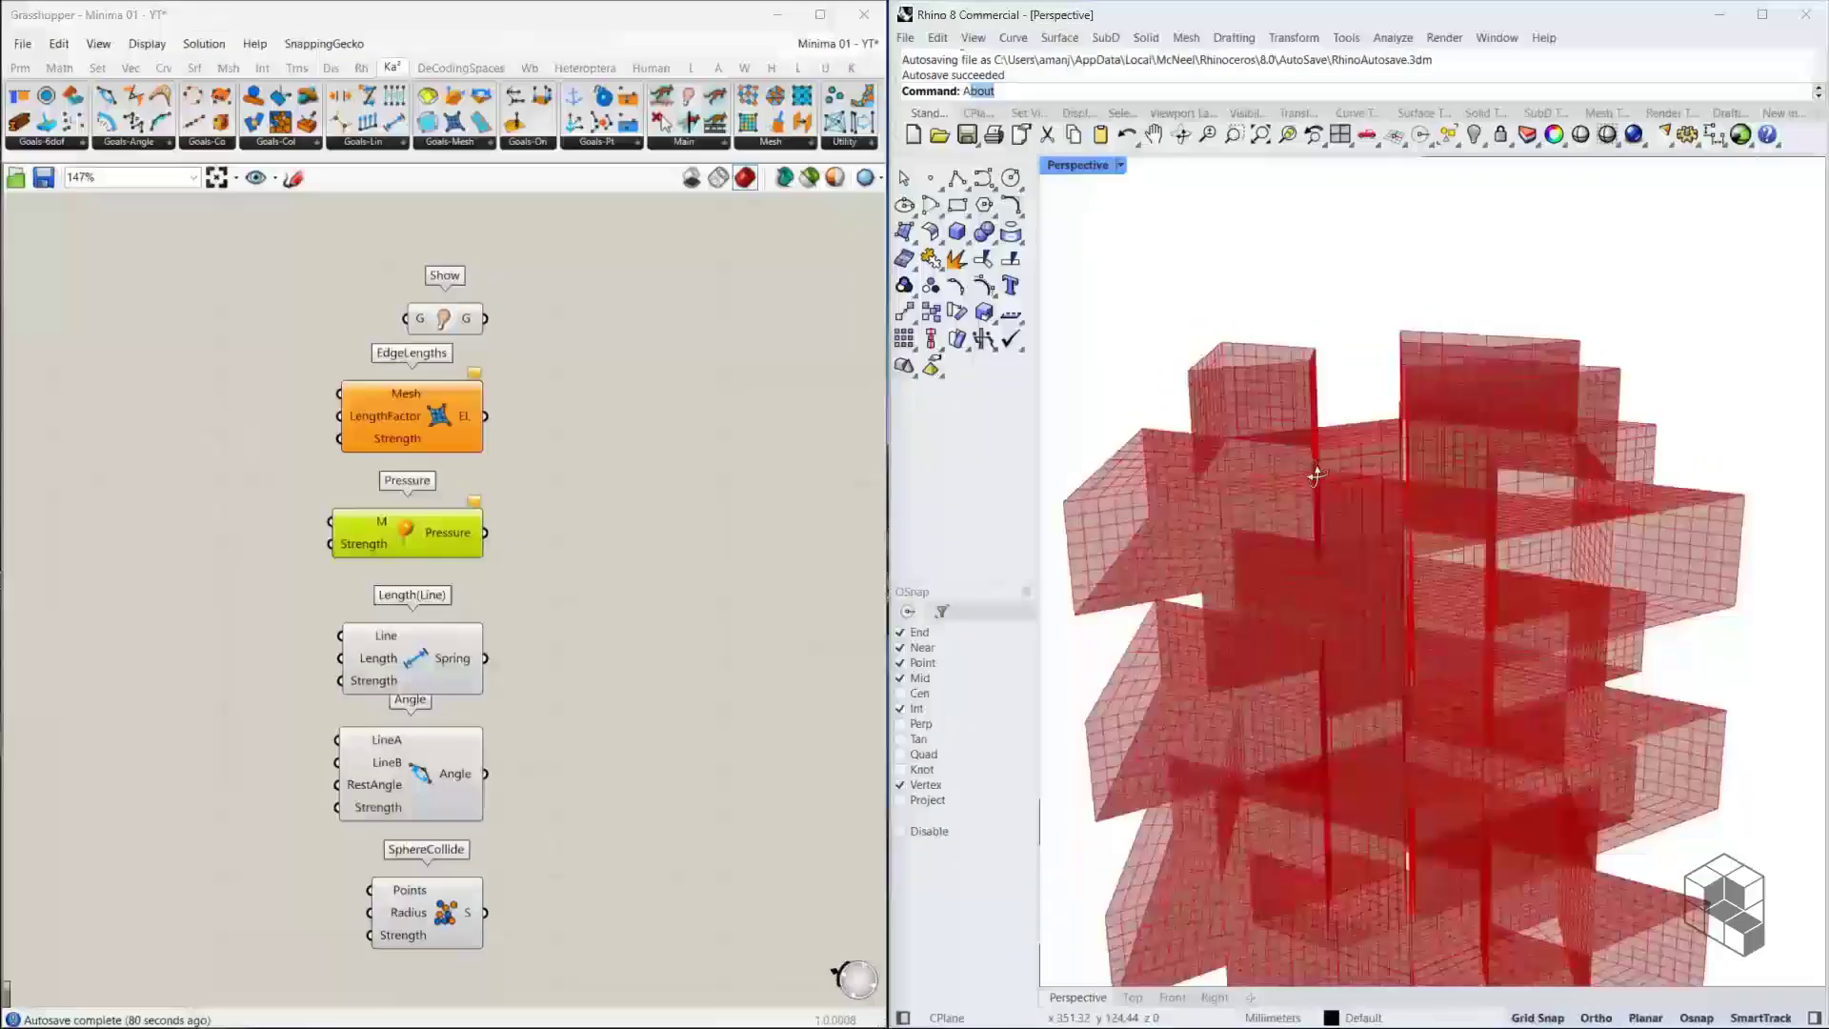
right_drag(488, 626, 540, 485)
click(527, 505)
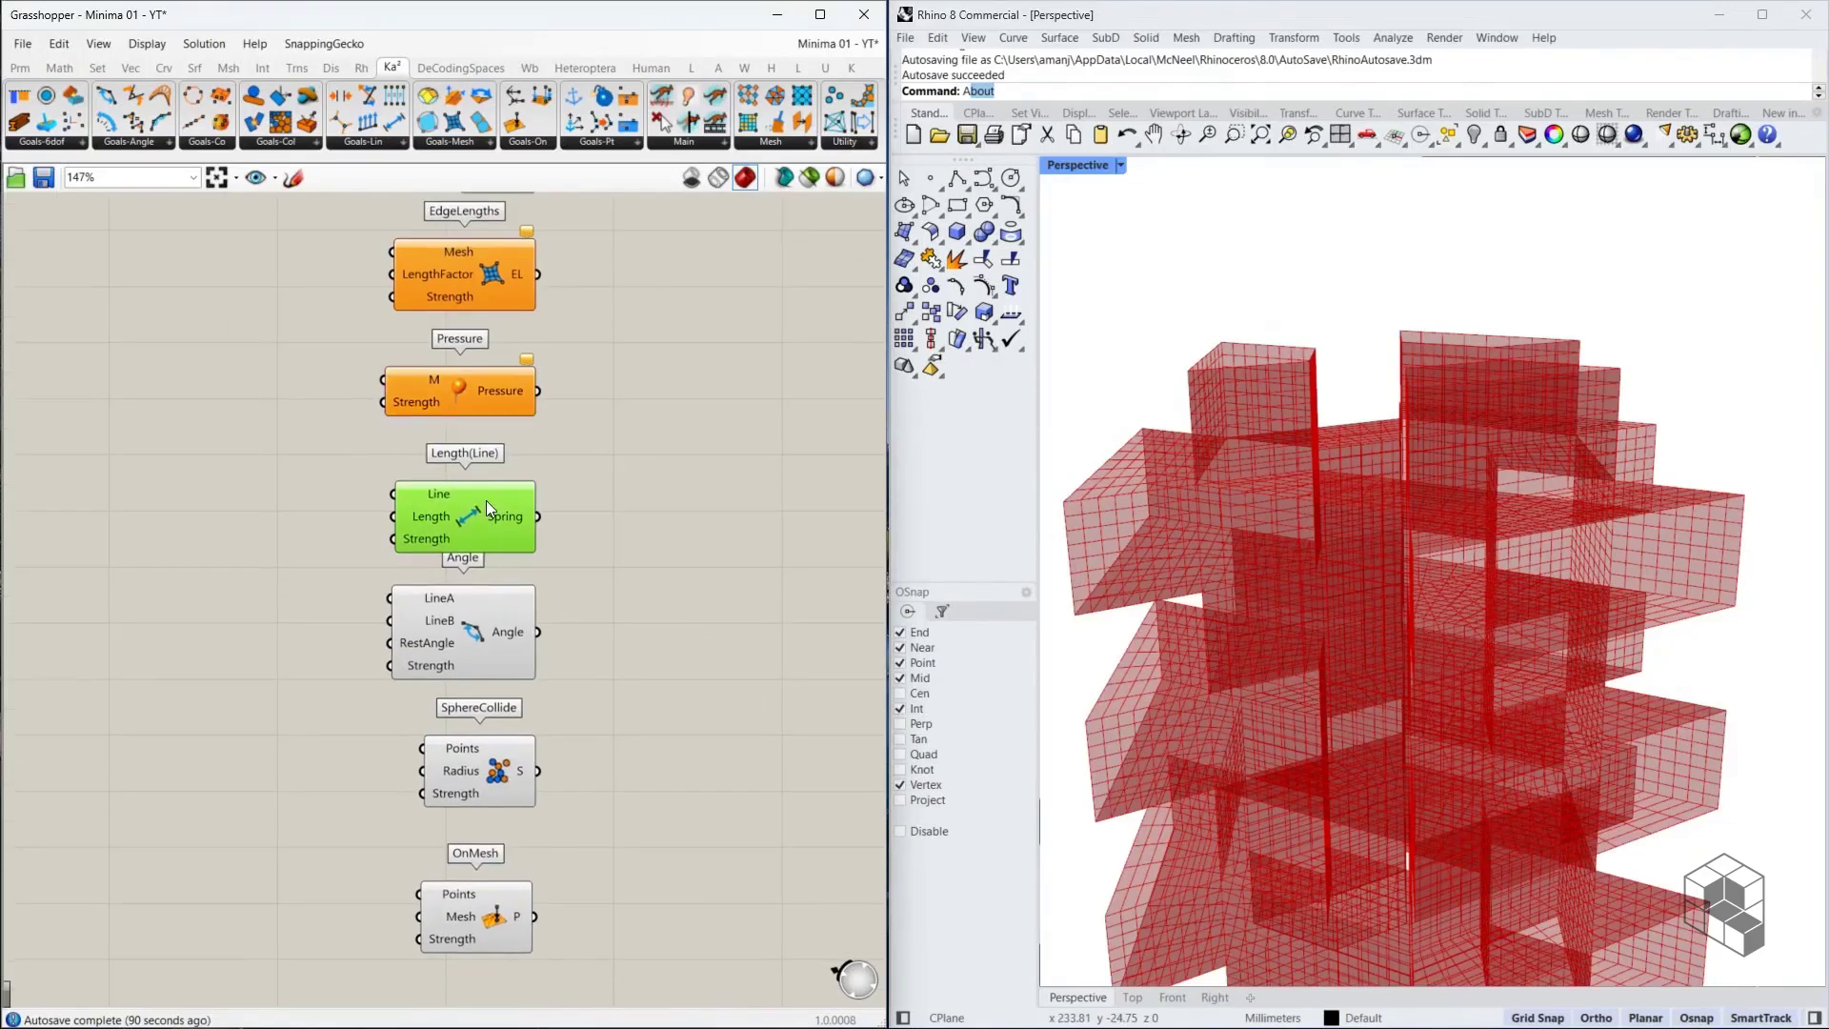
scroll(1207, 352, up, 3)
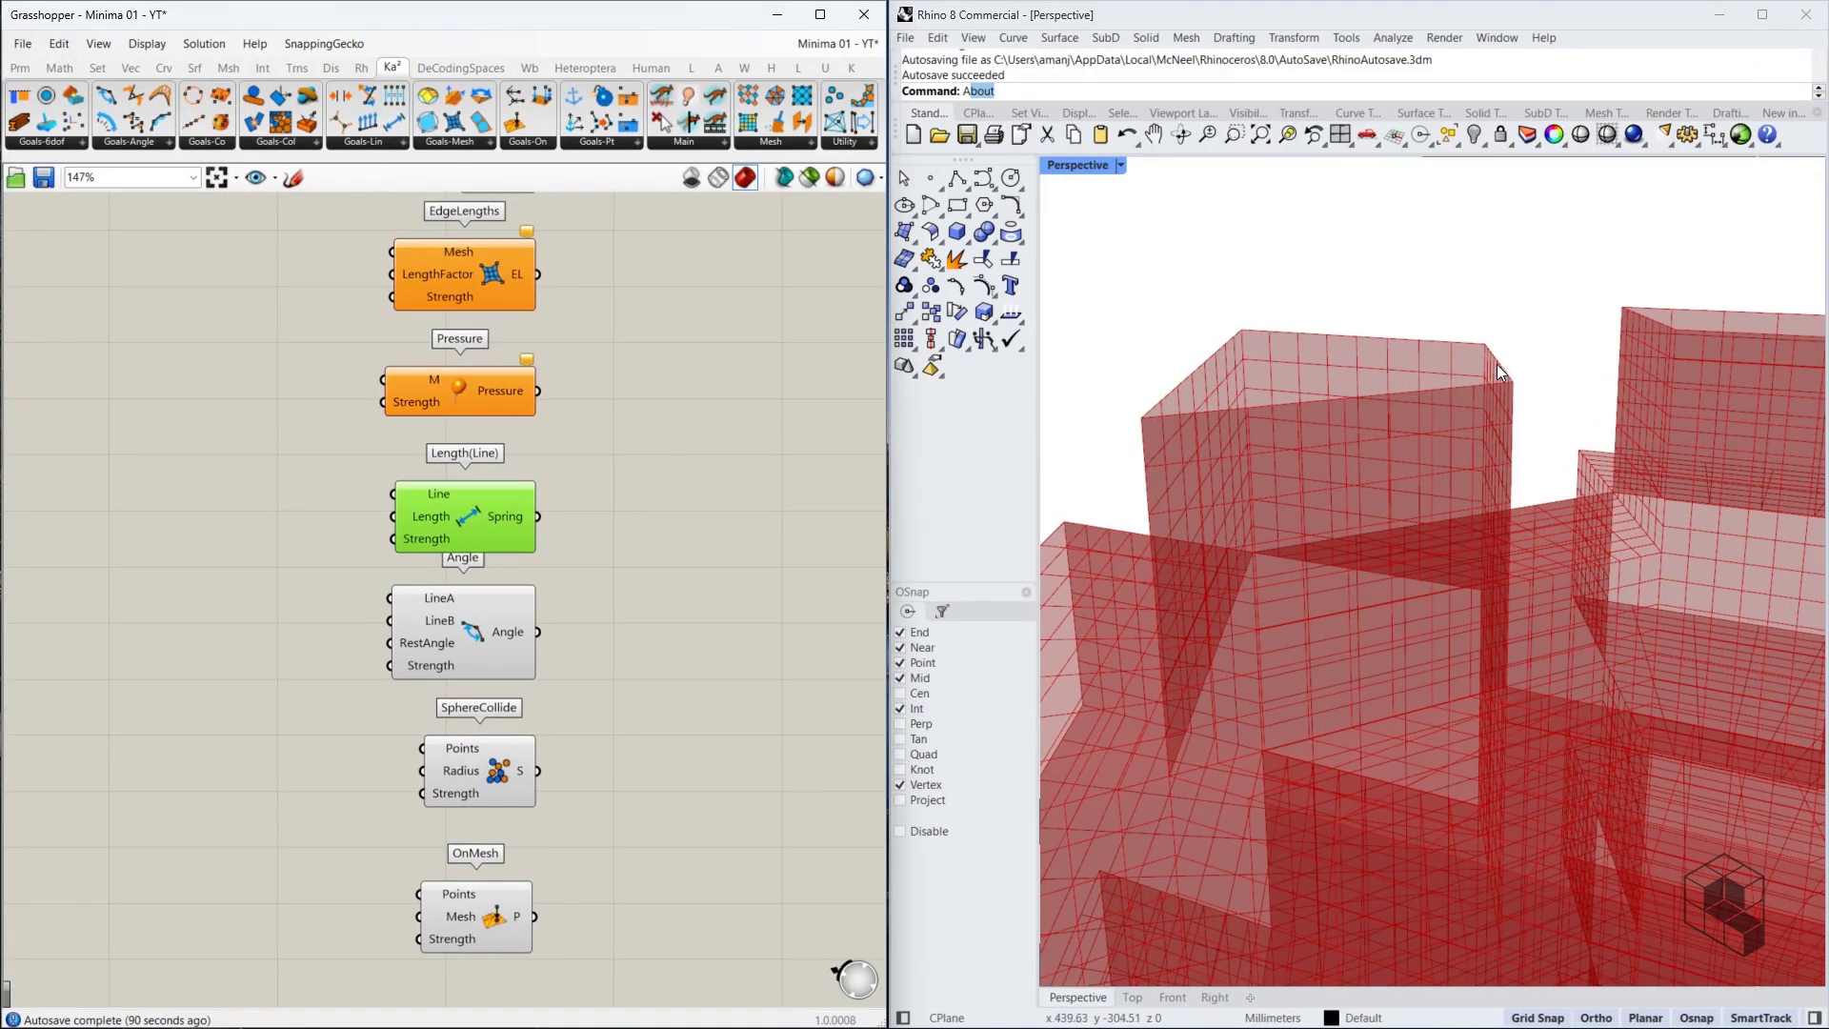
scroll(1286, 386, down, 5)
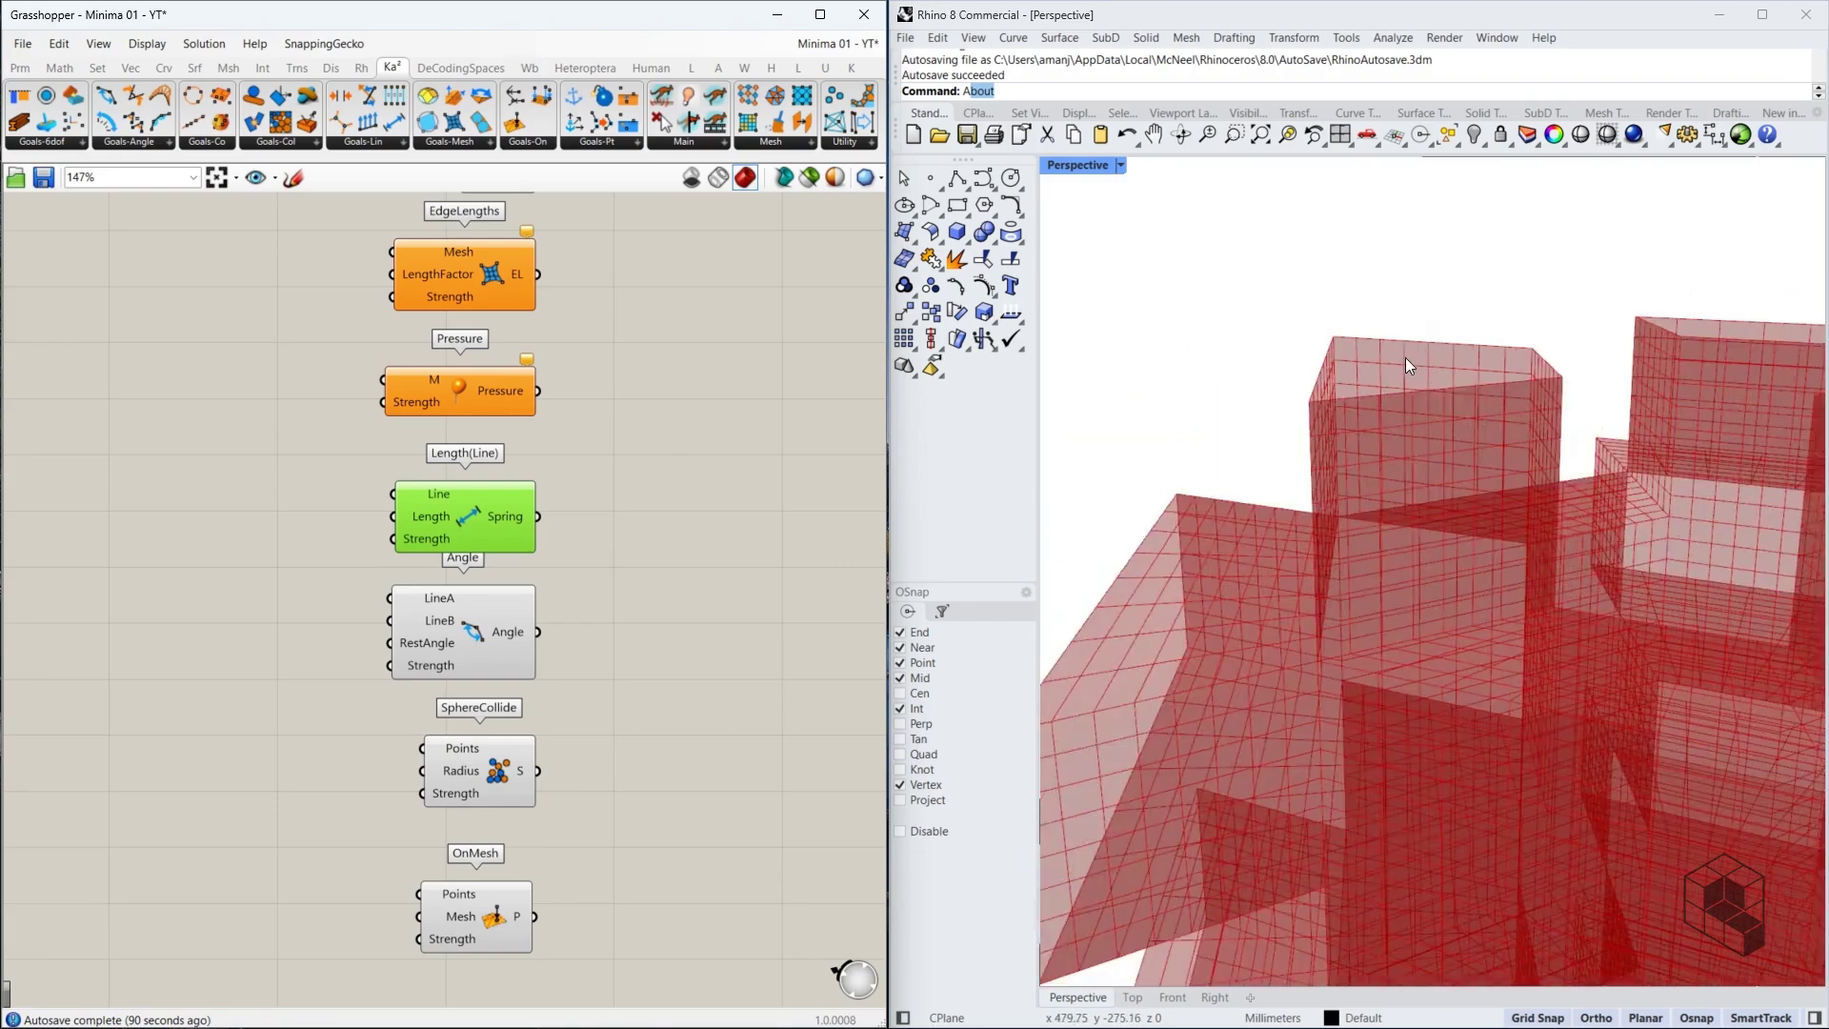
scroll(1313, 397, up, 5)
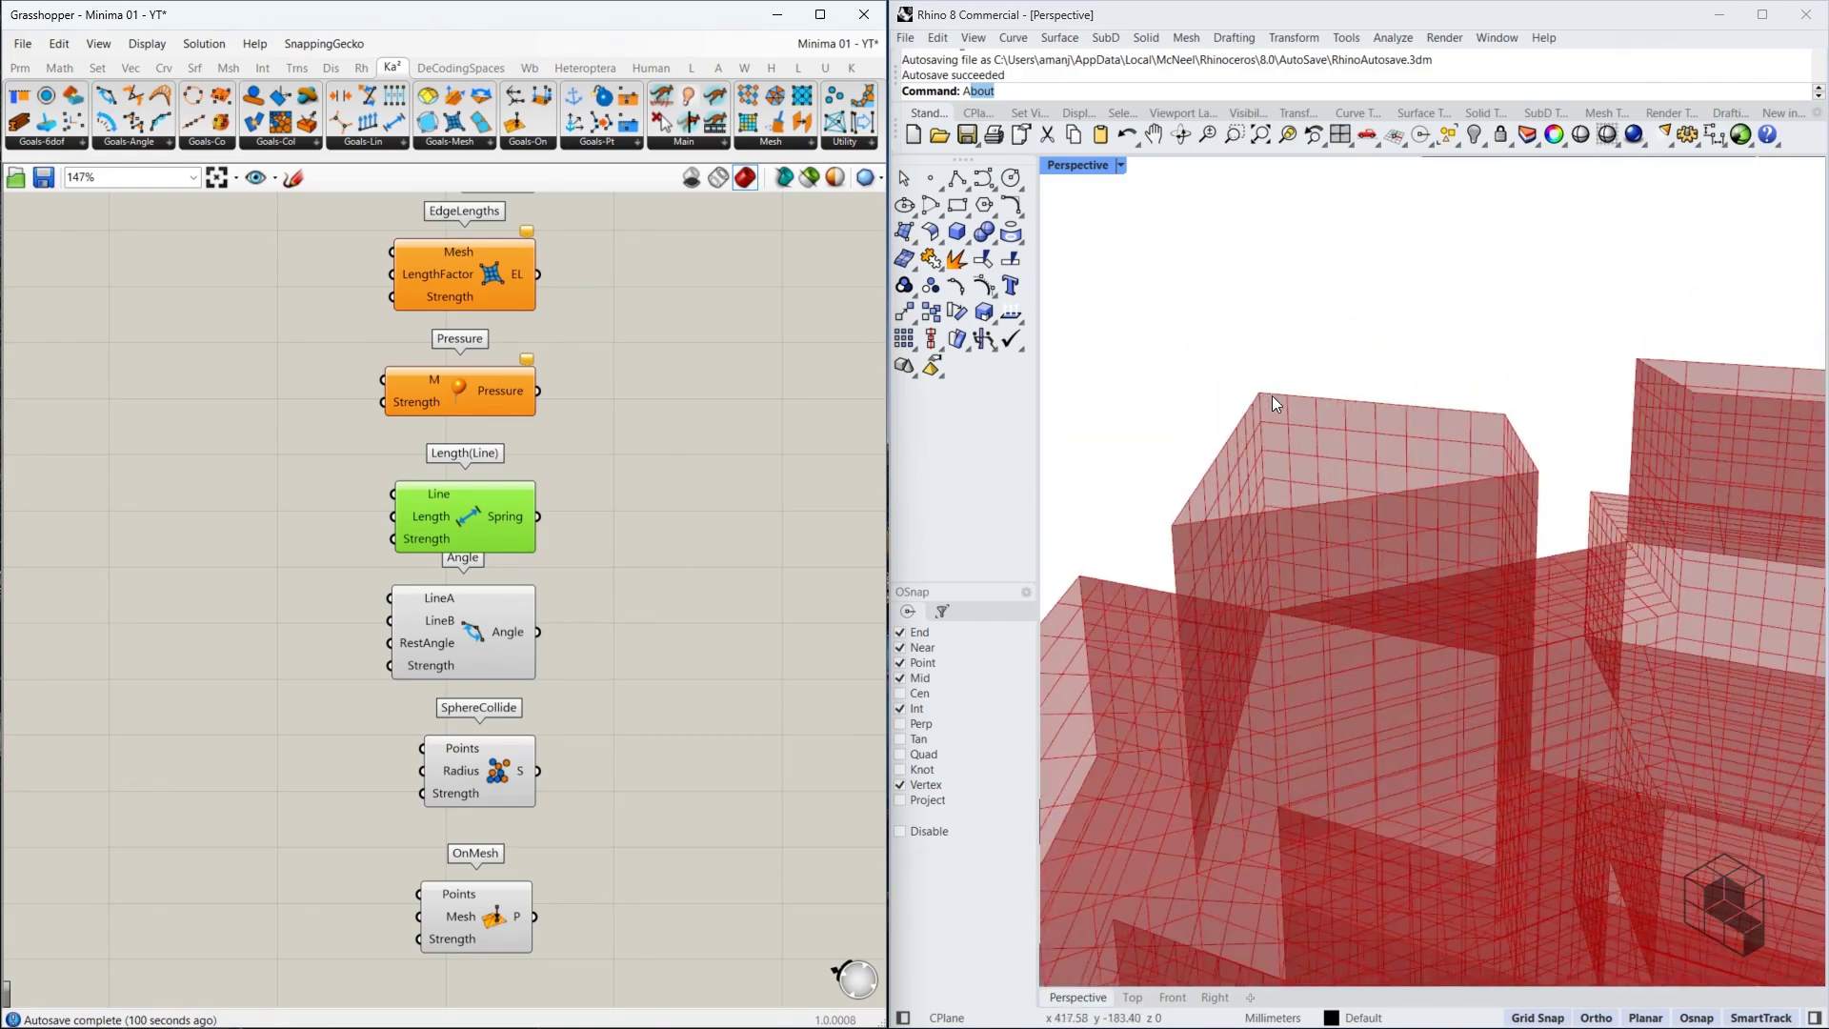
Examine the mesh corners and vertices in relation to the Angle and SphereCollide goals
click(416, 632)
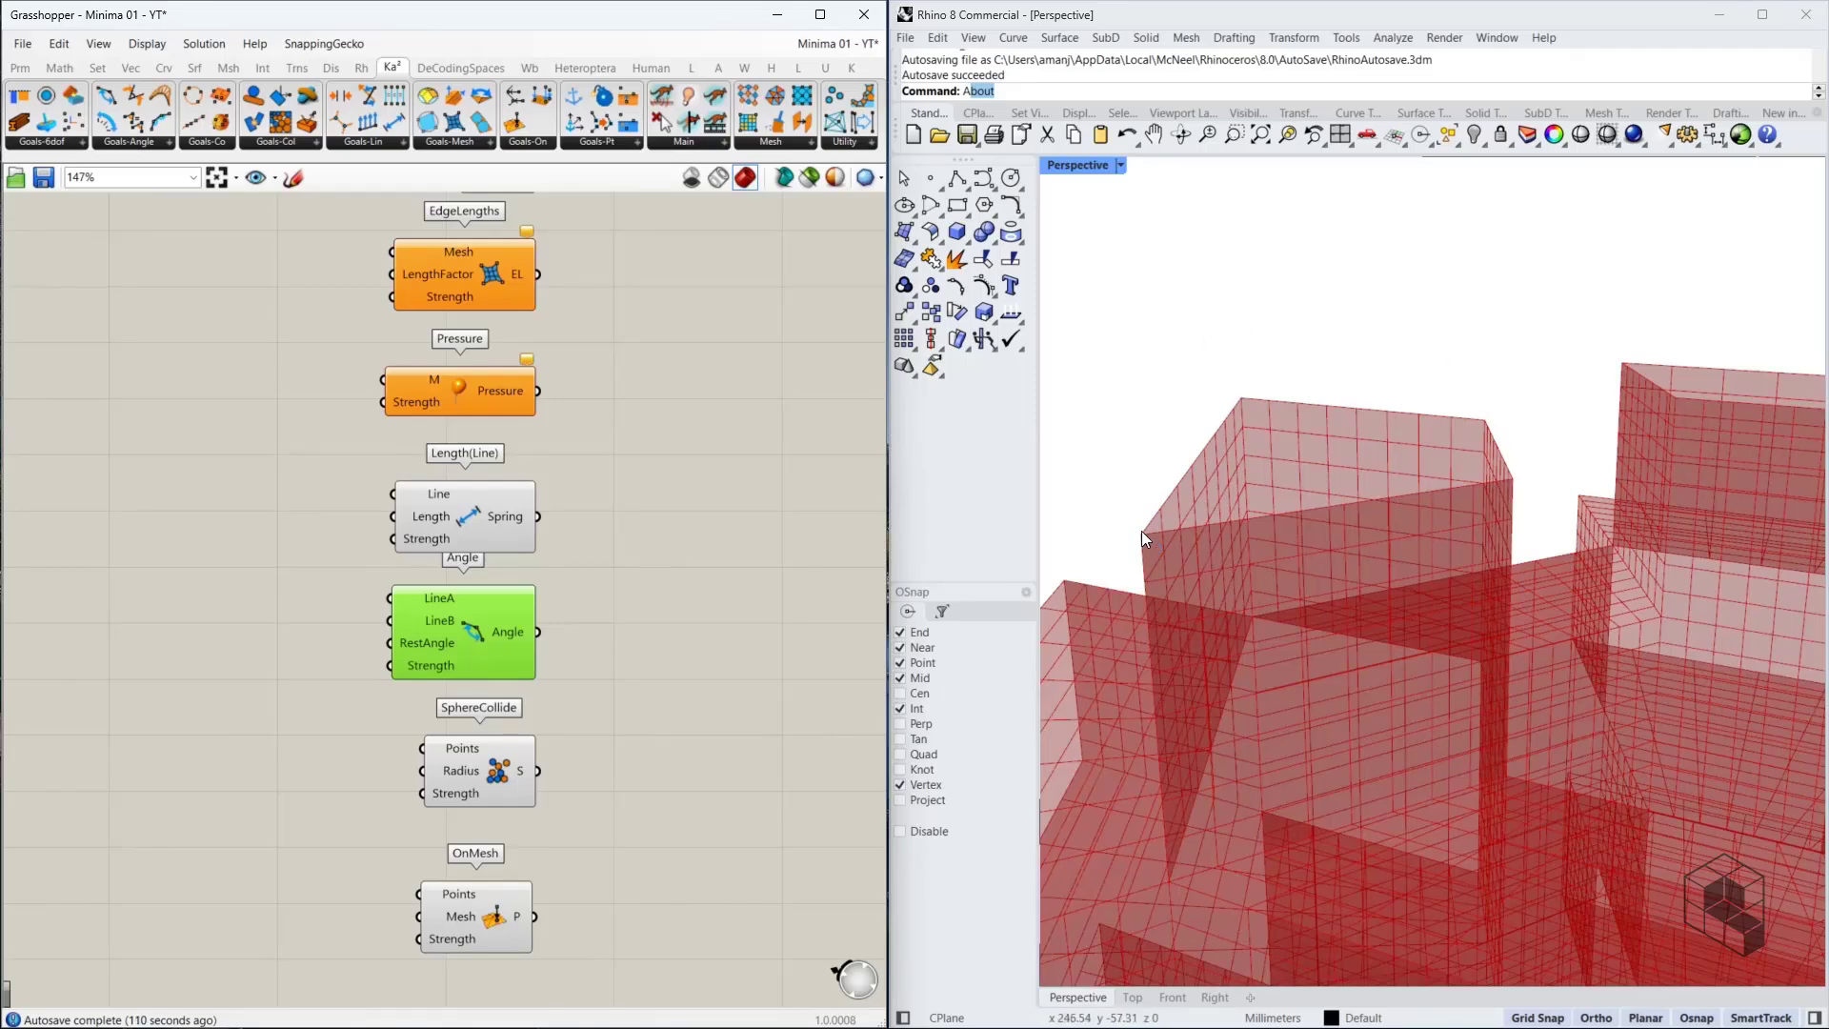
scroll(1229, 410, up, 3)
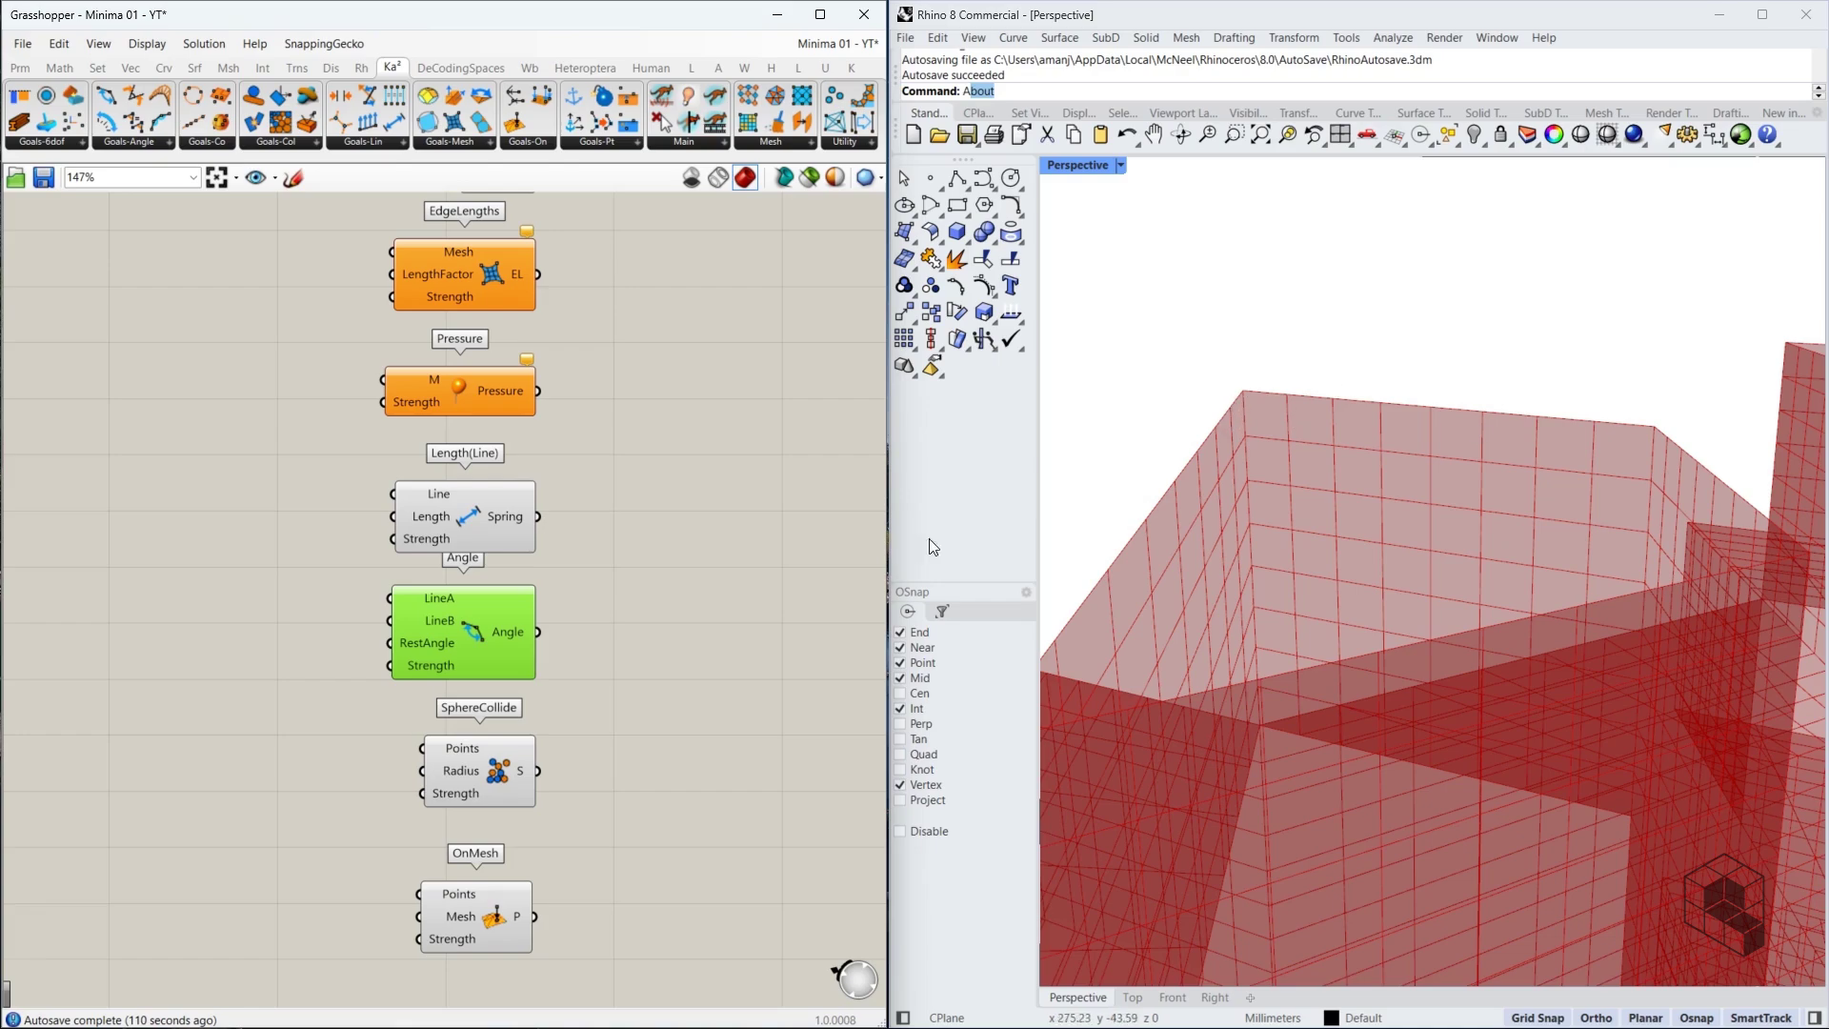
right_drag(567, 757, 465, 552)
click(465, 553)
scroll(1450, 437, down, 5)
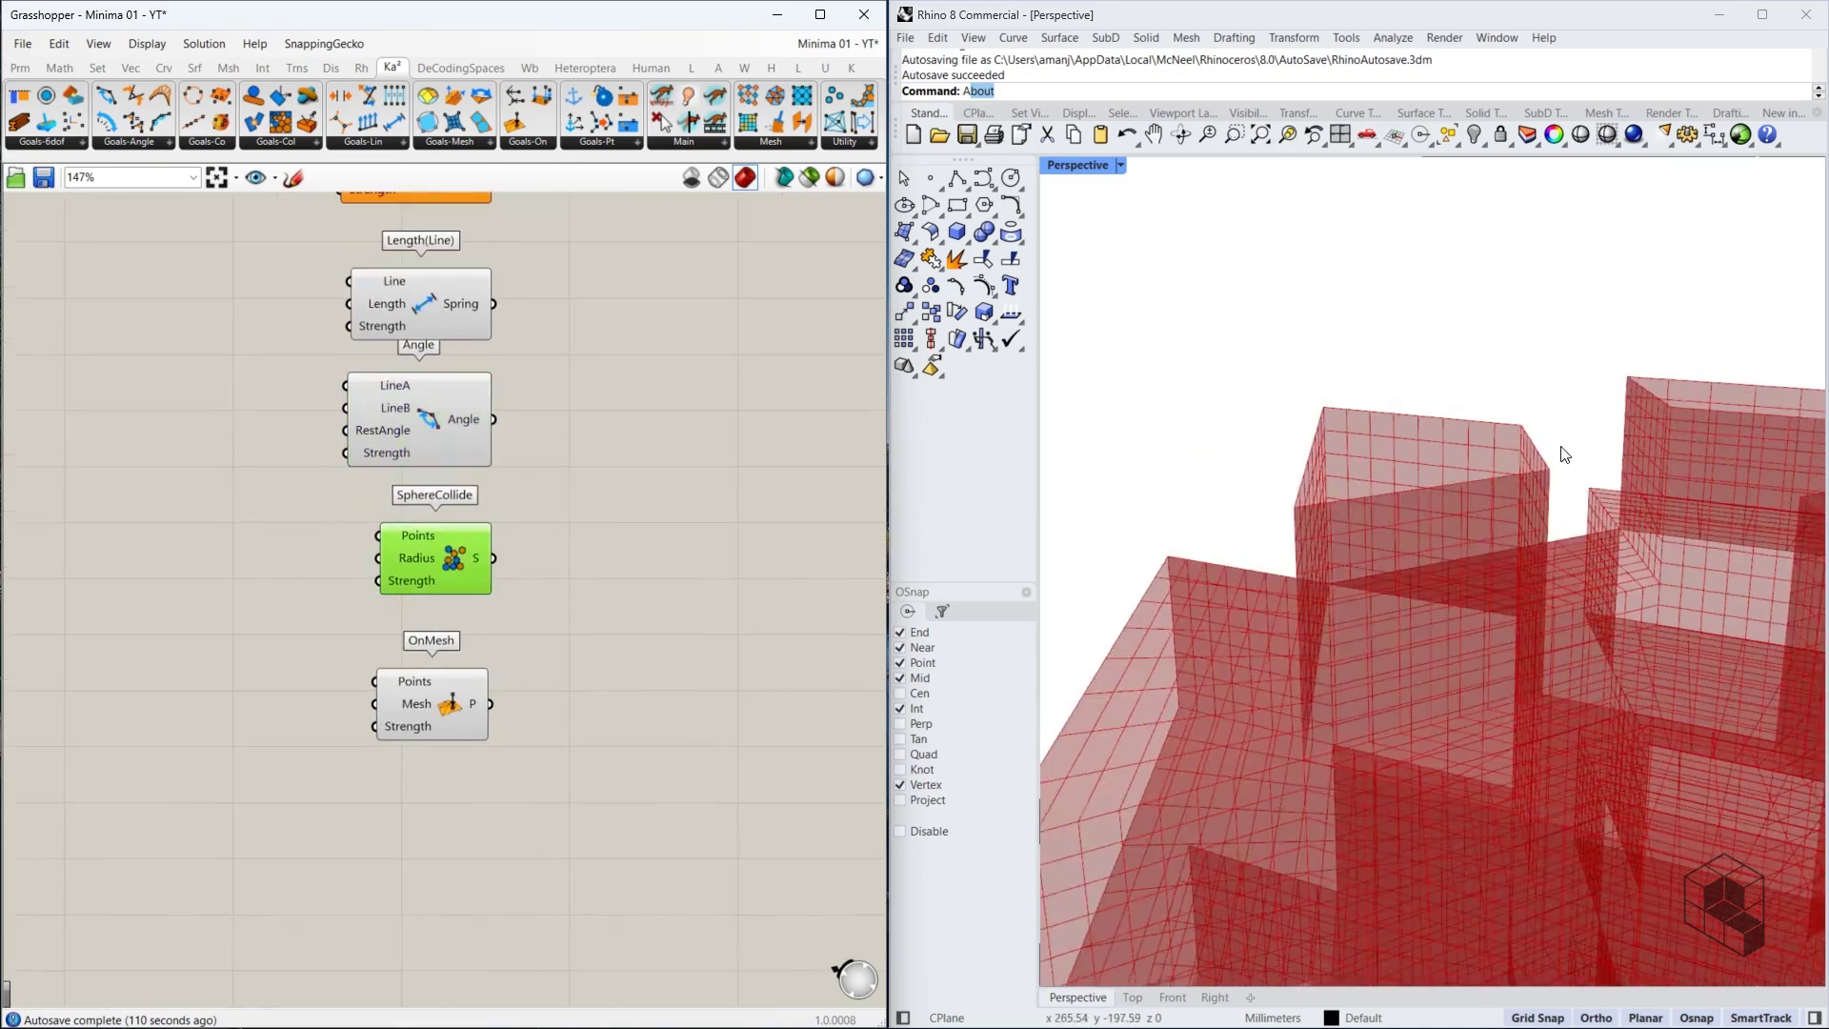
scroll(1424, 574, up, 3)
scroll(461, 718, down, 3)
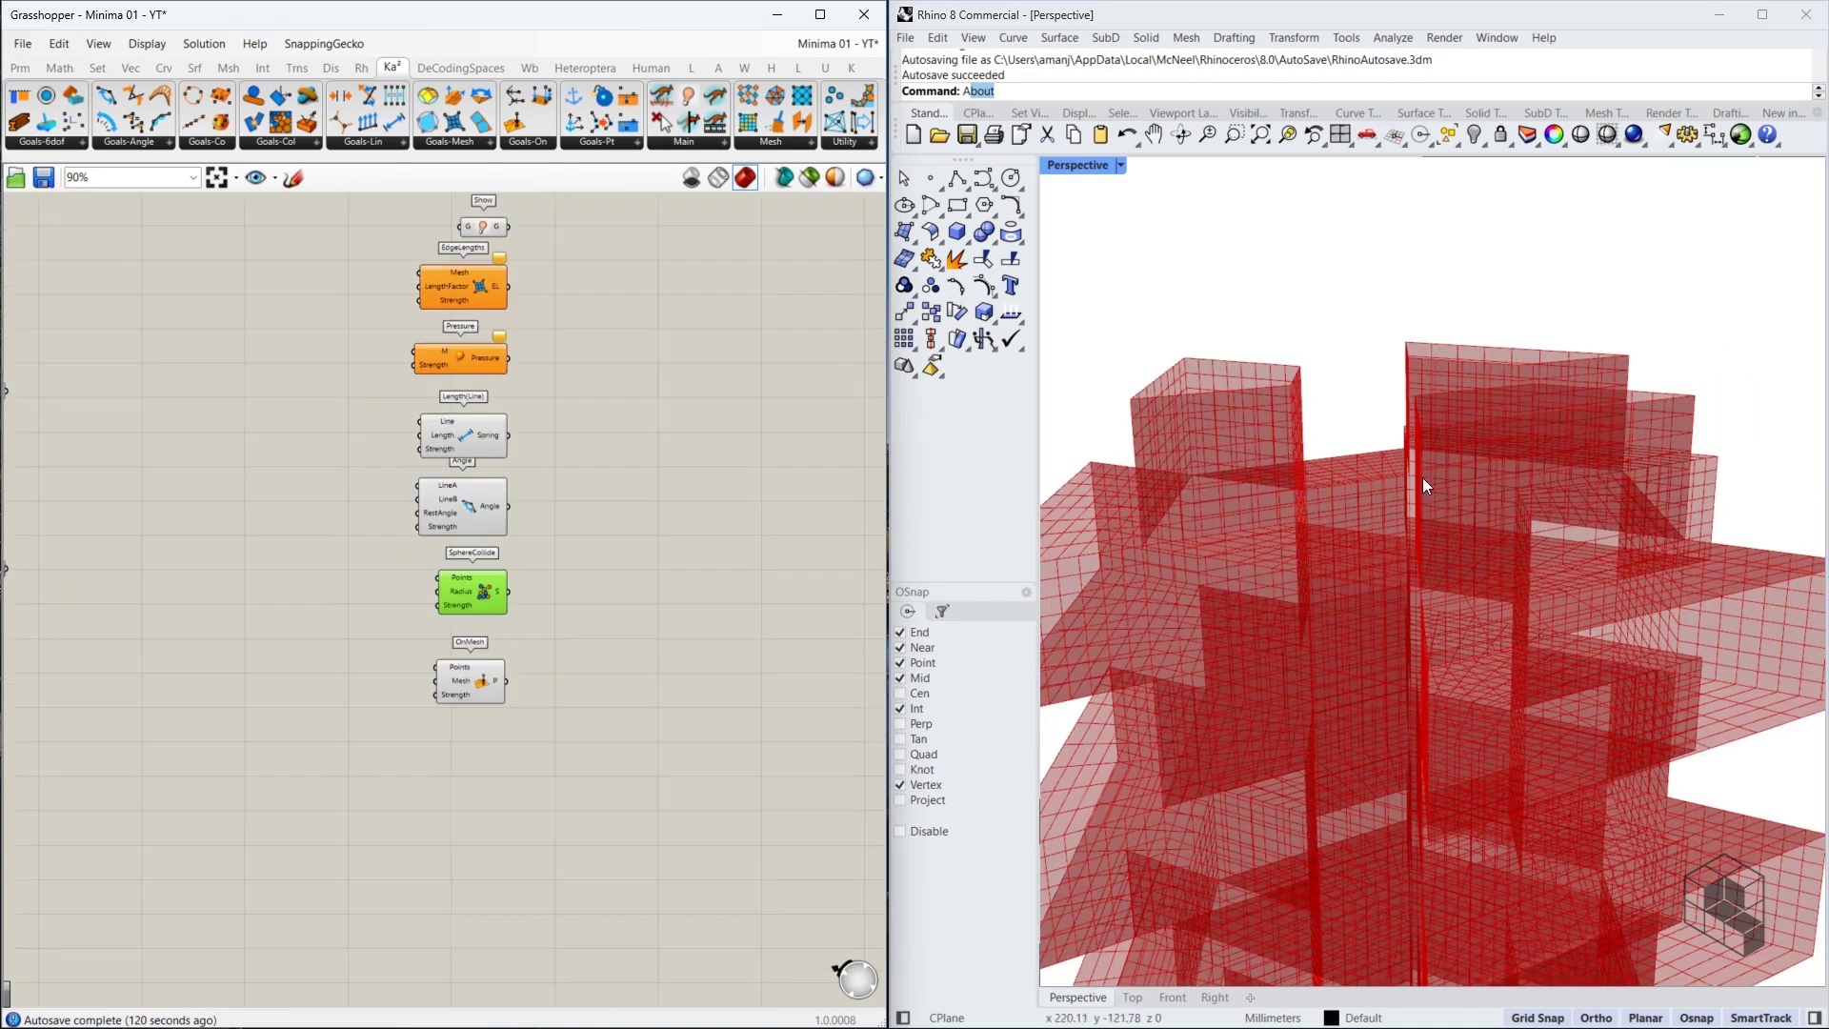
Examine the OnMesh goal in relation to the tower mesh and temporarily preview the surrounding sphere Brep
click(469, 684)
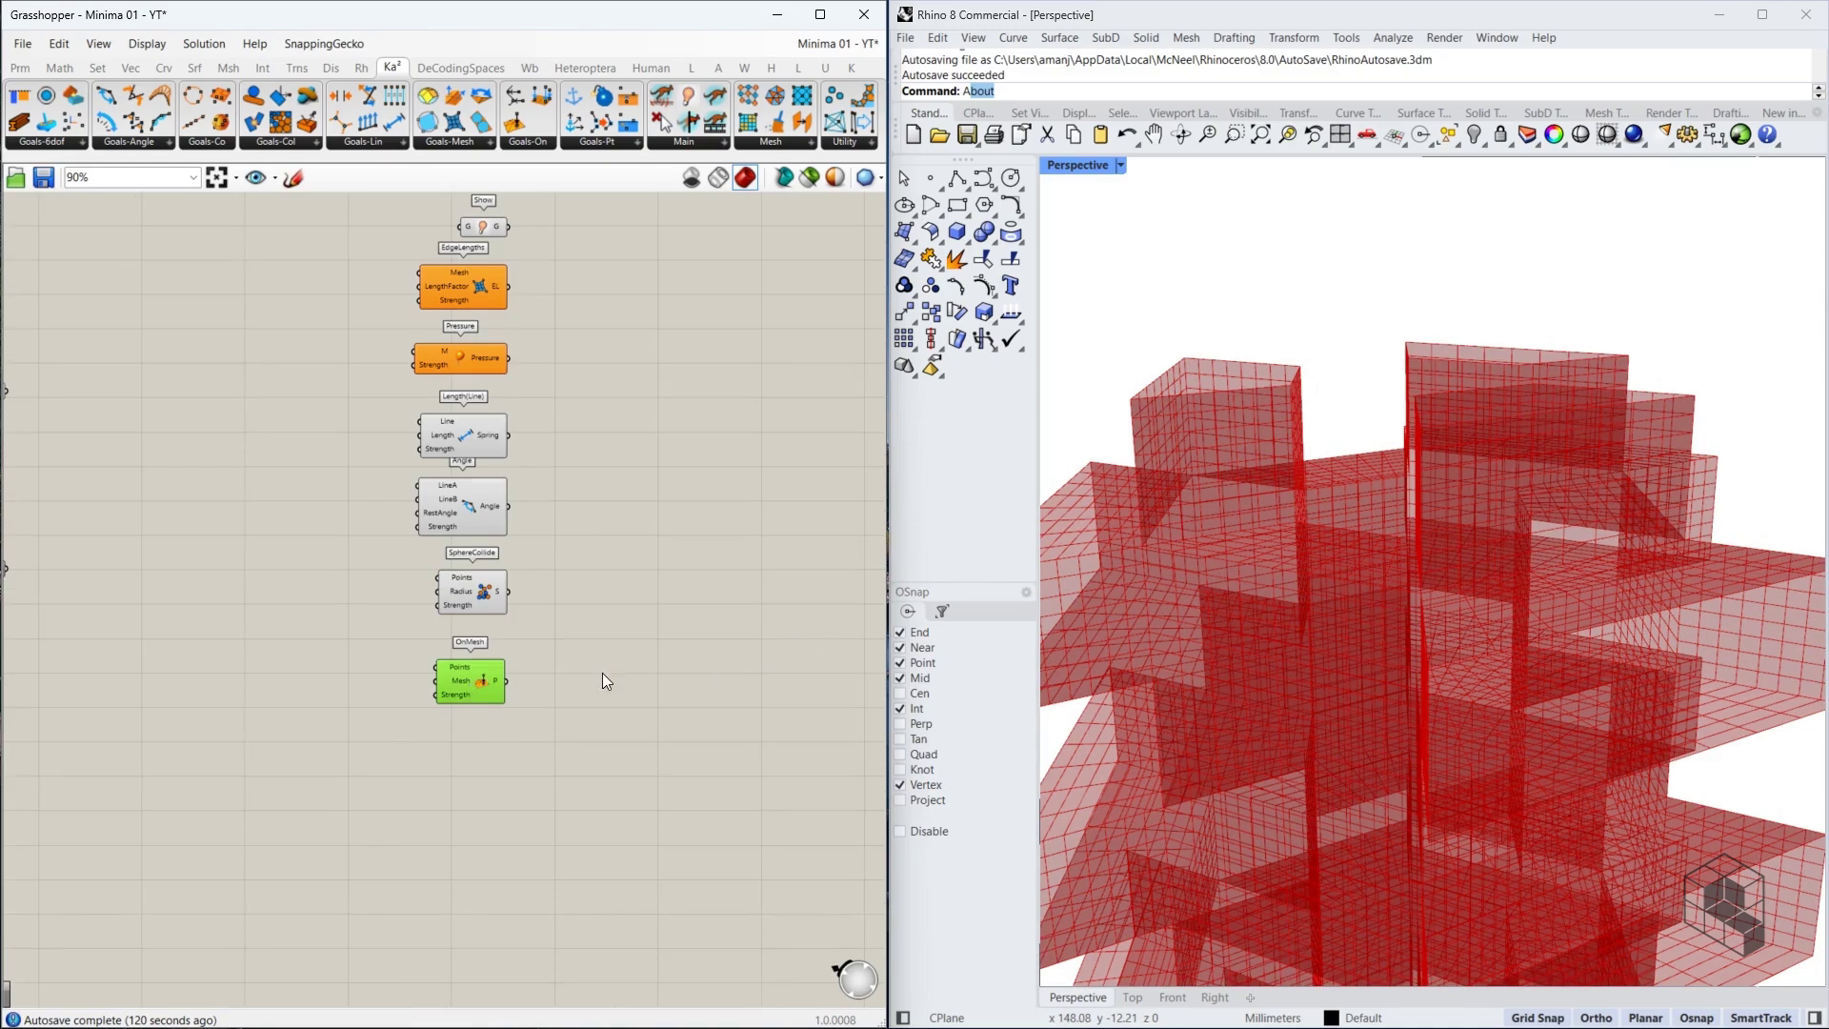
scroll(465, 678, up, 6)
scroll(1477, 462, down, 5)
scroll(1491, 443, up, 5)
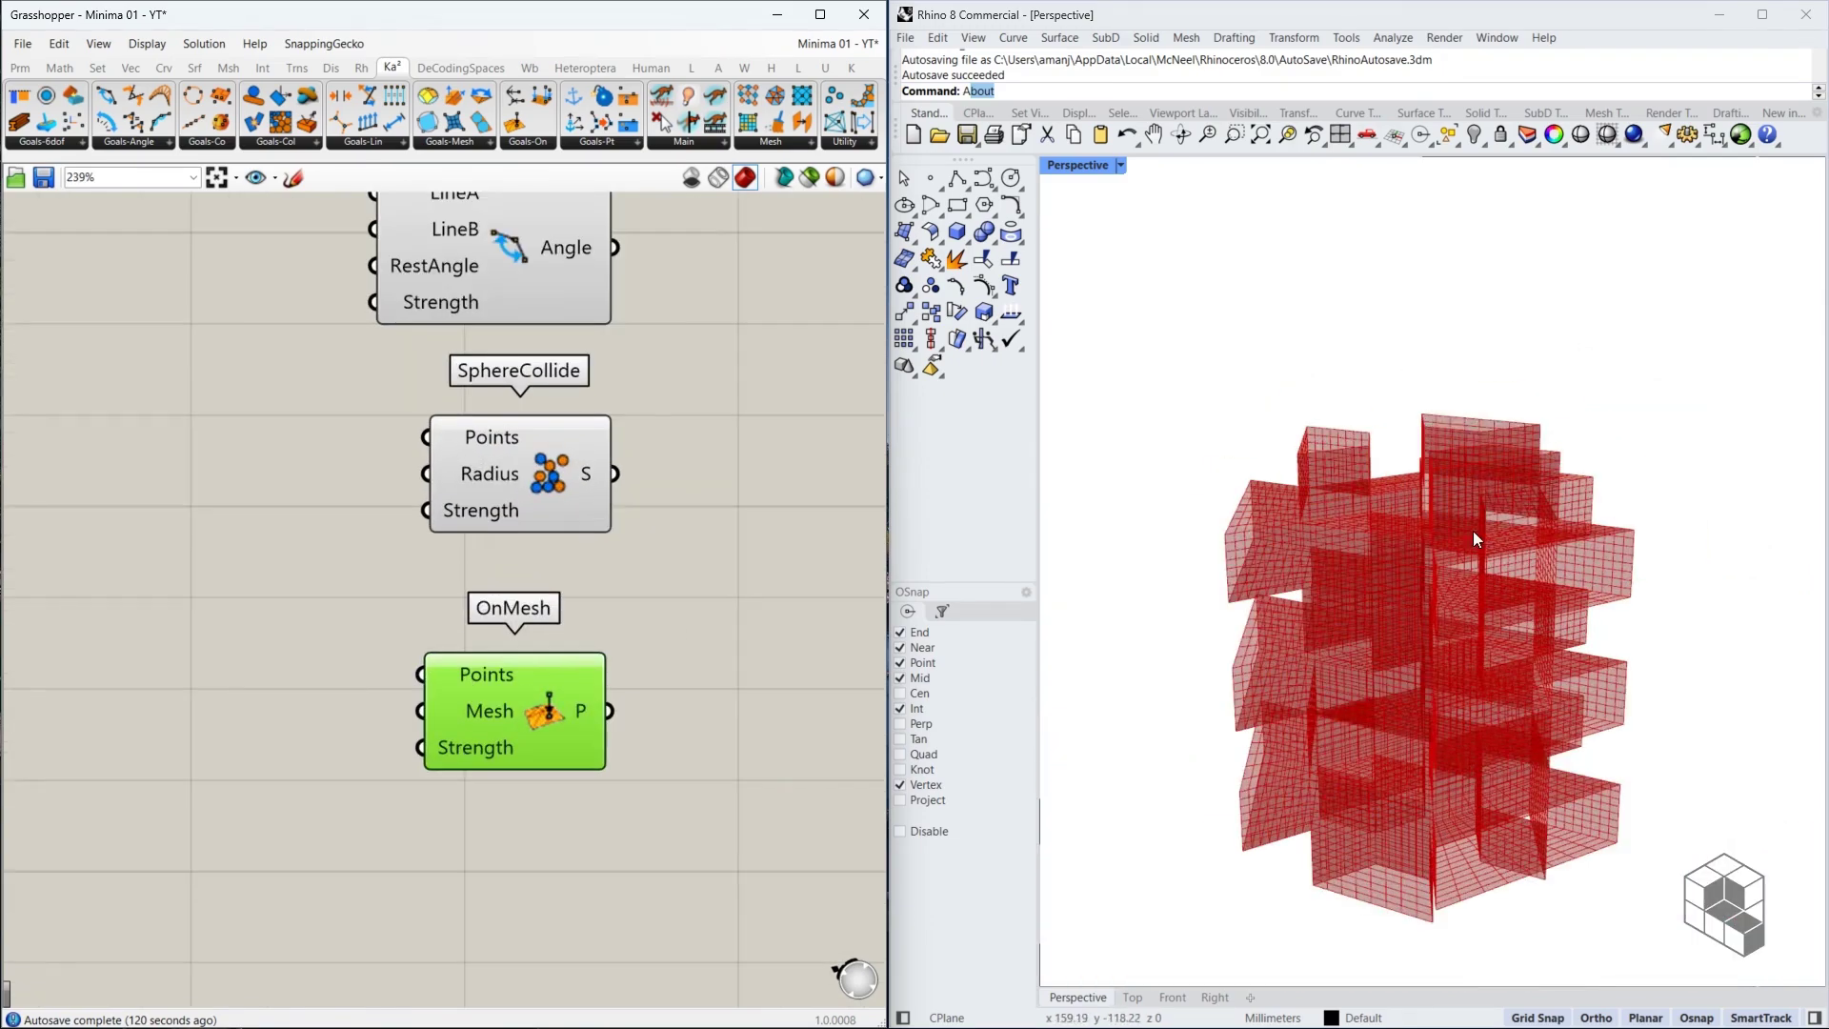
scroll(653, 706, down, 4)
click(181, 570)
middle_click(181, 570)
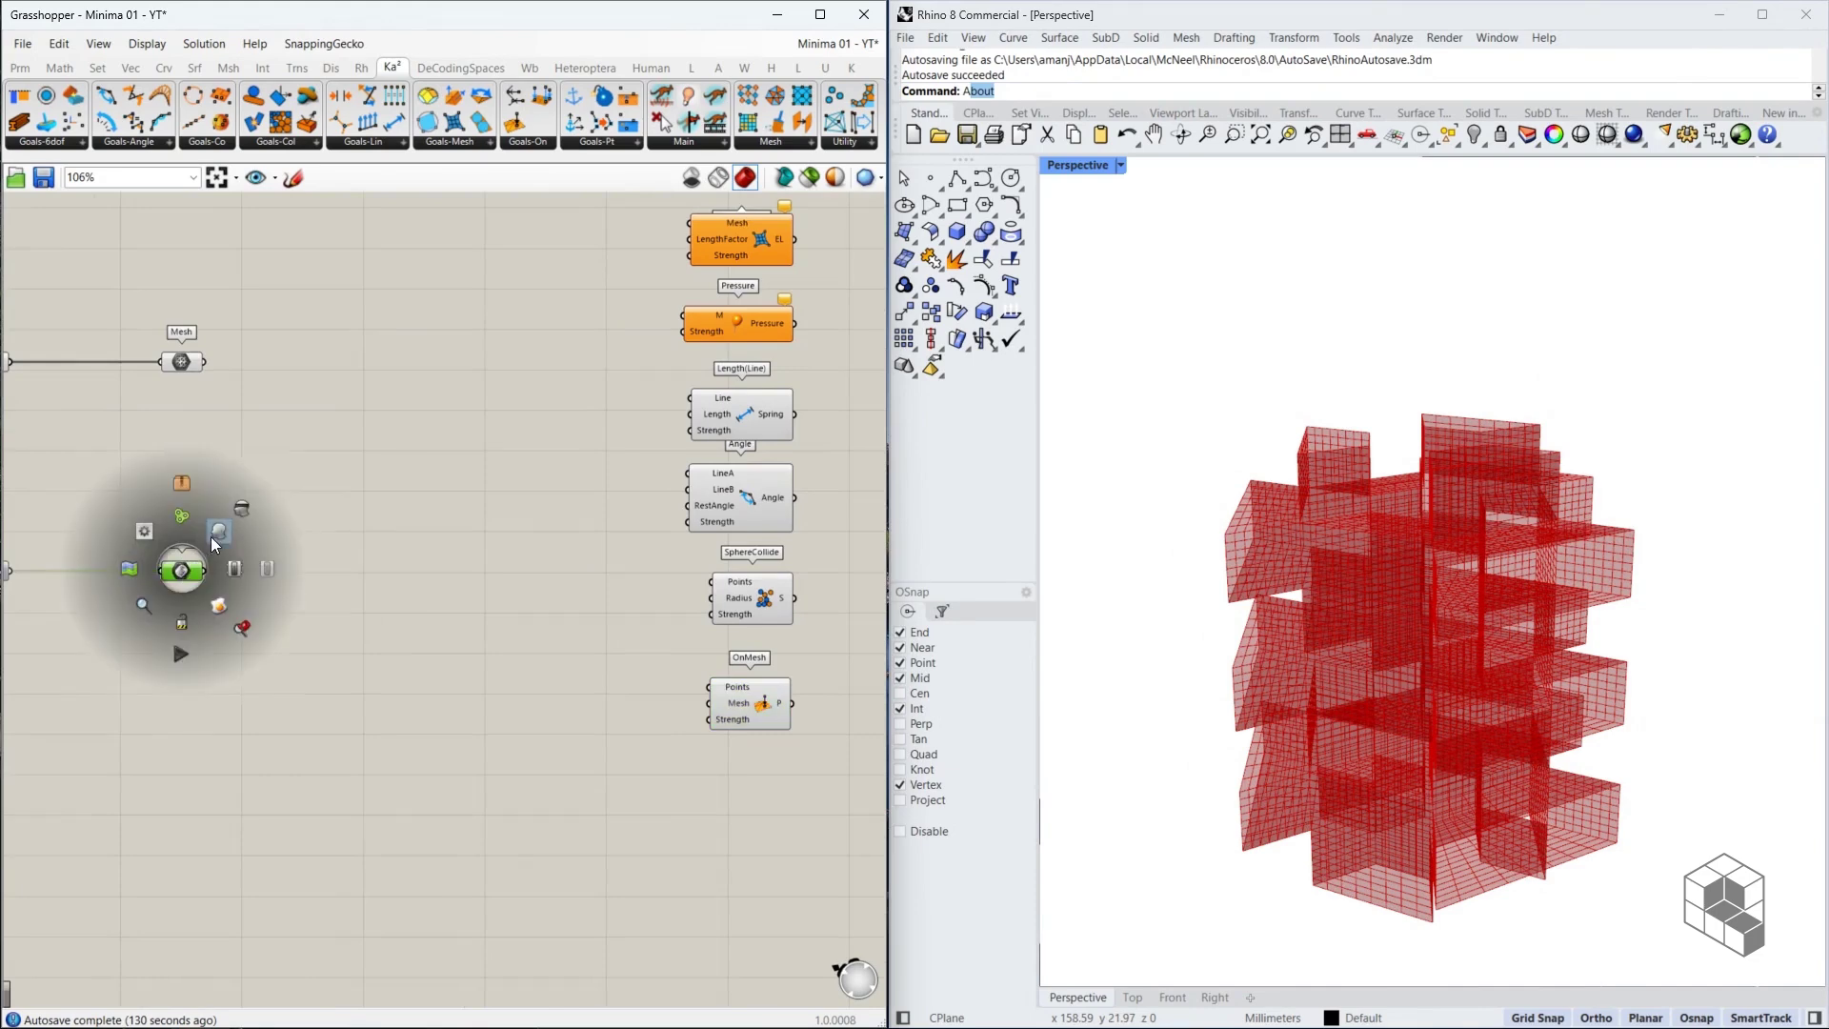
click(212, 535)
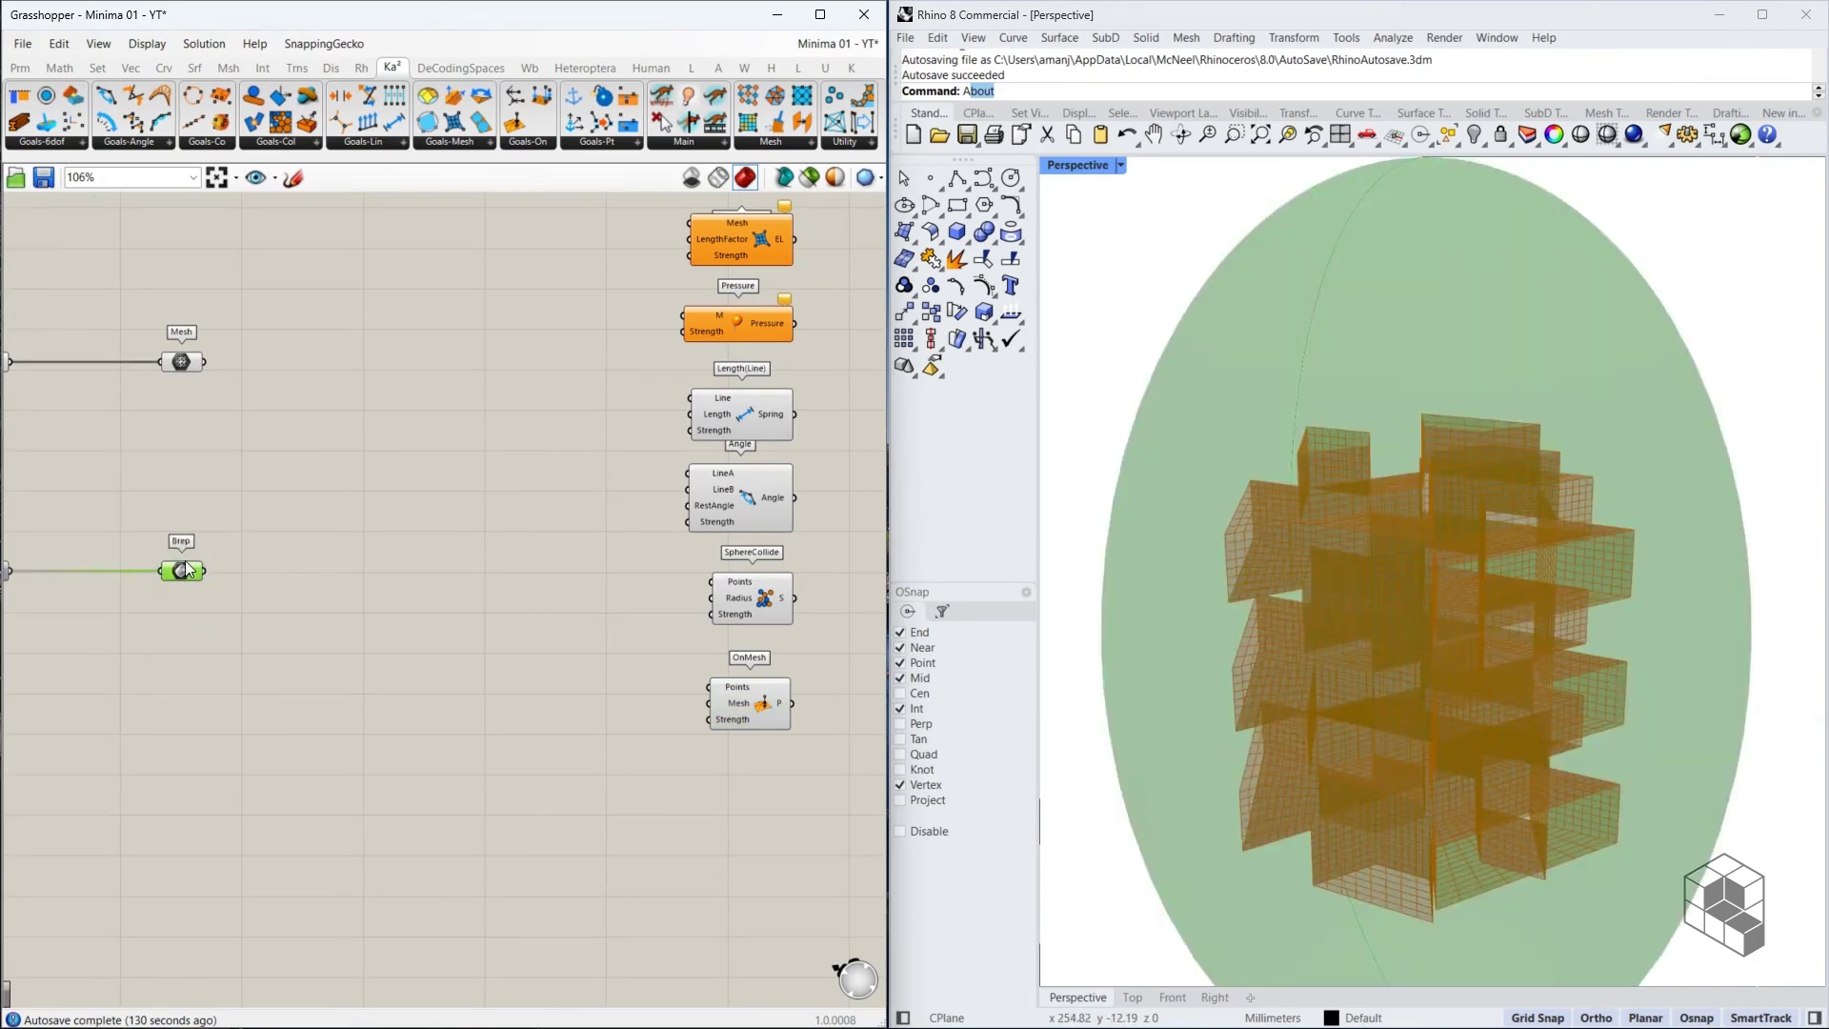
middle_click(189, 567)
click(213, 535)
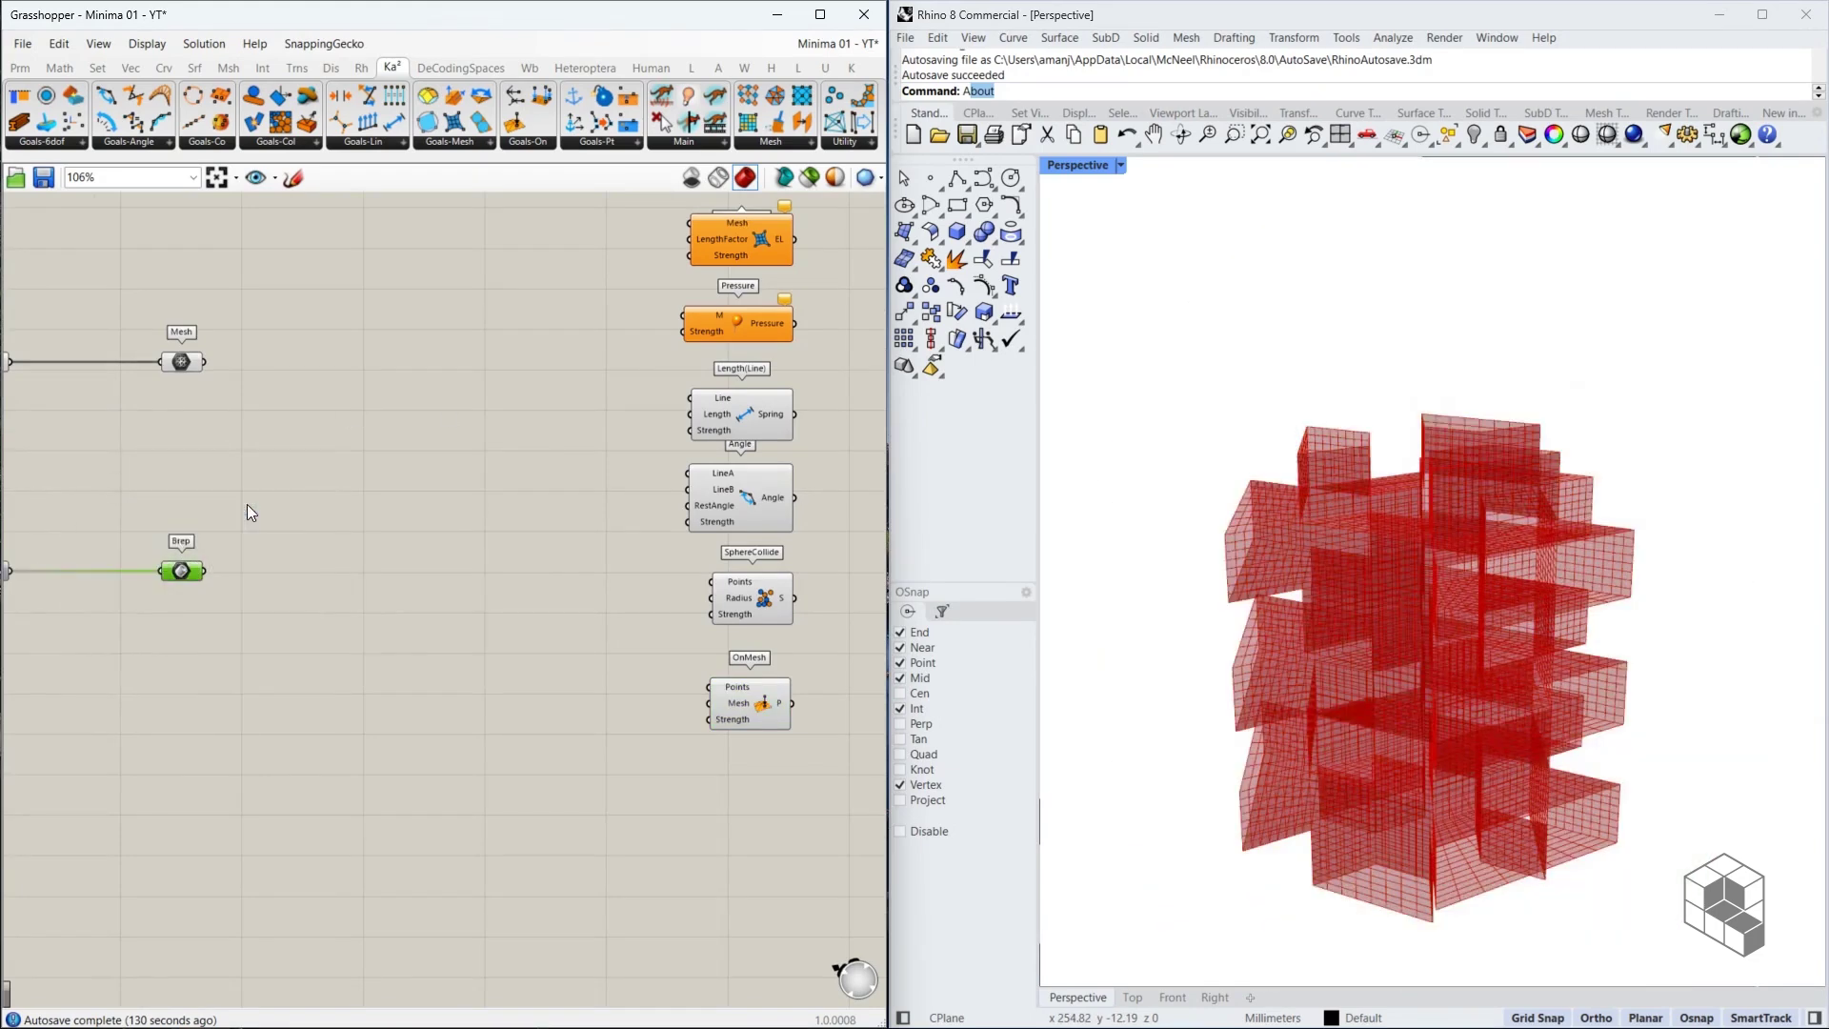
Feed a second Mesh parameter from the tower's Mesh parameter and turn off the original's preview
right_drag(309, 410, 273, 643)
click(140, 580)
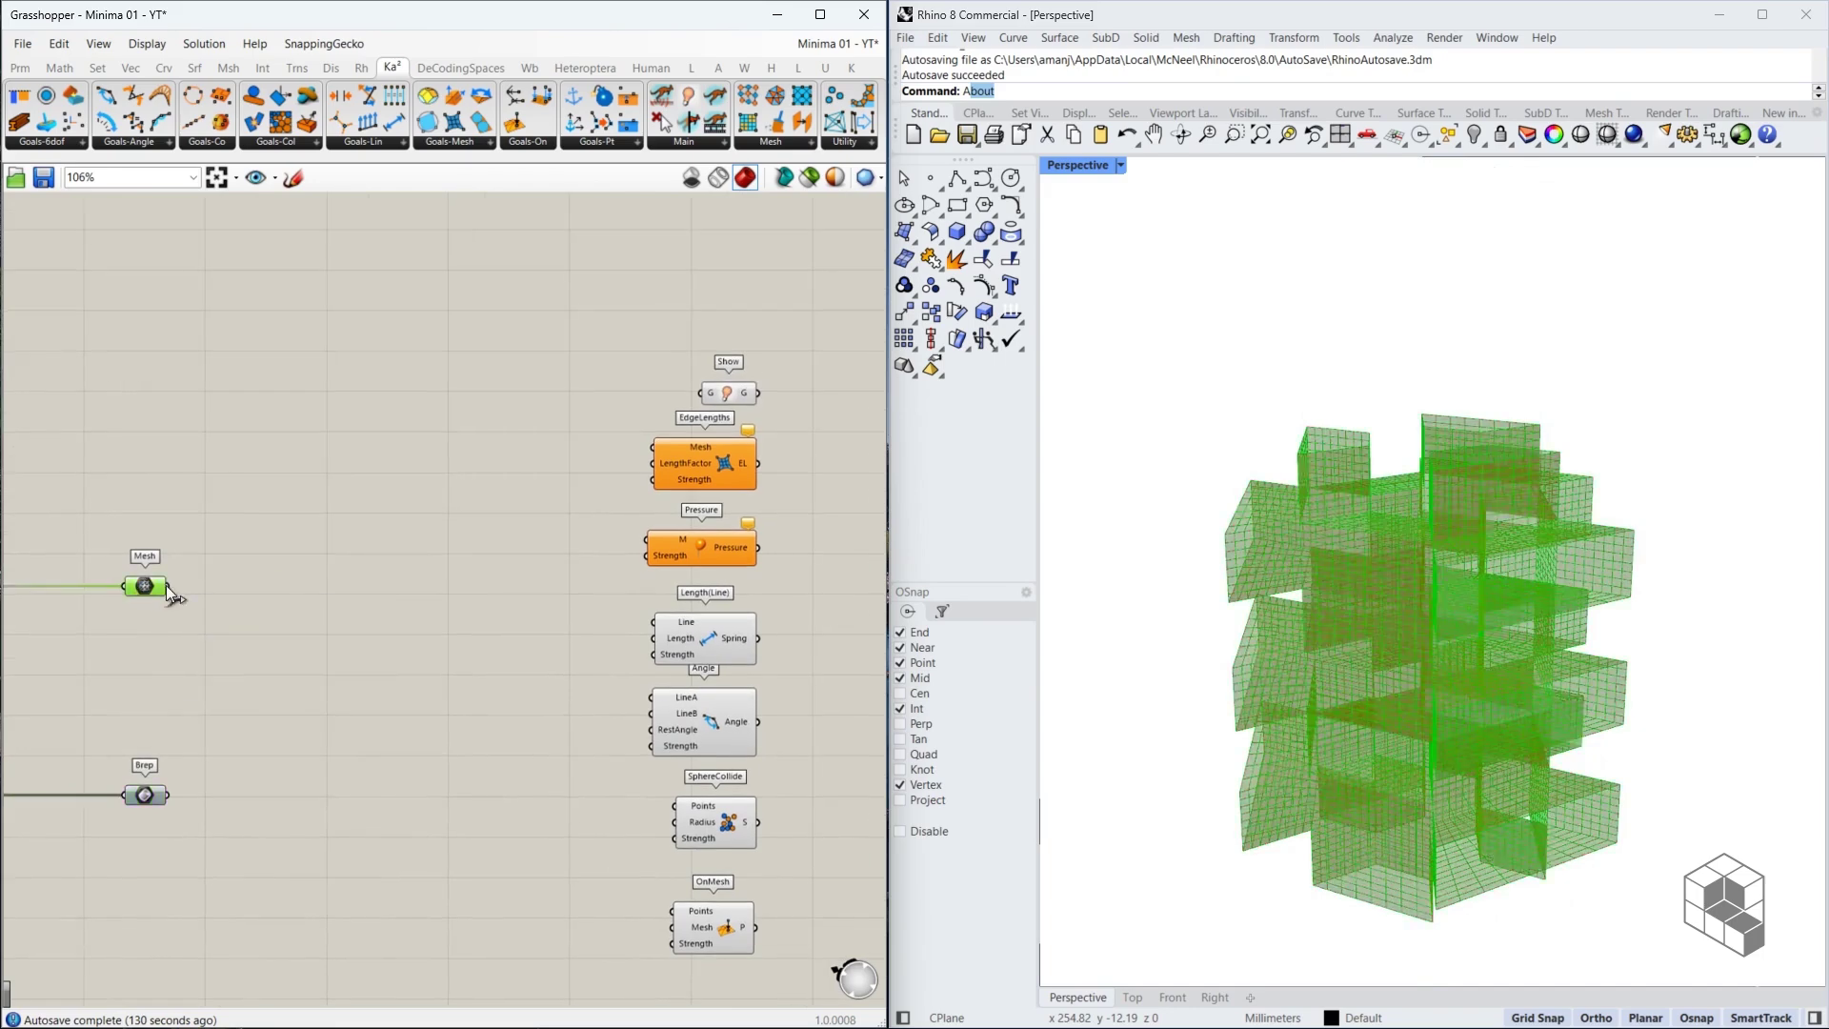
drag(167, 585, 358, 504)
right_drag(242, 564, 427, 562)
drag(407, 548, 143, 610)
middle_click(316, 614)
click(343, 581)
Place the second Mesh parameter beside the Show goal and wire it into Show's geometry input
right_drag(382, 558, 212, 663)
drag(185, 686, 715, 495)
right_drag(783, 527, 370, 516)
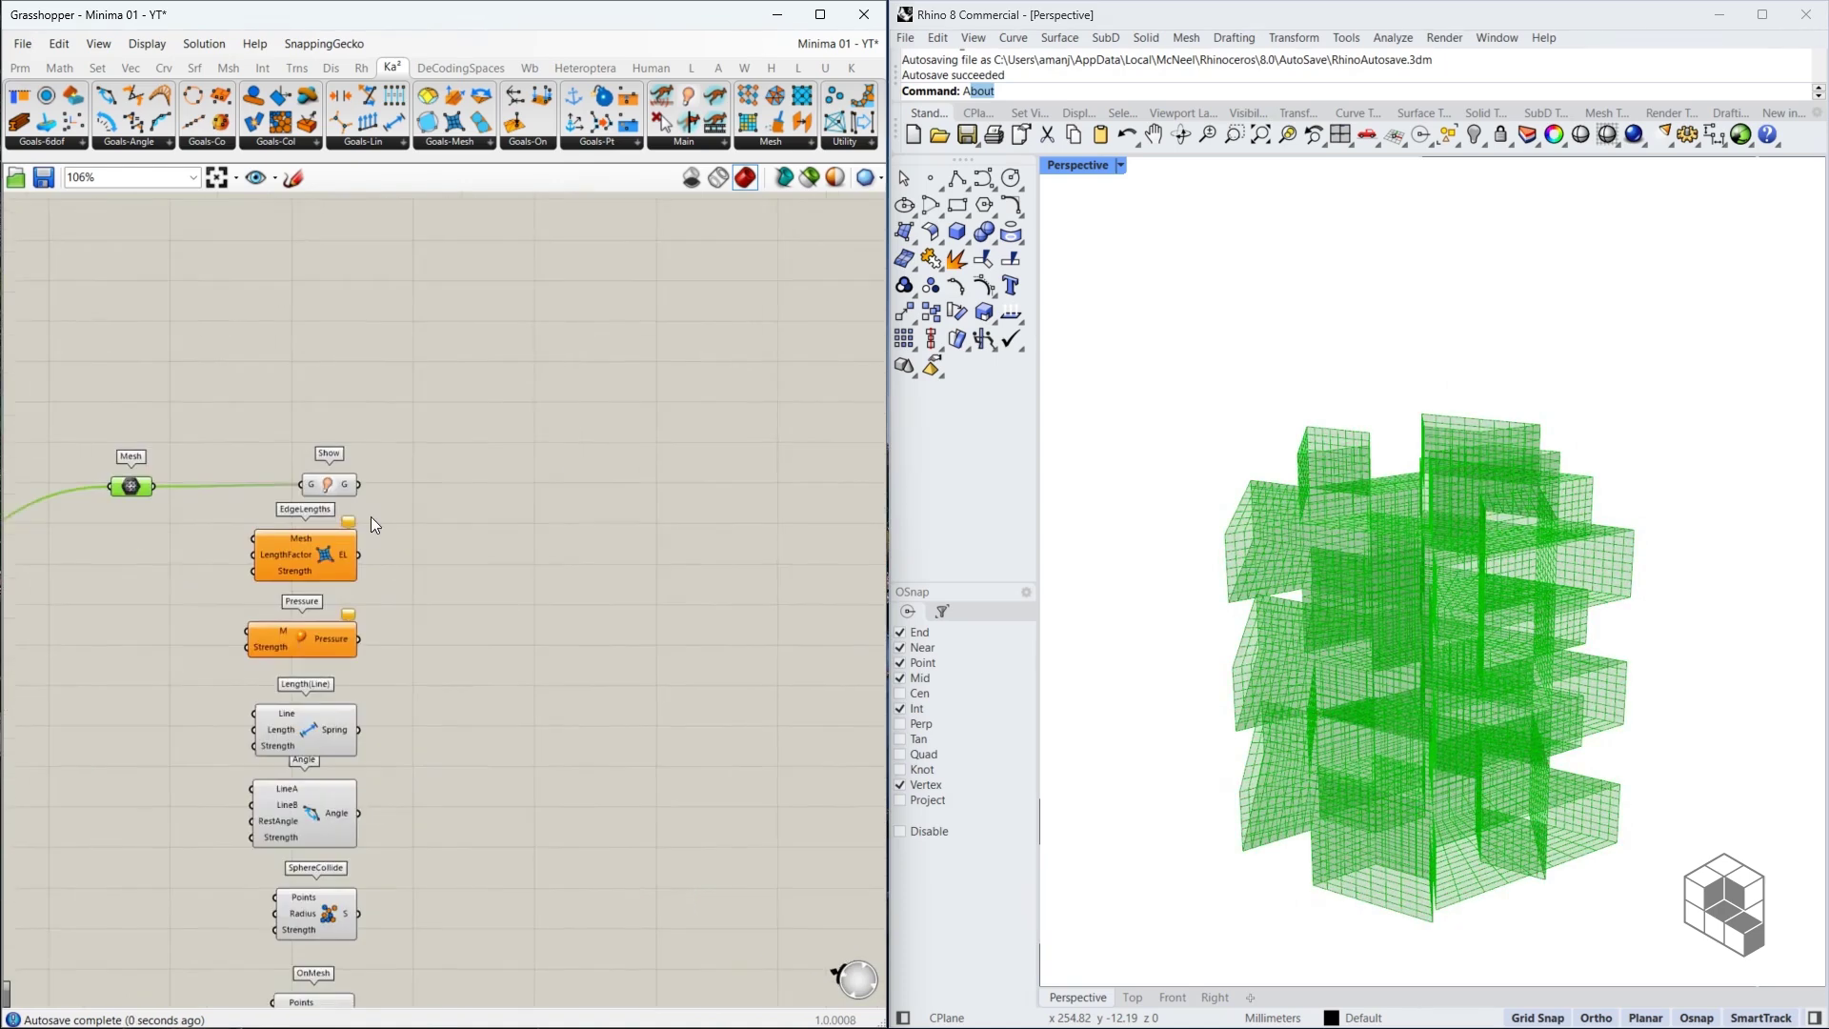
click(410, 605)
Add an Entwine component expanded to seven branches and wire Show's output into branch {0;0}
scroll(152, 520, up, 2)
double_click(598, 767)
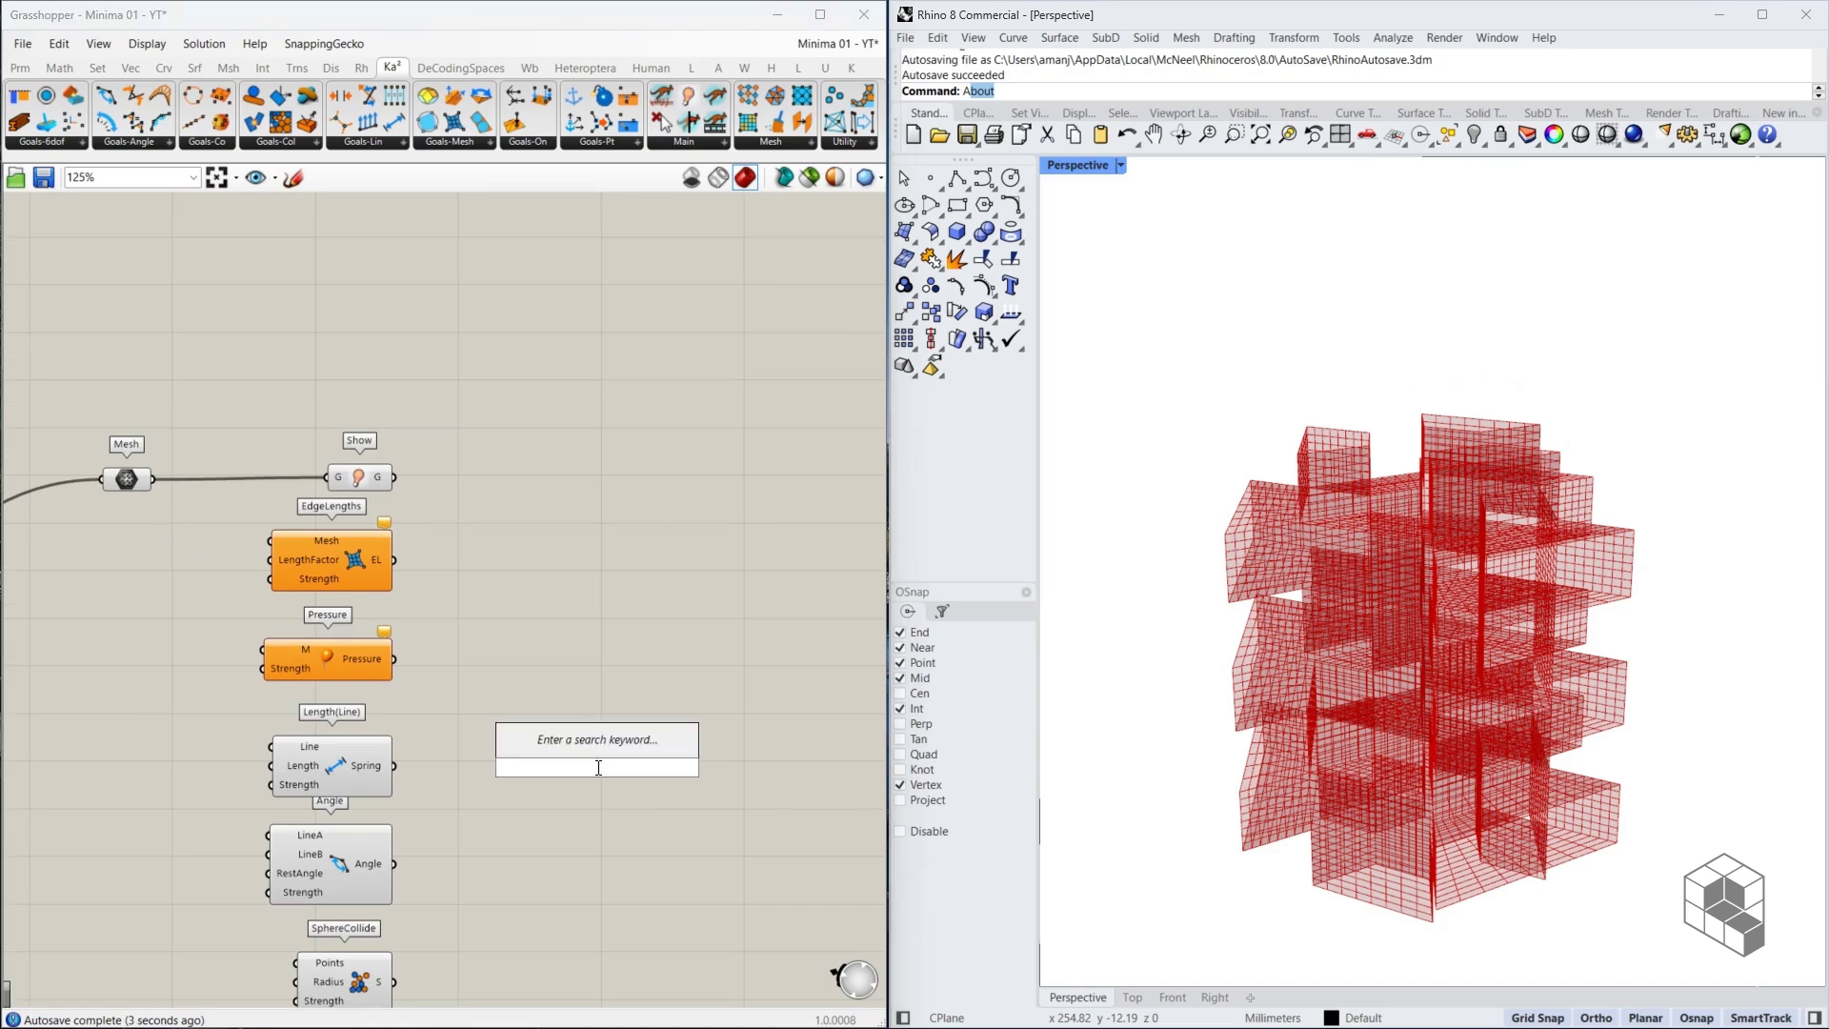
text(entwine)
key(Return)
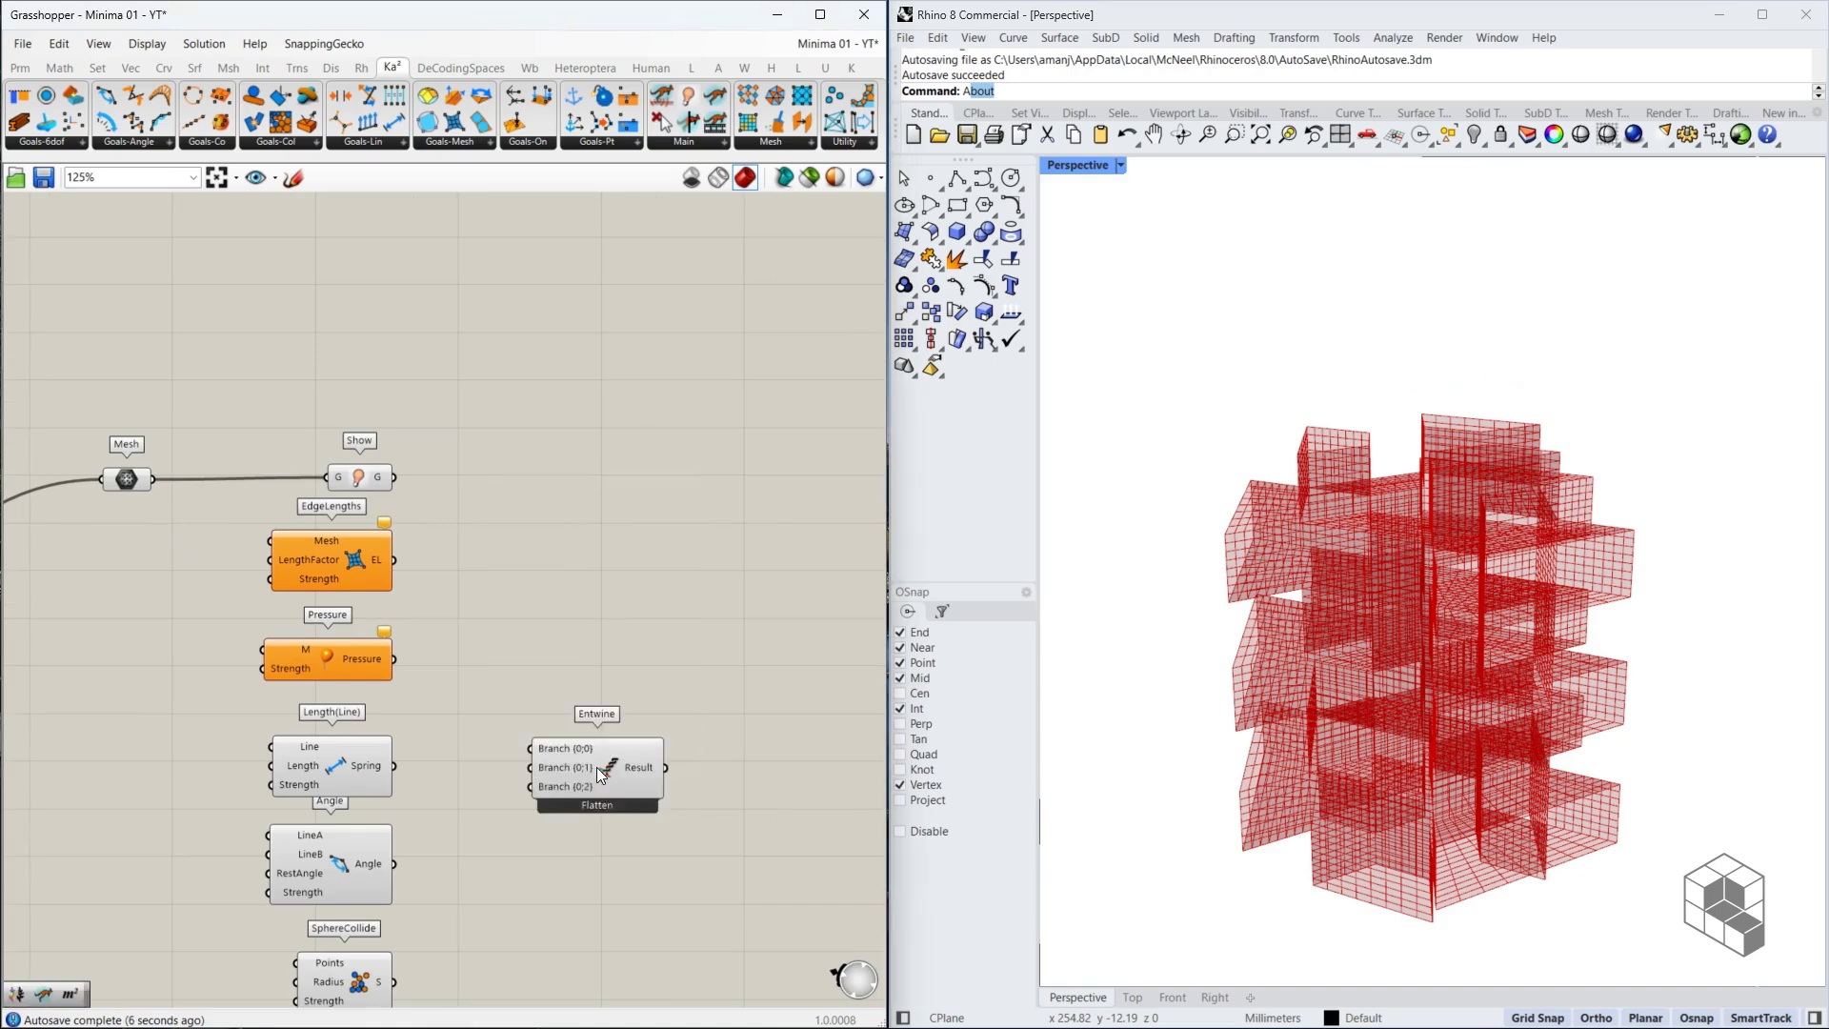
drag(608, 779, 738, 745)
scroll(736, 745, up, 5)
click(717, 770)
click(720, 793)
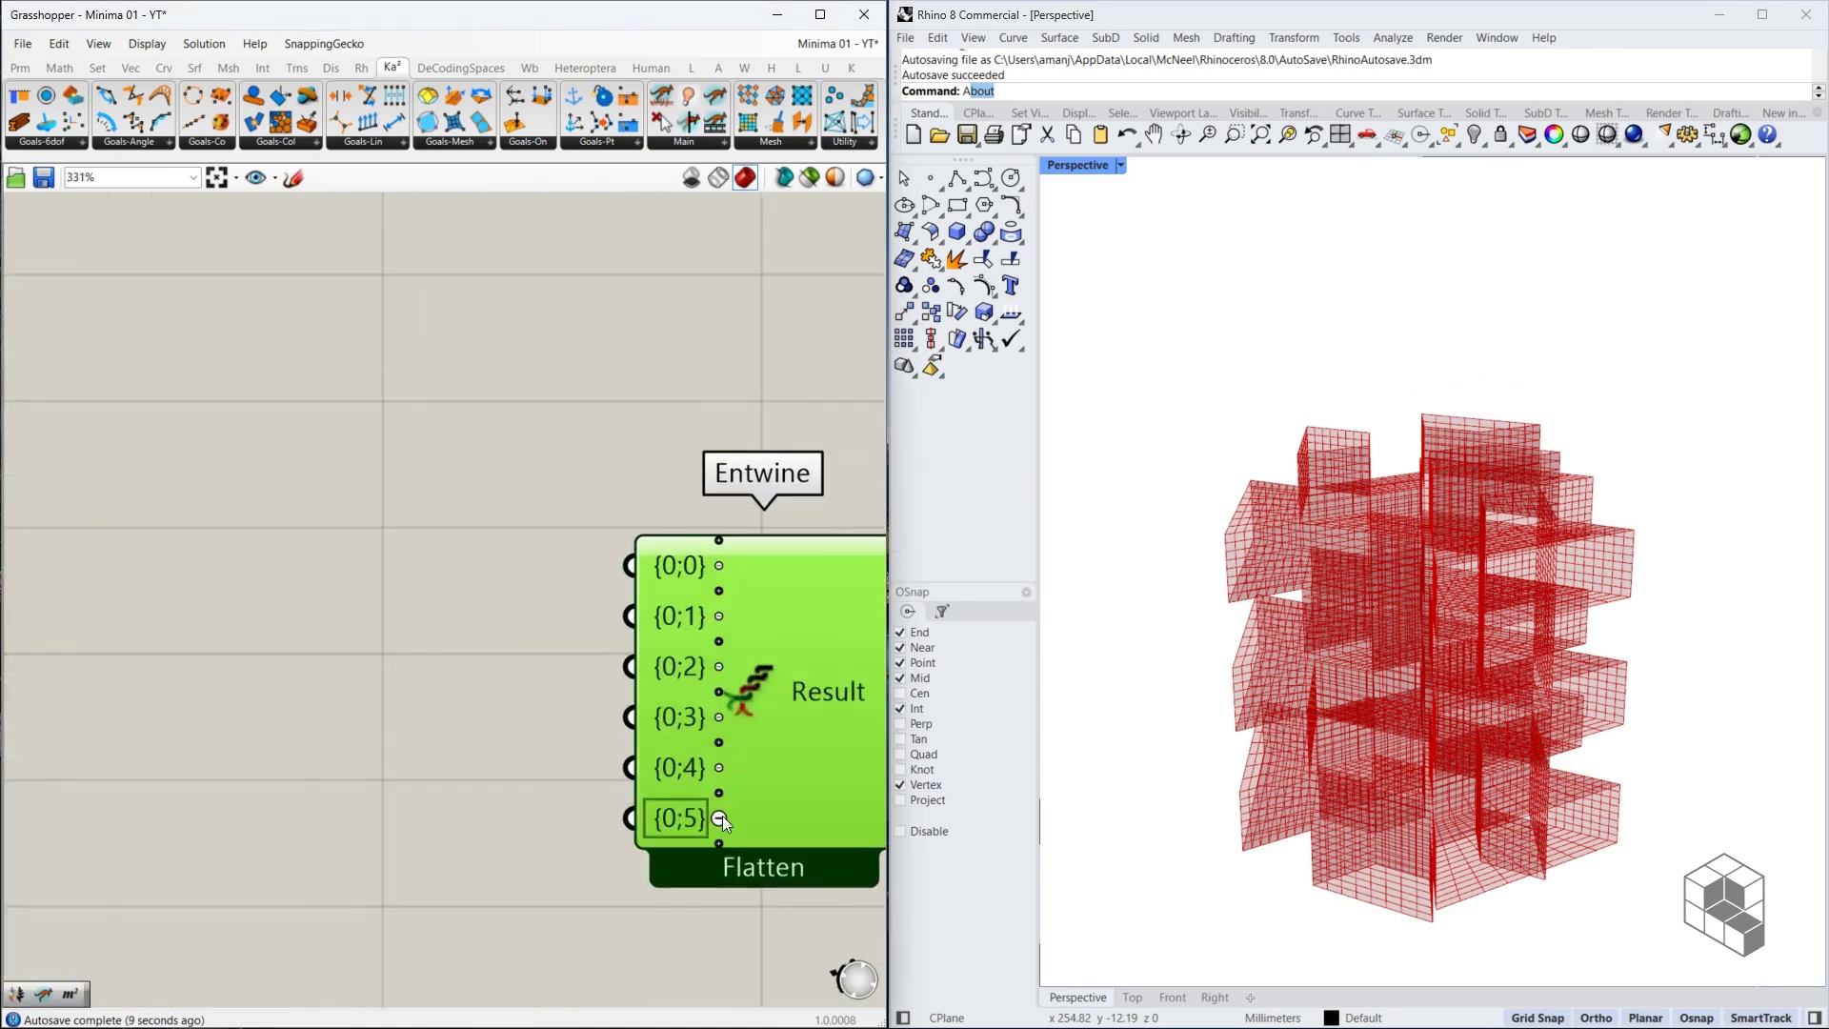
click(719, 842)
scroll(791, 791, down, 5)
drag(428, 503, 730, 698)
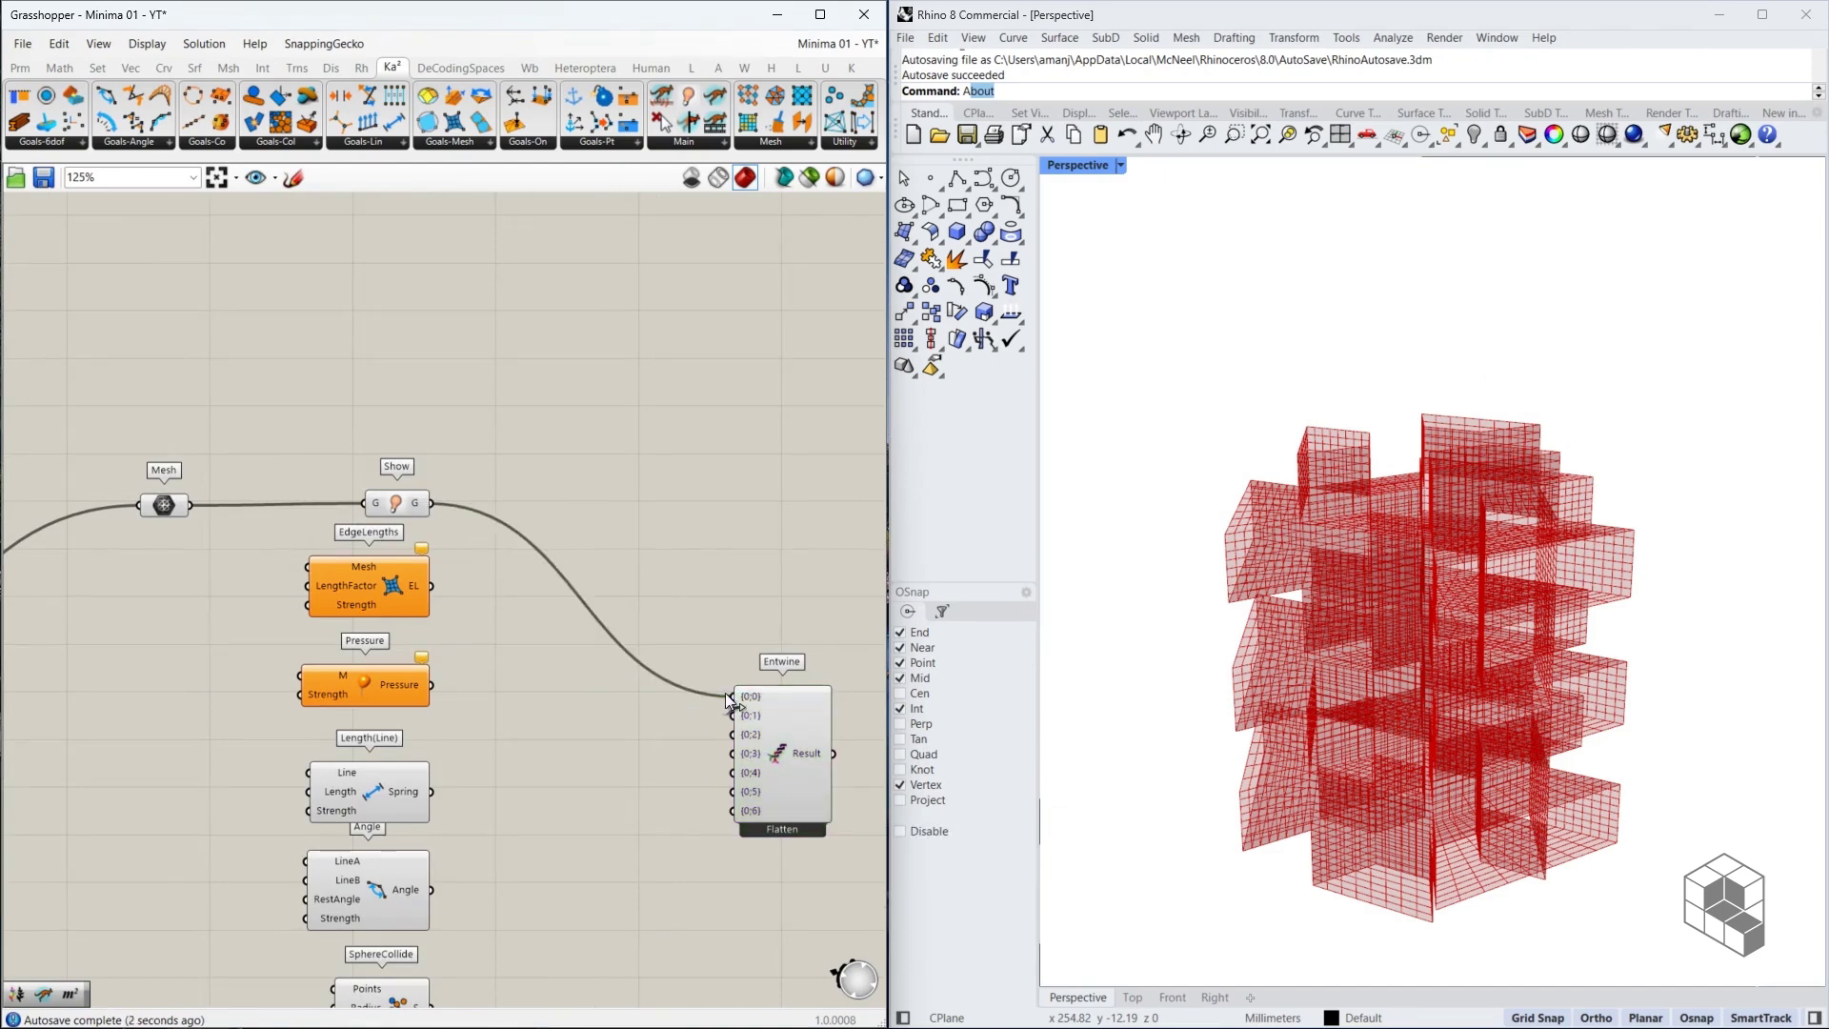
Wire the second Mesh into EdgeLengths and feed its LengthFactor from a number slider set to 0.1
drag(196, 505, 402, 584)
scroll(185, 585, up, 3)
double_click(185, 585)
text(0.1)
key(Return)
scroll(342, 585, up, 1)
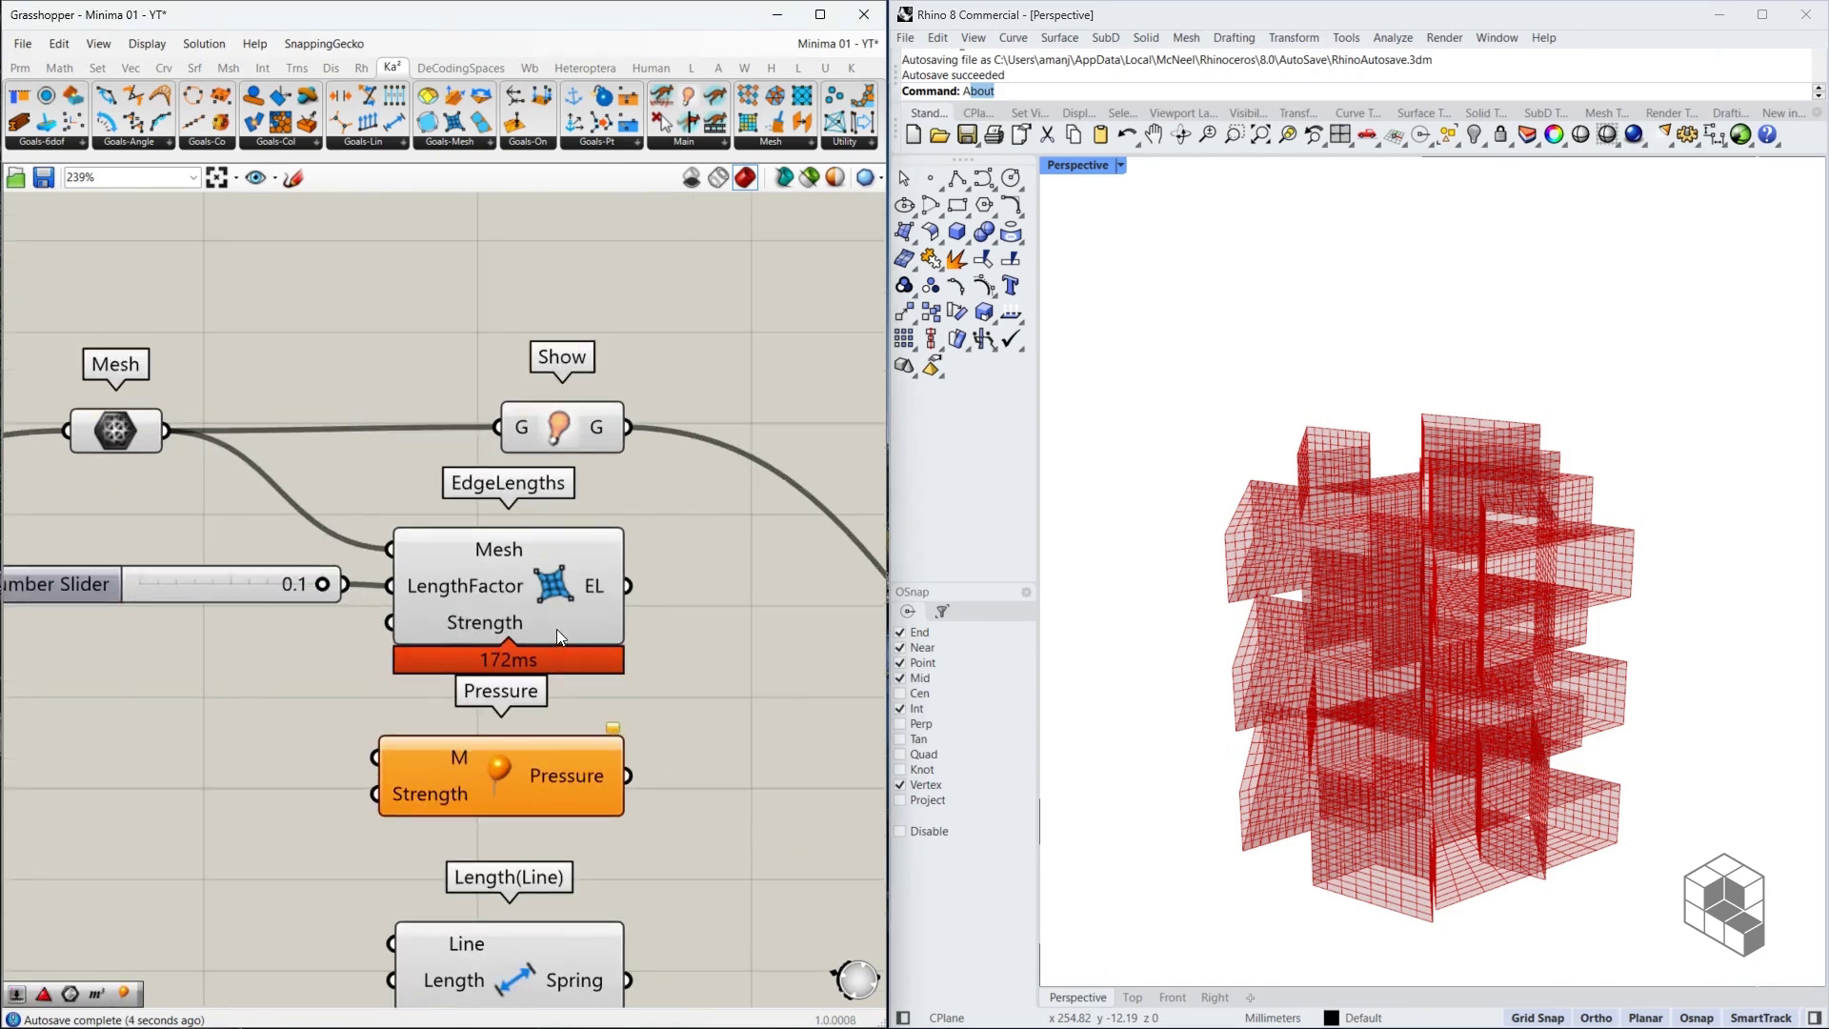
drag(584, 420, 569, 424)
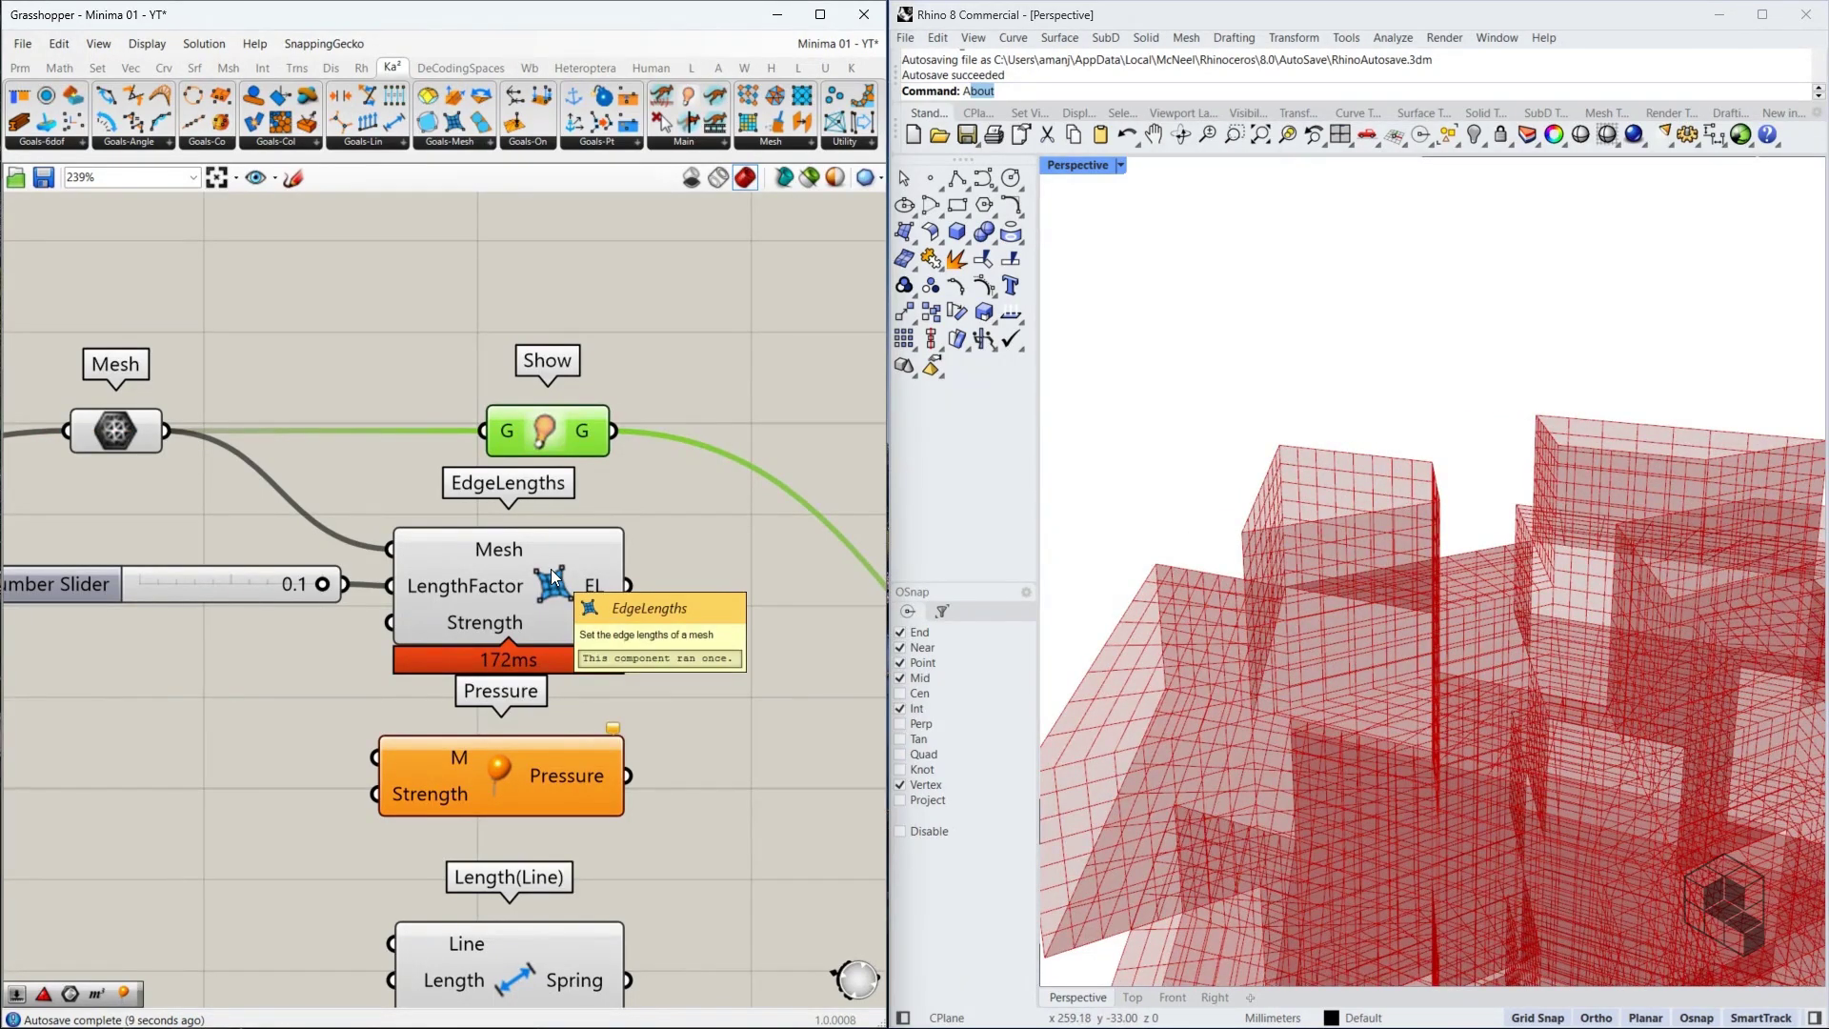
drag(261, 583, 265, 584)
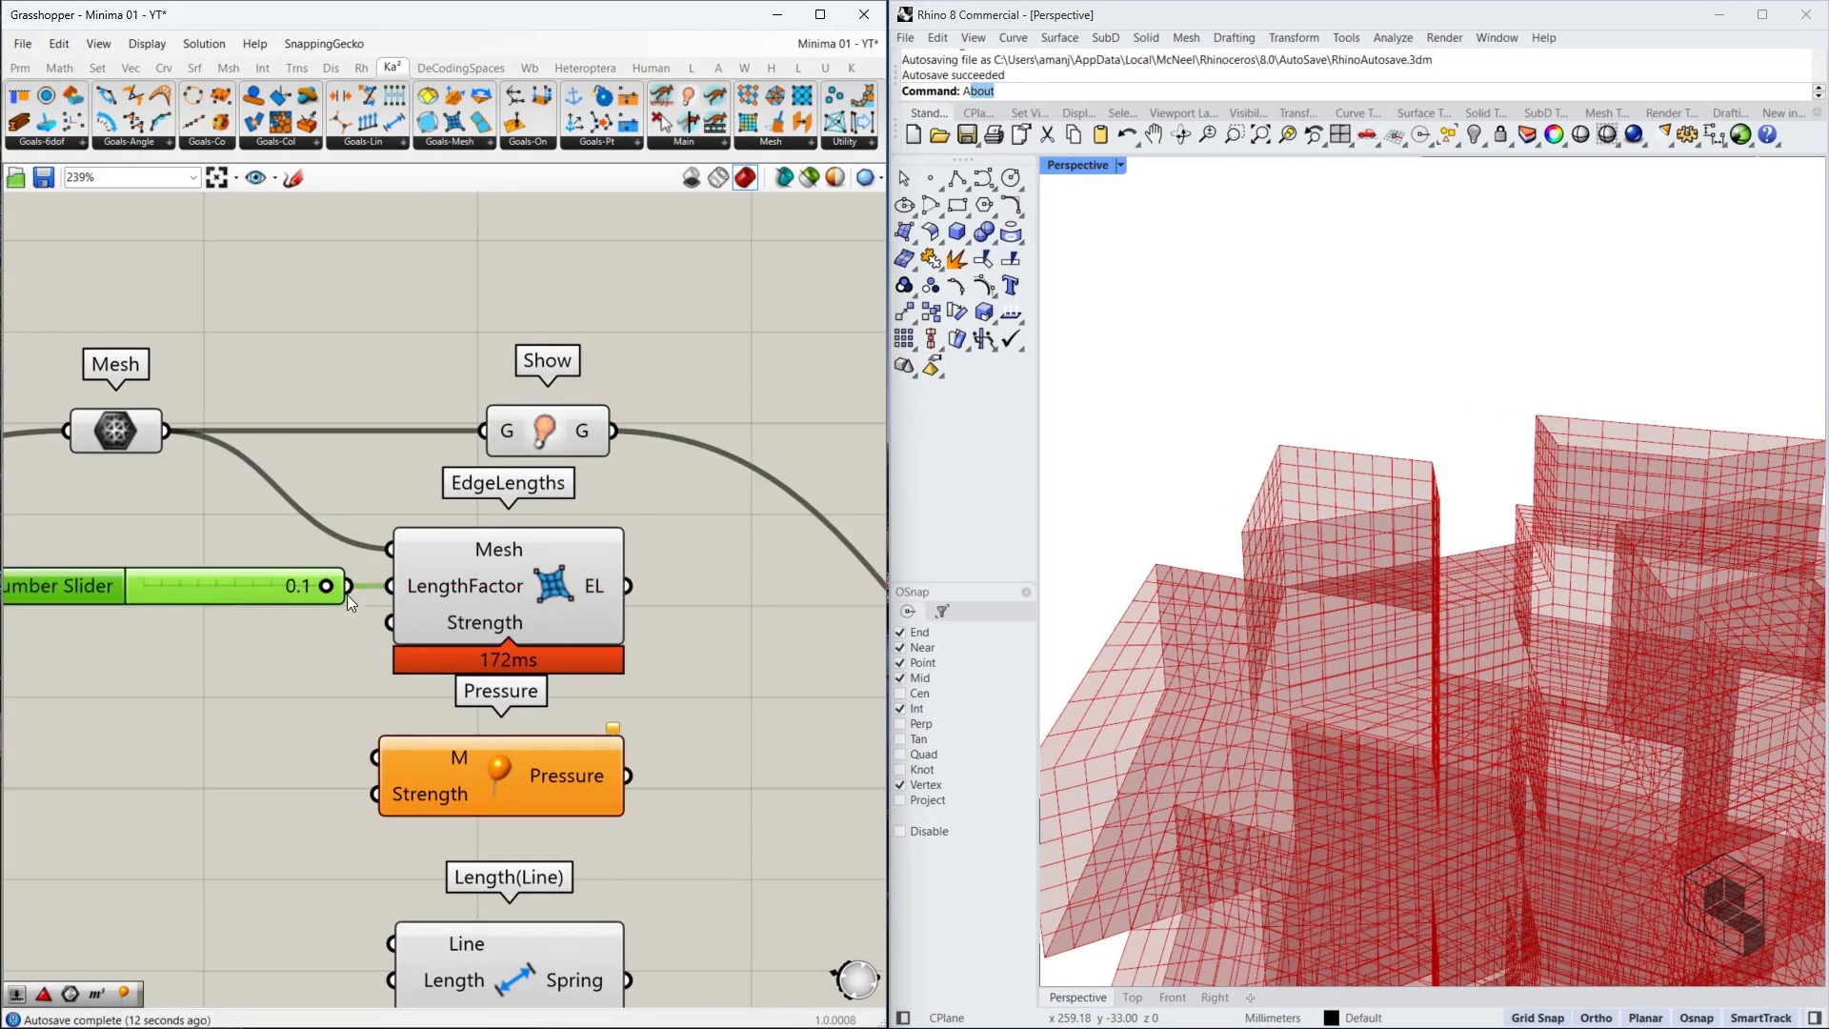
Feed the EdgeLengths Strength from a number slider set to 11 and shift the remaining goals down to make room
double_click(103, 619)
text(11)
key(Return)
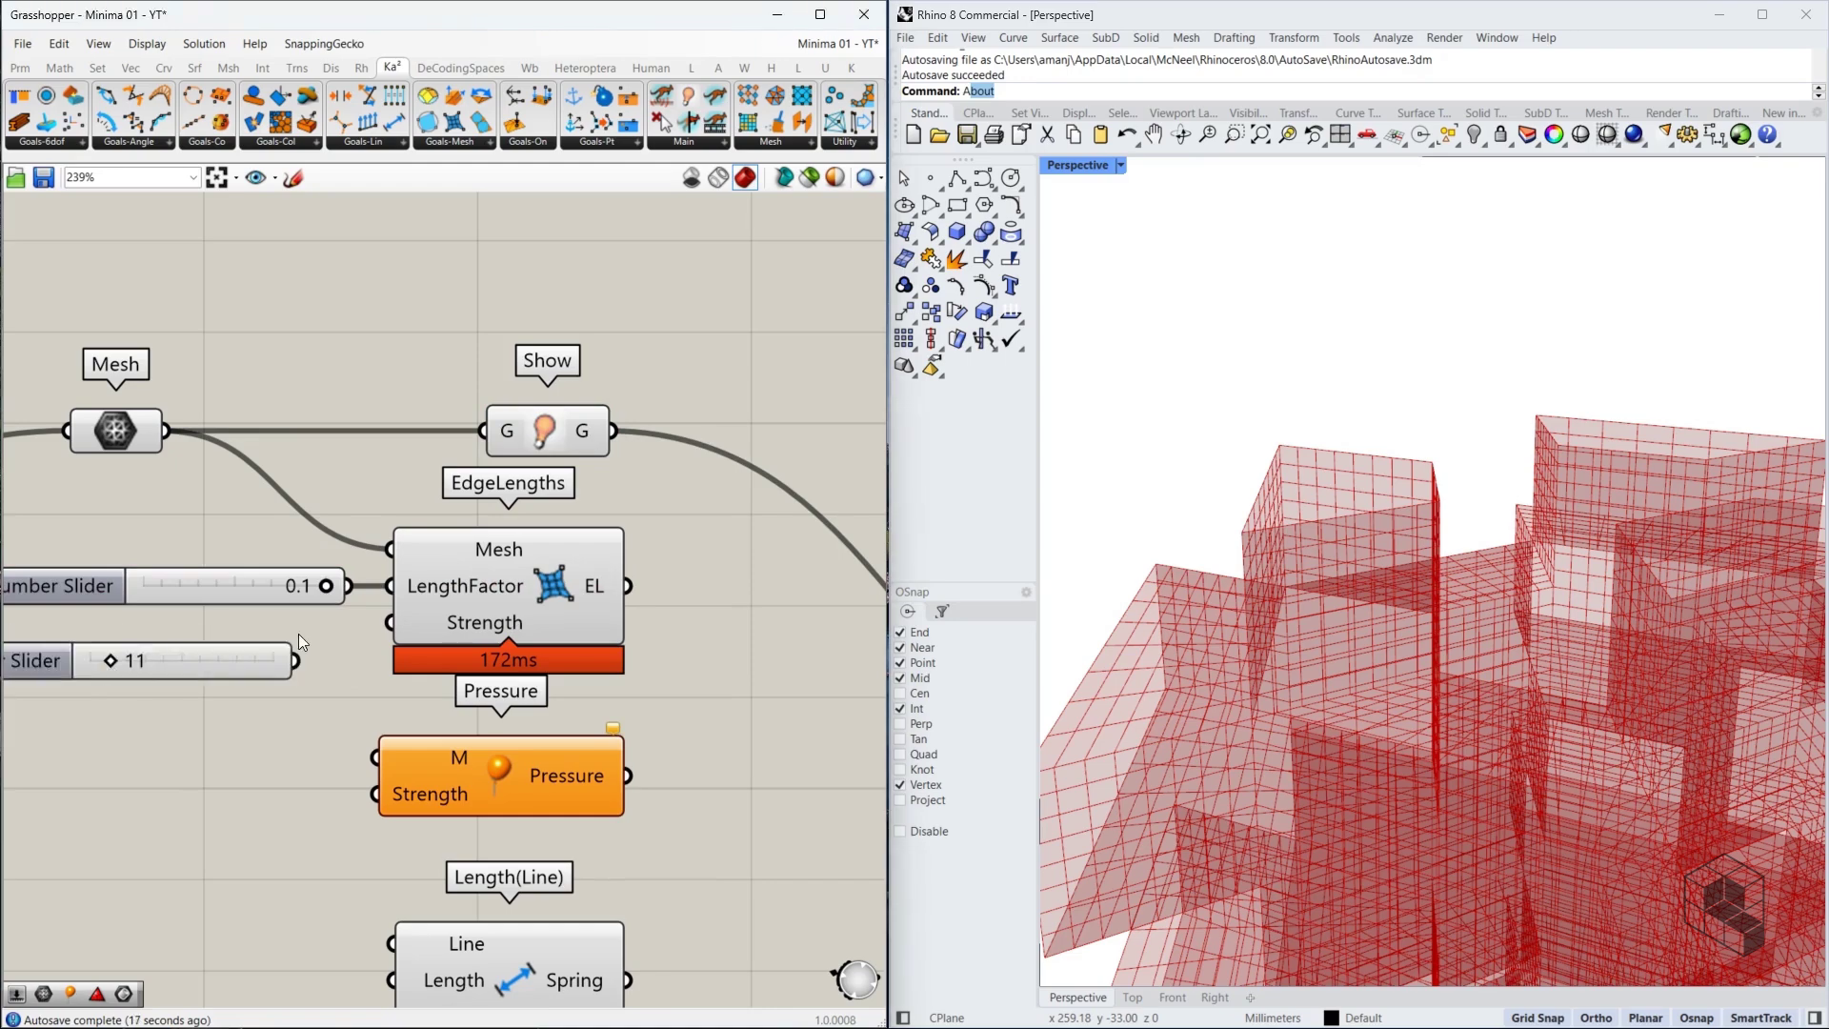
drag(319, 659, 324, 641)
scroll(541, 494, down, 2)
right_drag(523, 716, 552, 577)
scroll(582, 542, down, 4)
drag(666, 522, 557, 840)
scroll(572, 562, up, 3)
click(701, 564)
scroll(429, 400, up, 3)
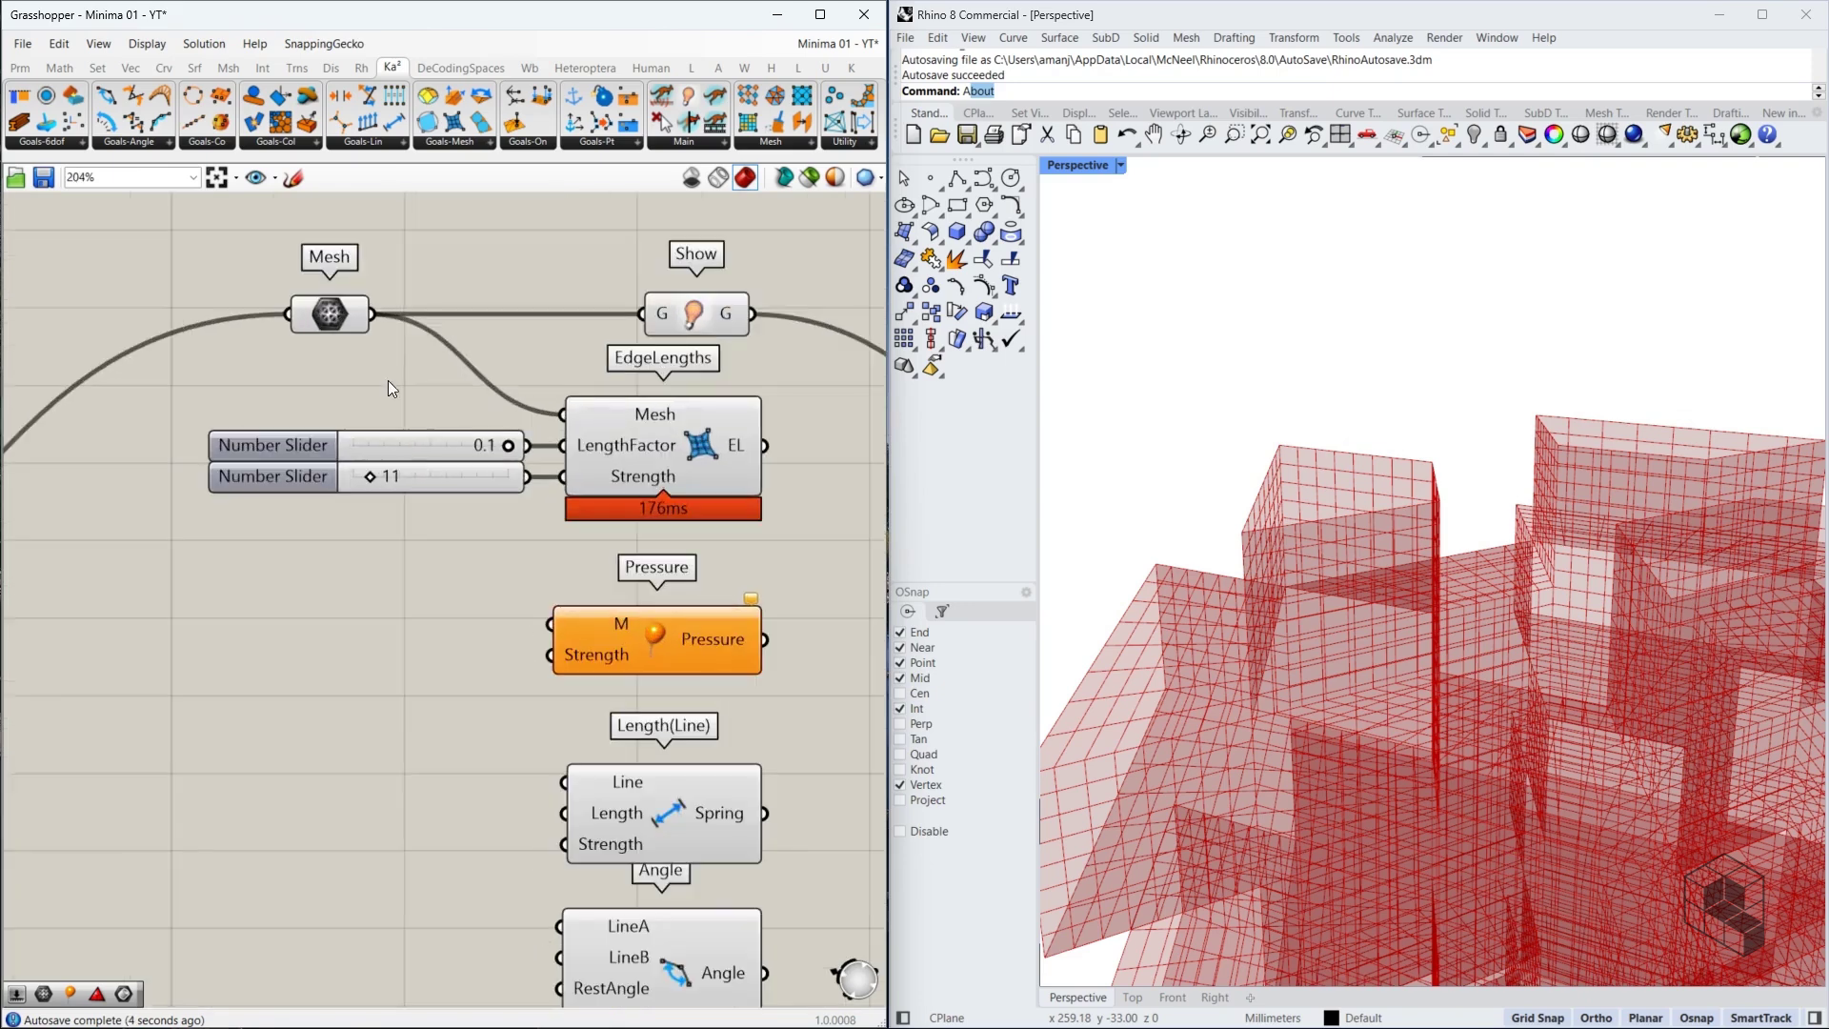
Wire the second Mesh into Pressure and feed its Strength from a slider ranging from -0.50 to 0.5, set to -0.50
drag(371, 314, 526, 629)
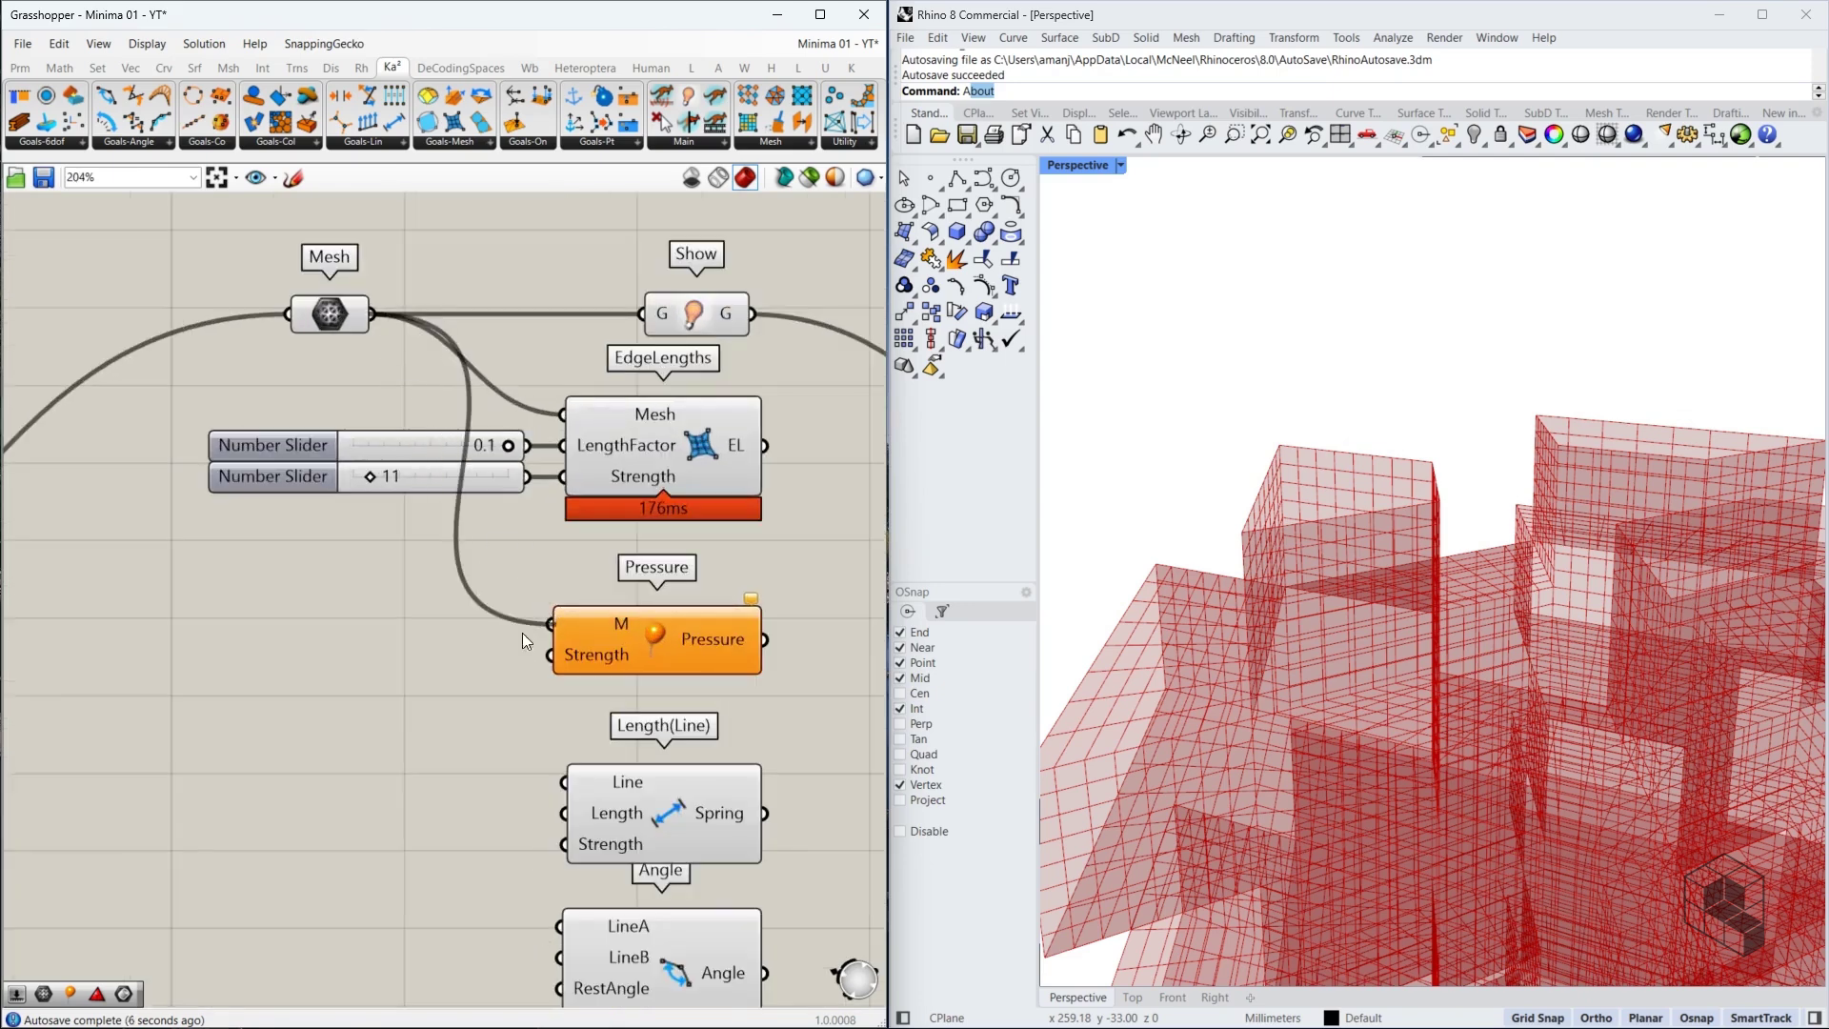
double_click(336, 664)
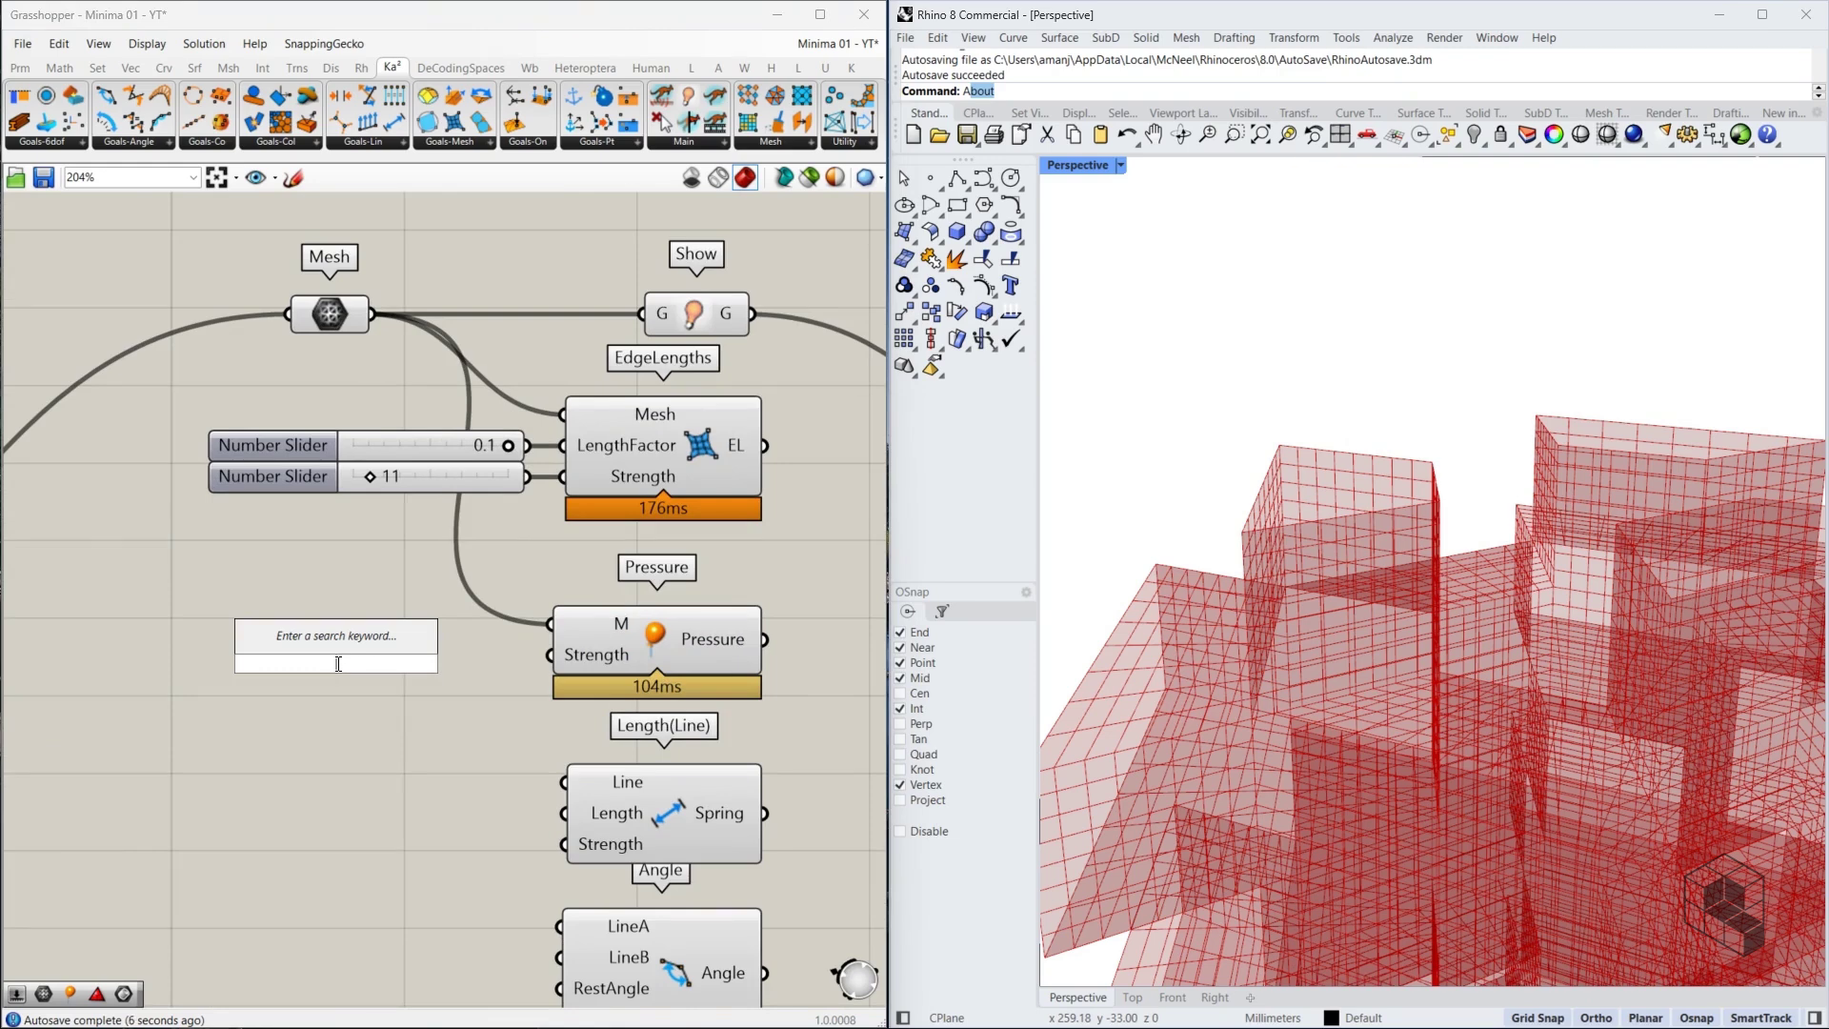
text(-0.50<)
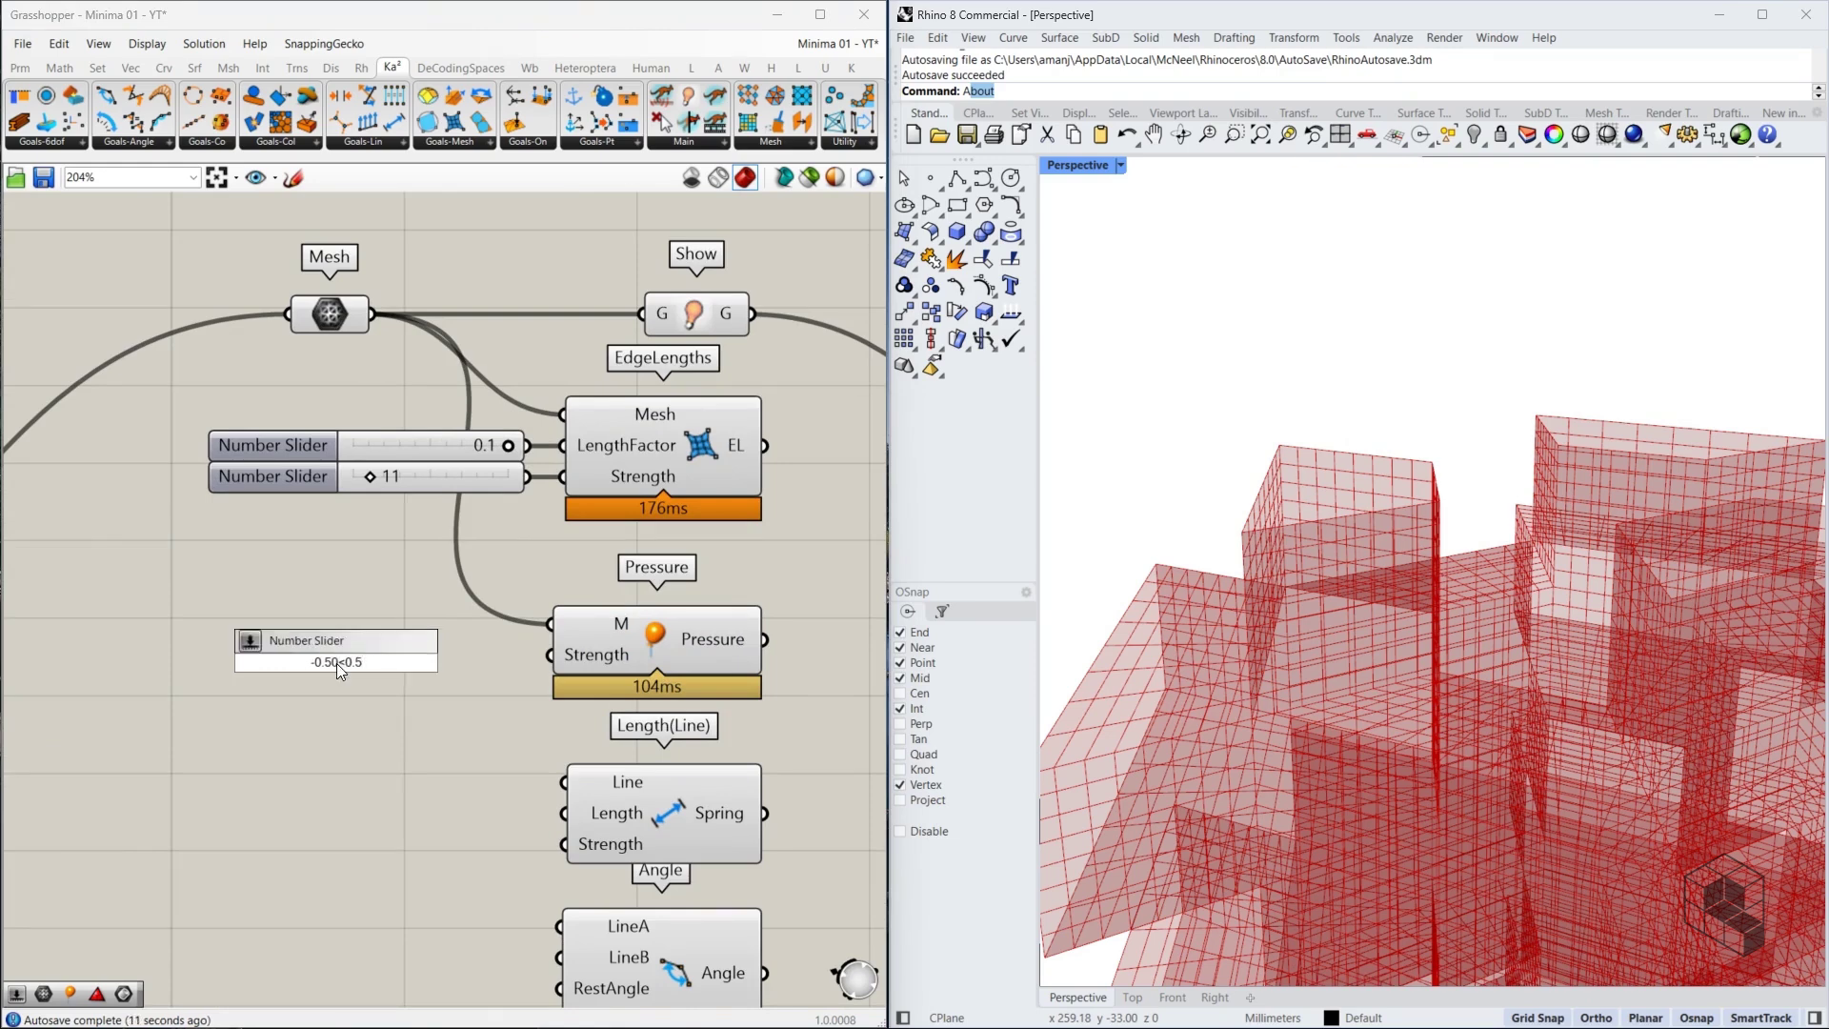
text(0.5)
key(Return)
scroll(335, 663, up, 2)
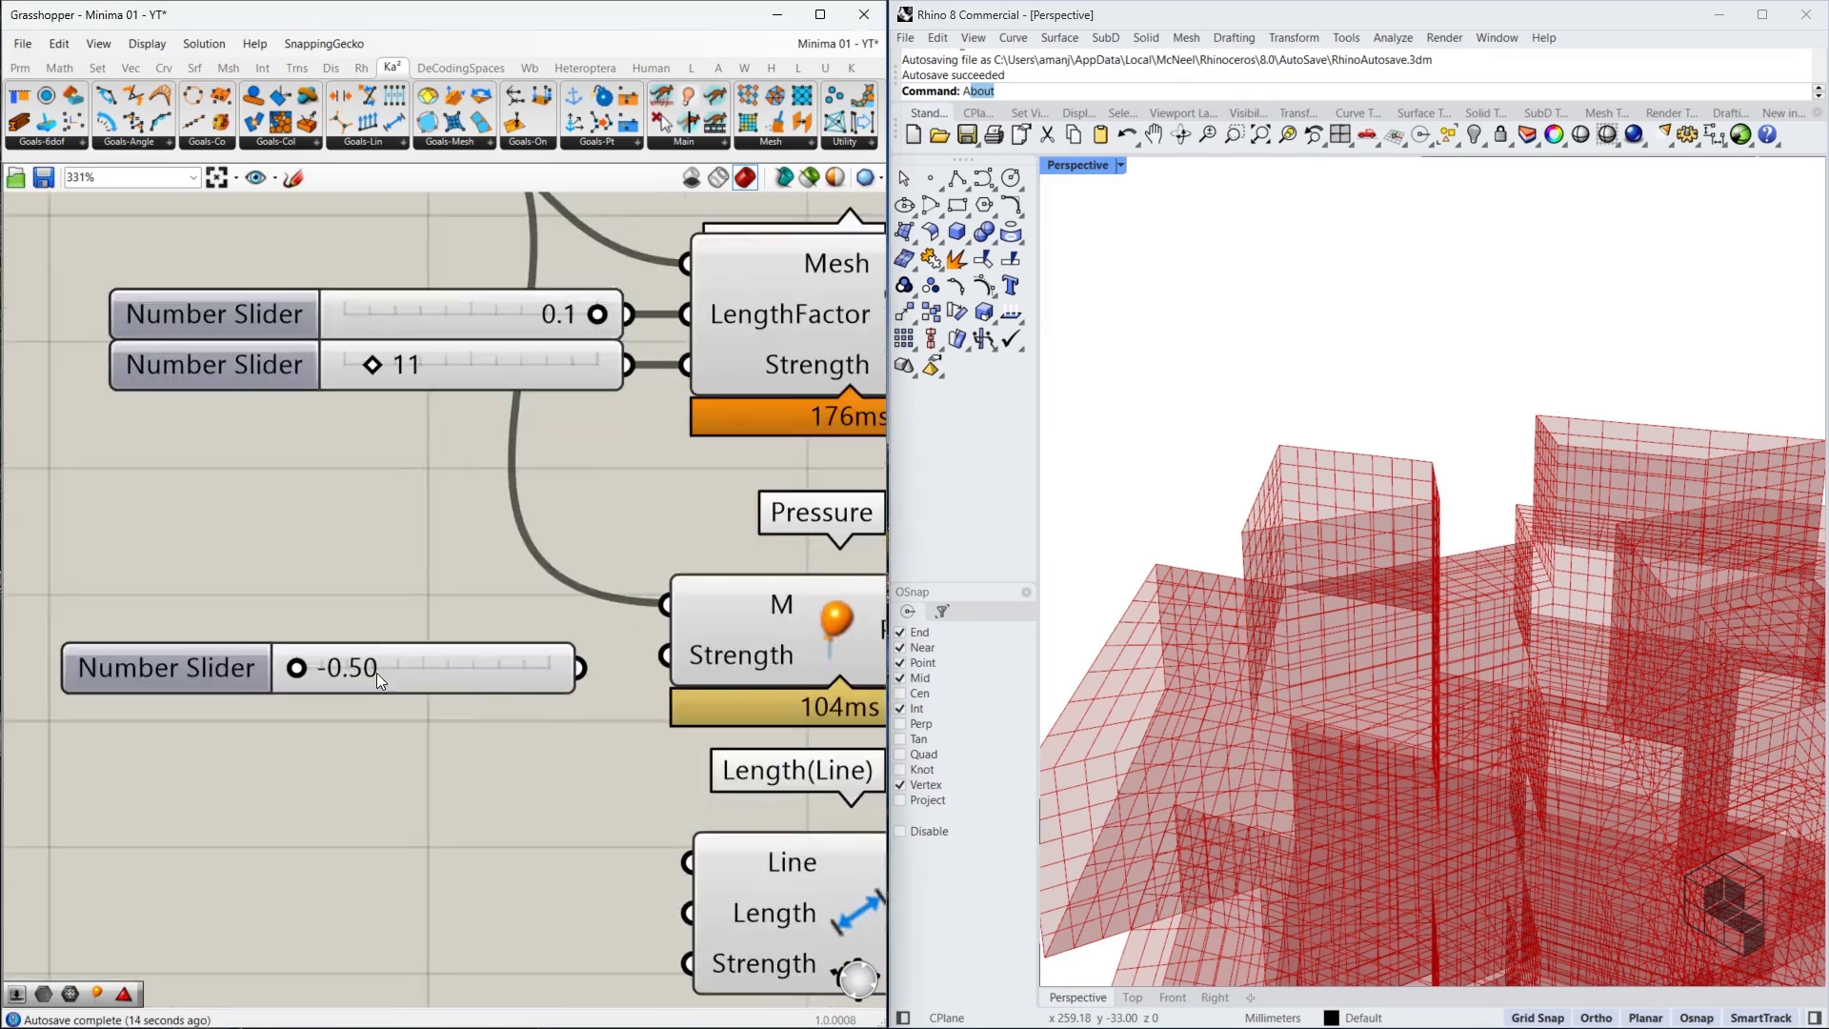
drag(444, 674, 473, 659)
right_drag(402, 627, 295, 620)
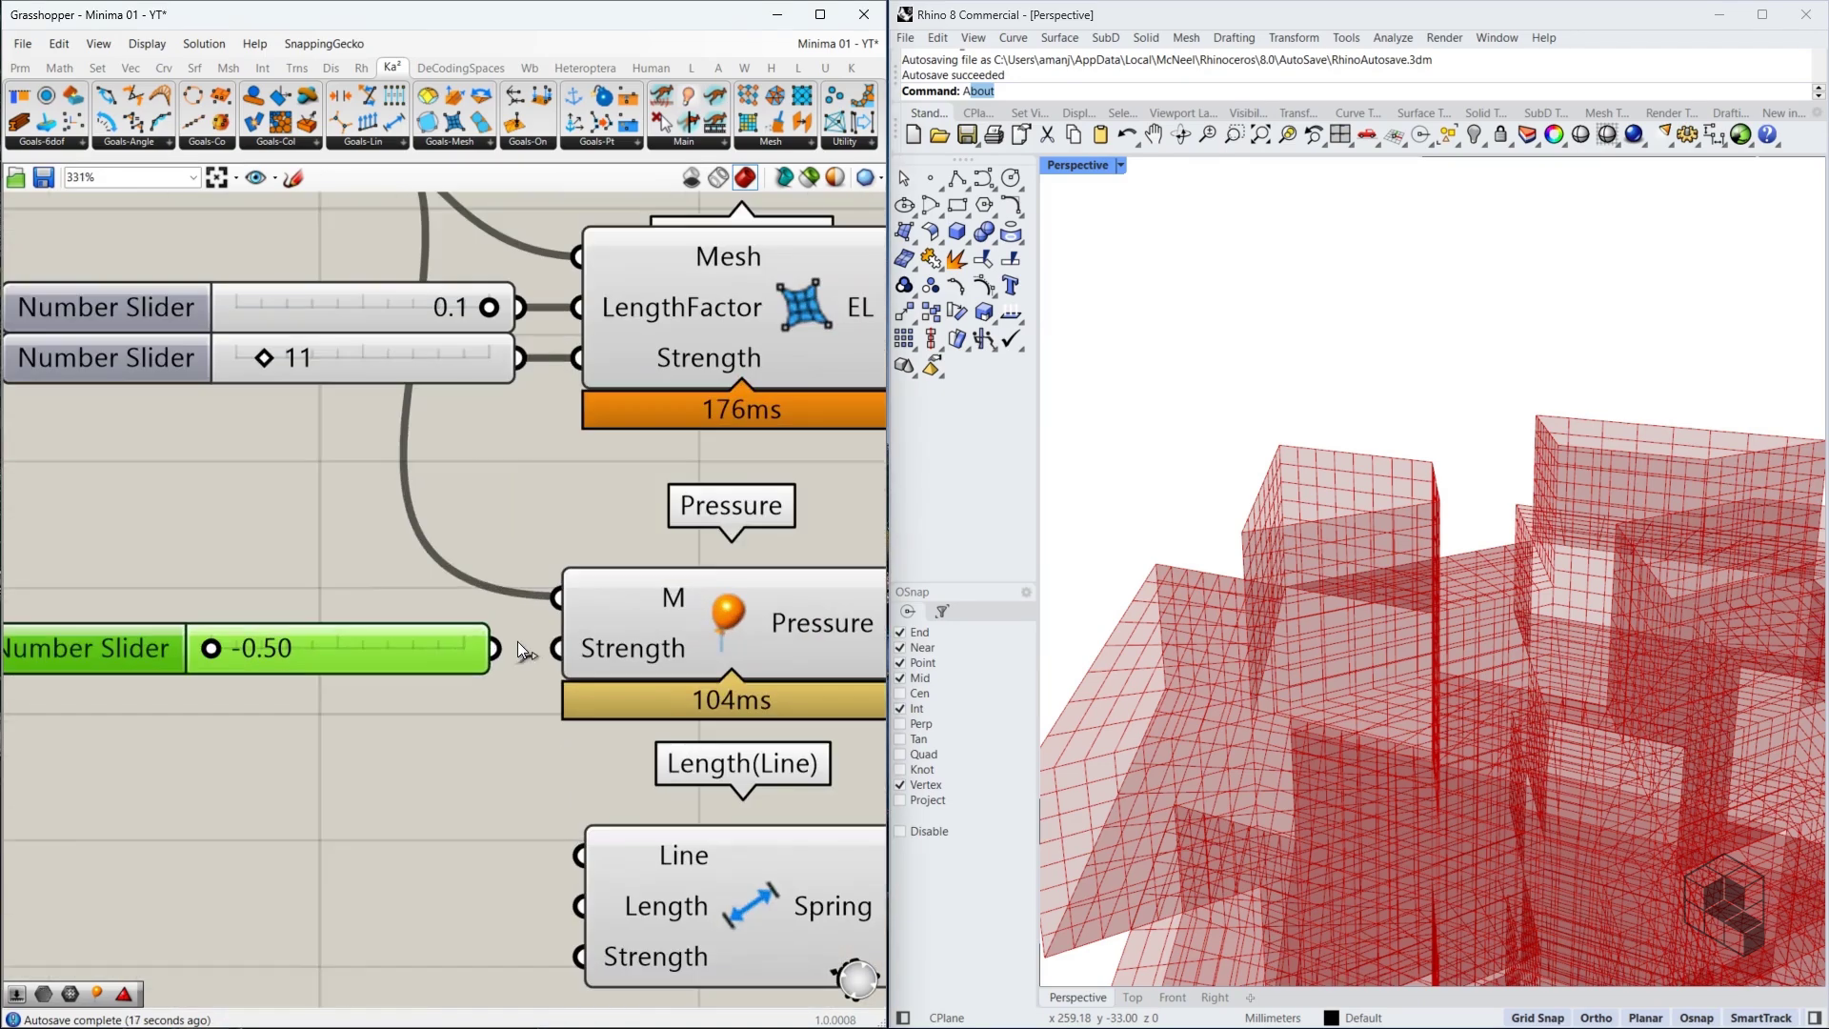
scroll(572, 535, down, 5)
click(539, 625)
Wire the EdgeLengths and Pressure outputs into Entwine branches {0;1} and {0;2}
scroll(602, 506, down, 2)
right_drag(631, 472, 506, 477)
drag(459, 443, 715, 552)
right_drag(430, 563, 562, 501)
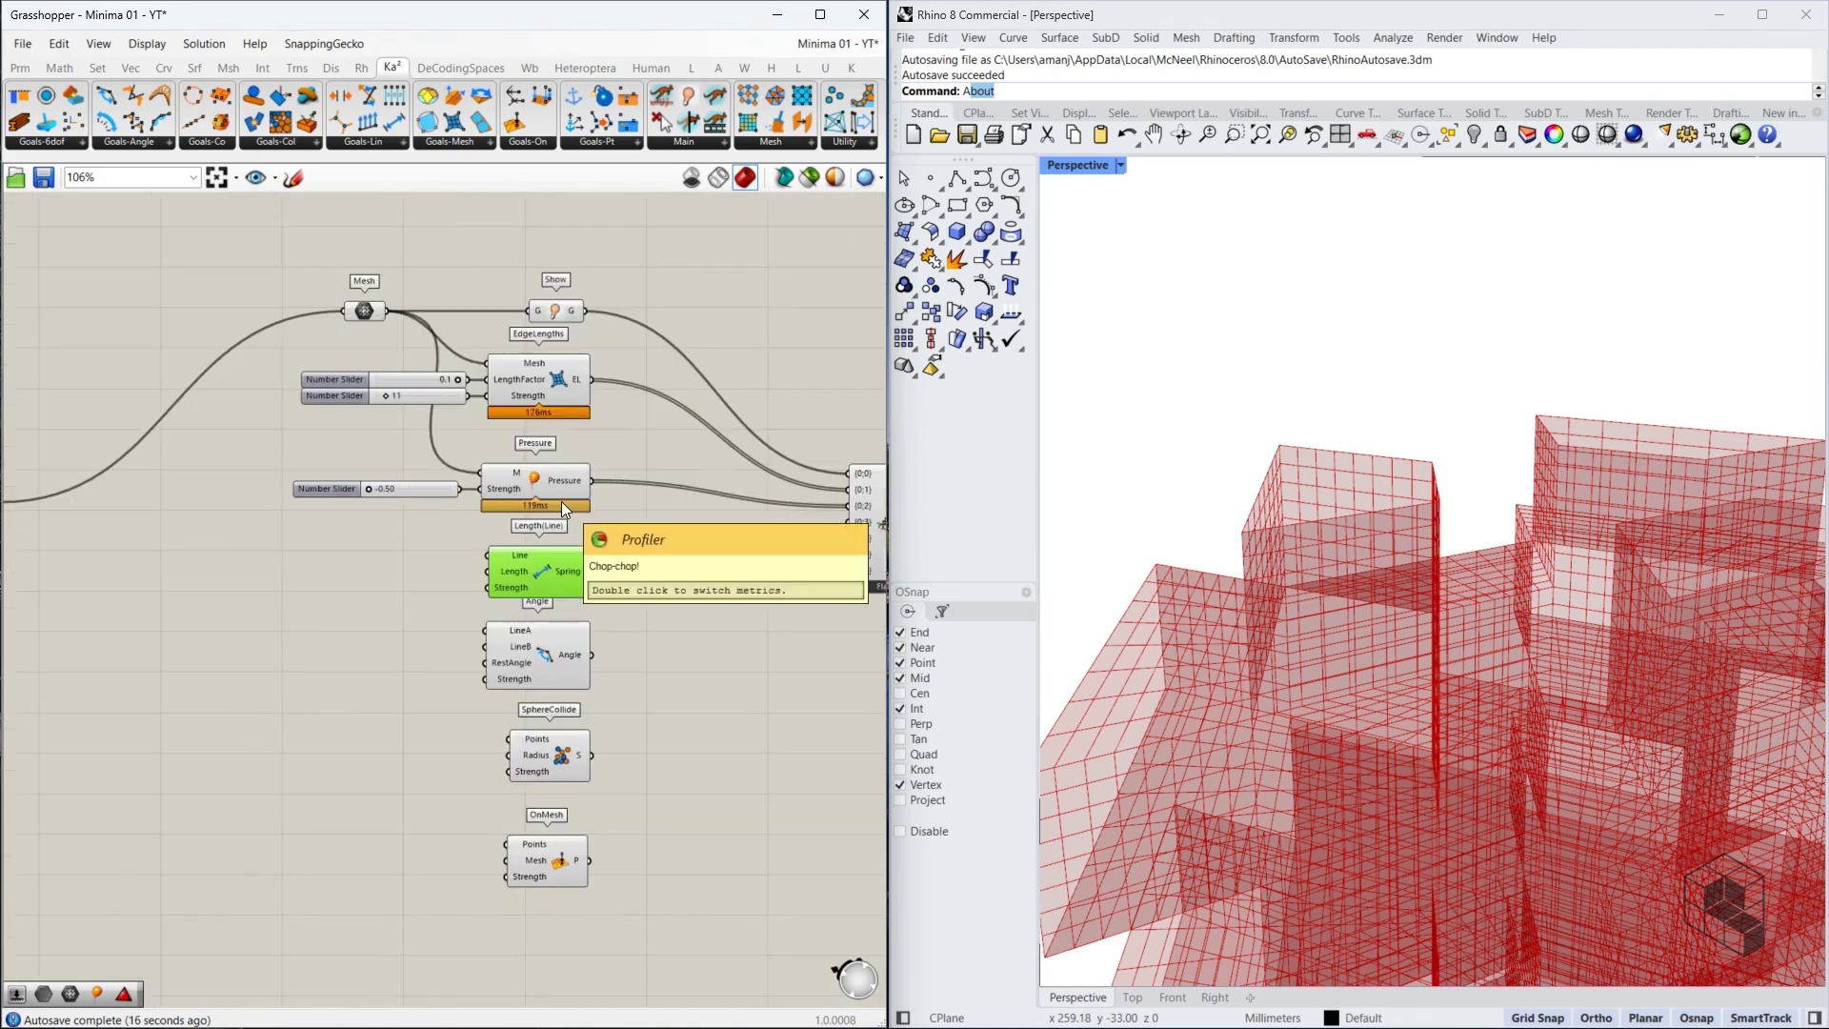
Rearrange the goals so OnMesh sits directly below Pressure, with Length(Line) and Angle moved beneath SphereCollide
click(548, 859)
click(561, 744)
drag(611, 563, 535, 667)
drag(560, 566, 559, 620)
right_drag(427, 594, 571, 593)
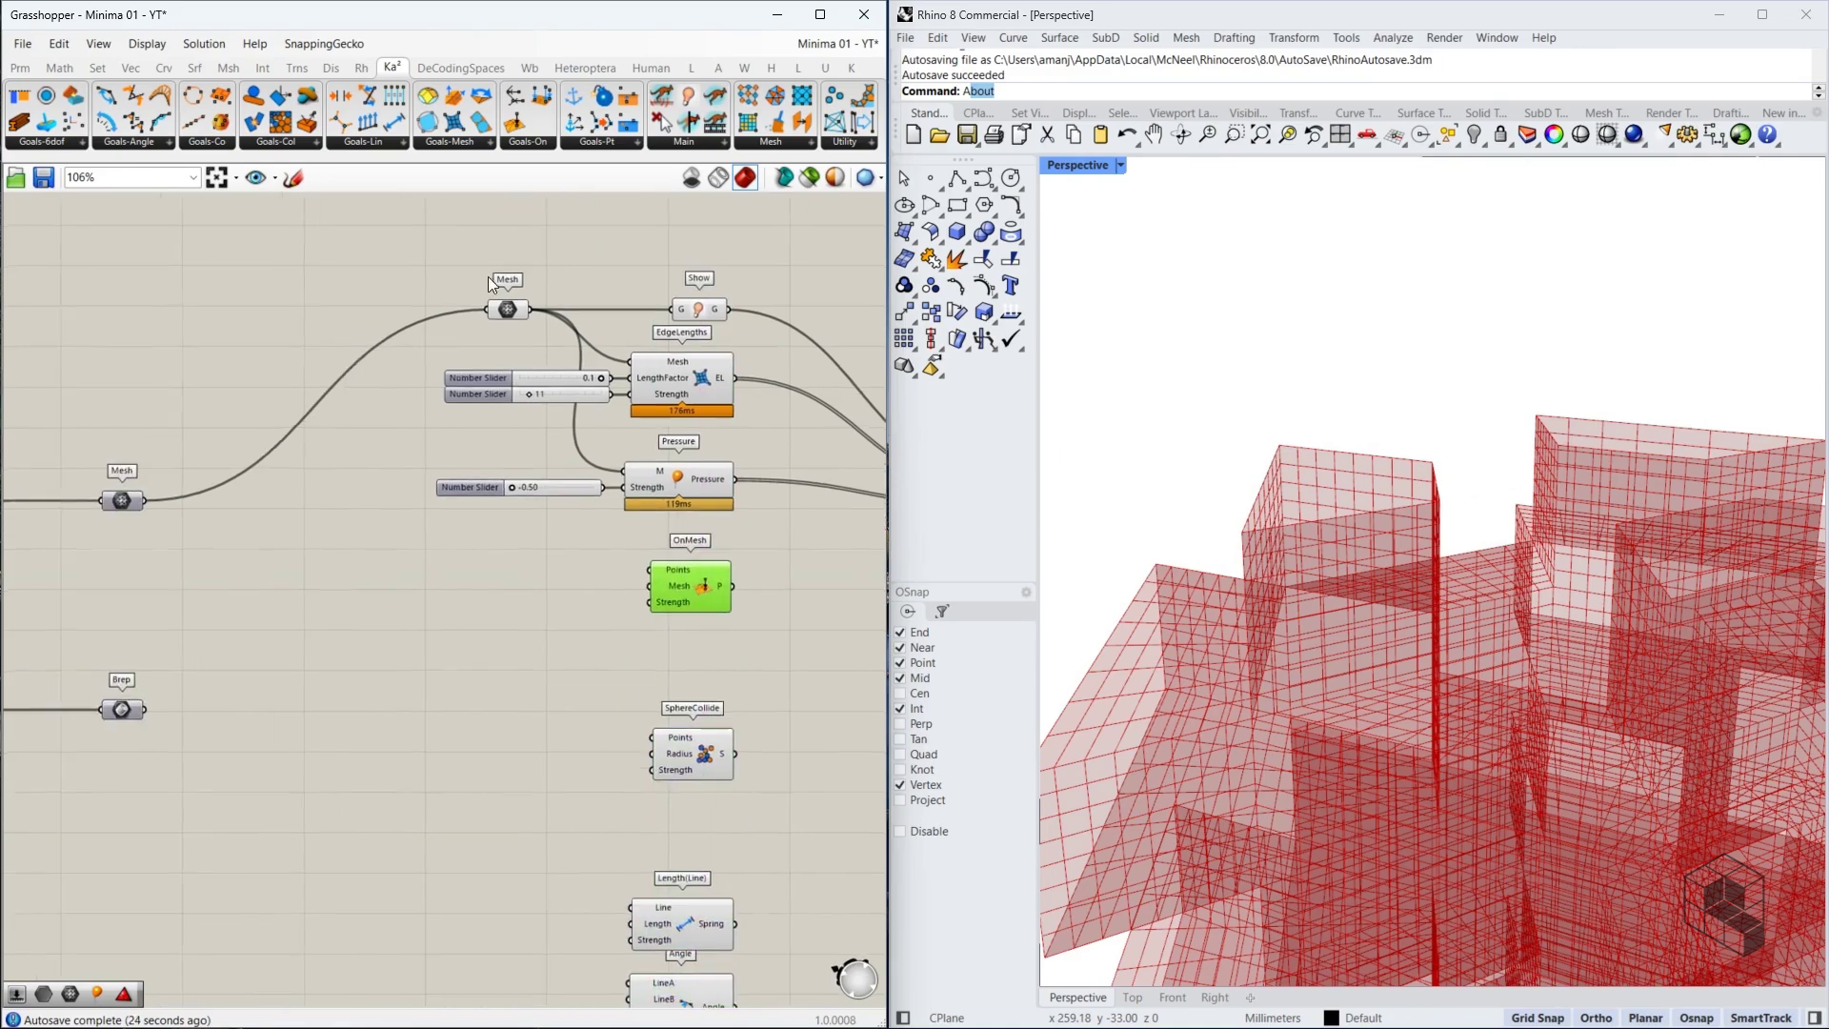
Duplicate the second Mesh parameter for OnMesh and wire the sphere Brep into OnMesh's Mesh input
click(494, 319)
alt+drag(491, 316, 349, 569)
click(701, 587)
scroll(701, 587, up, 5)
mouse_move(644, 595)
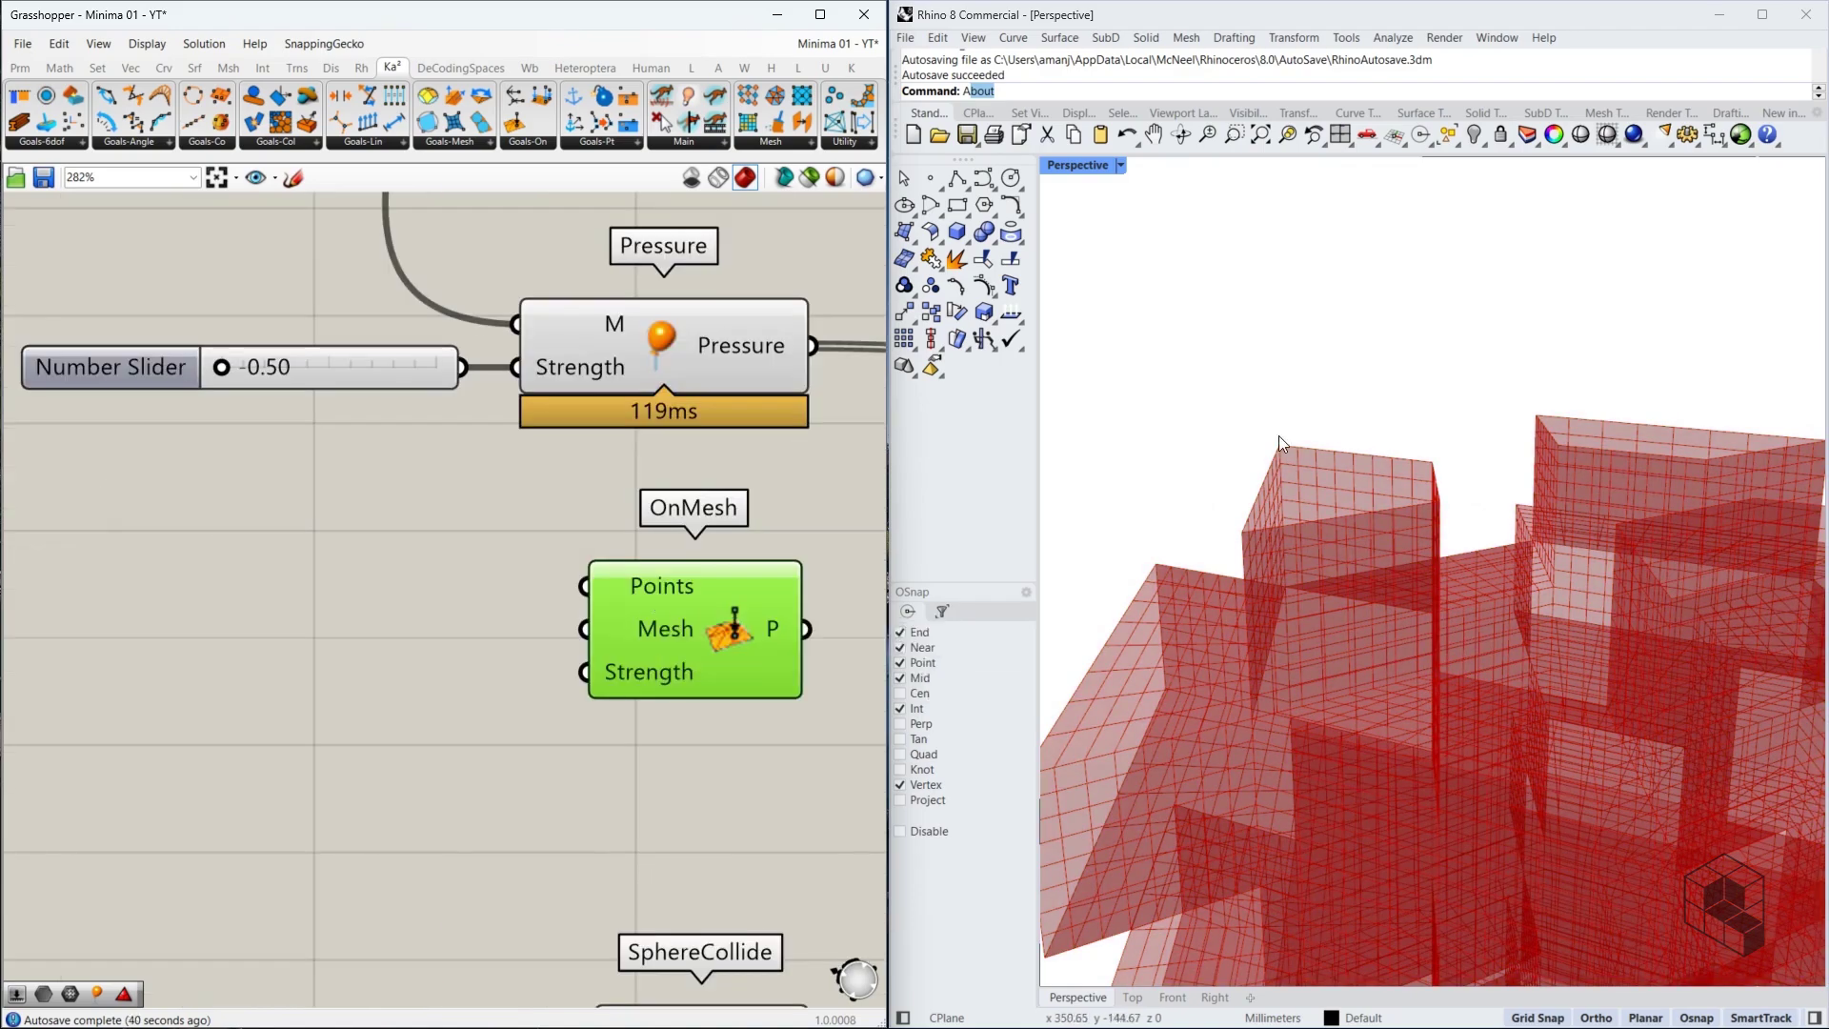
scroll(650, 461, down, 5)
click(108, 645)
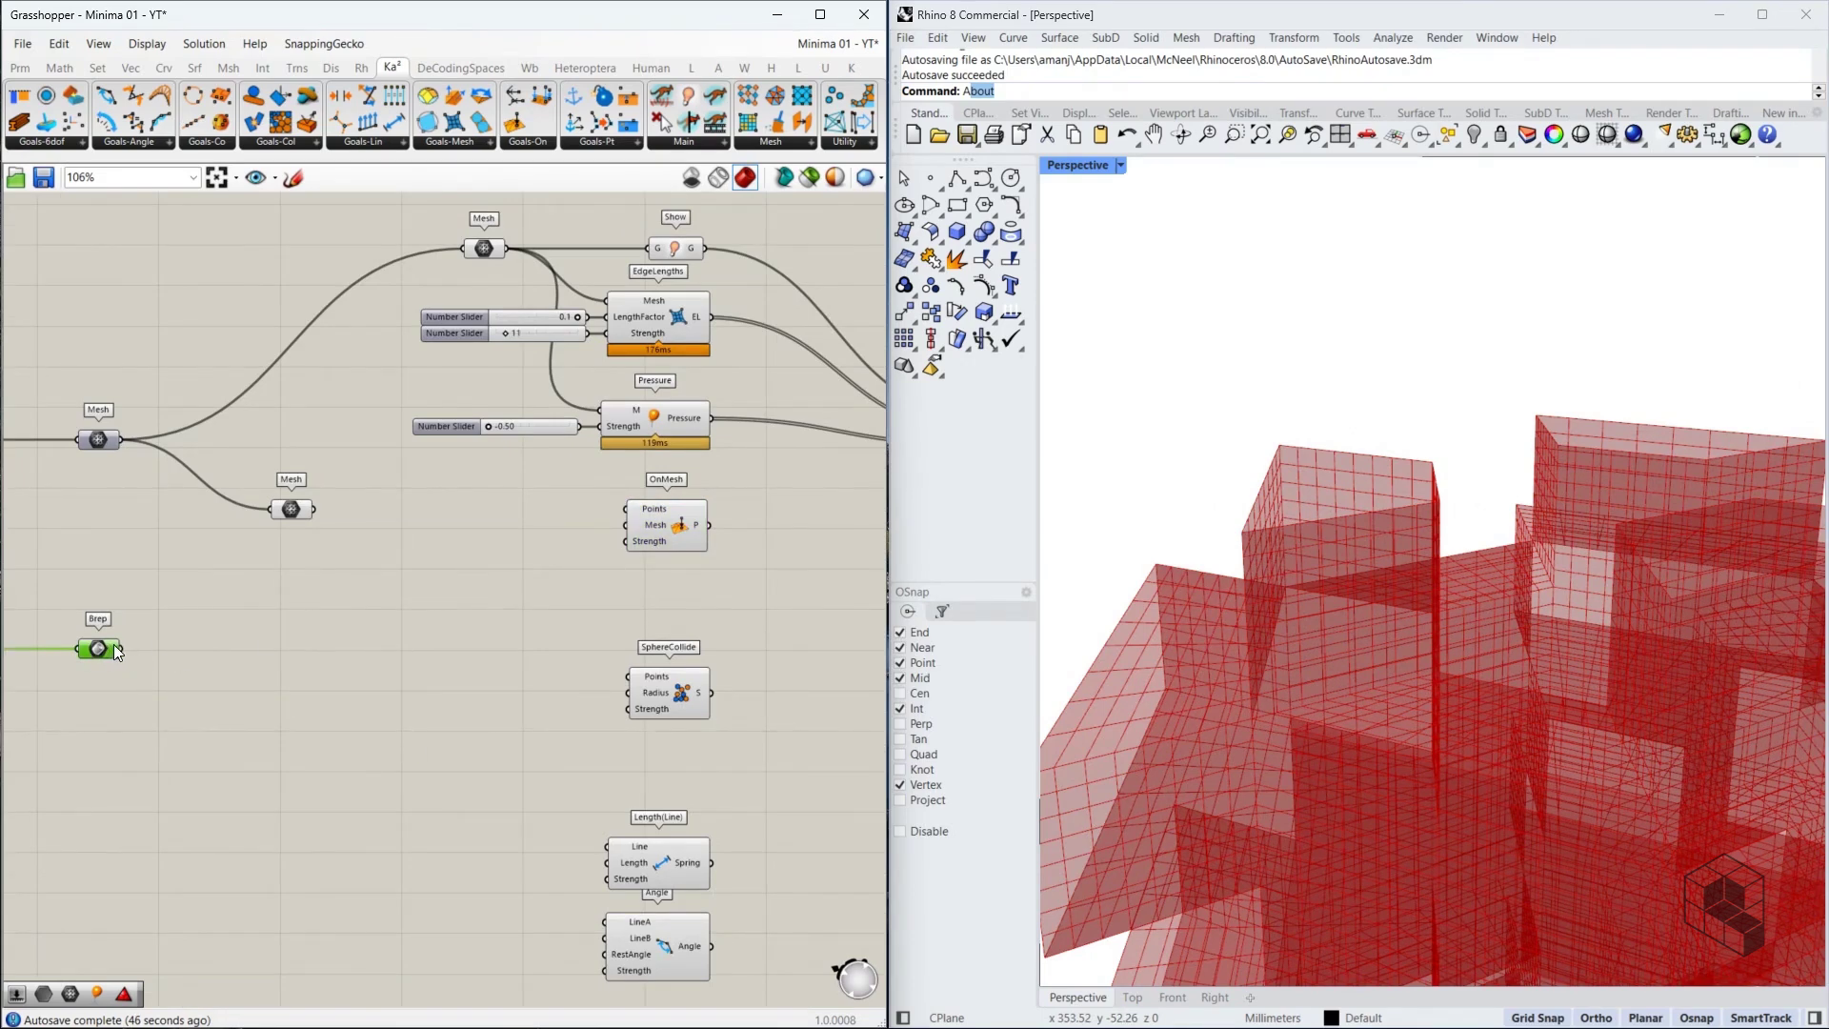
mouse_move(121, 649)
mouse_down()
mouse_move(534, 522)
mouse_move(654, 519)
mouse_move(121, 649)
mouse_up()
Add a NakedVertices component on the duplicated Mesh parameter and wire its NakedPts output into OnMesh's Points
scroll(1154, 444, down, 5)
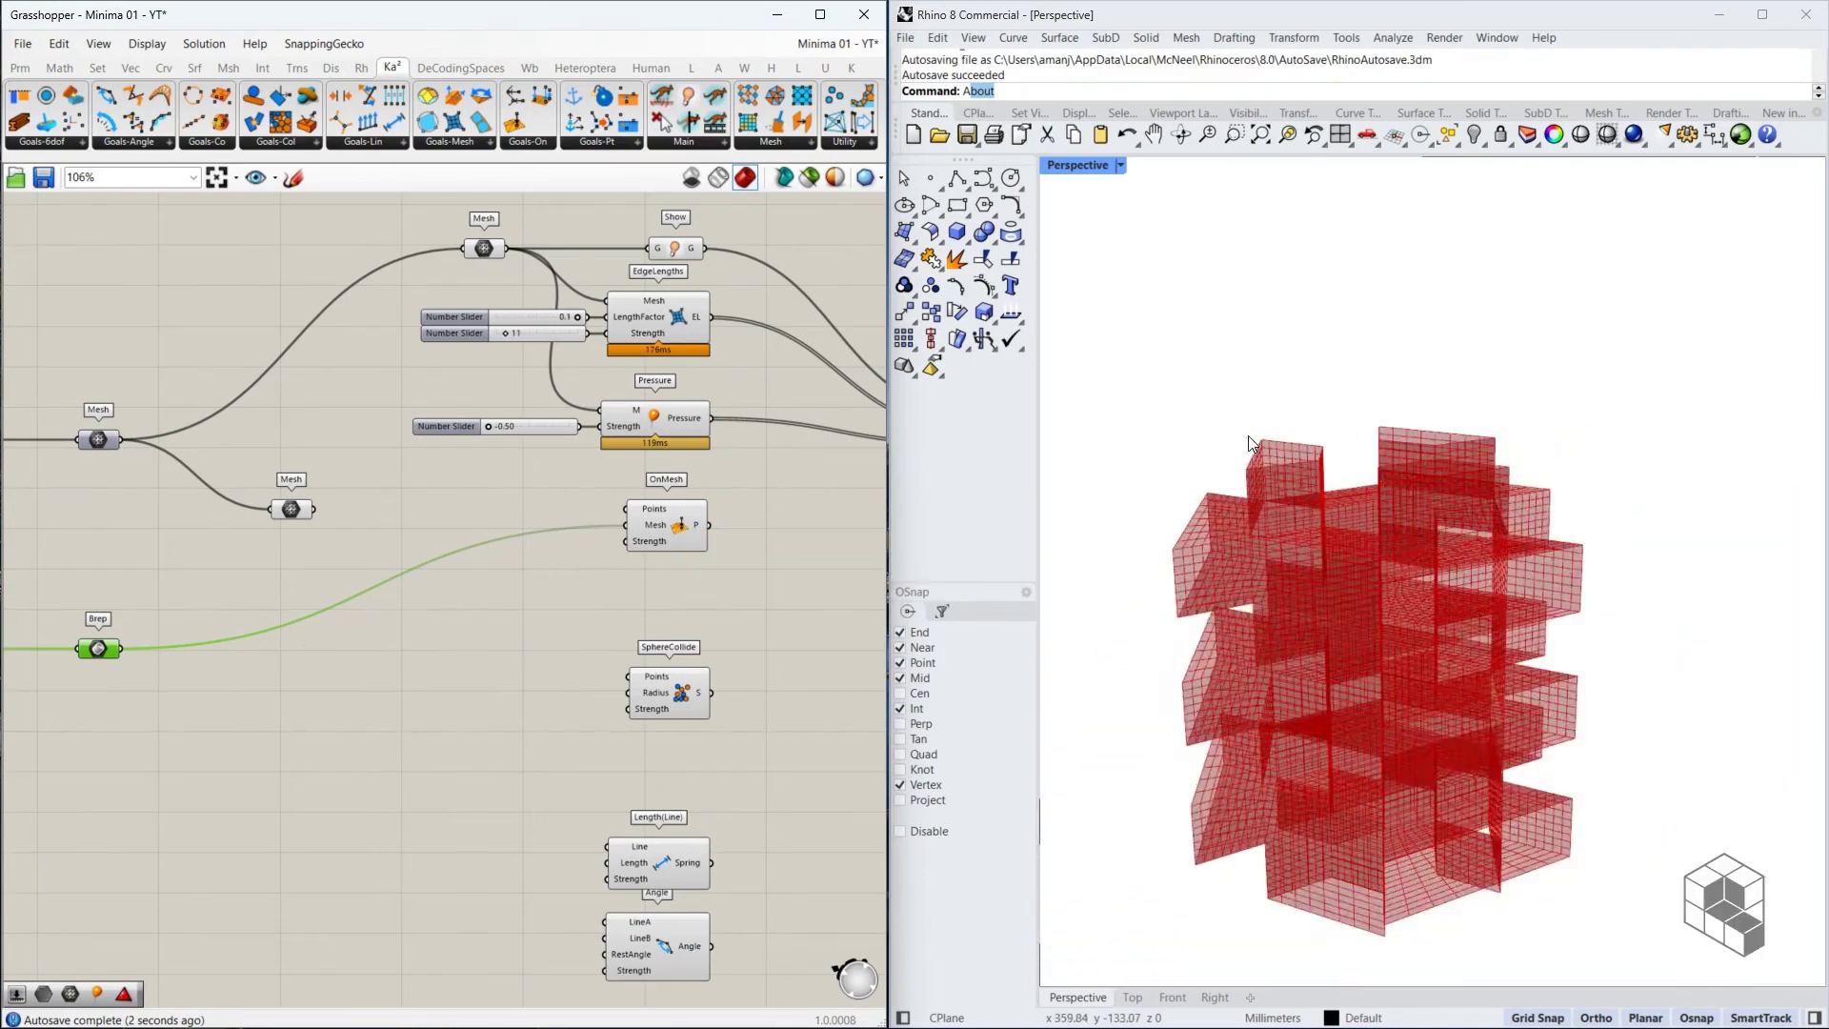
scroll(1162, 597, up, 5)
scroll(327, 505, up, 3)
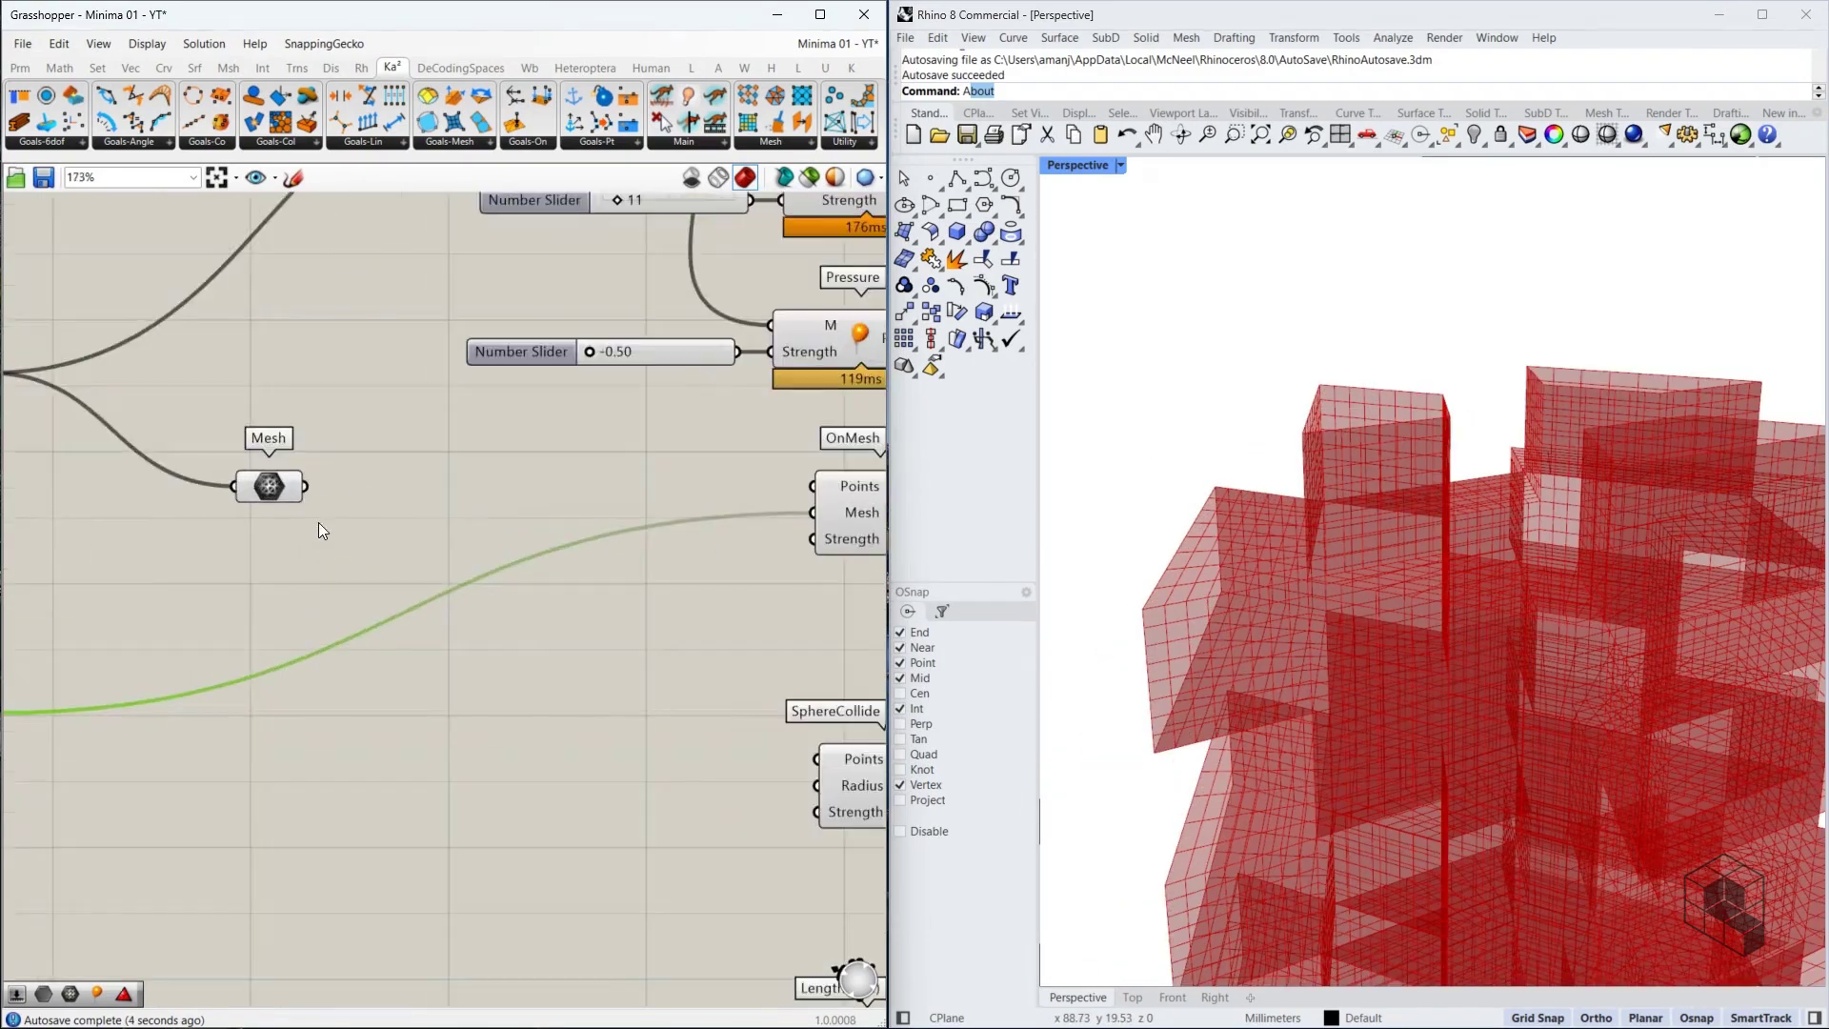
click(527, 69)
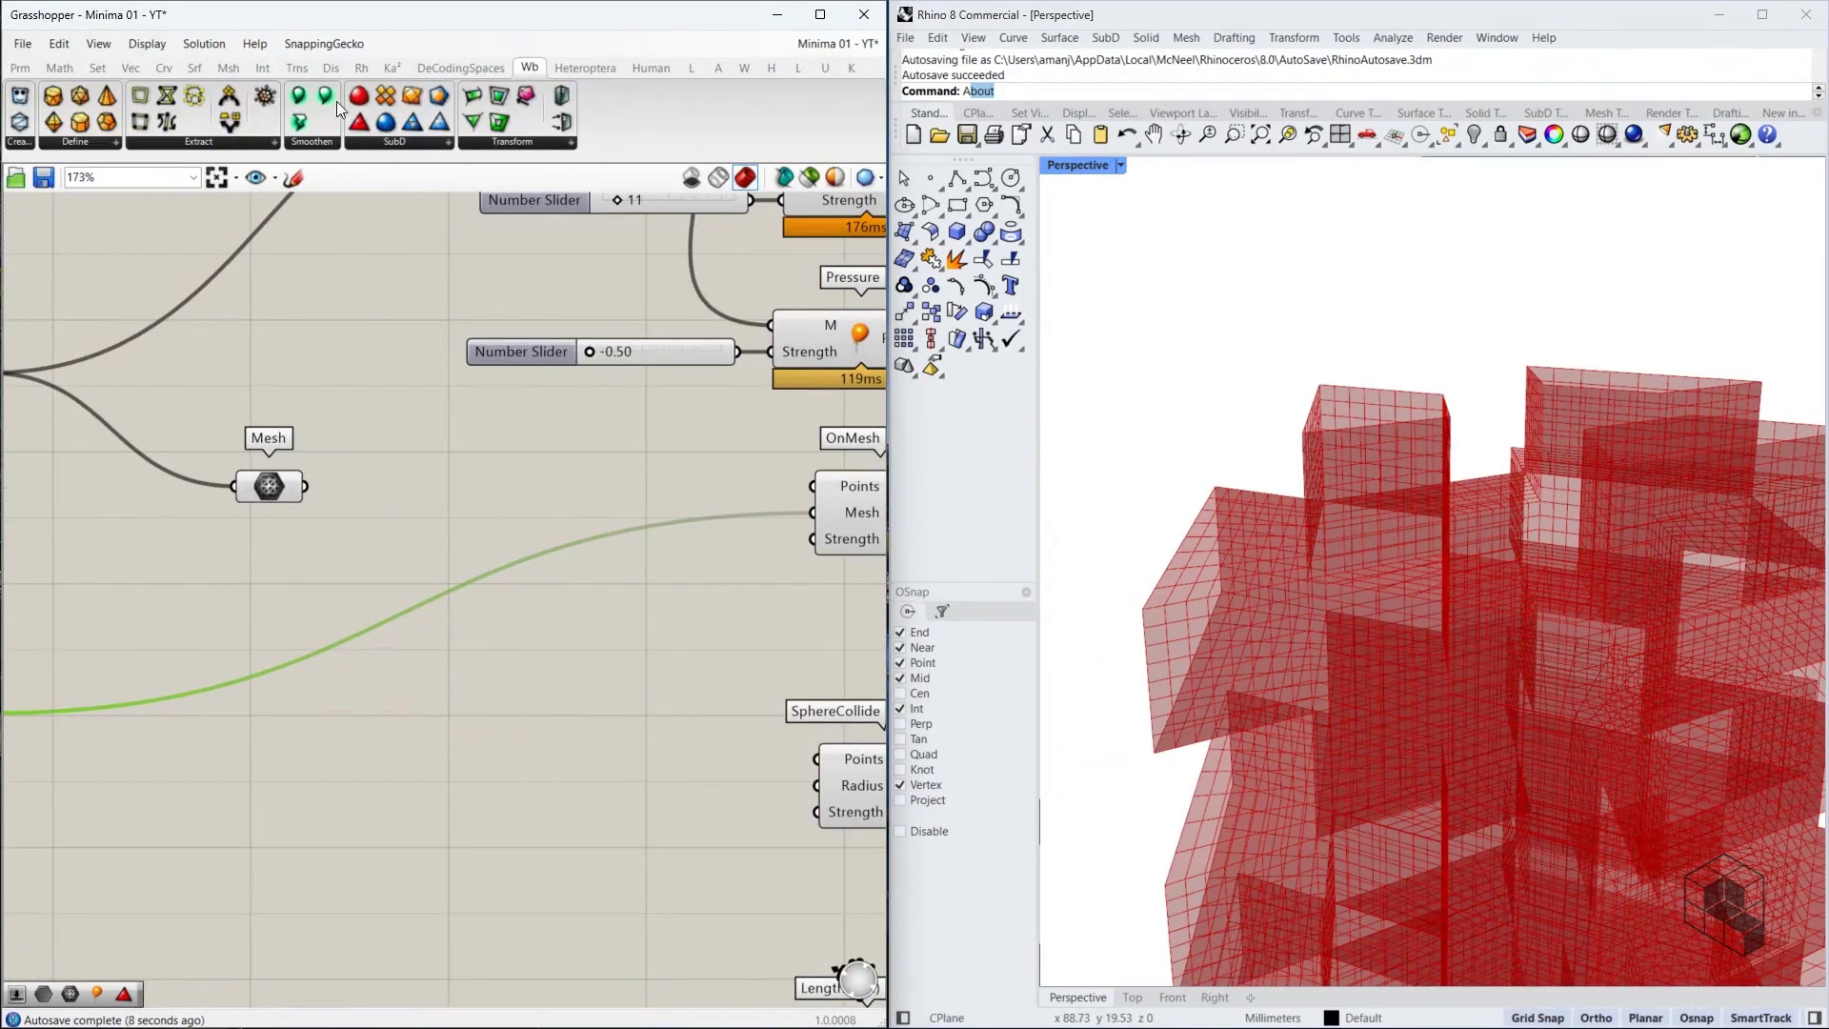
click(393, 69)
click(766, 141)
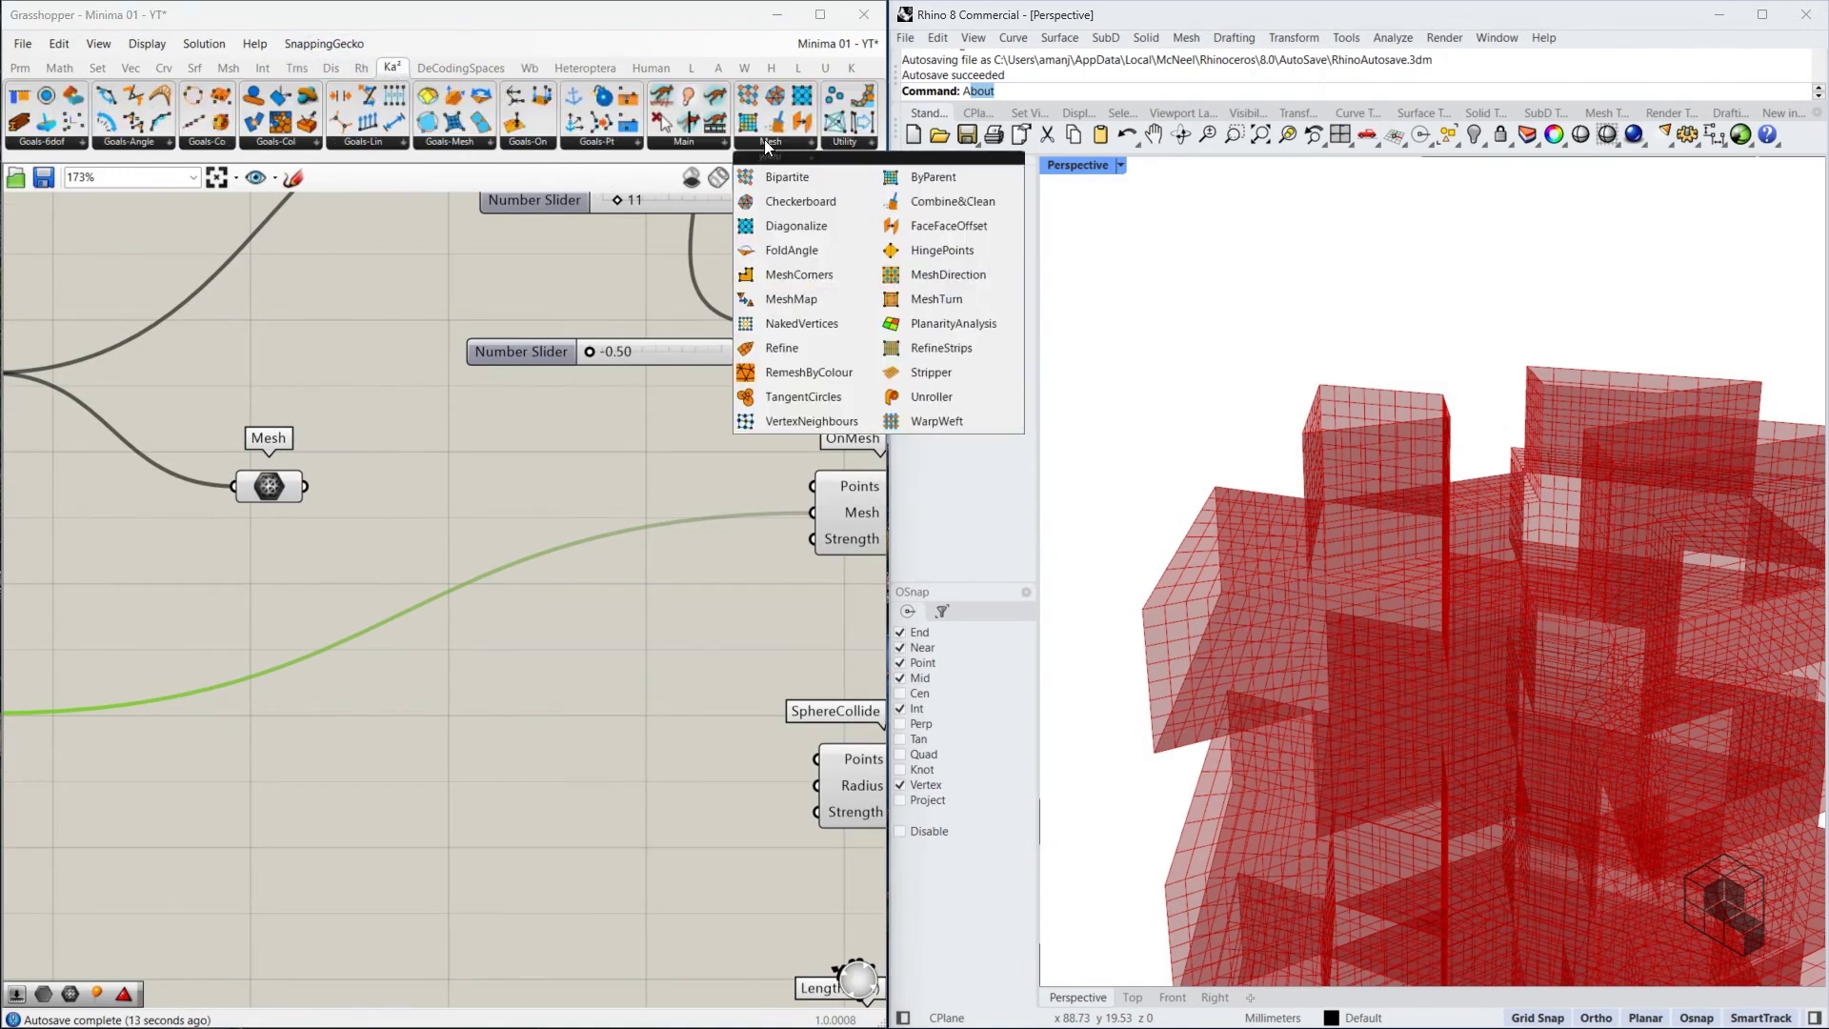
drag(771, 179, 431, 481)
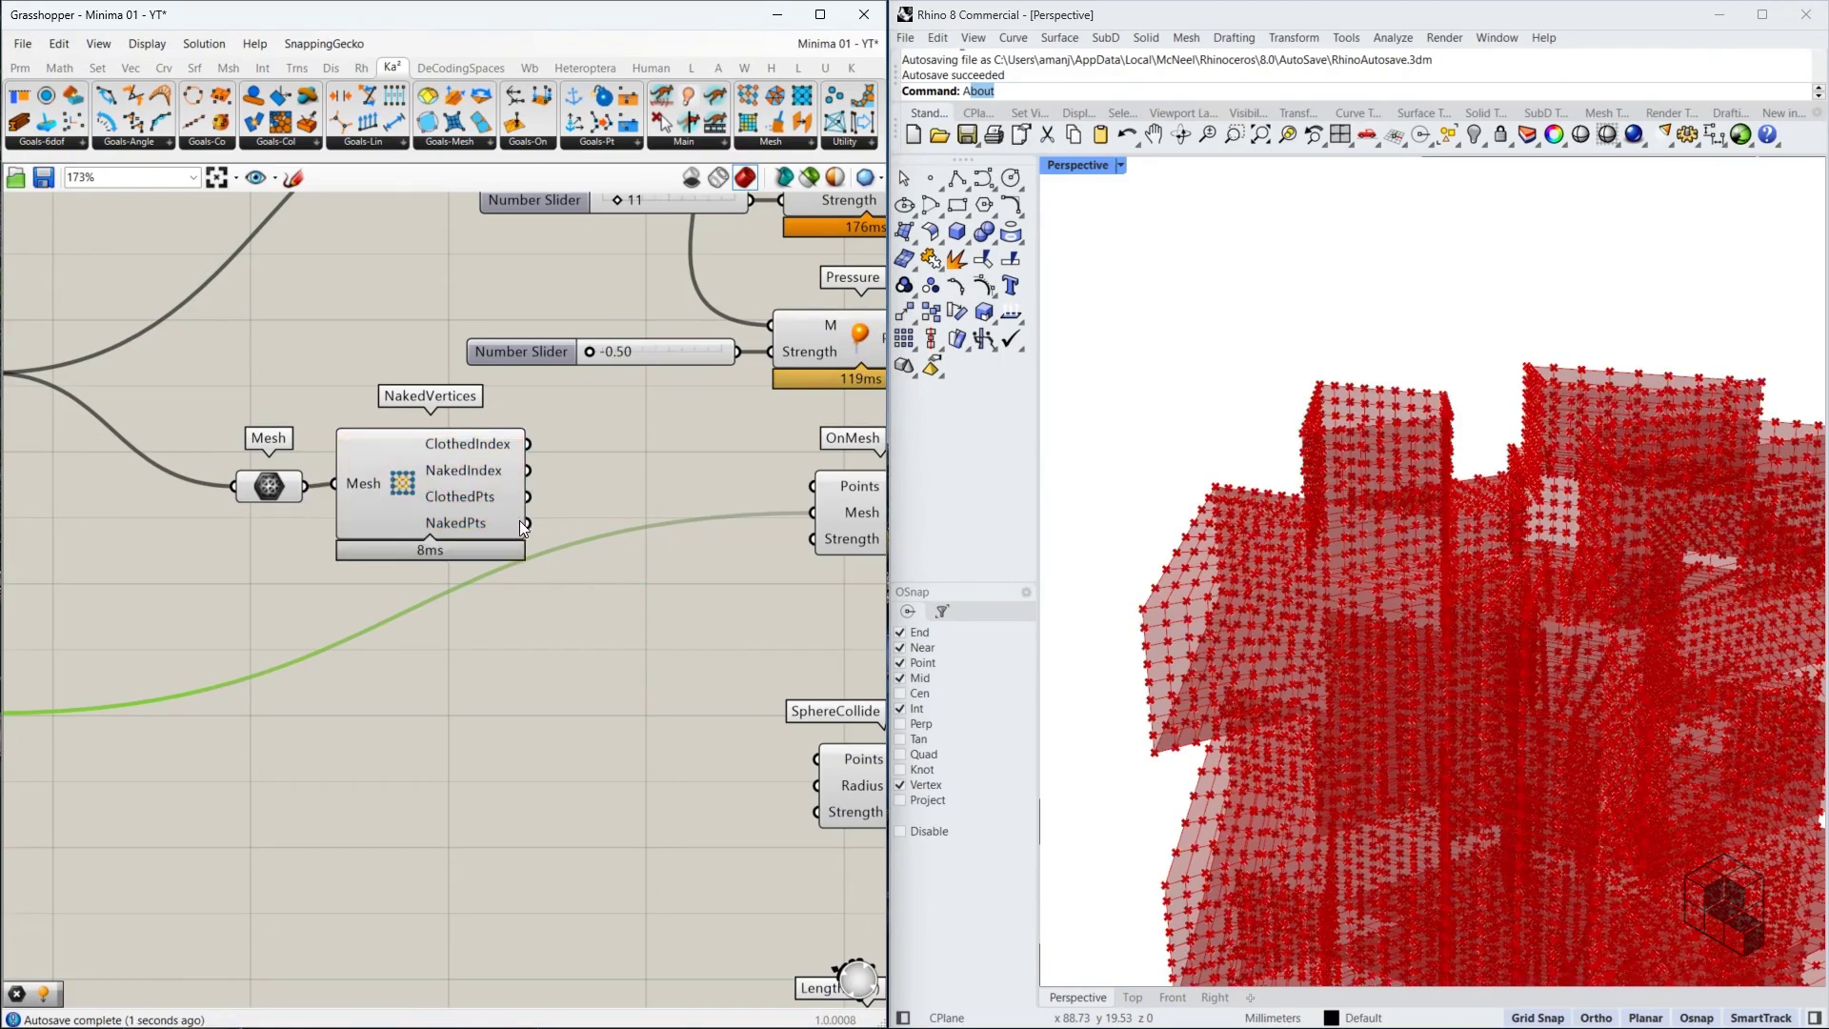
drag(526, 523, 816, 487)
right_drag(767, 581, 434, 454)
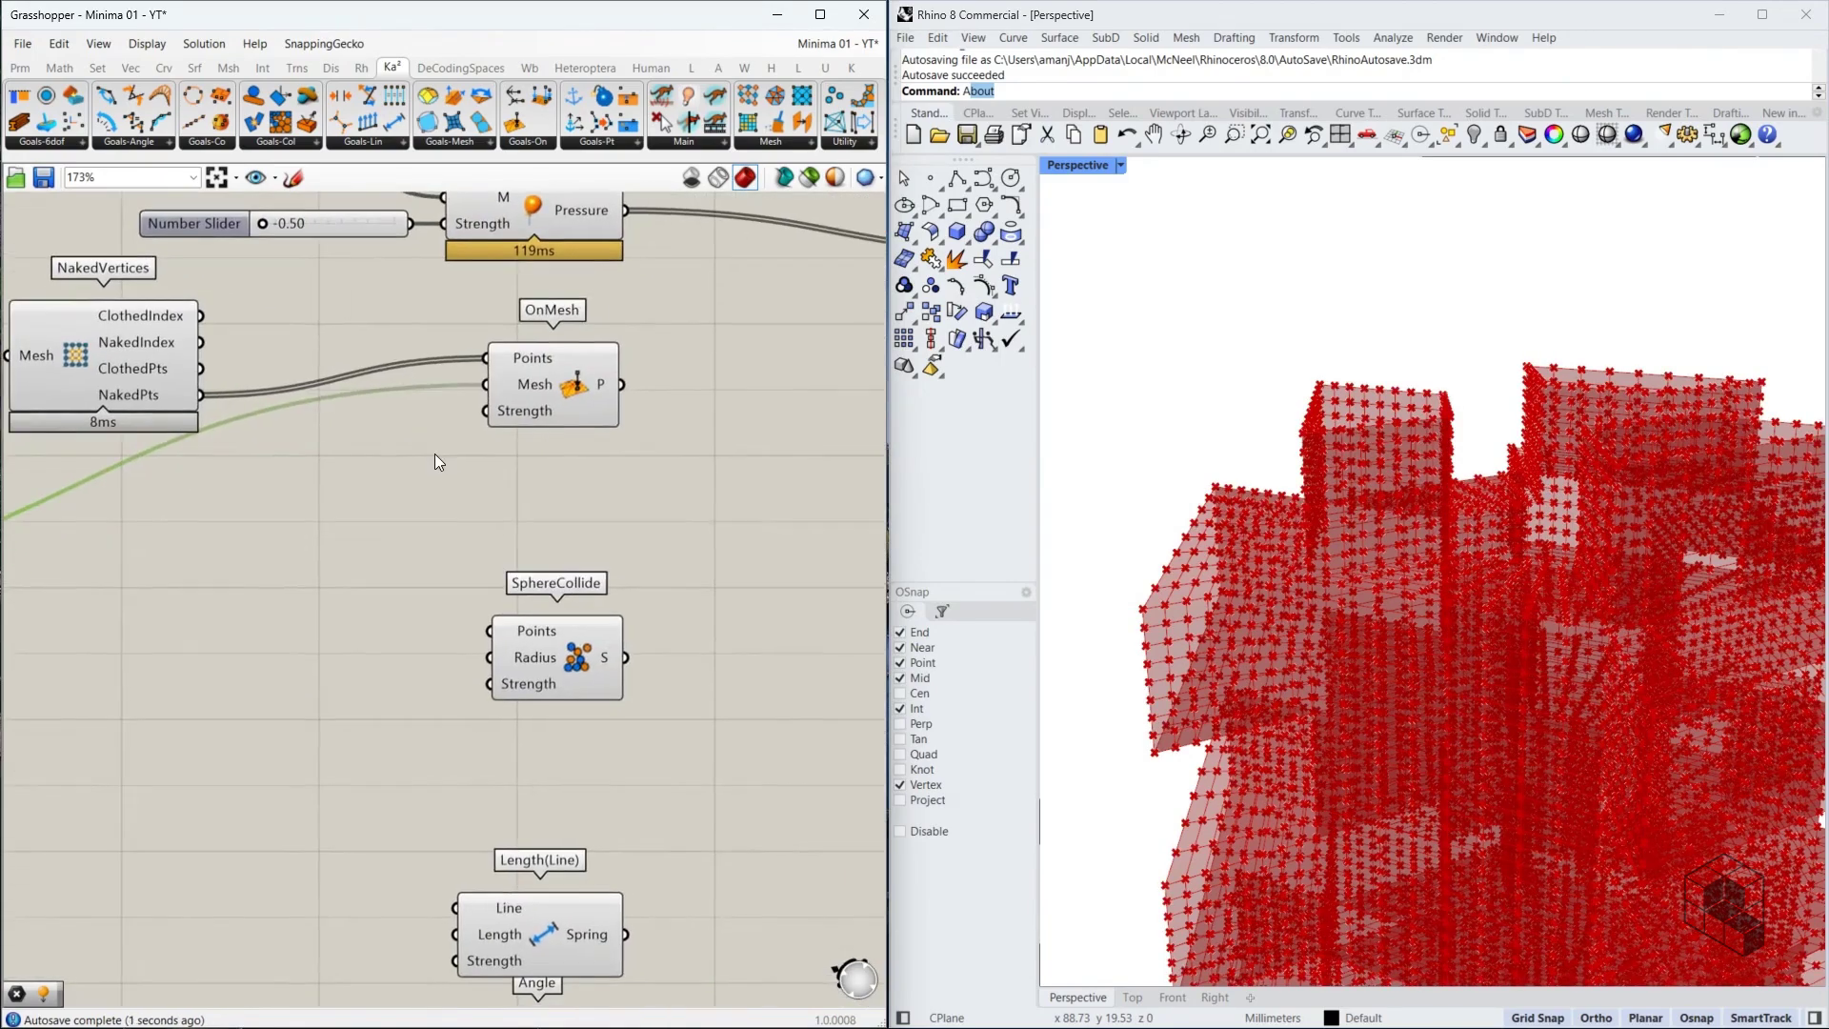
Align OnMesh with the naked points wire and feed its Strength from a number slider set to 100
drag(514, 400, 510, 428)
double_click(345, 463)
text(100)
key(Return)
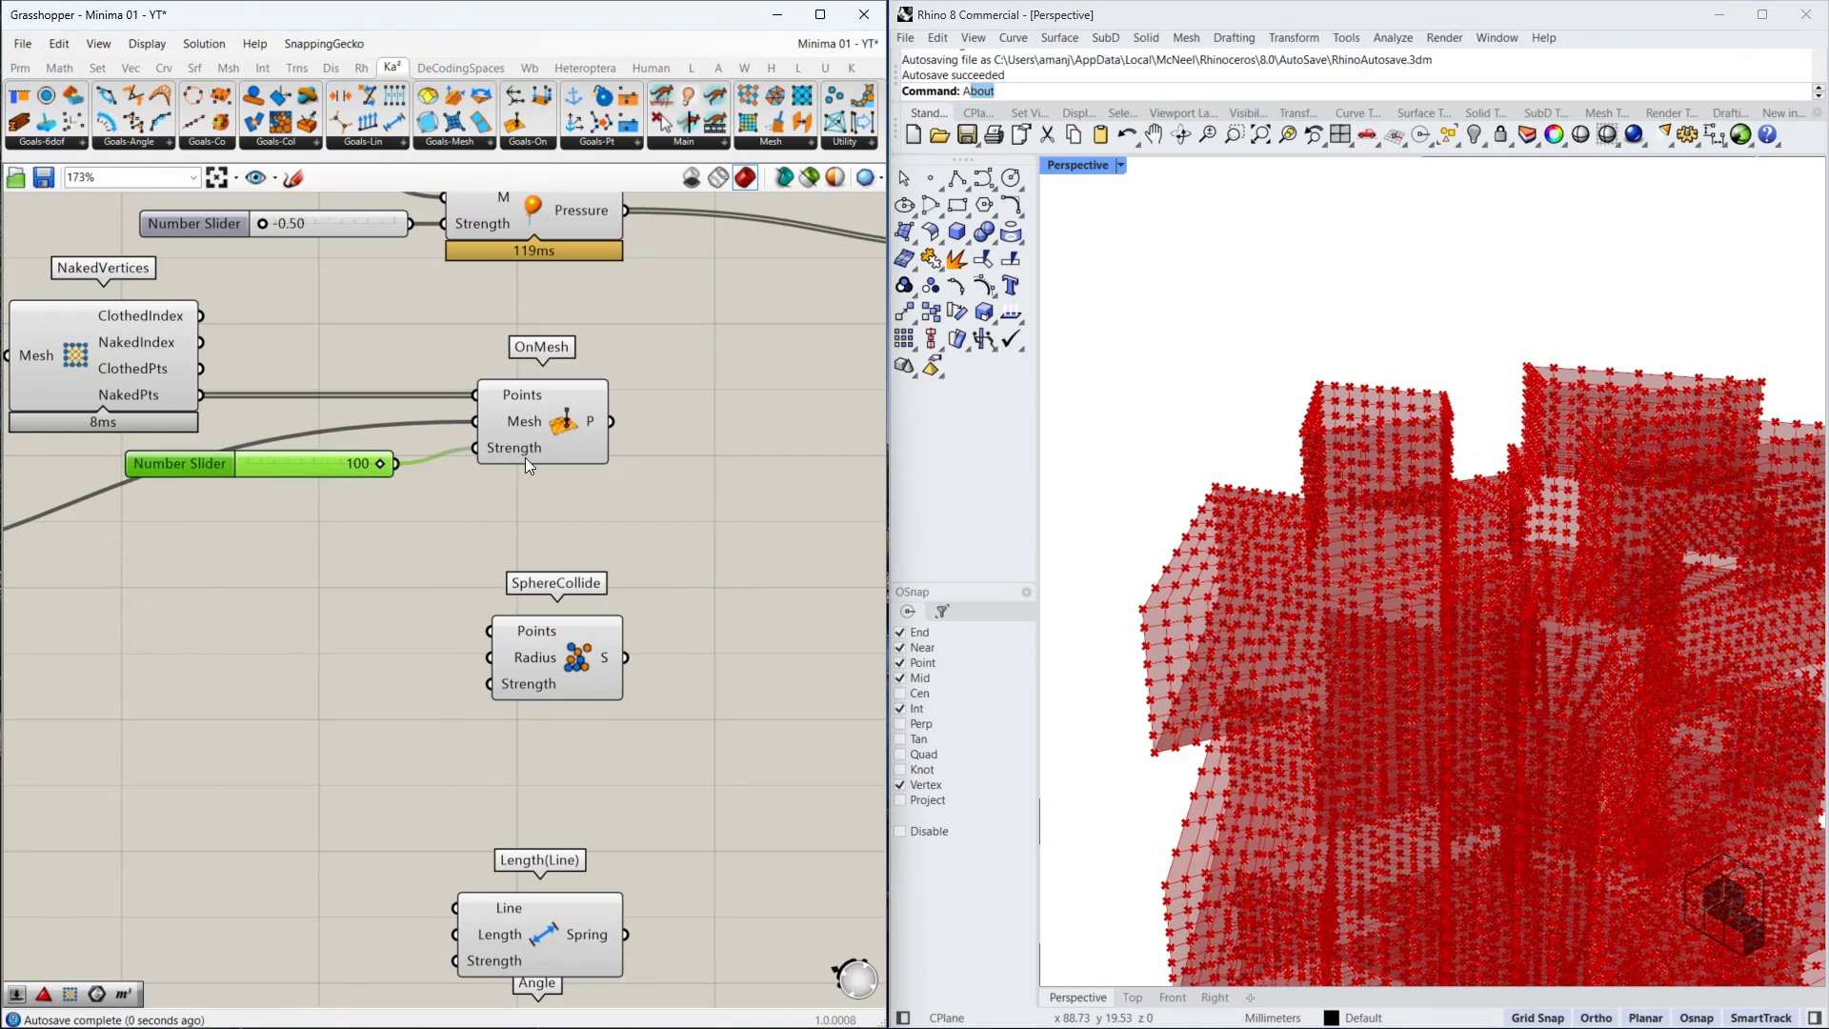
Move the SphereCollide goal up so it sits directly beneath OnMesh
scroll(524, 458, down, 2)
click(553, 545)
right_drag(416, 555, 606, 502)
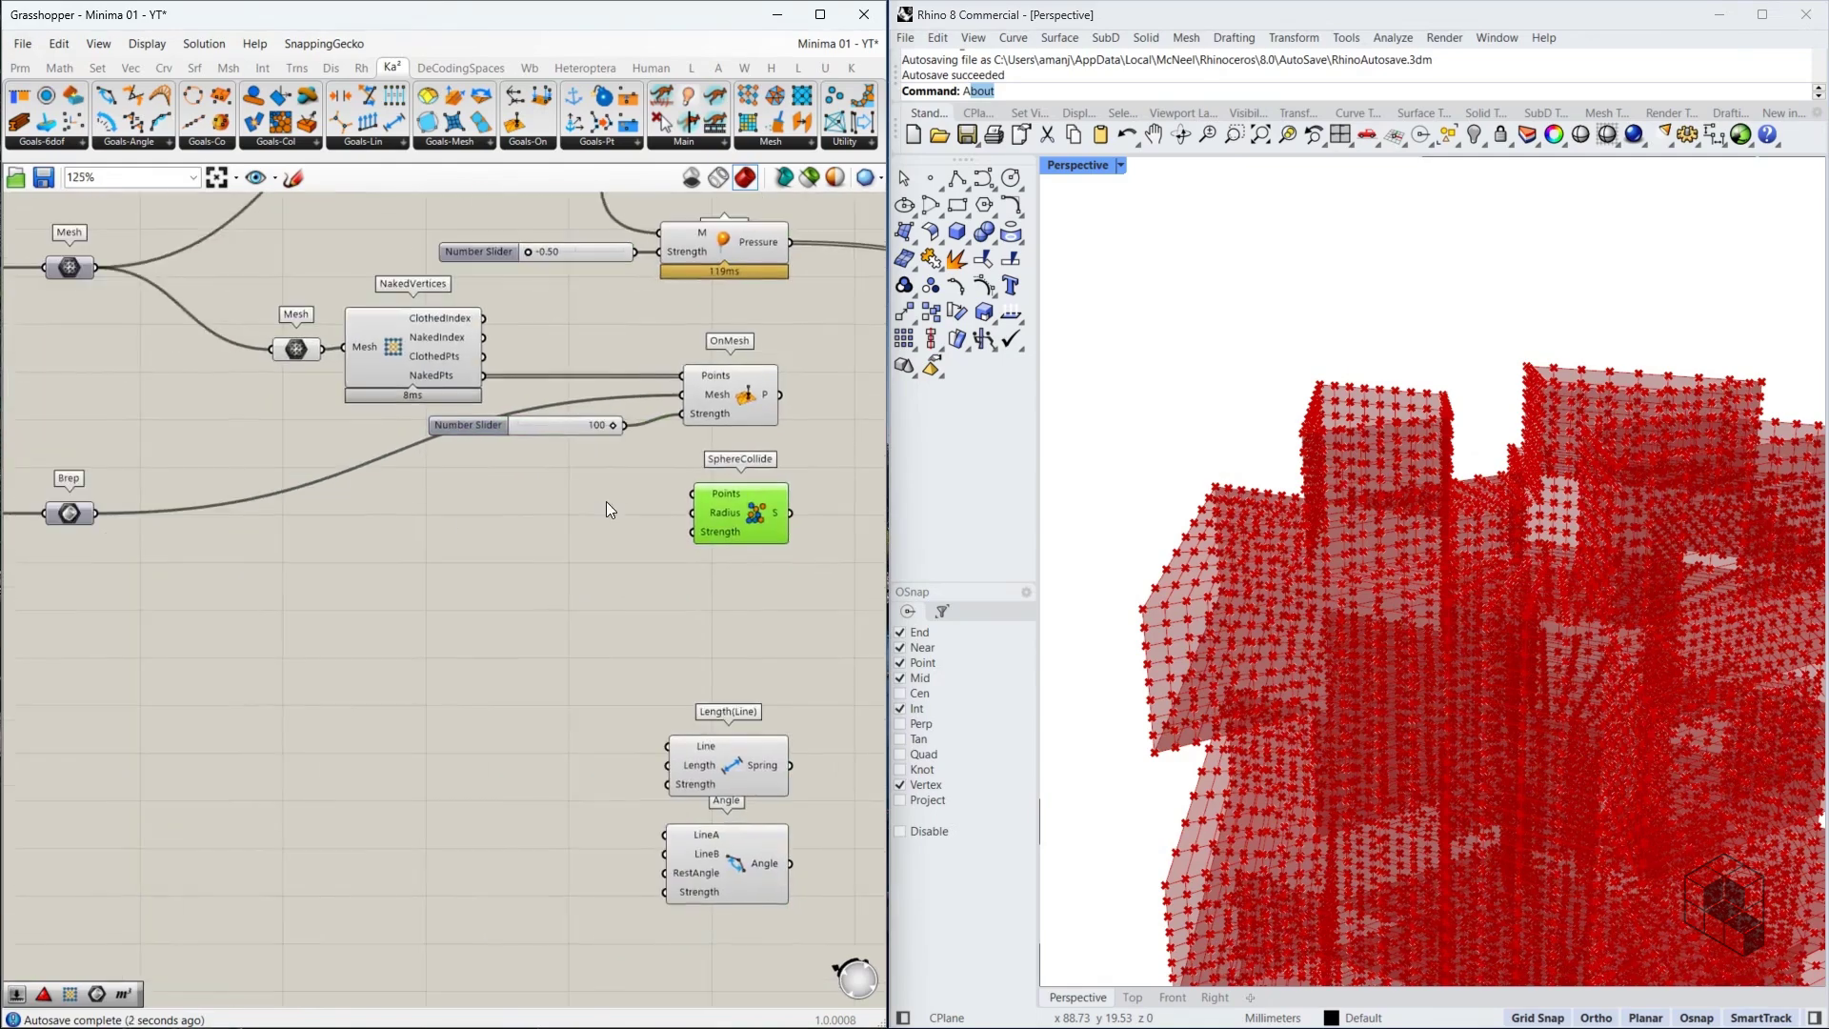
Inspect the points from NakedVertices along the open edges of the tower mesh's upper corner
click(428, 368)
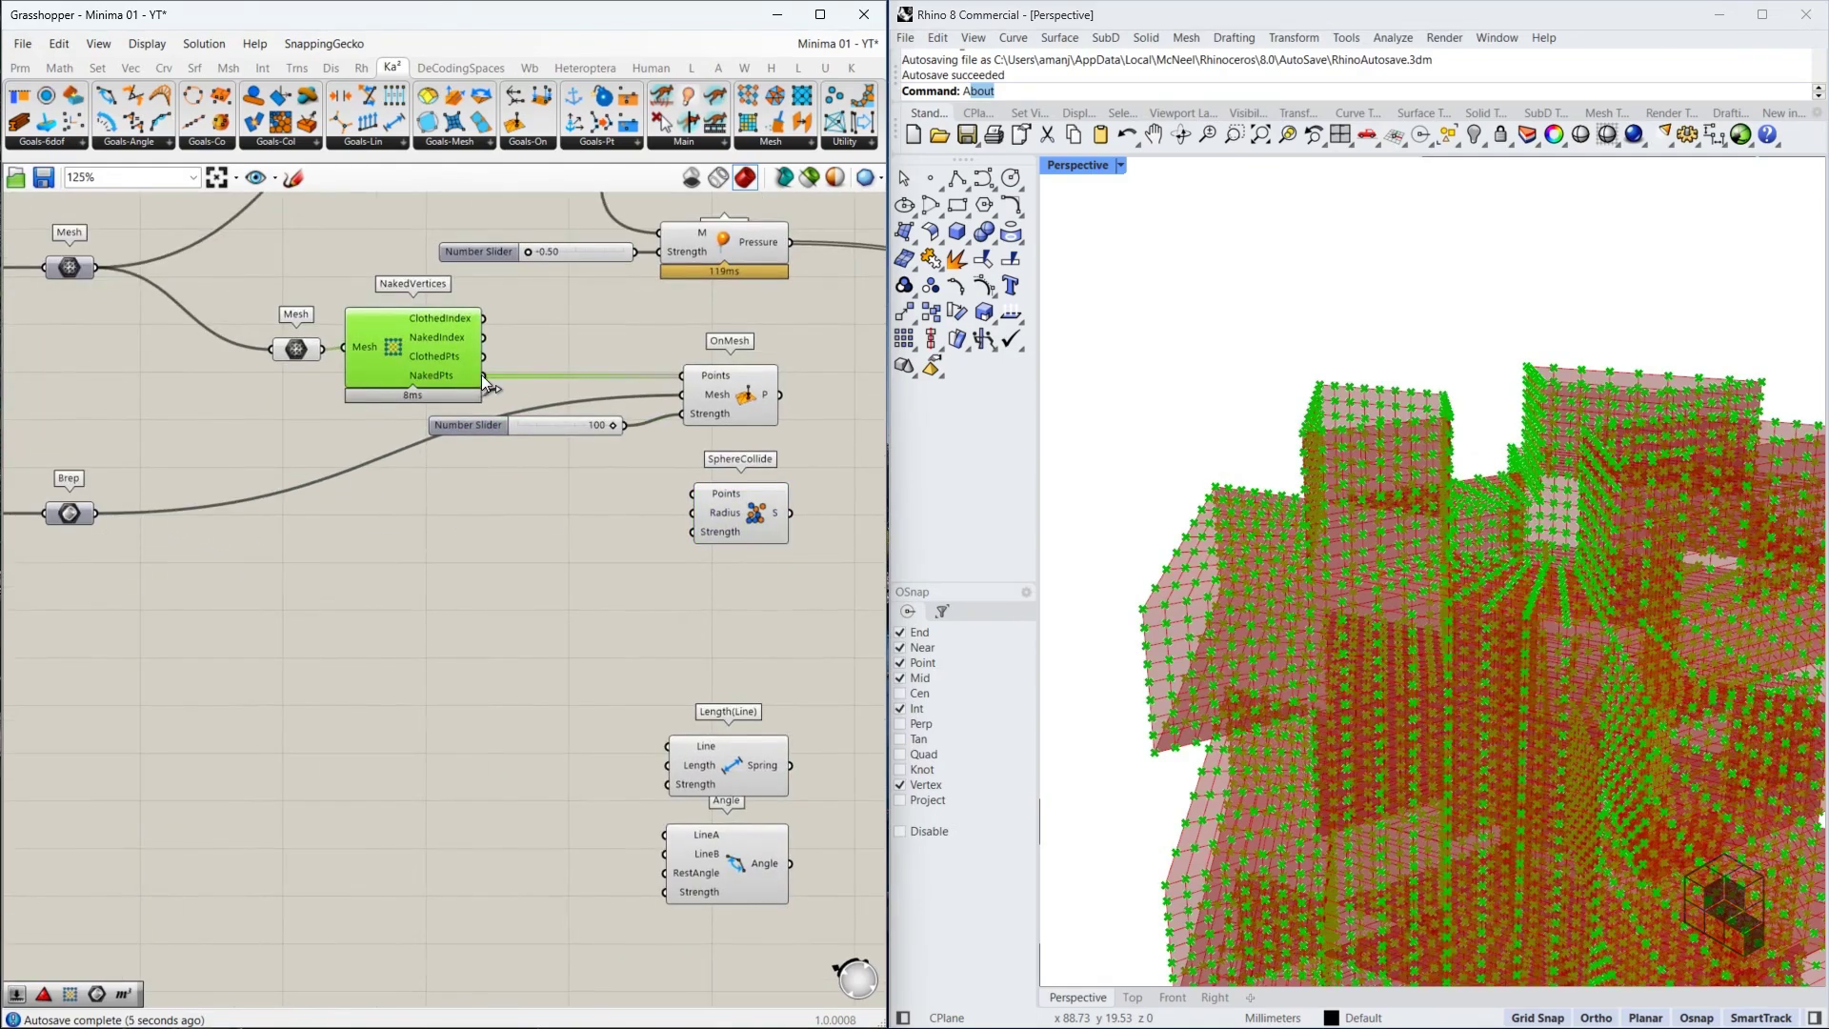
scroll(731, 495, up, 3)
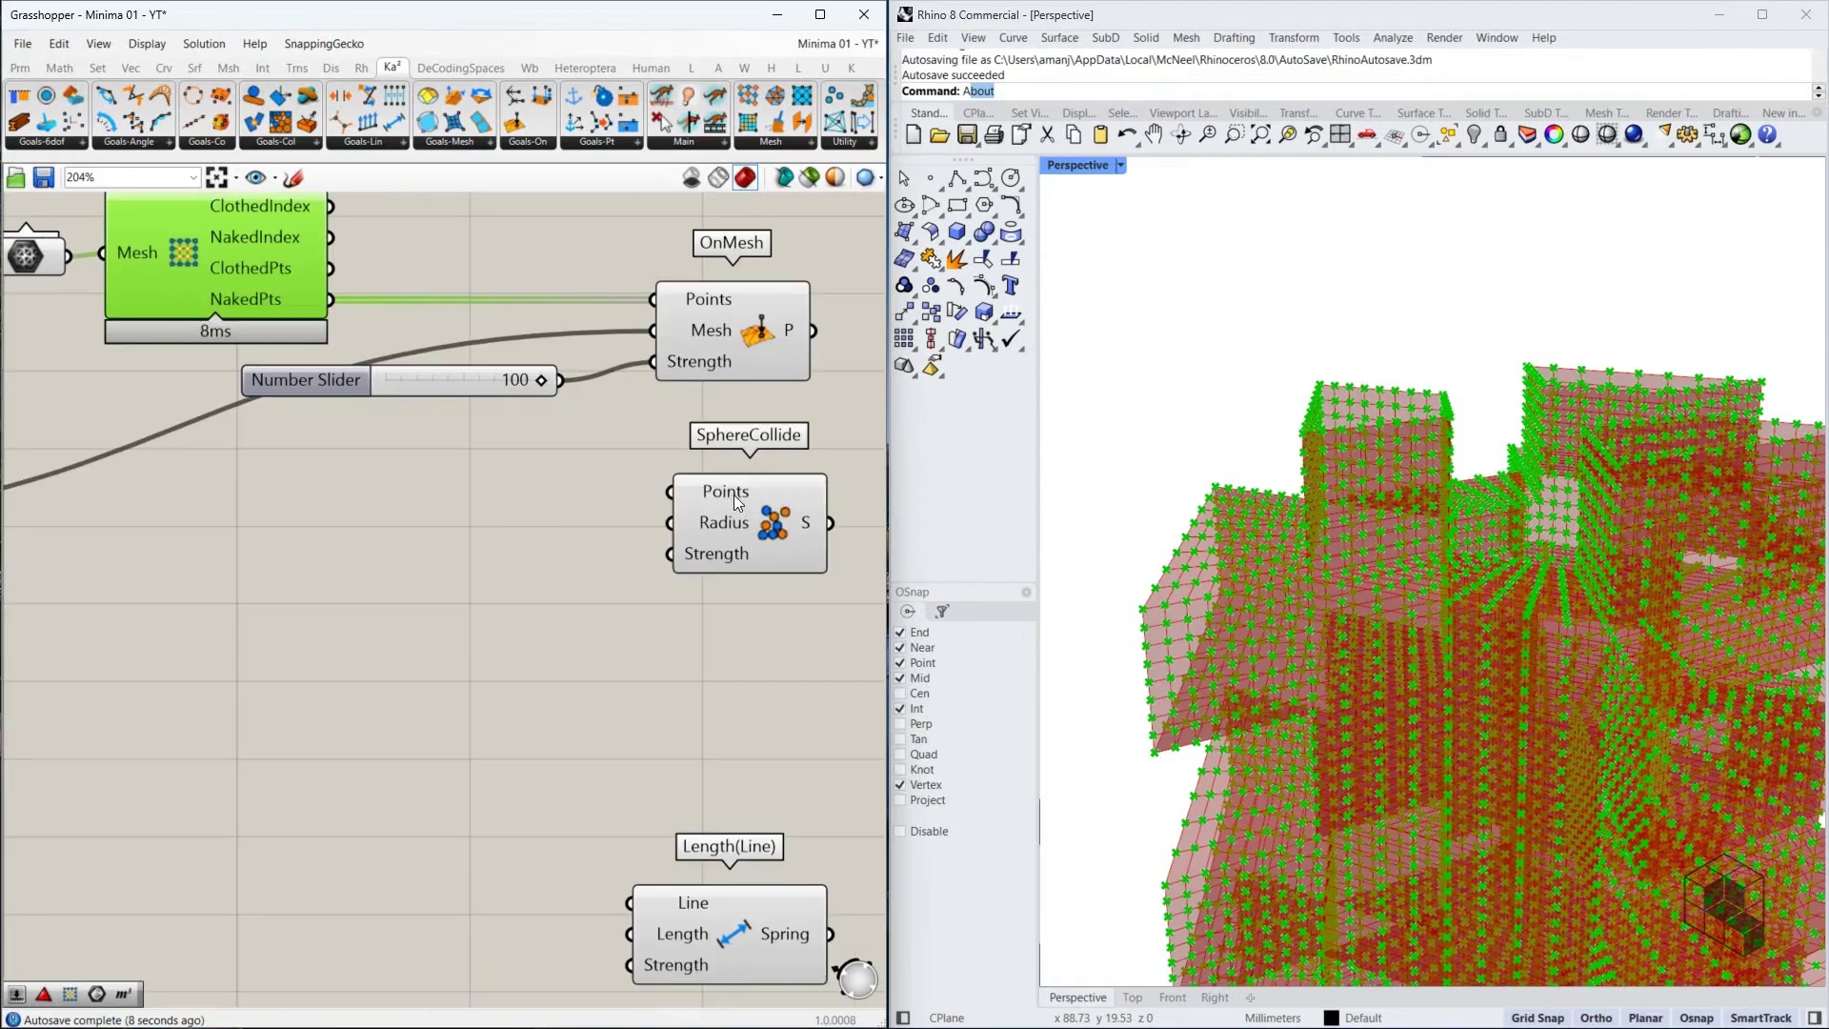
right_drag(1371, 514, 1277, 381)
scroll(1311, 368, up, 4)
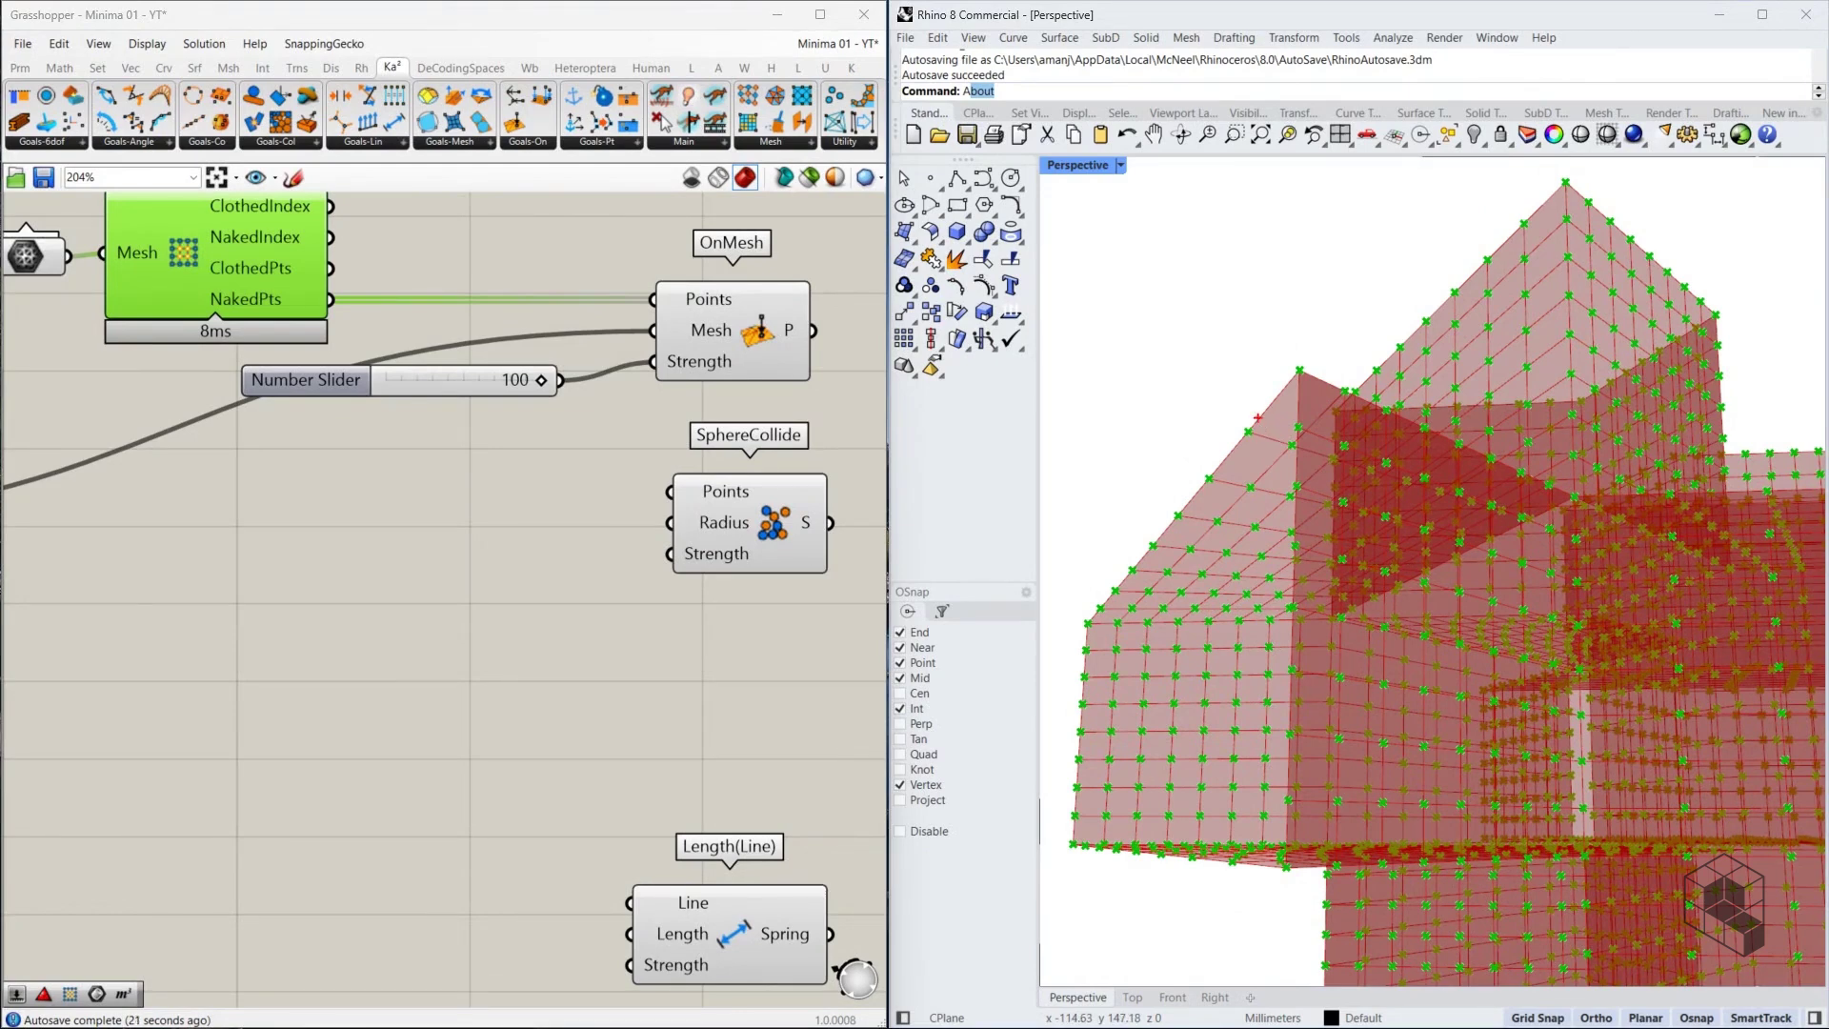
mouse_move(1238, 401)
mouse_down()
mouse_move(1259, 415)
mouse_move(1240, 403)
mouse_up()
mouse_move(1208, 440)
mouse_down()
mouse_move(1191, 448)
mouse_move(1208, 438)
mouse_move(1181, 549)
mouse_move(1178, 467)
mouse_up()
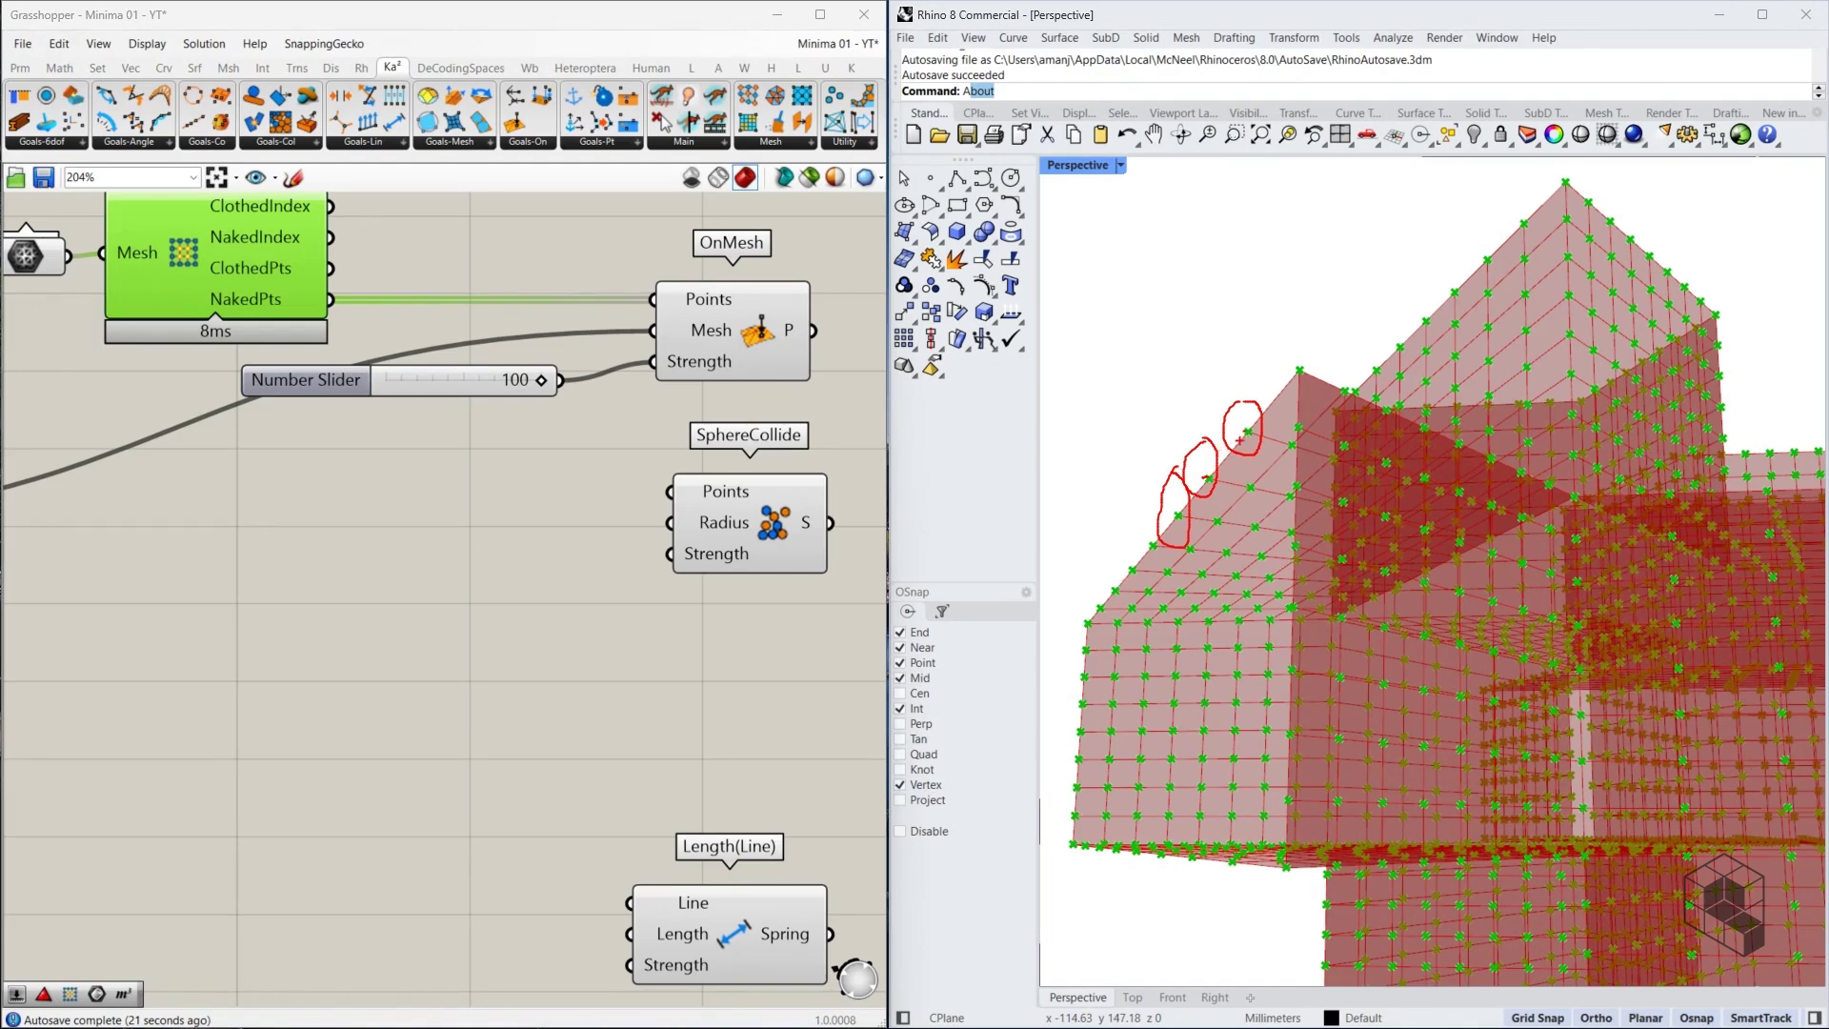
drag(1208, 475, 1241, 431)
mouse_move(1211, 438)
mouse_down()
mouse_move(1192, 482)
mouse_move(1227, 406)
mouse_move(1205, 497)
mouse_up()
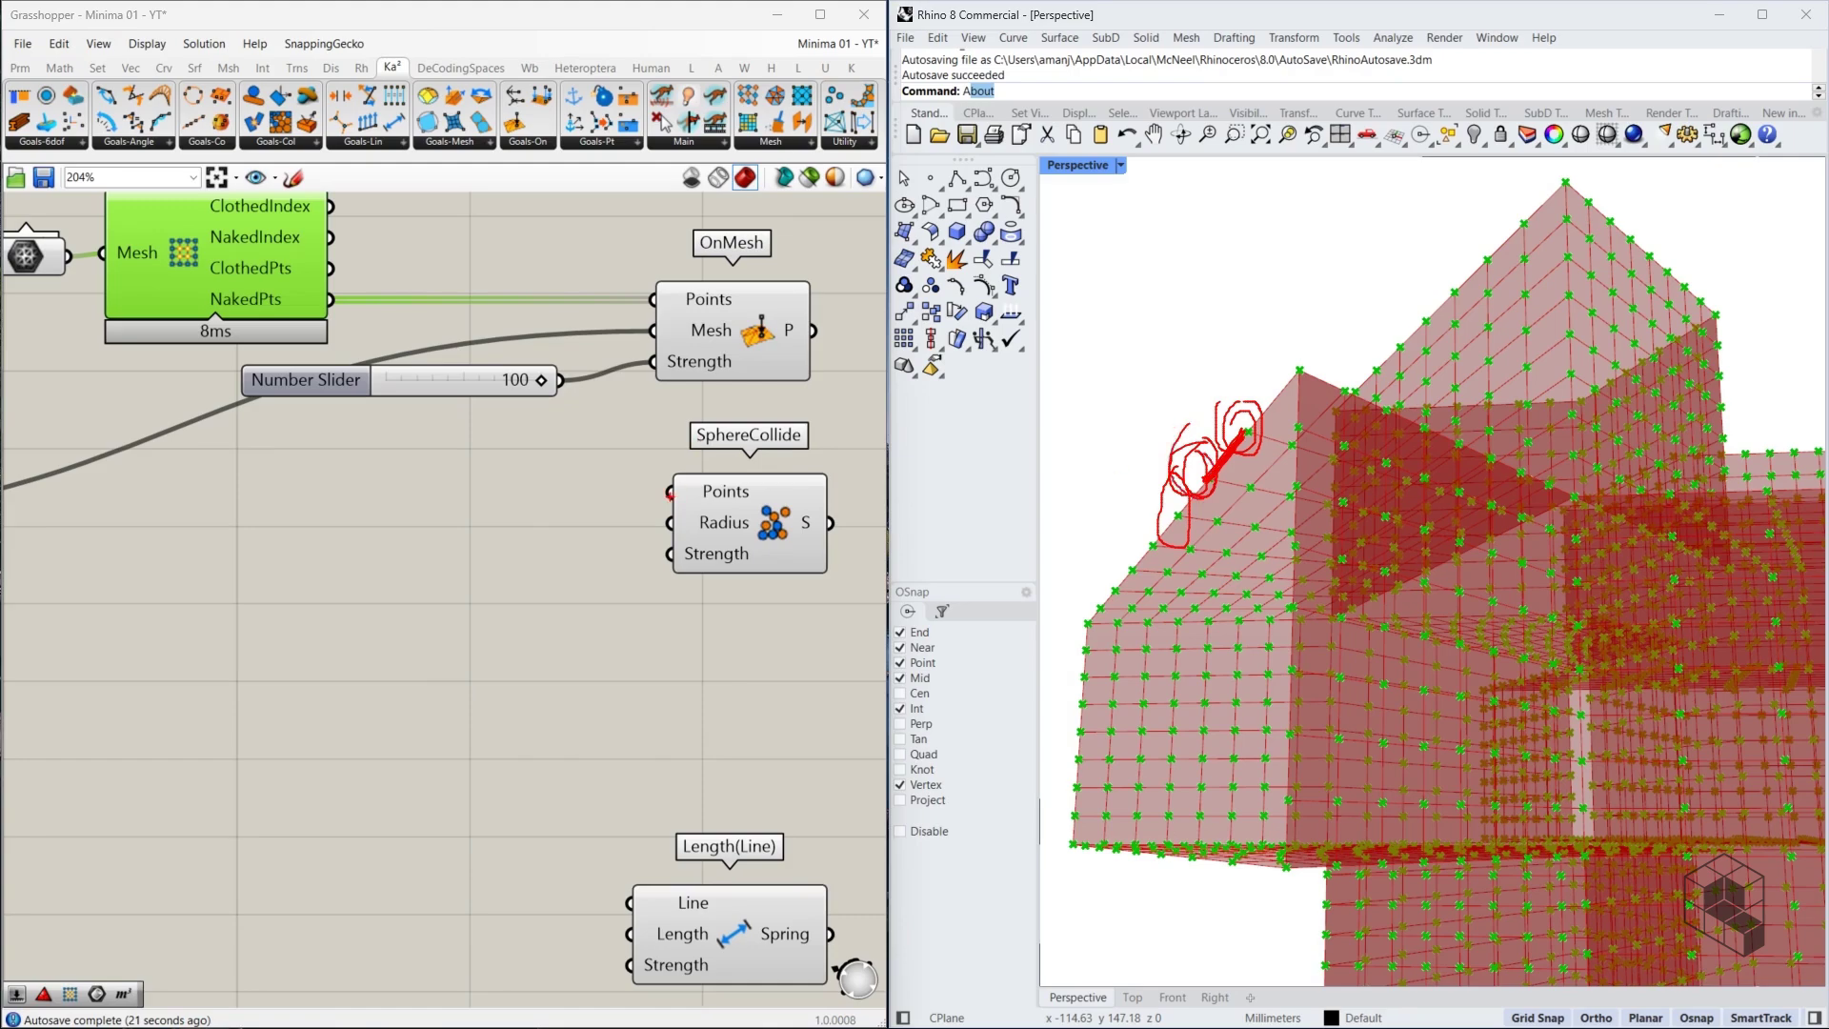
Wire the NakedPts output into SphereCollide's Points and feed its Radius from a number slider set to 10.0
drag(329, 299, 670, 492)
double_click(397, 523)
text(10)
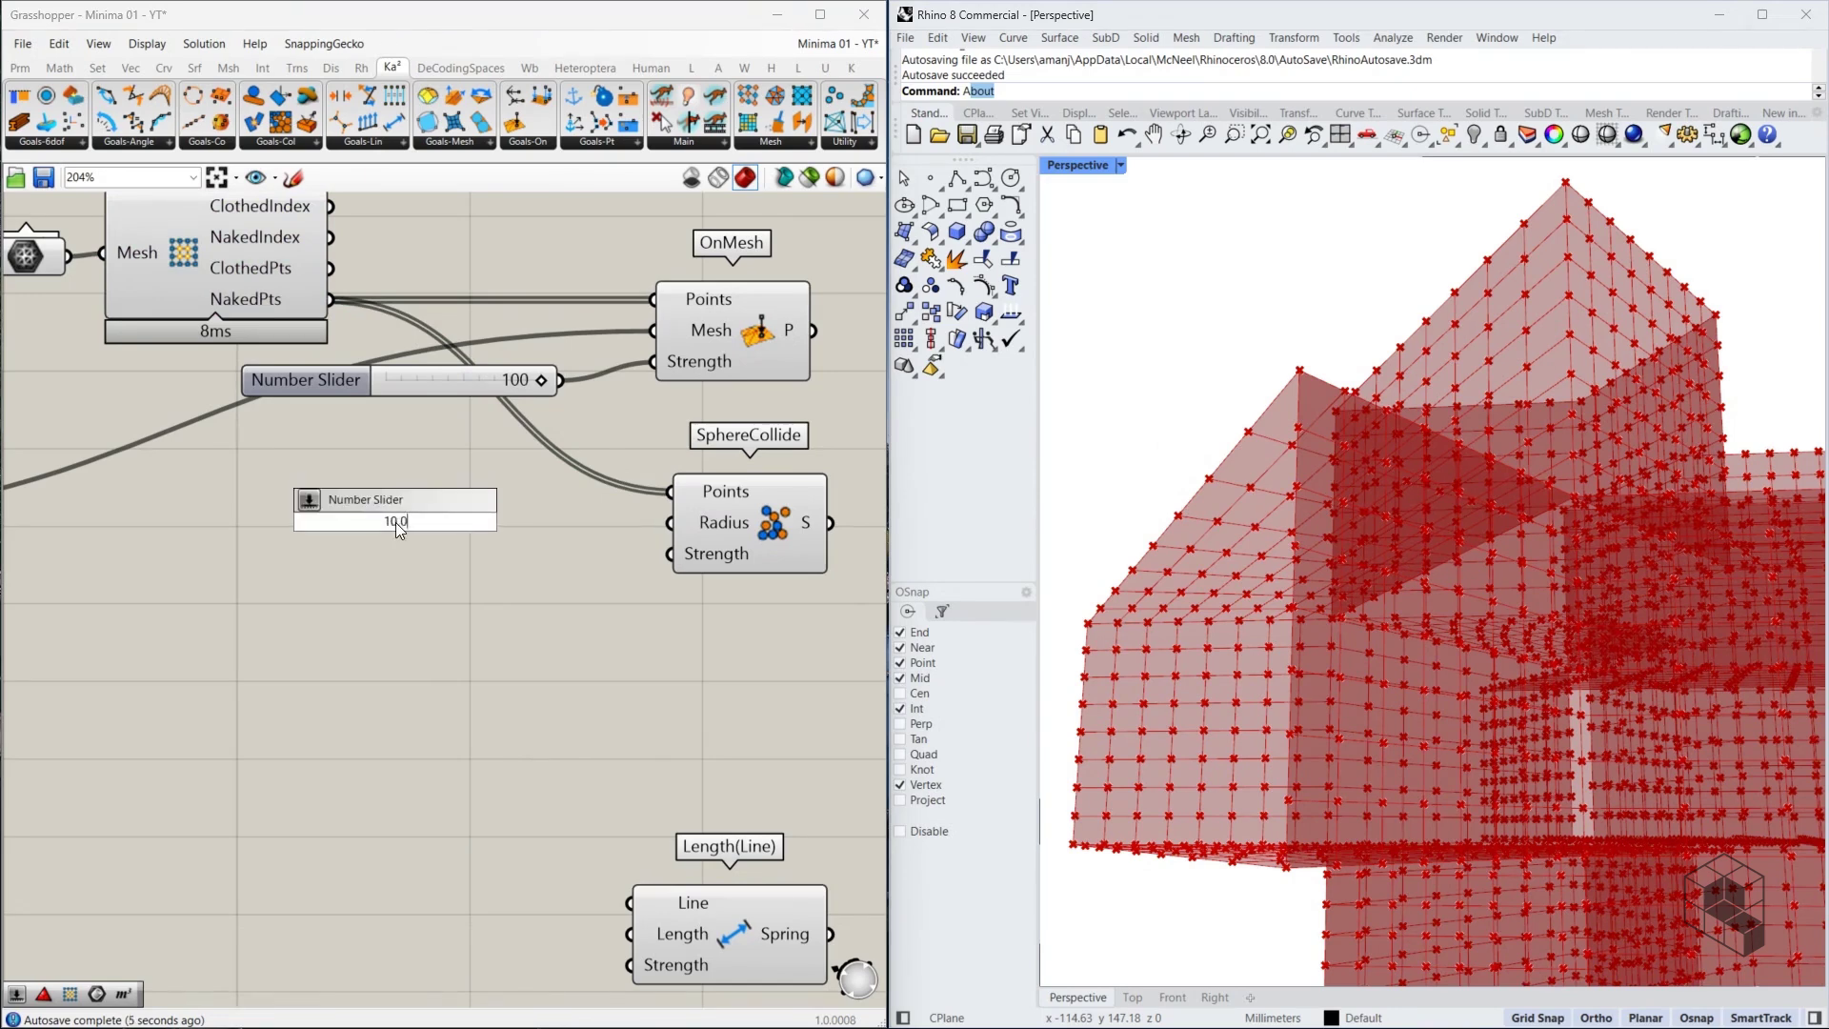
key(Return)
Feed SphereCollide's Strength from a number slider set to 100, aligned beneath the Radius slider
double_click(371, 583)
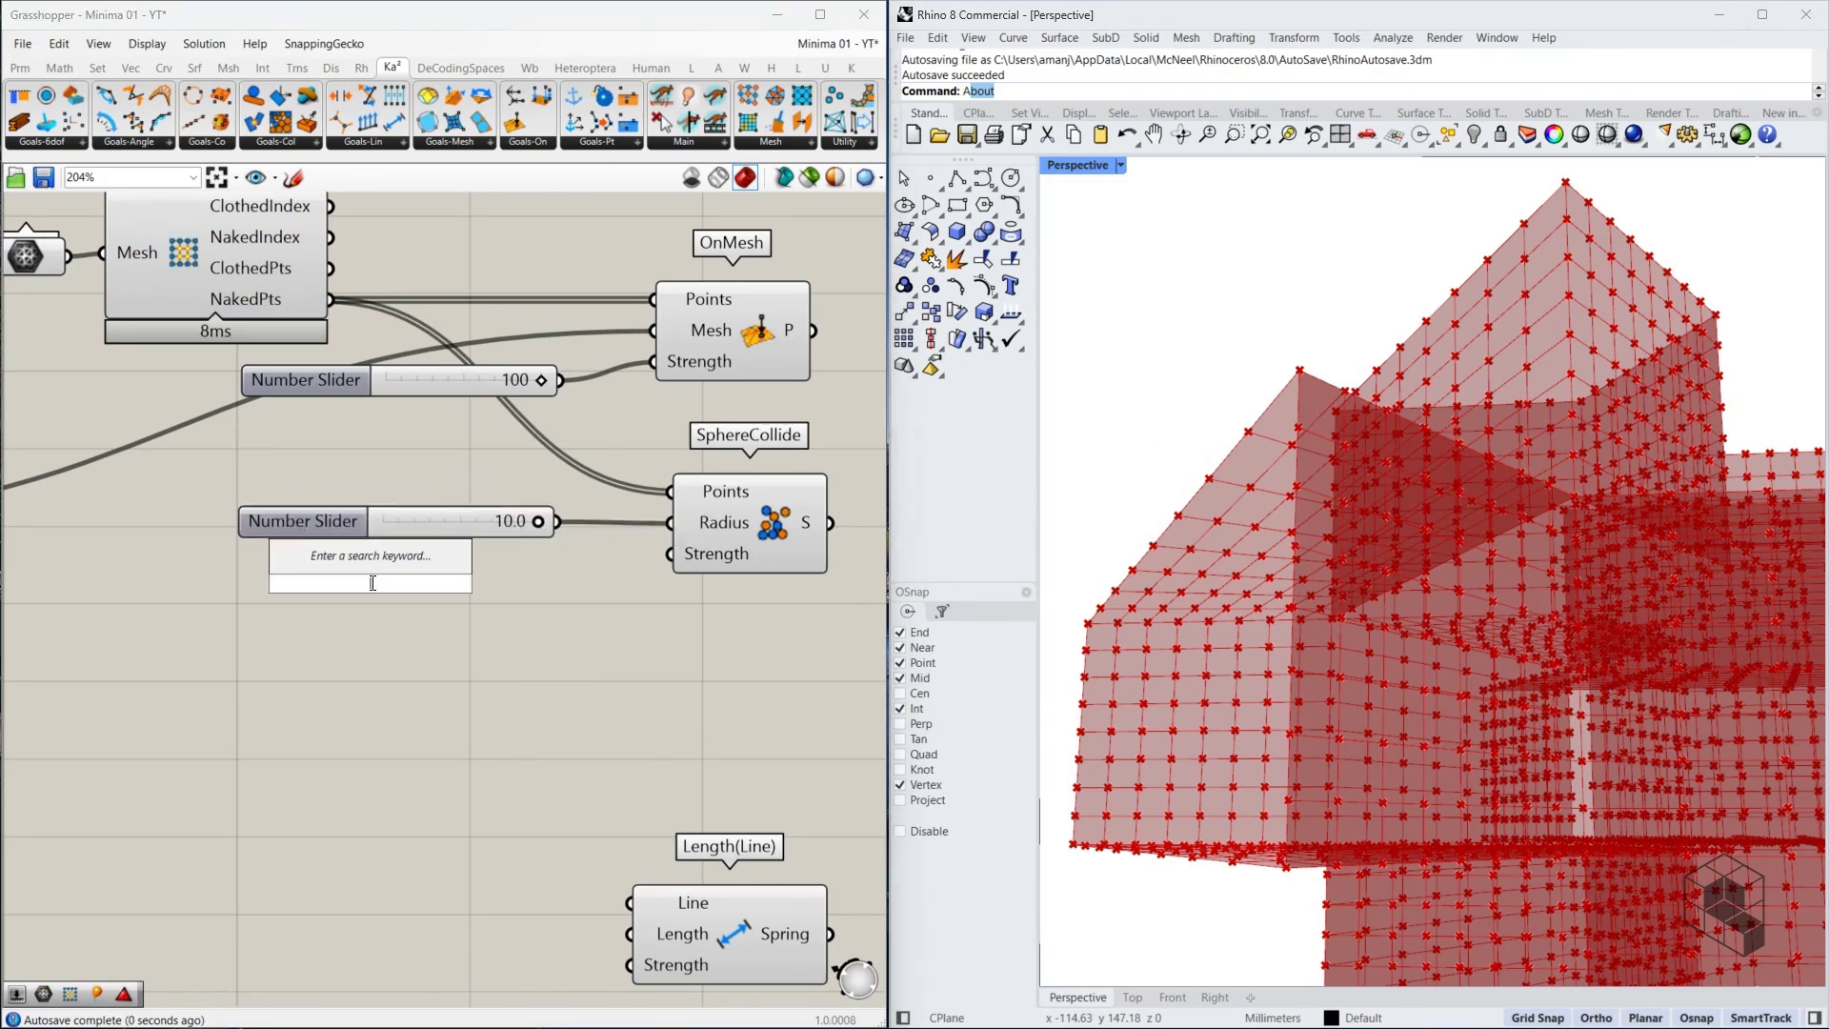
text(100)
key(Return)
drag(537, 582, 671, 553)
drag(451, 583, 474, 553)
Move Length(Line) up beneath SphereCollide and wire the OnMesh and SphereCollide outputs into Entwine's {0;3} and {0;4} inputs
scroll(566, 493, down, 4)
drag(643, 684, 645, 624)
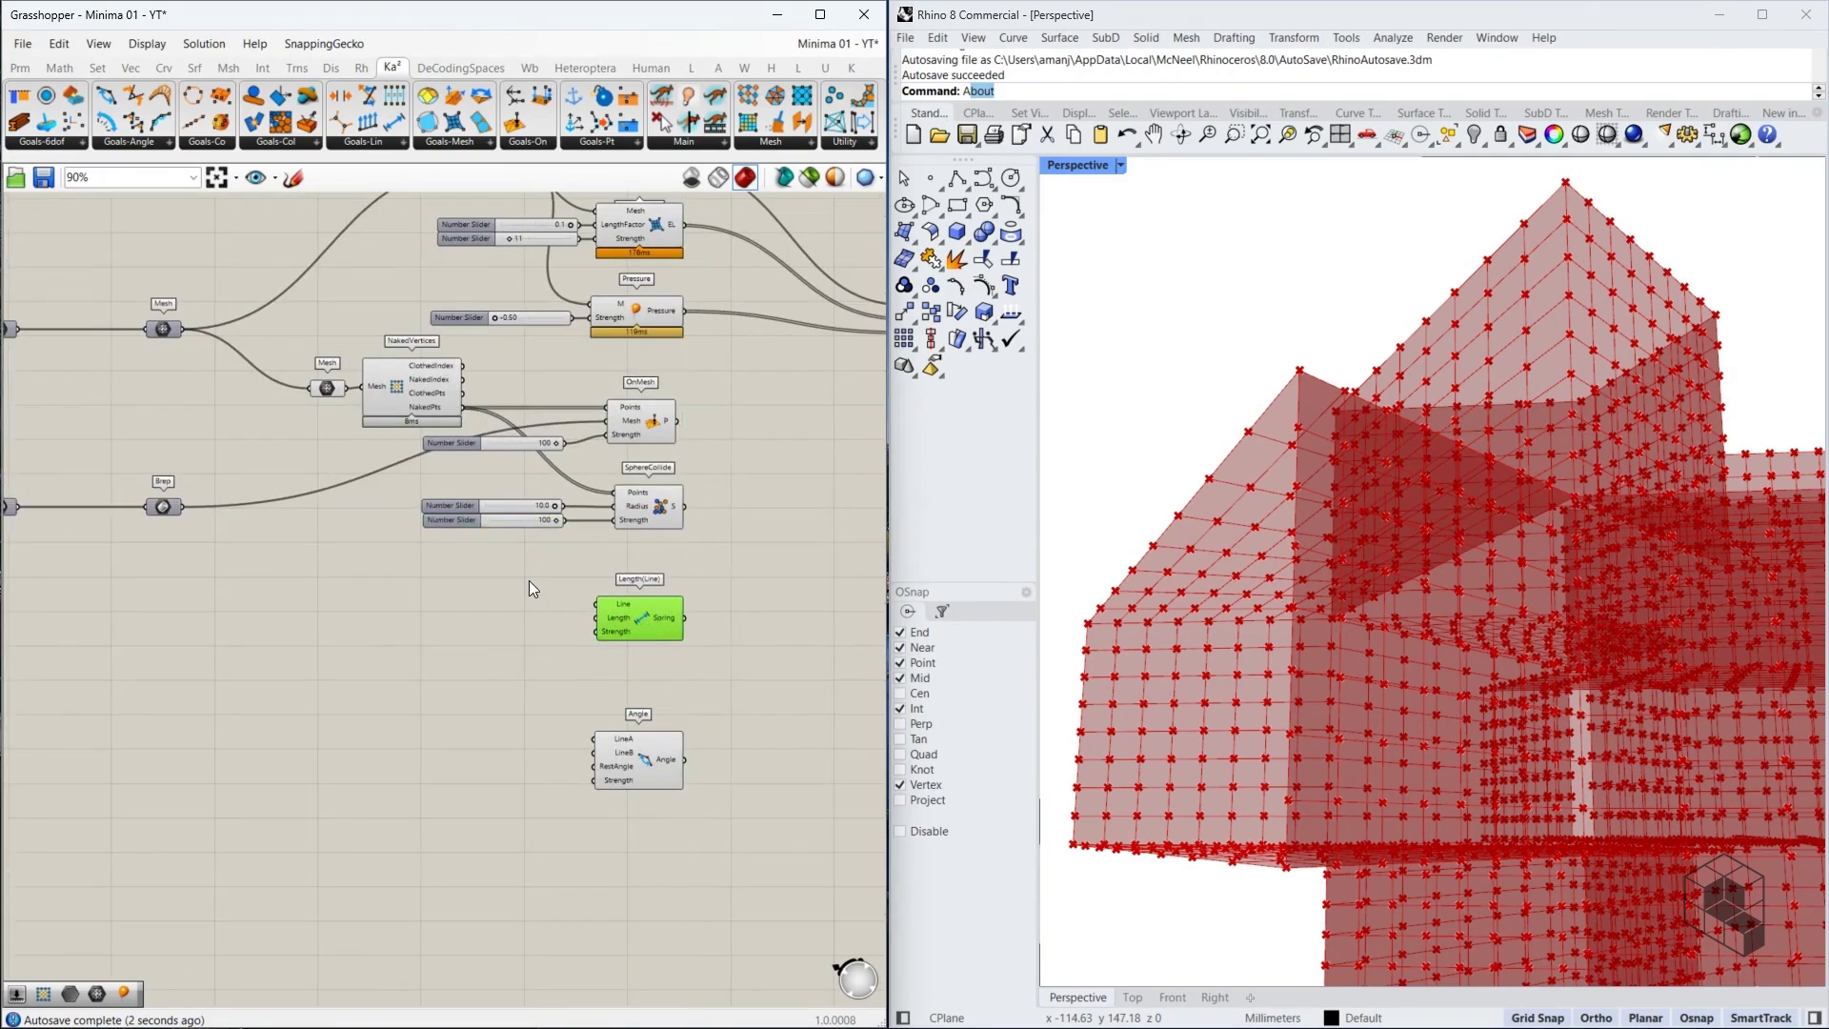
right_drag(688, 440, 326, 558)
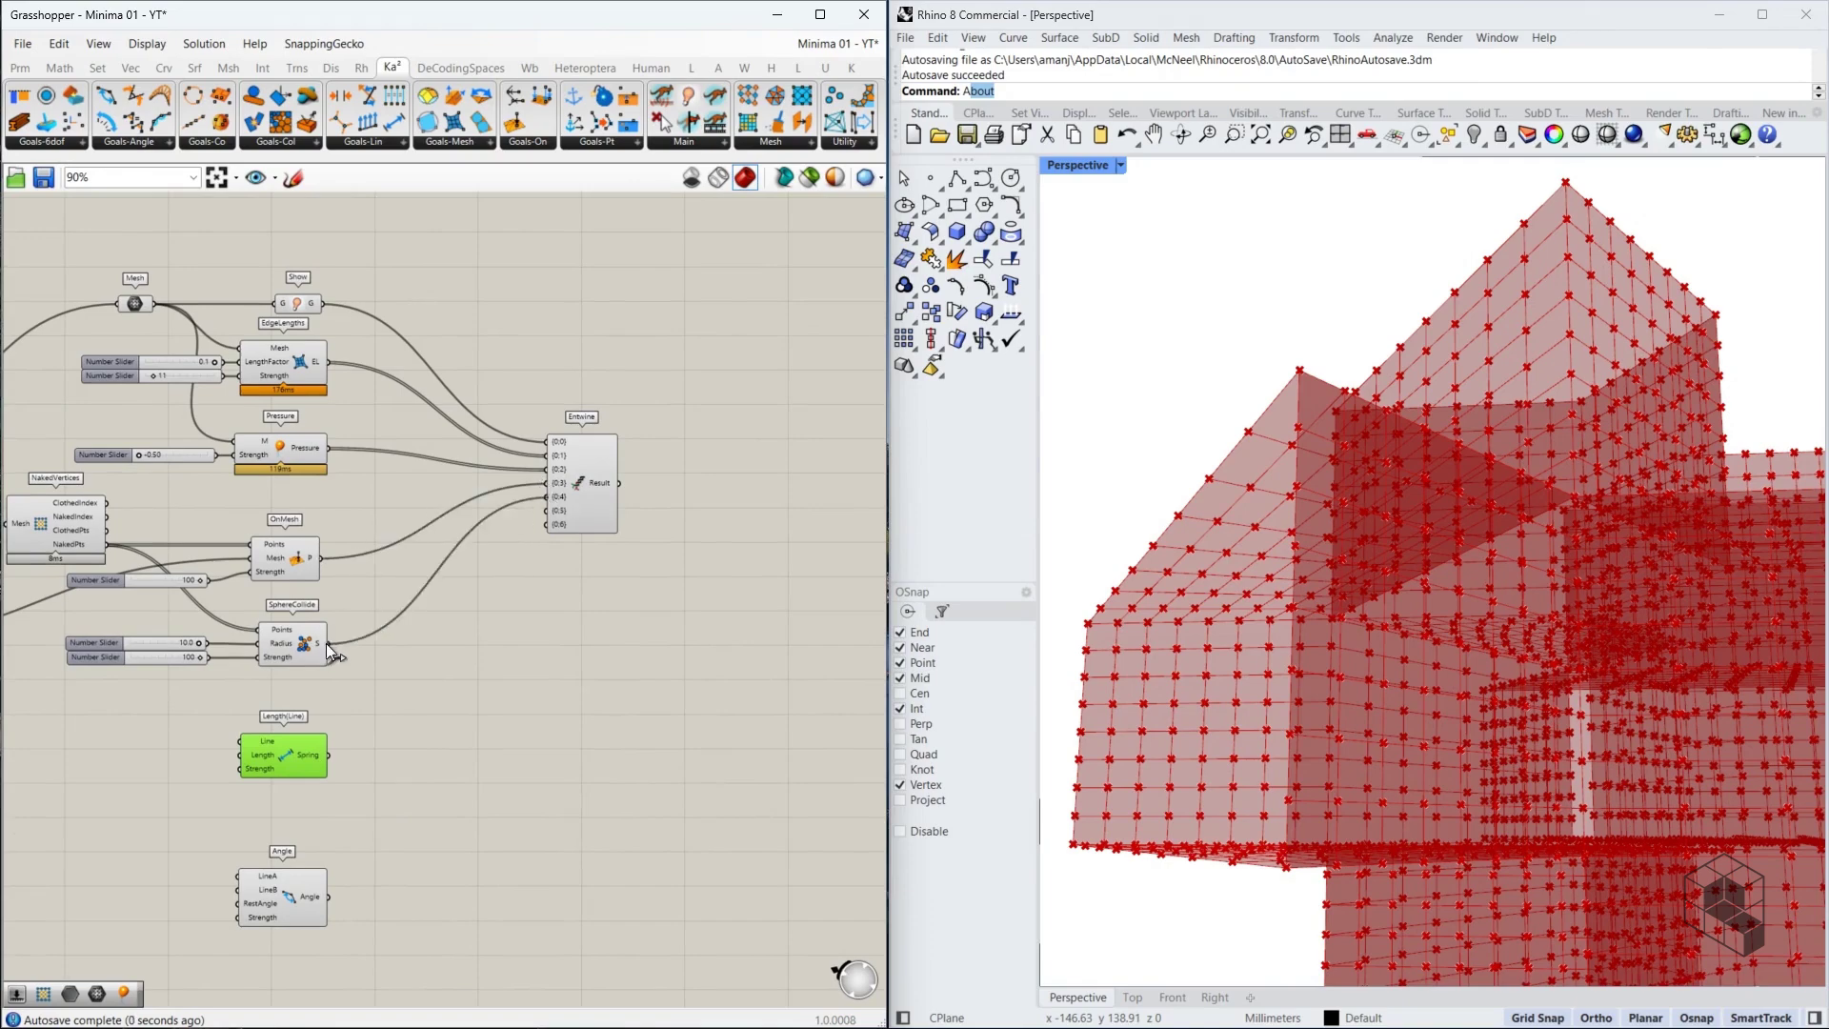
right_drag(346, 672, 655, 615)
right_drag(1326, 401, 1260, 463)
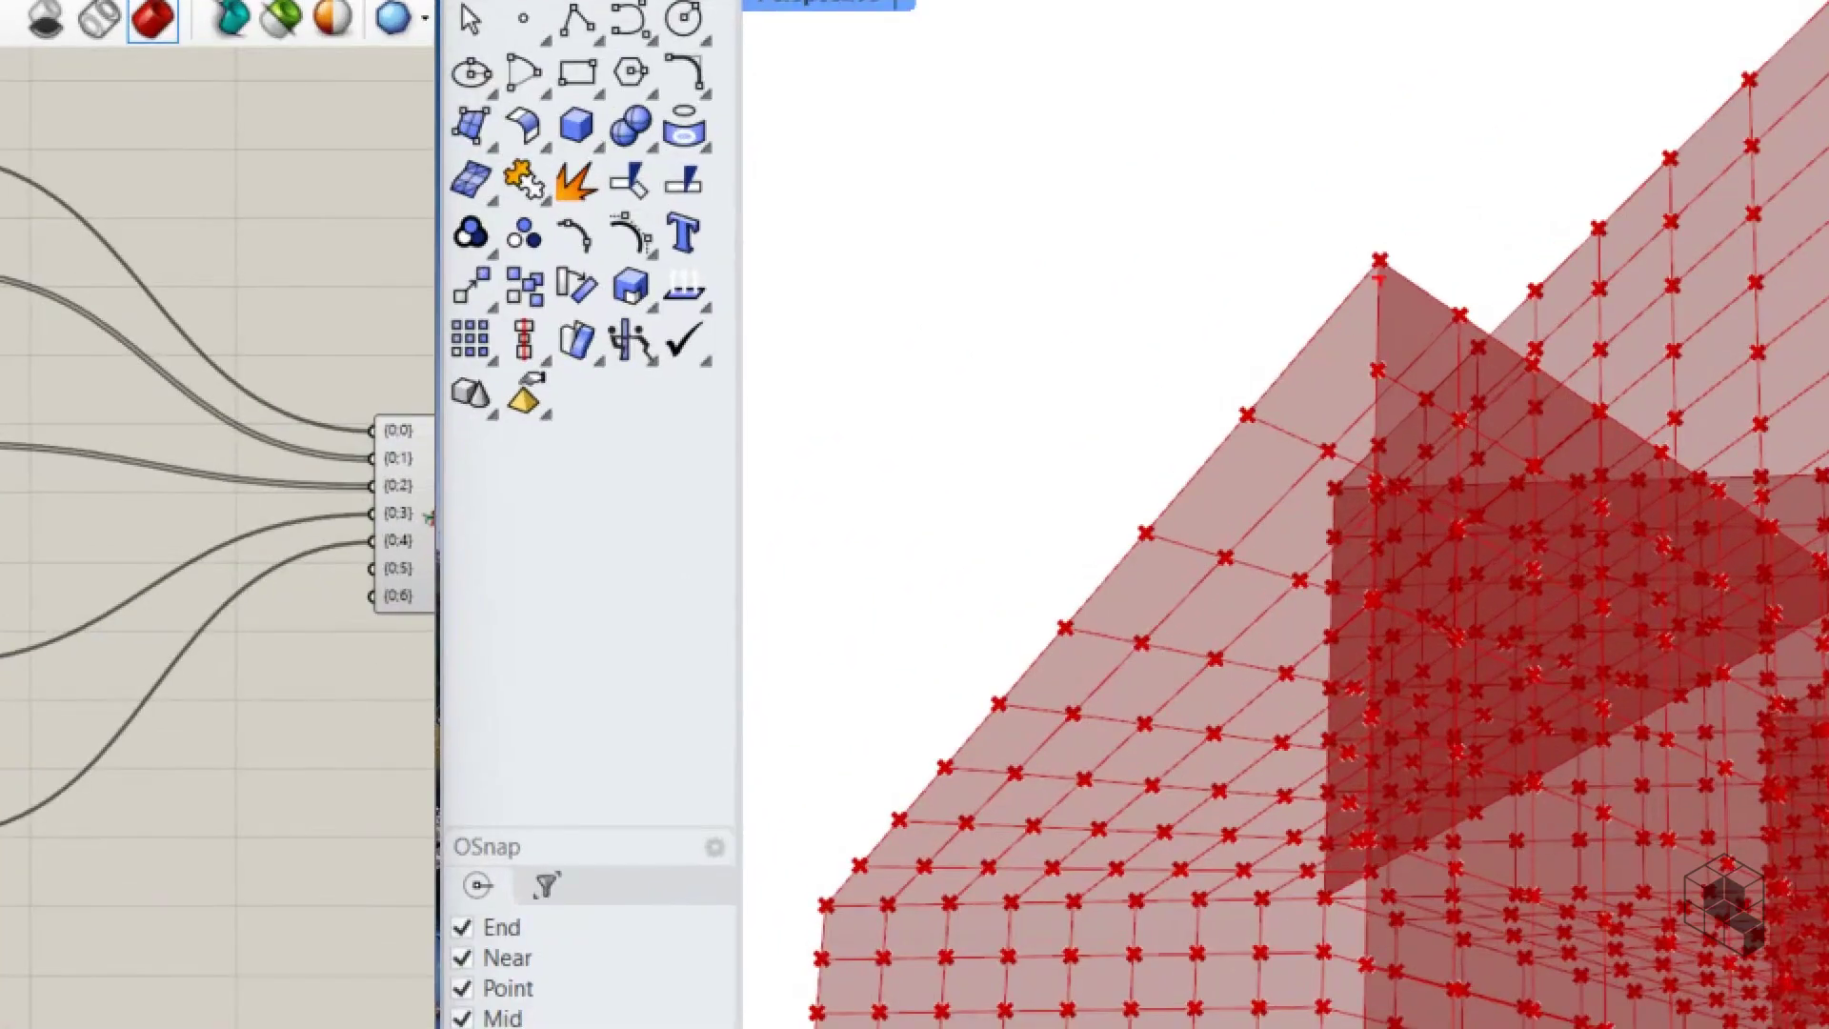
mouse_move(1378, 279)
mouse_down()
mouse_move(1234, 420)
mouse_move(1084, 619)
mouse_up()
Duplicate the Mesh parameter that feeds NakedVertices and place the copy below the Brep parameter, level with Length(Line)
right_drag(545, 597, 533, 541)
scroll(195, 547, up, 2)
drag(284, 401, 132, 634)
key(ctrl+c)
key(ctrl+v)
Add a Mesh Edges component and wire the duplicated Mesh parameter into its Mesh input
double_click(199, 655)
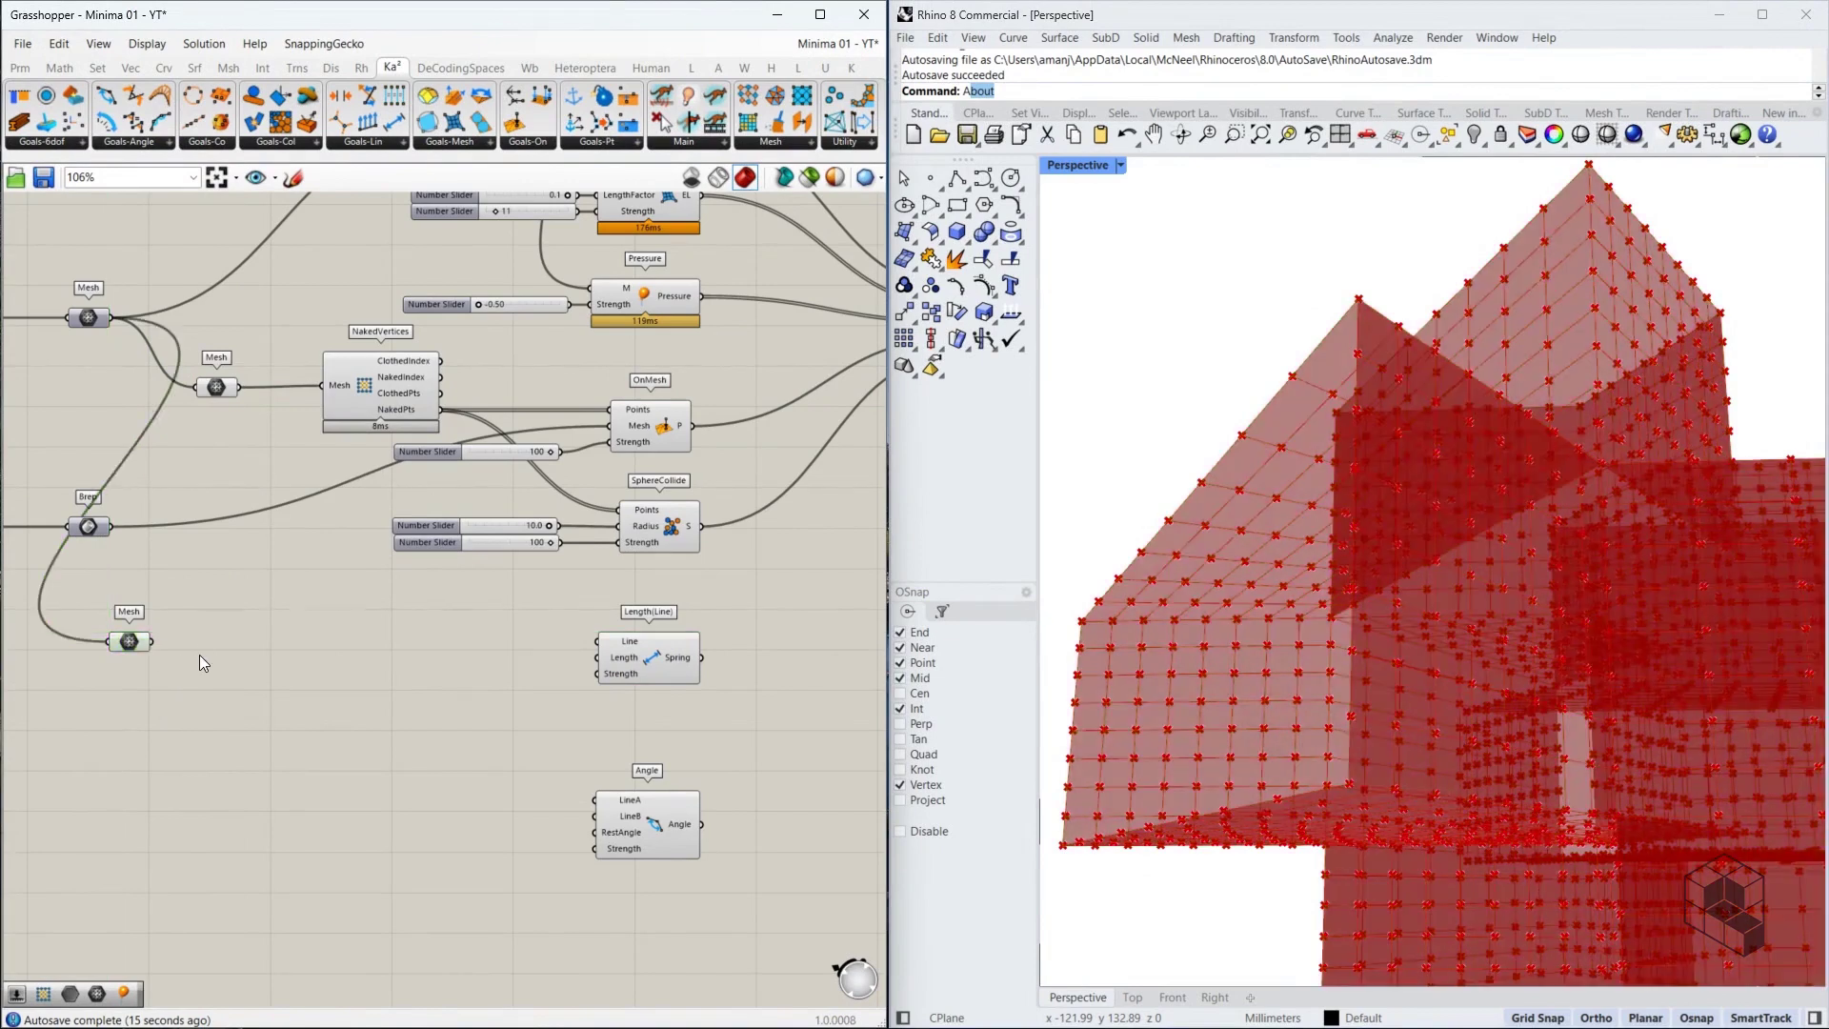
click(268, 730)
double_click(207, 659)
double_click(211, 667)
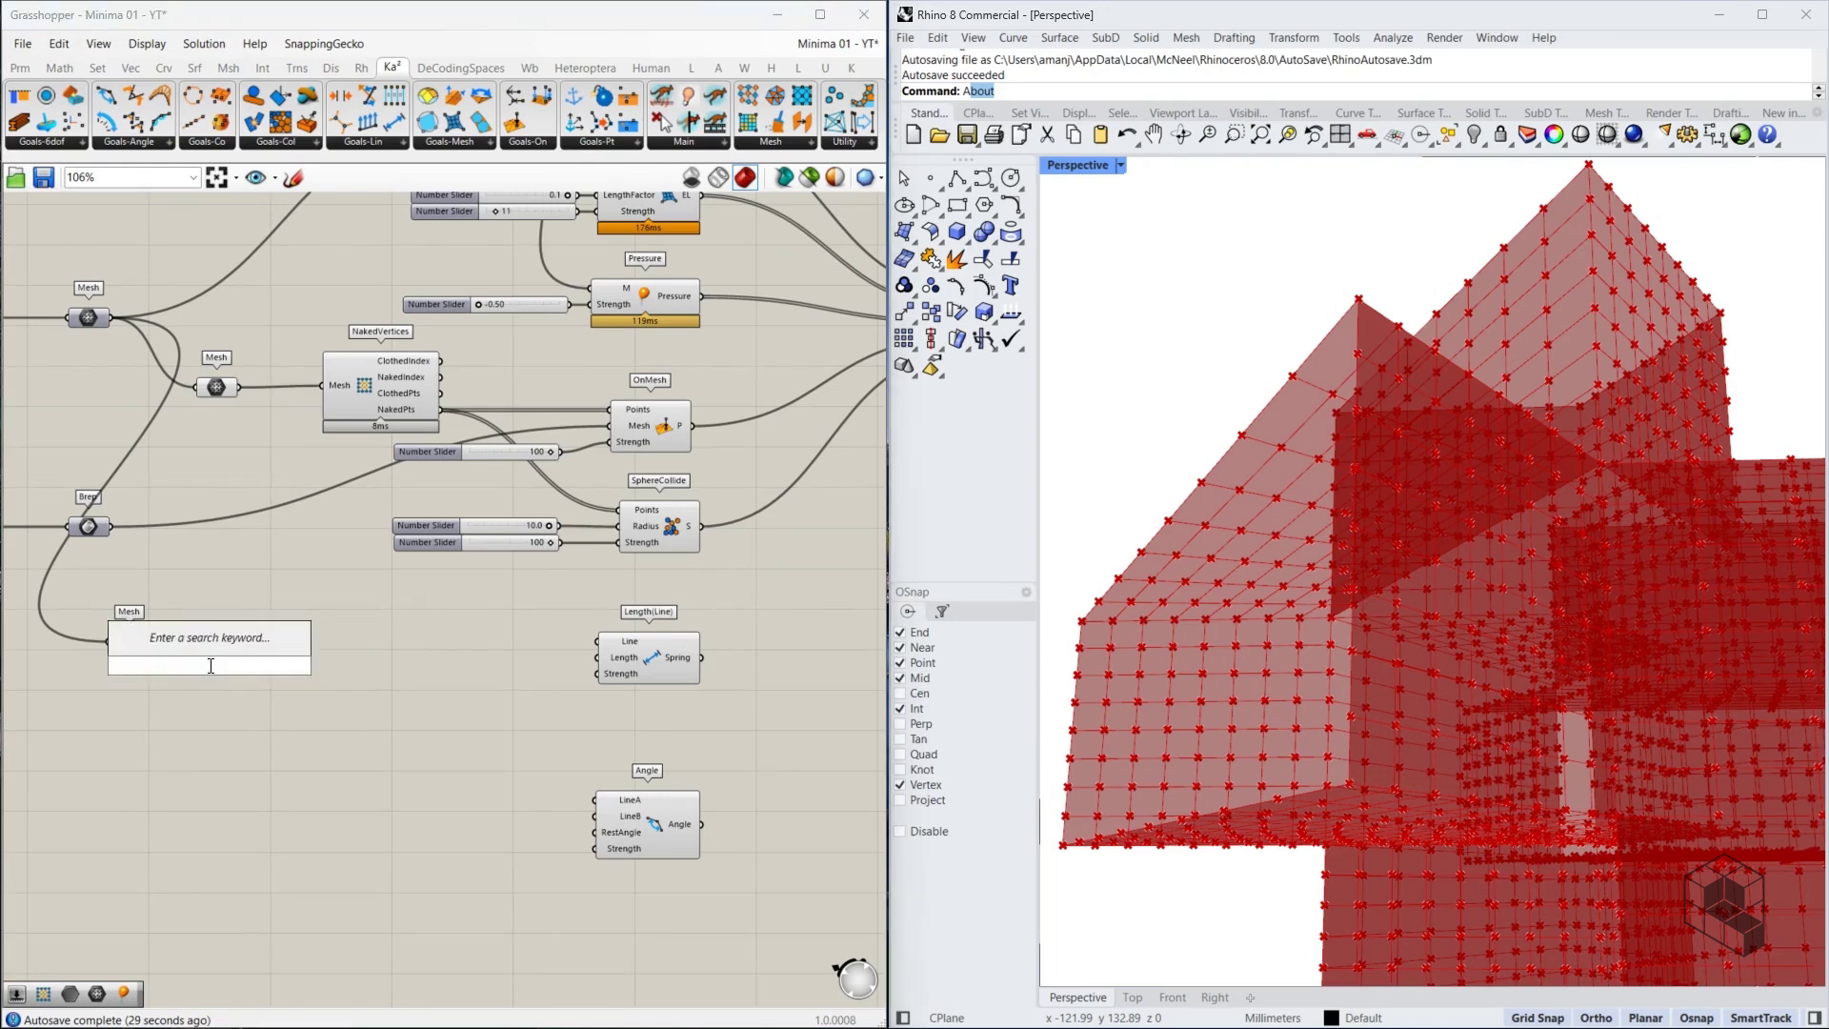
text(mes)
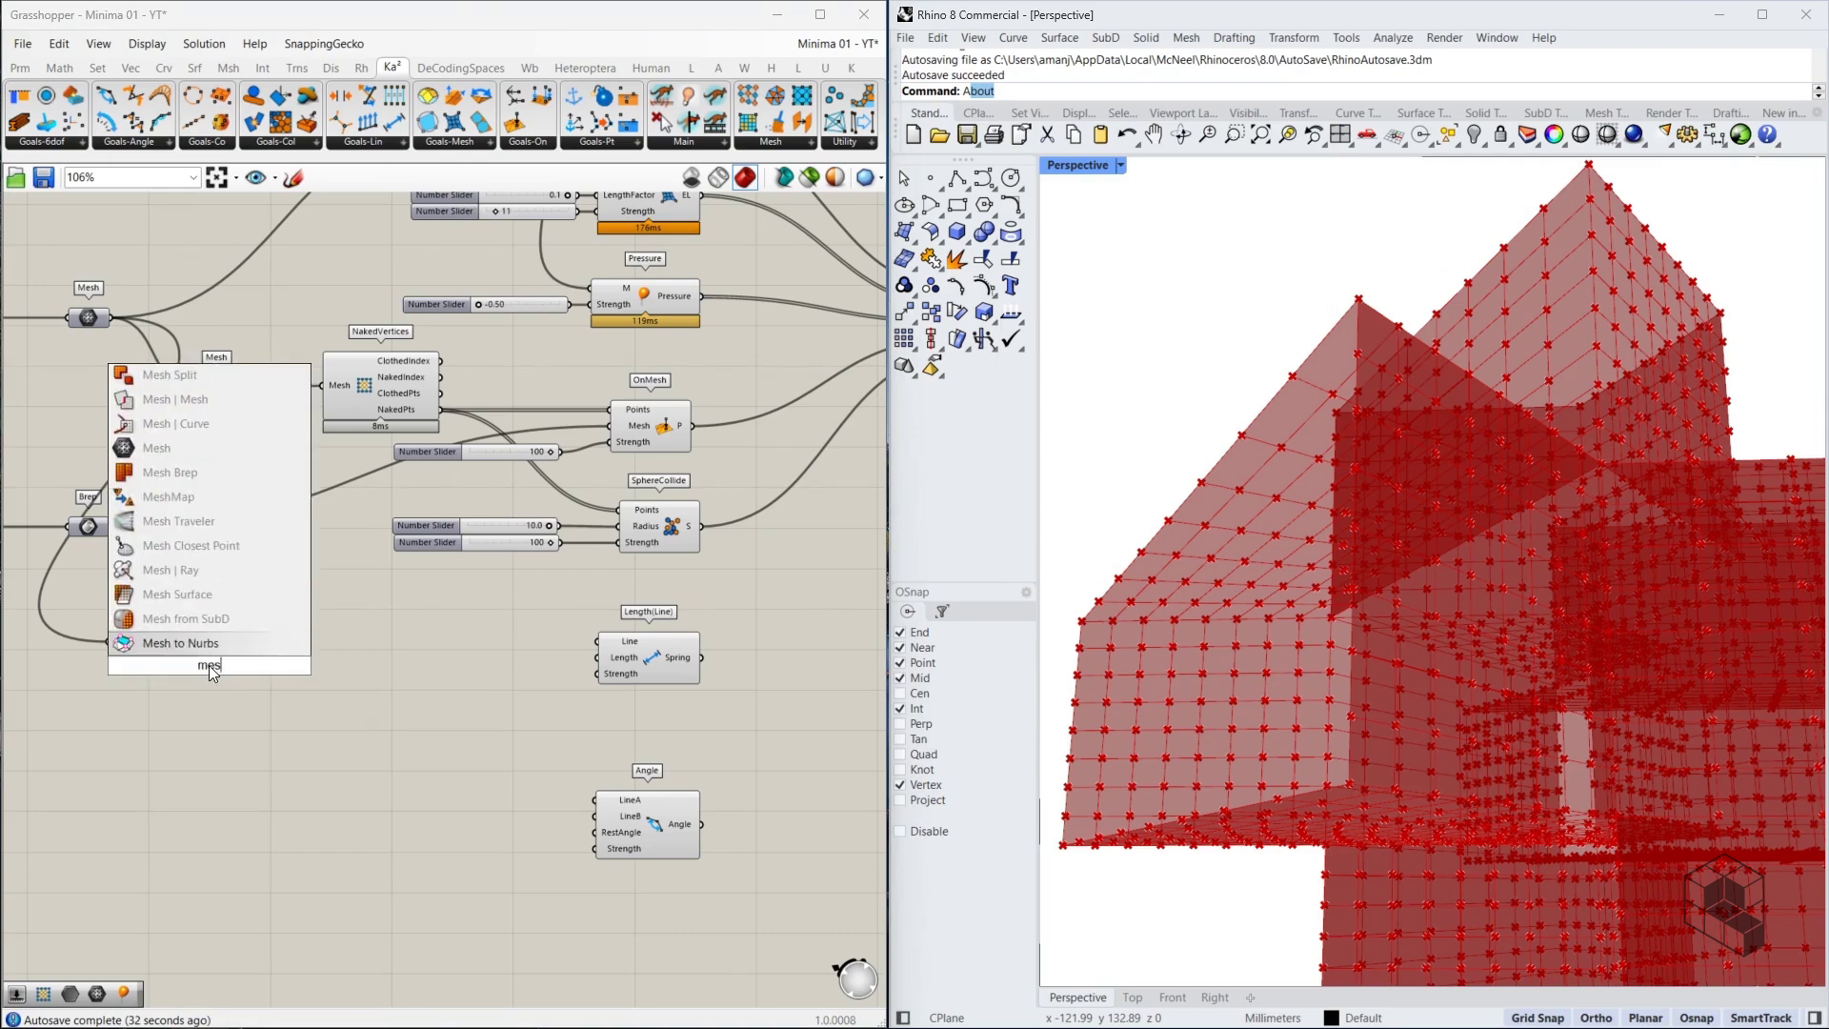
text(hedge)
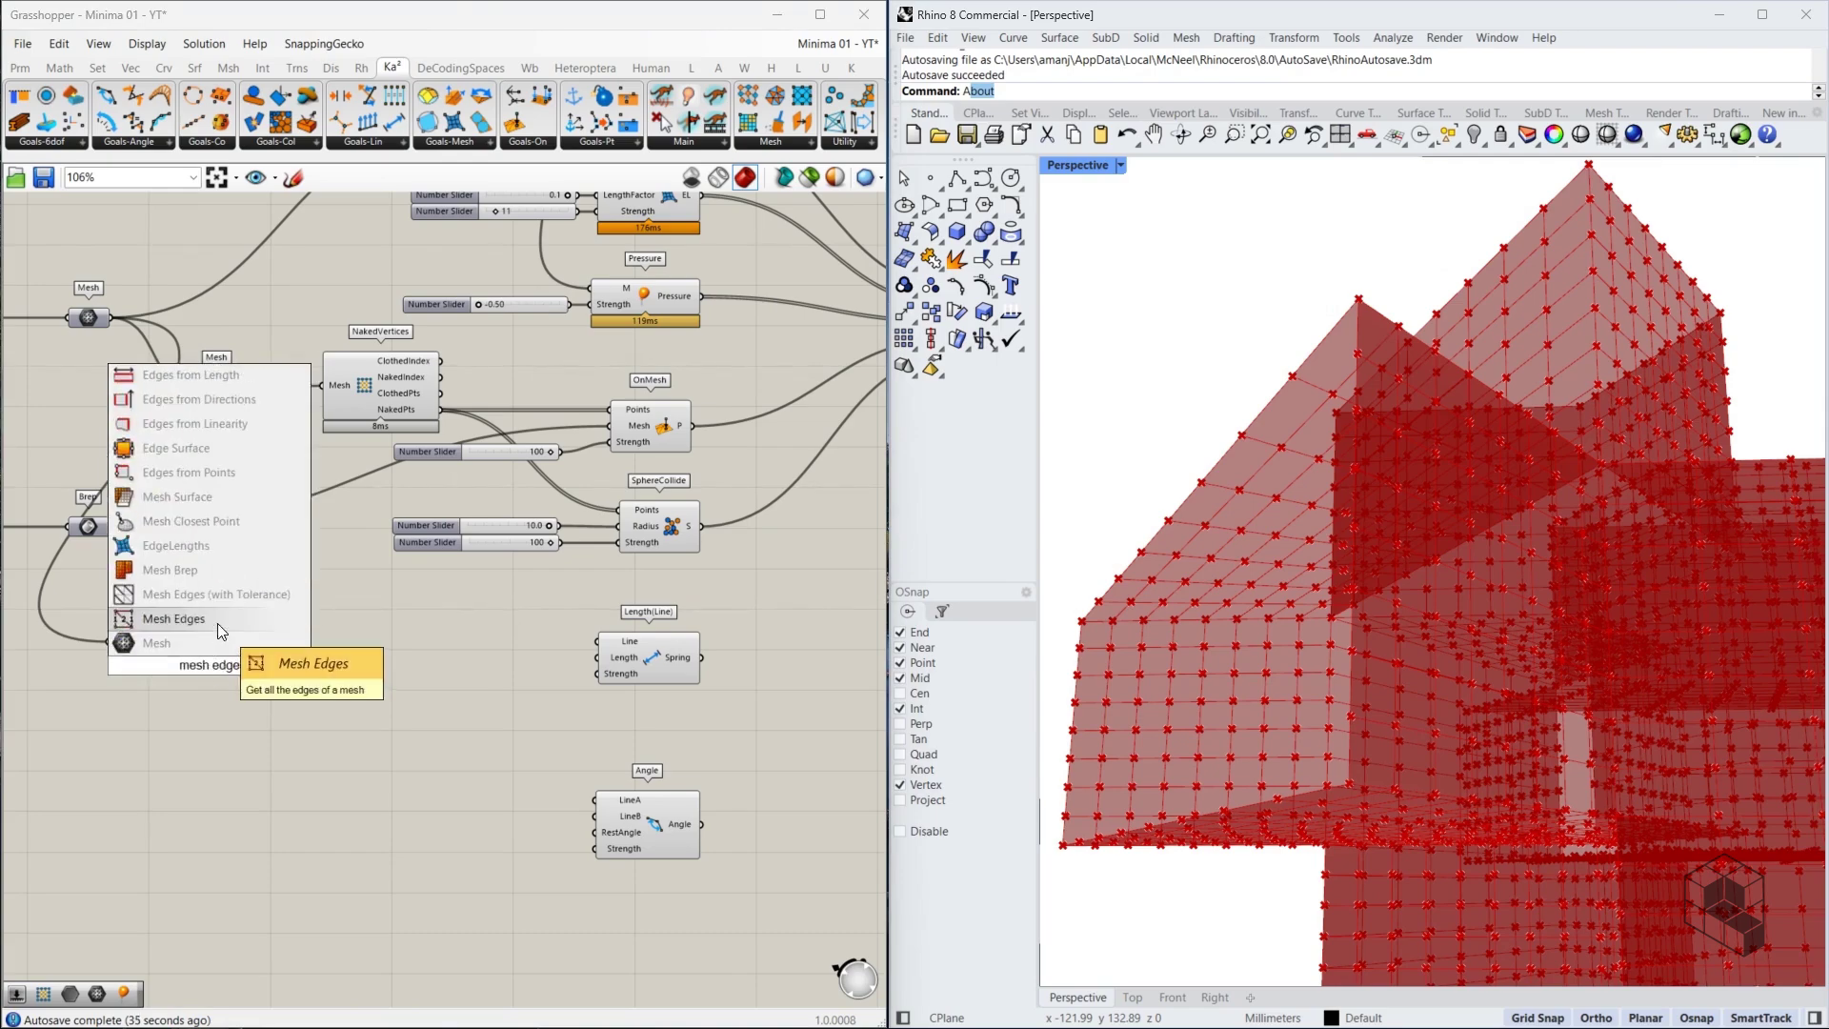
click(219, 621)
drag(152, 642, 179, 657)
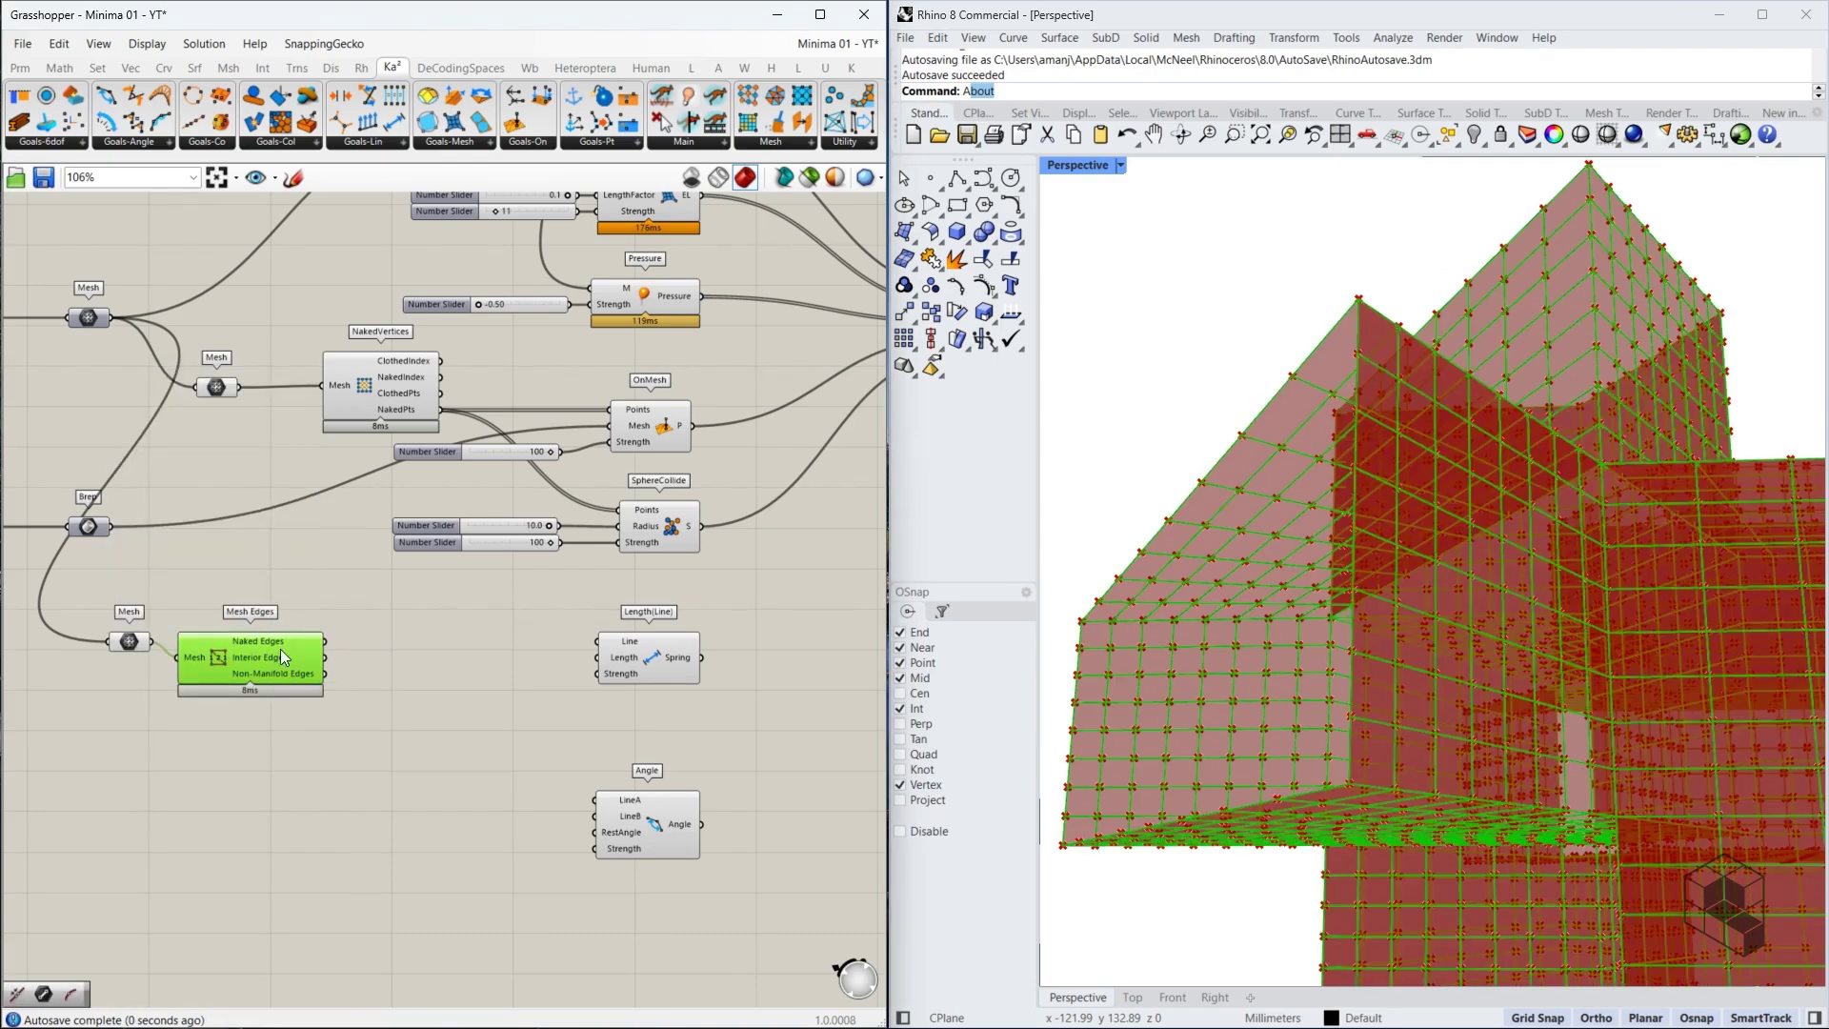
Add a Join Curves component, wire Naked Edges into its Curves, and shift the chain away from Length(Line) to make room
double_click(385, 636)
text(join)
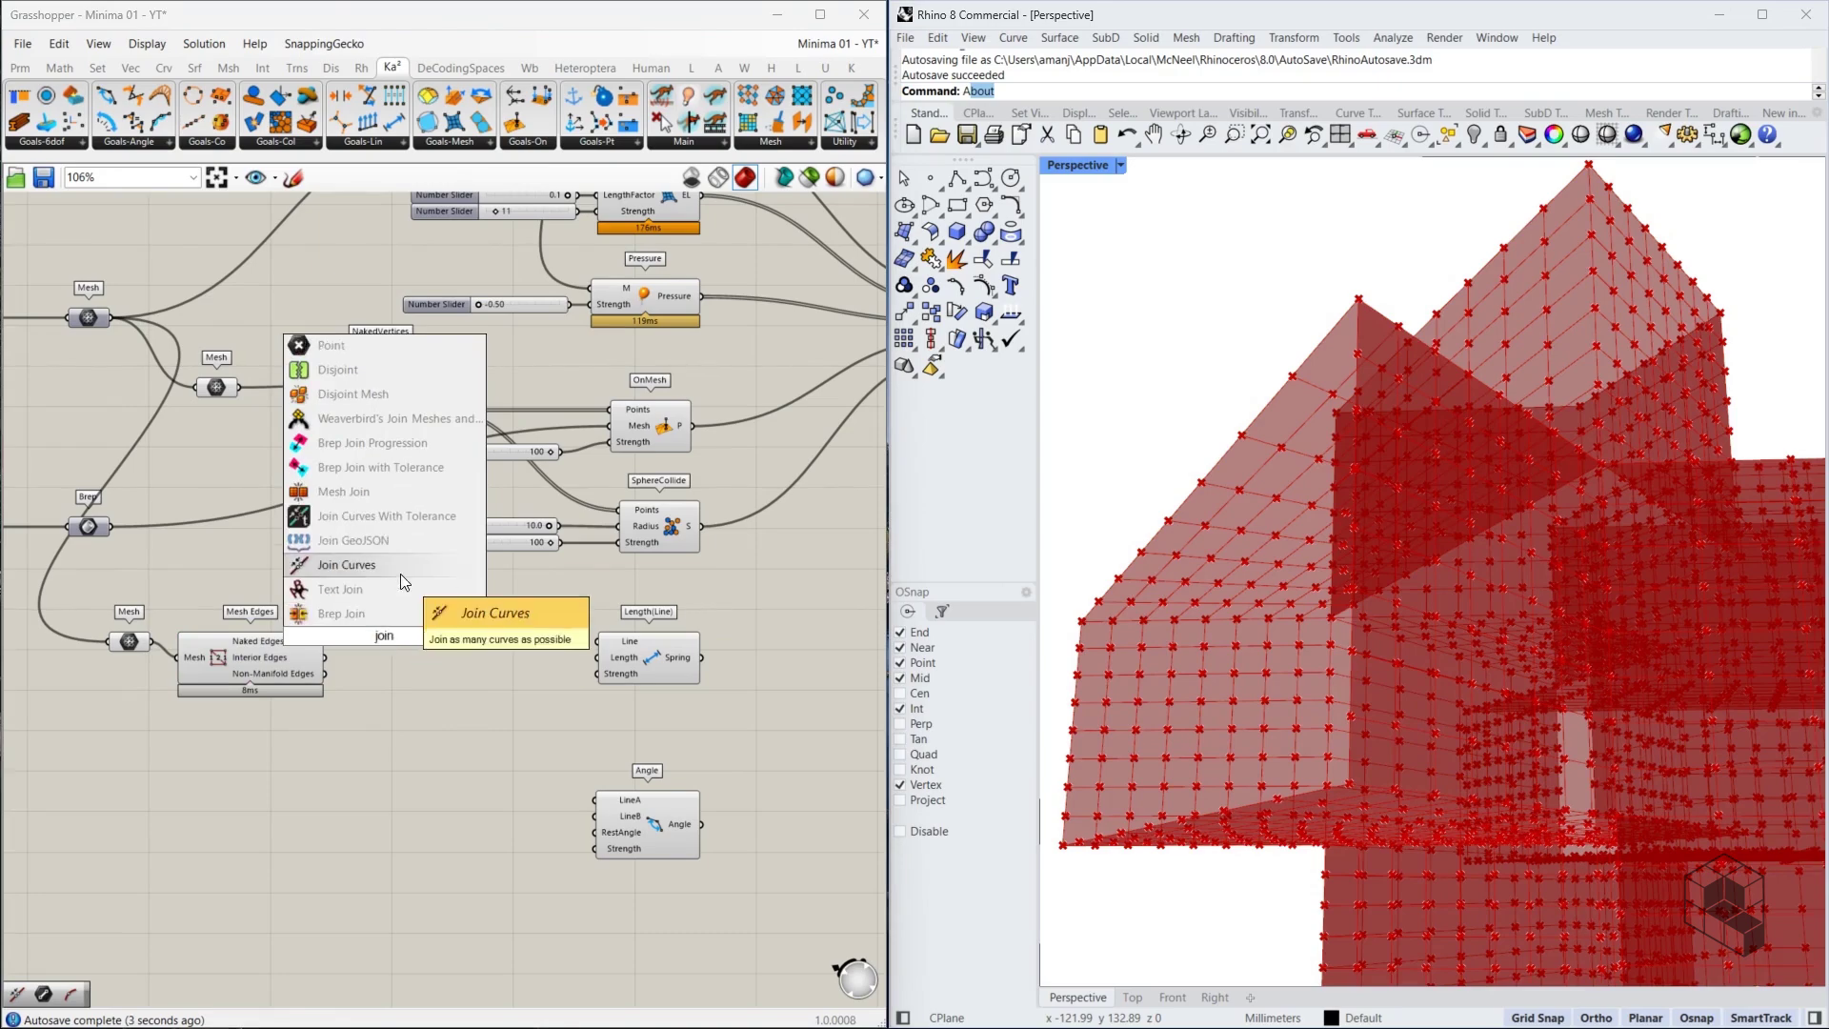
click(400, 569)
drag(324, 642, 133, 667)
drag(221, 665, 94, 665)
Add an Explode component after Join Curves and wire the joined curves into its Curve input
double_click(392, 649)
text(explode)
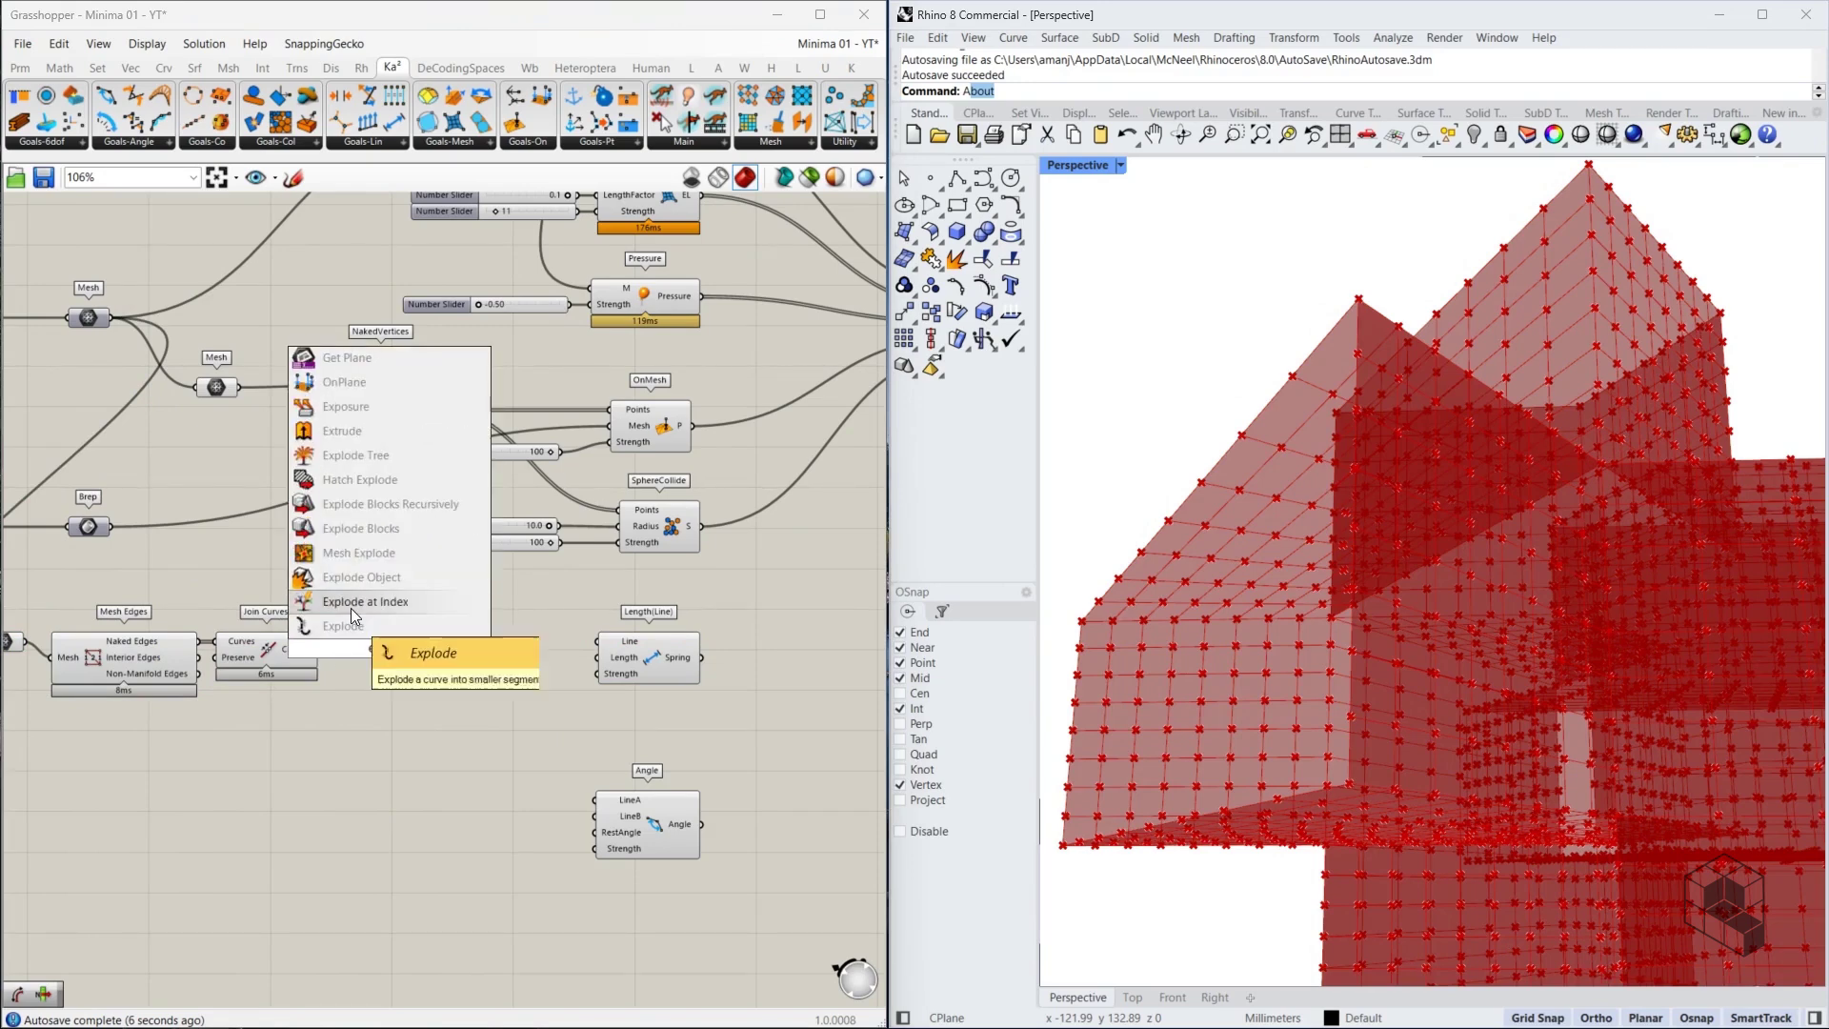
click(359, 621)
scroll(332, 635, up, 3)
drag(315, 650, 339, 650)
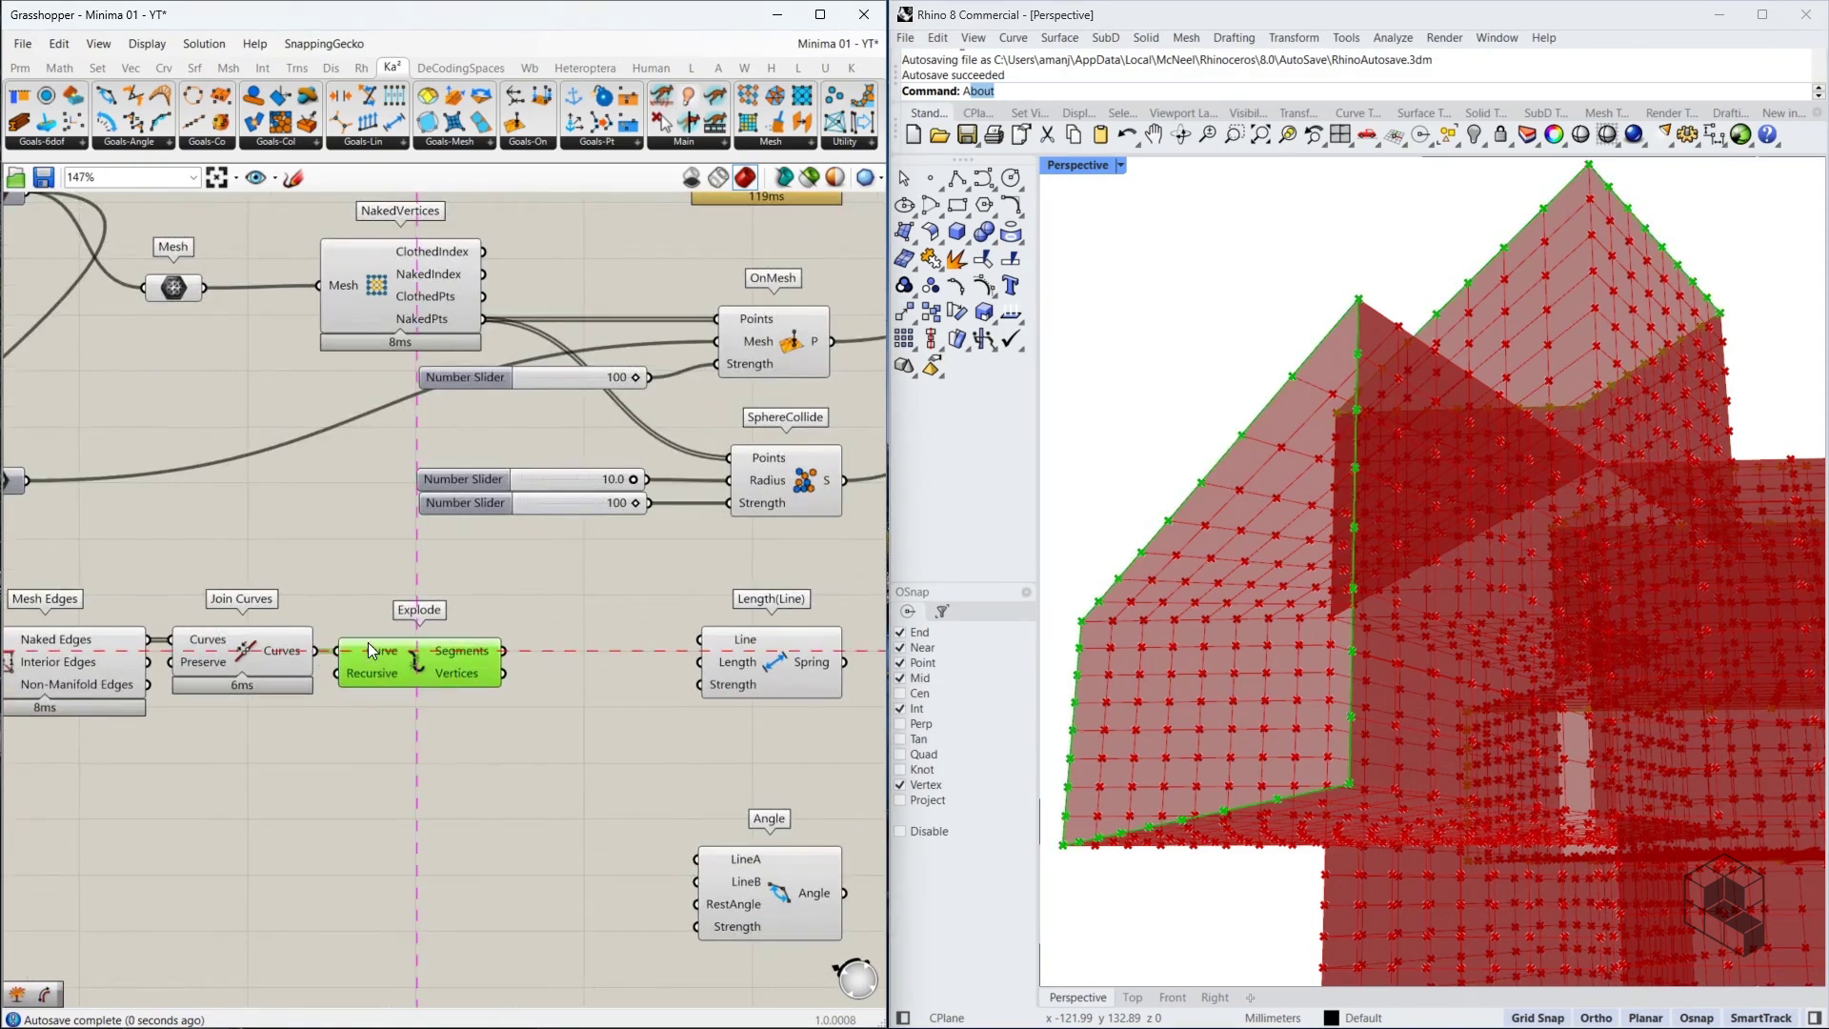
Add a Shift List on the exploded segments and feed its Shift input from a panel containing -1
double_click(562, 701)
text(shift list)
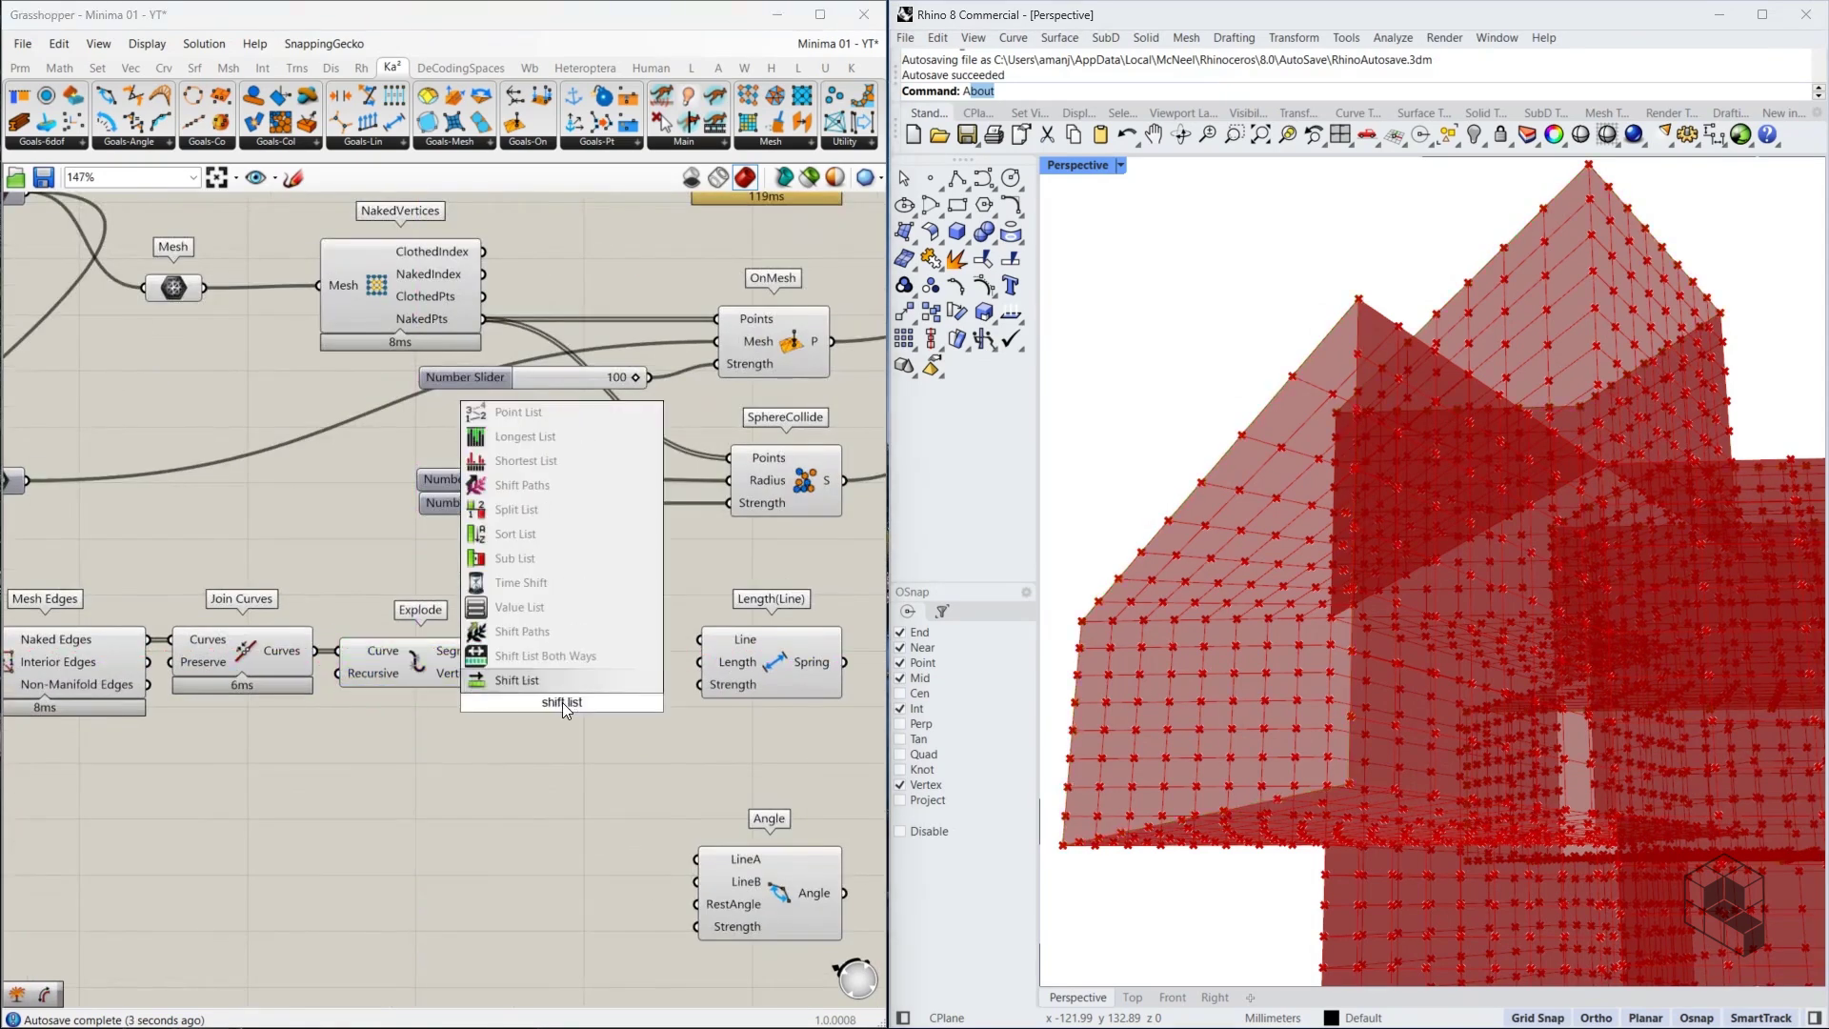
key(Return)
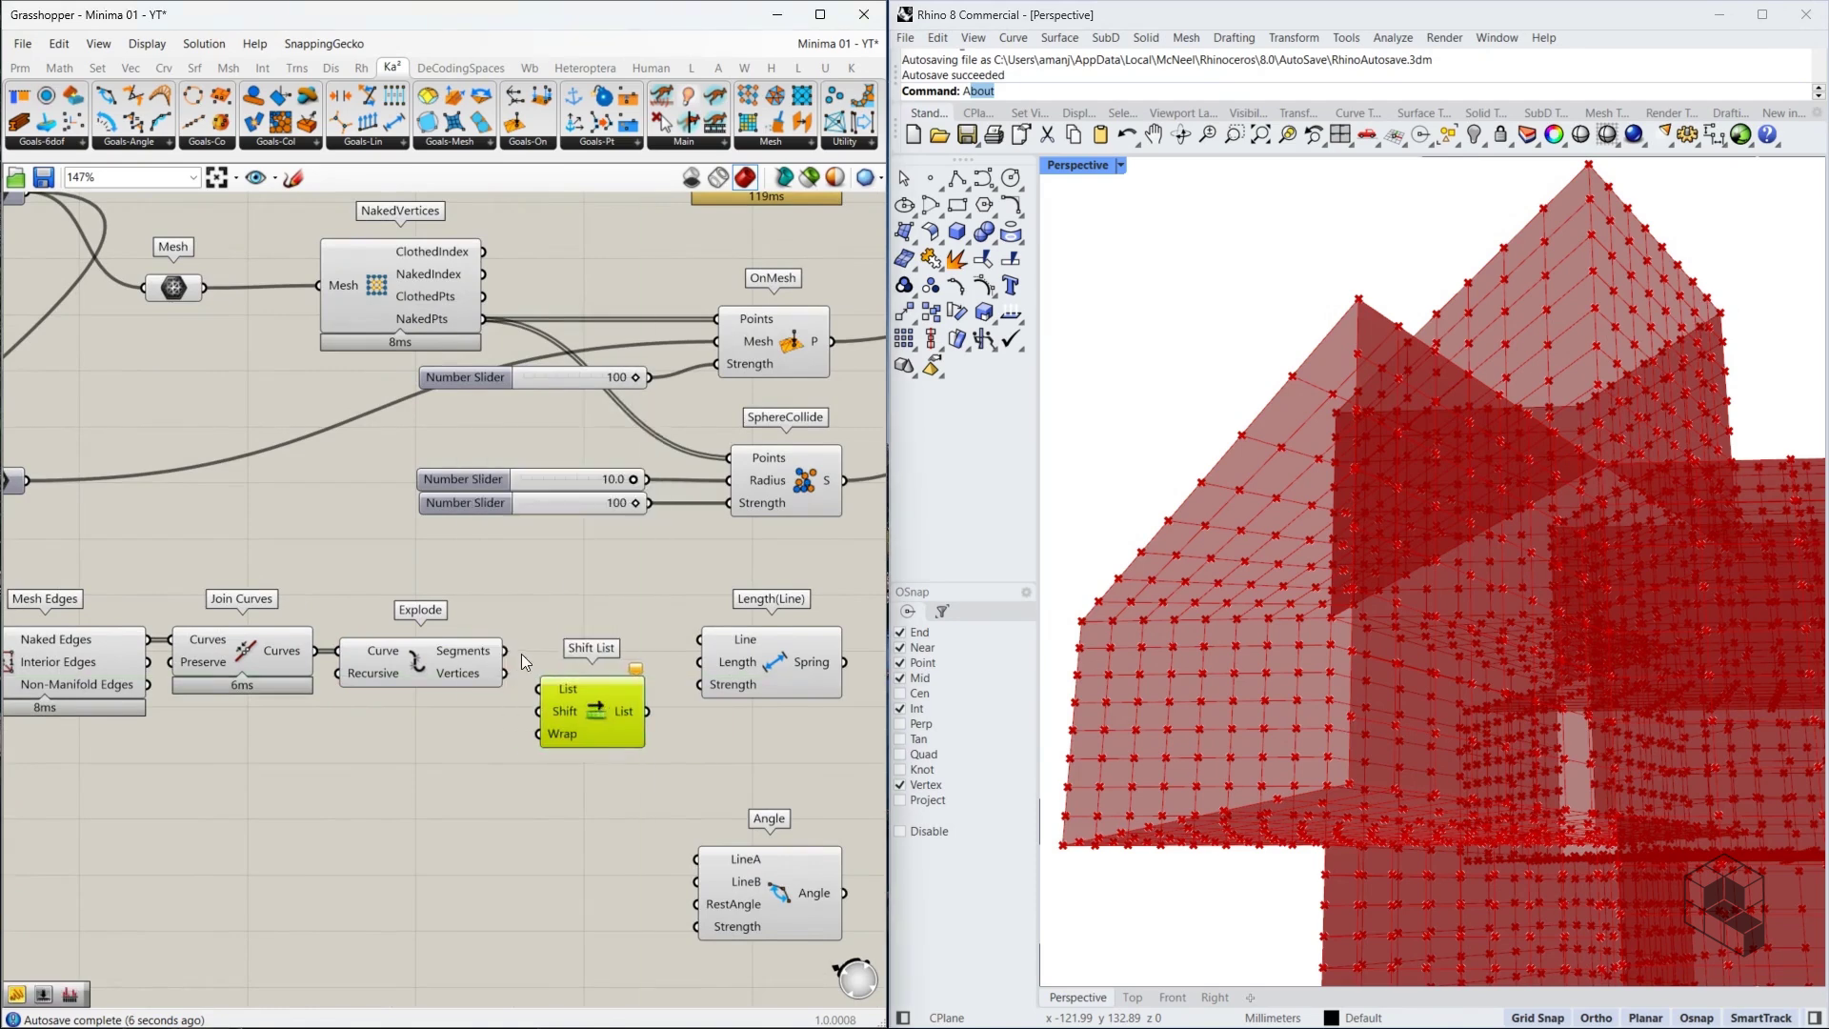
drag(506, 651, 540, 688)
double_click(439, 729)
text(//1)
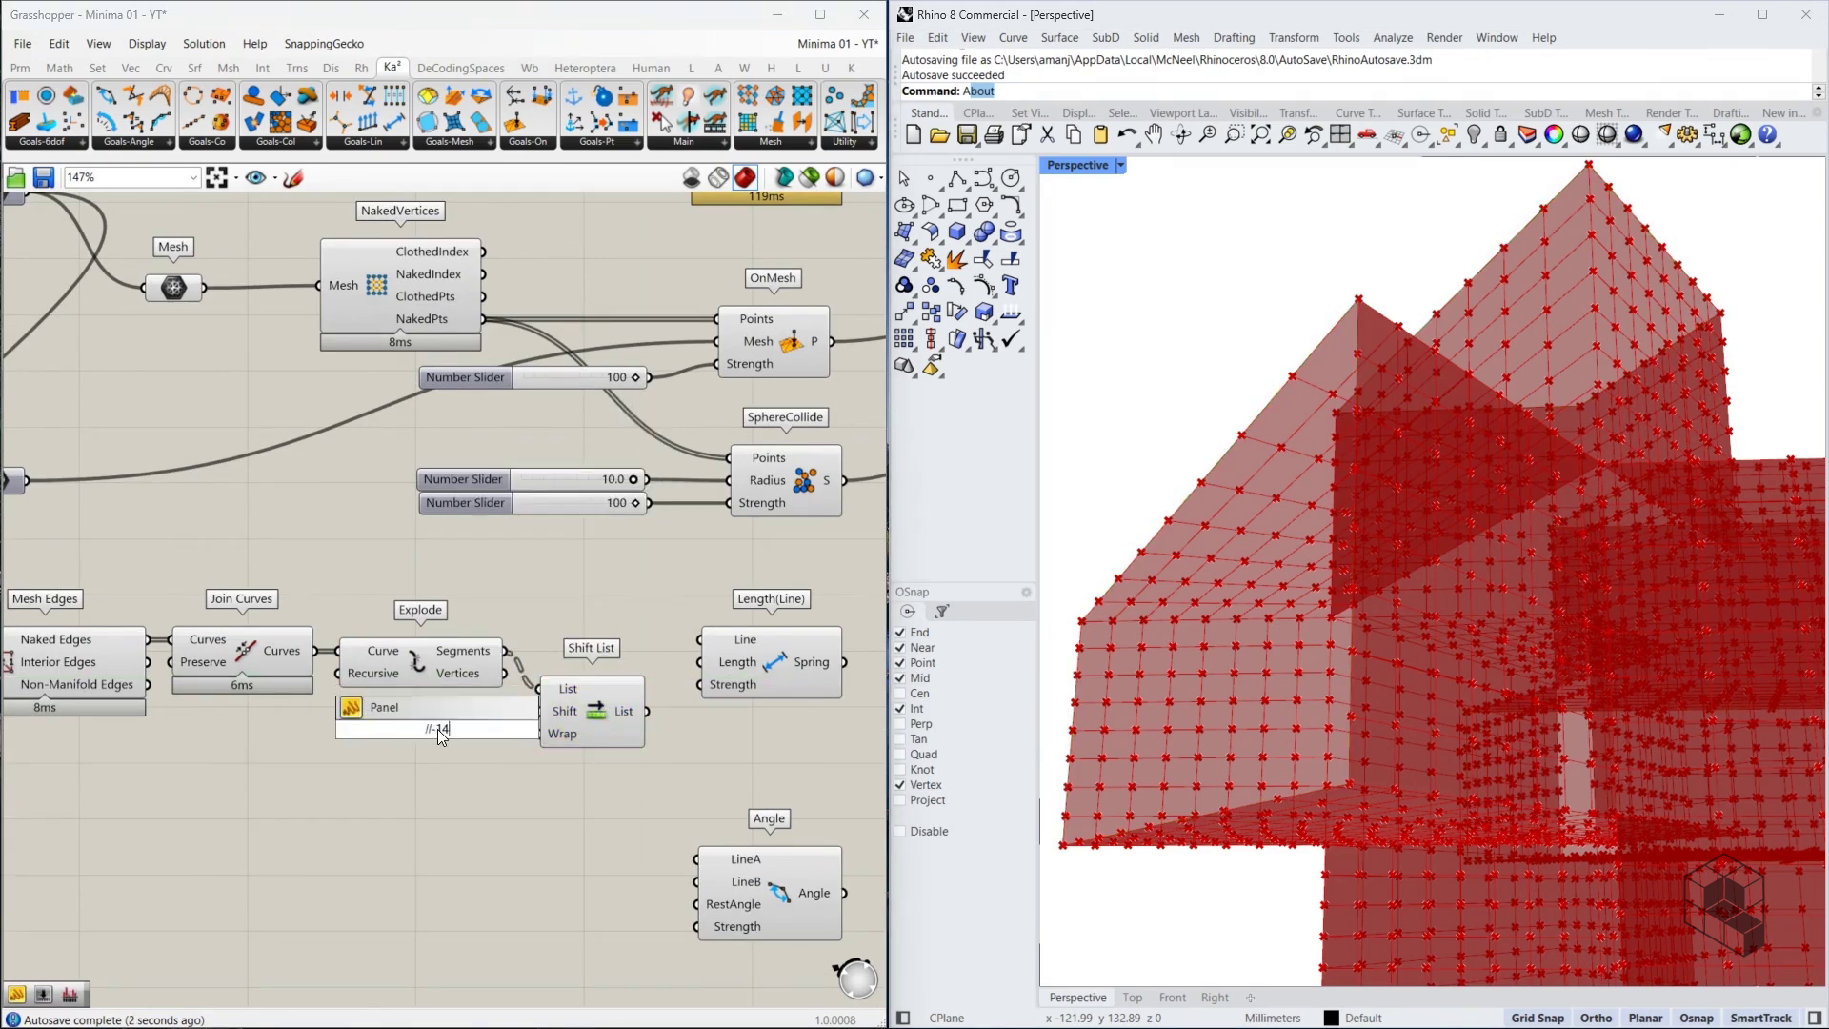
key(Return)
drag(476, 729, 540, 711)
drag(448, 748, 476, 721)
Wire the exploded segments into Length(Line)'s Line and the shifted list into its Length, and graft both inputs
drag(752, 648, 760, 660)
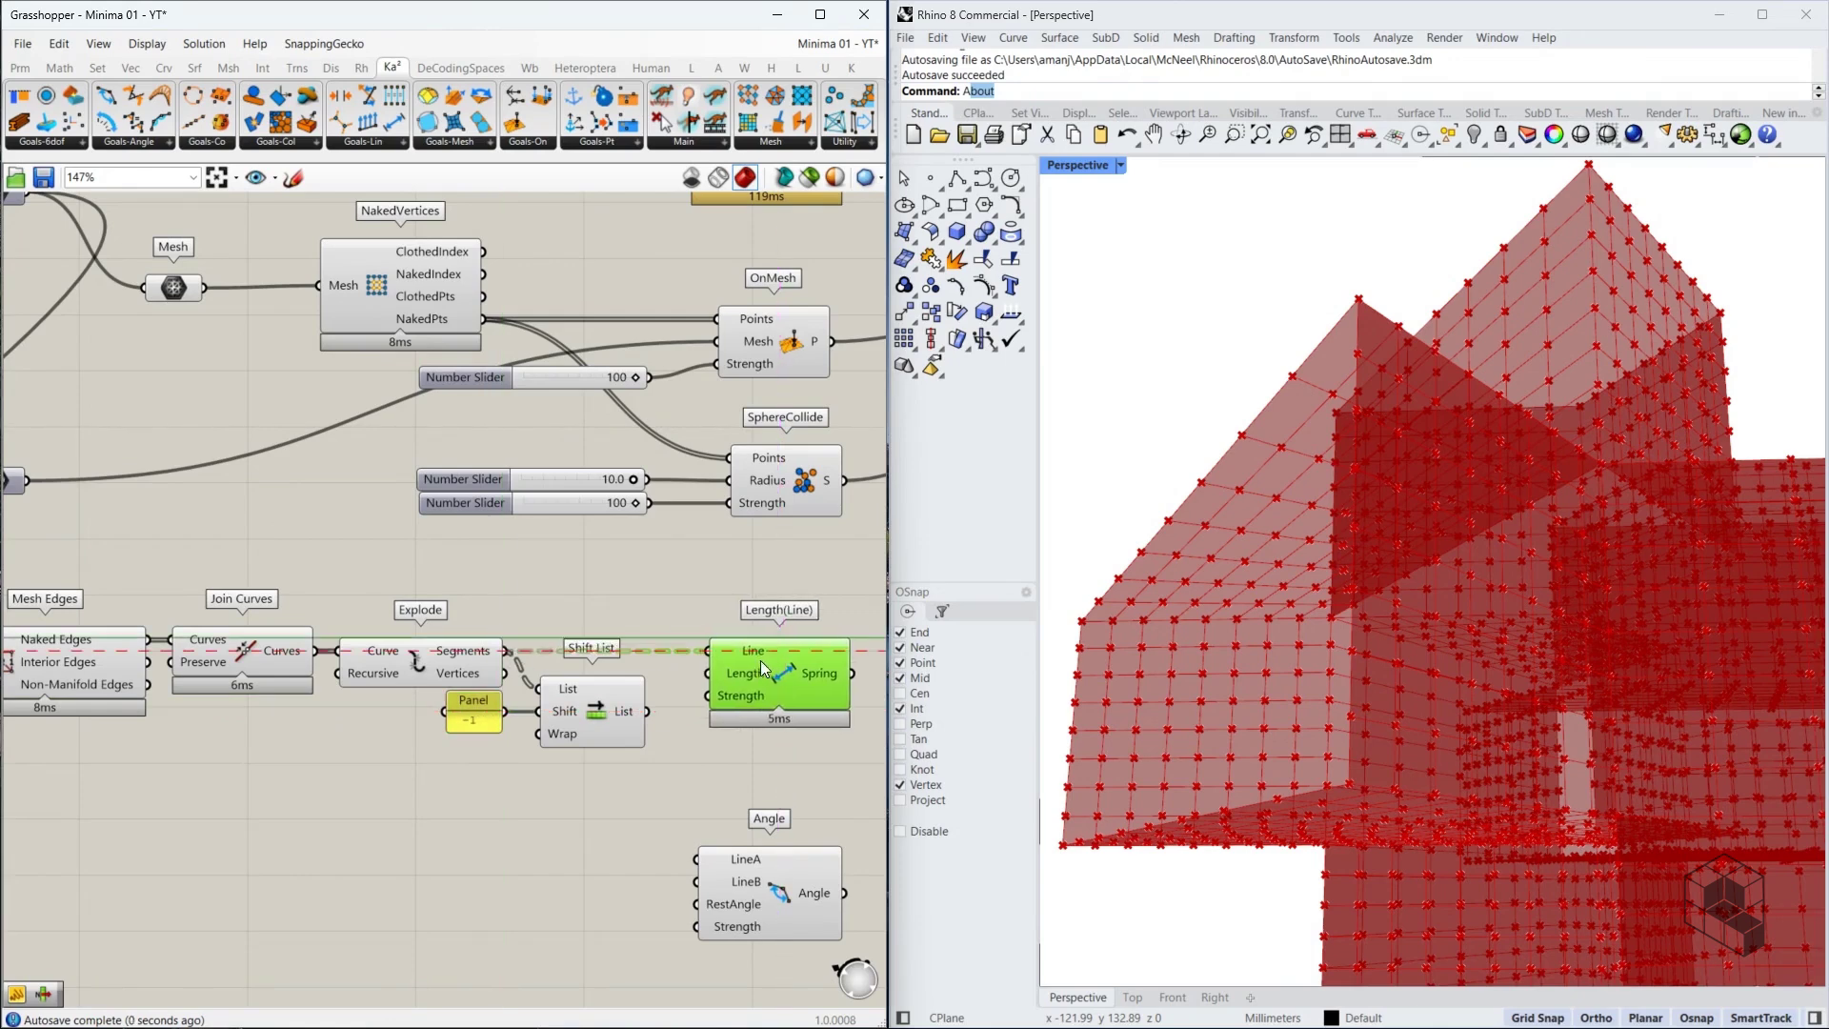
drag(647, 711, 708, 687)
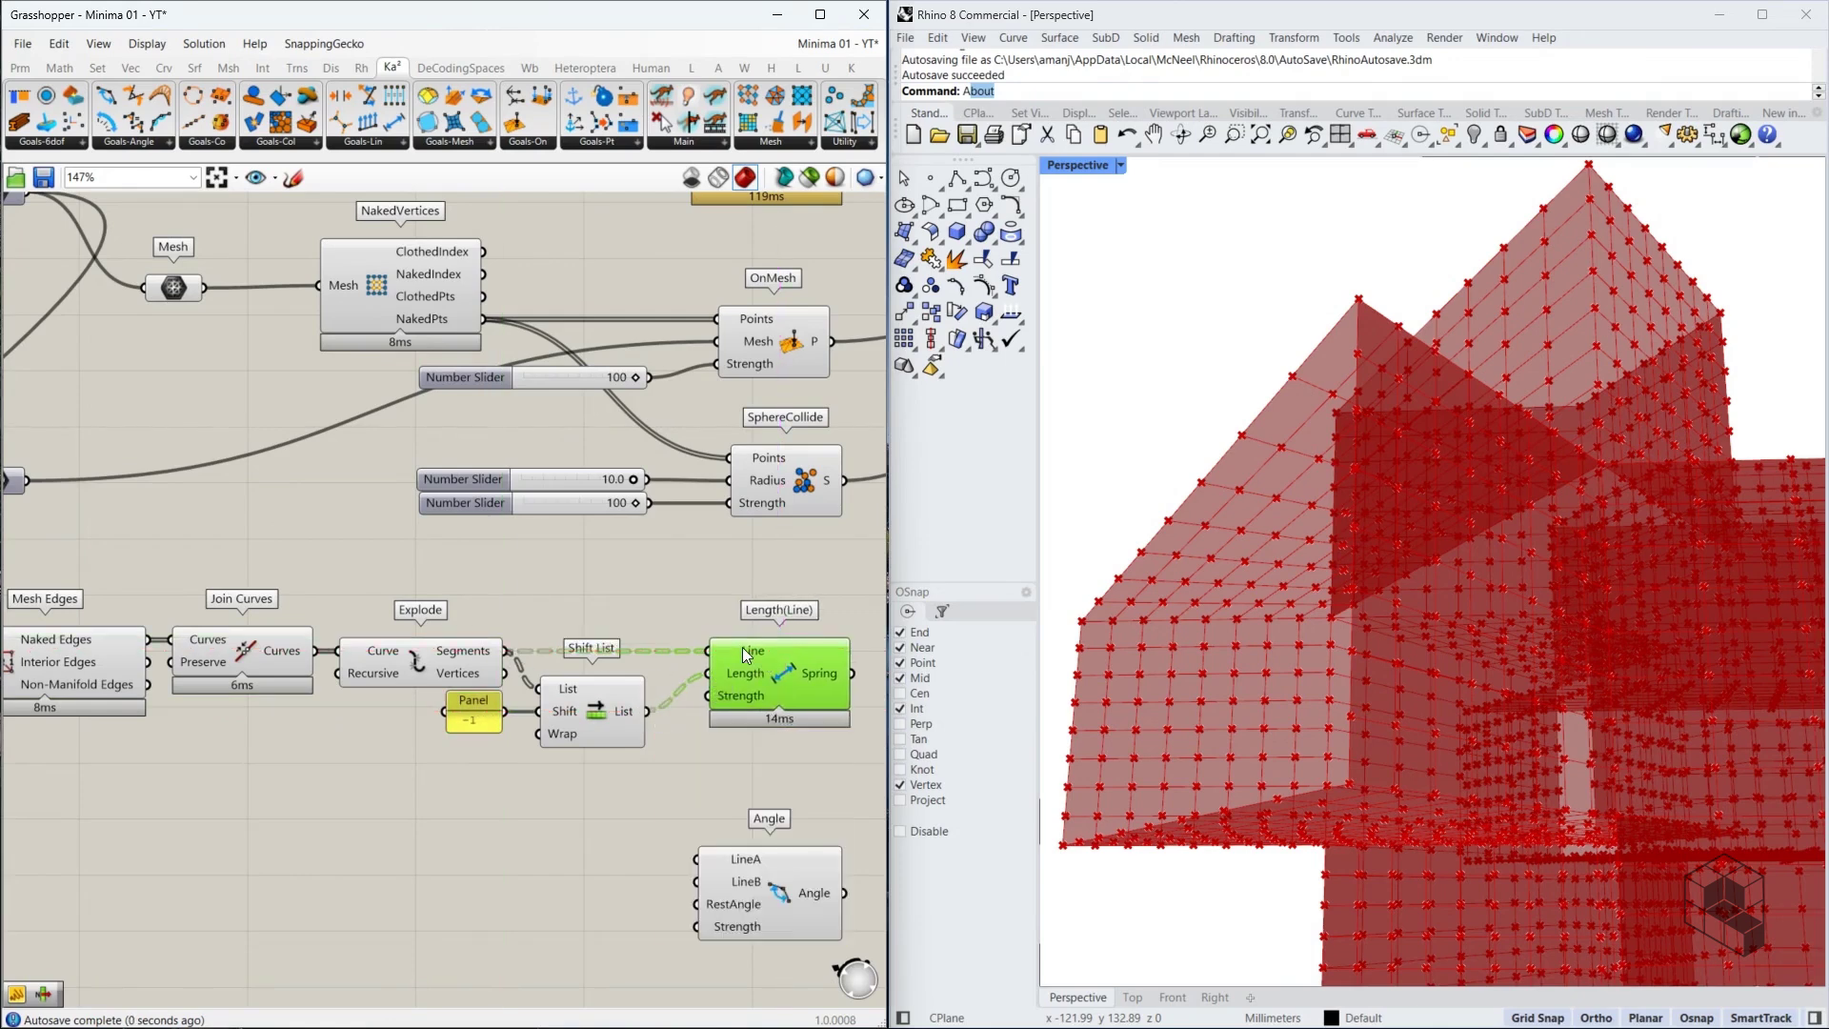
right_click(741, 647)
click(815, 784)
right_click(741, 672)
click(809, 811)
Feed Length(Line)'s Strength from a number slider set to 100, placed below the Shift List
double_click(615, 804)
text(100)
key(Return)
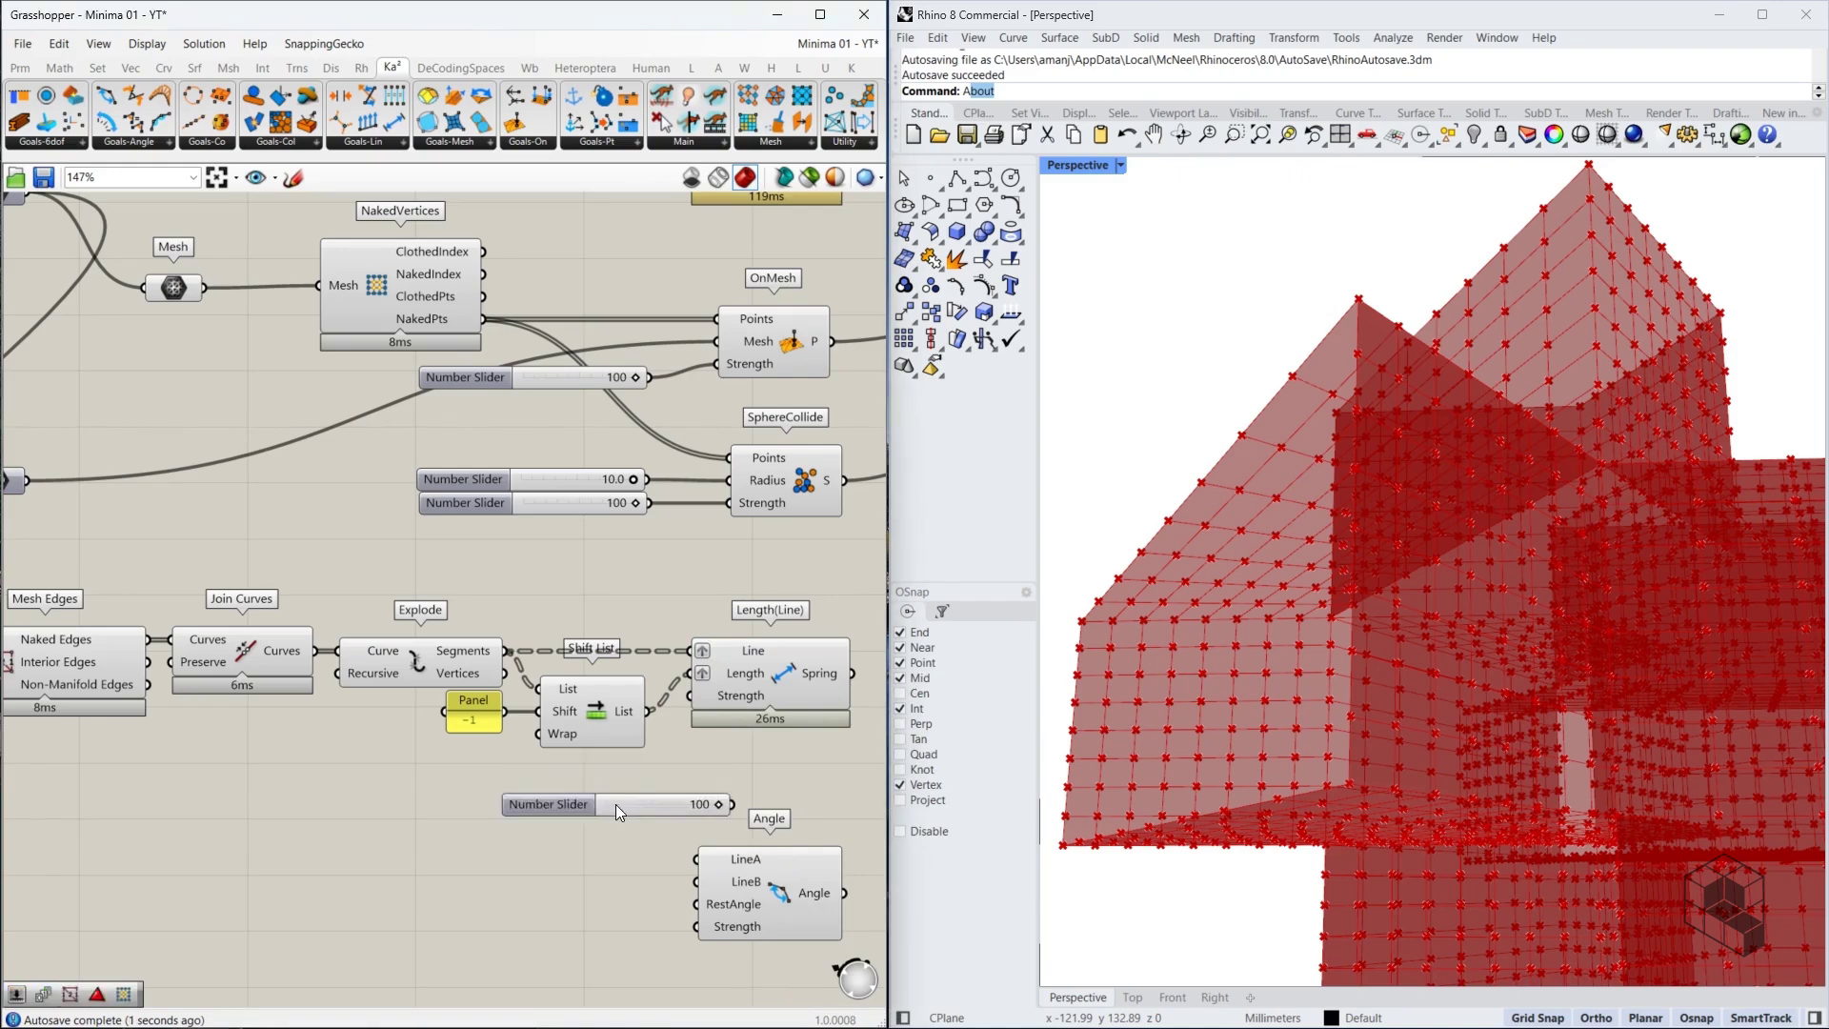
drag(646, 803, 590, 776)
click(679, 750)
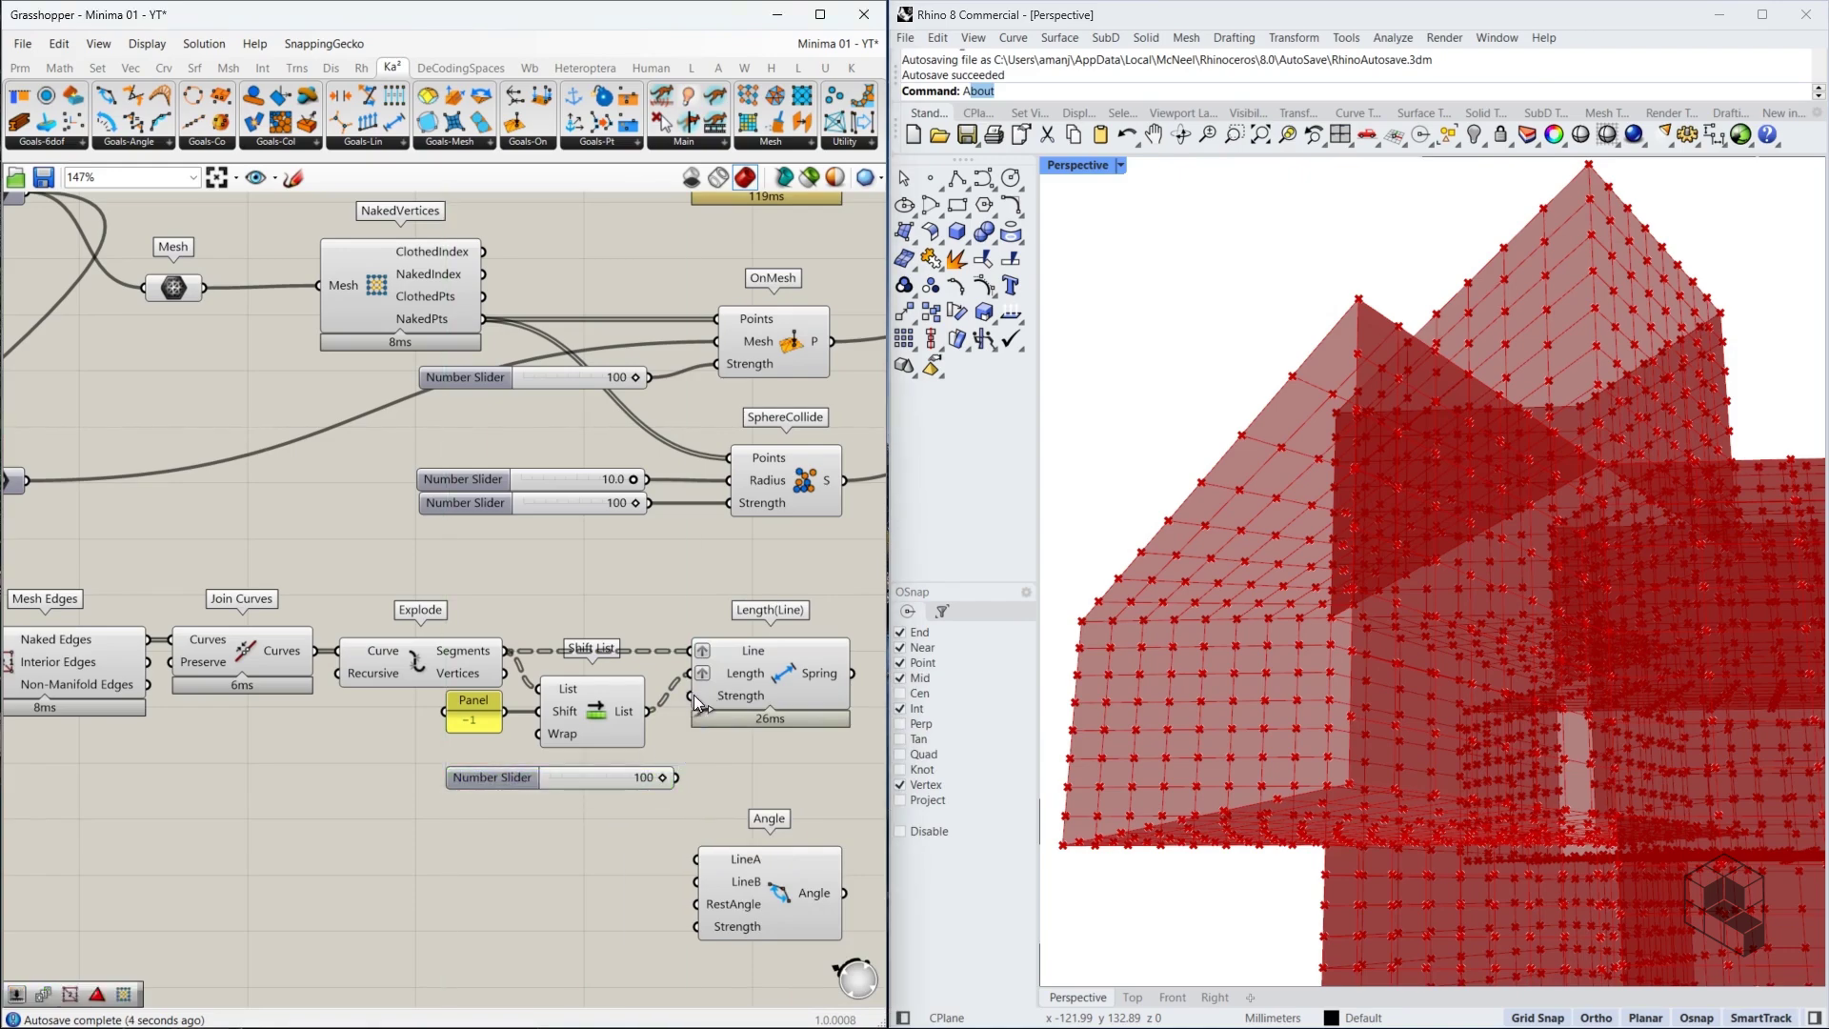
drag(690, 705, 675, 777)
drag(624, 787, 597, 787)
Move the edge-extraction chain down beside Angle and wire the exploded segments into LineA and the shifted list into LineB
scroll(1220, 454, up, 3)
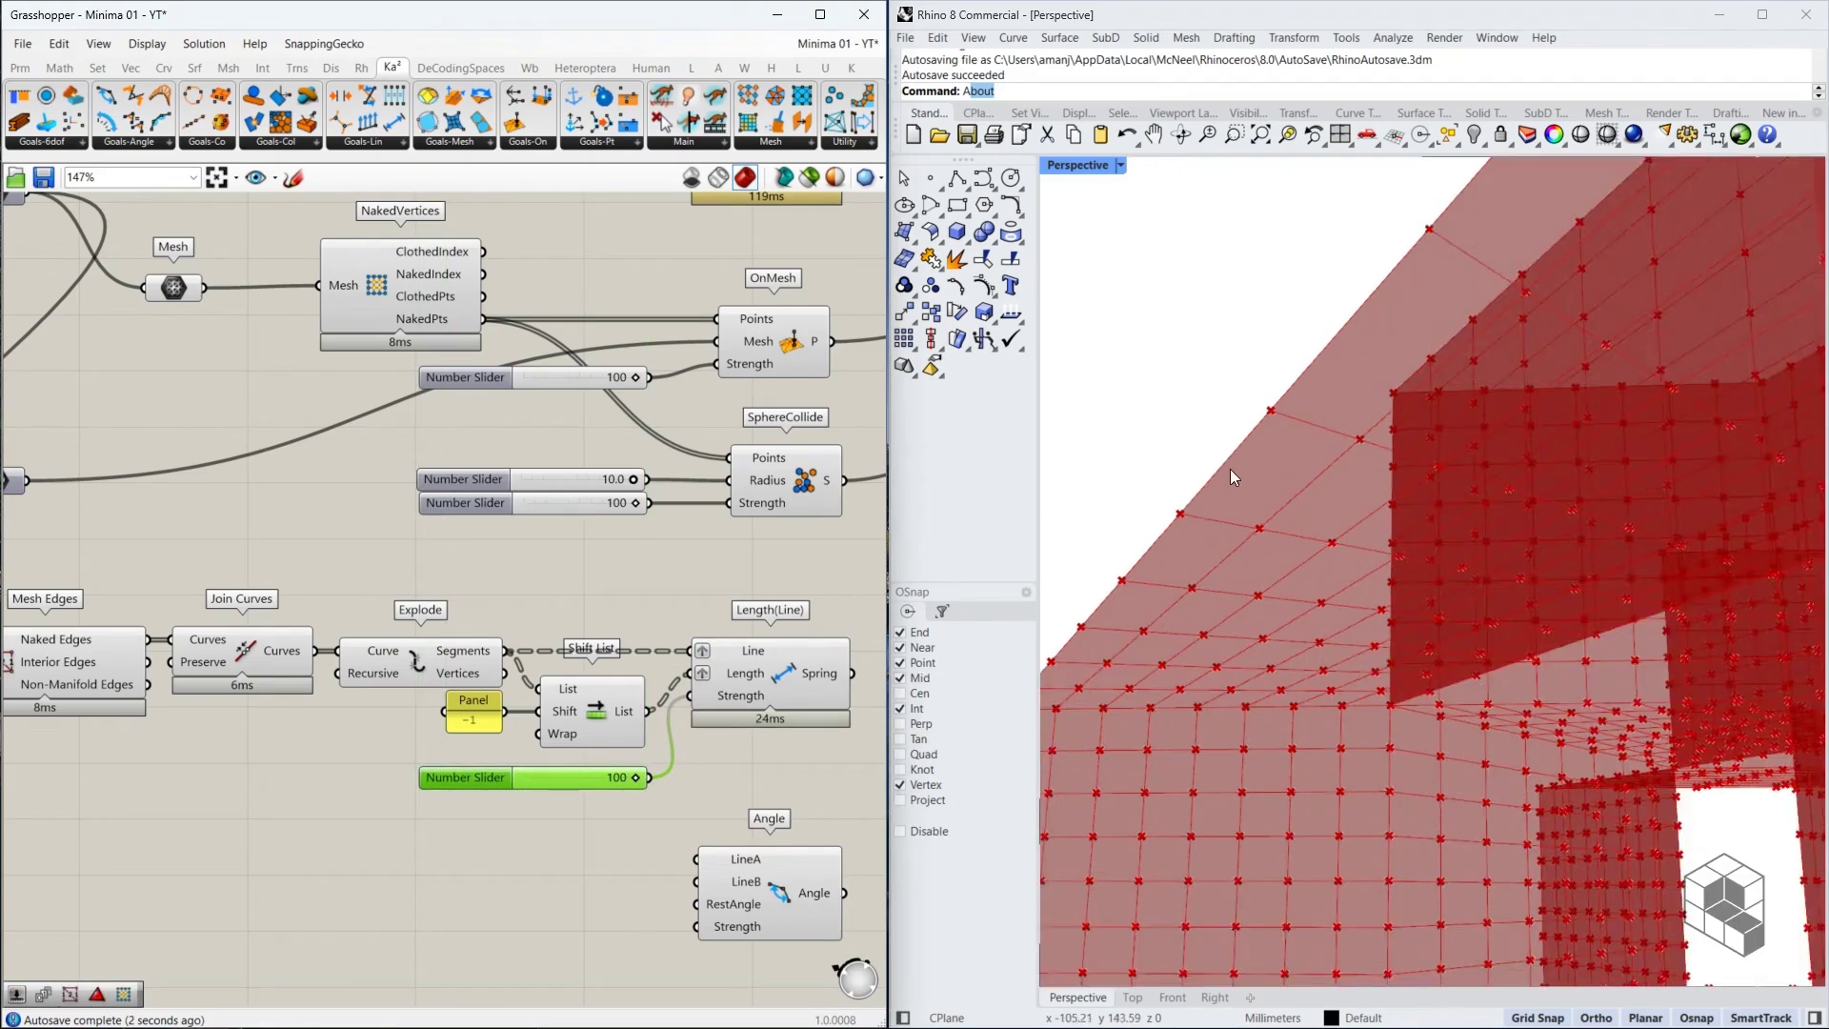
scroll(1231, 465, down, 2)
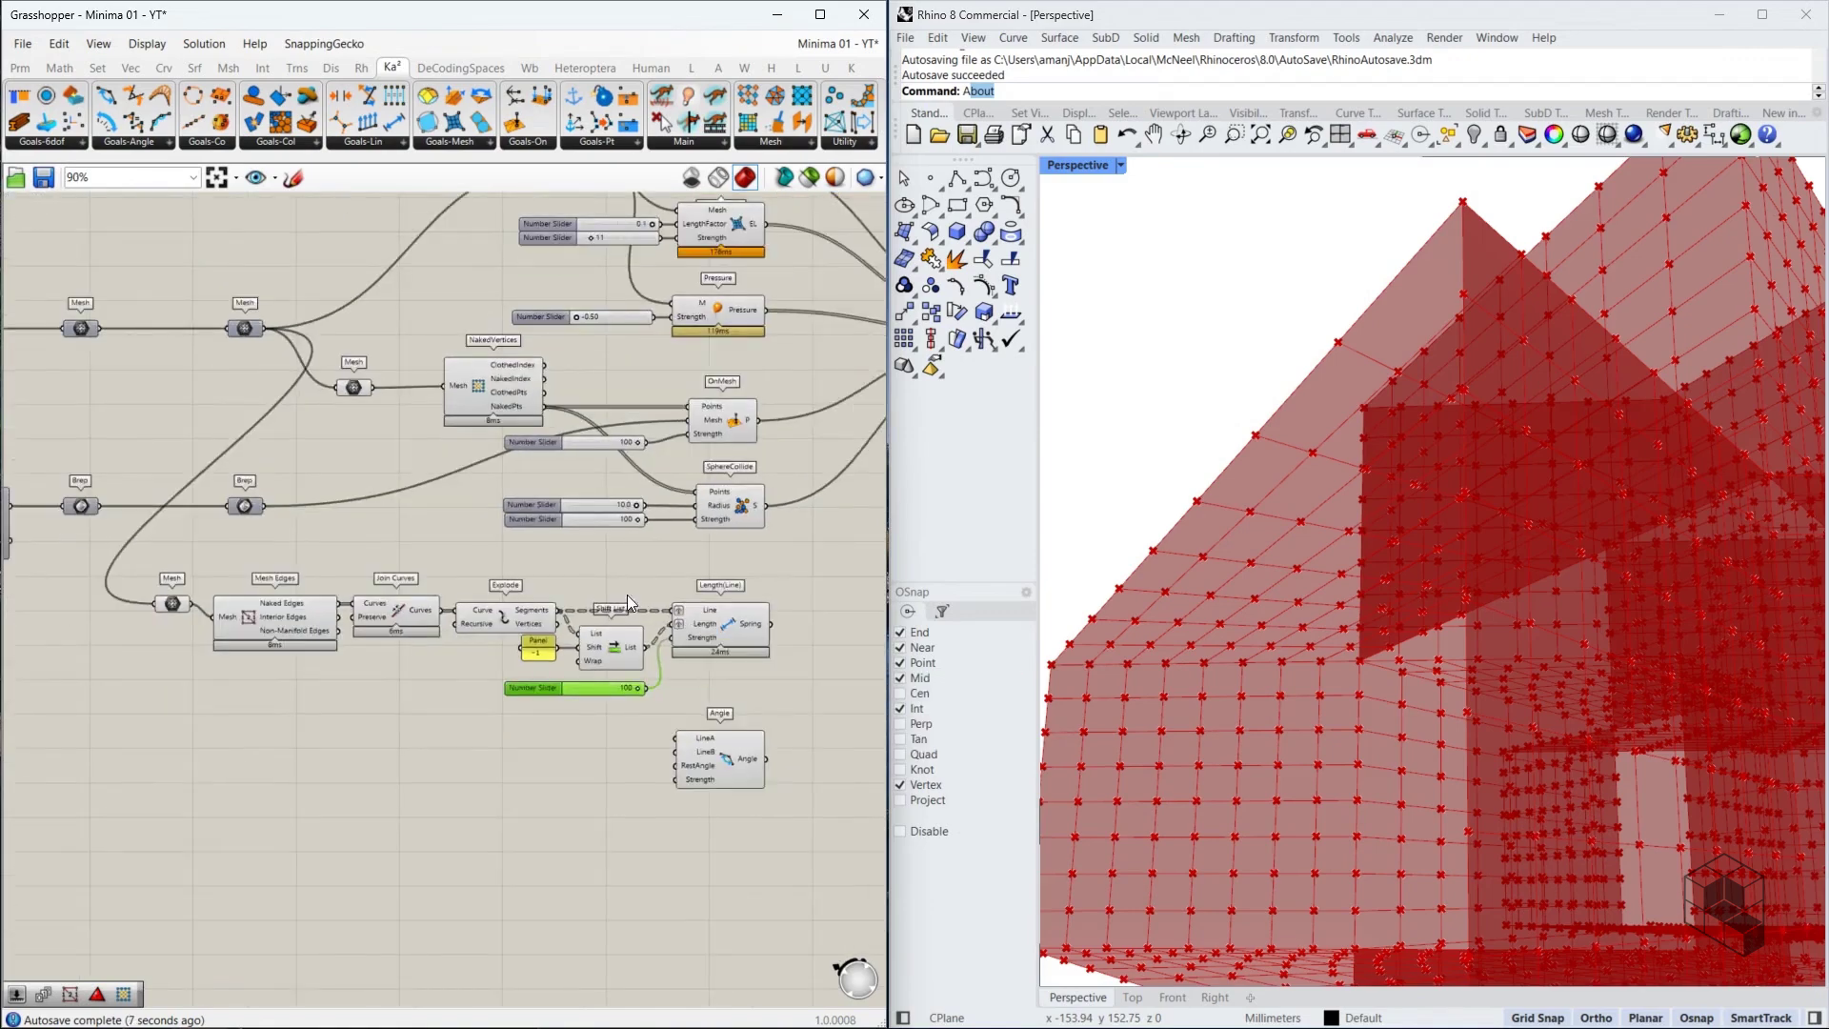
drag(654, 572, 145, 739)
drag(604, 637, 723, 742)
click(638, 705)
scroll(547, 757, up, 2)
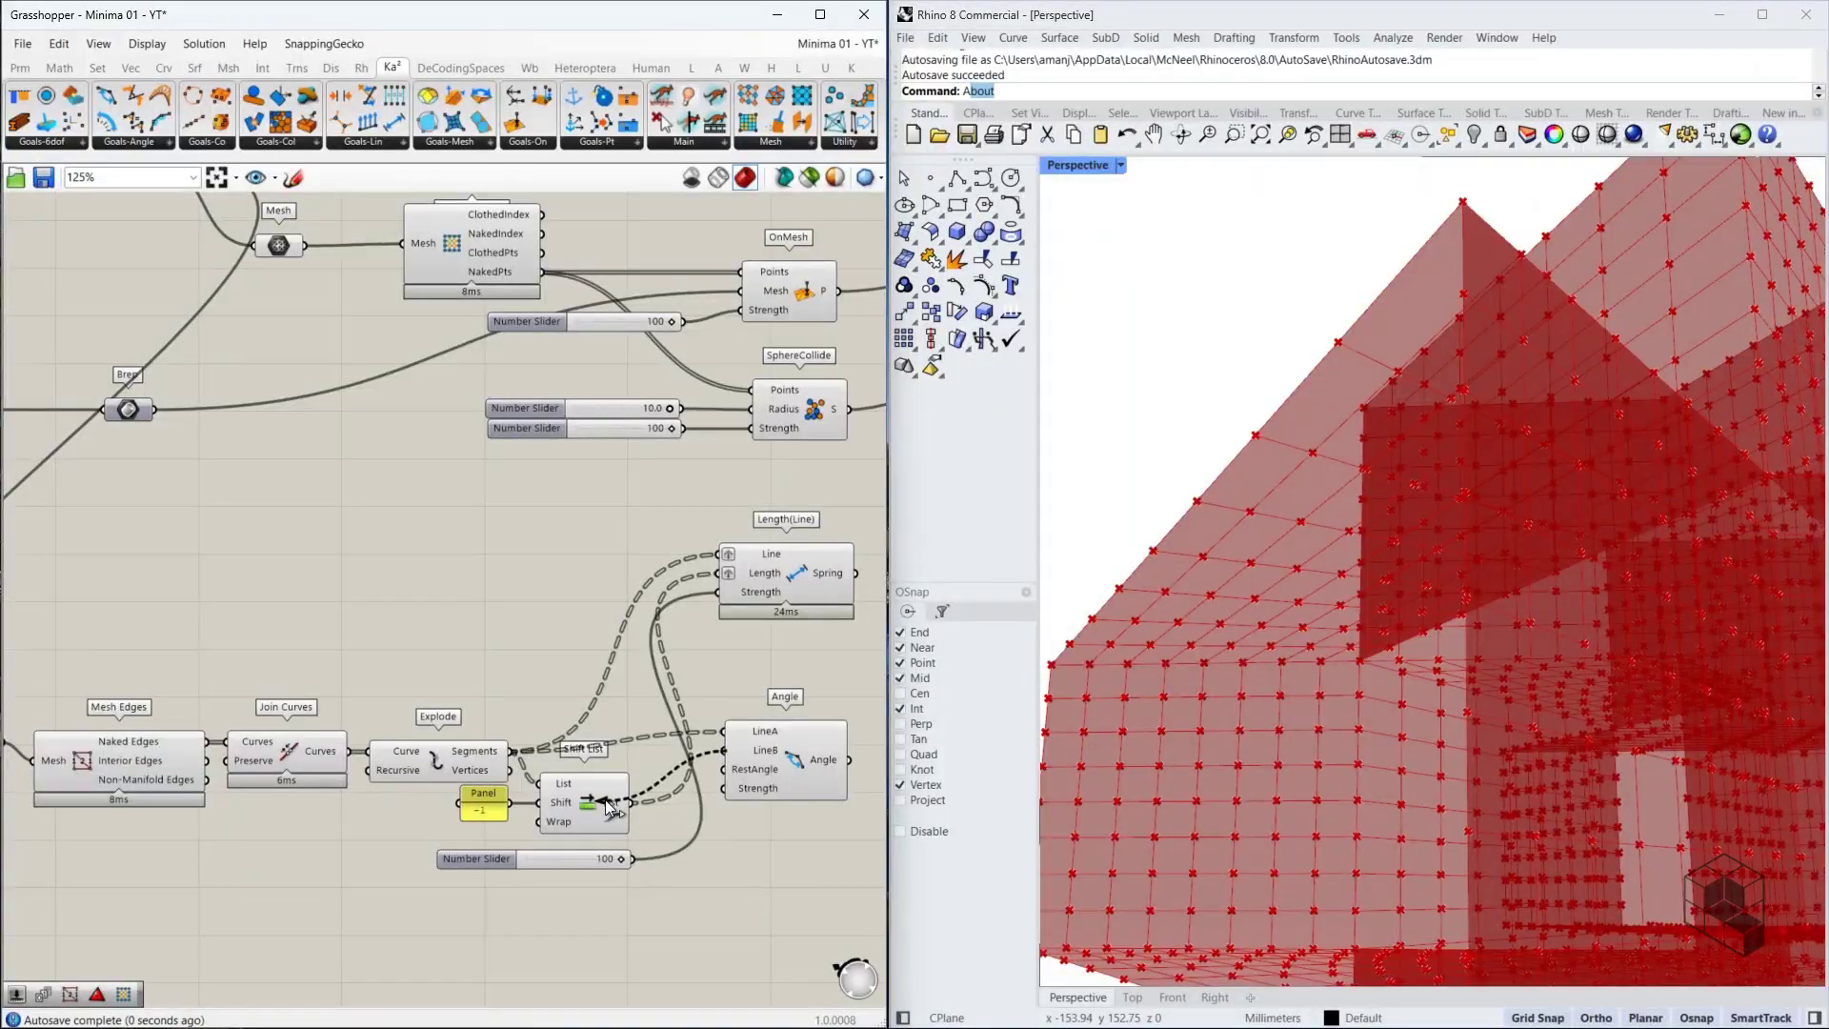
drag(632, 802, 724, 750)
Feed Angle's Strength from the existing 100 slider and its RestAngle from a new number slider set to 0
drag(633, 858, 587, 884)
double_click(569, 855)
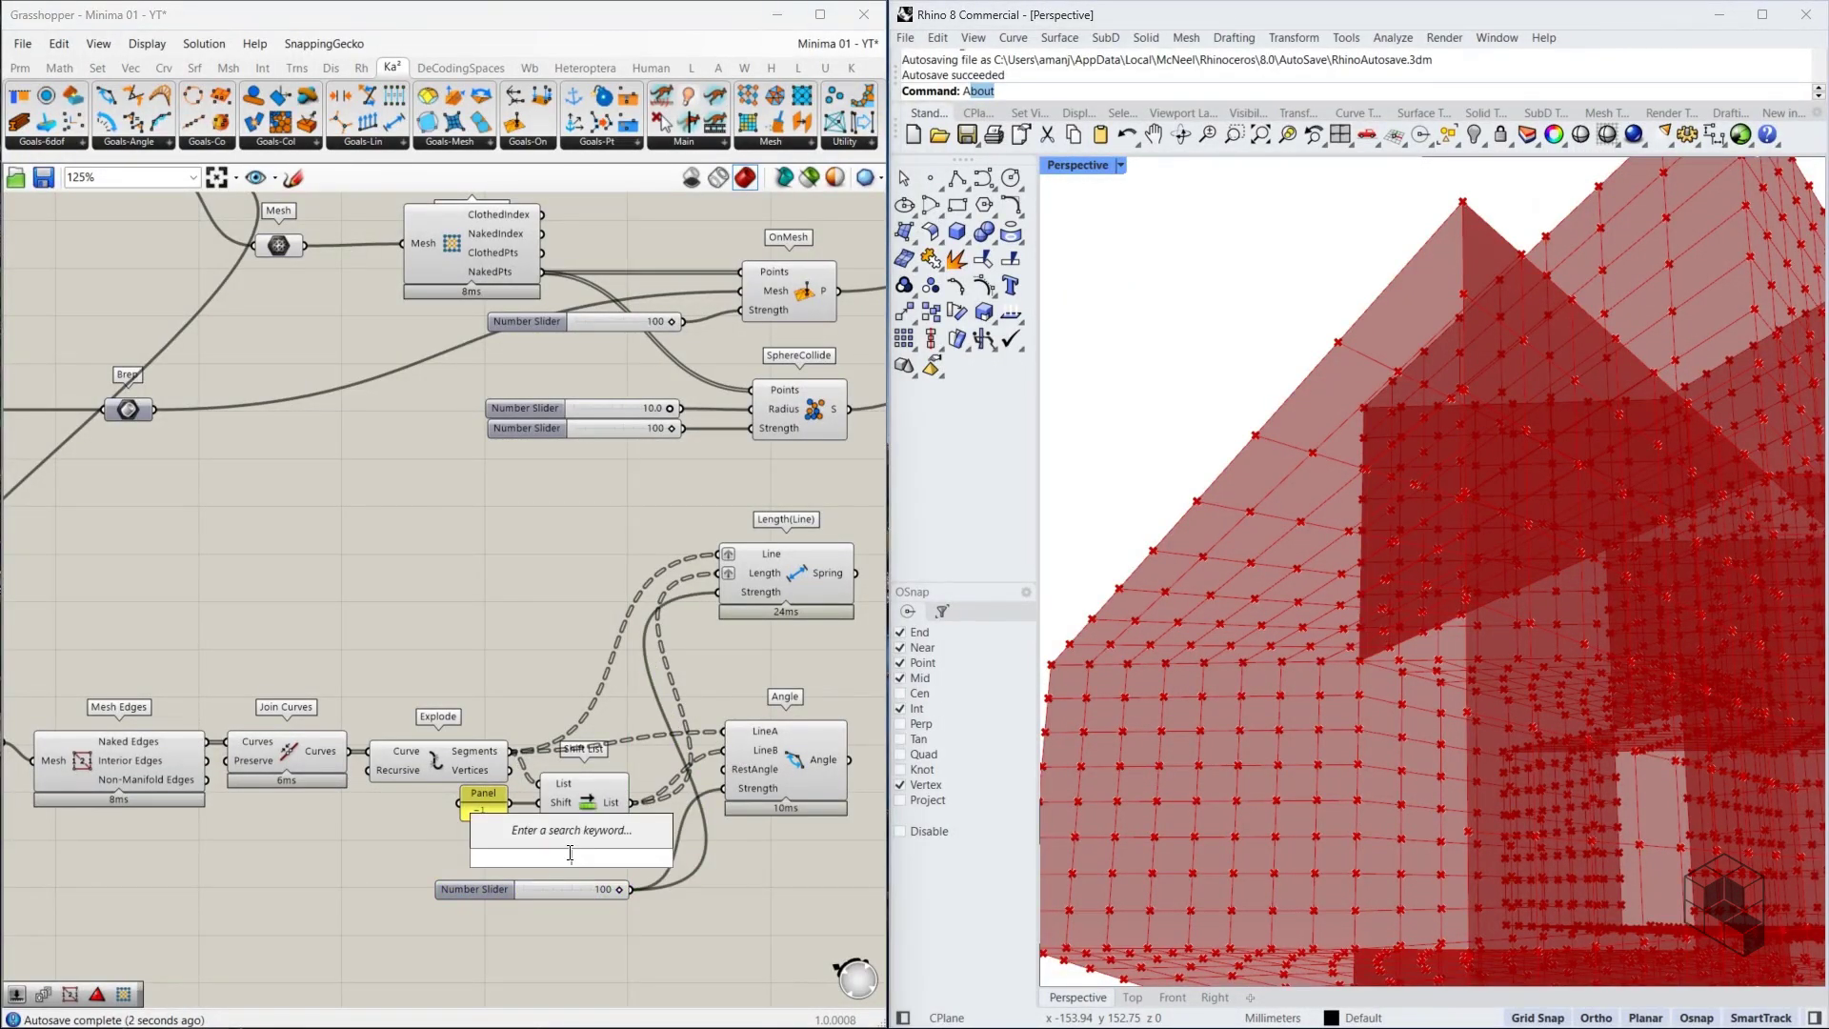
text(0)
key(Return)
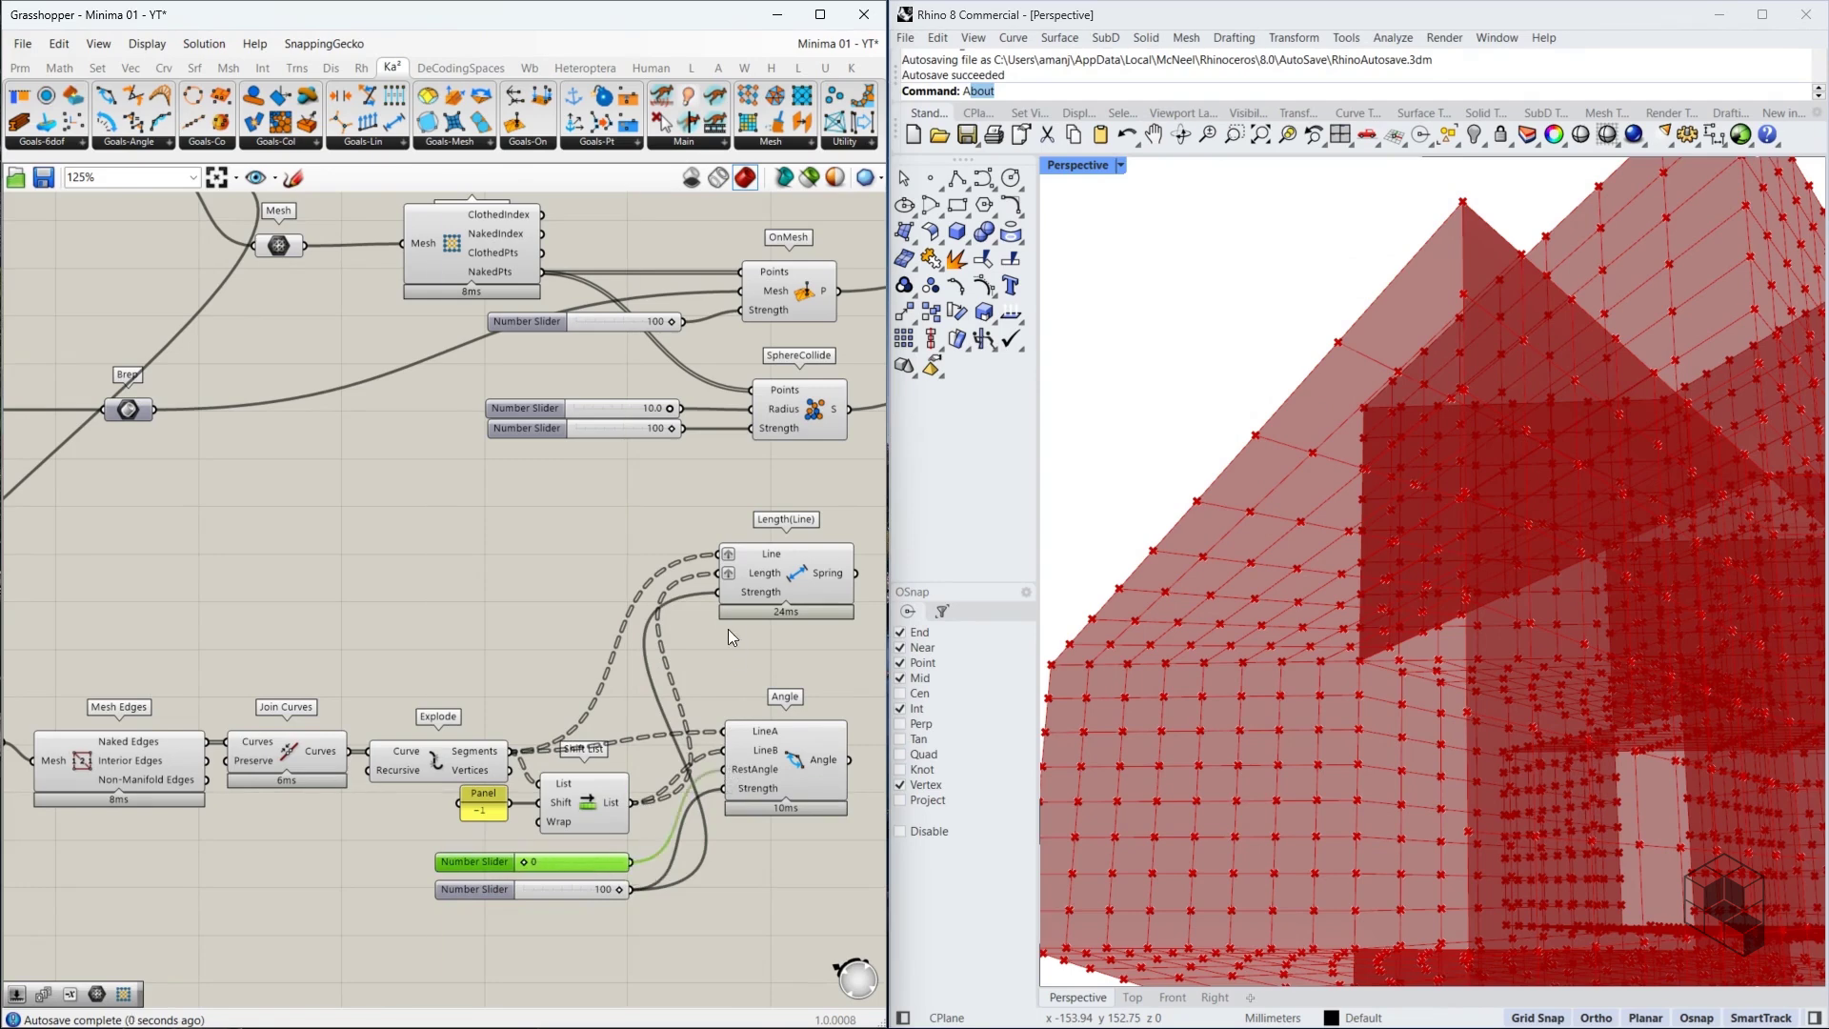
Disconnect the wires from Length(Line)'s Line, Length and Strength inputs
ctrl+drag(719, 591, 642, 882)
ctrl+drag(721, 573, 512, 751)
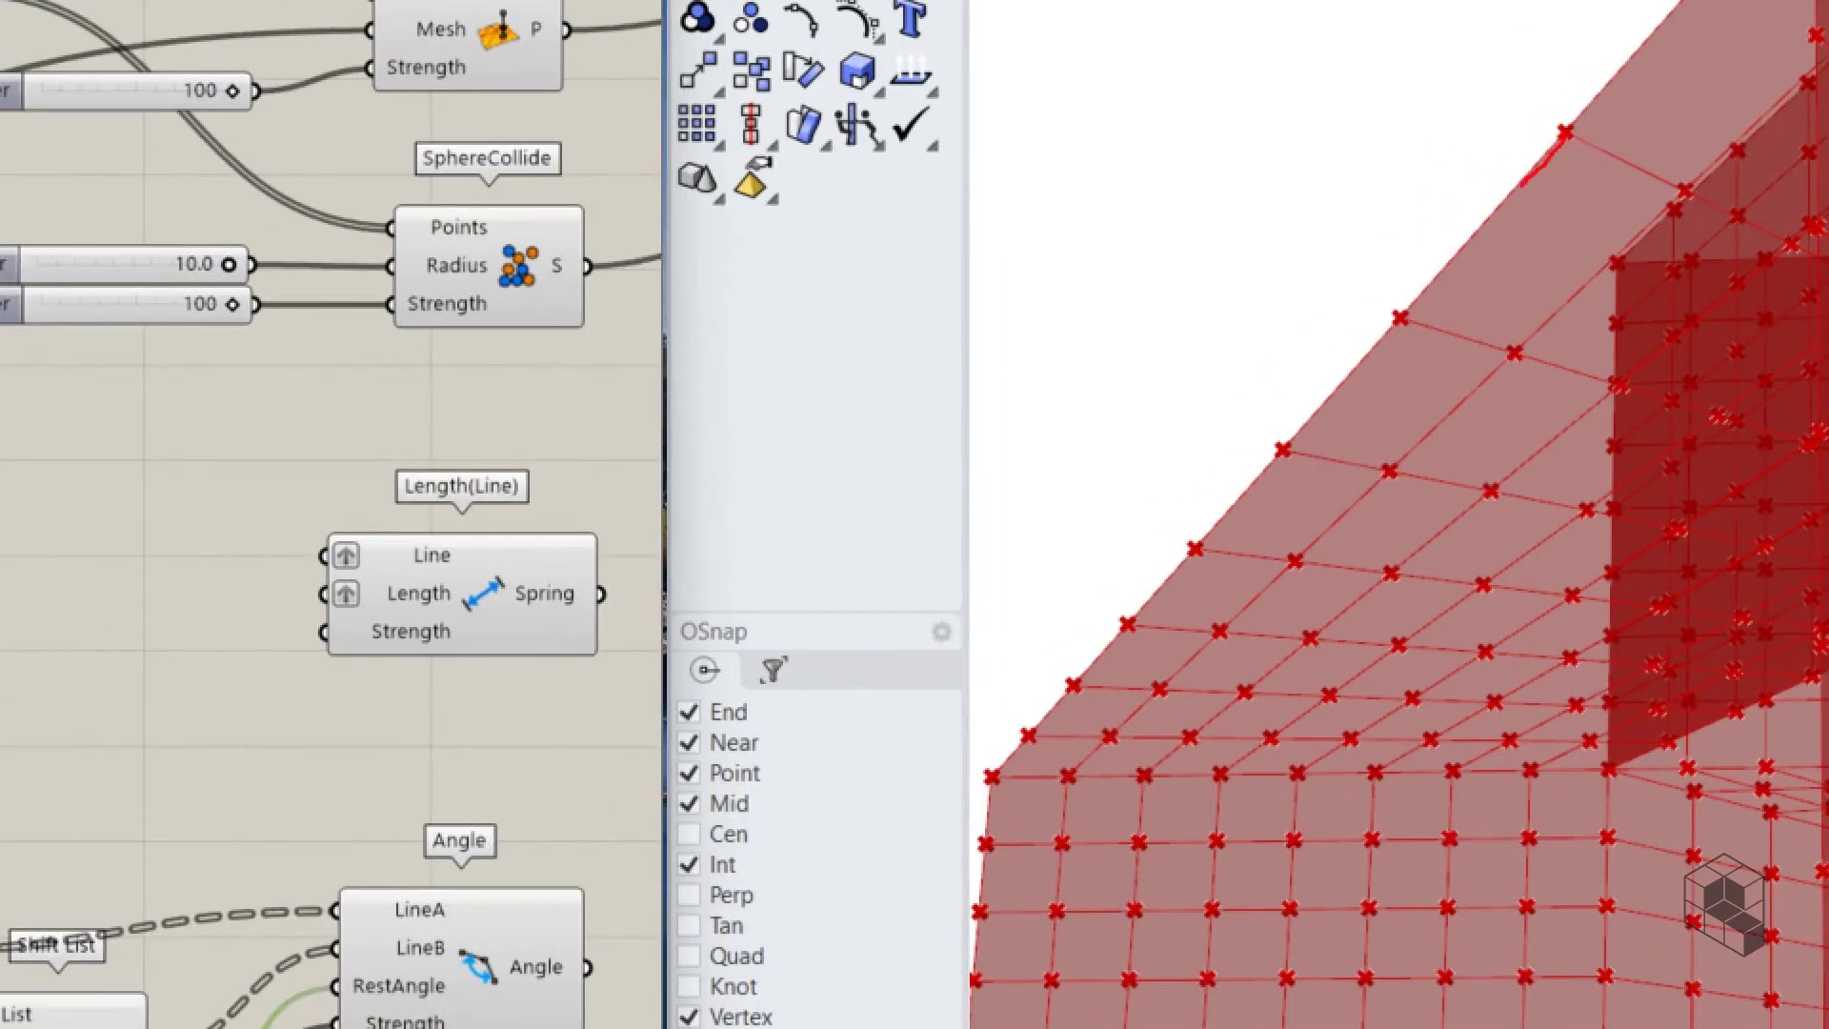
drag(1524, 185, 1321, 424)
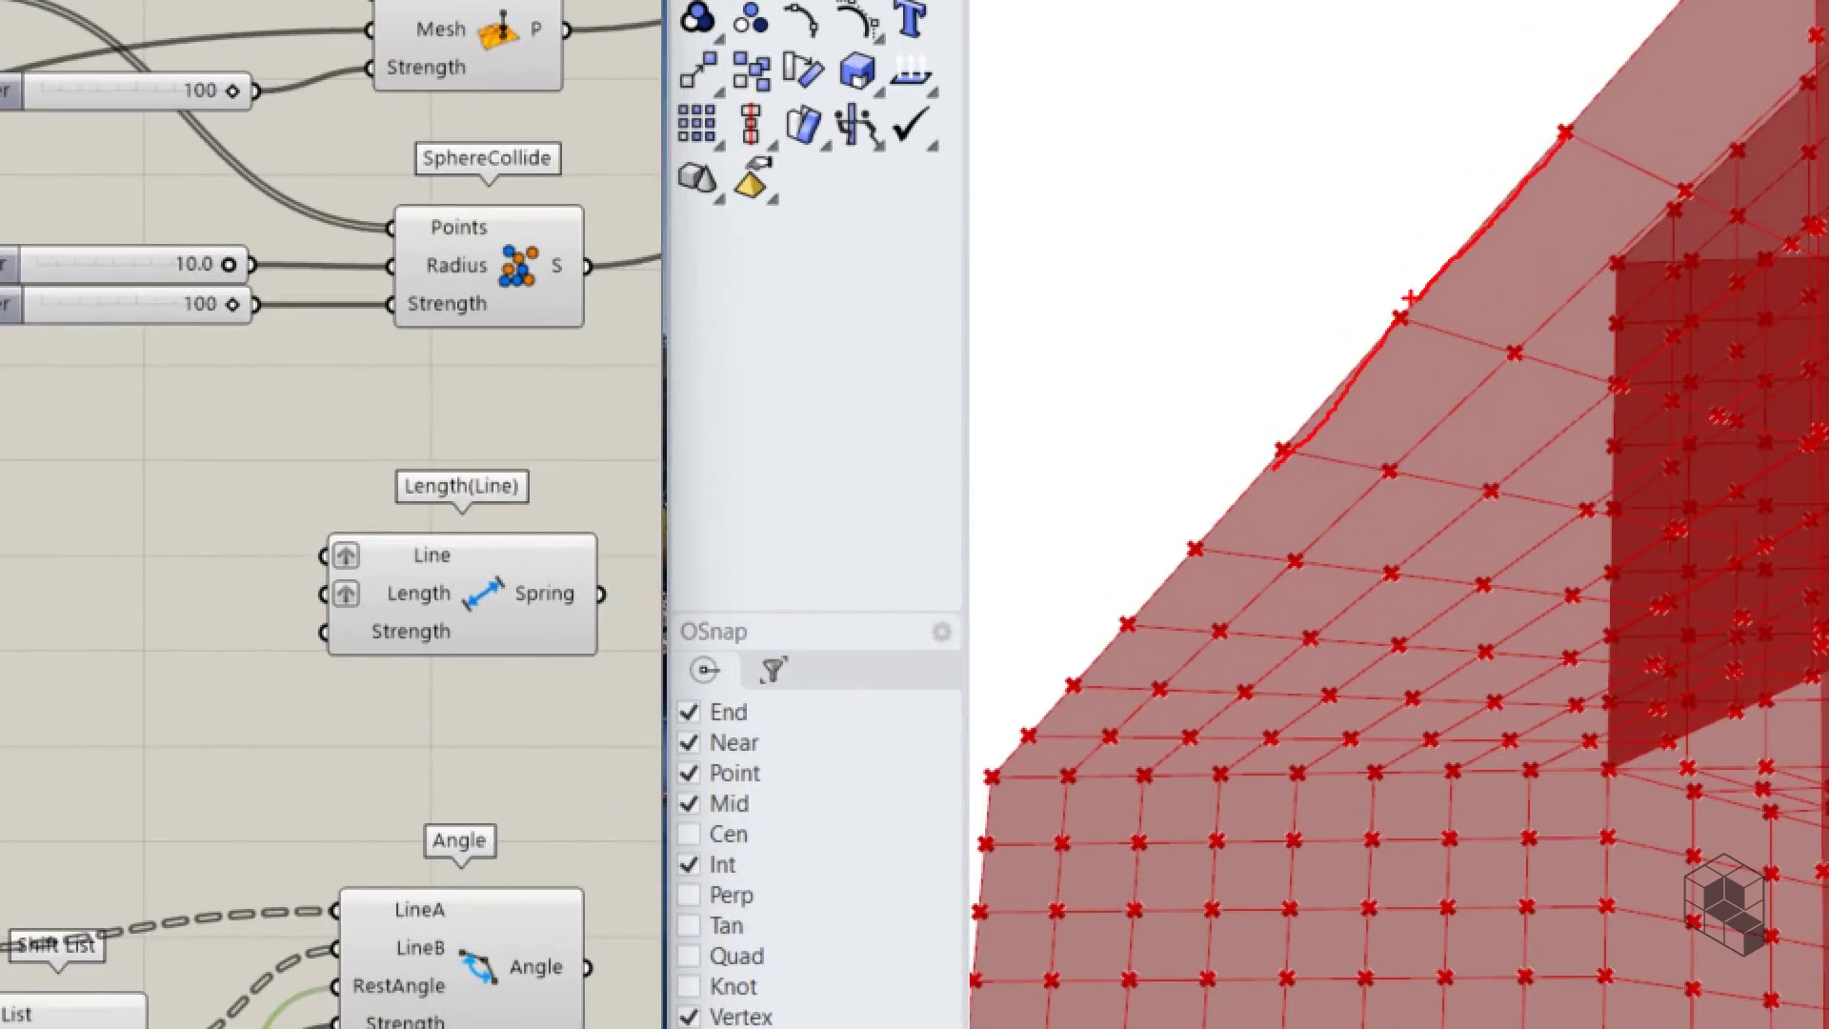
drag(1208, 536, 1221, 536)
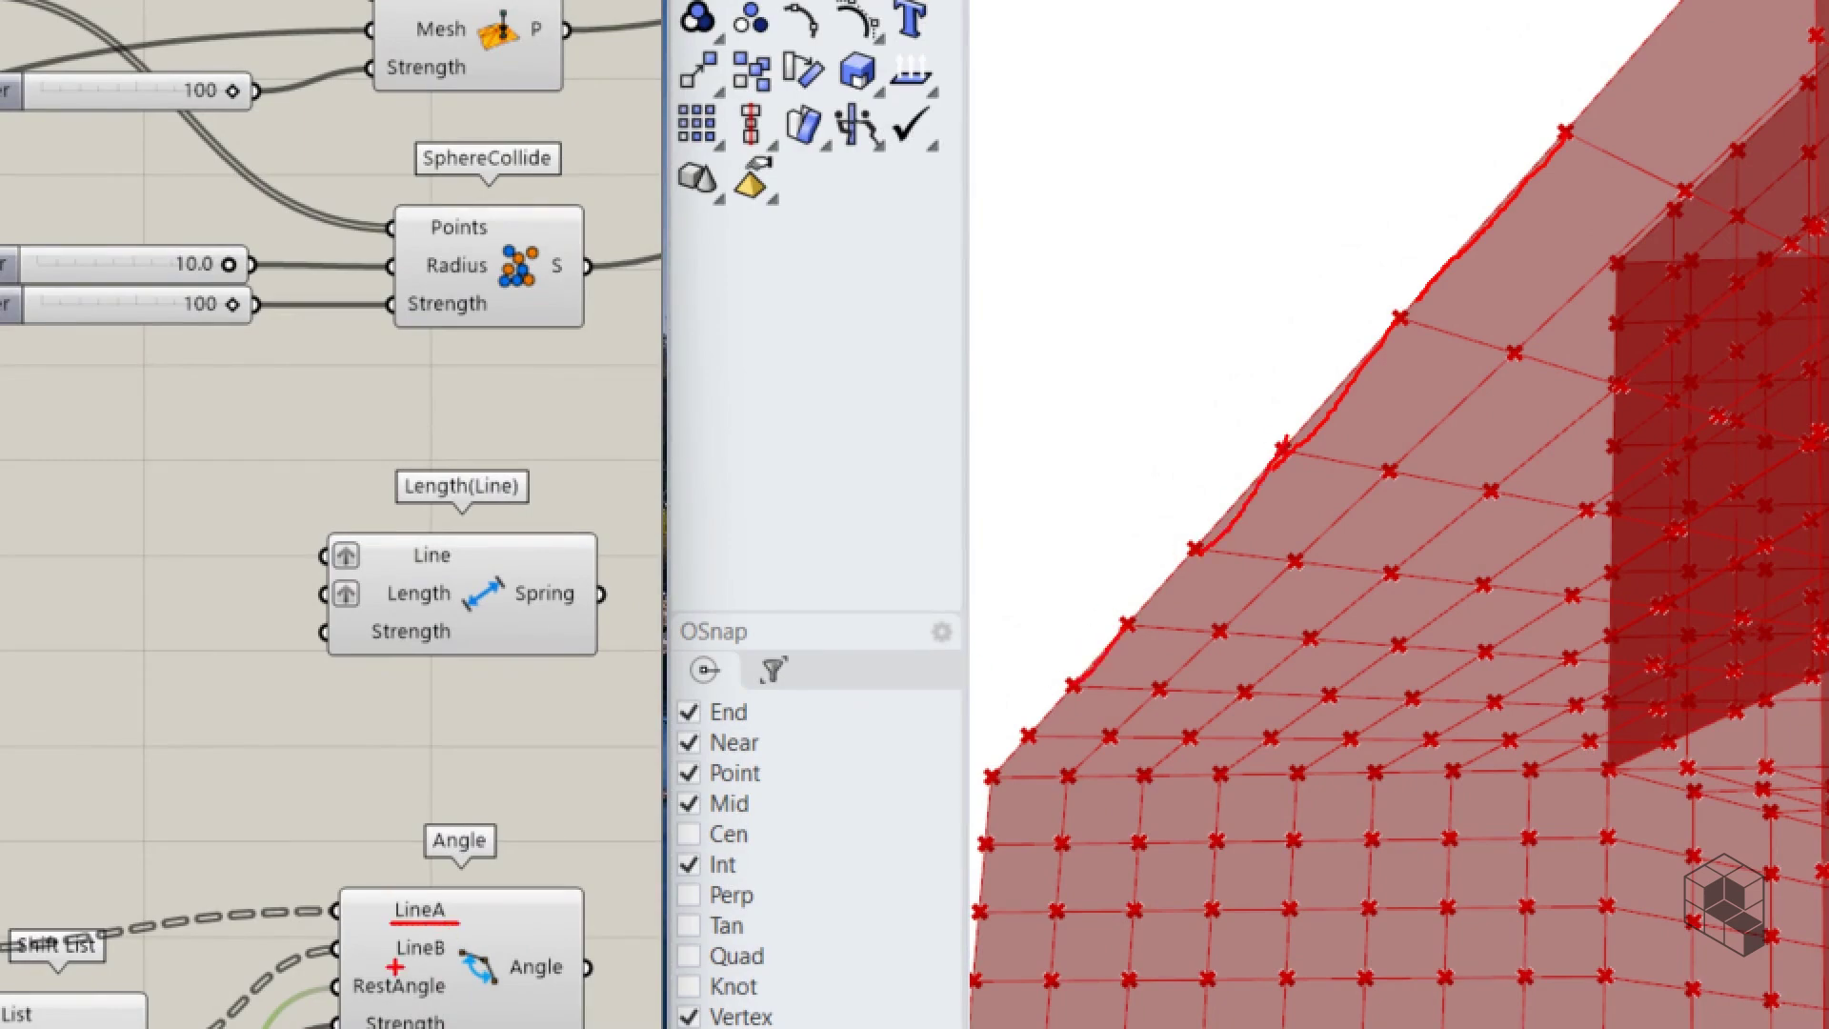
key(Escape)
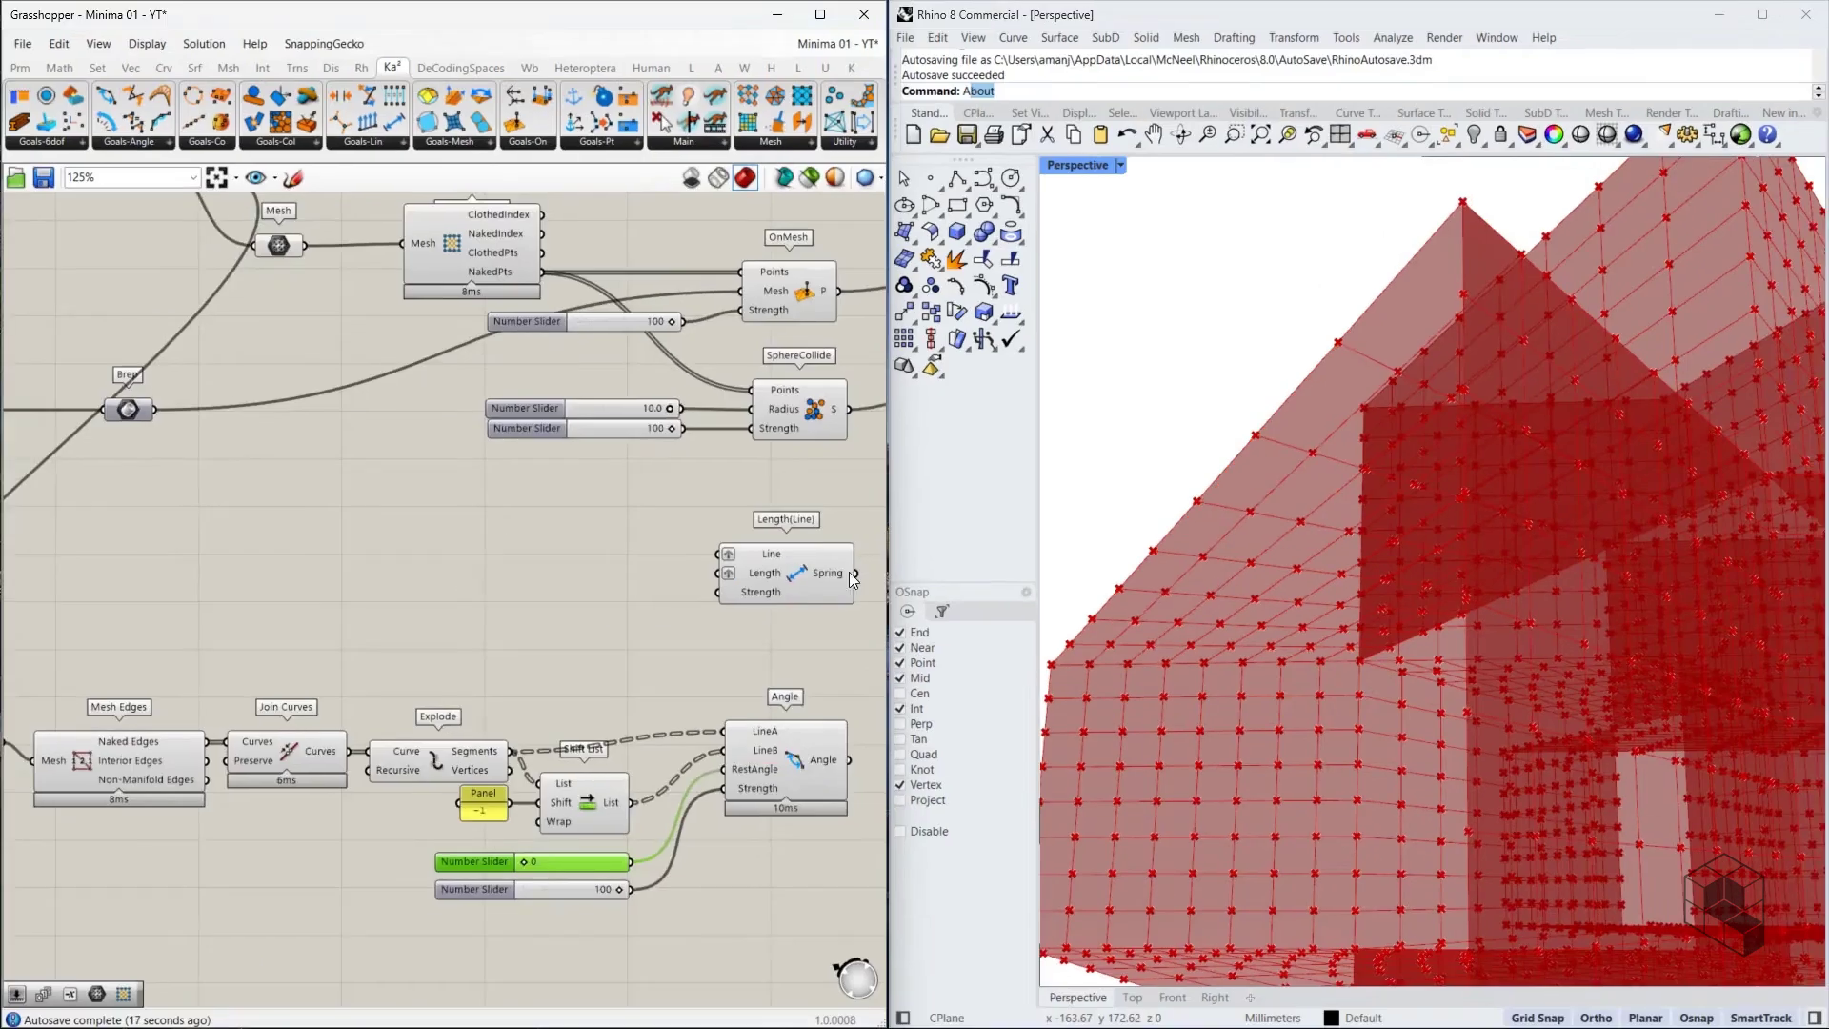
Select Join Curves and examine the joined naked-edge curves on the mesh and in the component's output list
scroll(818, 593, down, 1)
click(278, 739)
scroll(315, 735, up, 2)
click(449, 710)
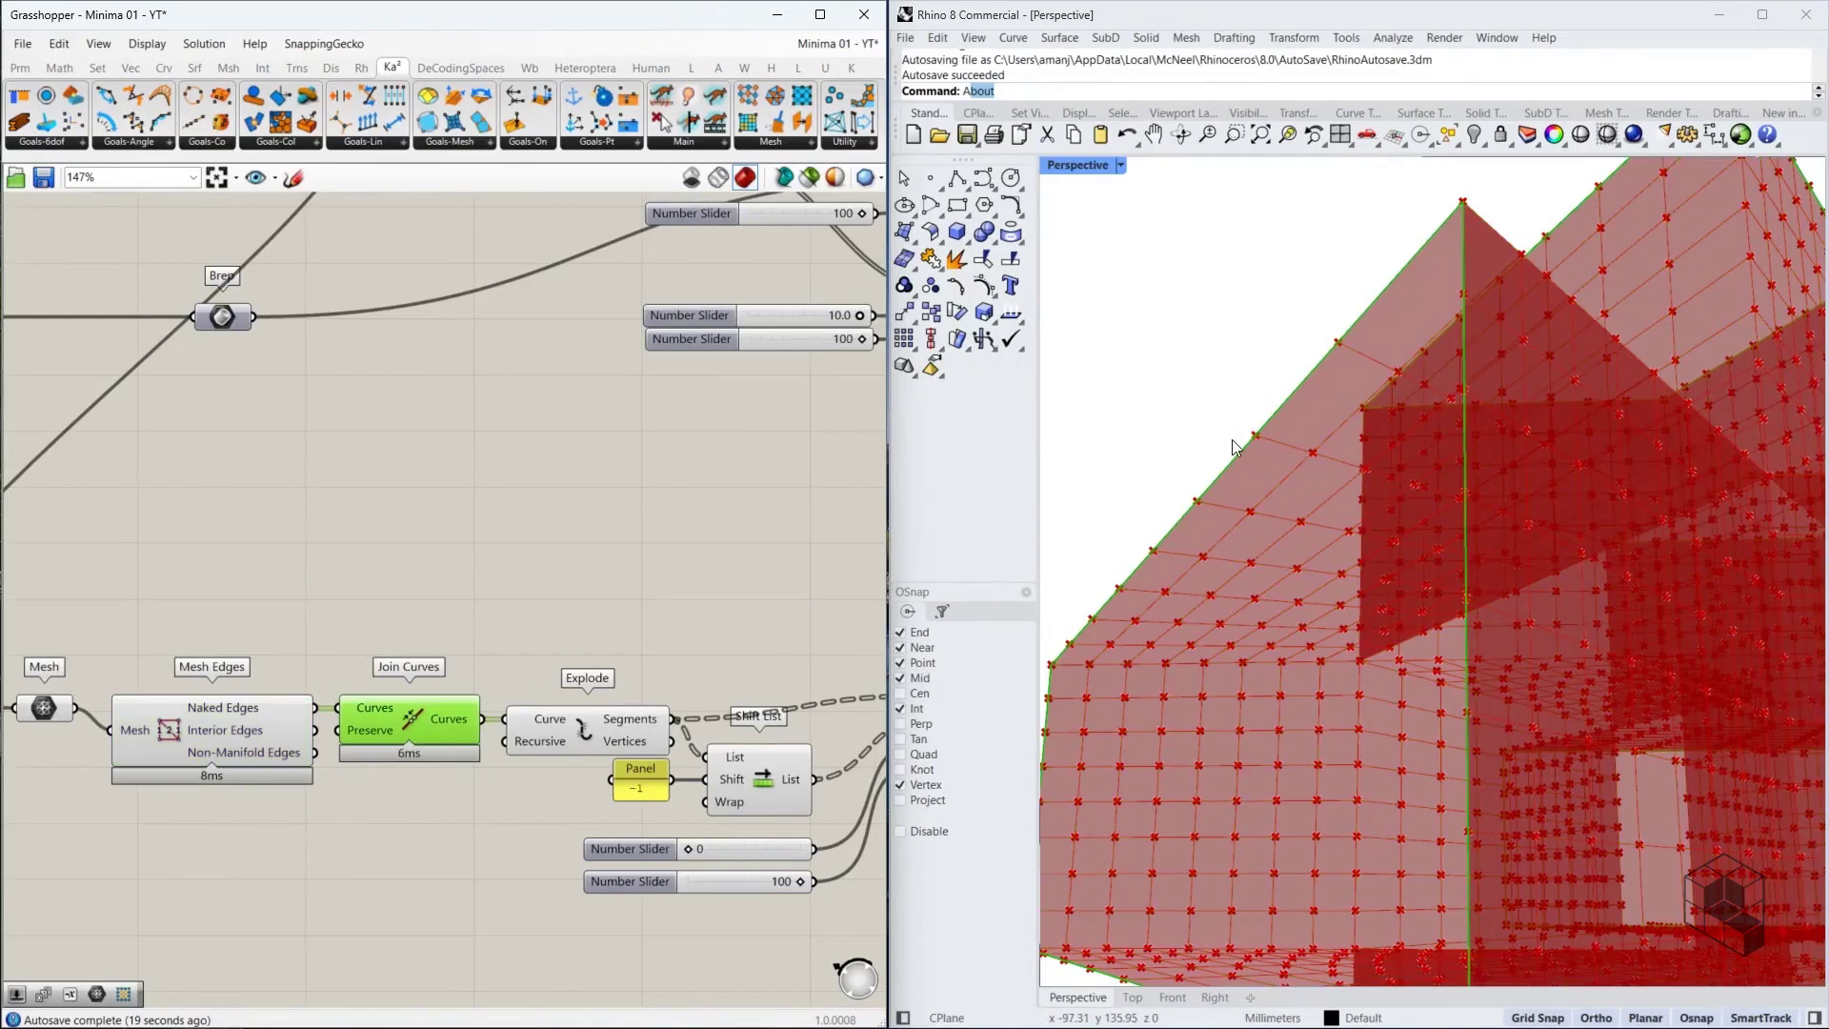
scroll(1307, 348, down, 3)
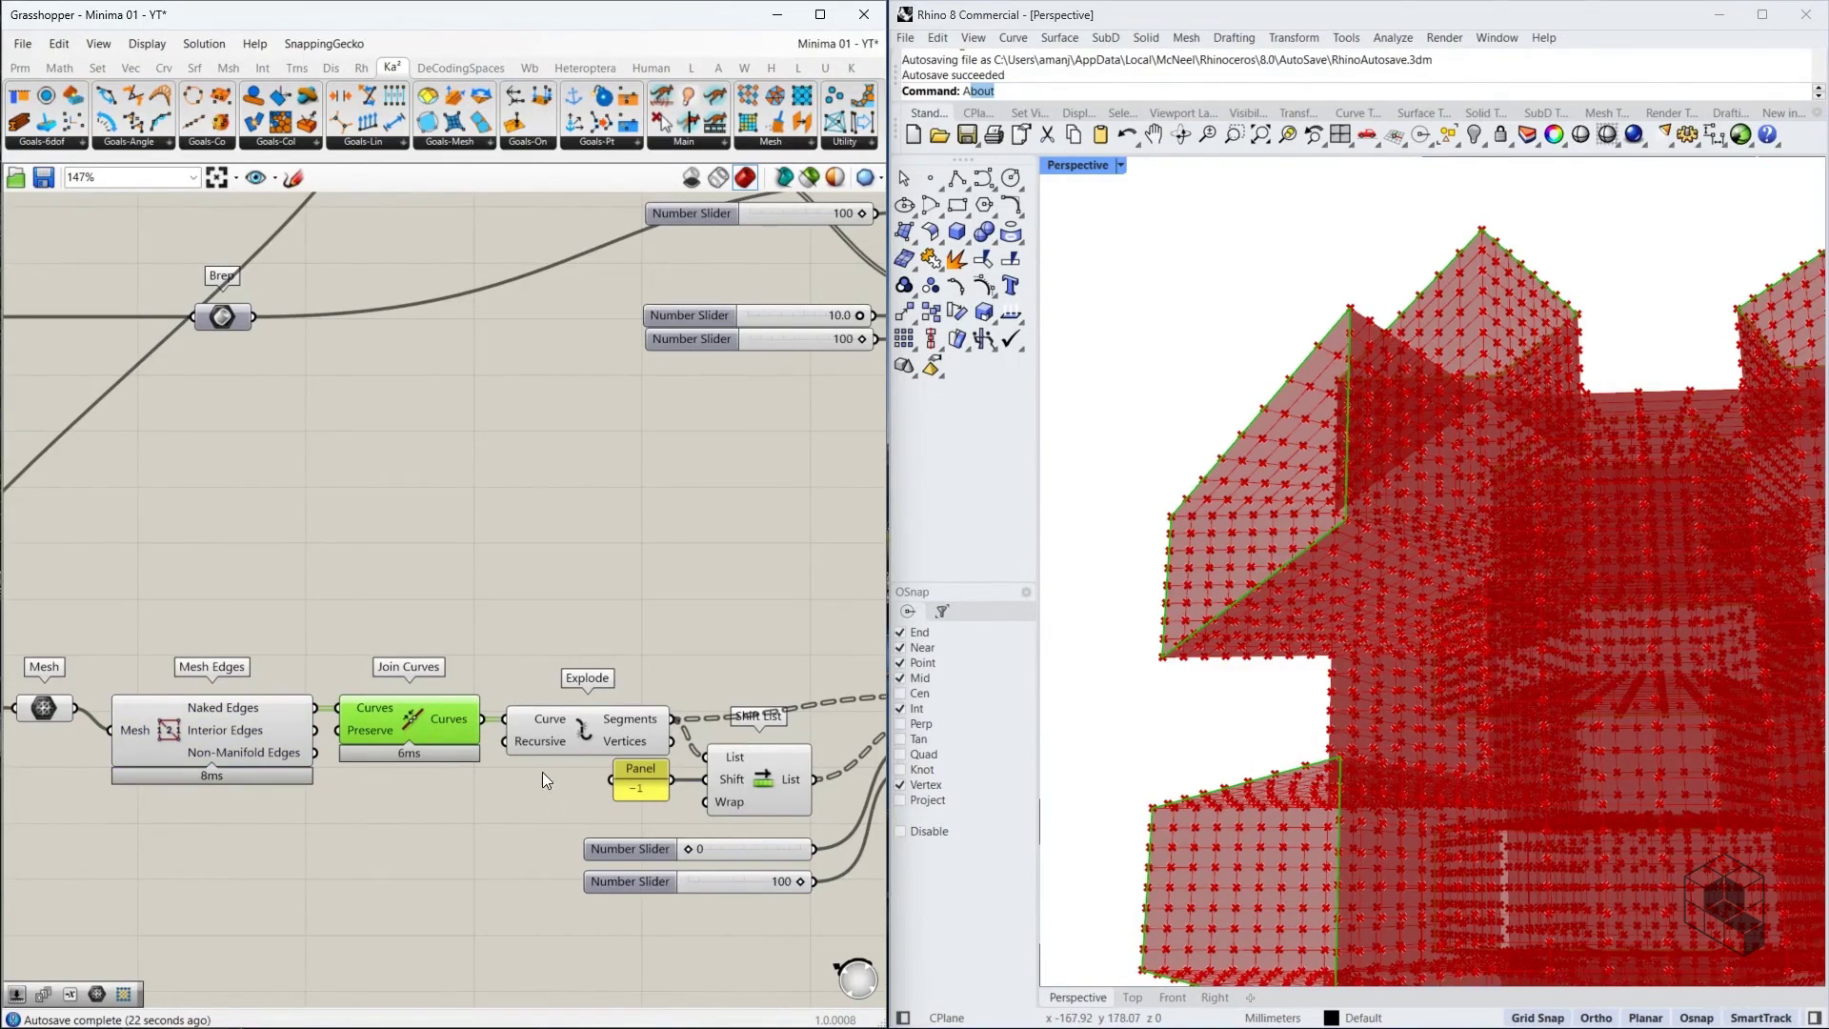
scroll(1291, 377, up, 5)
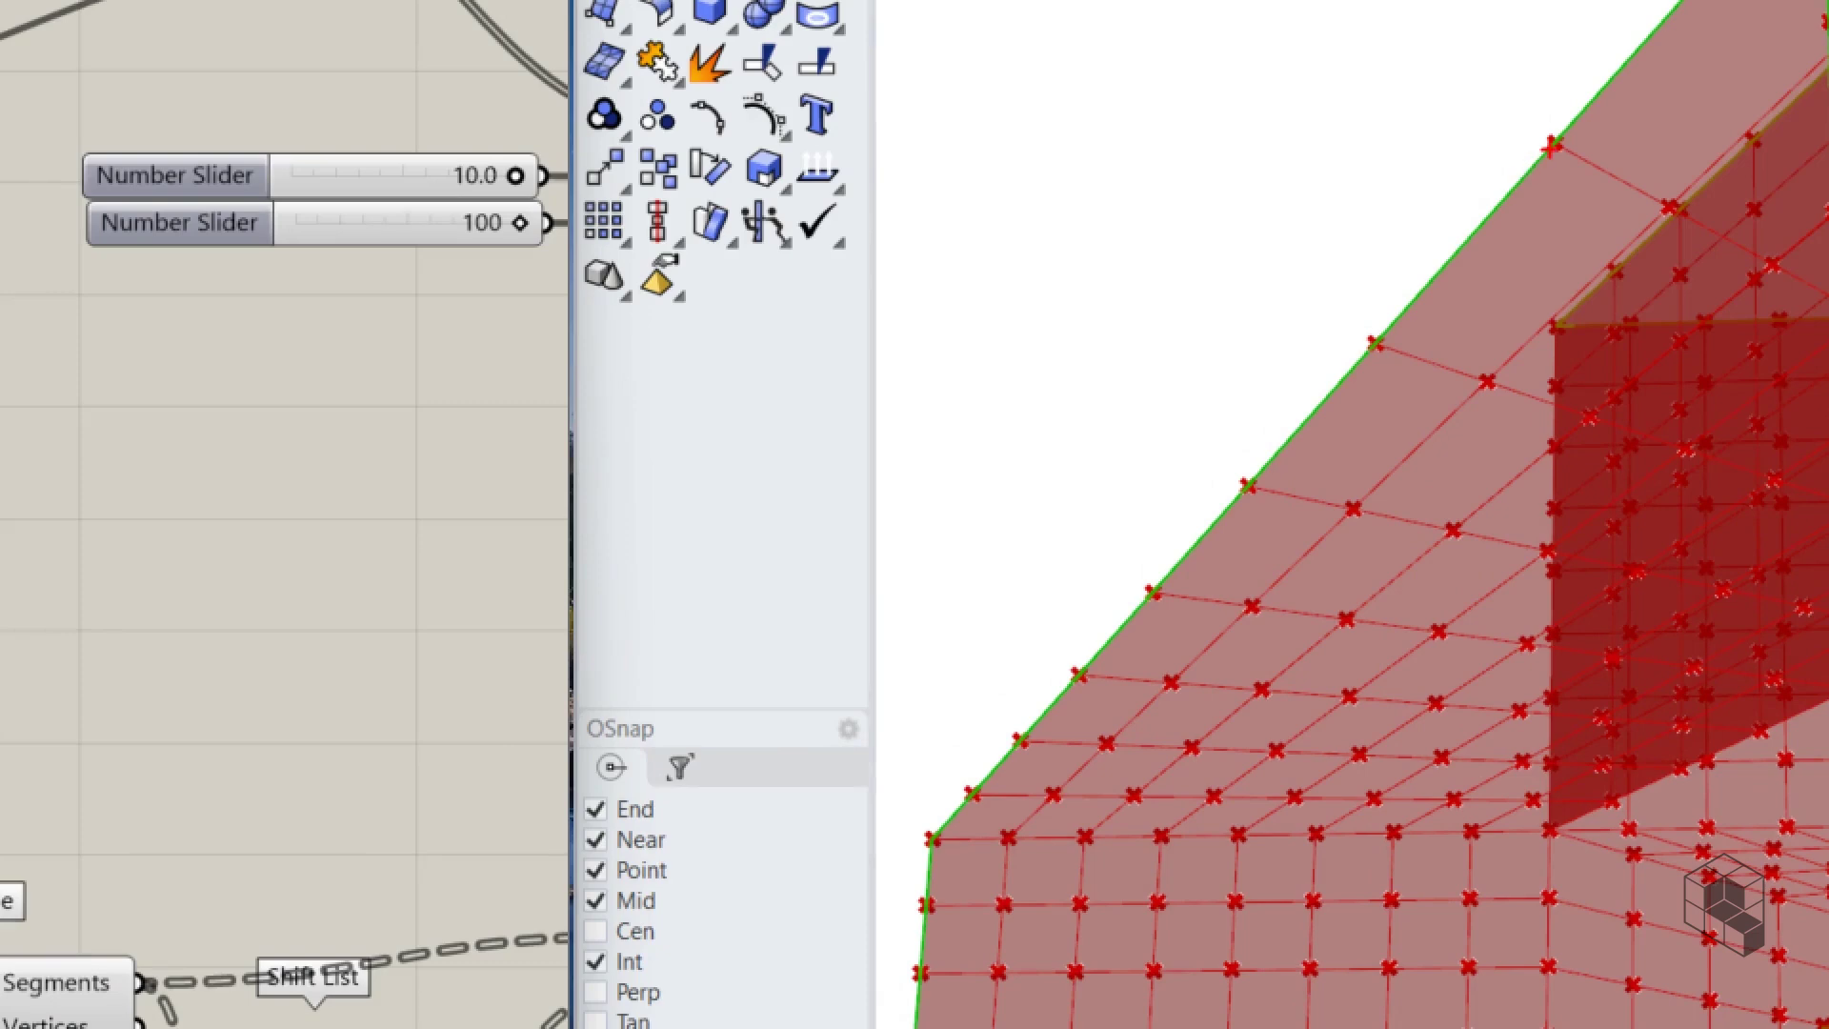
drag(1551, 148, 1167, 596)
key(Escape)
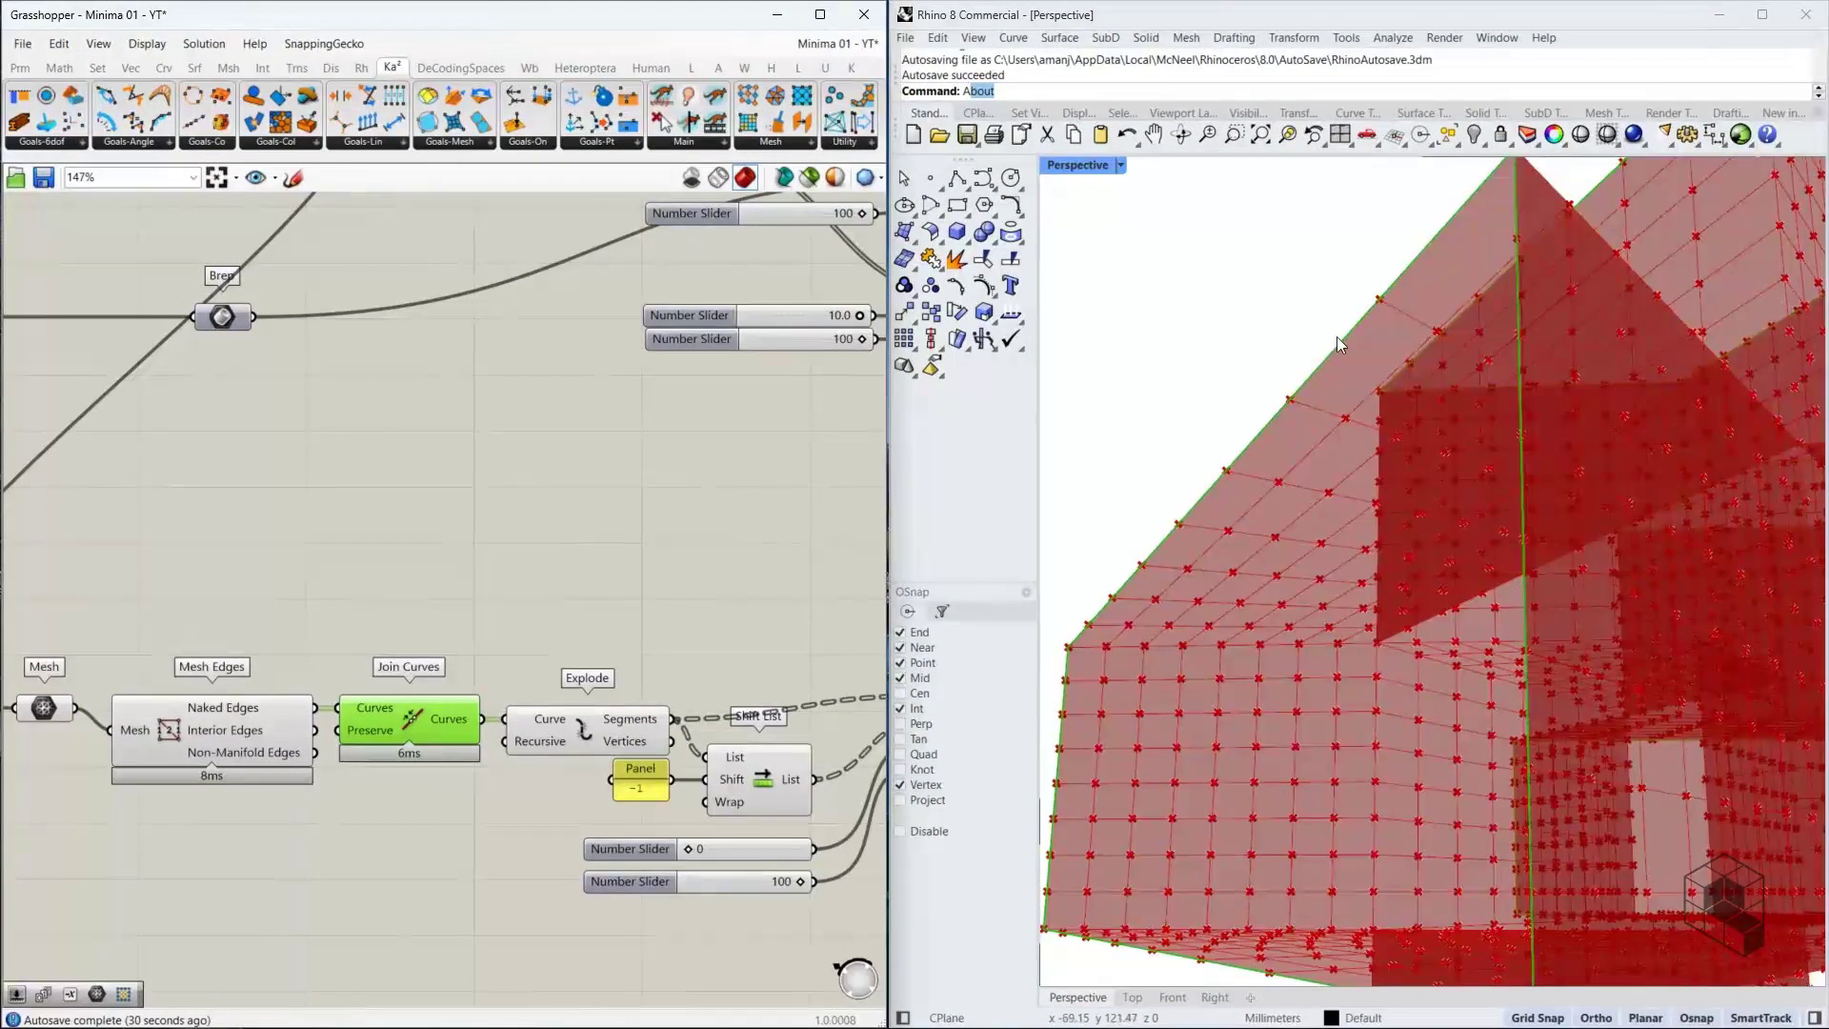
scroll(1336, 347, down, 2)
mouse_move(436, 720)
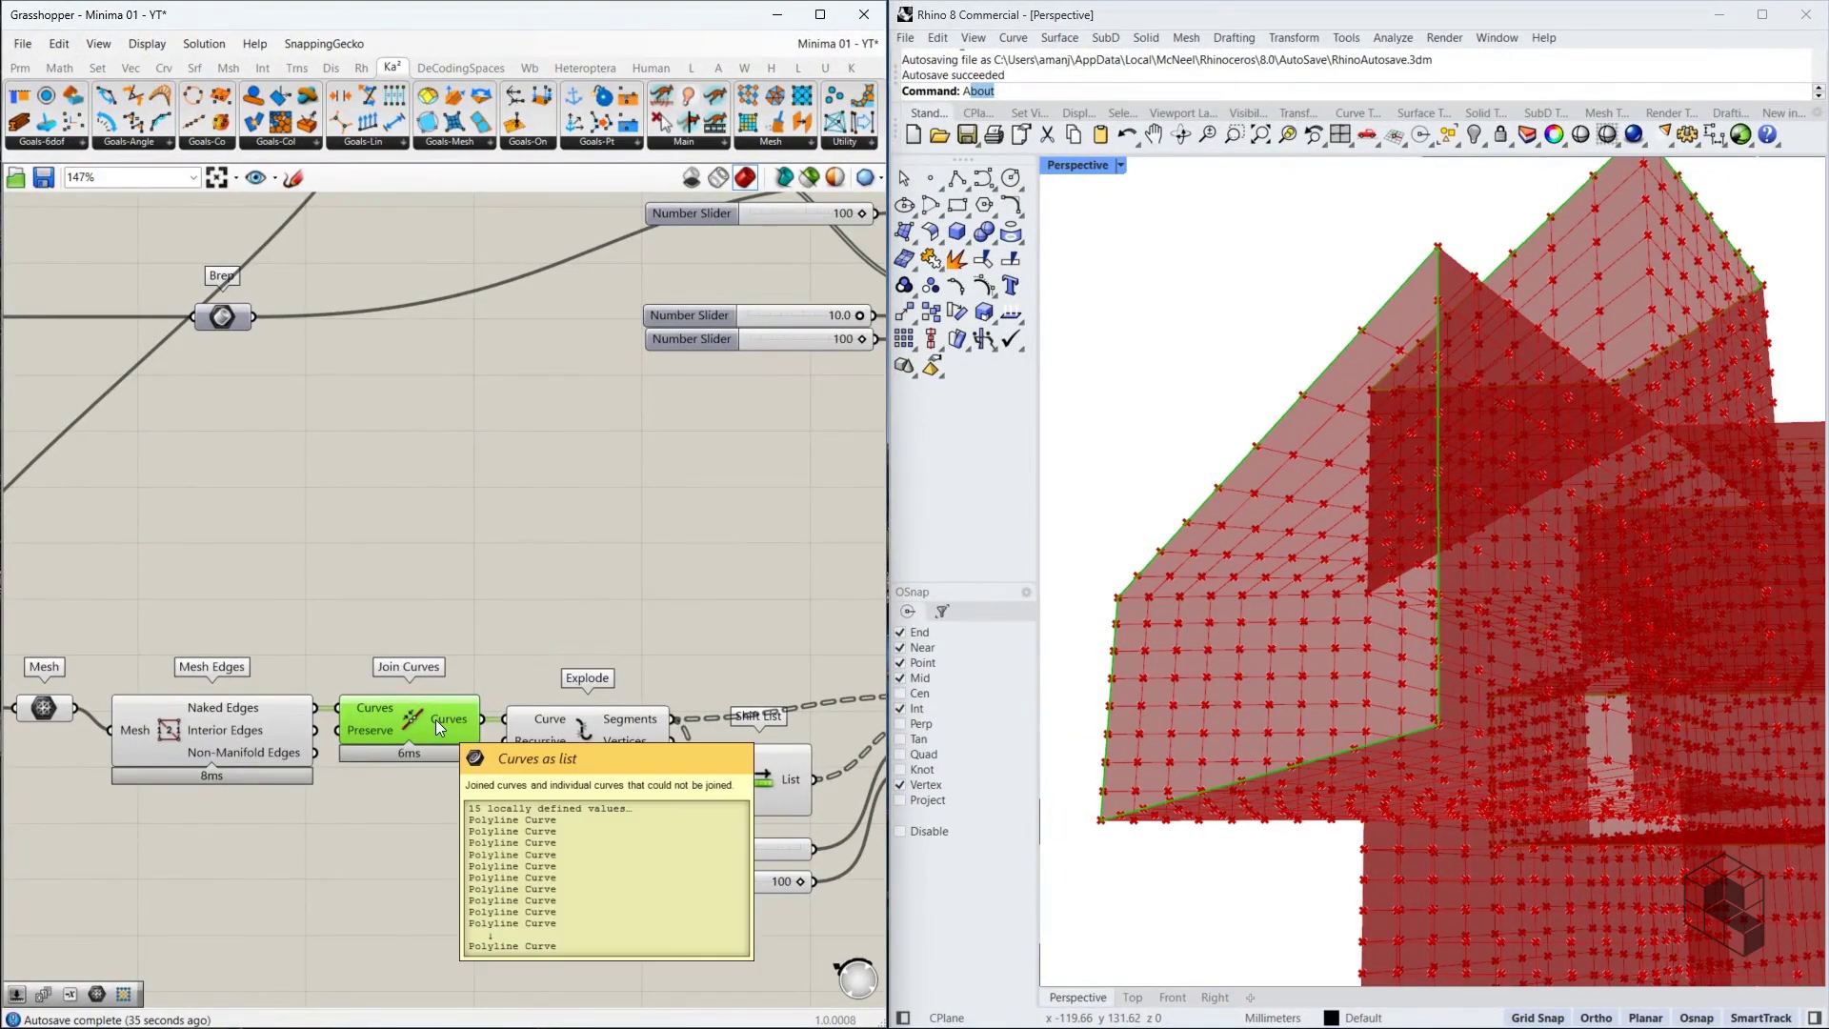
mouse_move(629, 717)
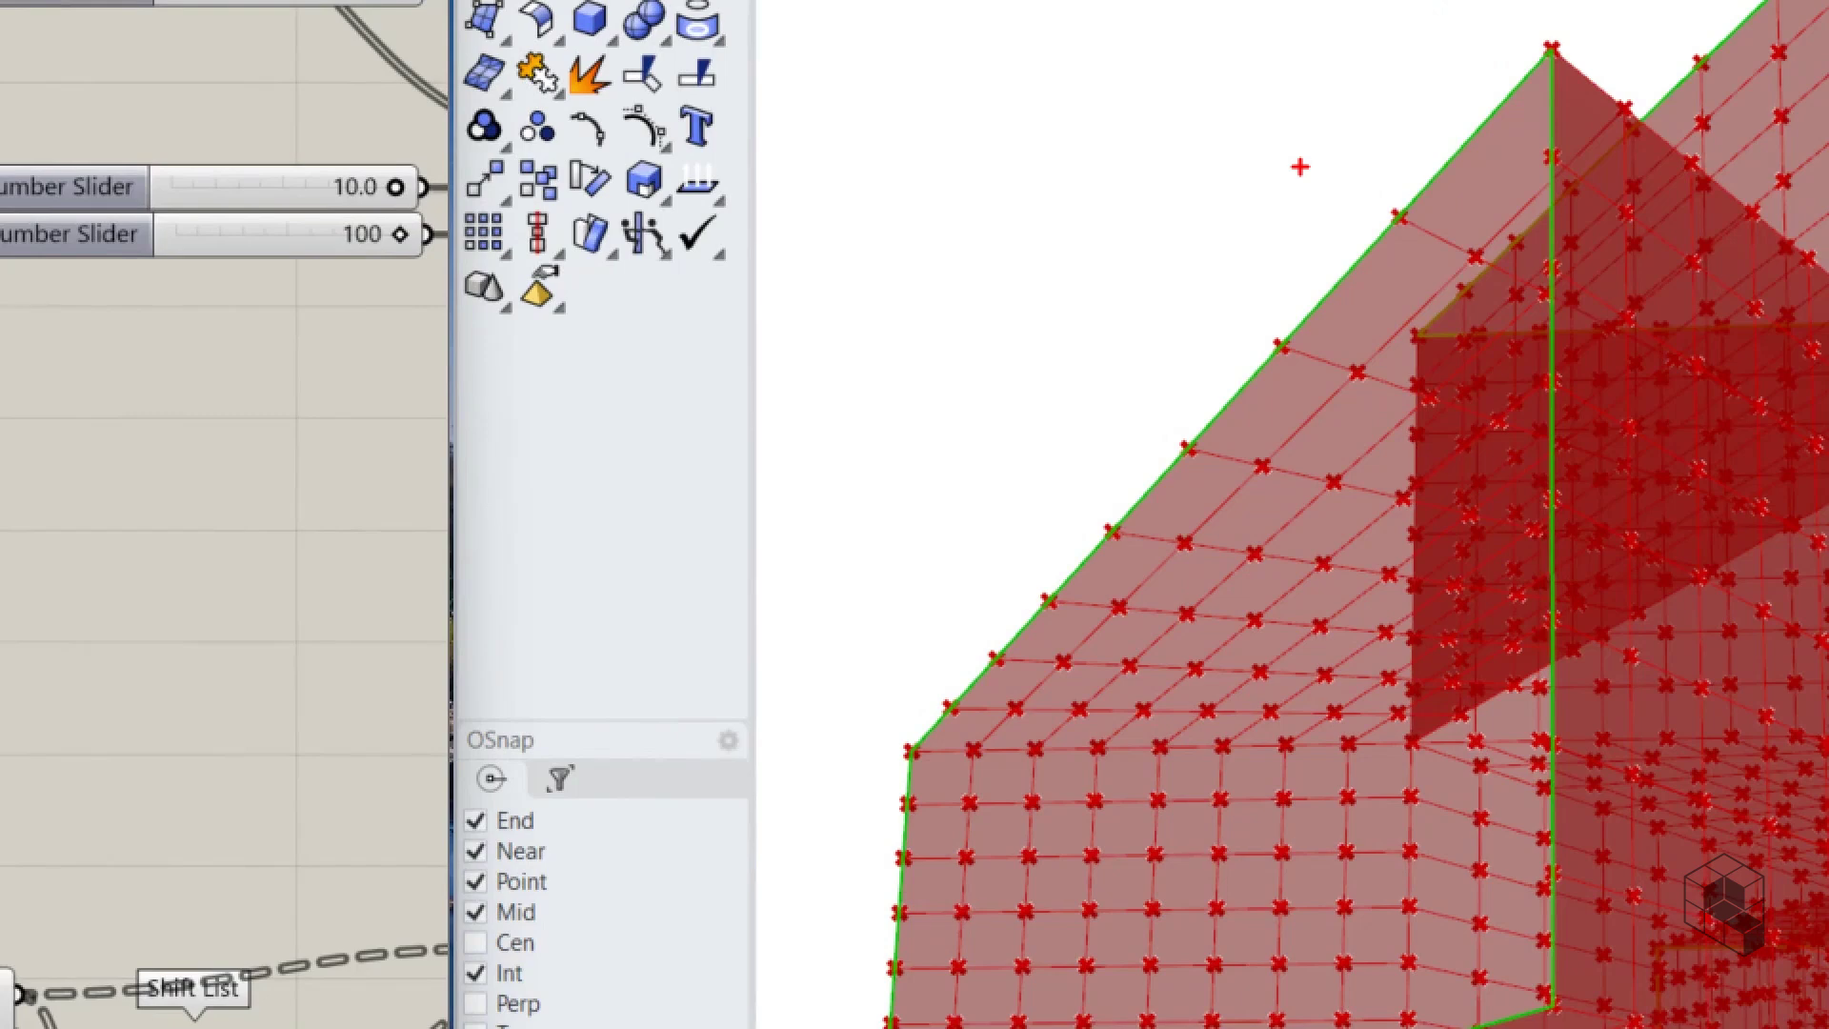
drag(1323, 176, 1318, 191)
drag(1200, 286, 1198, 371)
mouse_move(1071, 391)
mouse_down()
mouse_move(1120, 467)
mouse_move(1040, 538)
mouse_move(998, 614)
mouse_up()
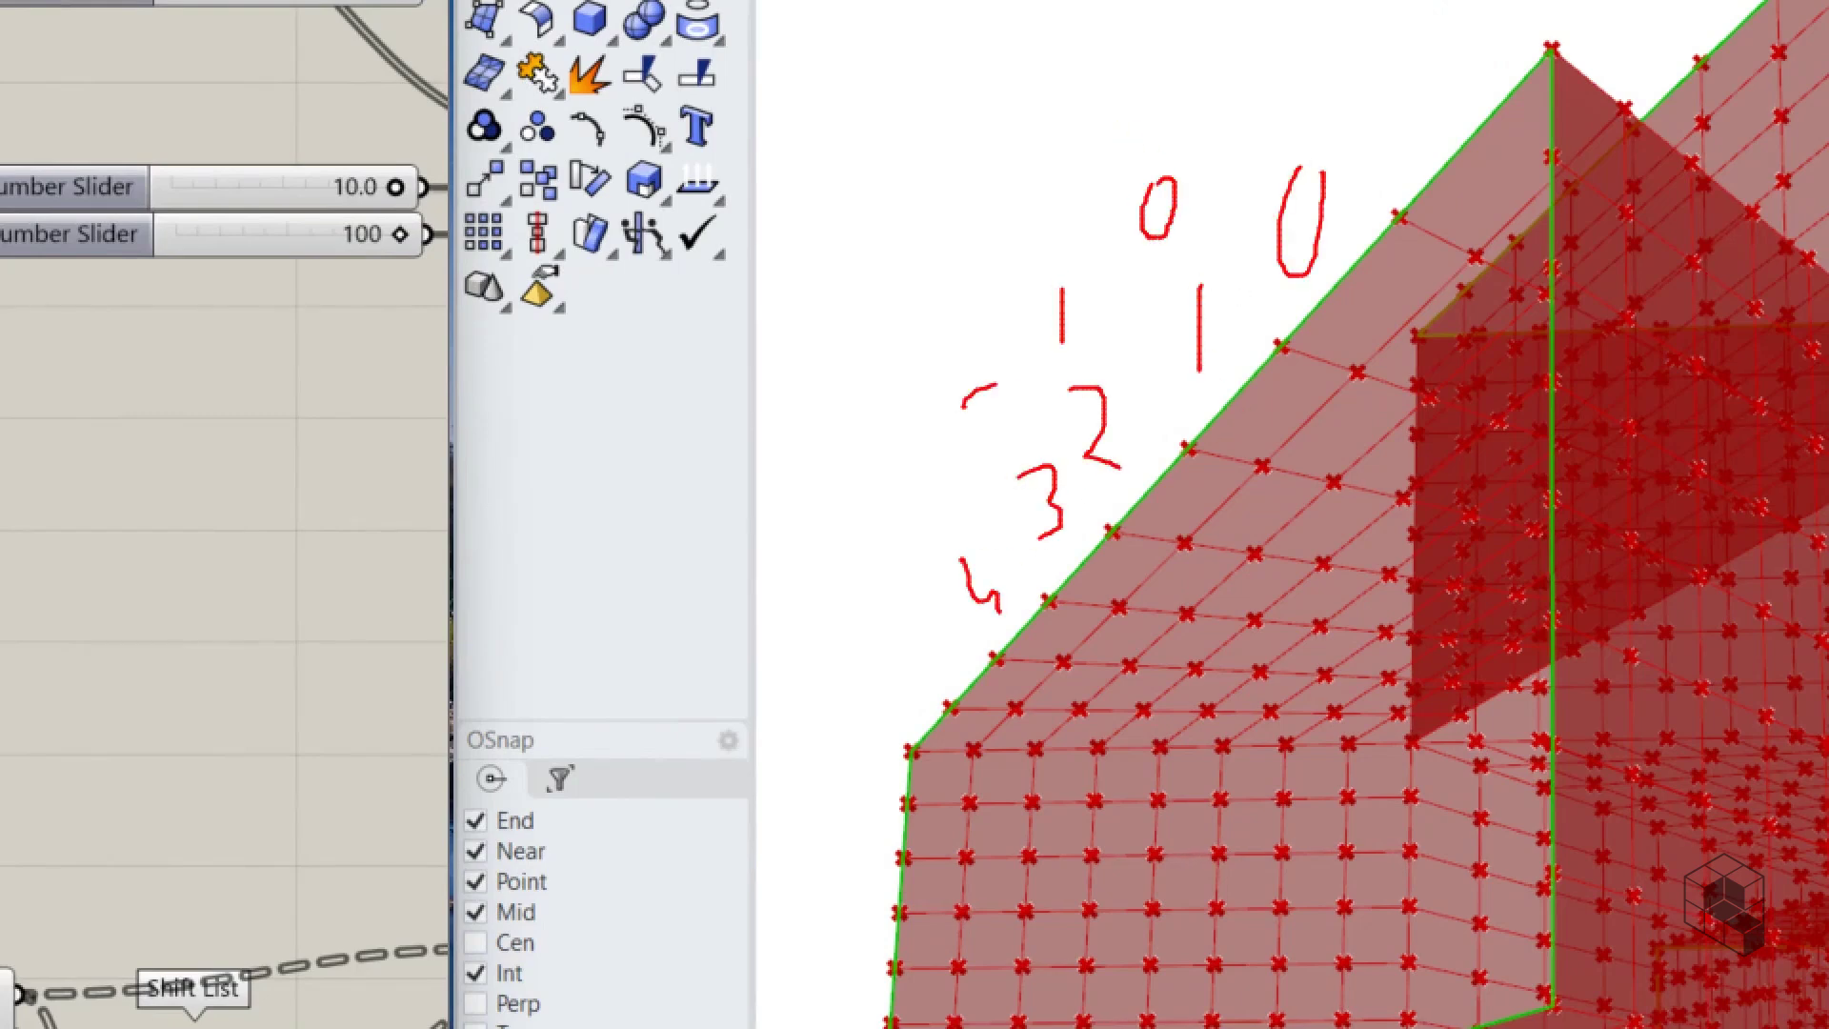
drag(1003, 386, 1027, 436)
mouse_move(868, 494)
mouse_down()
mouse_move(915, 484)
mouse_move(914, 548)
mouse_up()
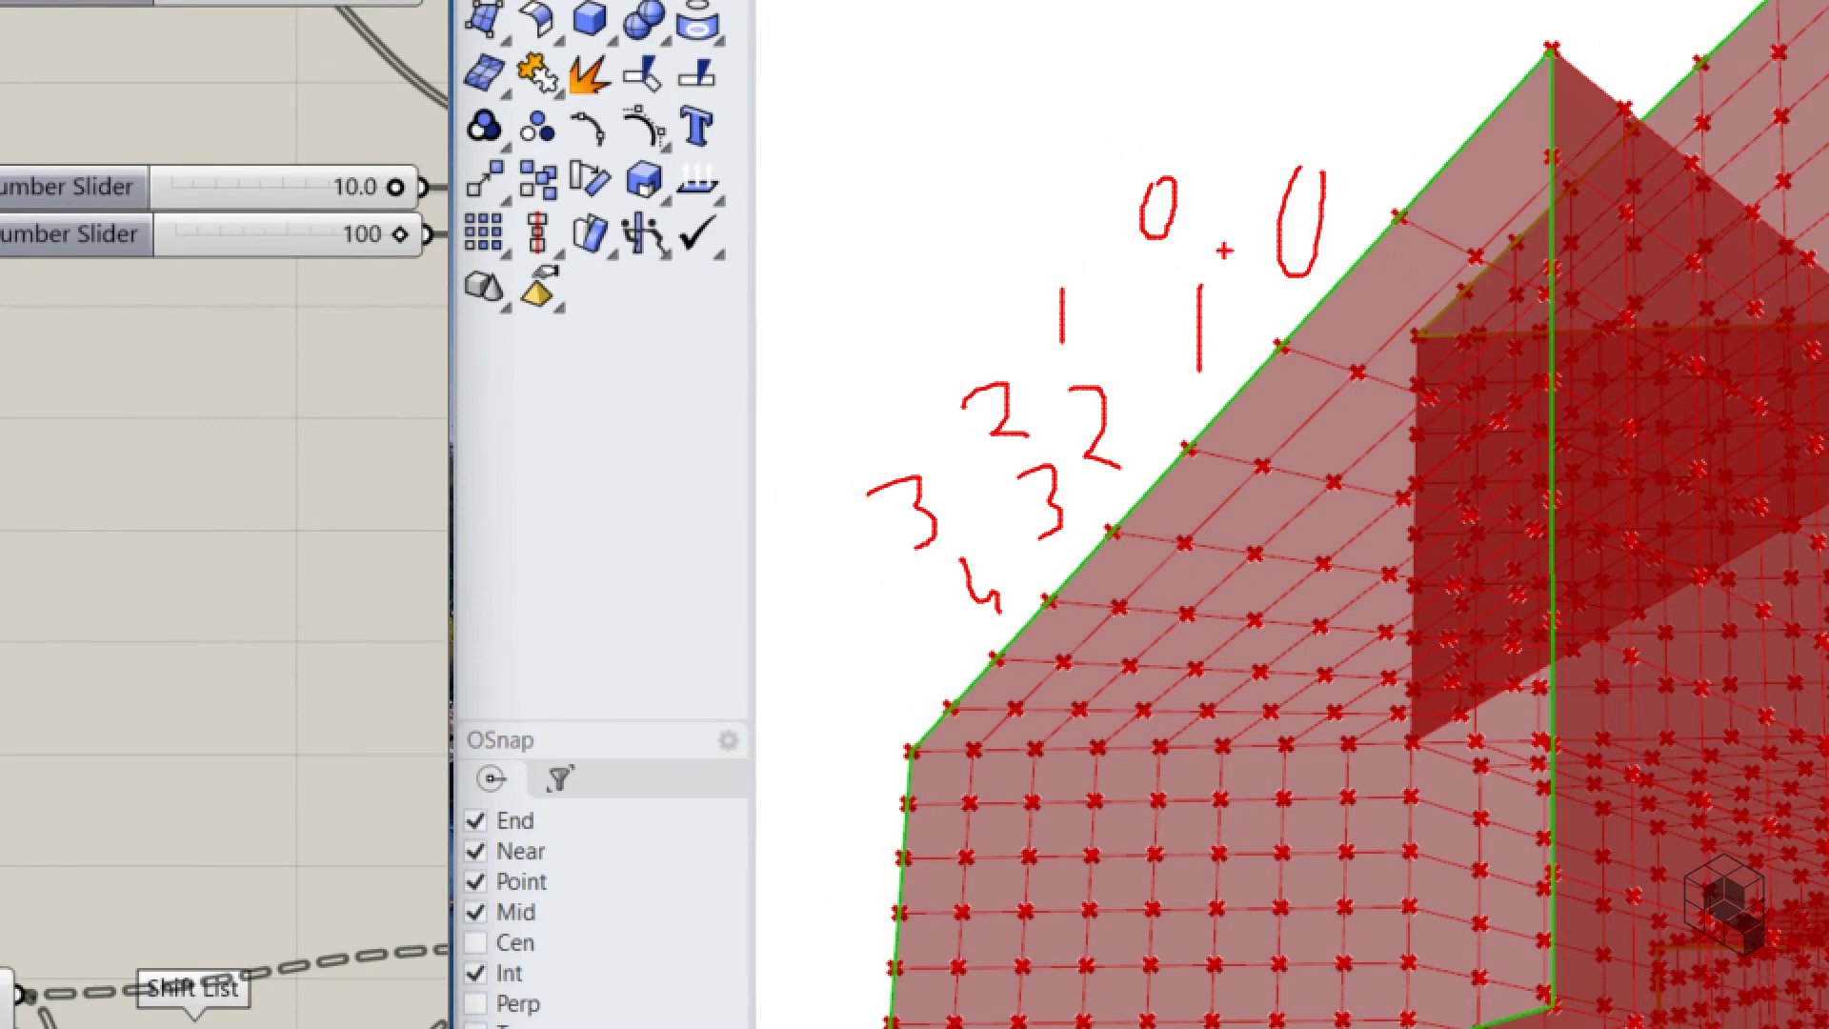
mouse_move(1332, 146)
mouse_down()
mouse_move(1115, 329)
mouse_move(938, 657)
mouse_move(1381, 238)
mouse_move(1365, 186)
mouse_up()
mouse_move(1167, 116)
mouse_down()
mouse_move(1058, 203)
mouse_move(971, 562)
mouse_move(1191, 125)
mouse_up()
key(Escape)
right_drag(591, 532, 285, 493)
click(465, 738)
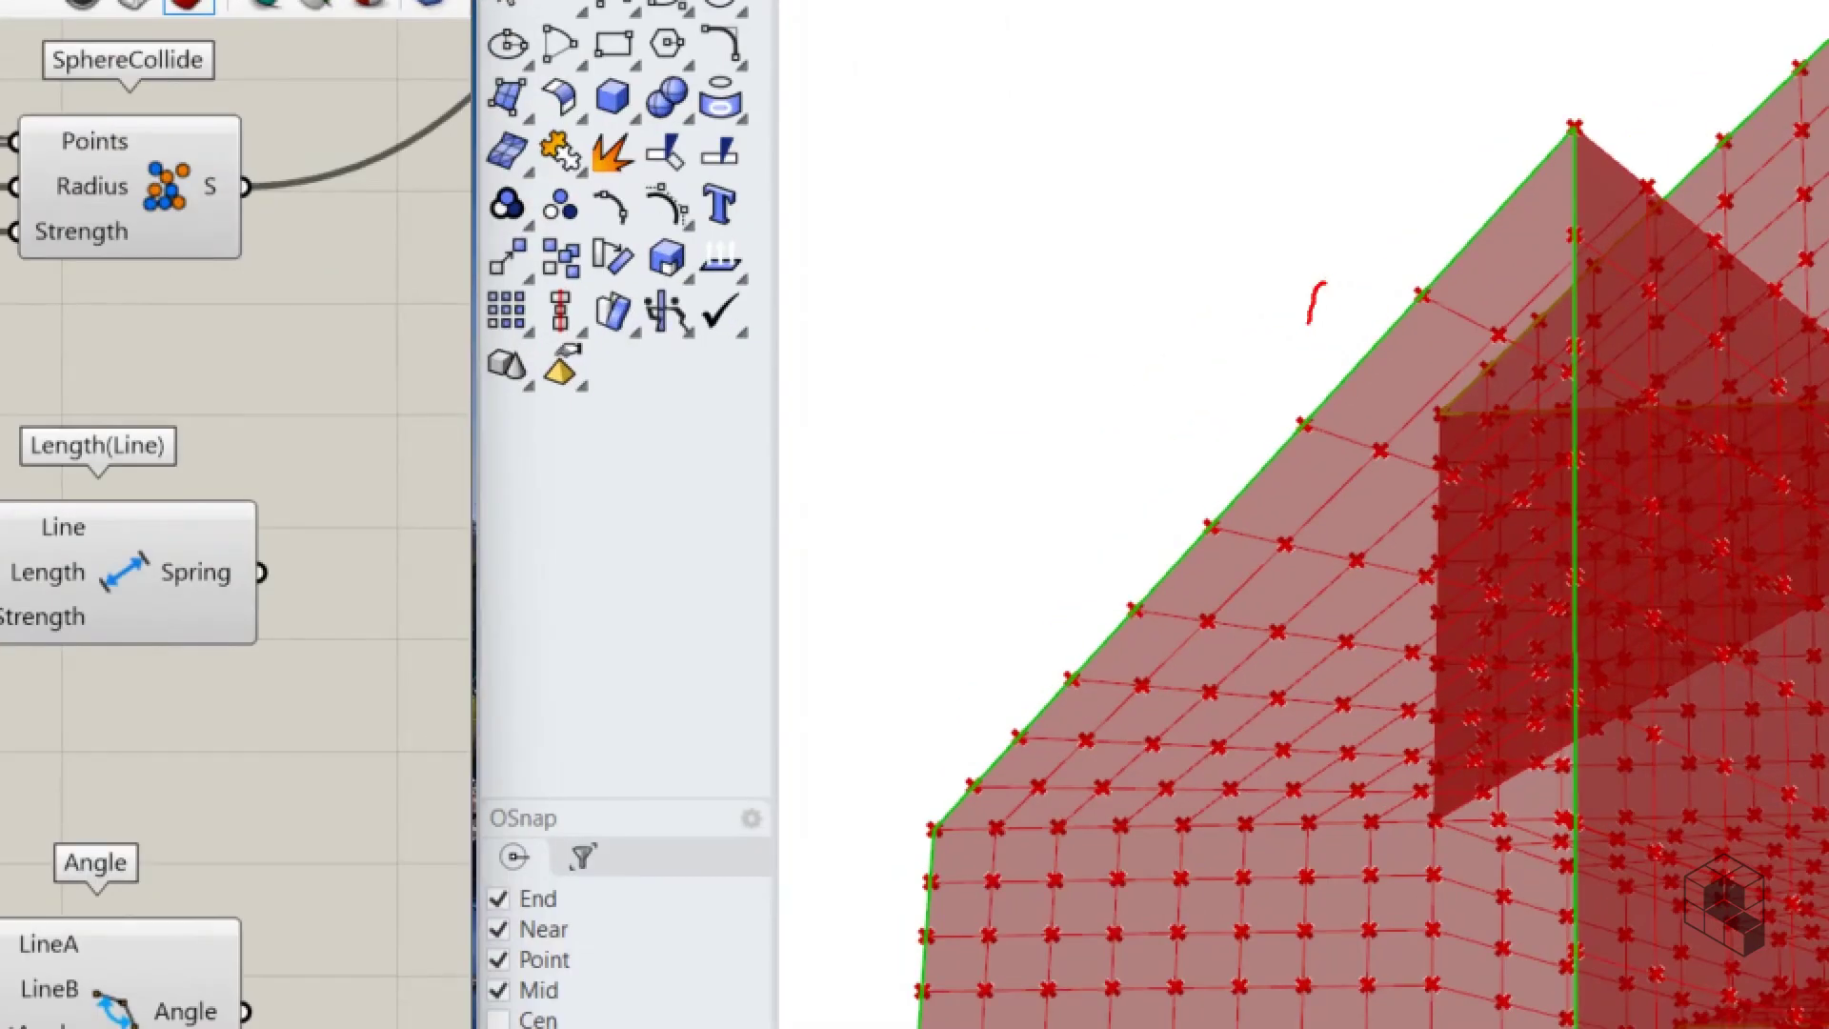
mouse_move(1310, 322)
mouse_down()
mouse_move(1338, 278)
mouse_move(1329, 349)
mouse_up()
drag(1212, 391, 1239, 390)
drag(1173, 308, 1200, 365)
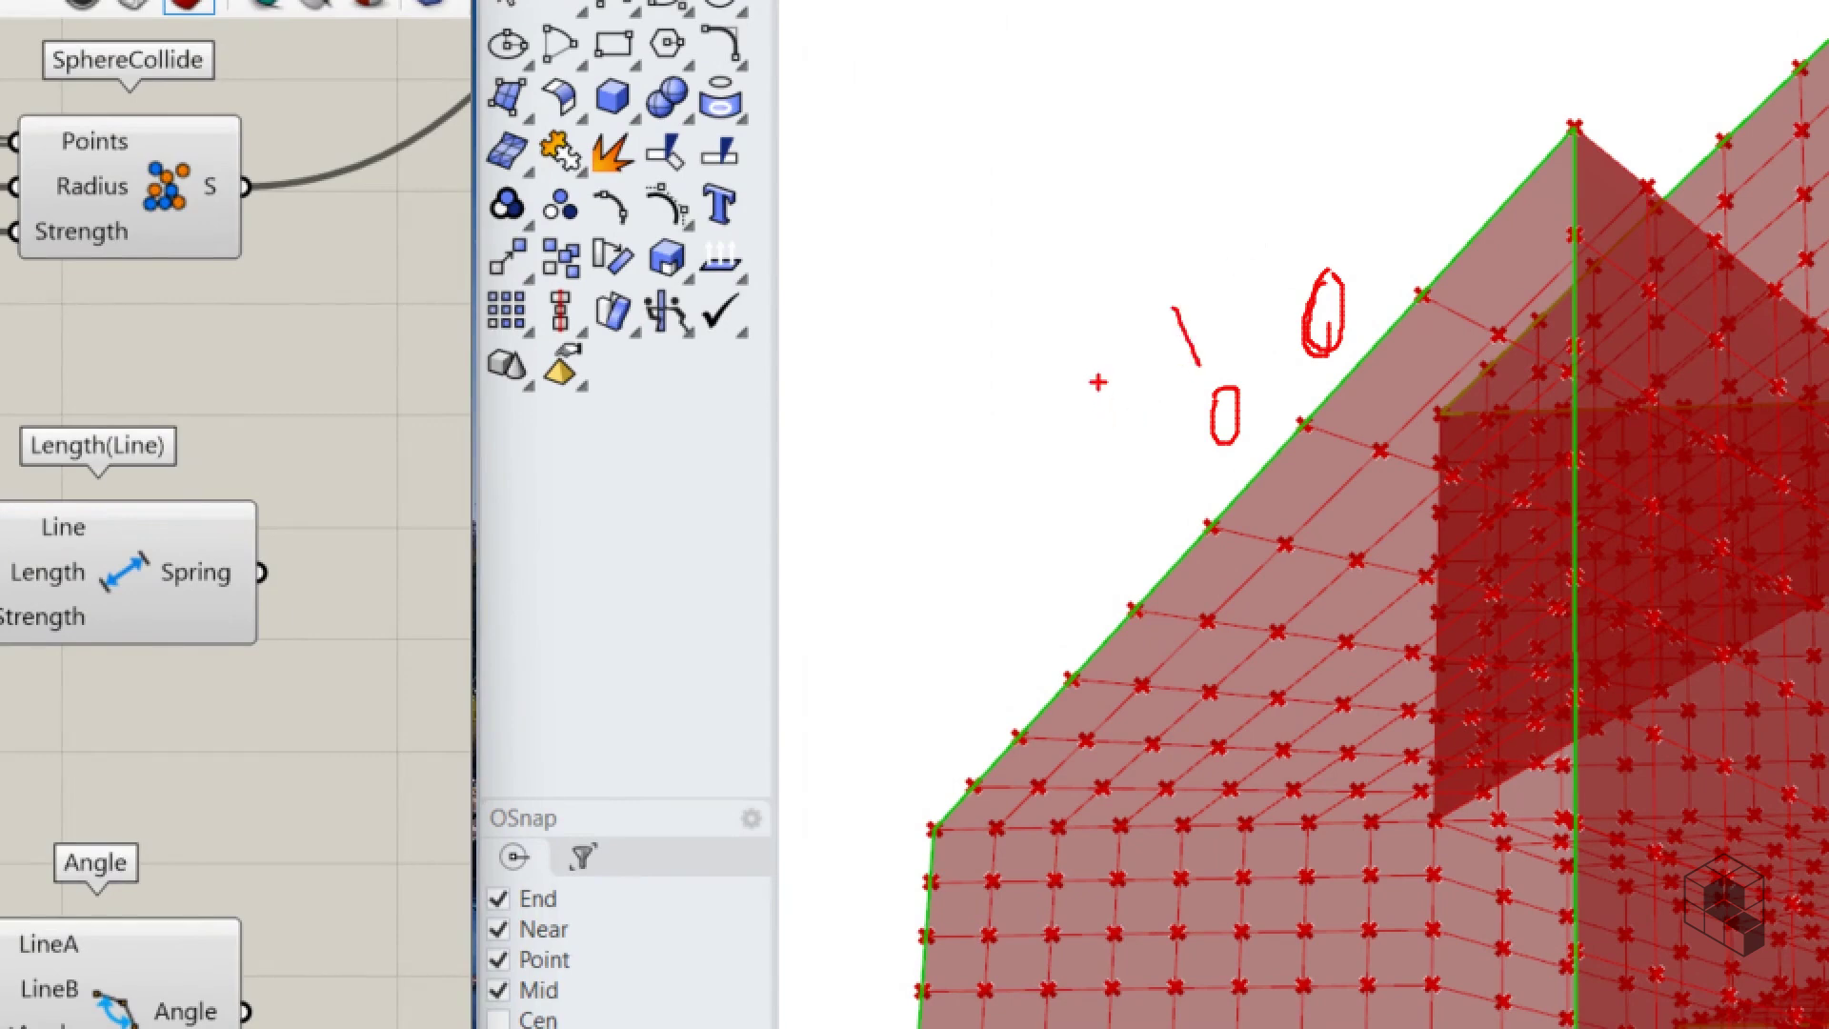
drag(1013, 322, 1047, 357)
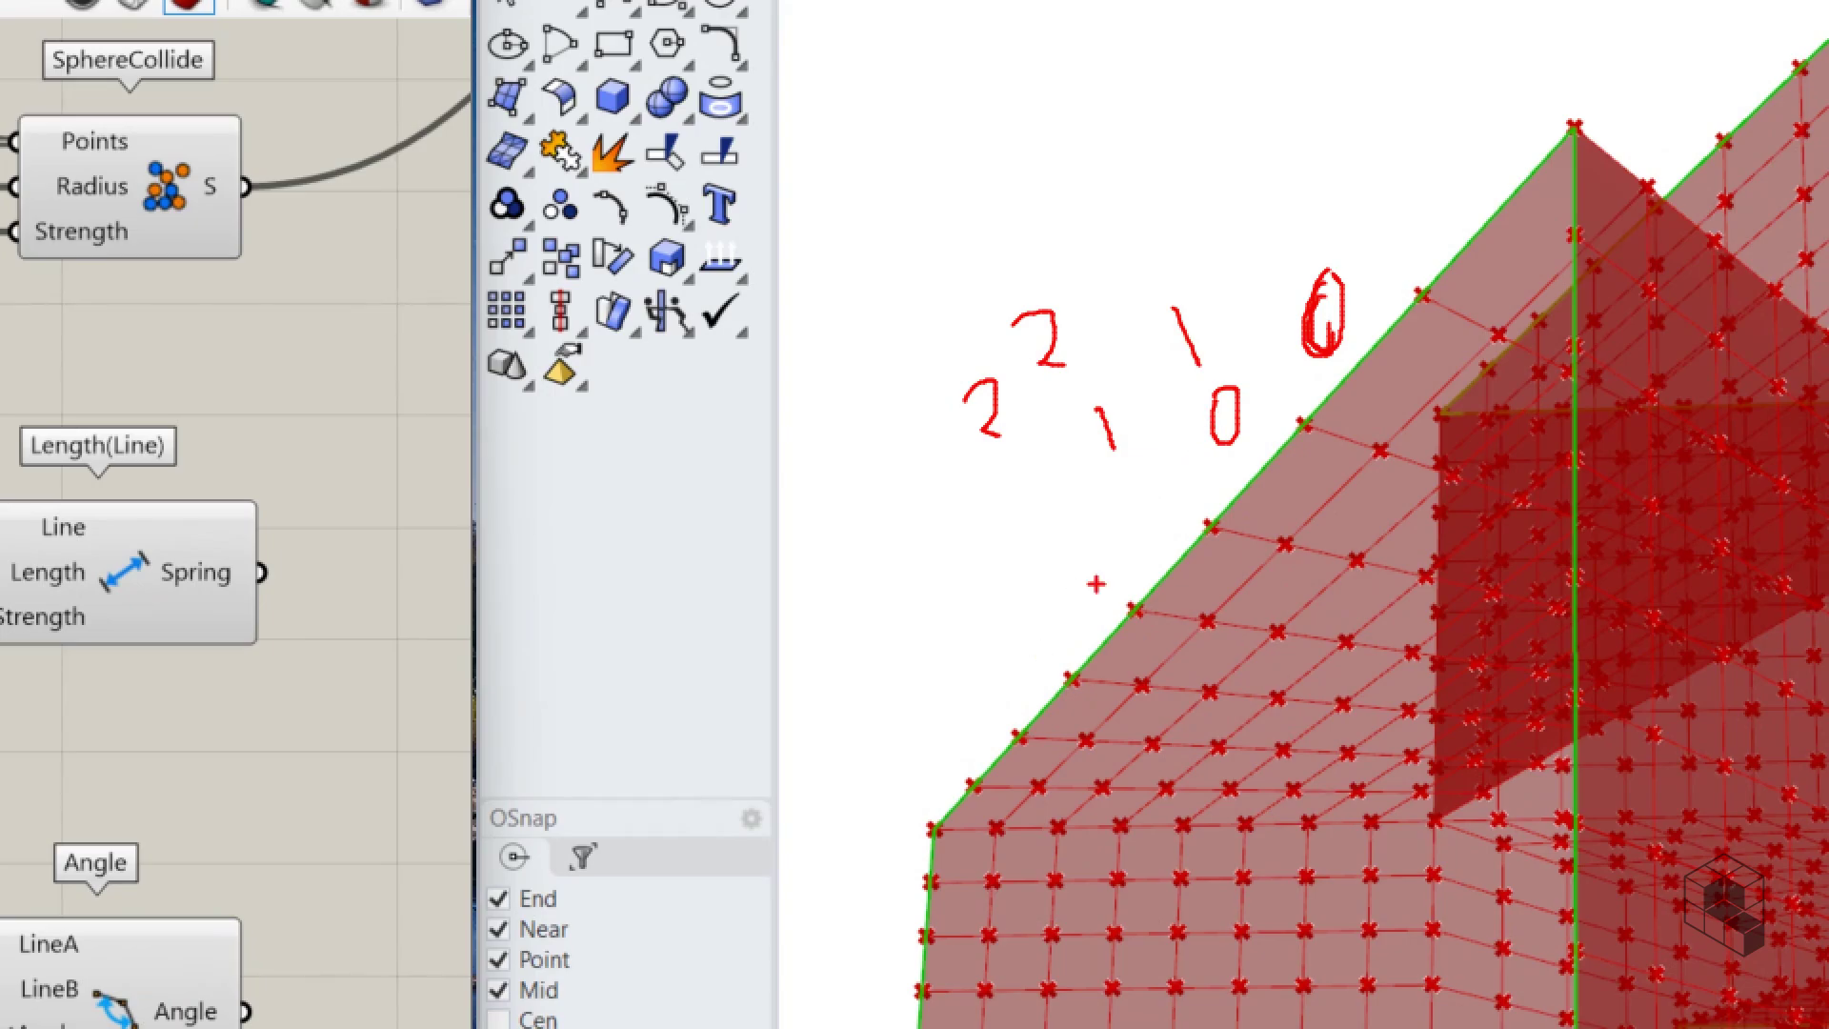
key(Escape)
scroll(809, 485, down, 2)
scroll(767, 591, up, 2)
drag(752, 625, 745, 646)
scroll(572, 672, up, 3)
click(386, 672)
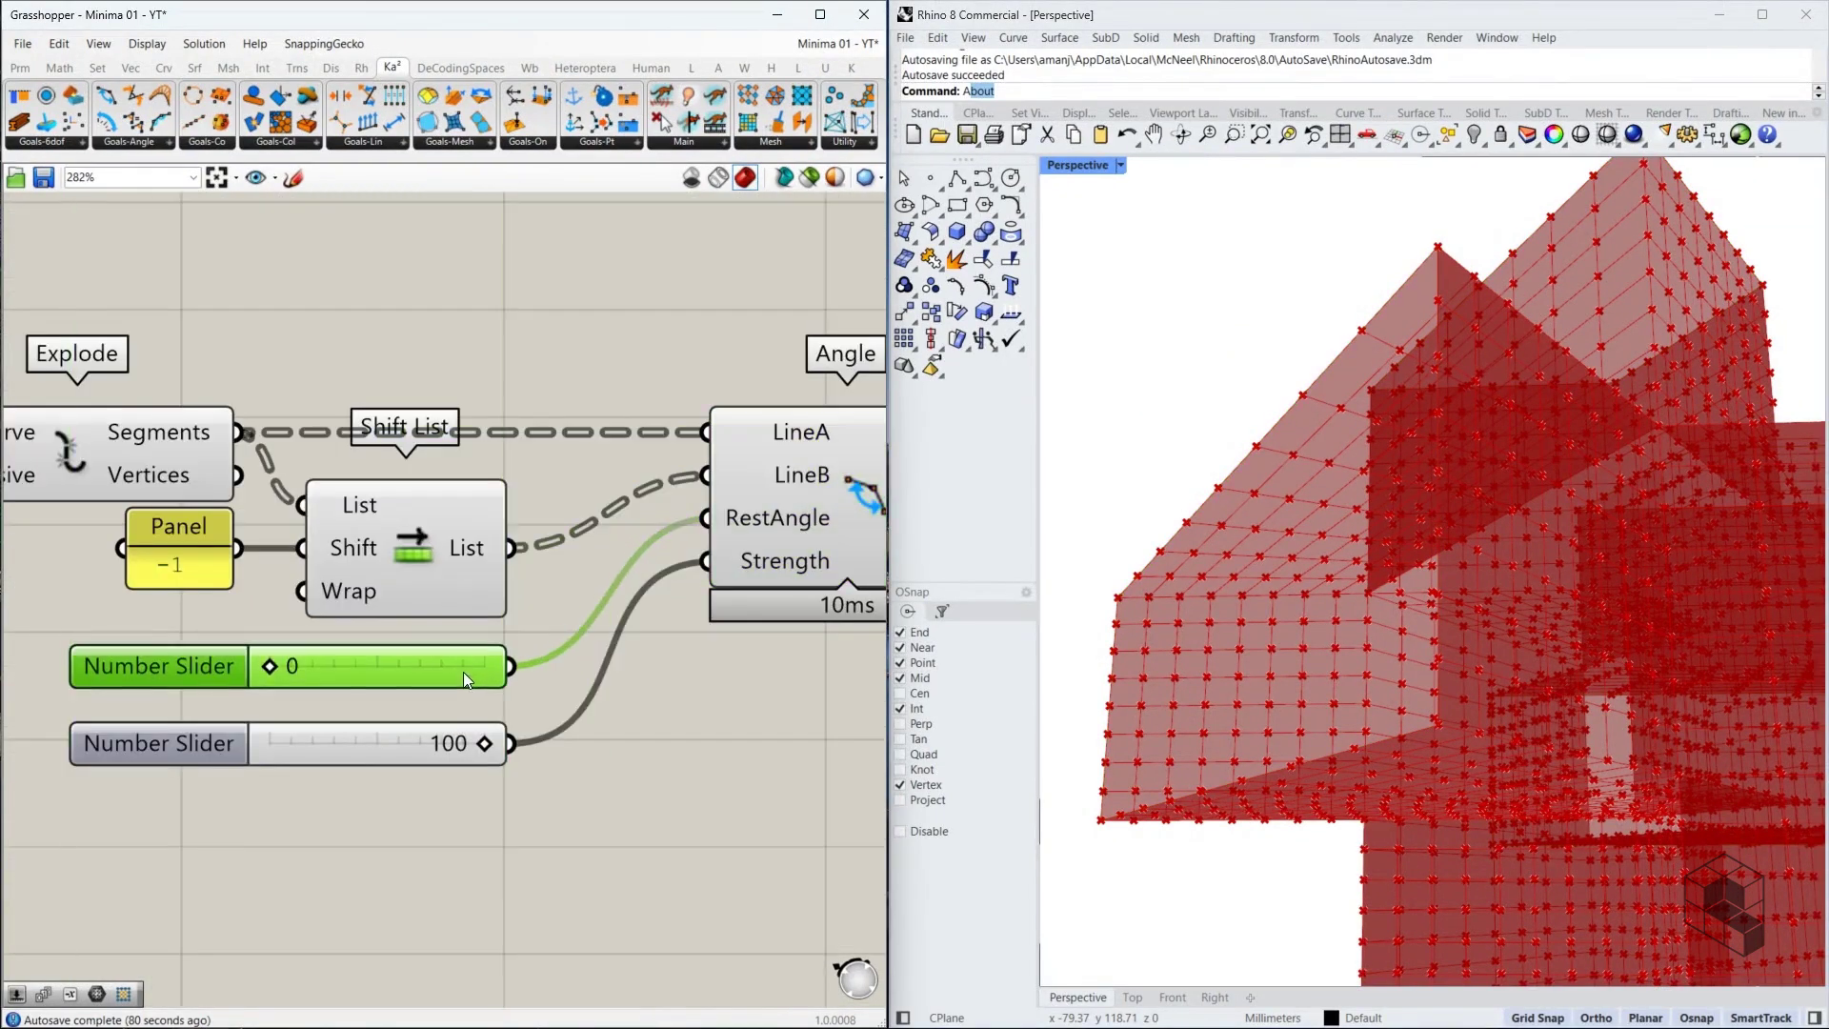
key(ctrl+1)
click(1295, 390)
drag(1430, 248, 1196, 527)
drag(1274, 307, 1286, 315)
key(Escape)
Wire Explode's Segments output into Length(Line)'s Line input
right_drag(778, 574, 551, 568)
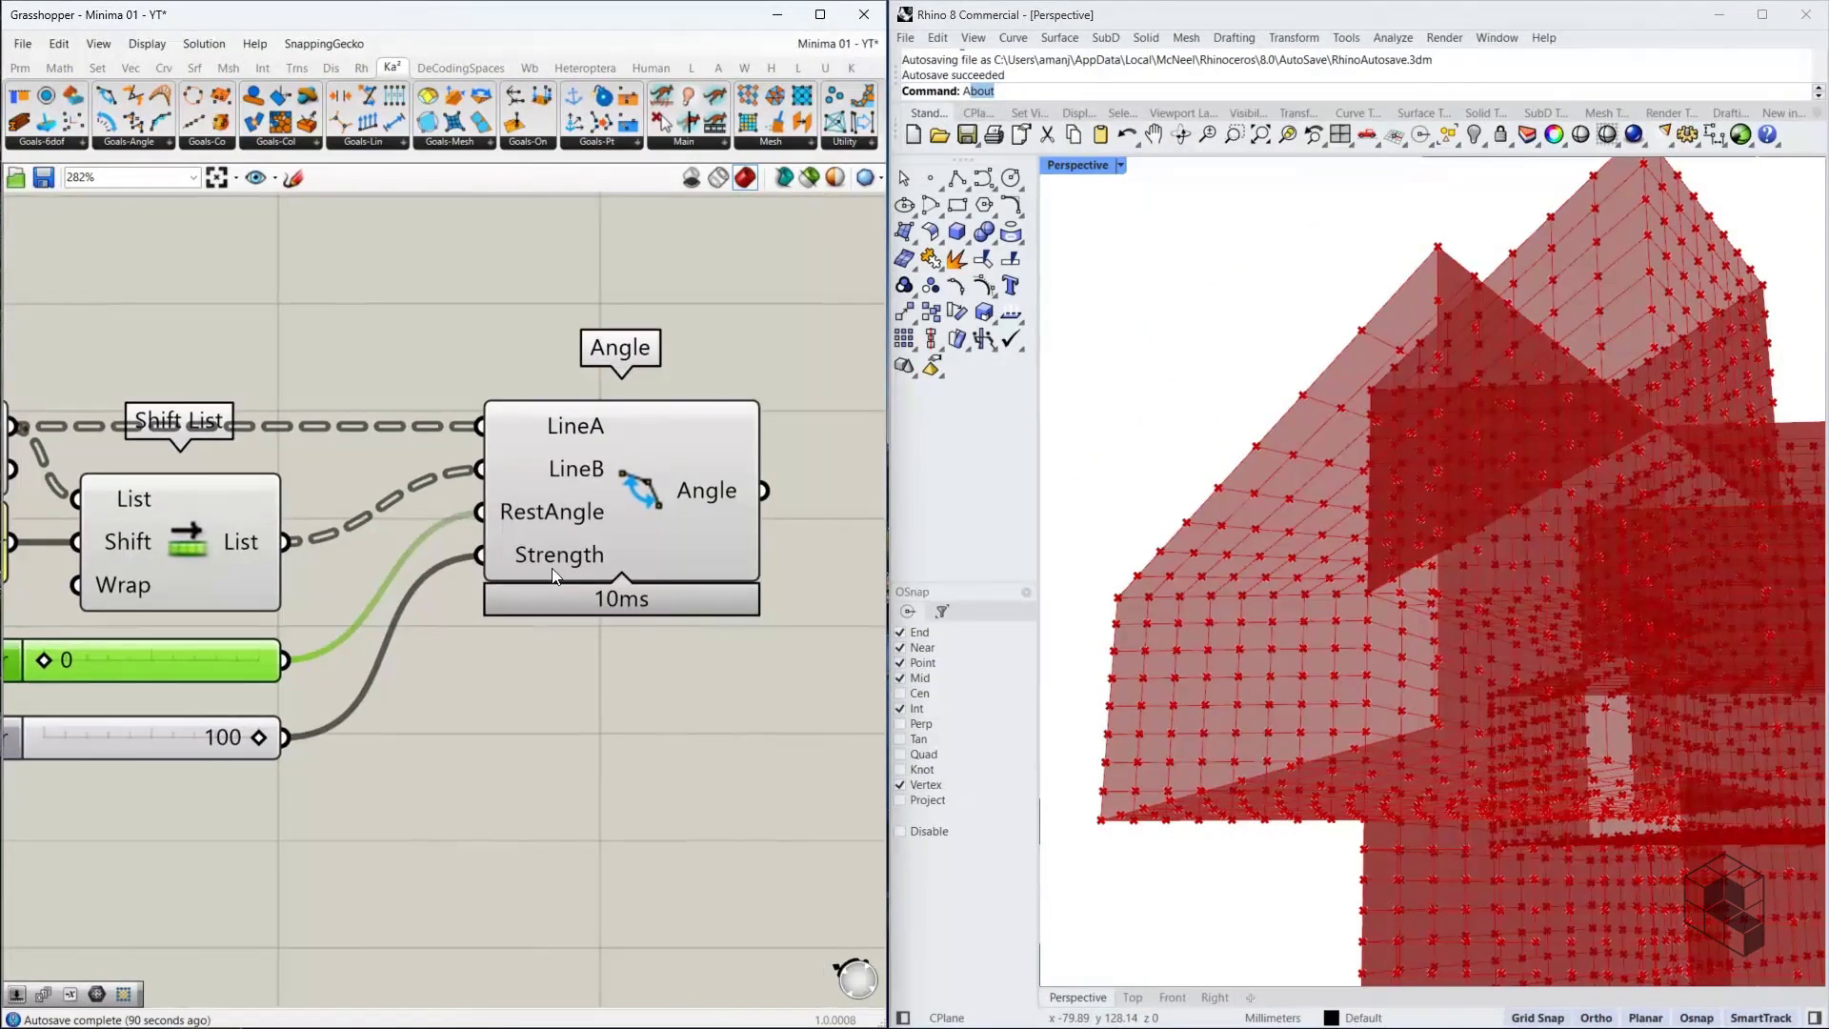
mouse_move(719, 487)
scroll(411, 495, down, 3)
right_drag(564, 493, 543, 715)
right_drag(455, 565, 717, 579)
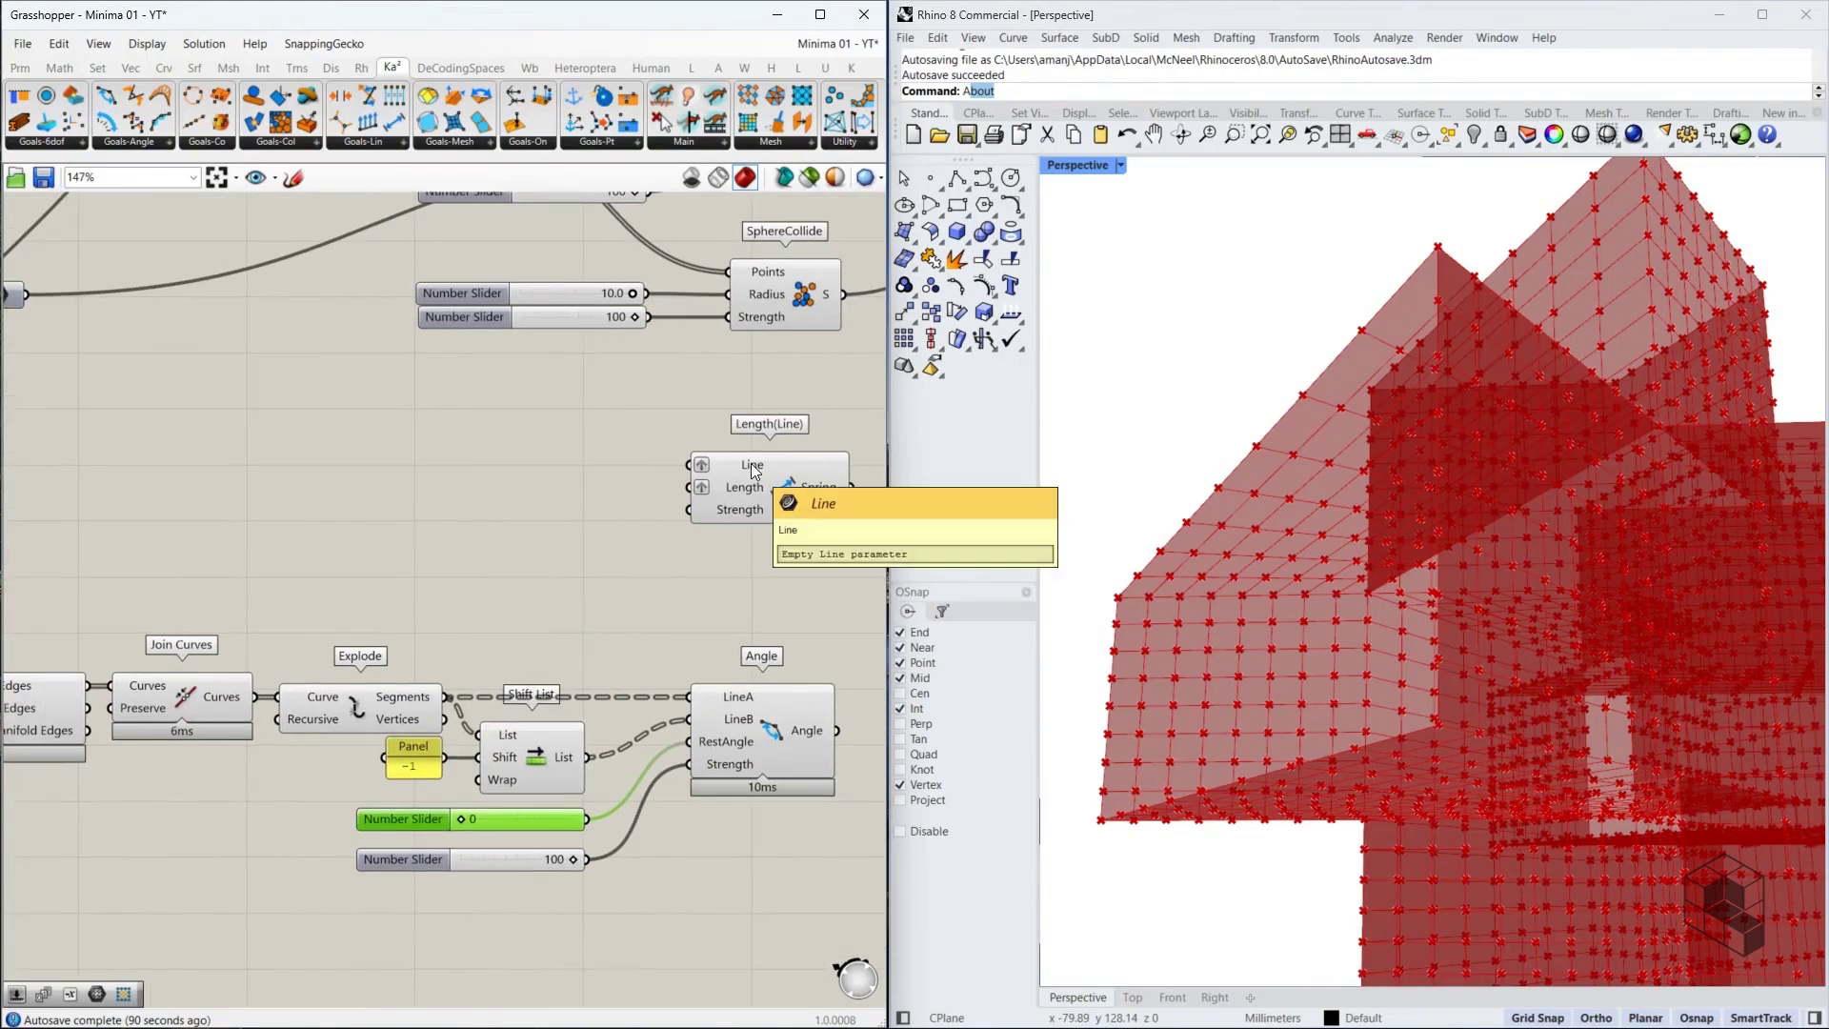
drag(444, 695, 705, 464)
Add a curve Length component that measures the exploded segments and wire its result into Length(Line)'s Length input
double_click(465, 486)
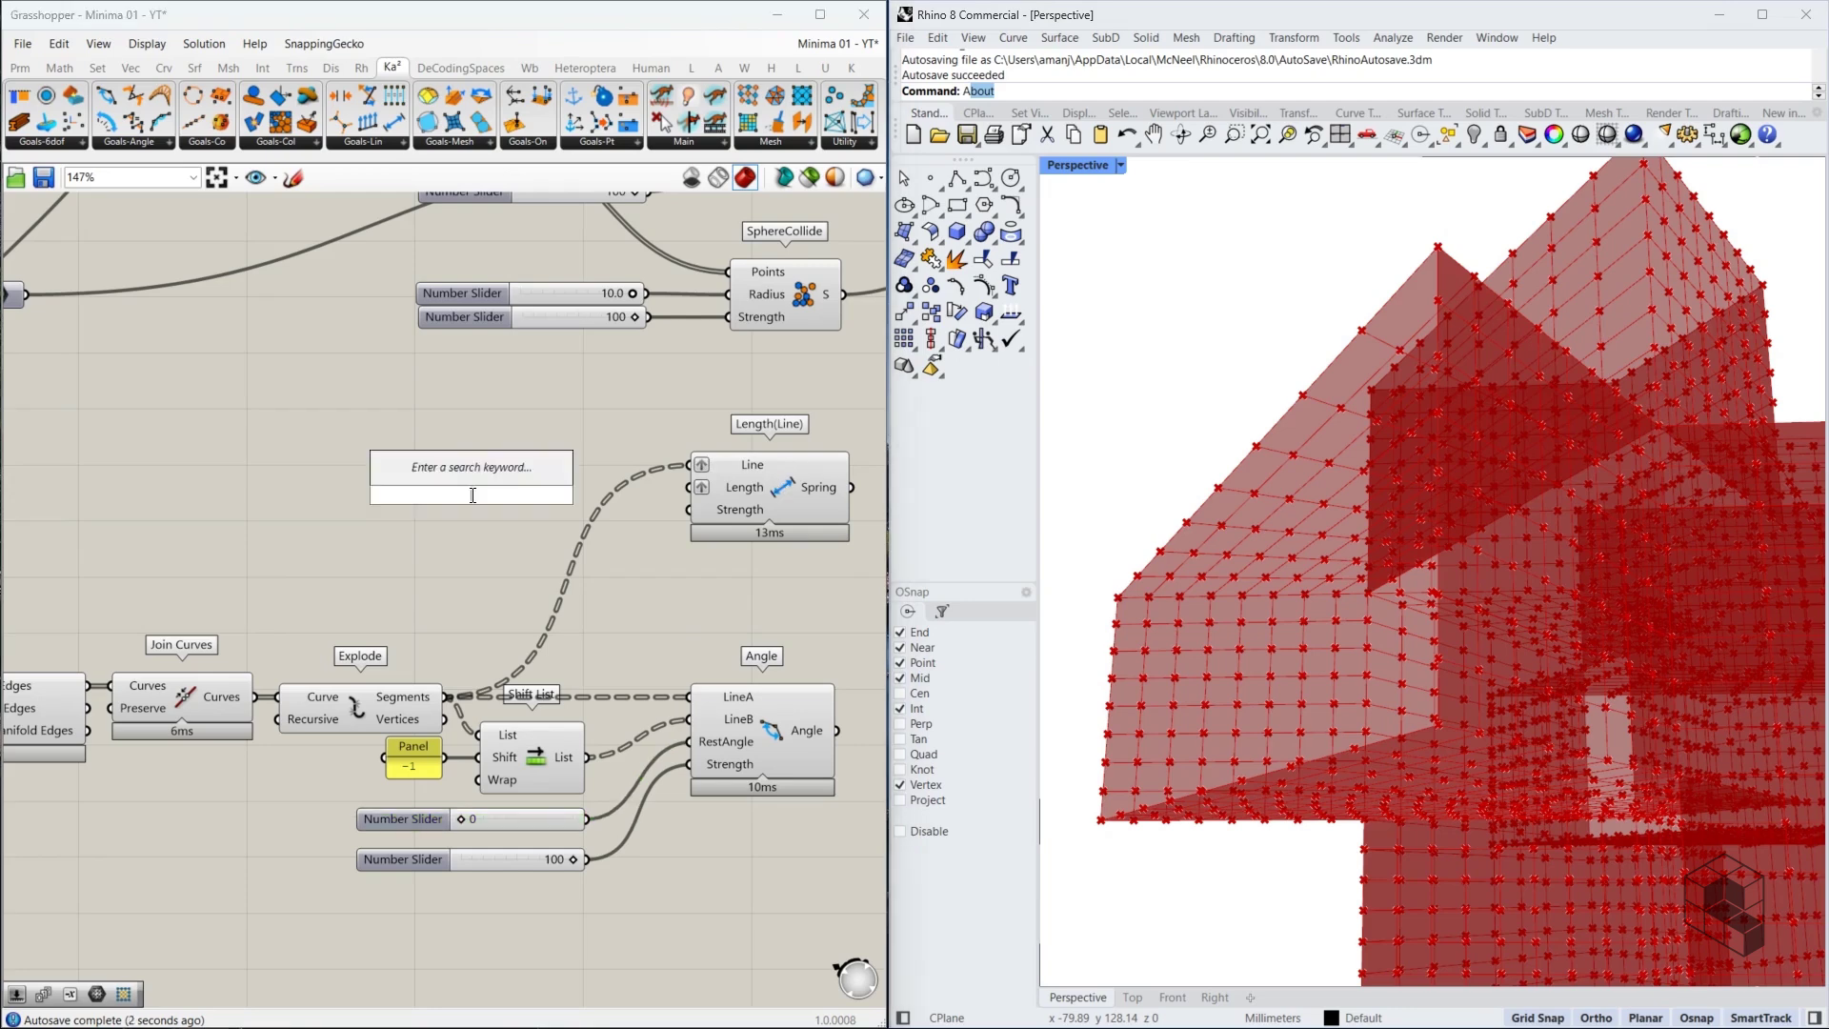
text(length)
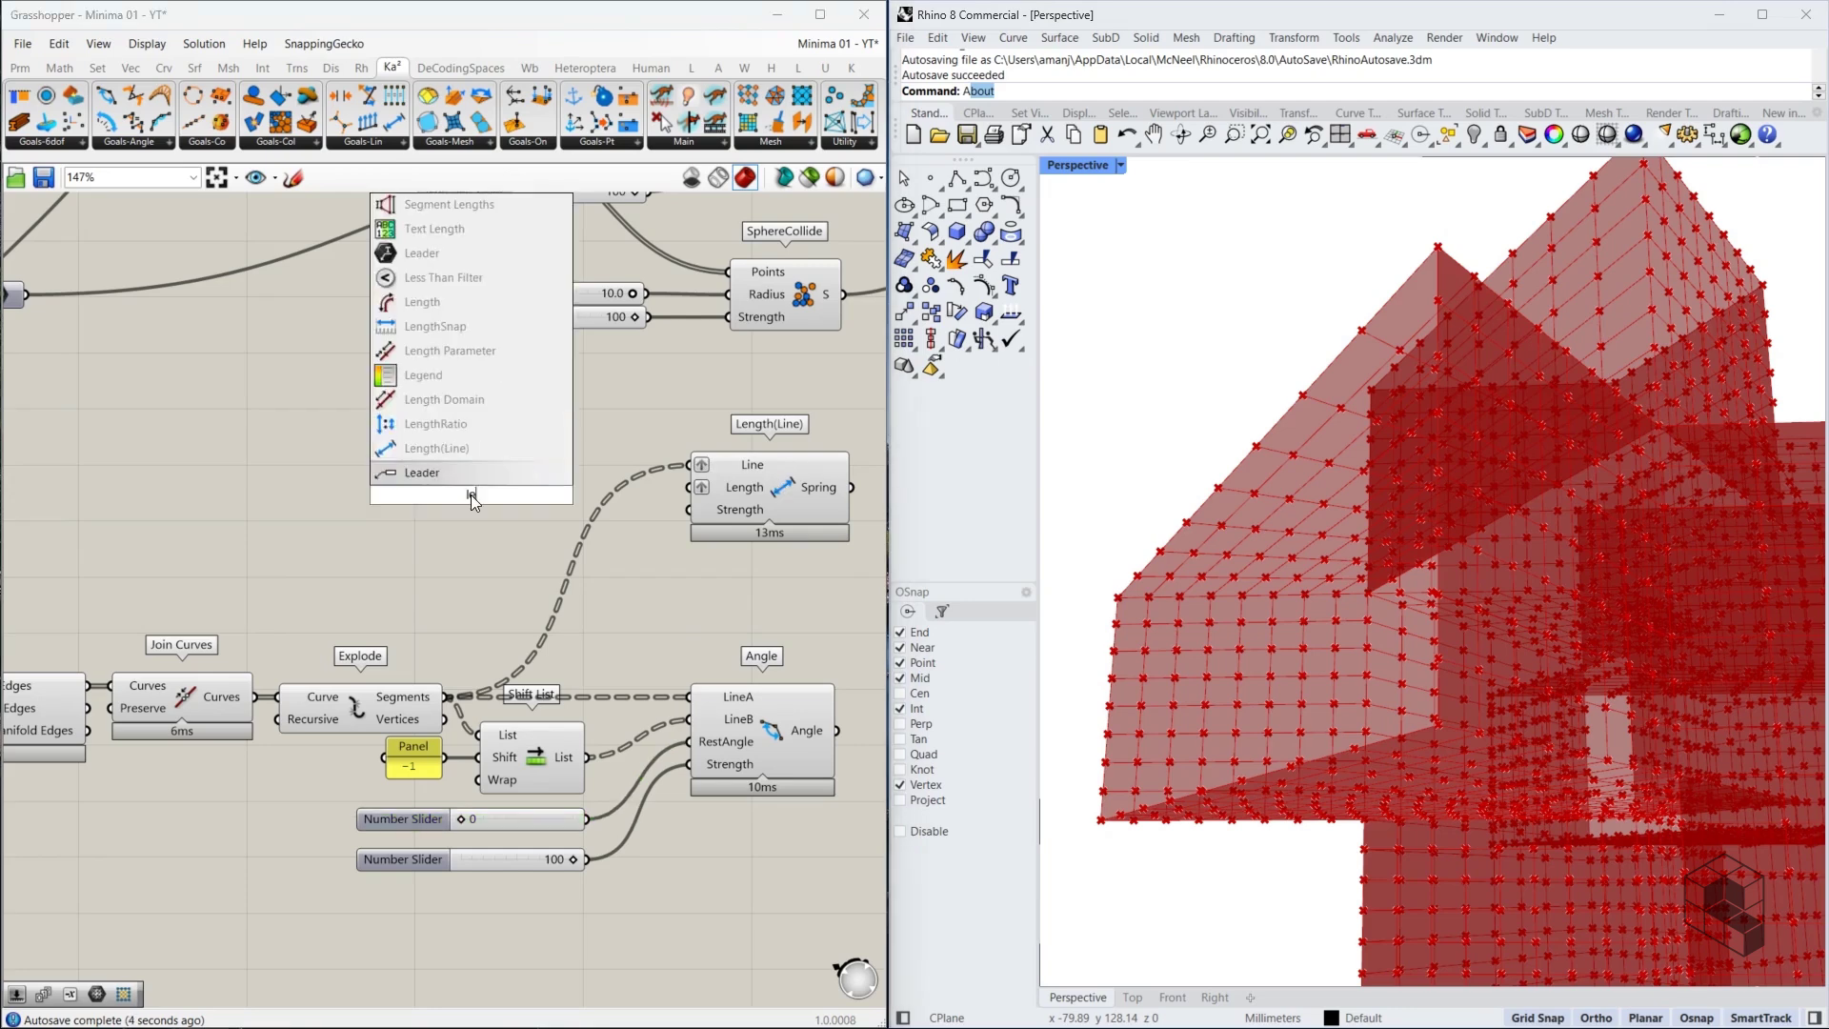
click(469, 465)
drag(444, 696, 700, 488)
drag(539, 518, 568, 488)
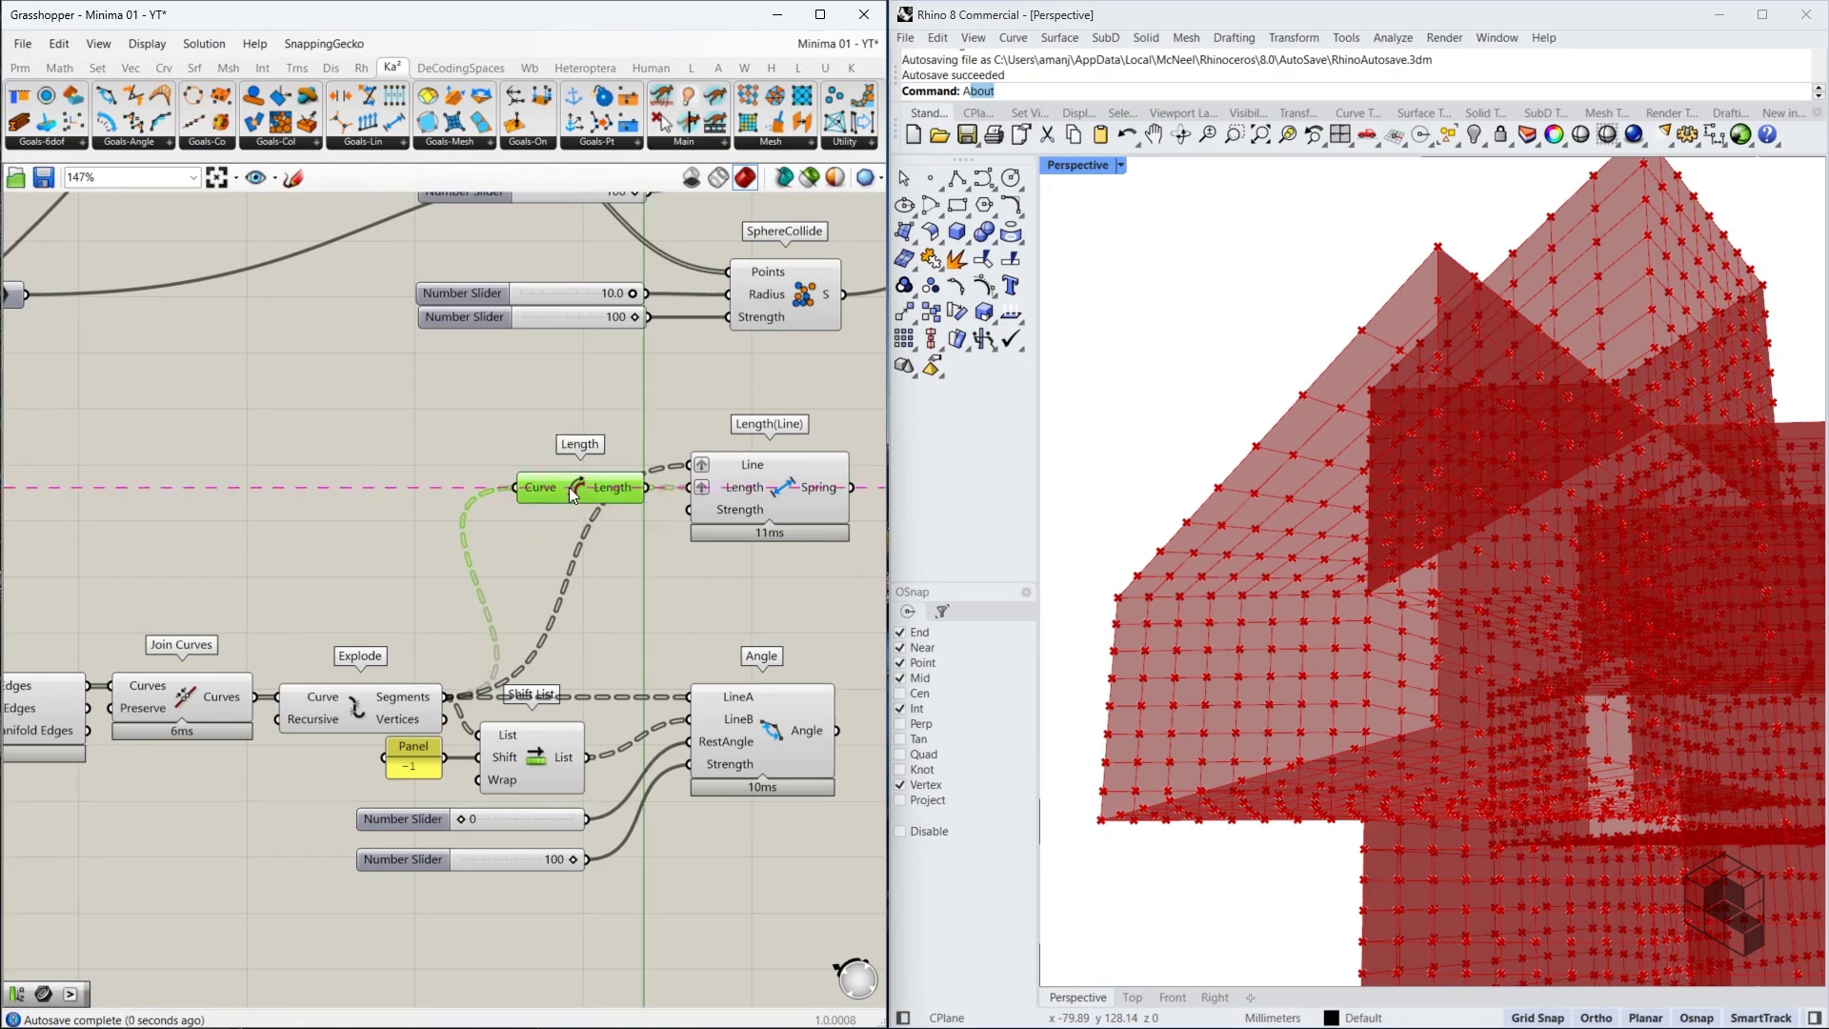
Feed Length(Line)'s Strength from a new number slider set to 100, placed below the Length component
double_click(635, 568)
text(100)
key(Return)
drag(708, 570, 629, 563)
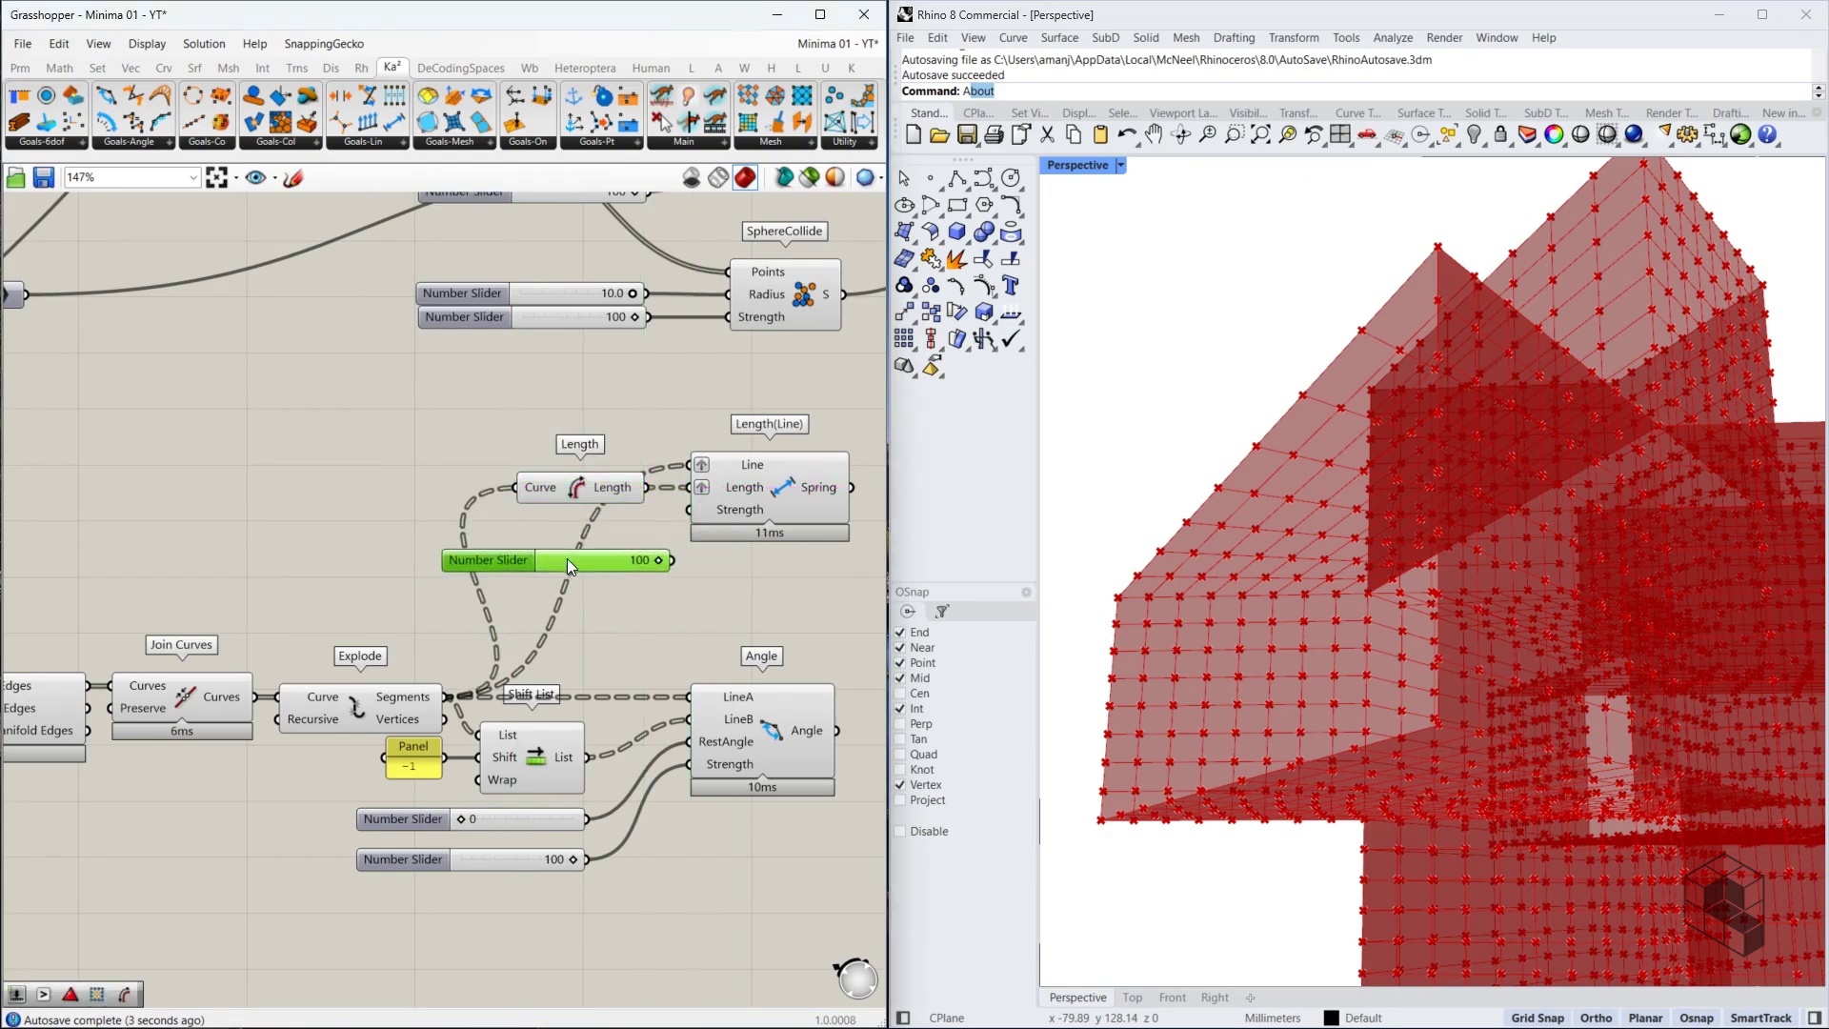
Wire Length(Line)'s Spring output and Angle's output into Entwine's {0;5} and {0;6} inputs
right_drag(820, 472, 455, 493)
scroll(459, 497, down, 5)
right_drag(505, 409, 442, 518)
scroll(403, 624, up, 4)
drag(412, 604, 400, 810)
right_drag(674, 455, 396, 702)
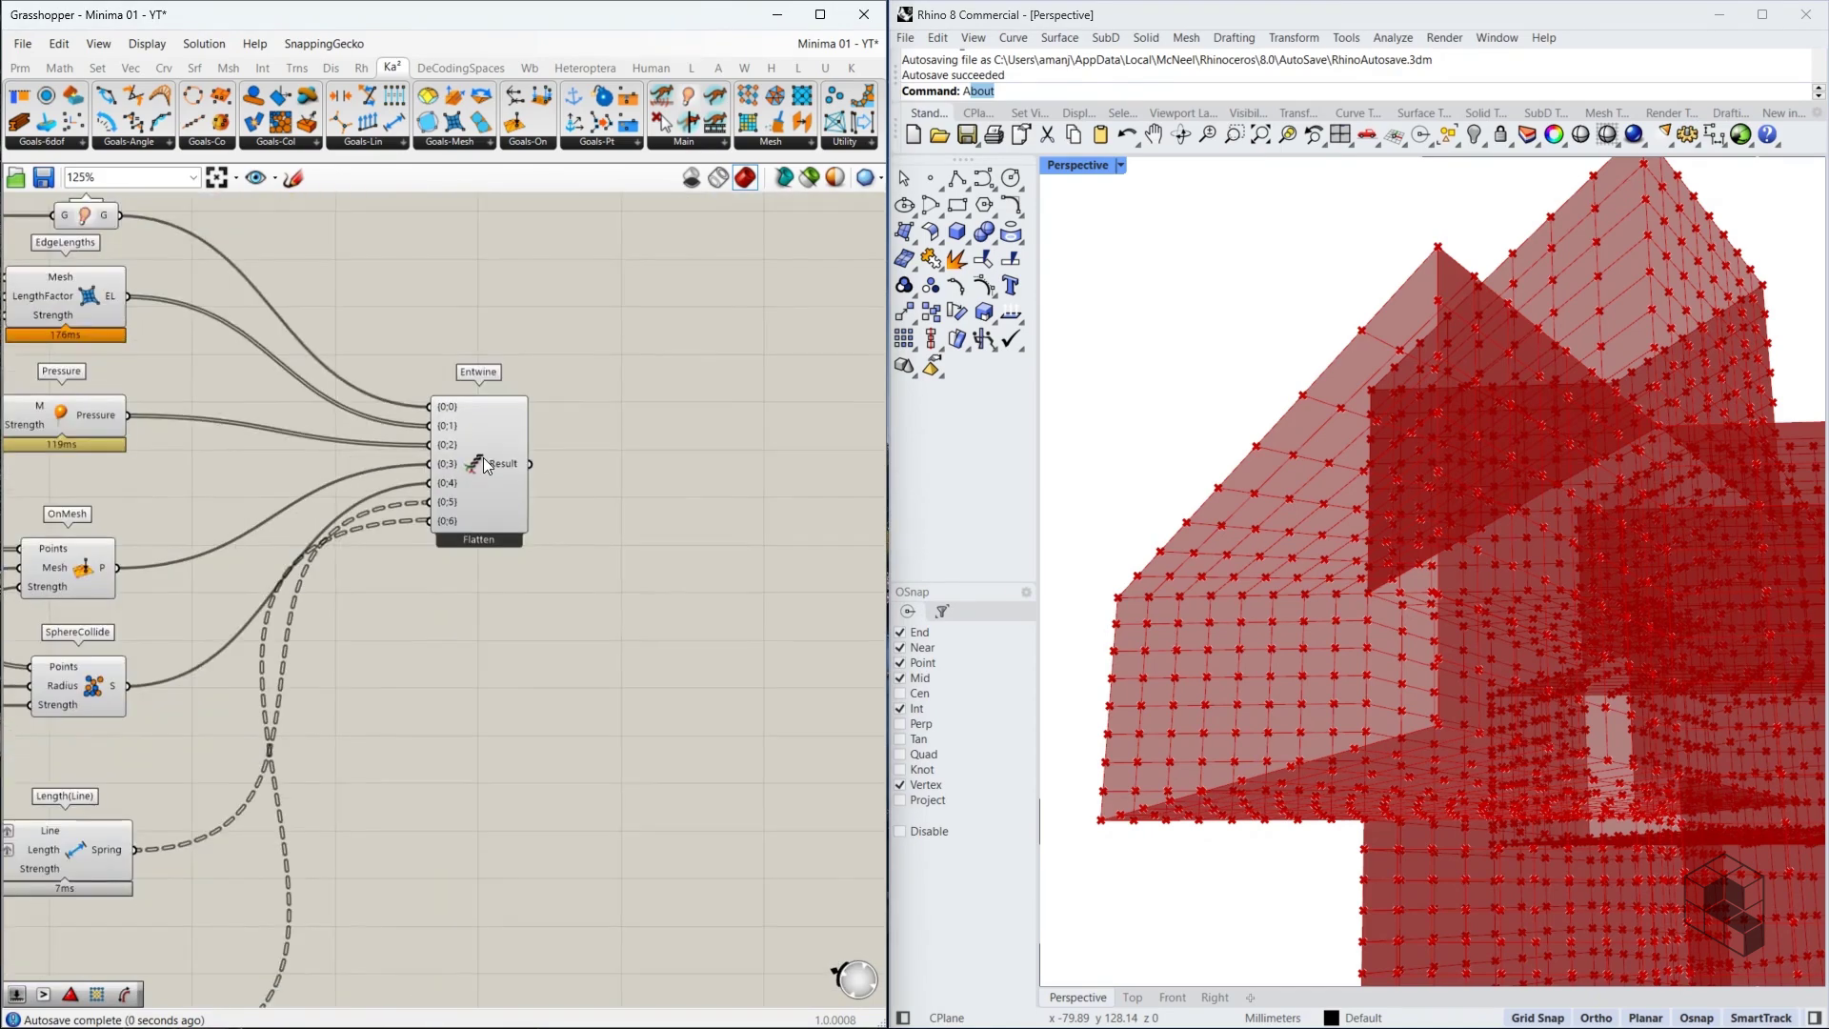
click(493, 446)
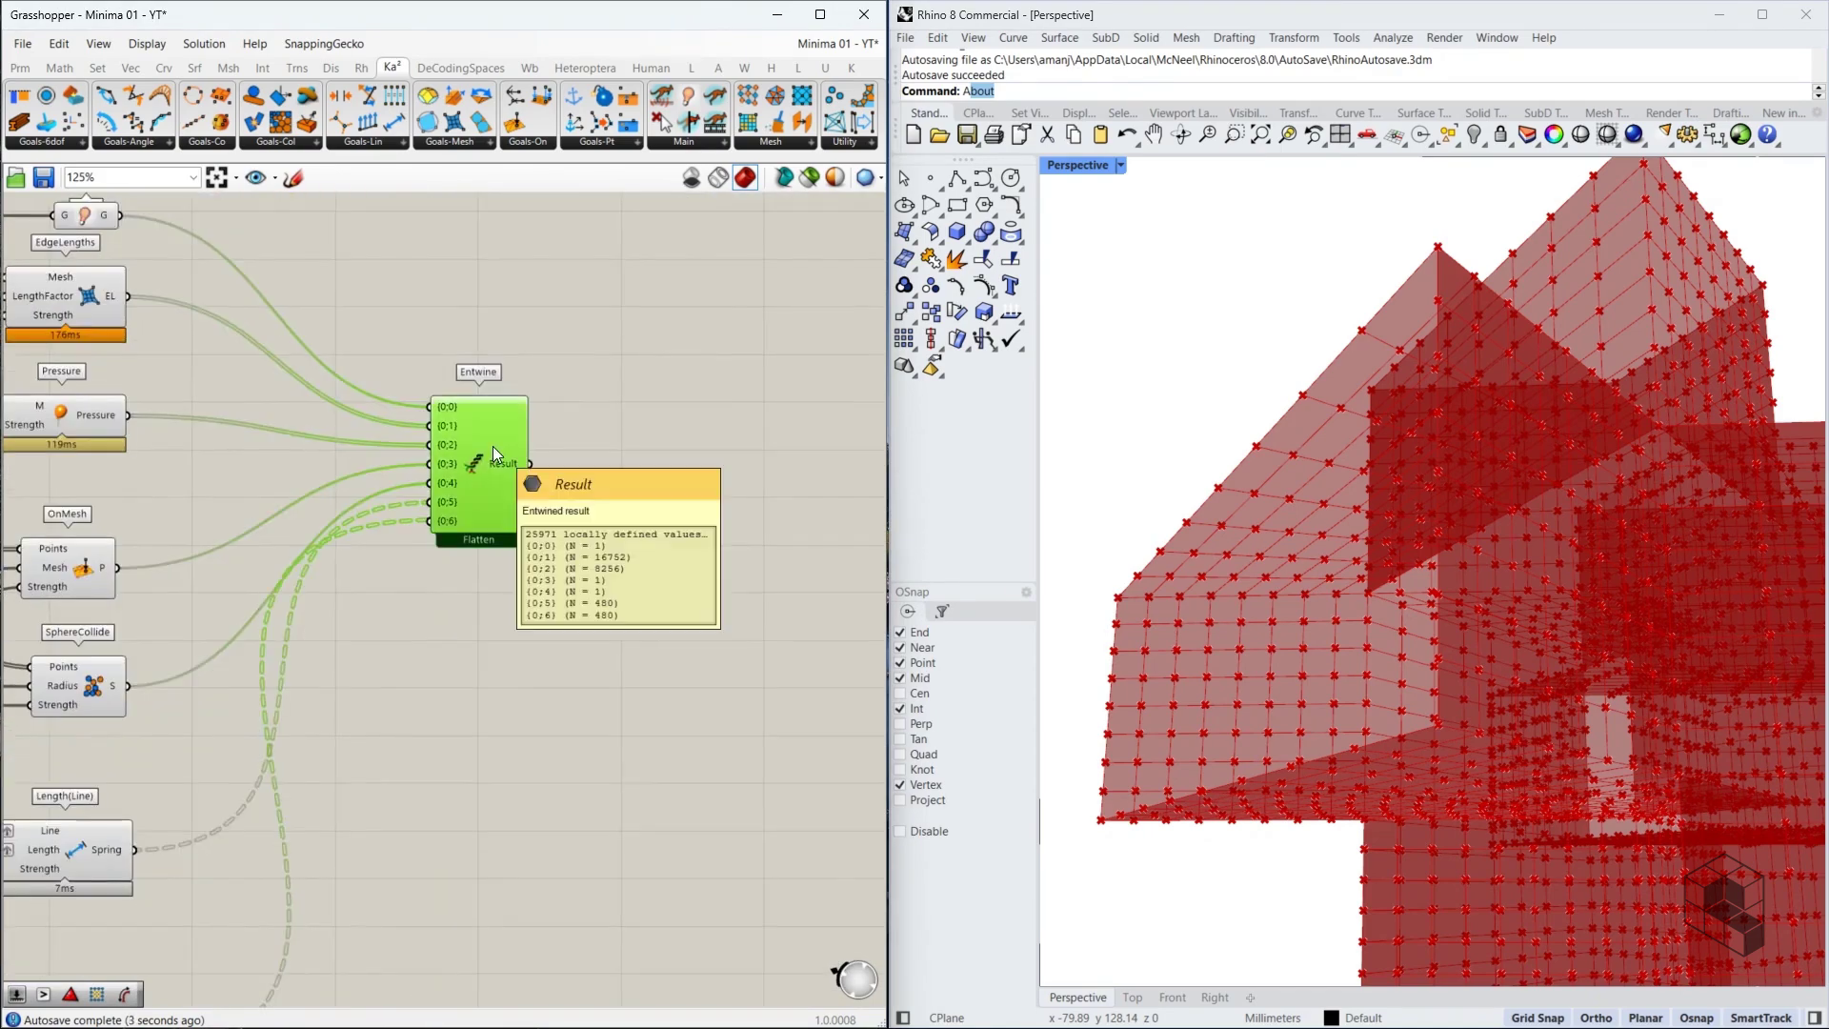
Place a Kangaroo Solver beside Entwine, wire Entwine's Result into GoalObjects and abort the running solution
scroll(488, 442, down, 2)
right_drag(488, 442, 354, 521)
click(690, 141)
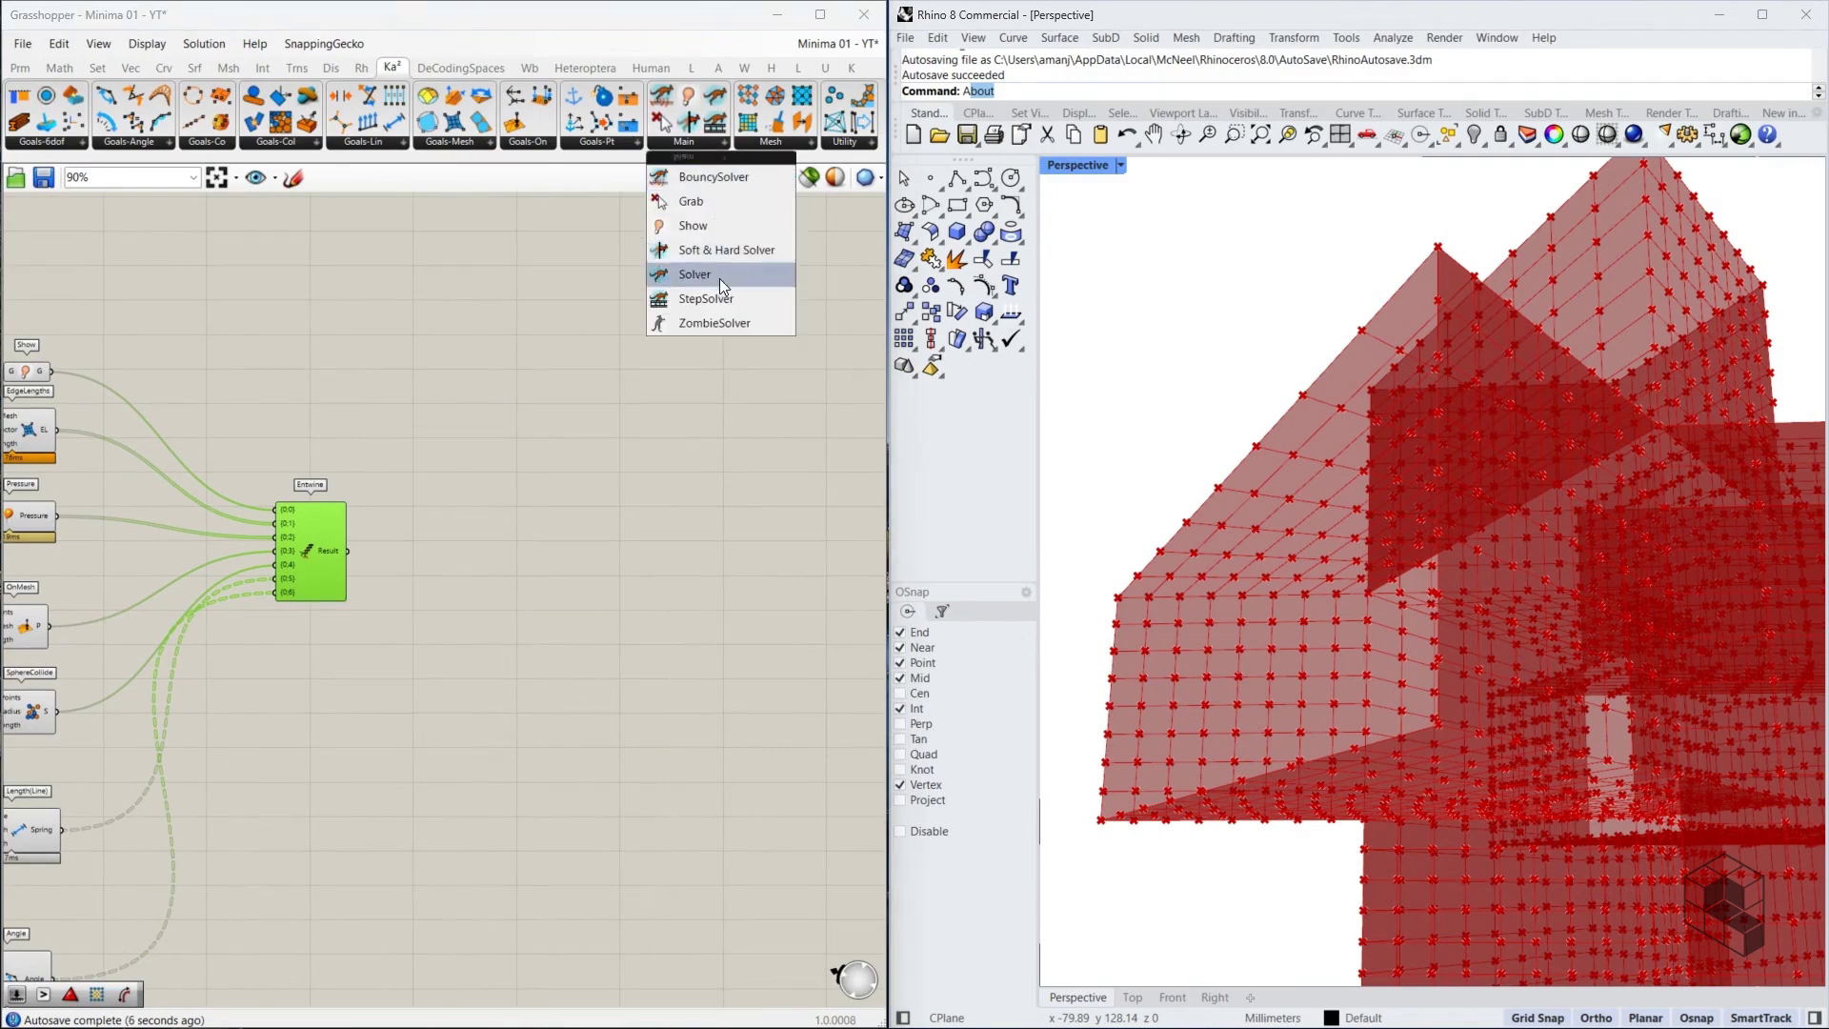
click(733, 322)
click(488, 572)
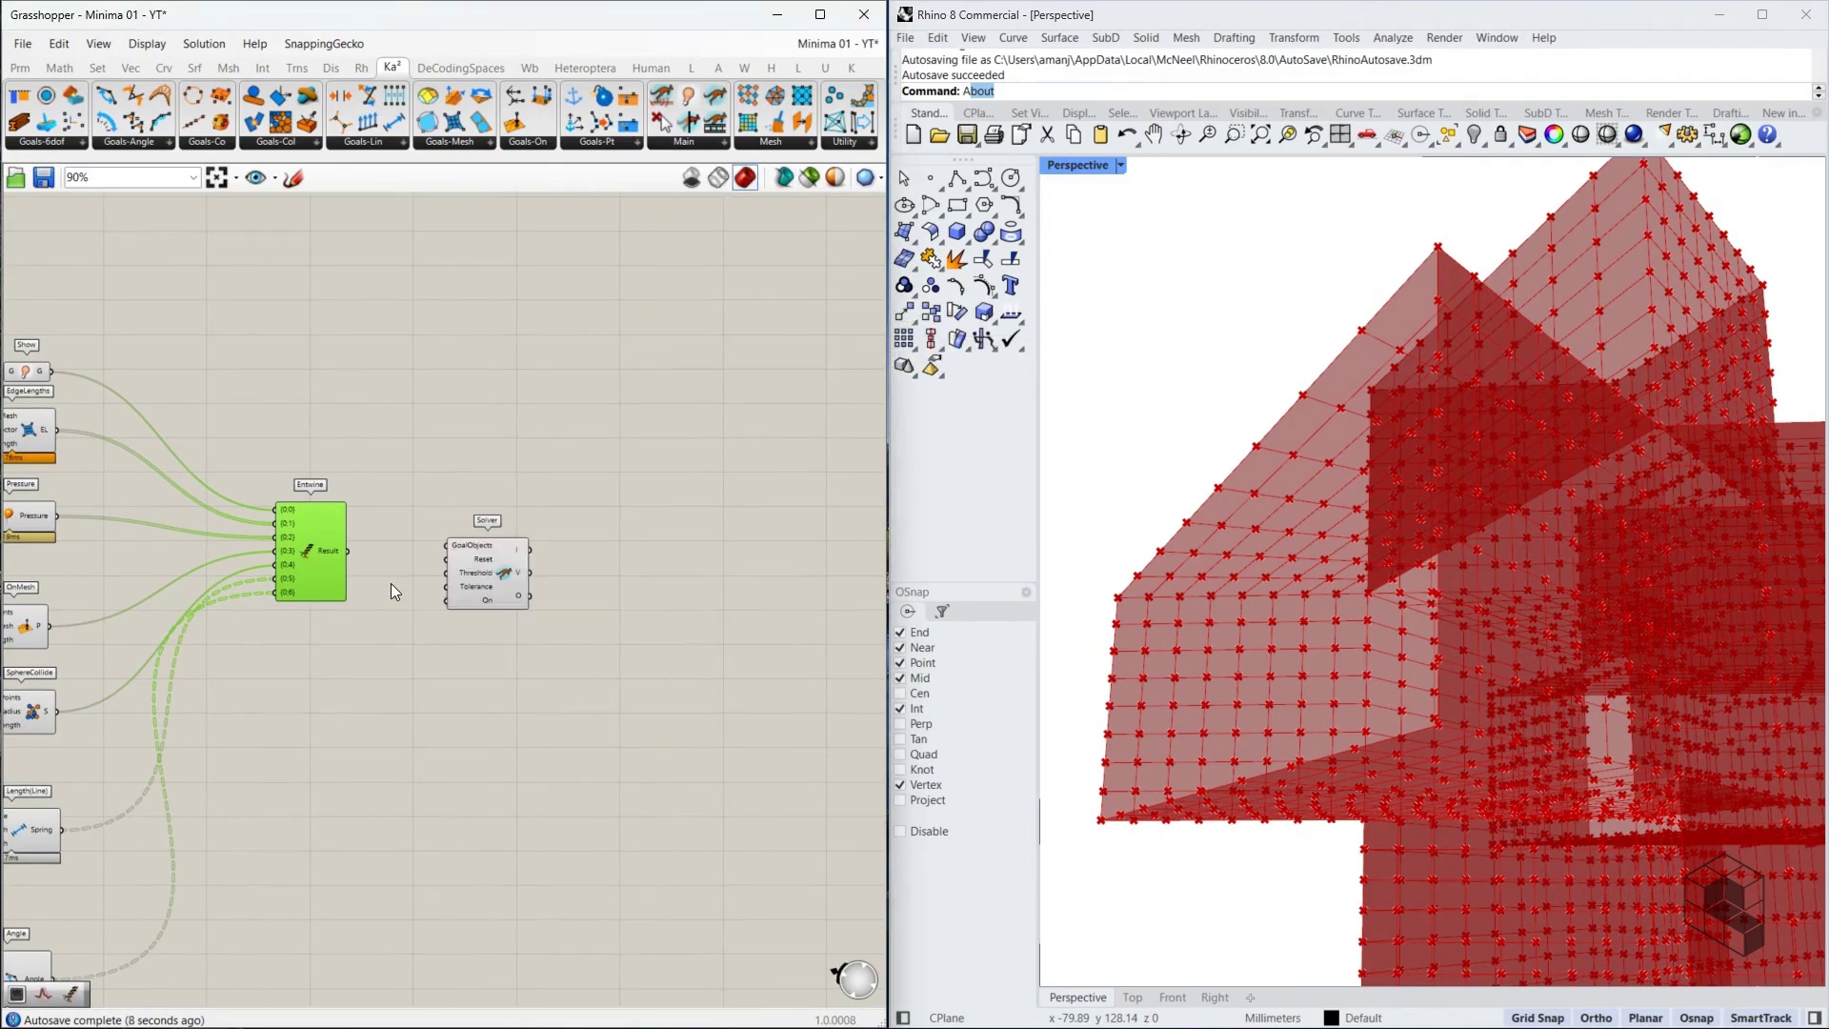
scroll(390, 575, up, 3)
drag(306, 527, 495, 516)
drag(590, 559, 661, 569)
key(Escape)
scroll(1265, 516, down, 5)
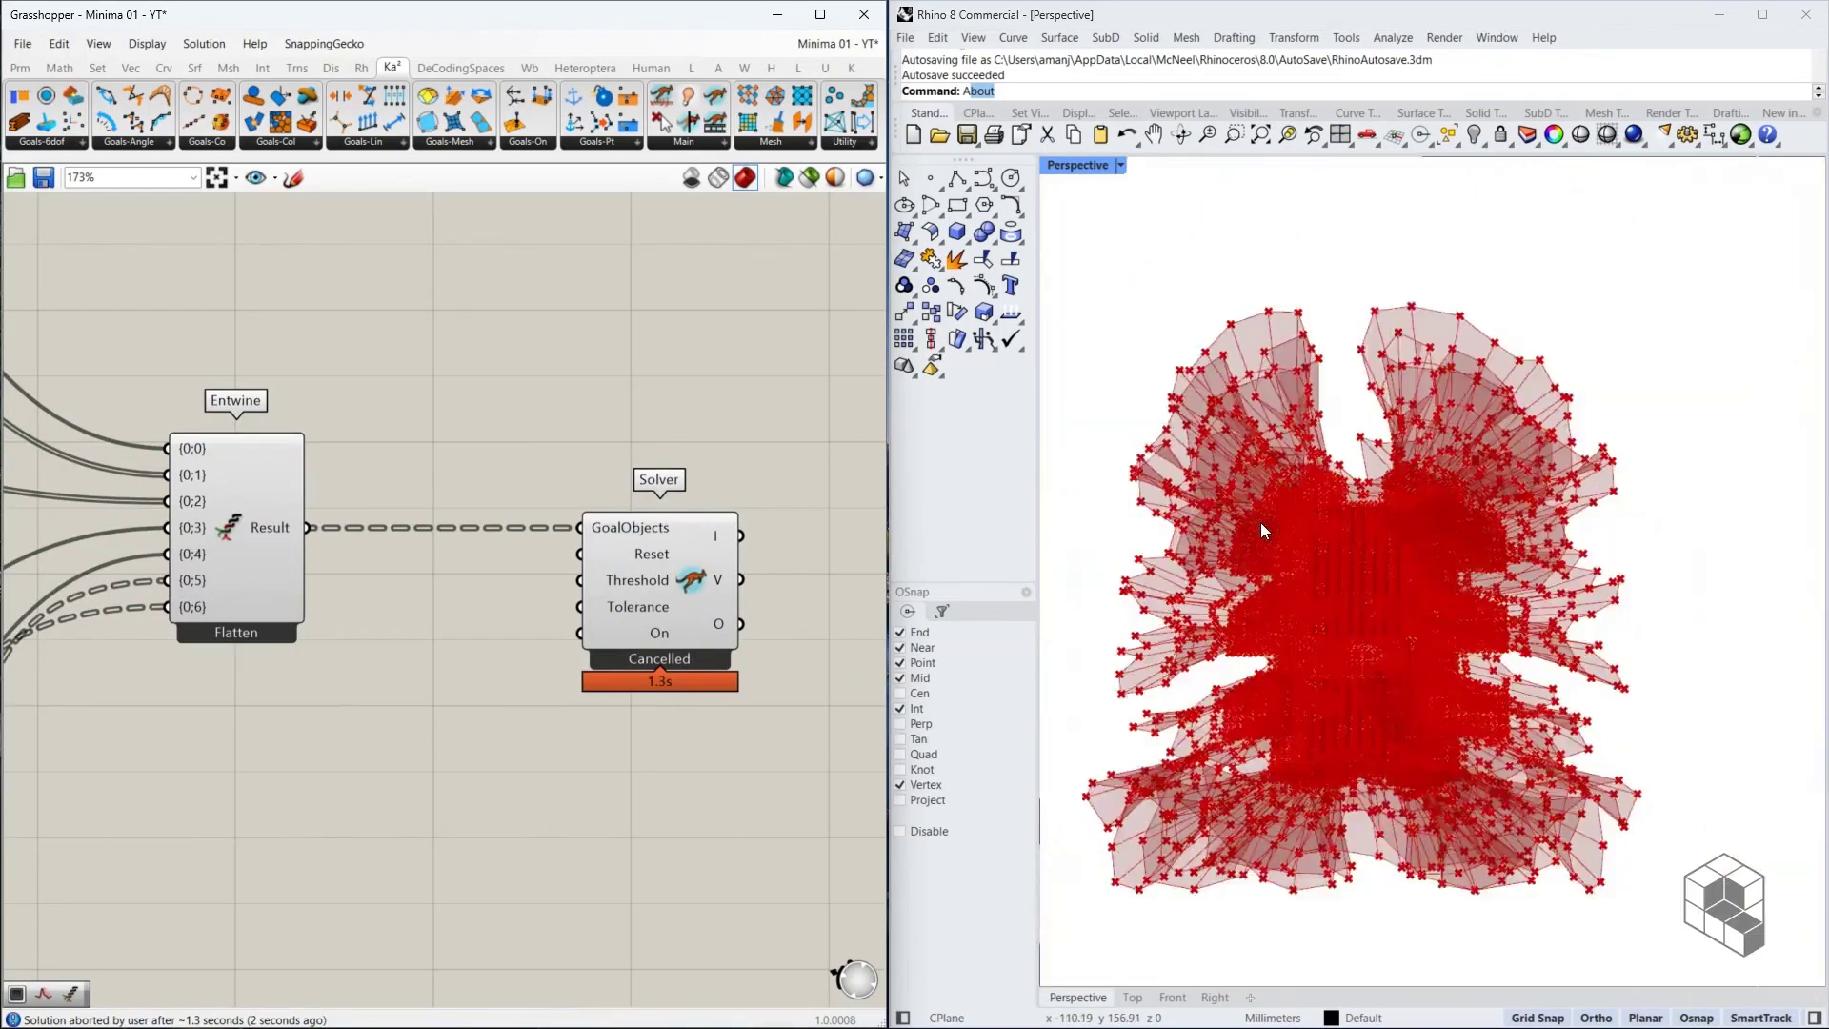
Turn off the preview of the goal components that feed Entwine
scroll(571, 553, down, 10)
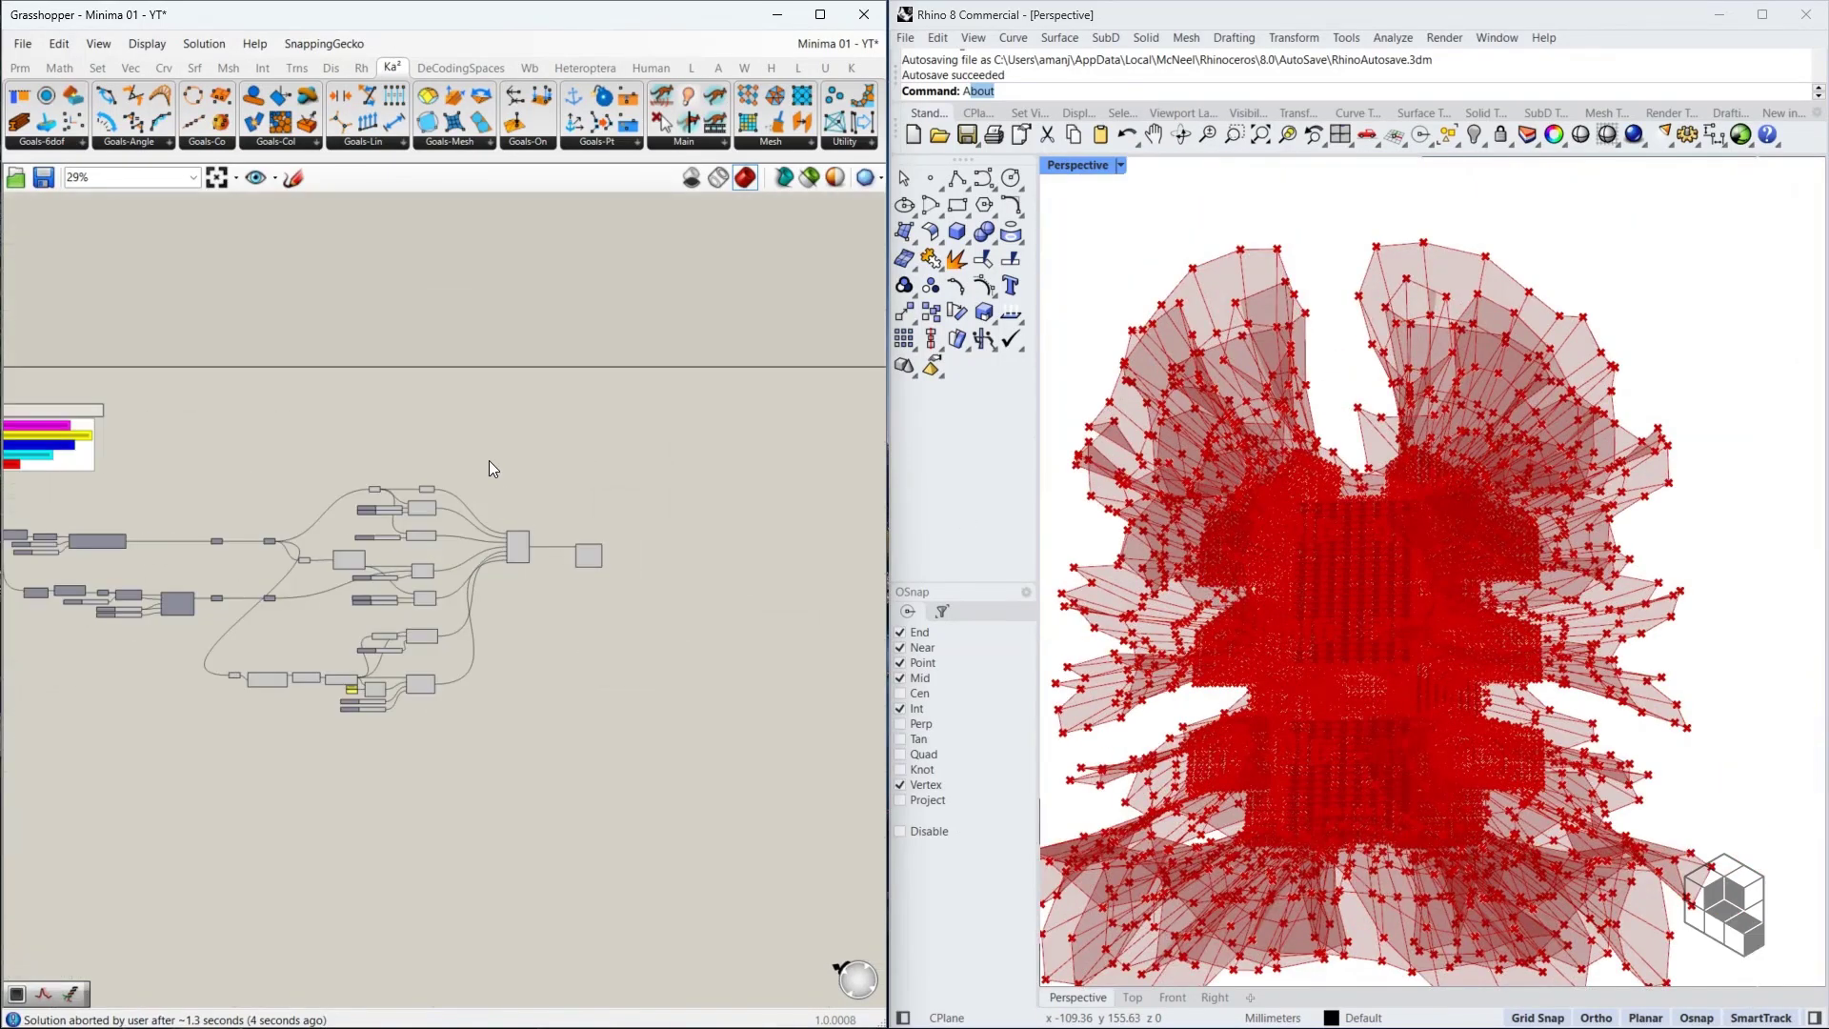
drag(488, 444, 180, 732)
middle_click(530, 716)
click(590, 665)
scroll(538, 526, up, 7)
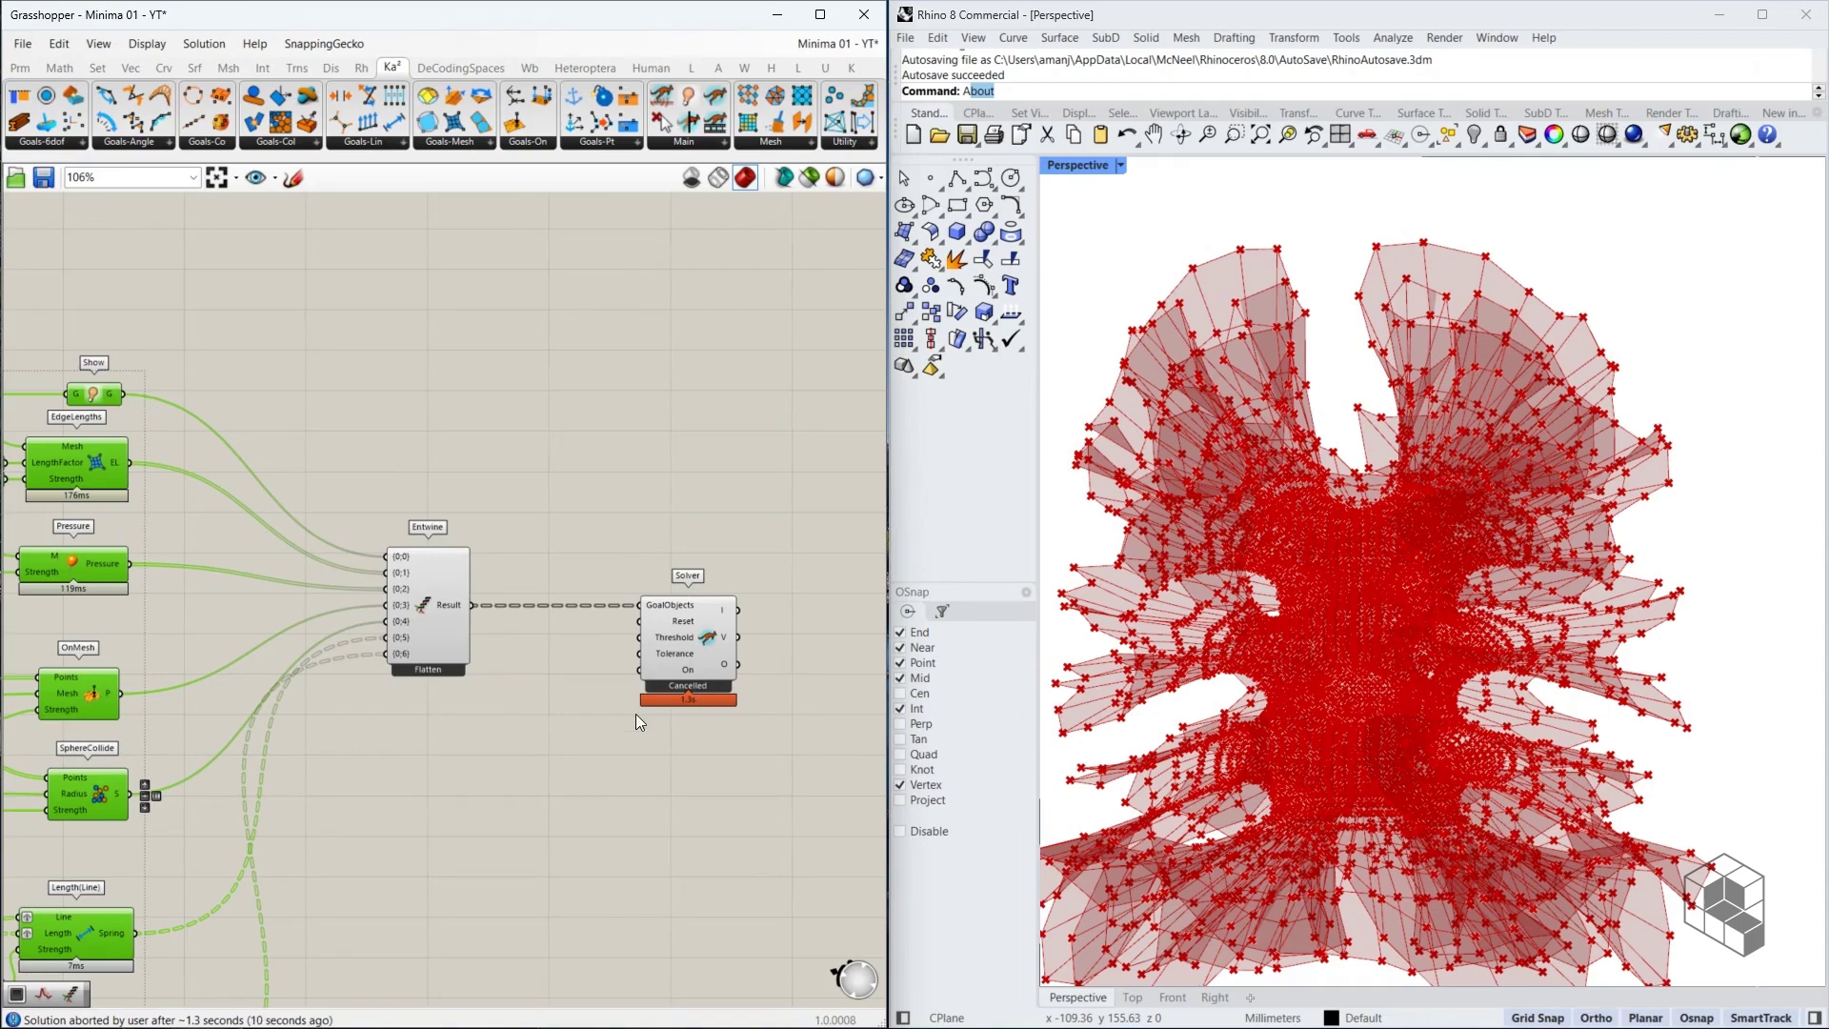
Add a Boolean Toggle set to False, wire it into the Solver's On input and align it with that input
scroll(633, 667, up, 4)
double_click(509, 668)
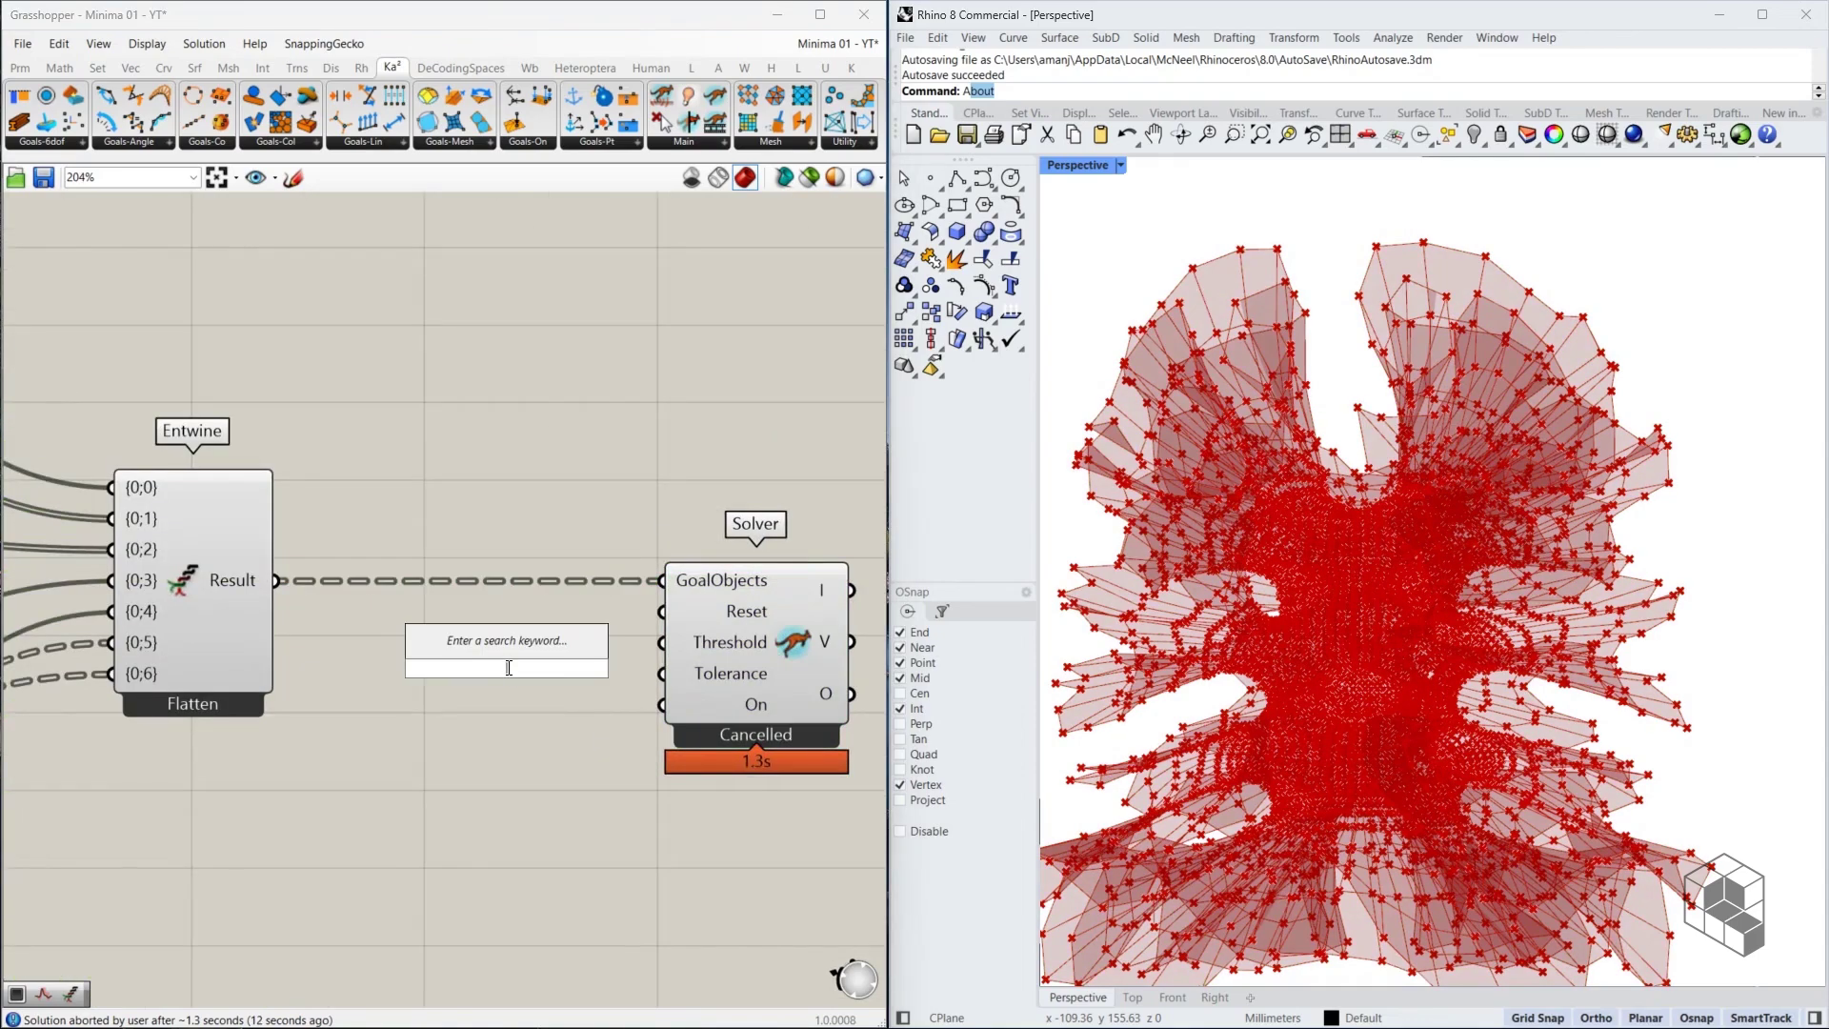
text(boolean togg)
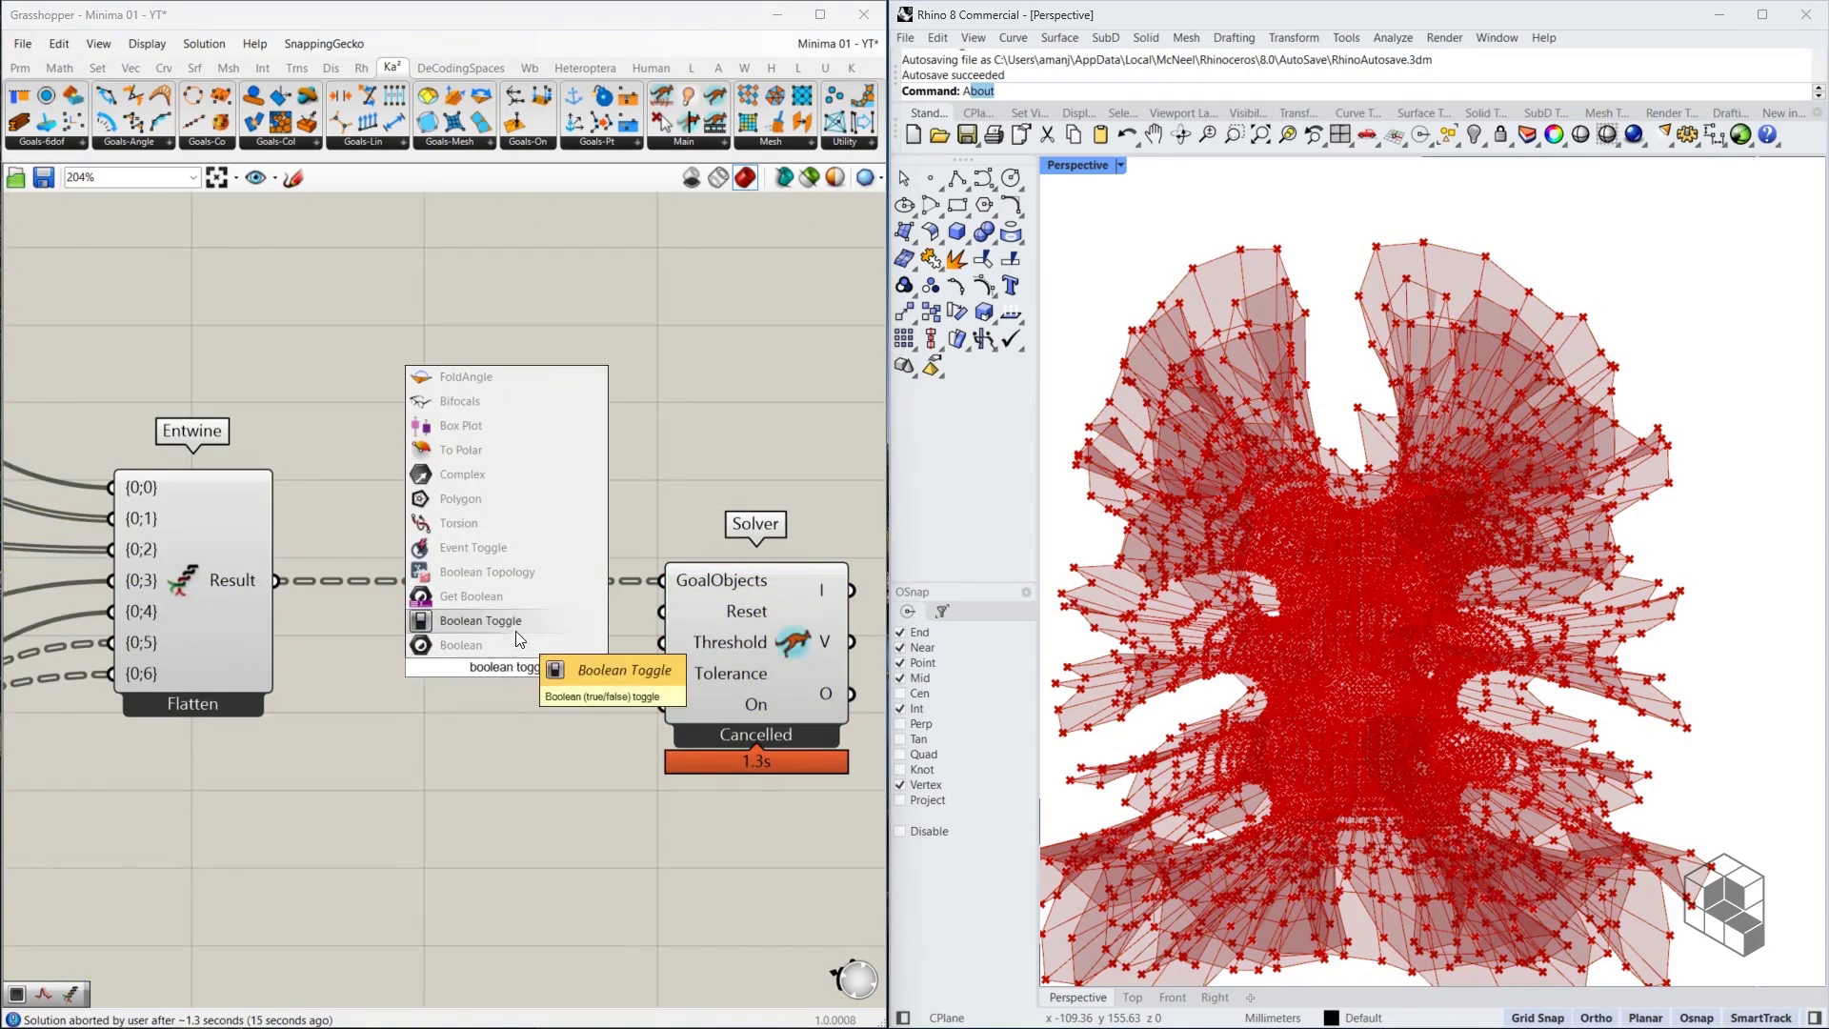
click(516, 621)
drag(627, 668, 662, 704)
drag(528, 678, 528, 716)
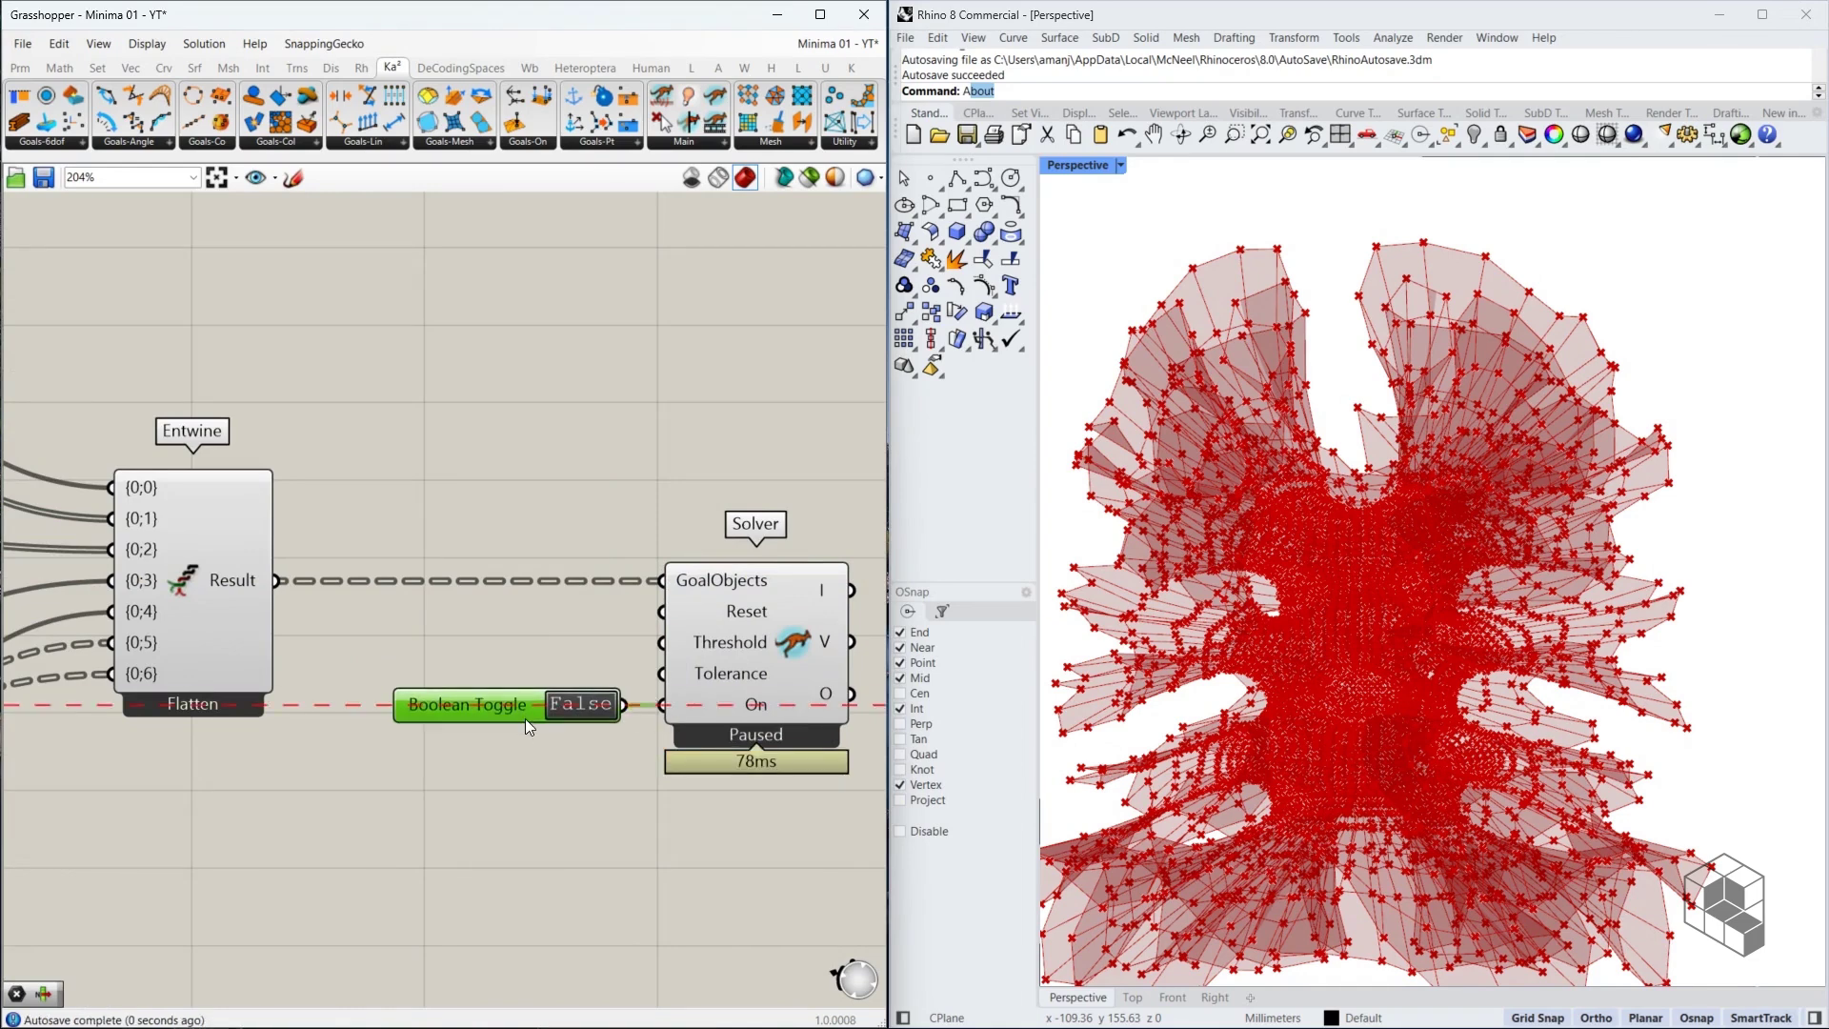
scroll(384, 490, down, 4)
click(295, 522)
alt+drag(295, 522, 752, 528)
key(Delete)
Add an Explode Tree component after the Solver and wire the Solver's O output into its Data input
scroll(715, 543, up, 3)
double_click(675, 548)
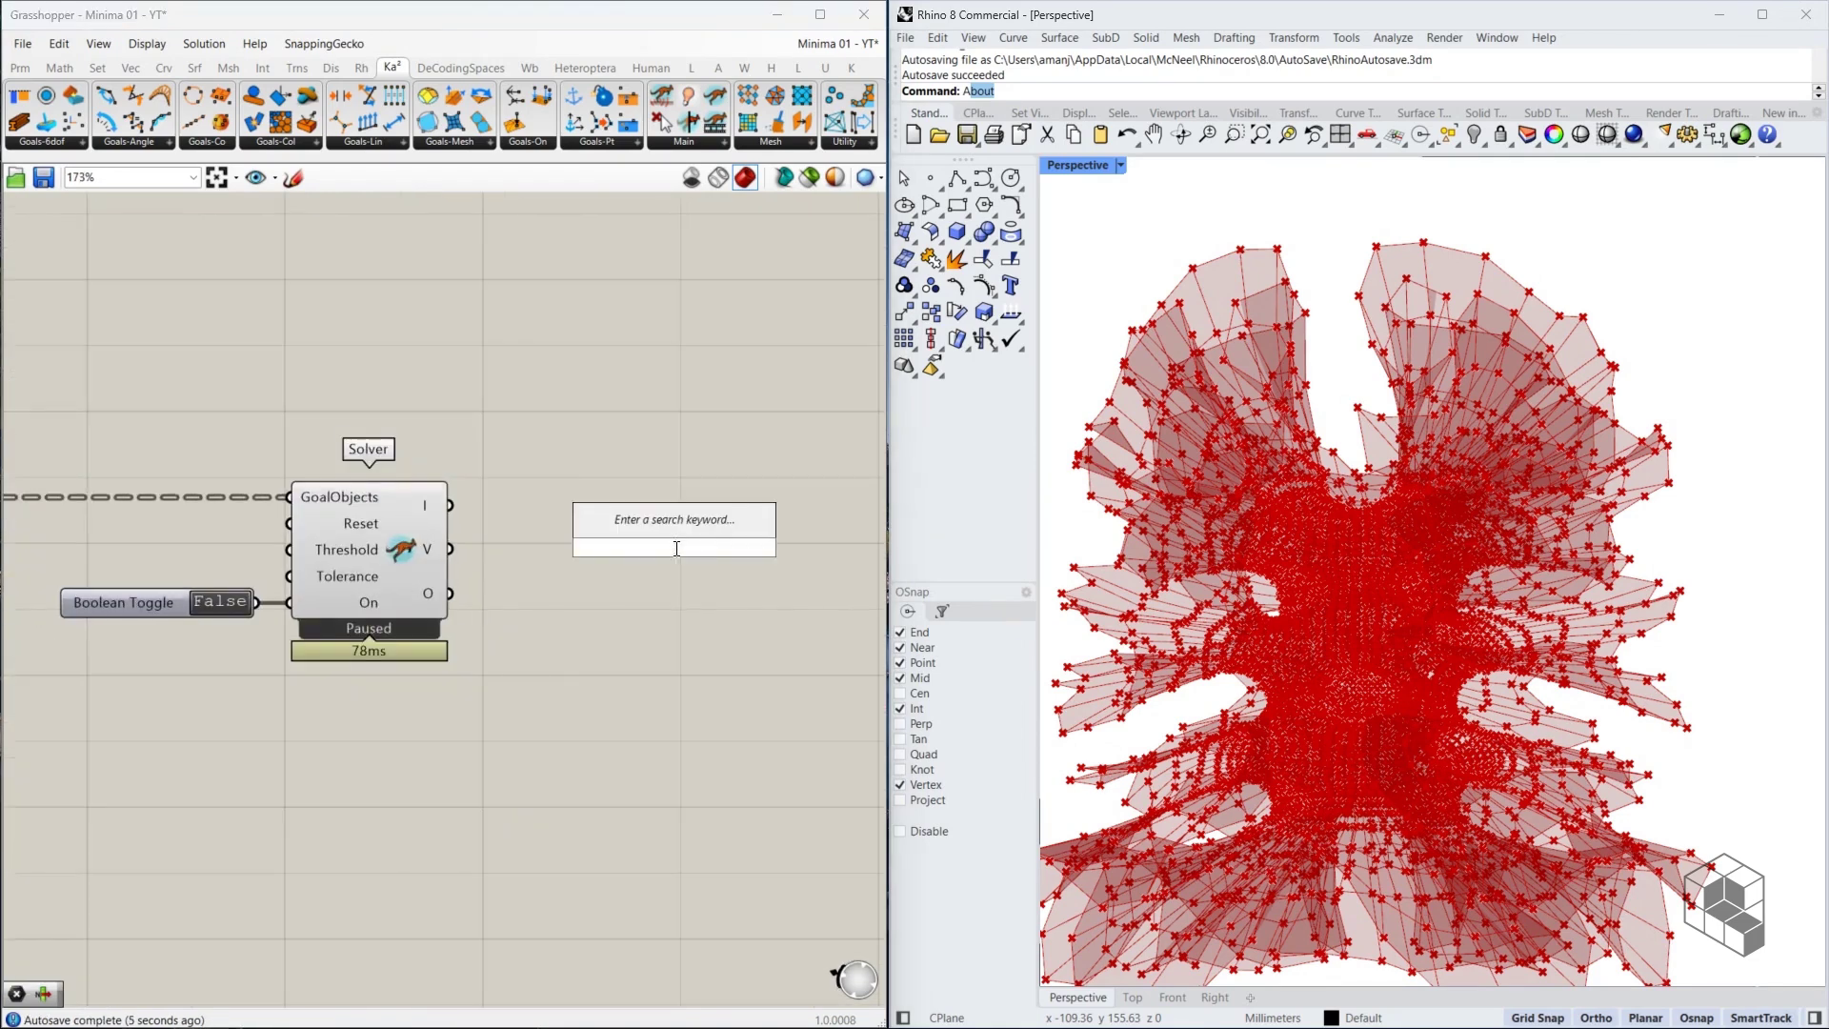
text(eplode t)
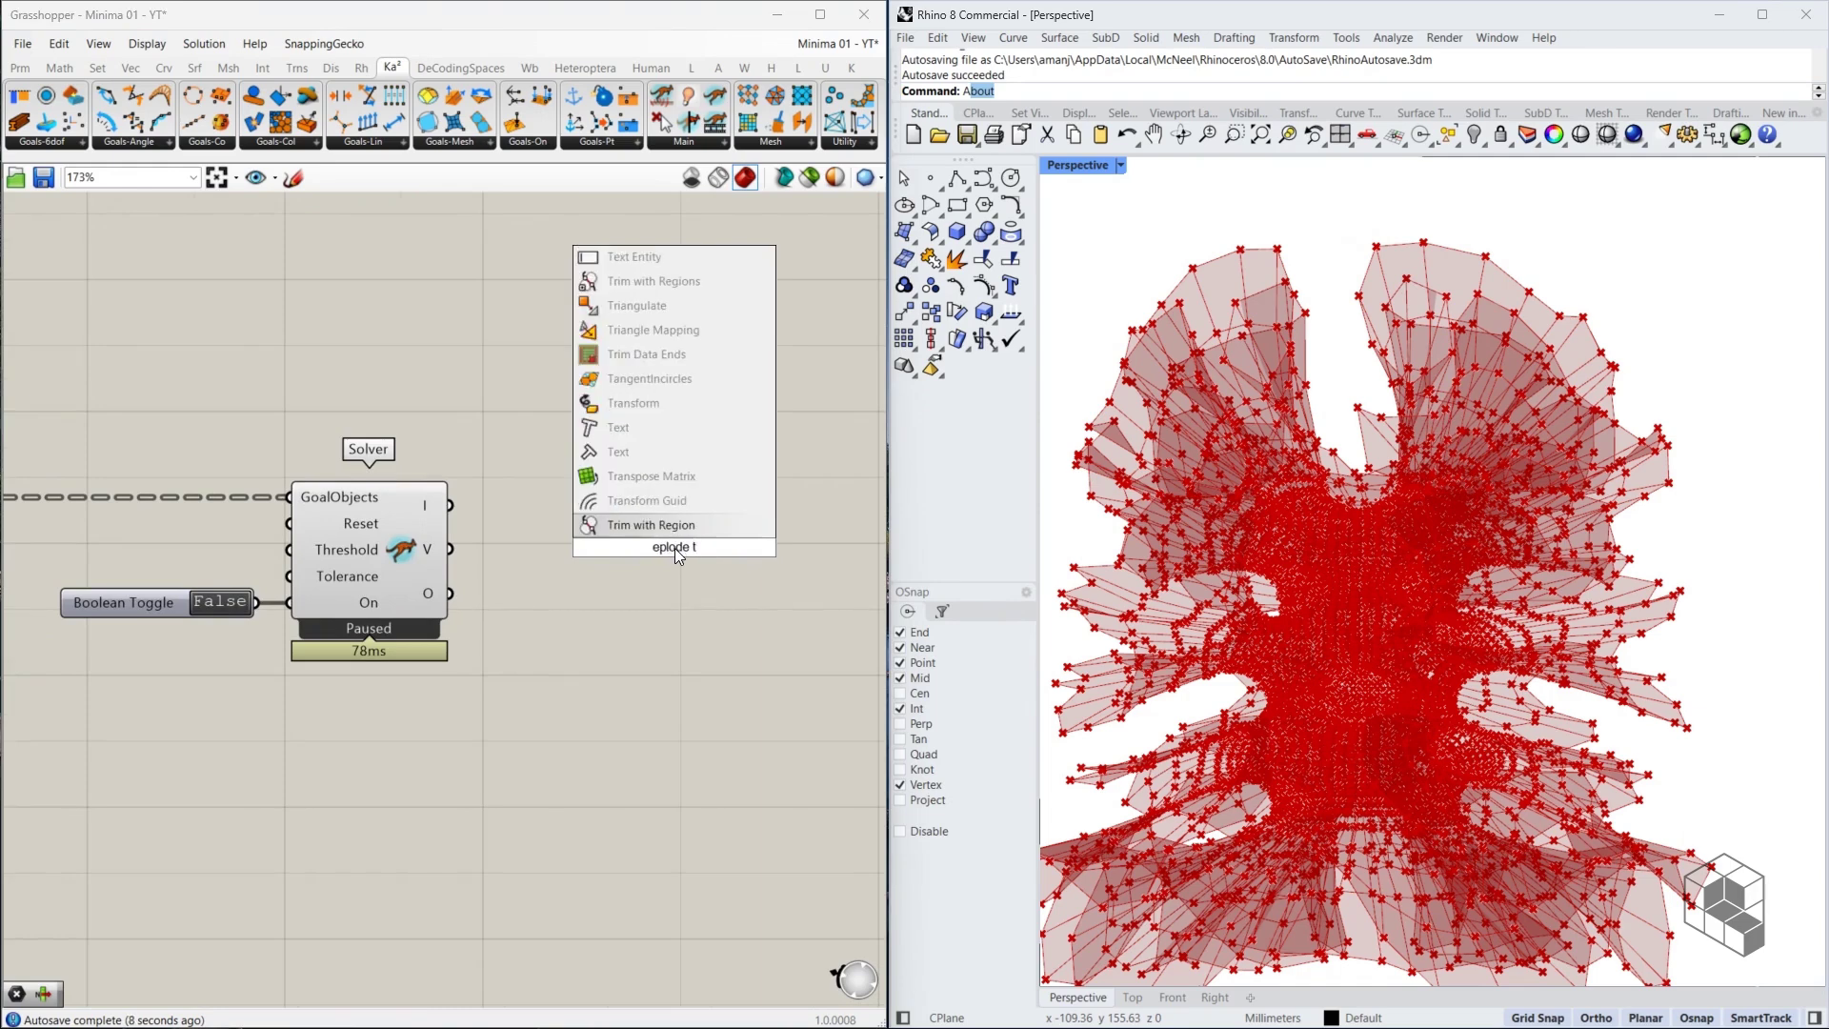
key(Home)
key(Right)
text(x)
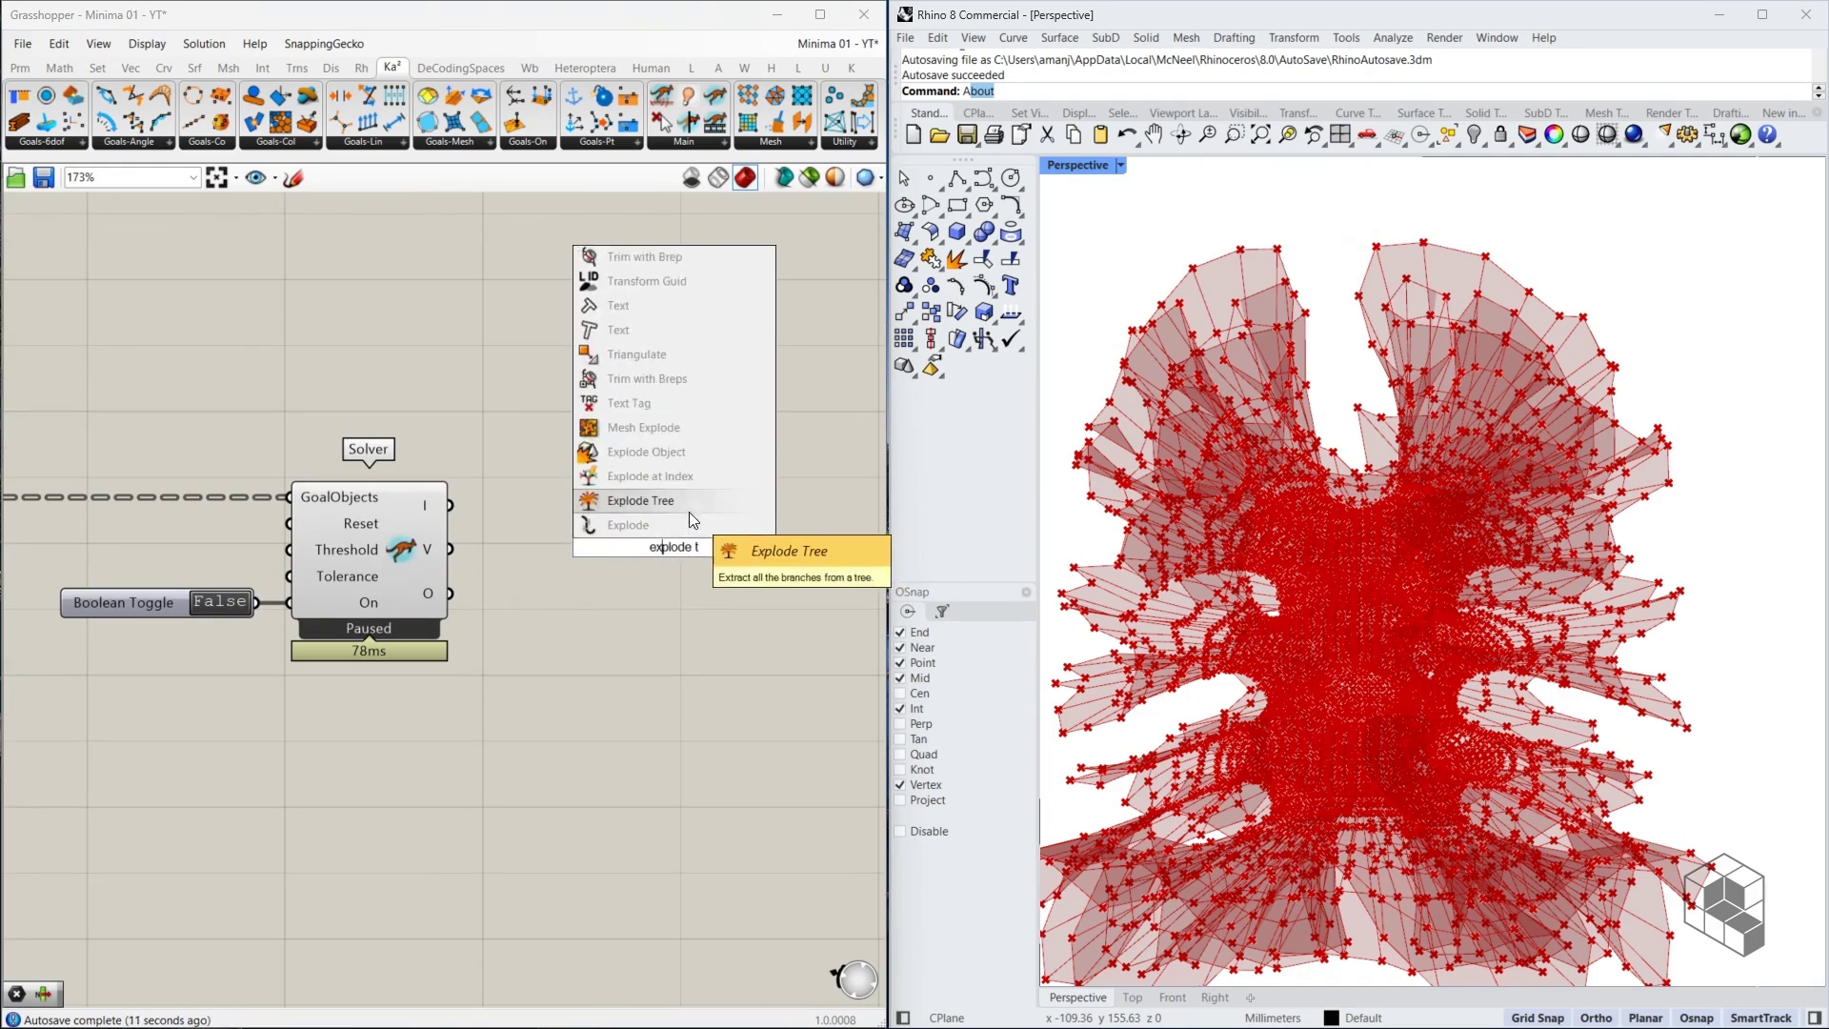
click(688, 505)
drag(576, 556, 595, 548)
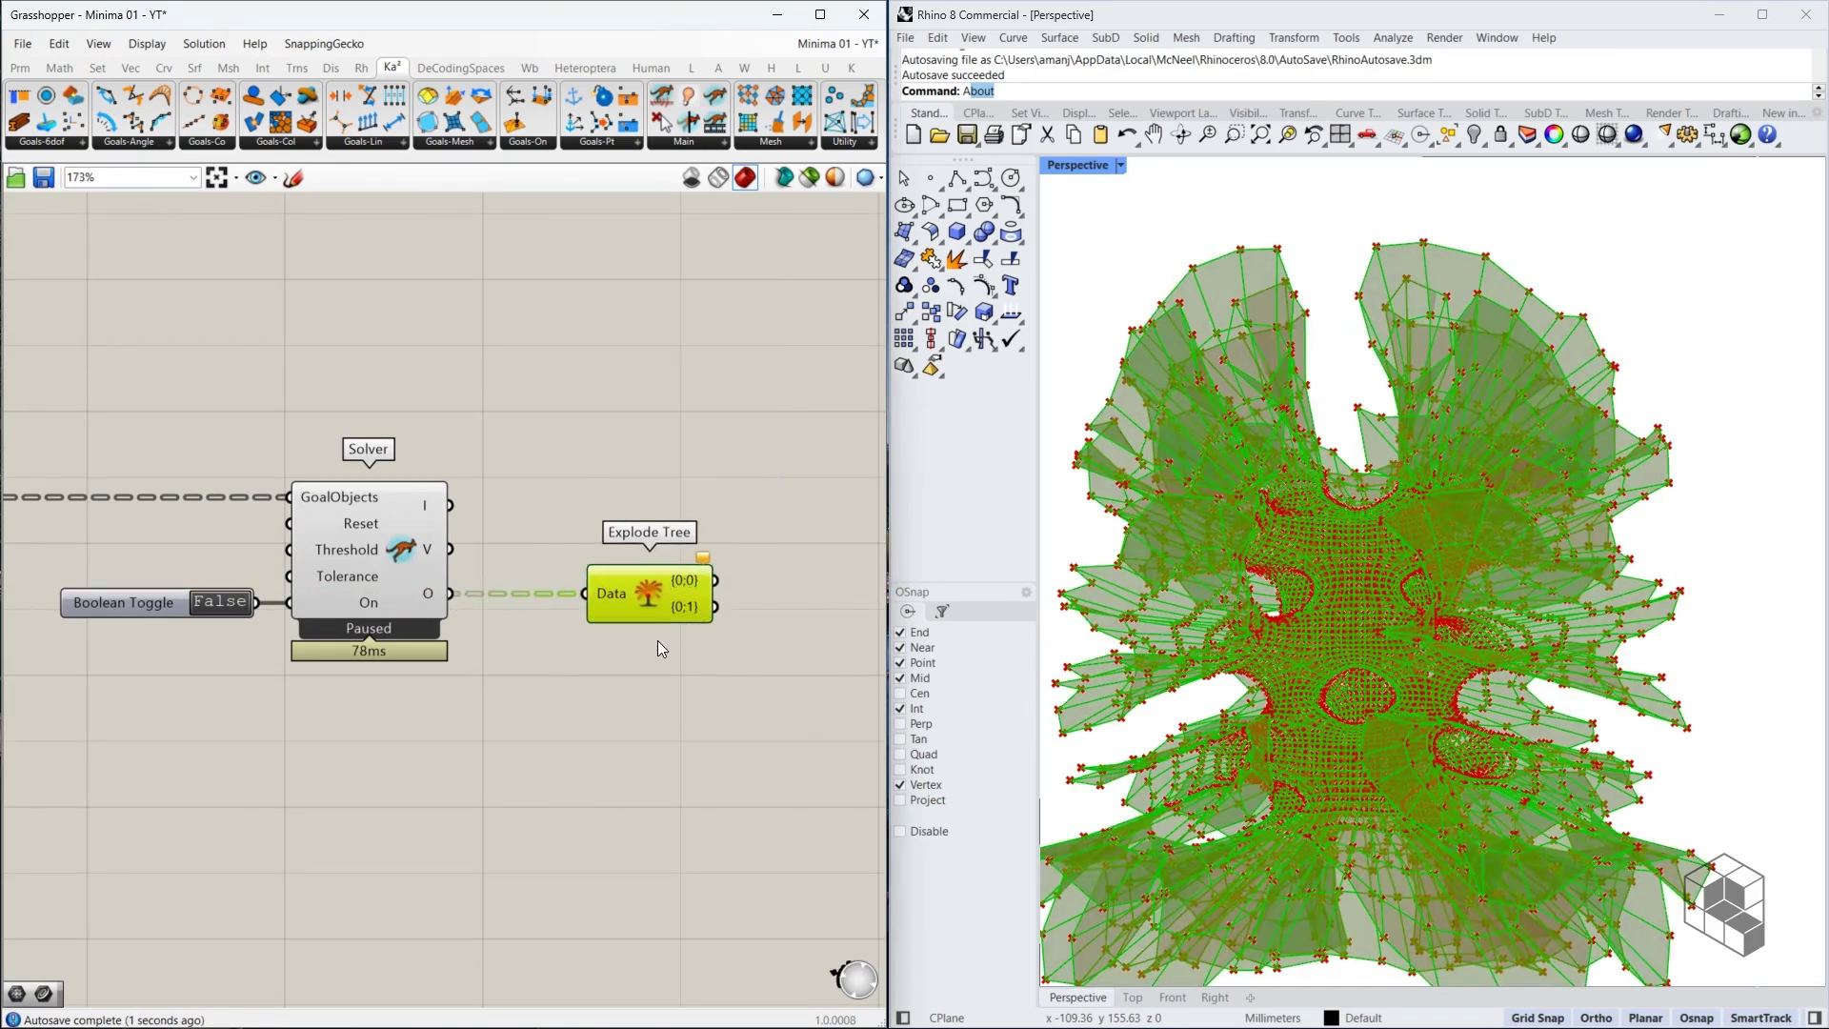
Extend Explode Tree to seven branch outputs, from {0;0} to {0;6}, matching Entwine's inputs
scroll(657, 640, up, 4)
click(675, 574)
click(676, 574)
click(672, 654)
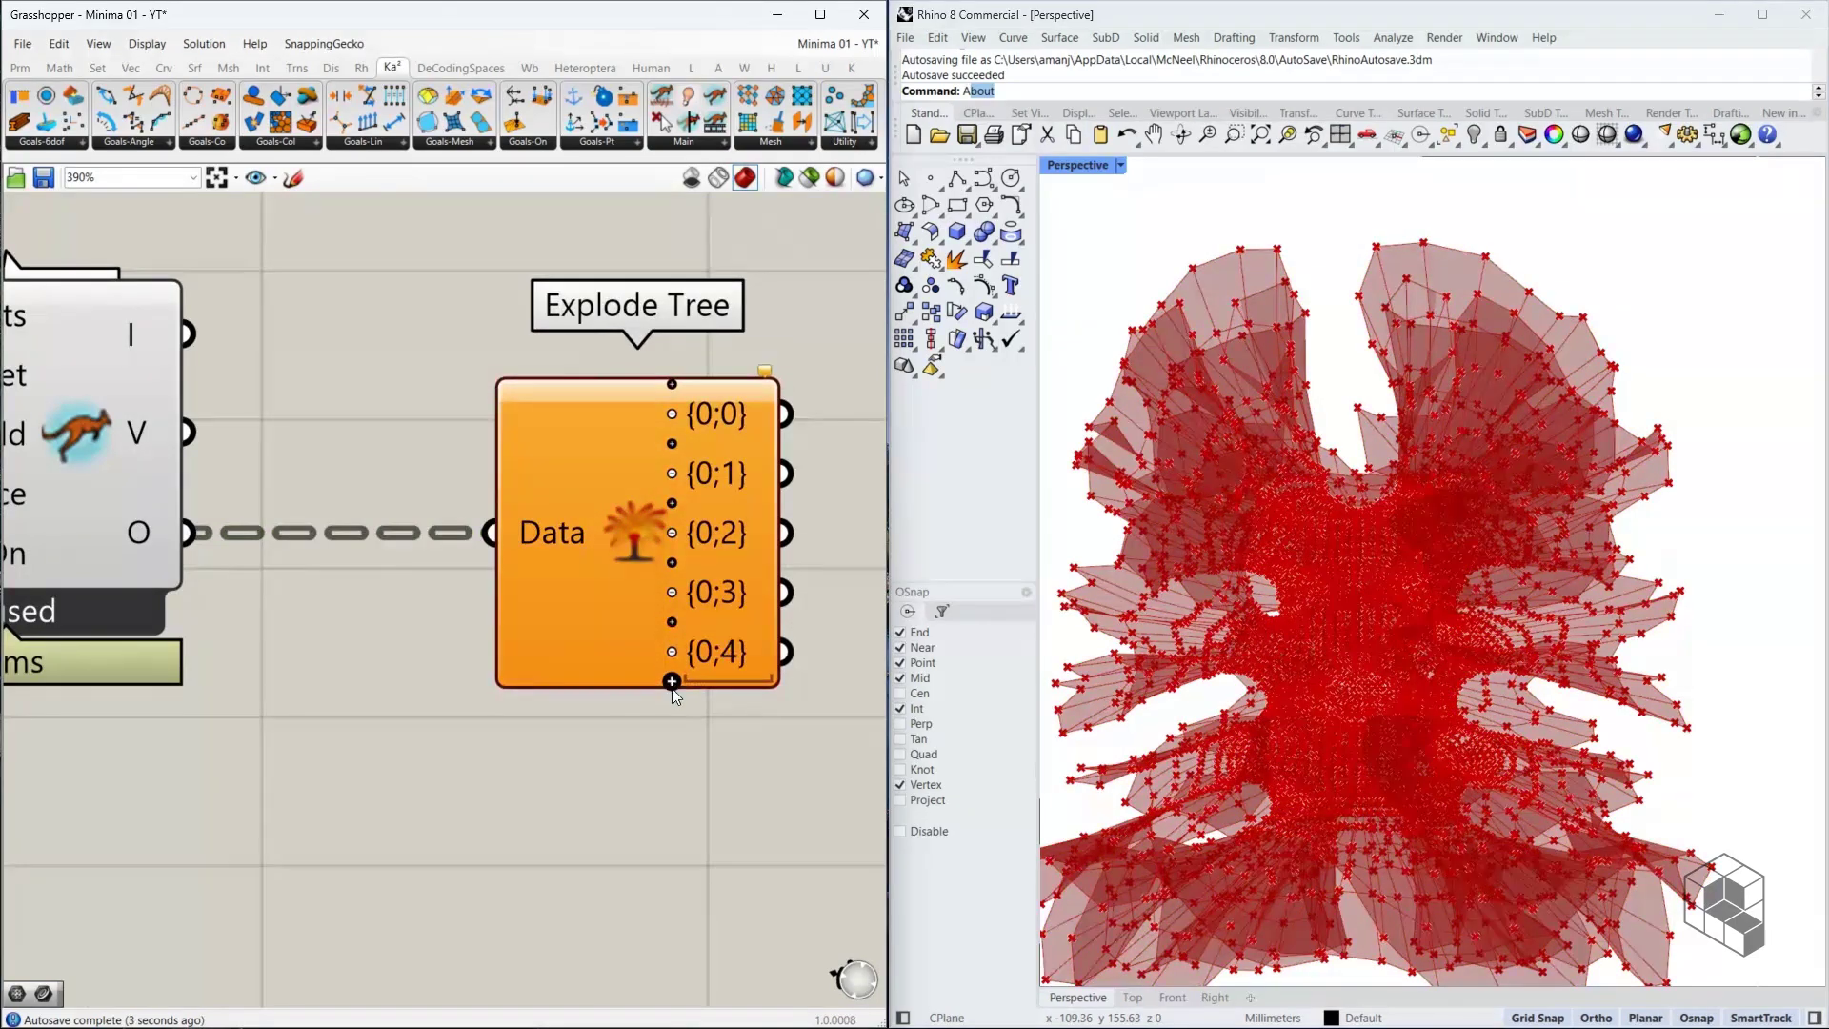
click(672, 682)
click(672, 711)
Add a Mesh parameter after Explode Tree and wire the {0;0} branch, which carries the Show geometry, into it
scroll(627, 642, down, 4)
scroll(628, 643, down, 1)
scroll(712, 510, down, 4)
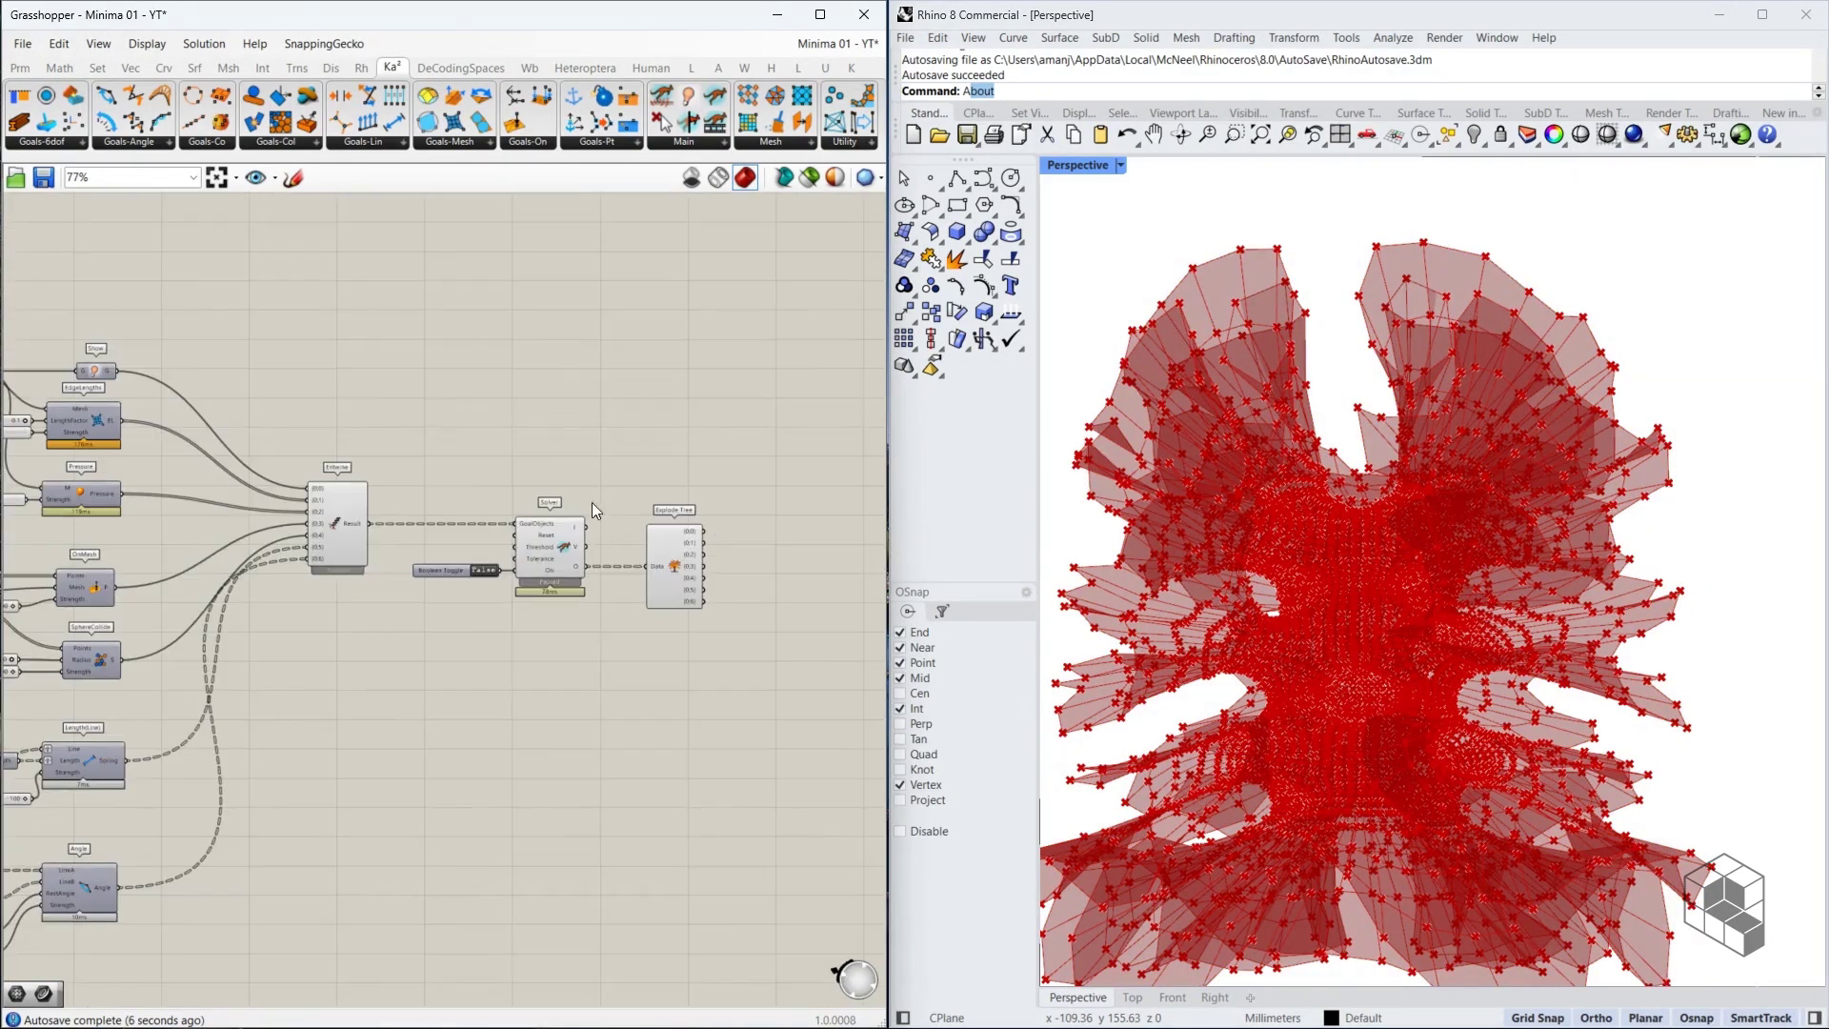
scroll(113, 387, up, 1)
click(101, 371)
scroll(79, 374, up, 4)
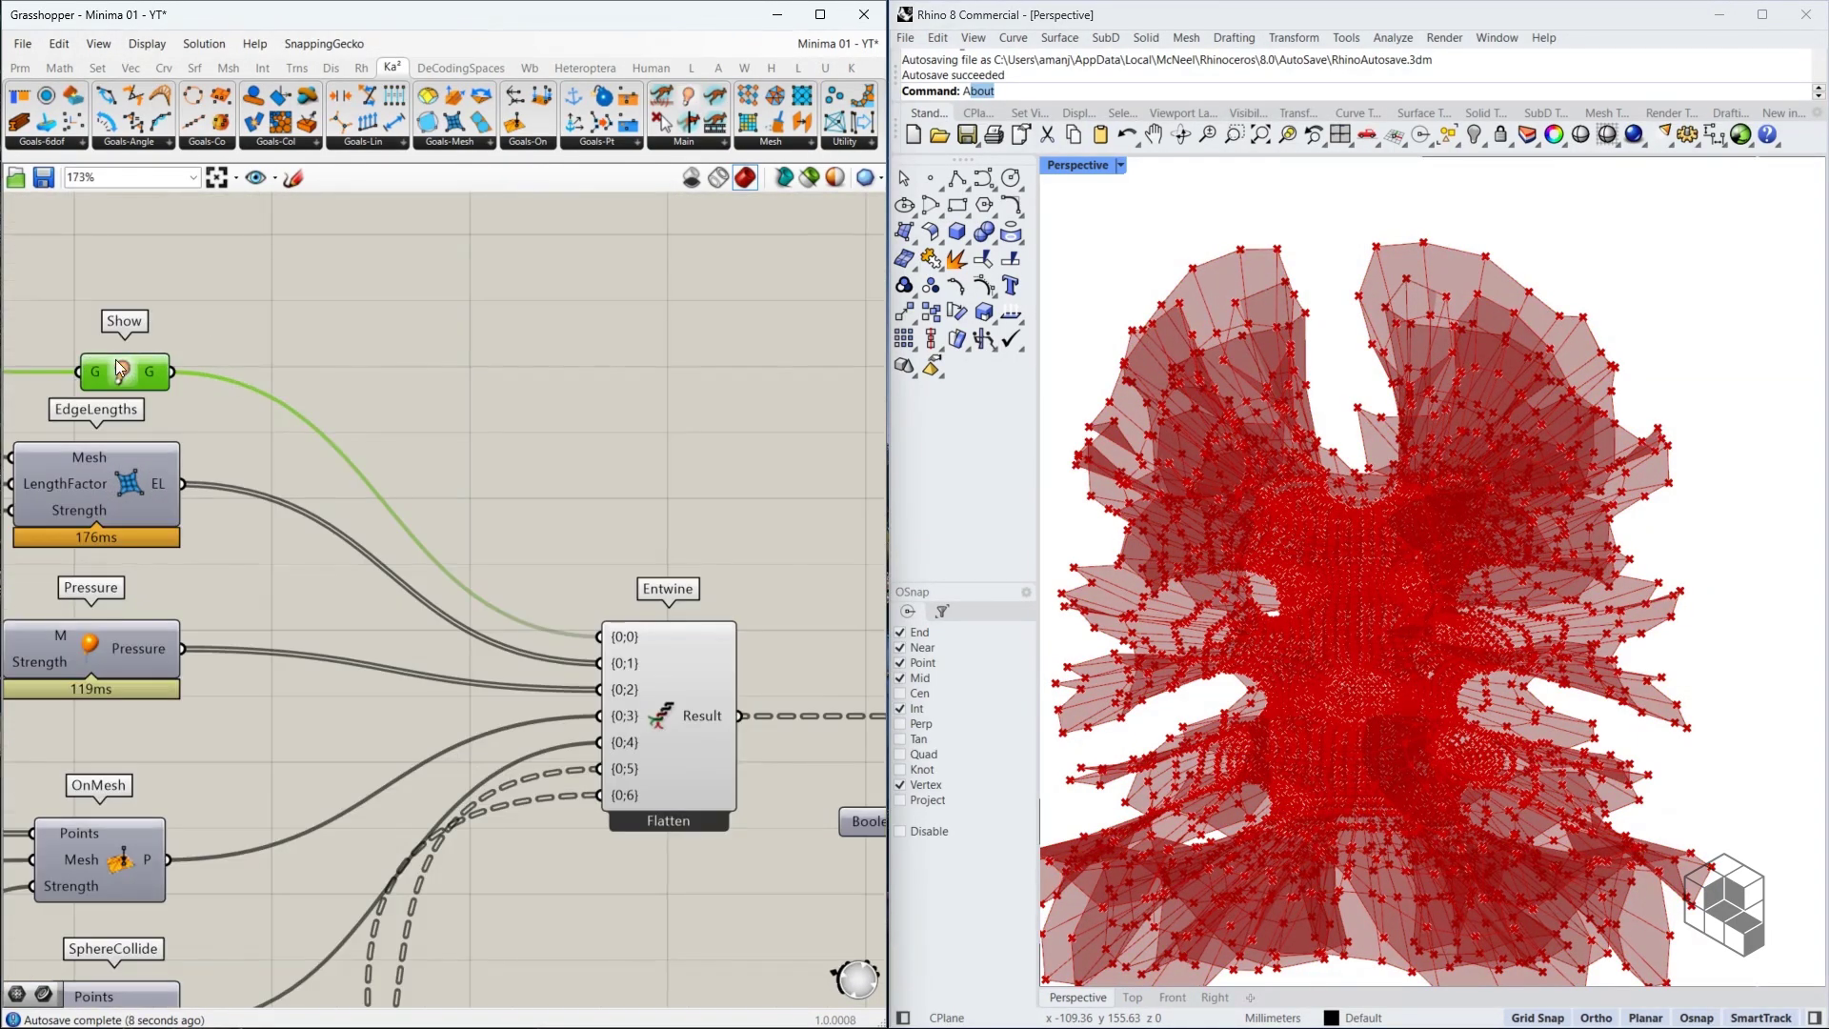
right_drag(761, 516, 0, 195)
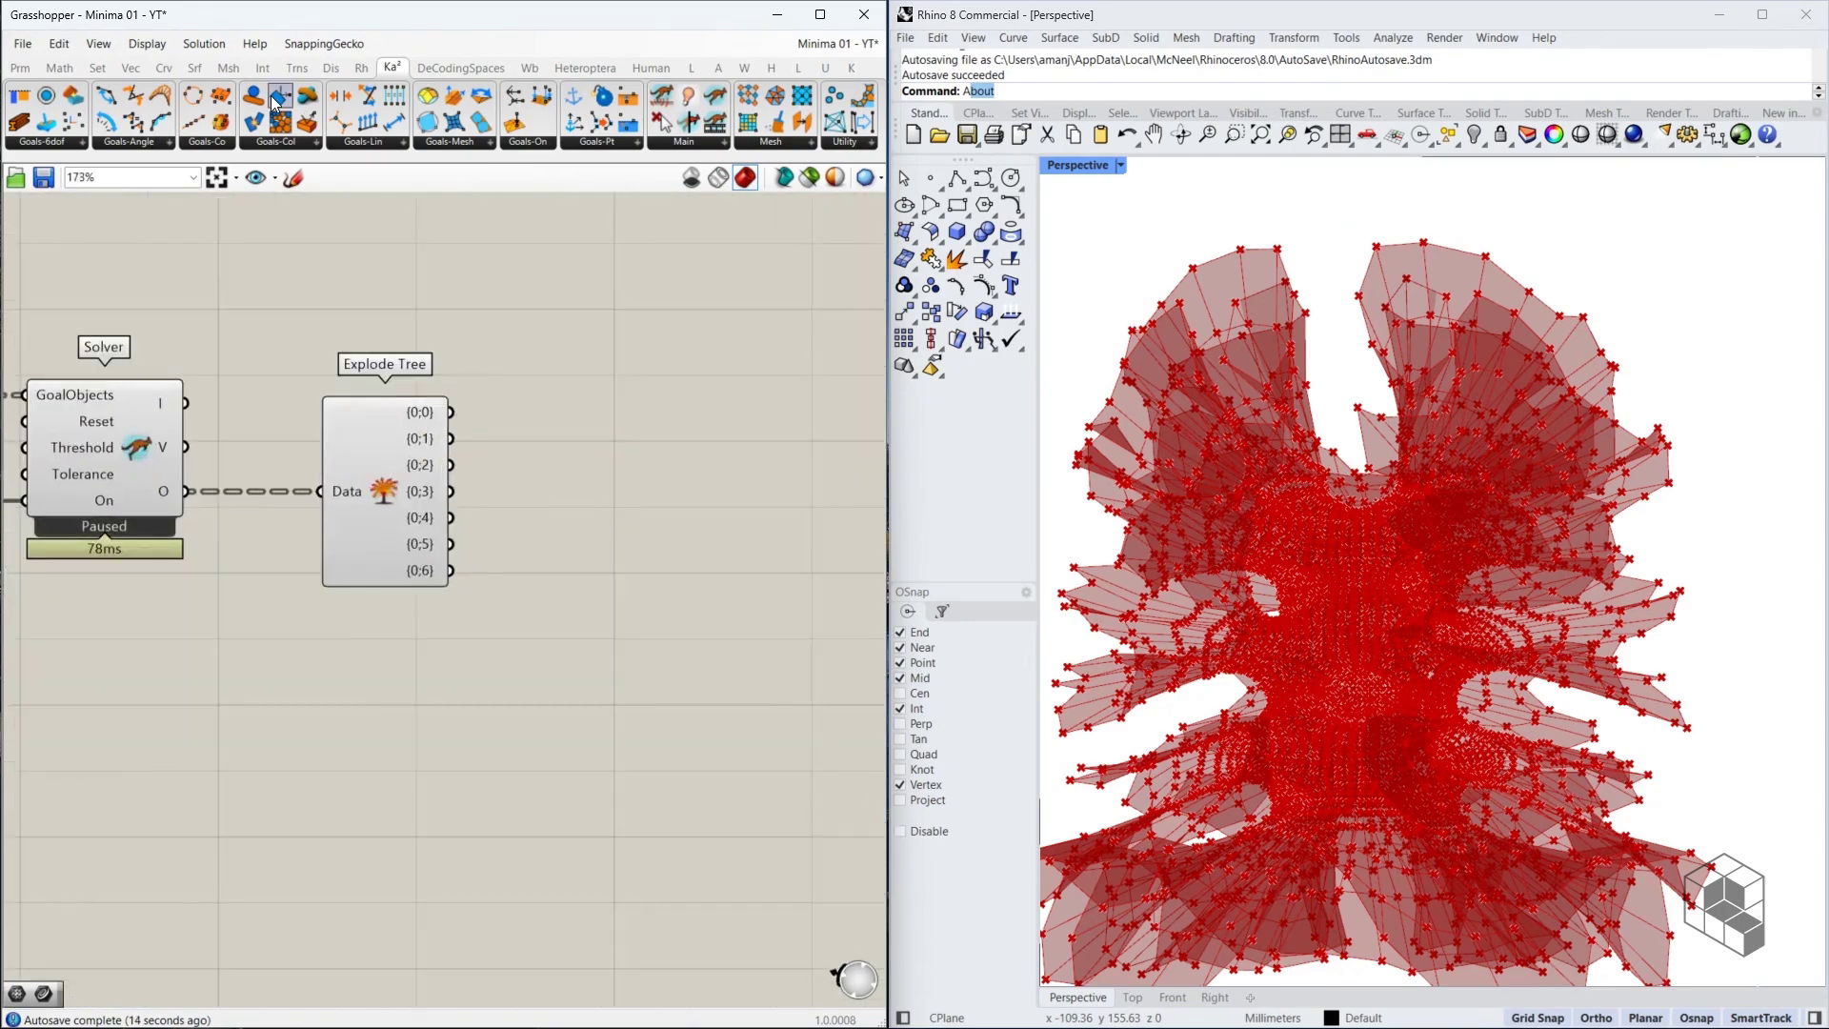
double_click(619, 420)
text(mesh)
click(558, 392)
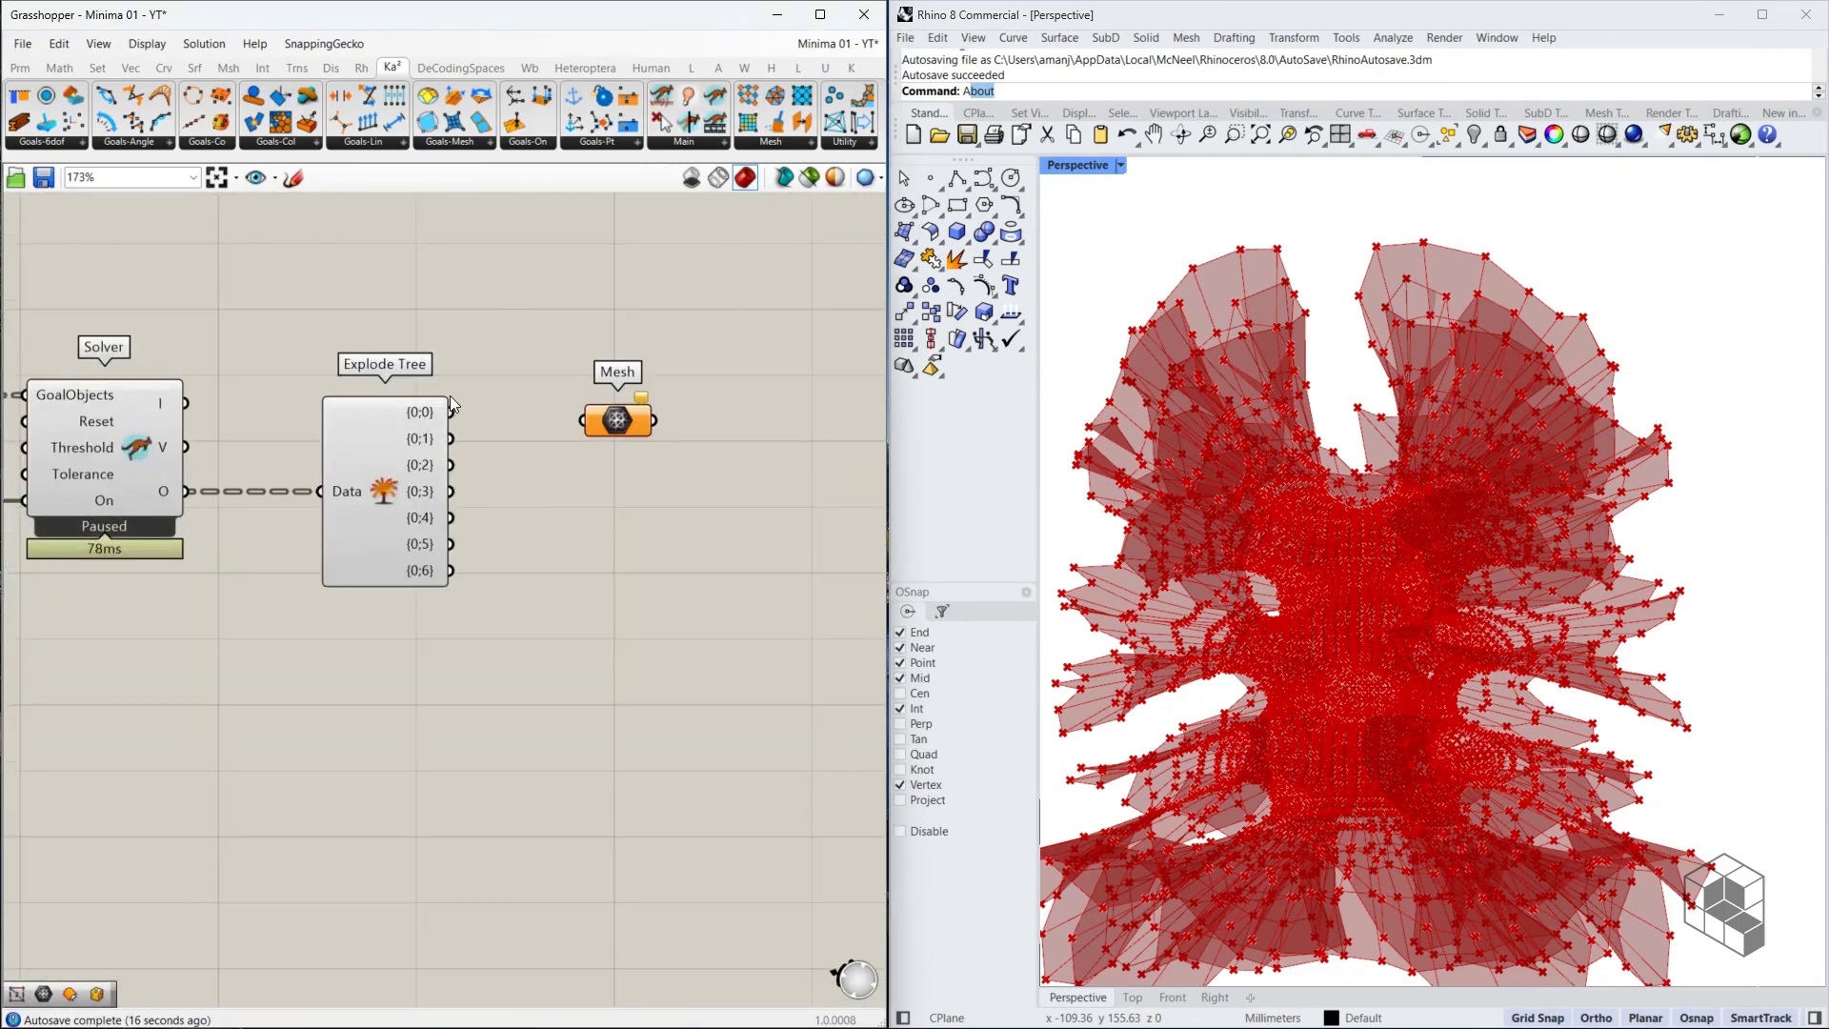
drag(452, 411, 587, 414)
Add a Deconstruct Mesh component below and after the Mesh parameter and feed it with that mesh
right_drag(721, 416, 536, 416)
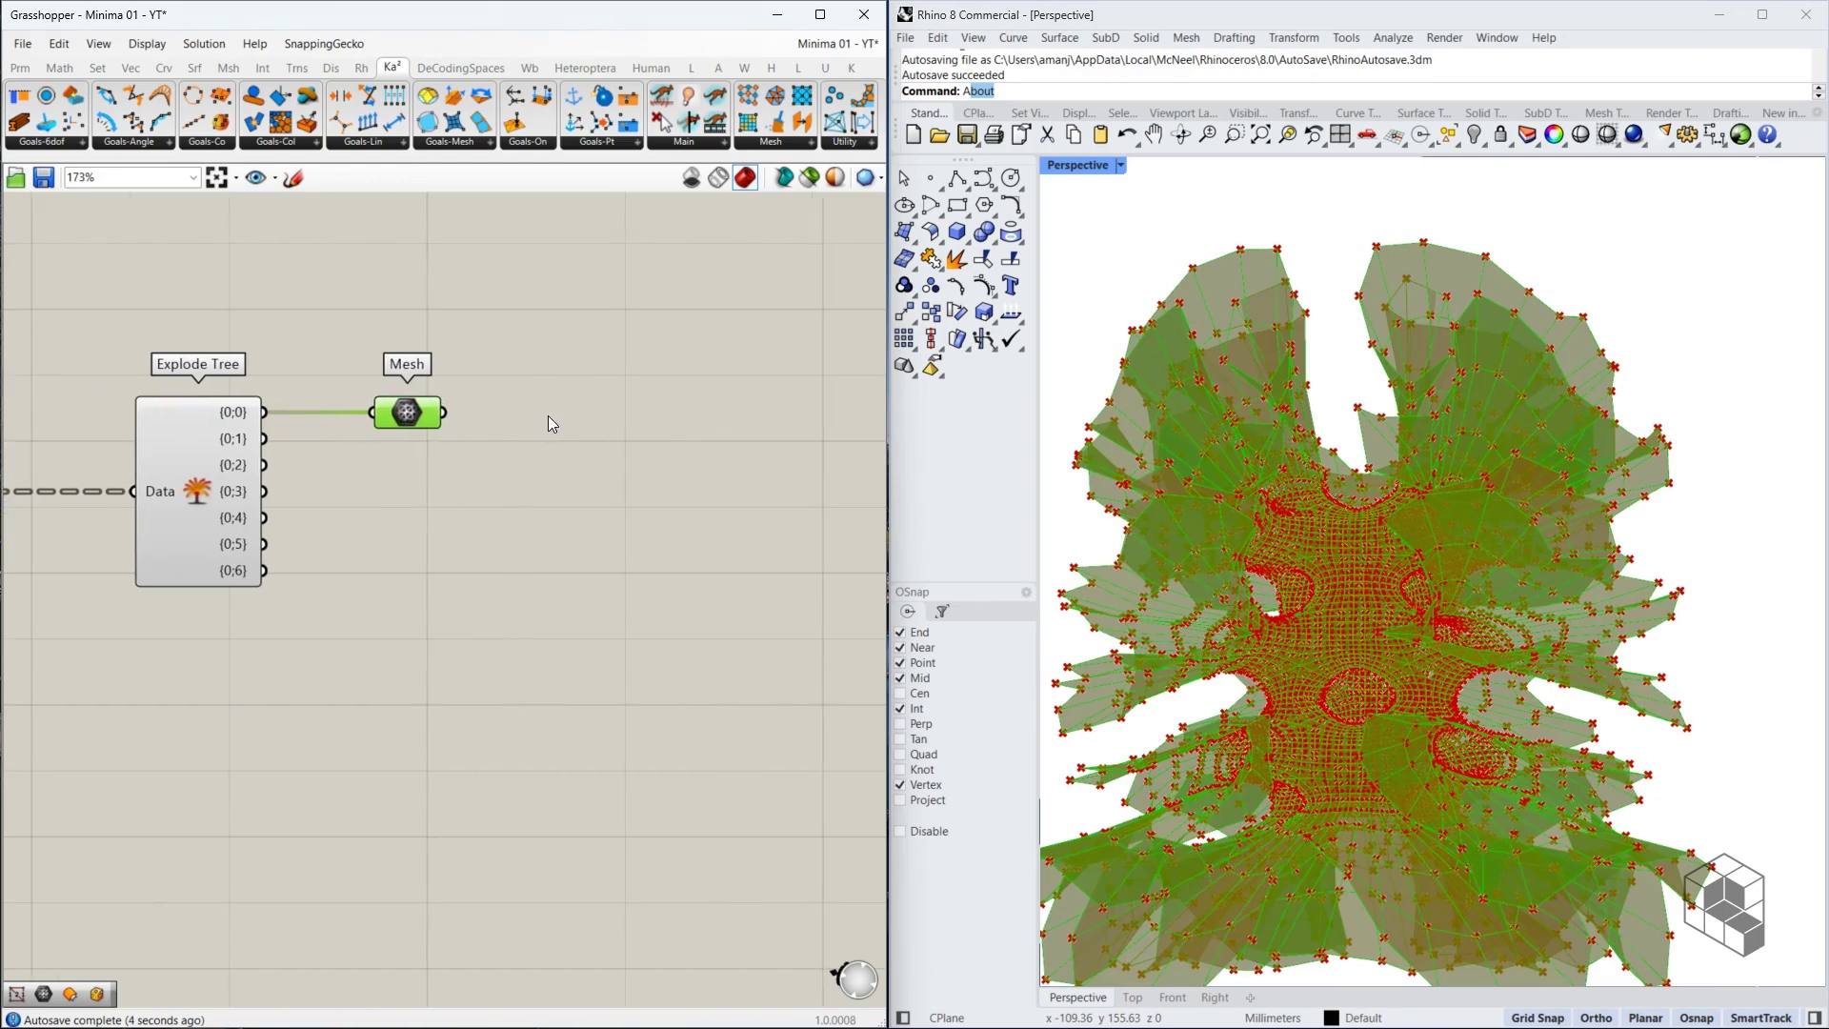
double_click(547, 417)
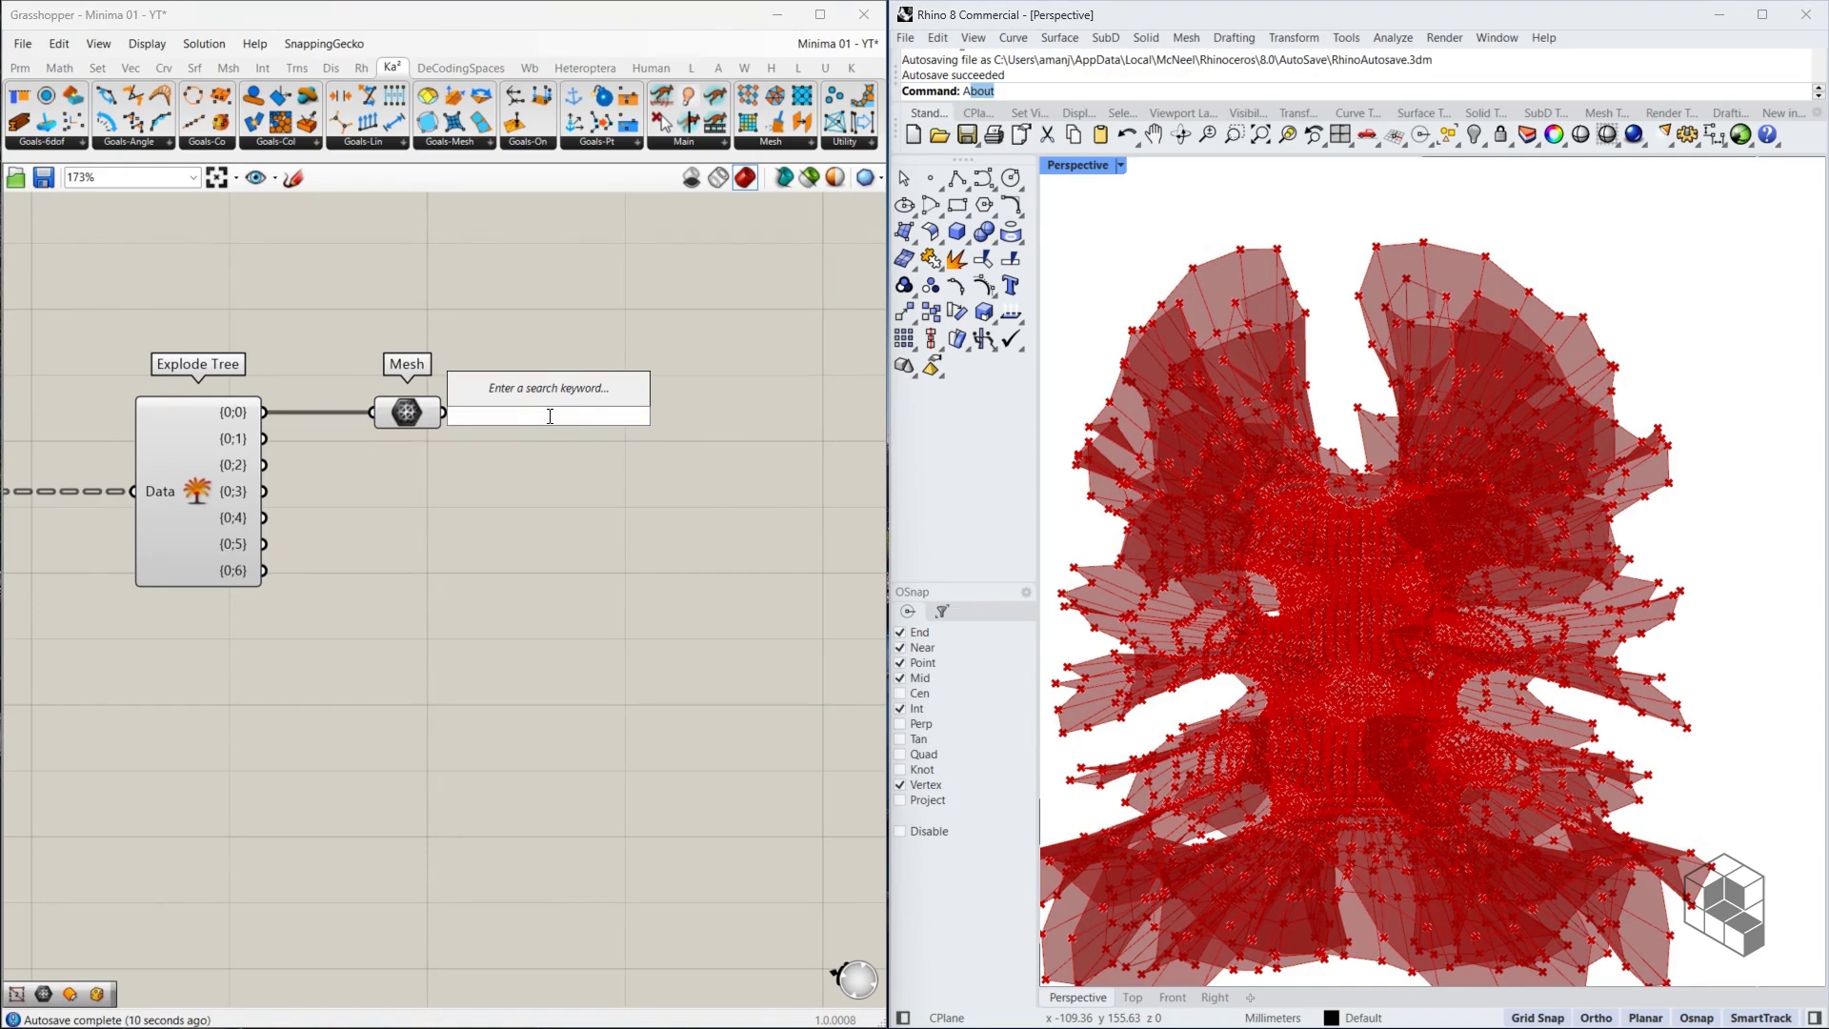
text(mesh)
key(BackSpace)
key(BackSpace)
key(BackSpace)
key(BackSpace)
text(deconstric)
key(BackSpace)
key(BackSpace)
text(uct mesh)
click(552, 367)
drag(558, 417, 564, 512)
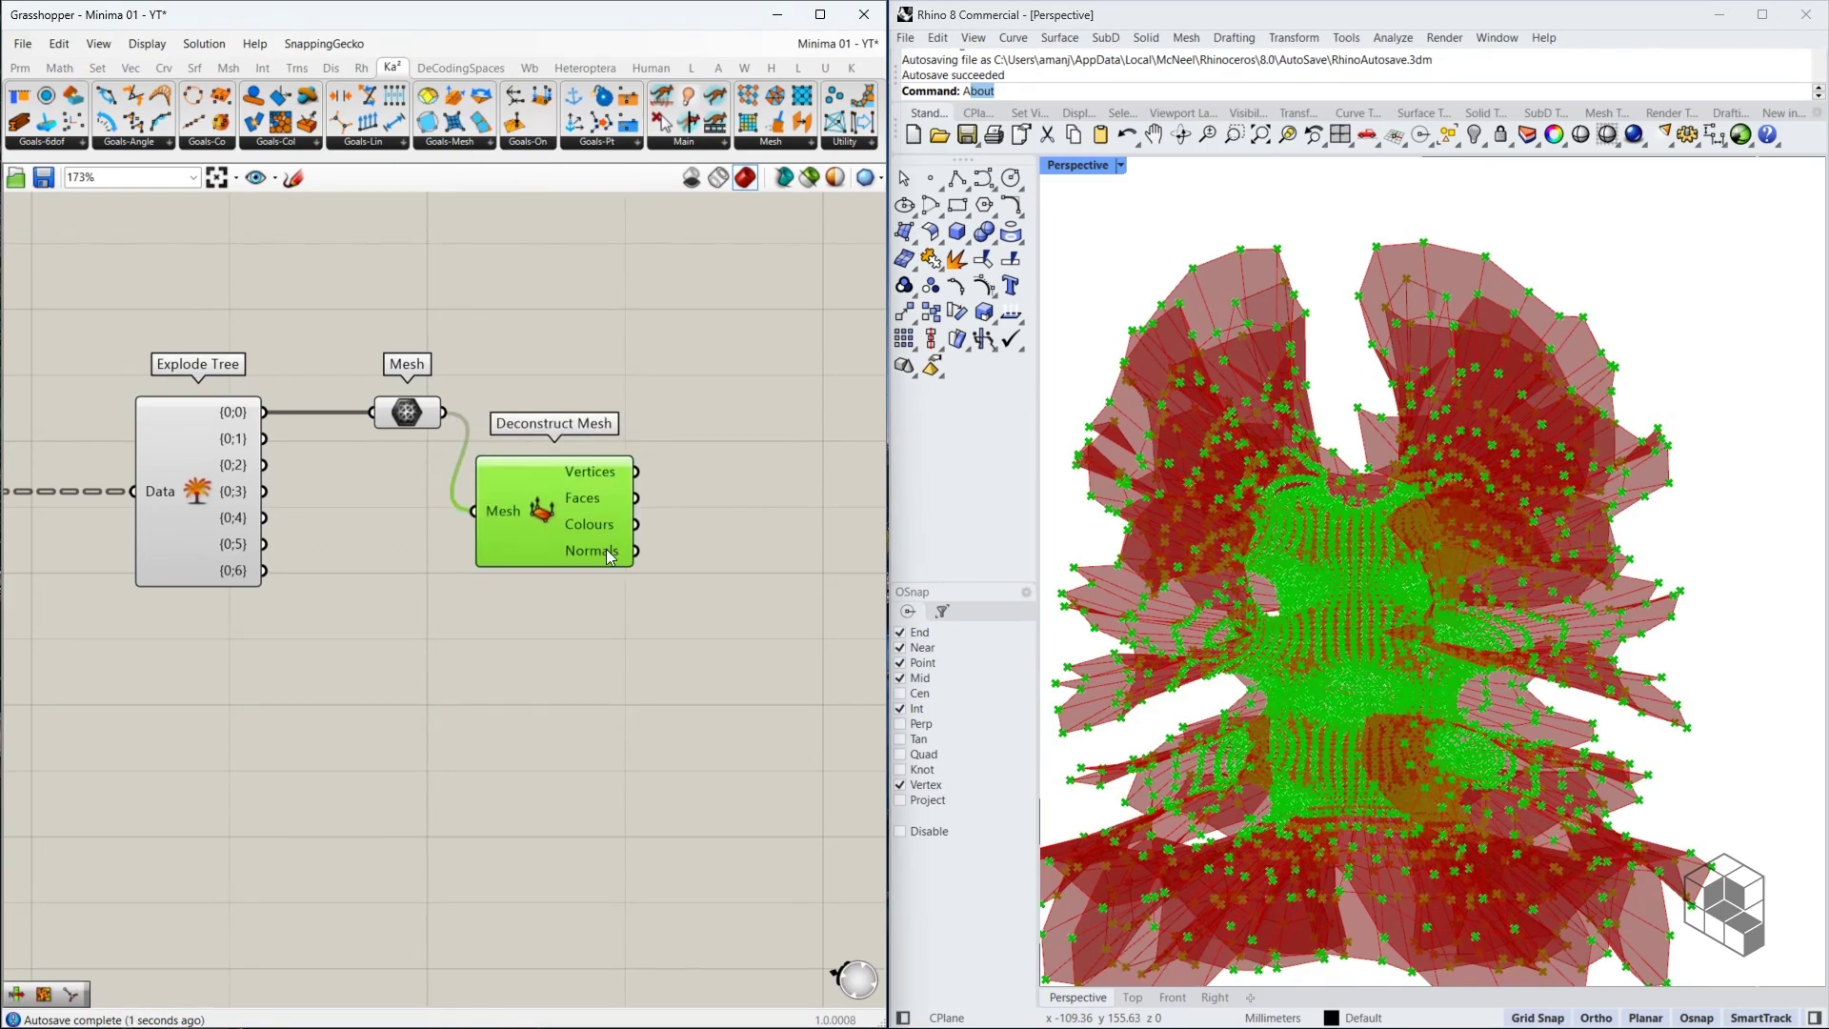
Add a Mesh Colours component, wiring the Mesh parameter into Mesh and Deconstruct Mesh's Normals into Colours
click(742, 443)
double_click(744, 440)
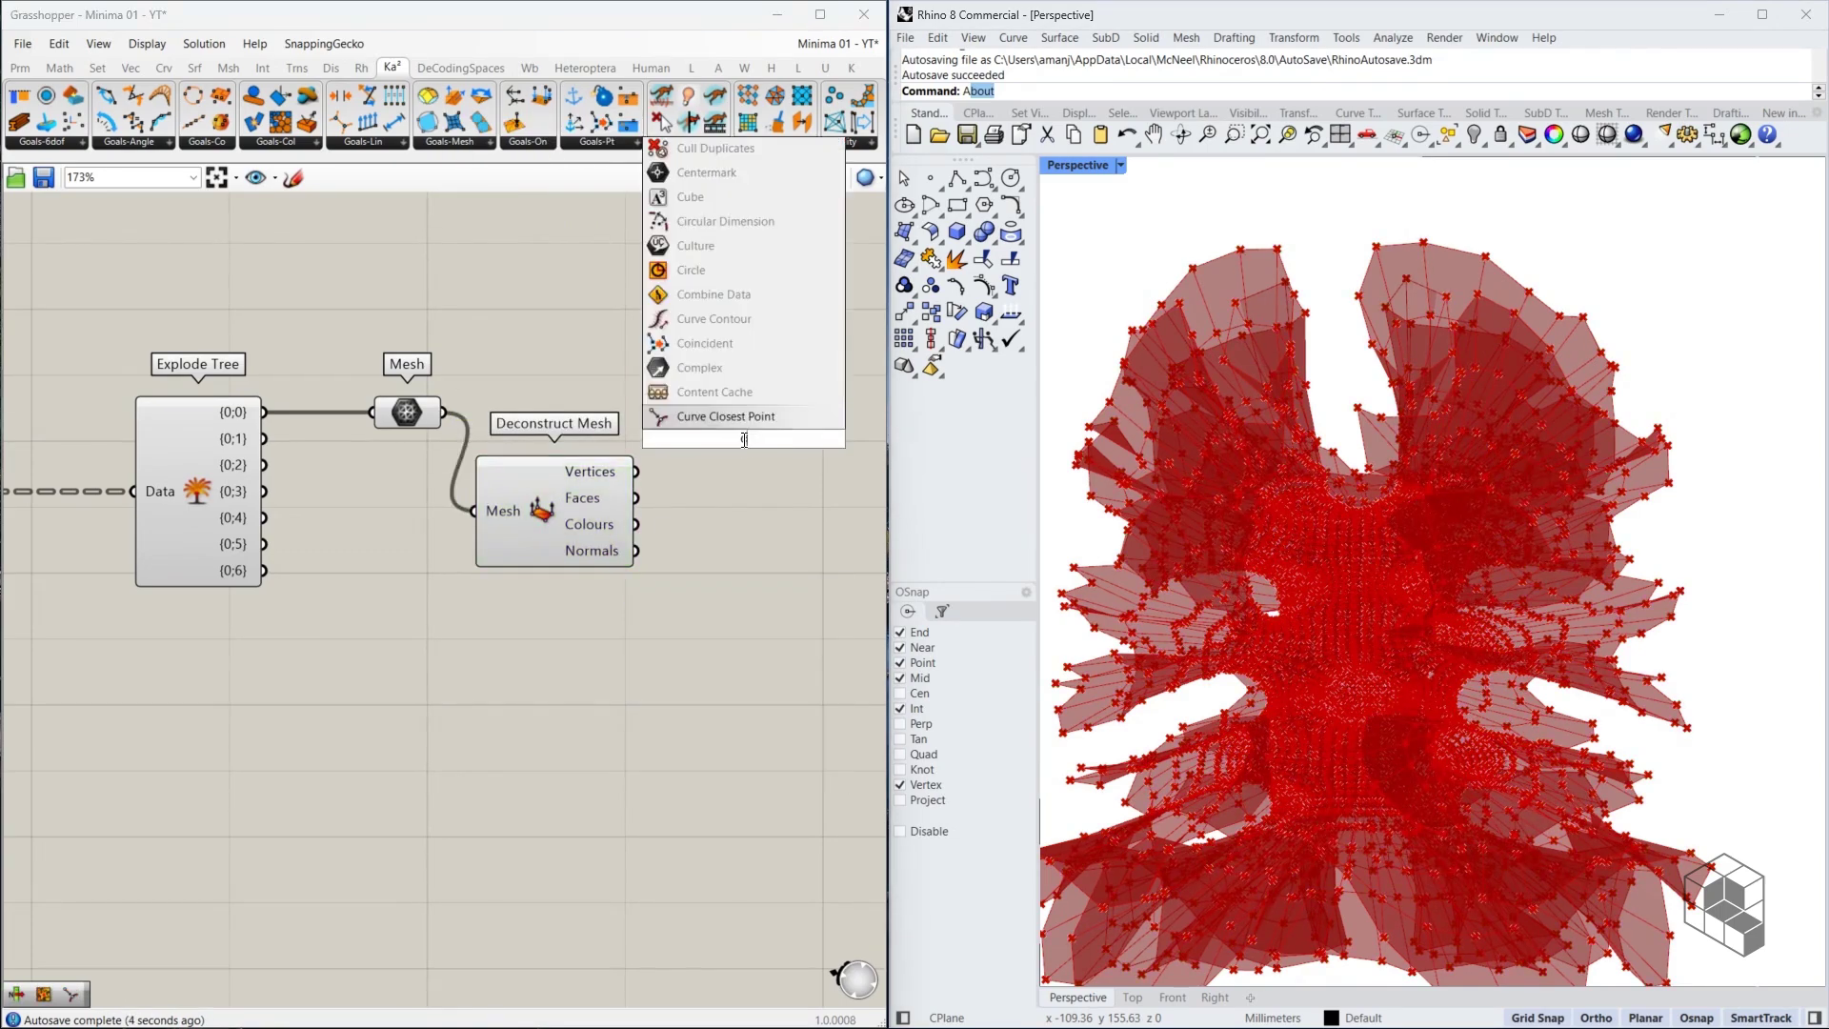
text(mesh colo)
click(756, 395)
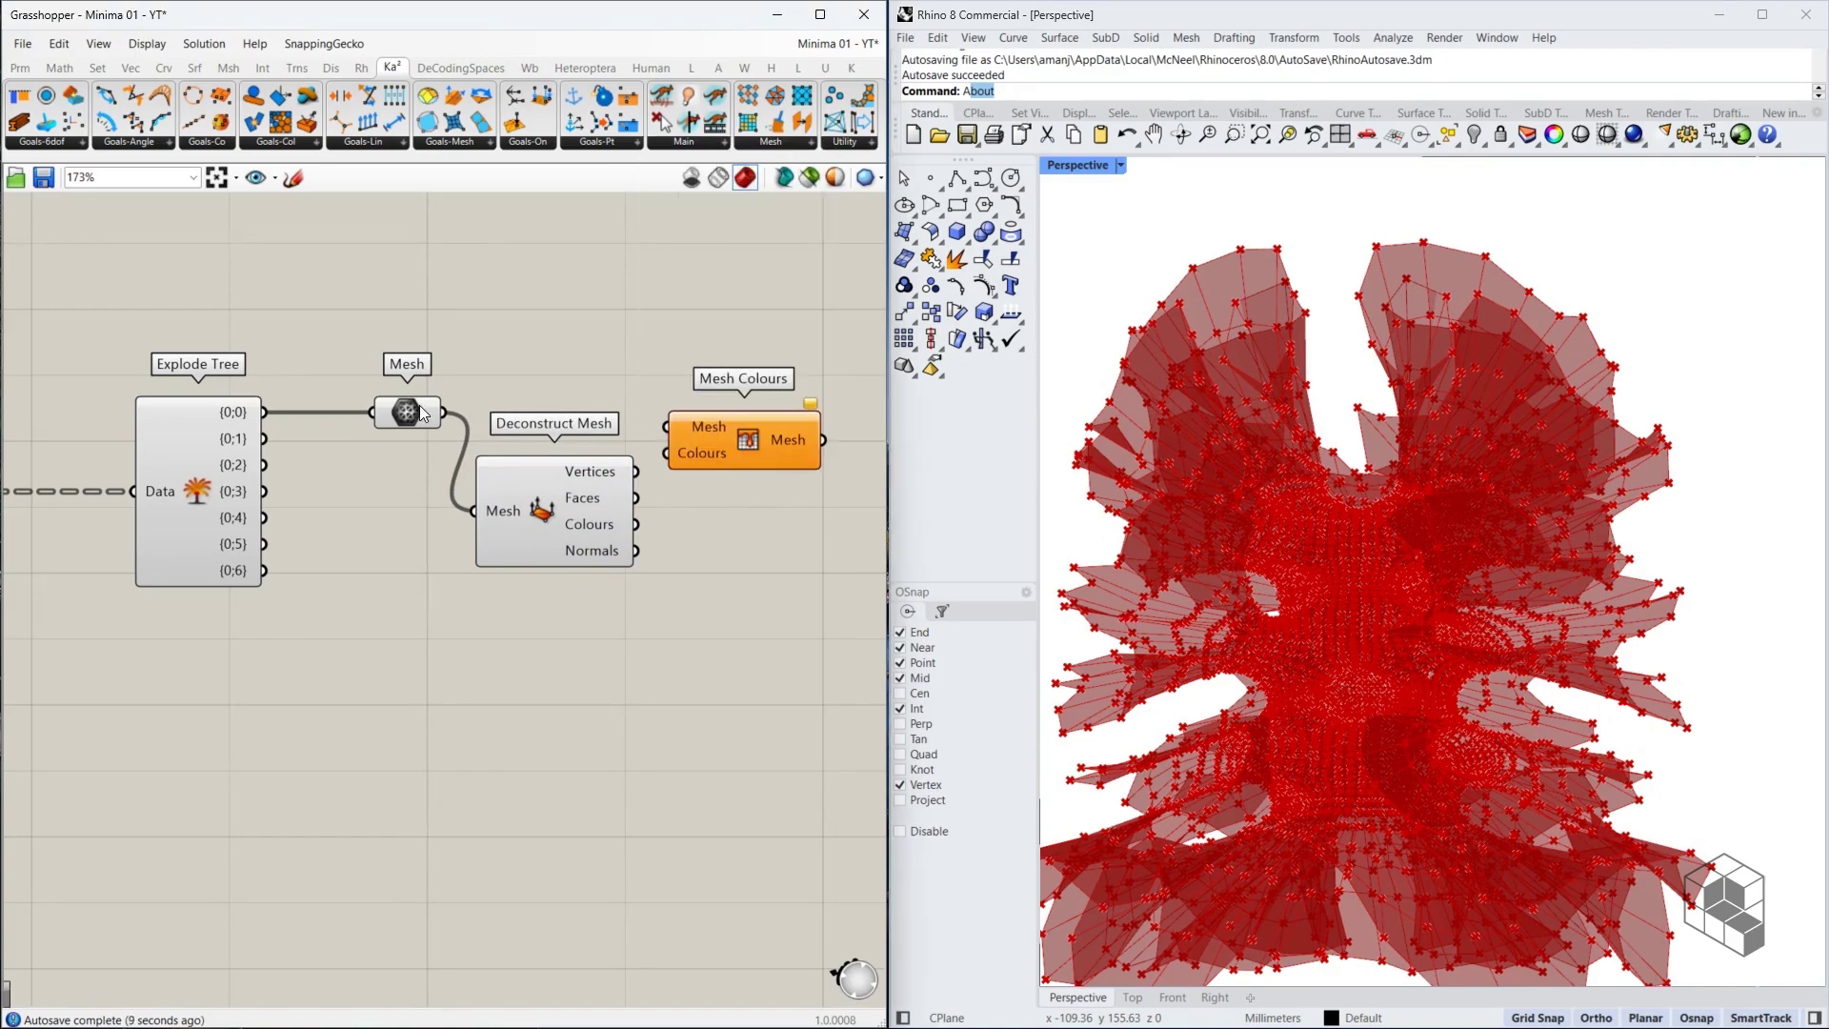
drag(442, 412, 666, 425)
mouse_move(713, 429)
mouse_down()
mouse_move(734, 415)
mouse_move(636, 549)
mouse_up()
Turn off the preview of Entwine, Solver, Explode Tree, Mesh and Deconstruct Mesh, leaving only Mesh Colours displayed
scroll(646, 419, down, 4)
drag(632, 364, 218, 548)
middle_click(461, 547)
click(520, 491)
right_drag(56, 324, 494, 342)
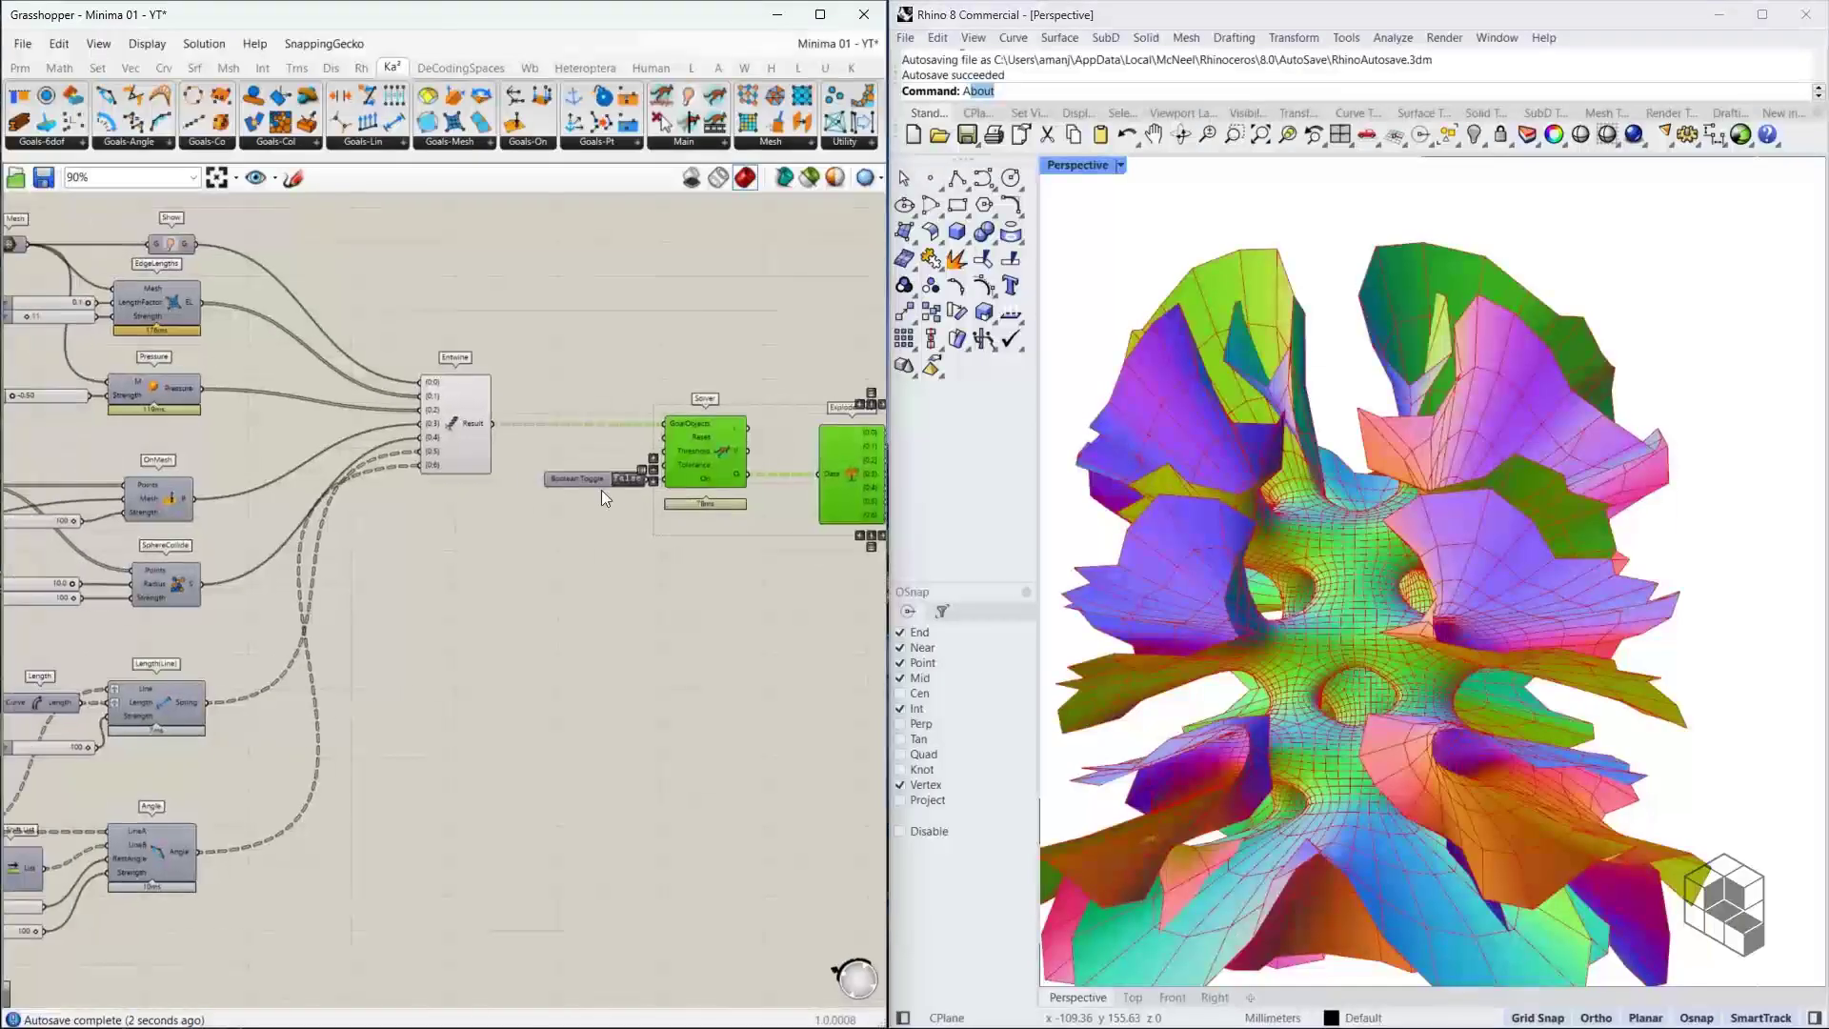
drag(543, 293, 381, 590)
middle_click(510, 629)
click(570, 566)
Add a Button component beside the Solver for its Reset input
scroll(609, 553, down, 5)
right_drag(1311, 425, 1296, 481)
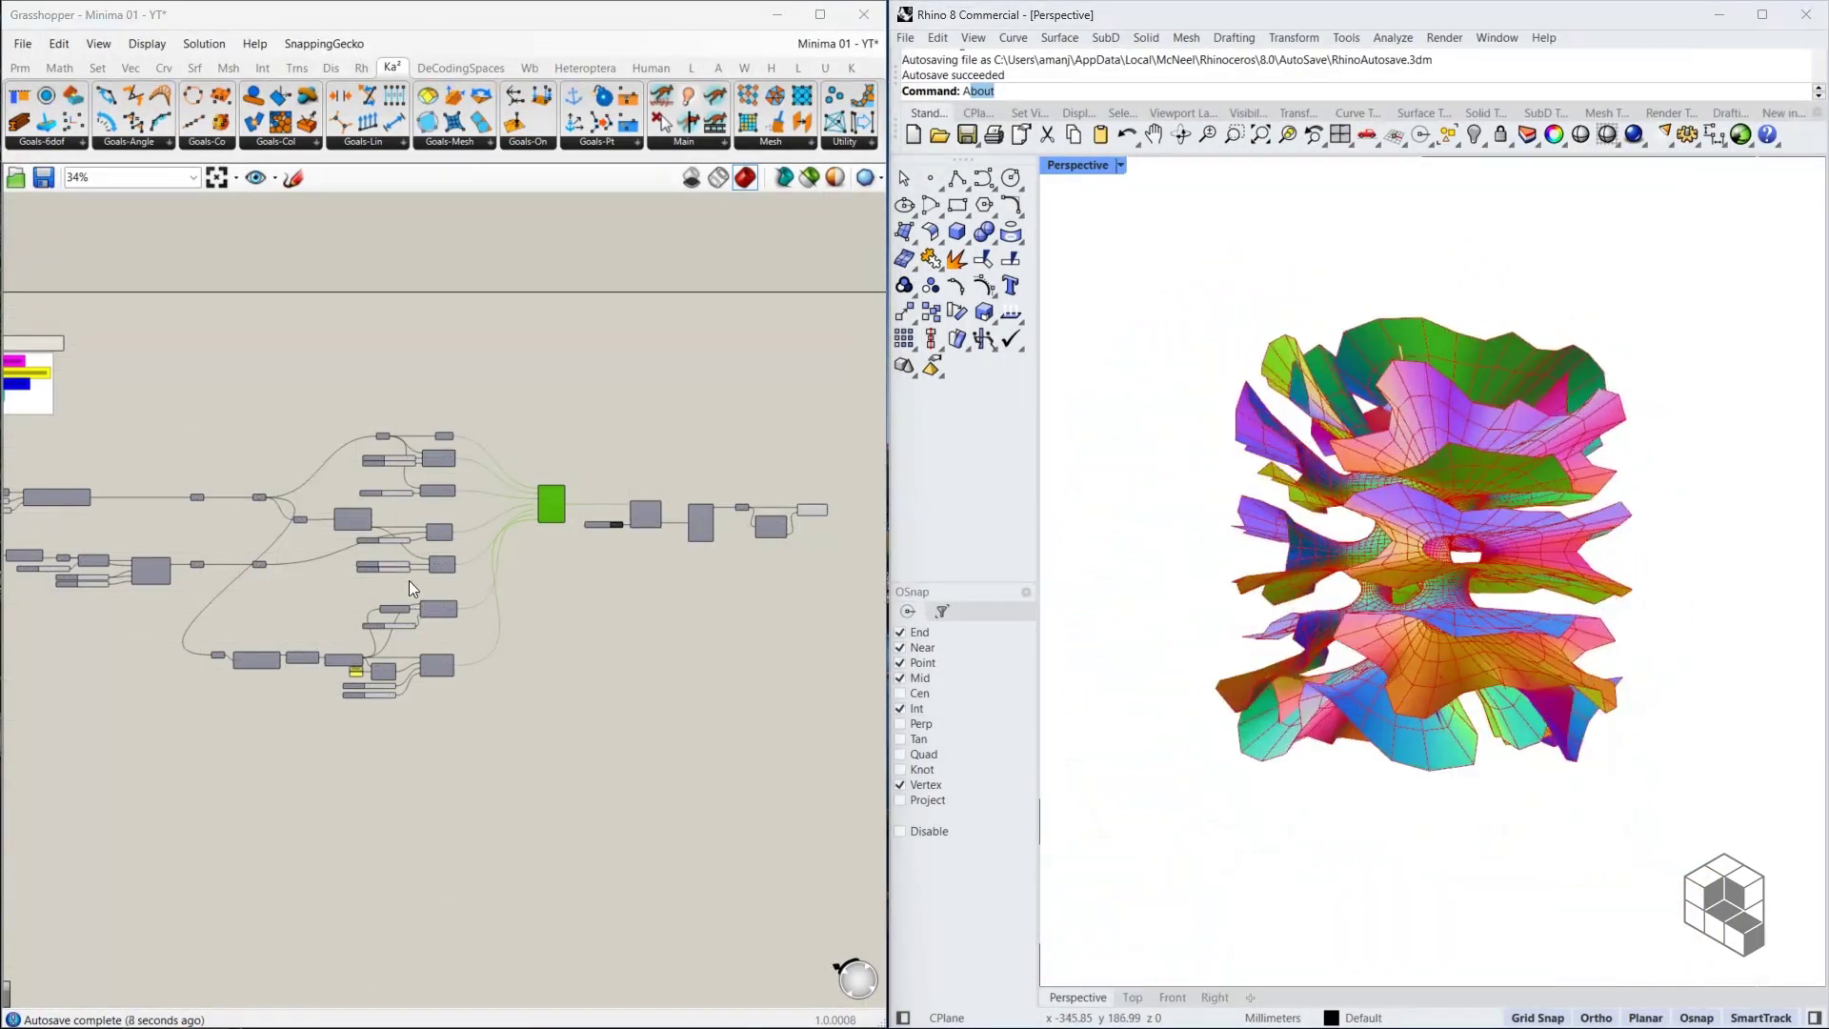
scroll(407, 575, up, 6)
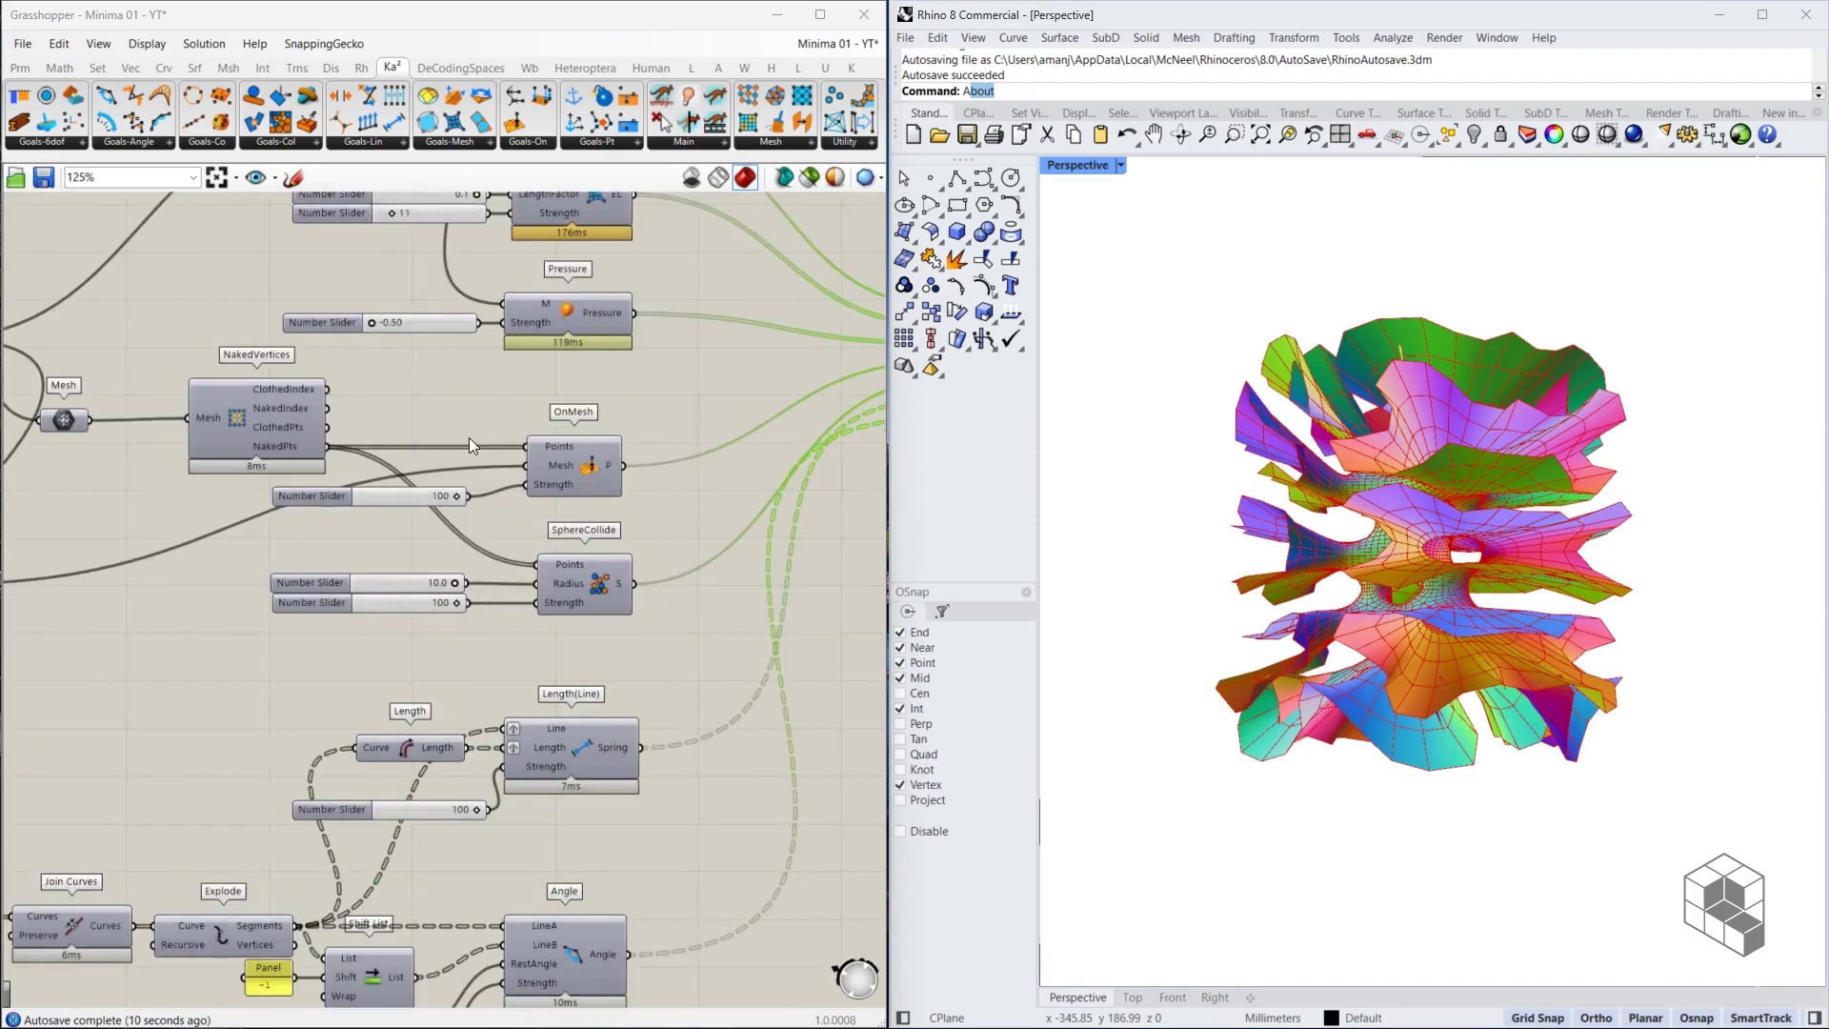
right_drag(471, 381, 488, 589)
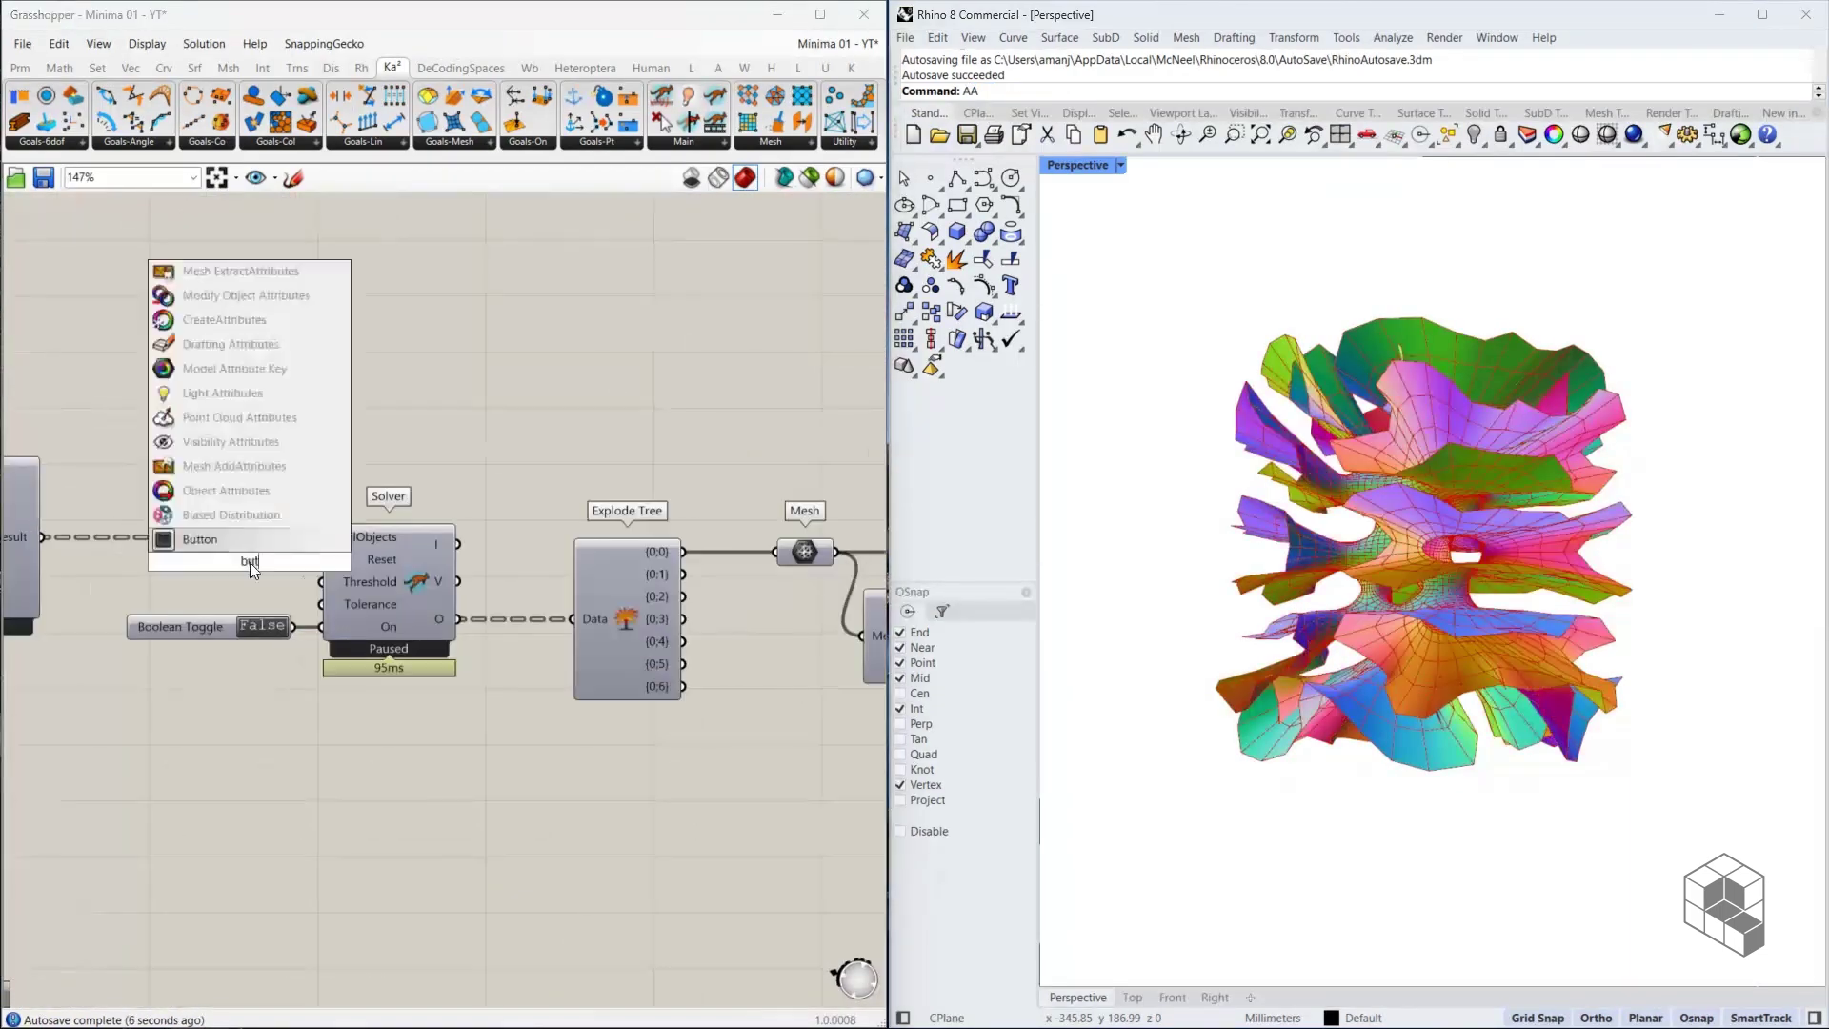
click(249, 562)
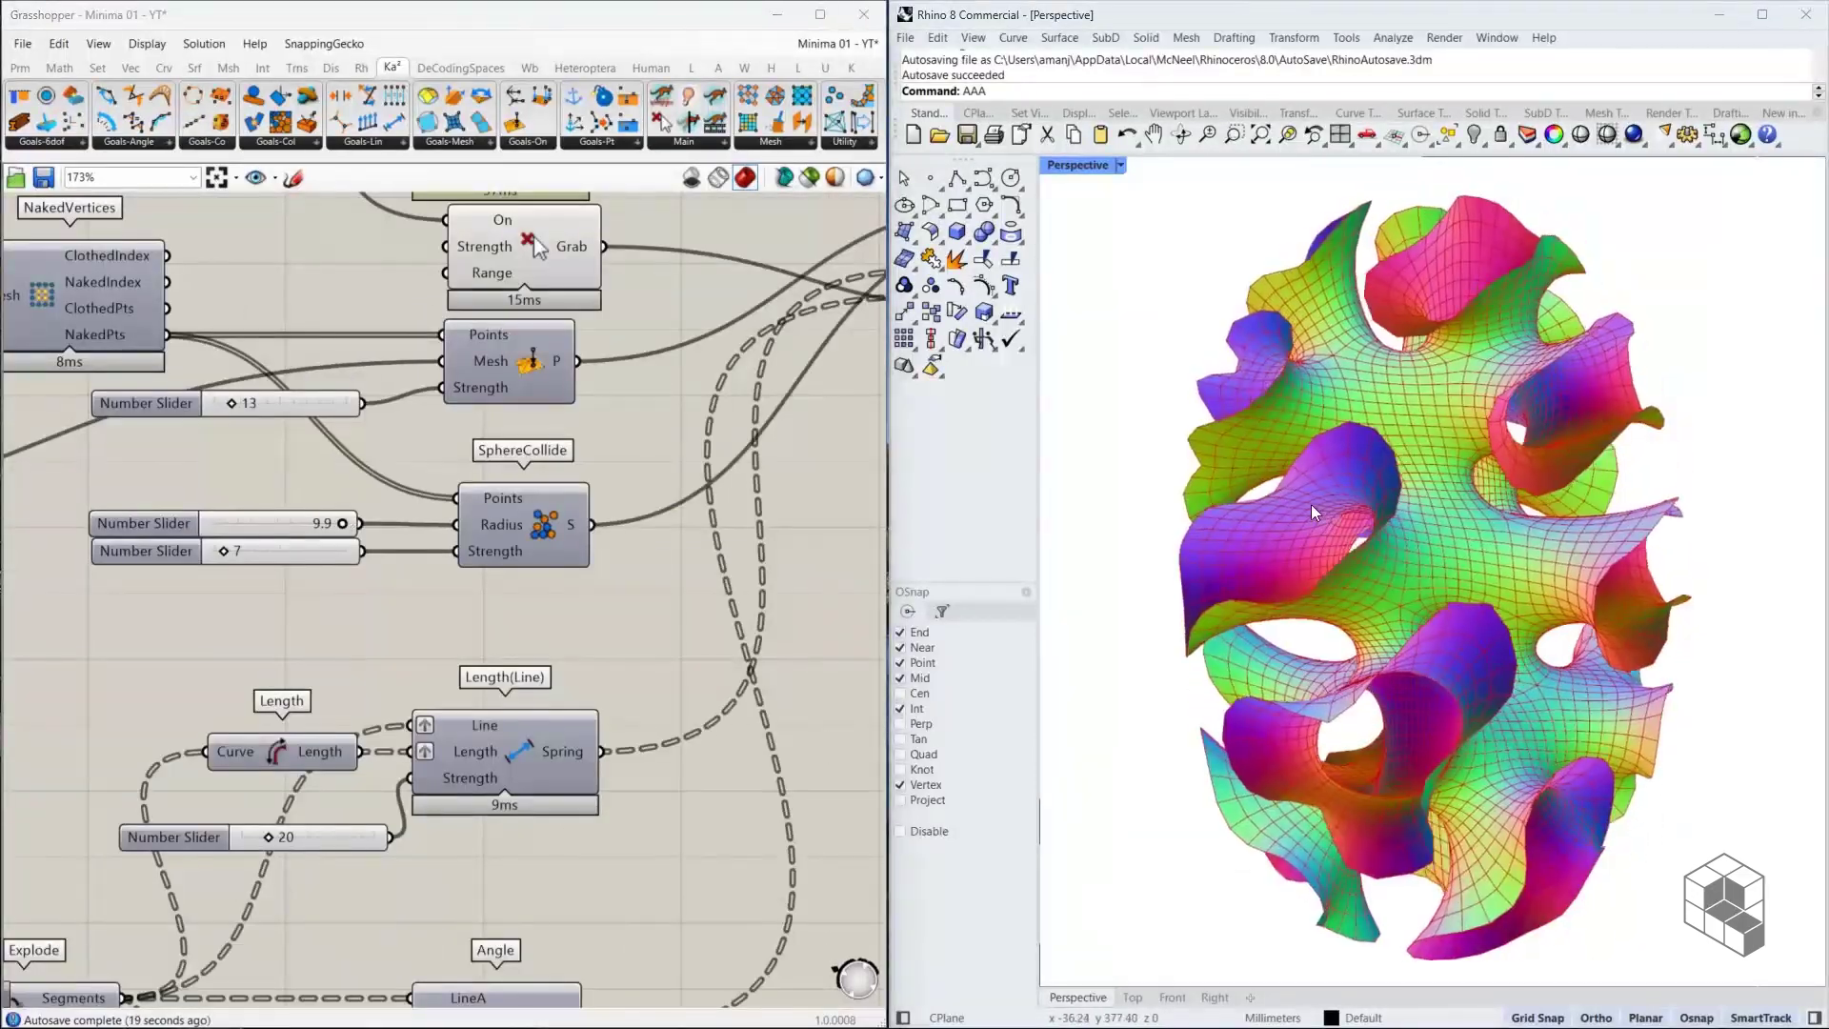
Set the Strength slider of the Length(Line) goal to 40
mouse_move(269, 838)
mouse_down()
mouse_move(249, 838)
mouse_move(293, 835)
mouse_up()
right_drag(1396, 653, 1083, 666)
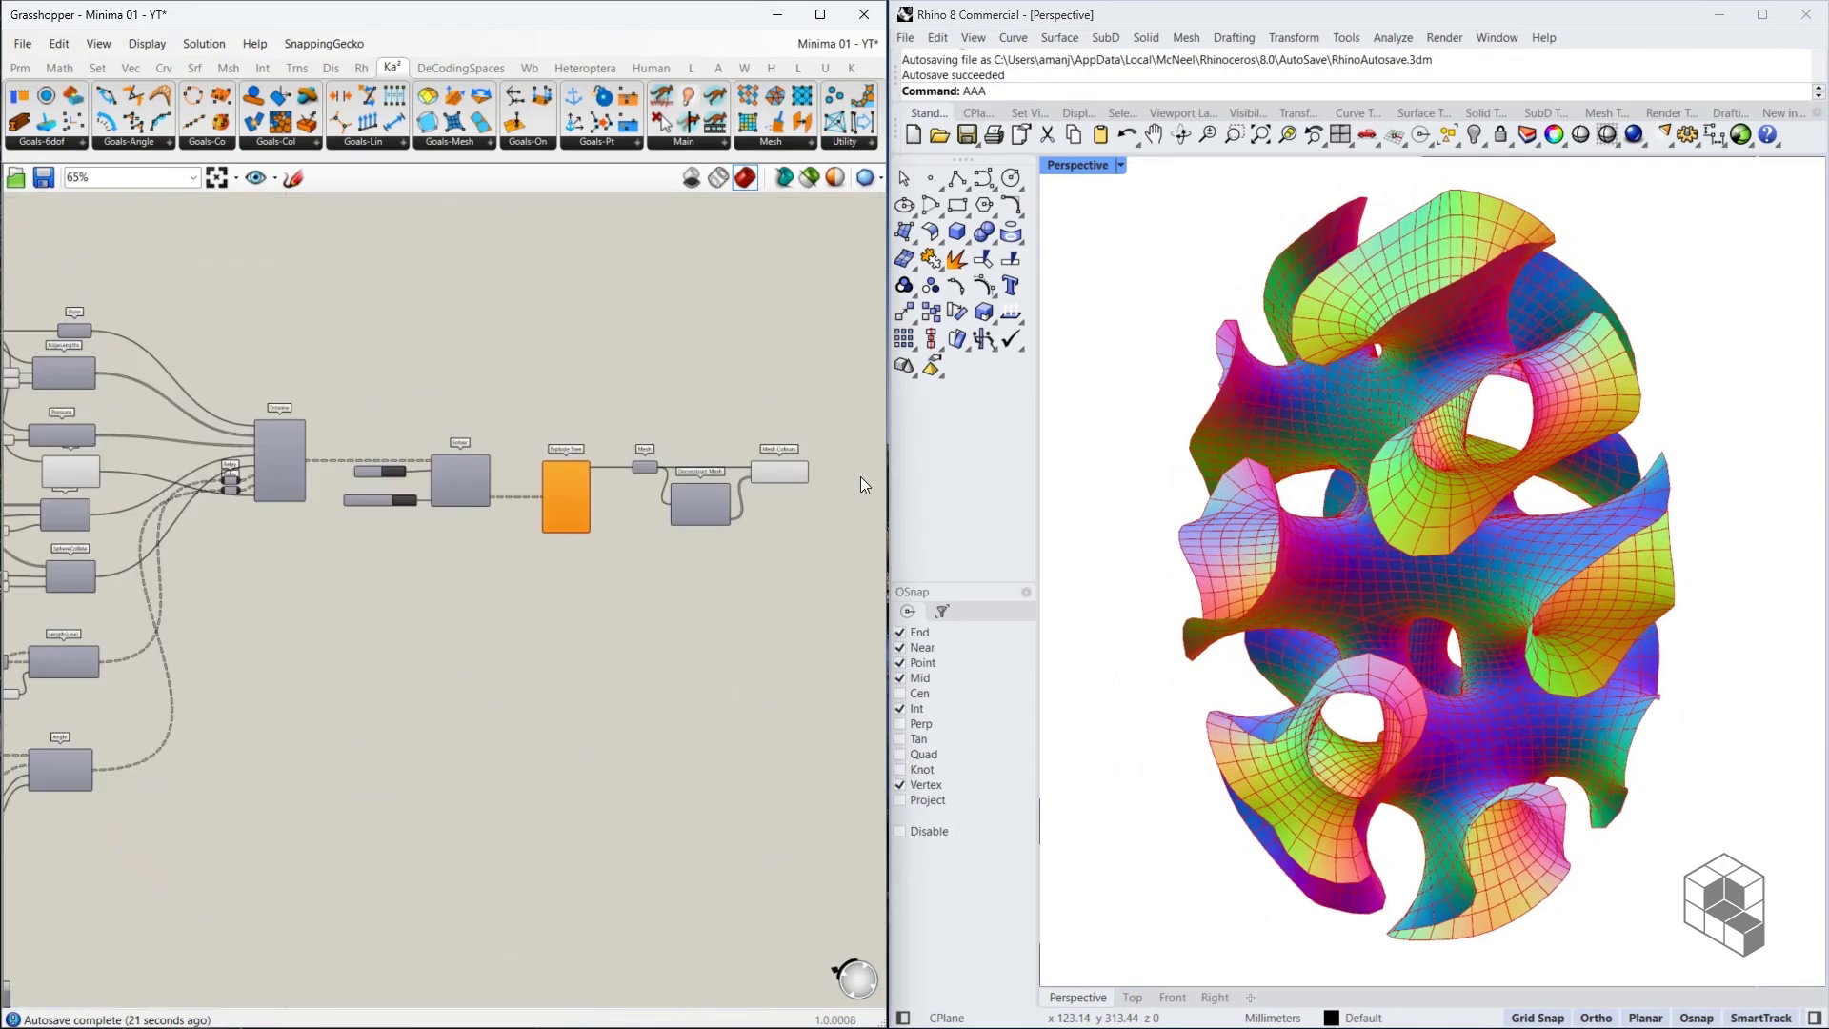
Insert Weaverbird's Catmull-Clark Subdivision between Explode Tree's {0;0} output and the Mesh parameter
scroll(860, 476, up, 4)
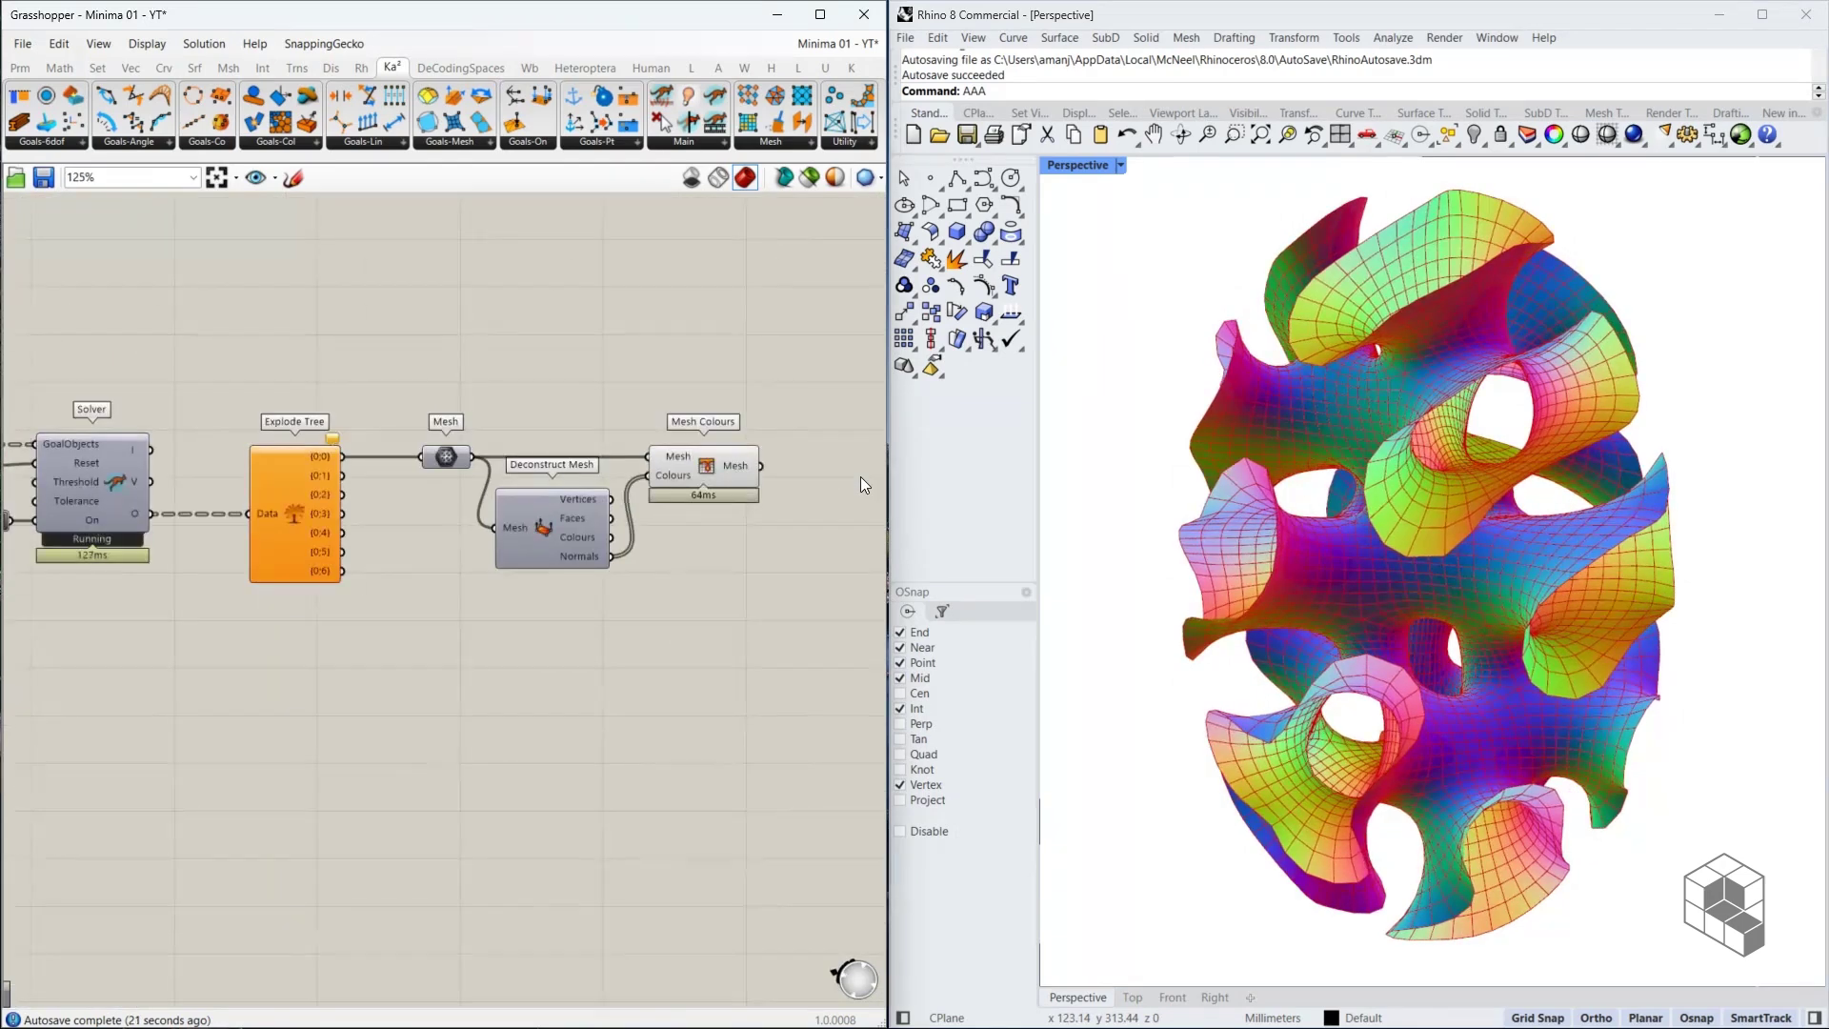
right_drag(860, 477, 666, 487)
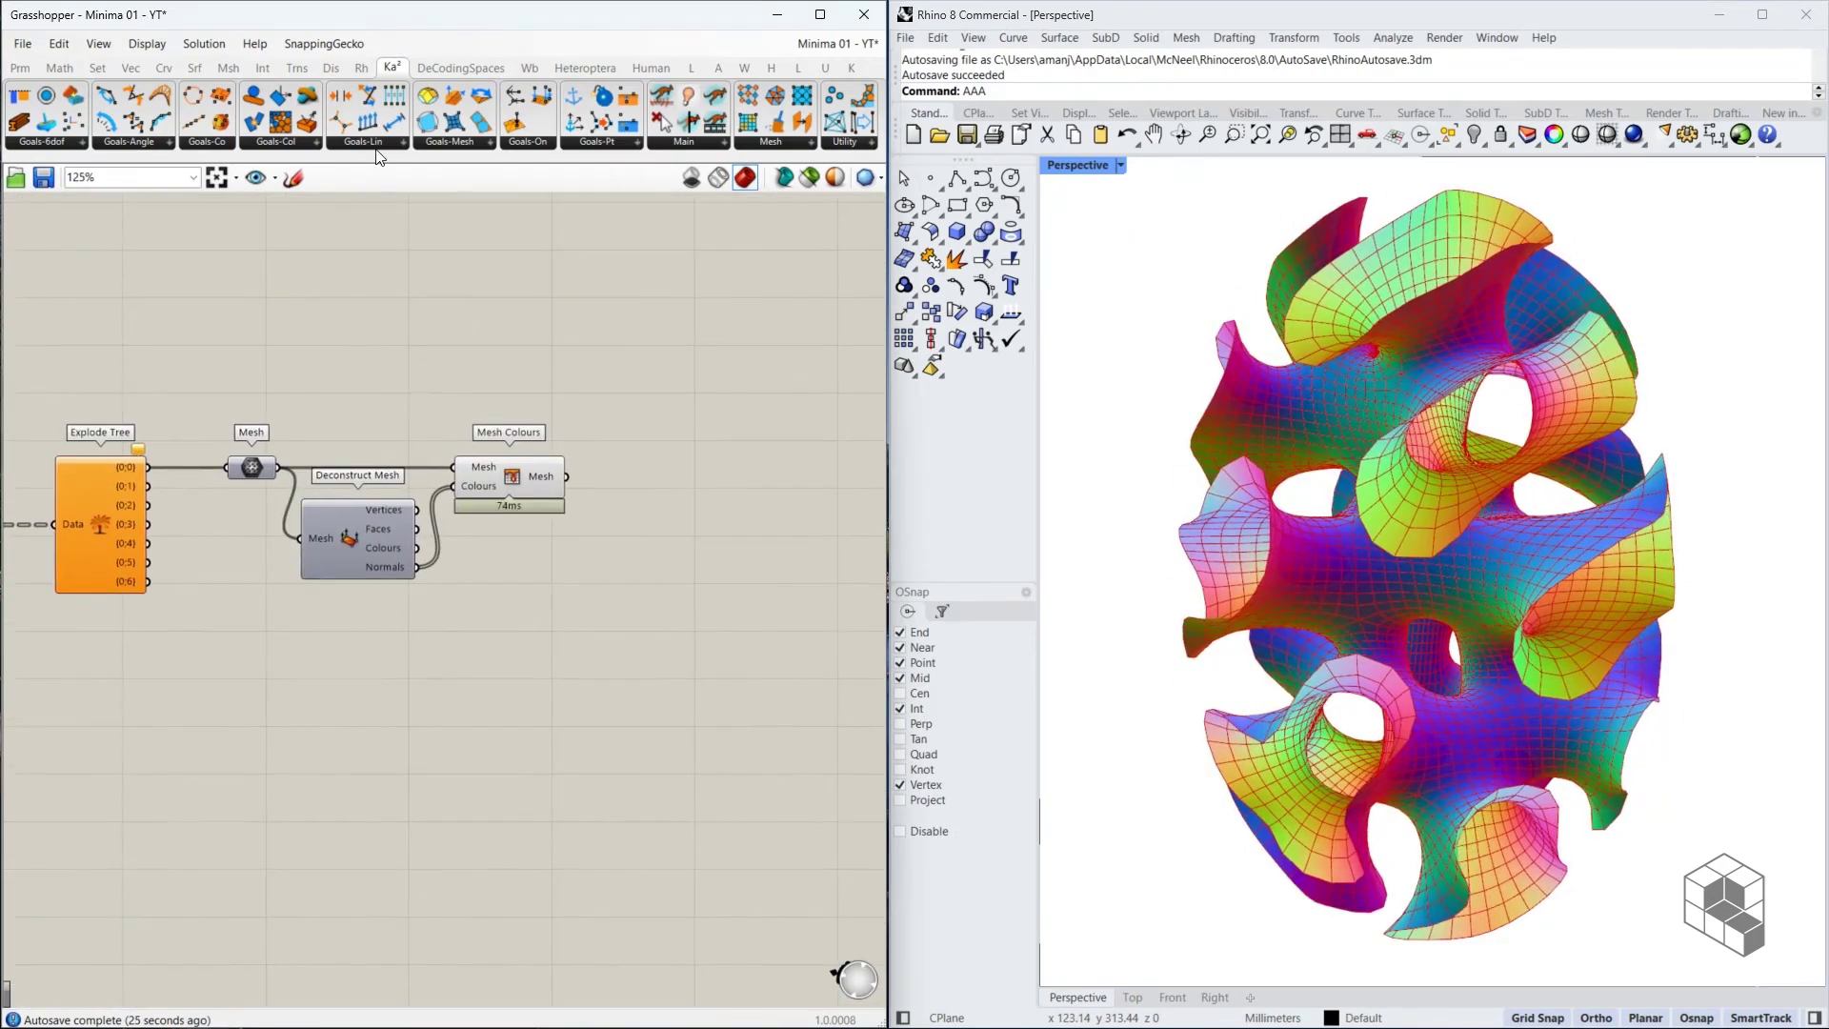
click(529, 67)
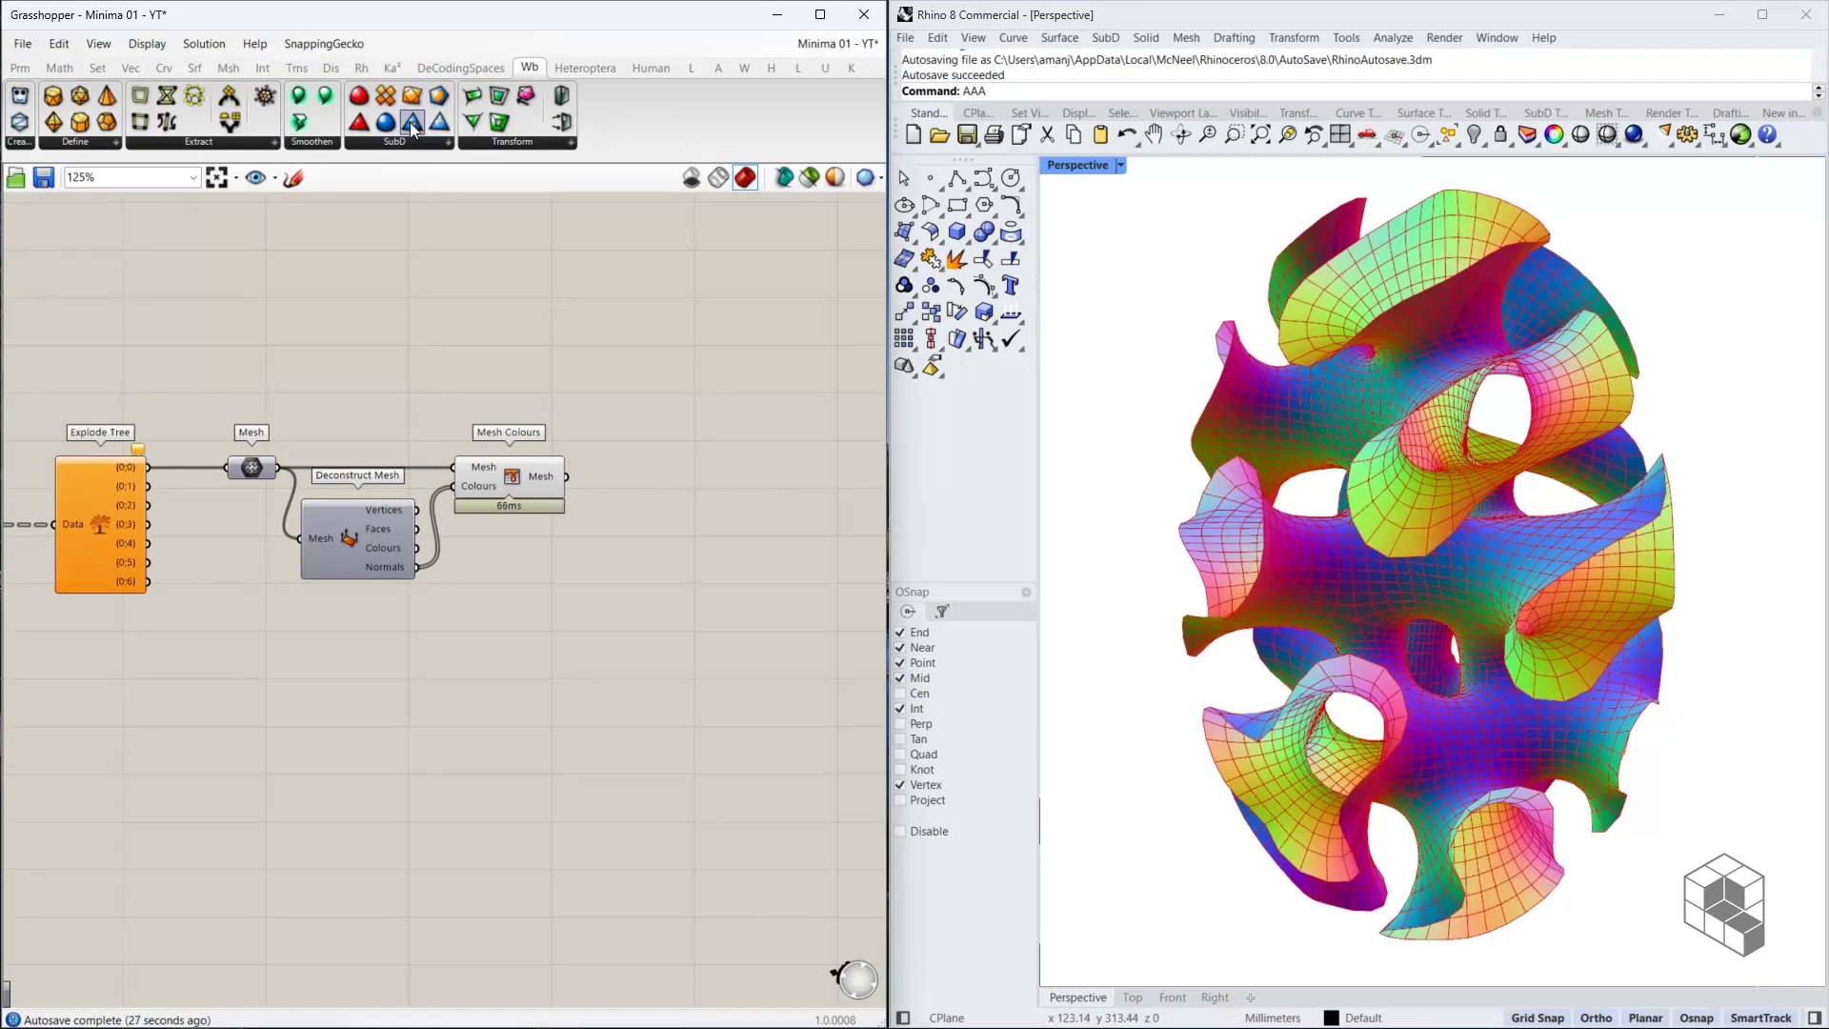
drag(366, 100, 210, 351)
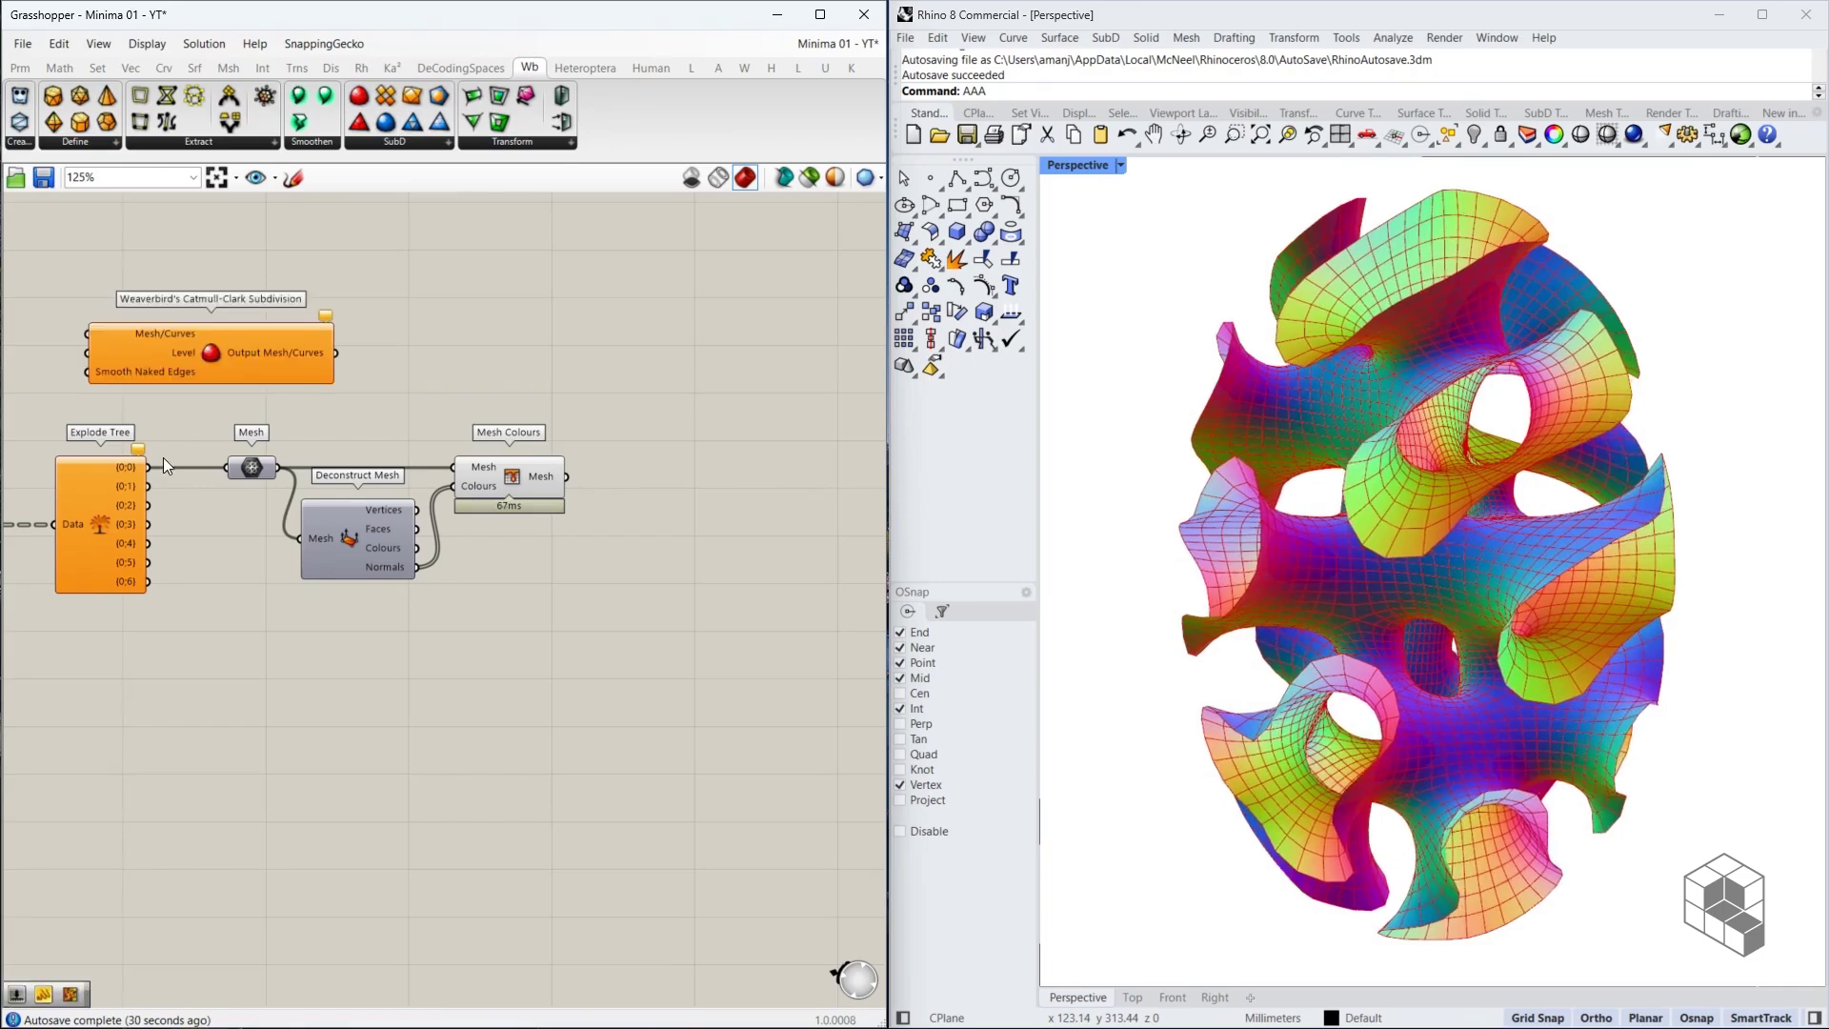
drag(84, 335, 147, 467)
drag(335, 352, 231, 461)
Turn off the preview of the Catmull-Clark Subdivision component
click(242, 364)
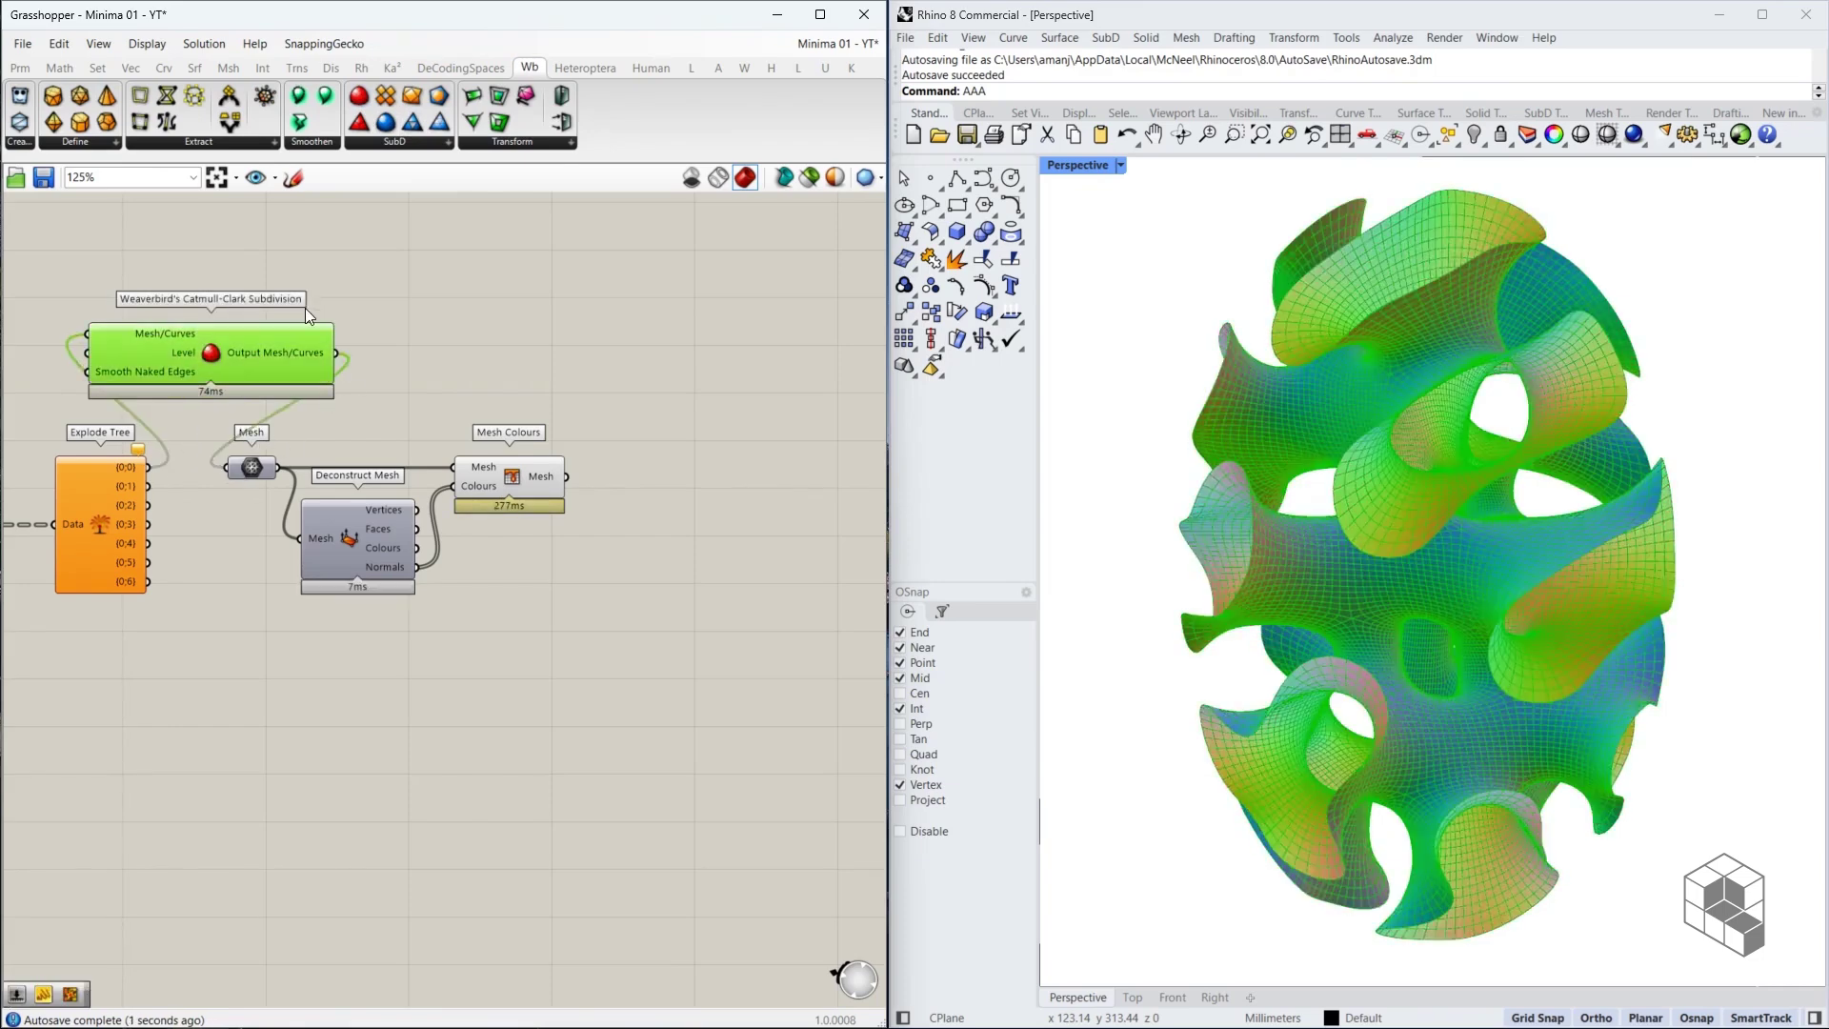
middle_click(245, 364)
click(322, 297)
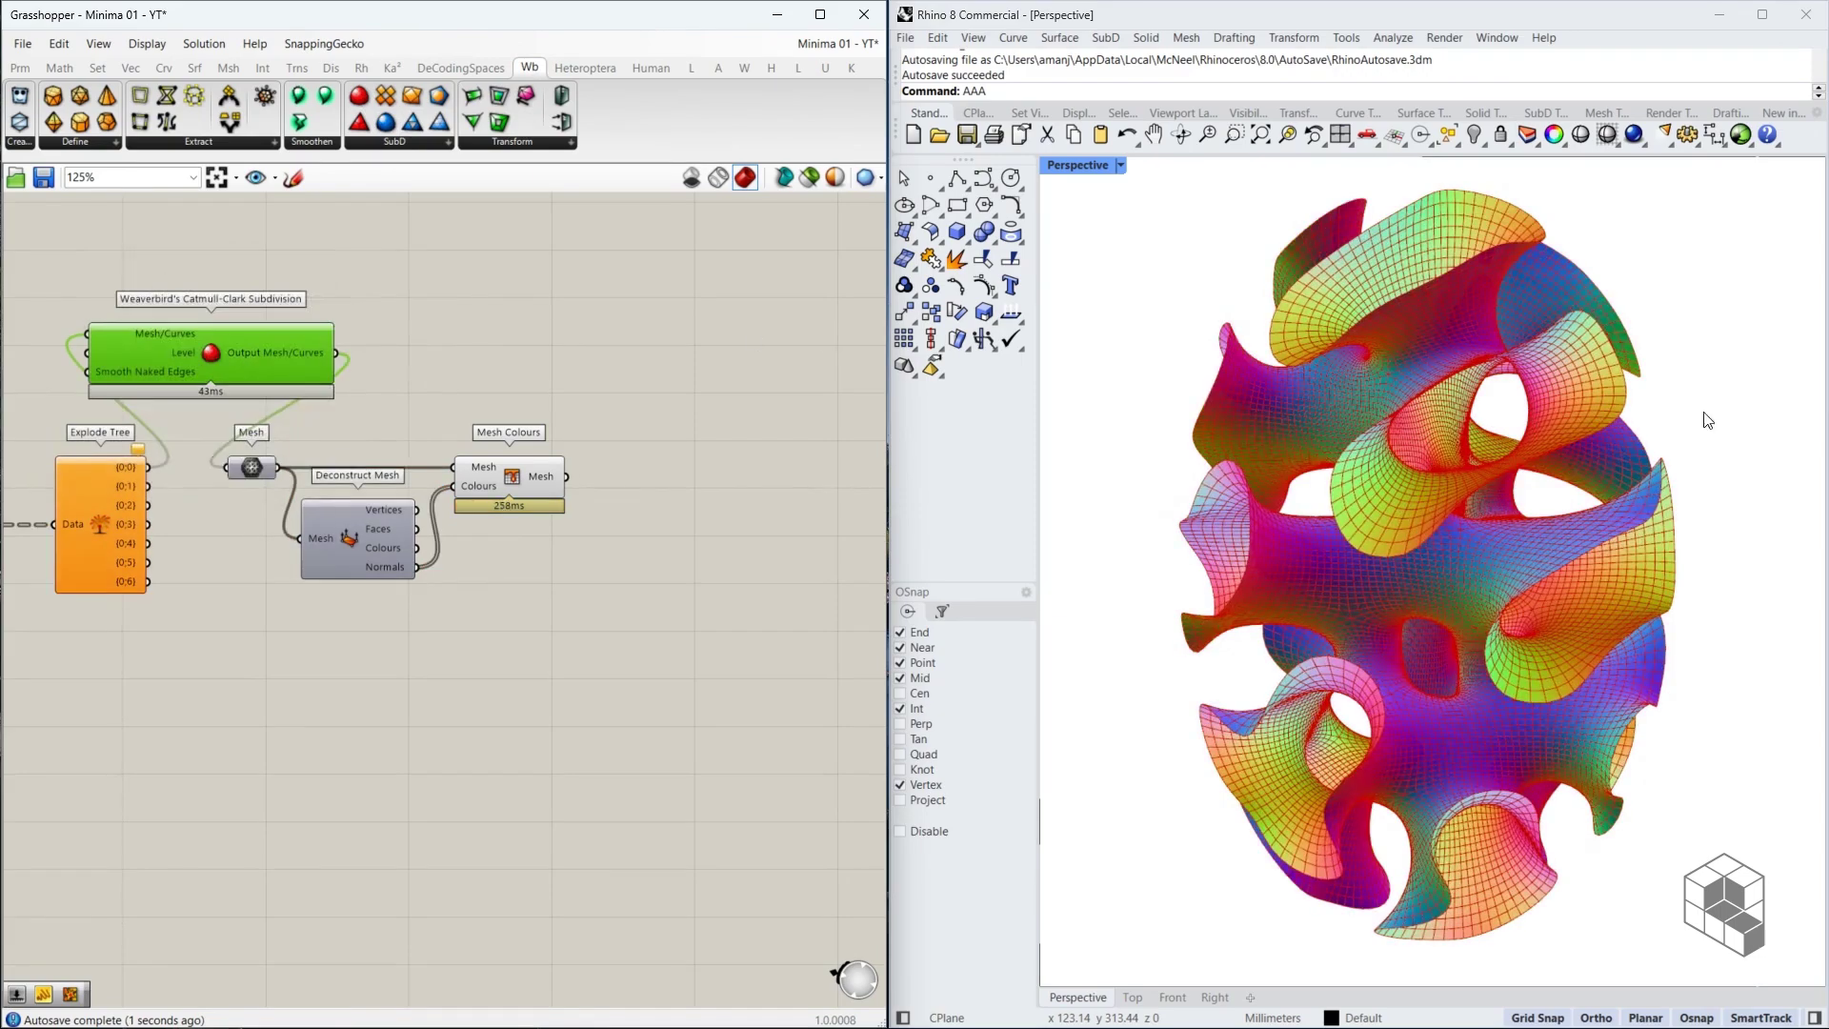
Examine the subdivided form from several angles and trace the definition back through the goal components to the input Brep
click(1463, 536)
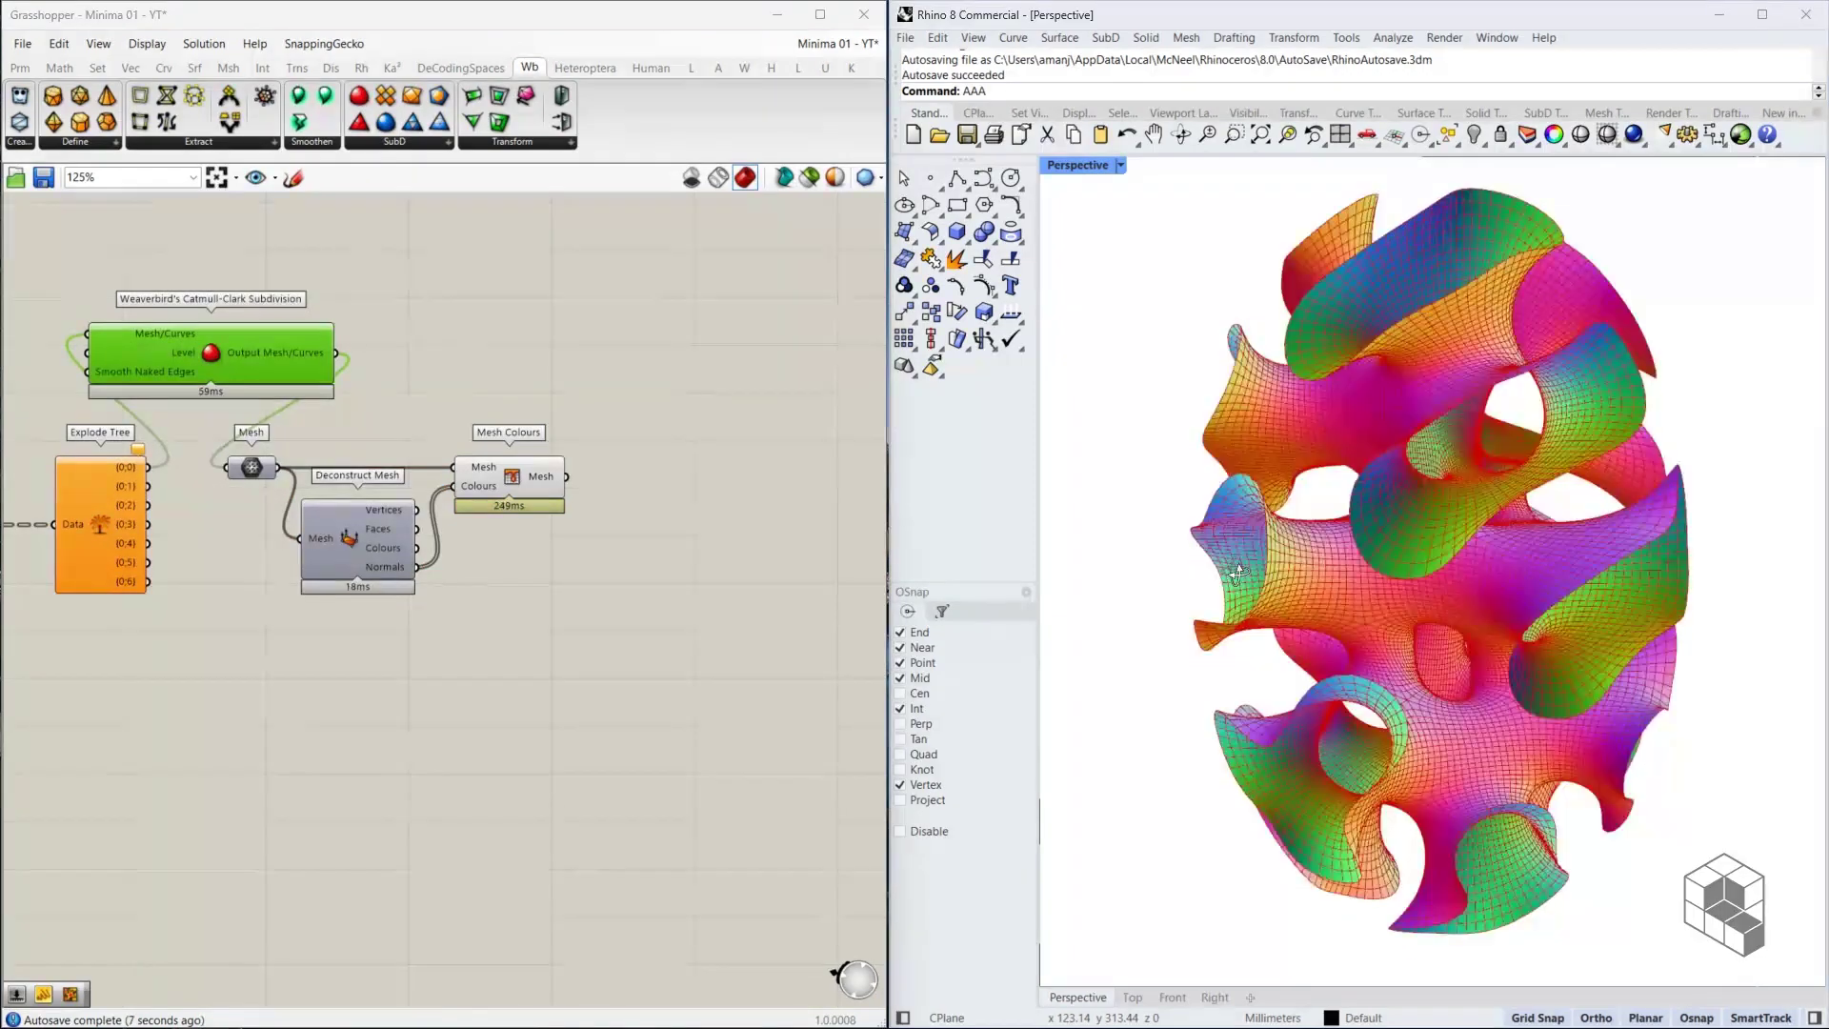
click(660, 579)
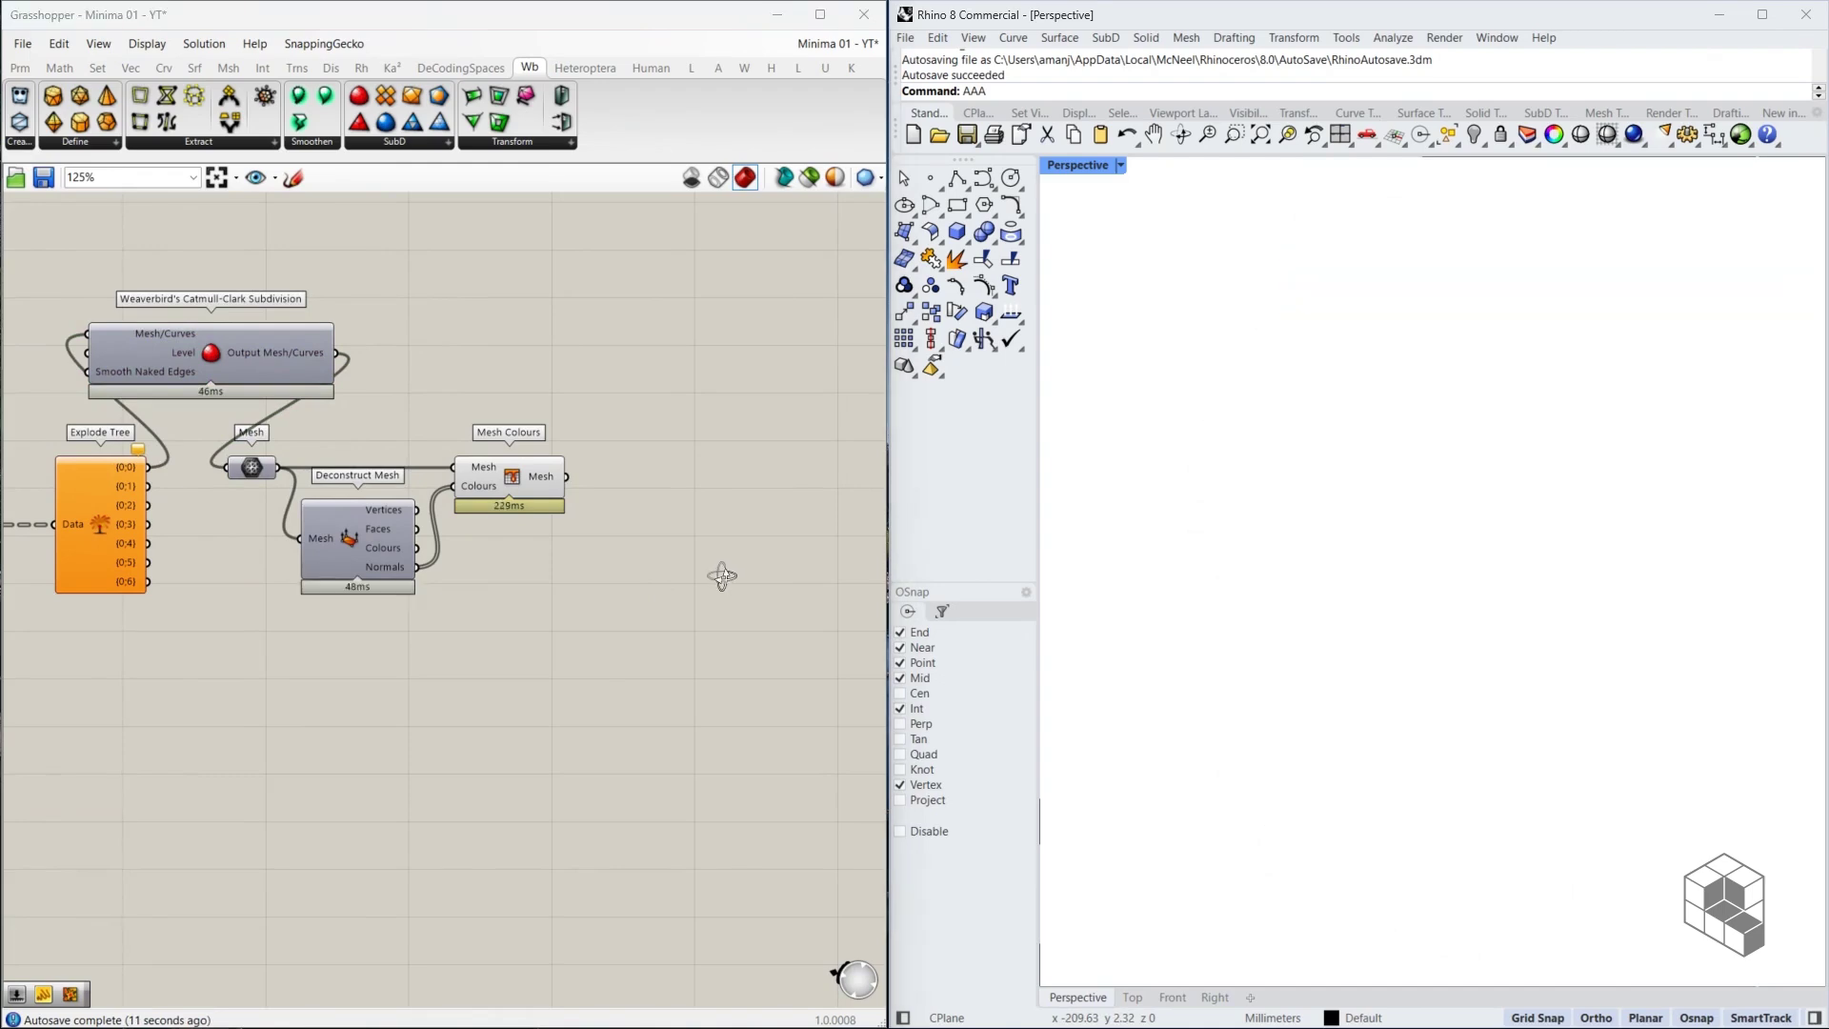
scroll(694, 534, down, 5)
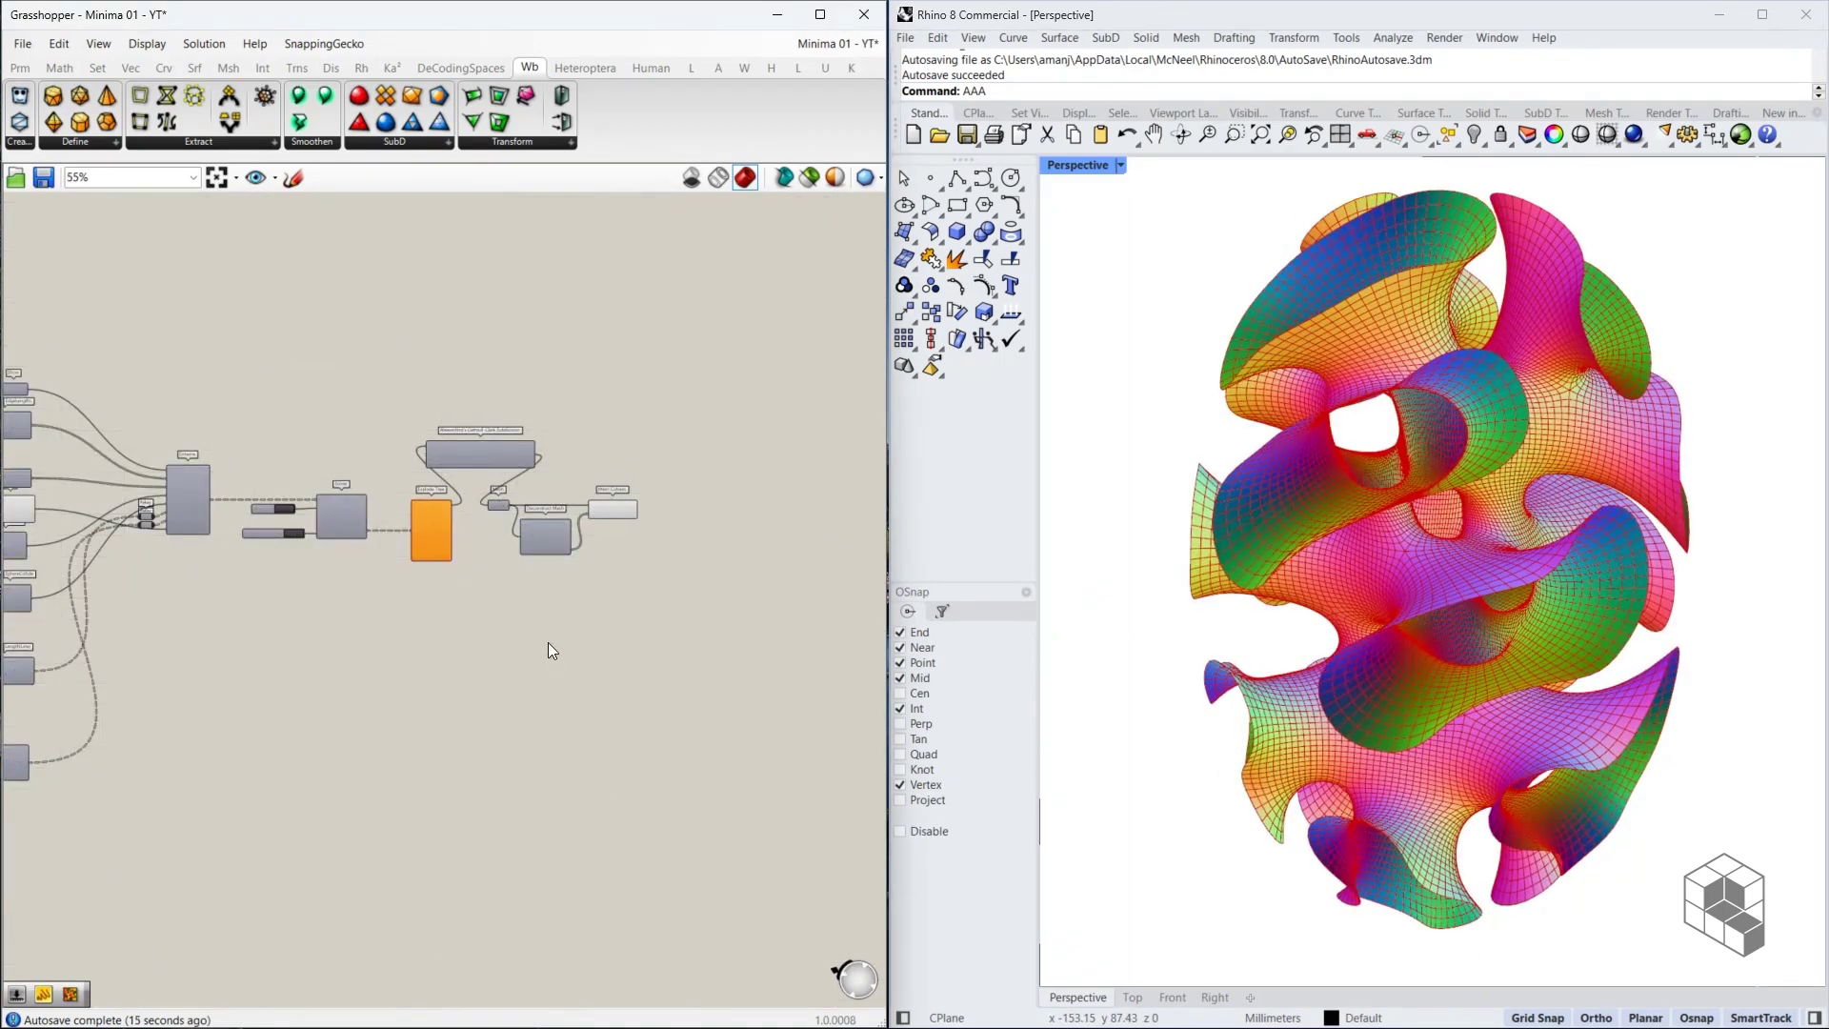
right_drag(550, 642, 881, 610)
scroll(381, 427, up, 4)
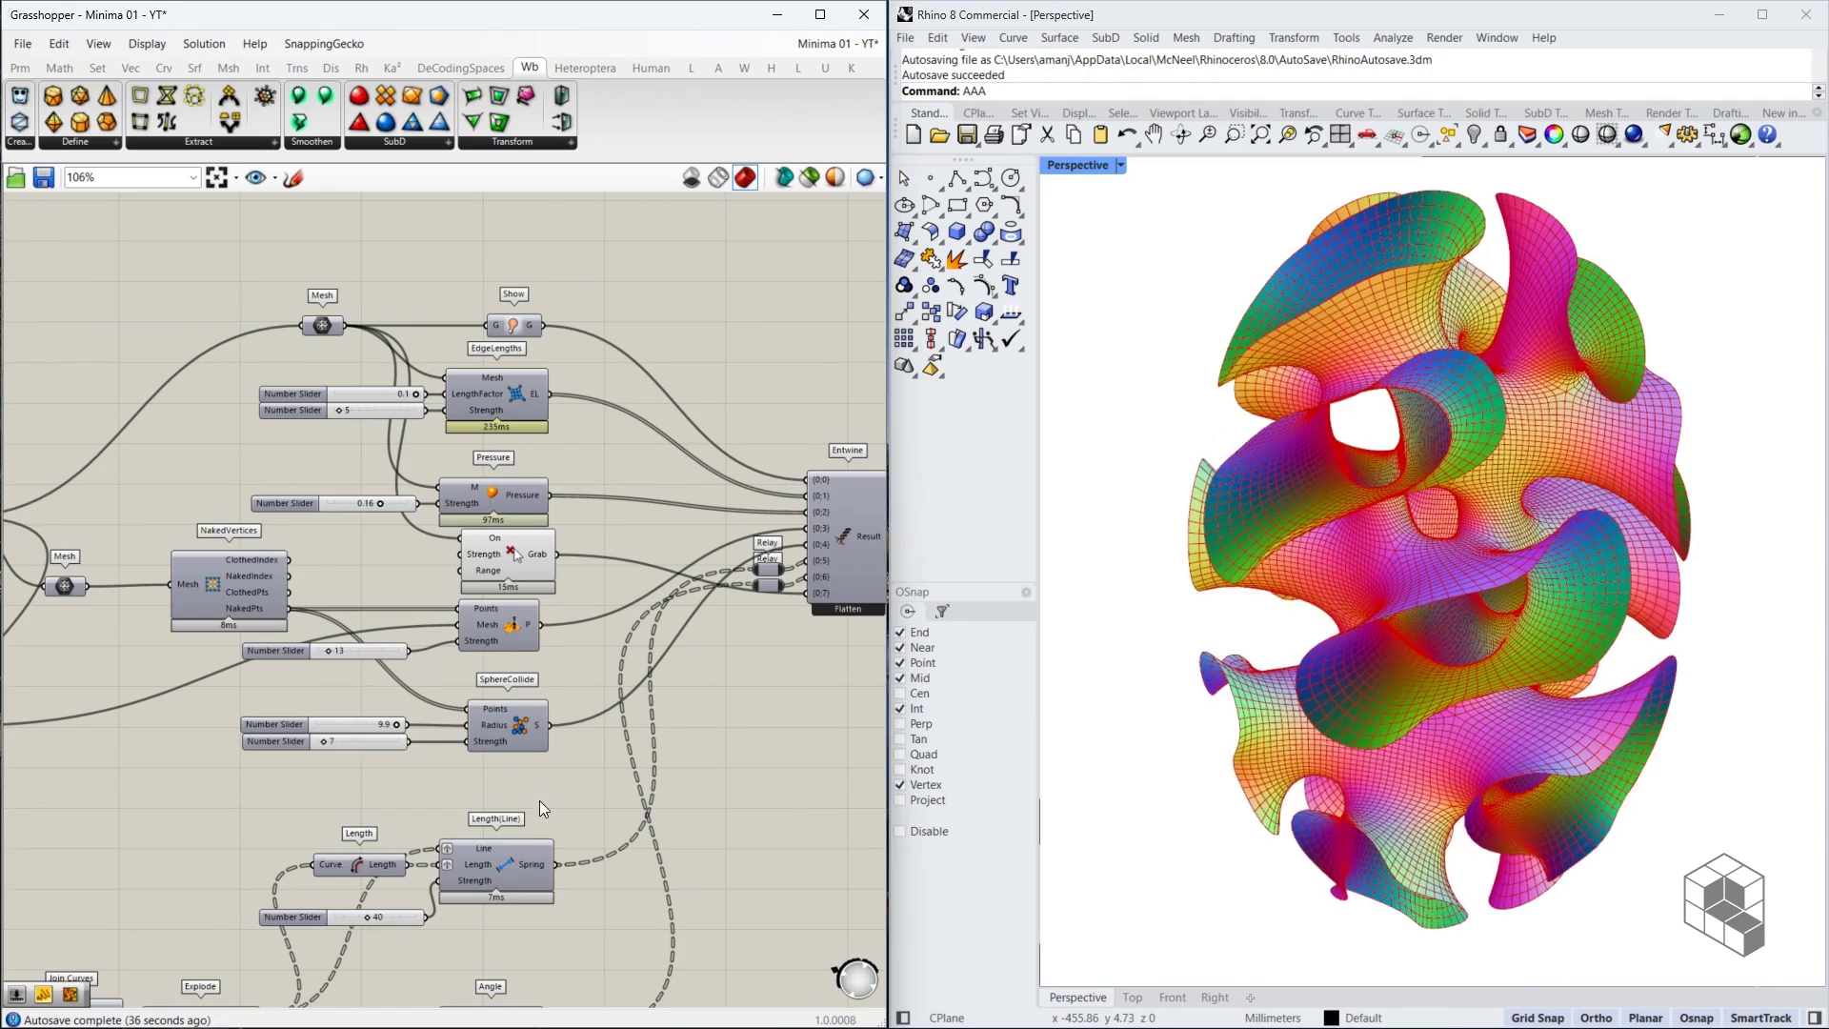
right_drag(478, 680, 411, 555)
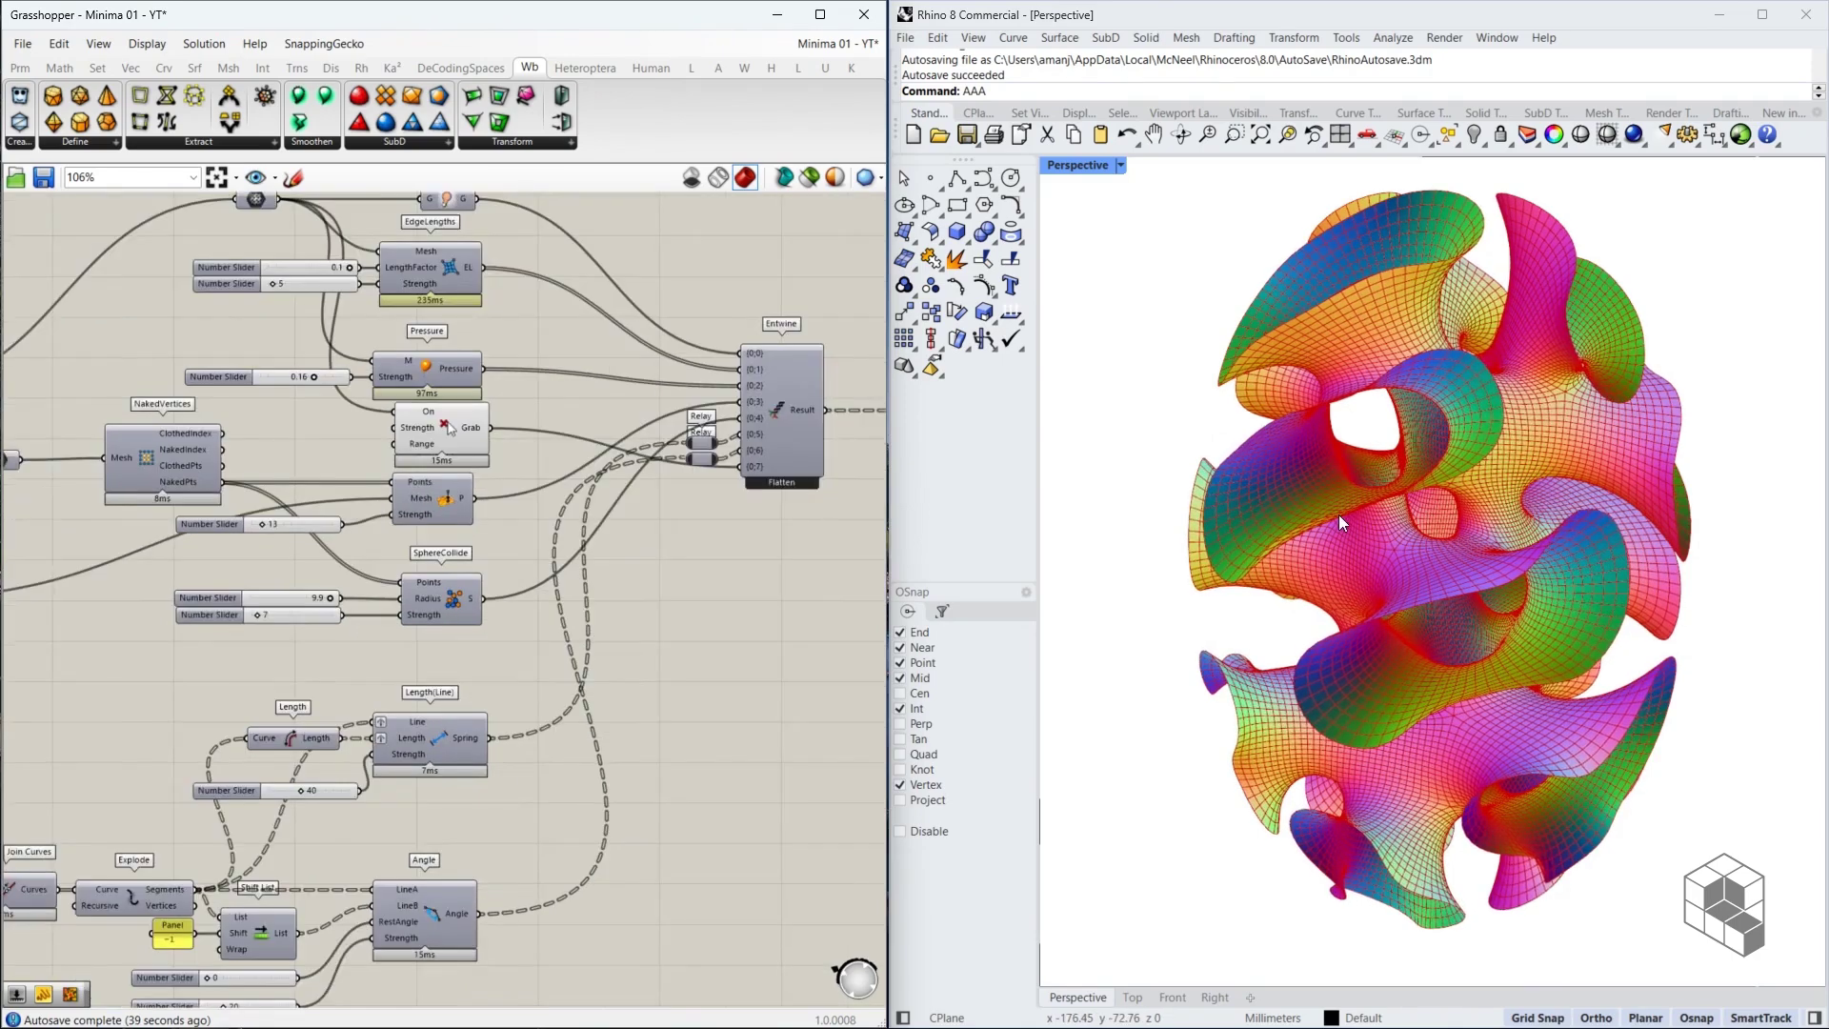
right_drag(1333, 669, 1191, 619)
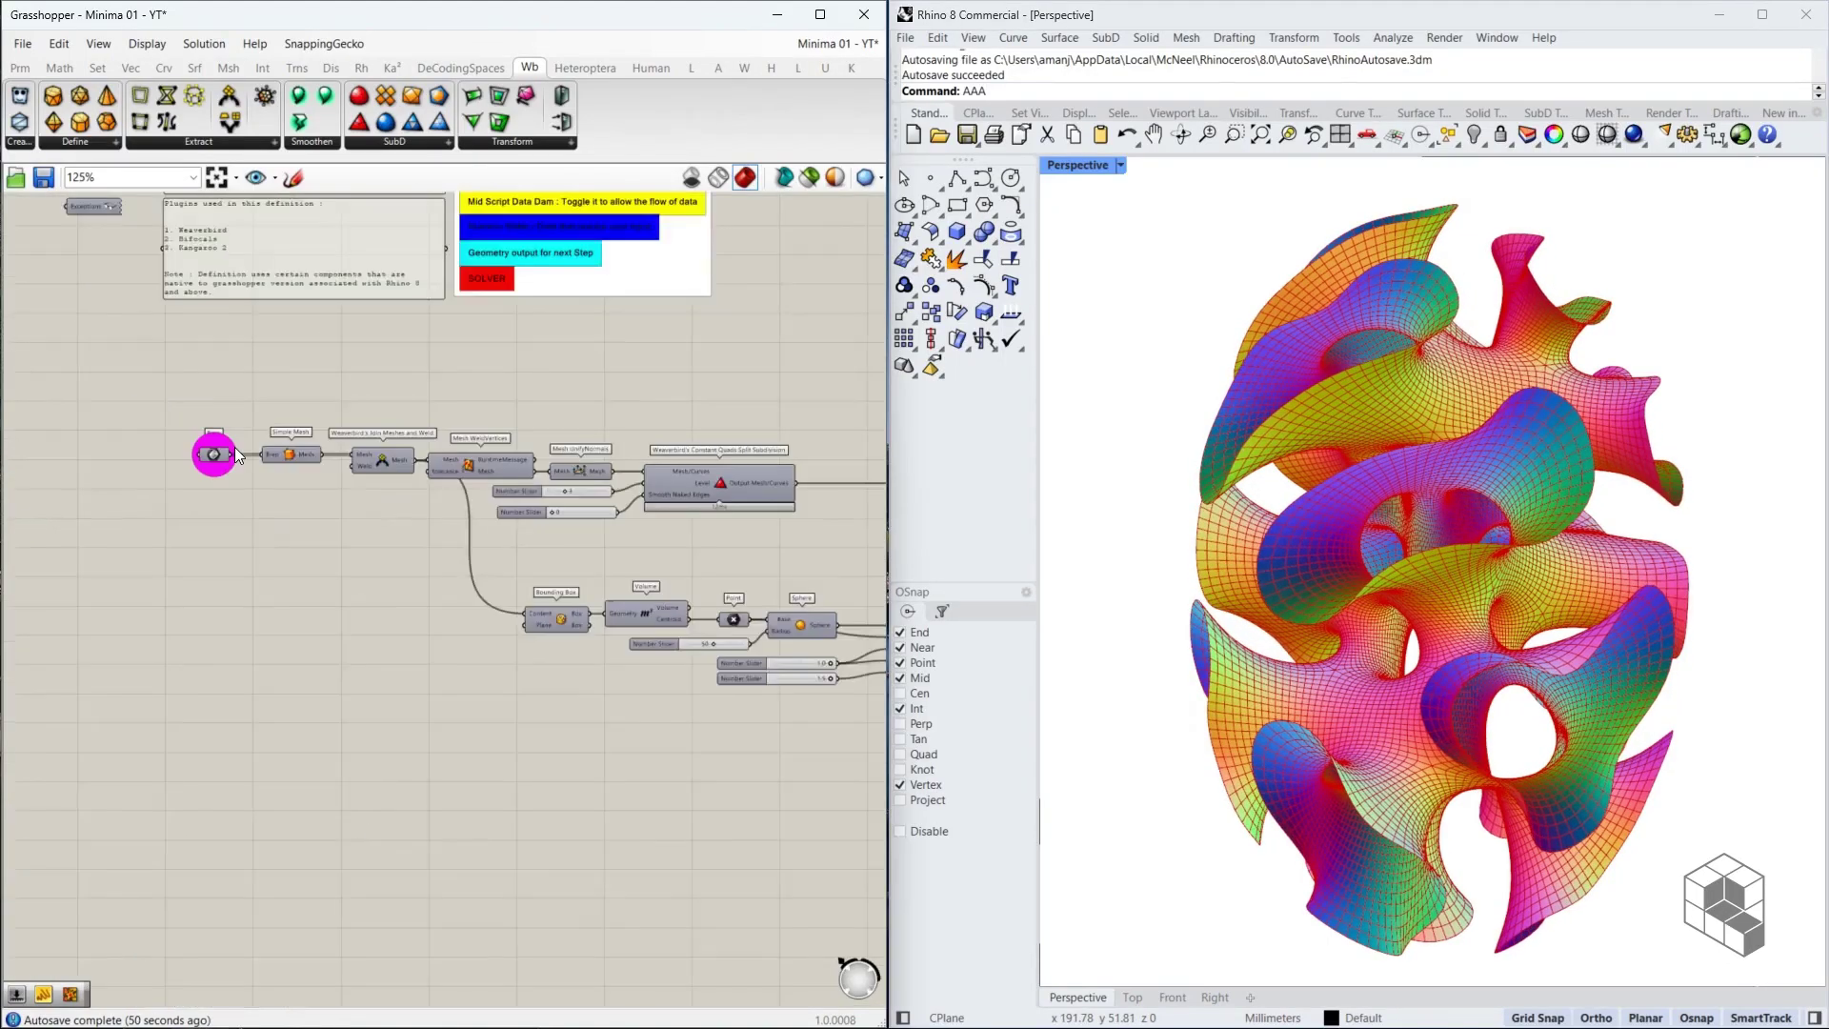
scroll(197, 461, up, 4)
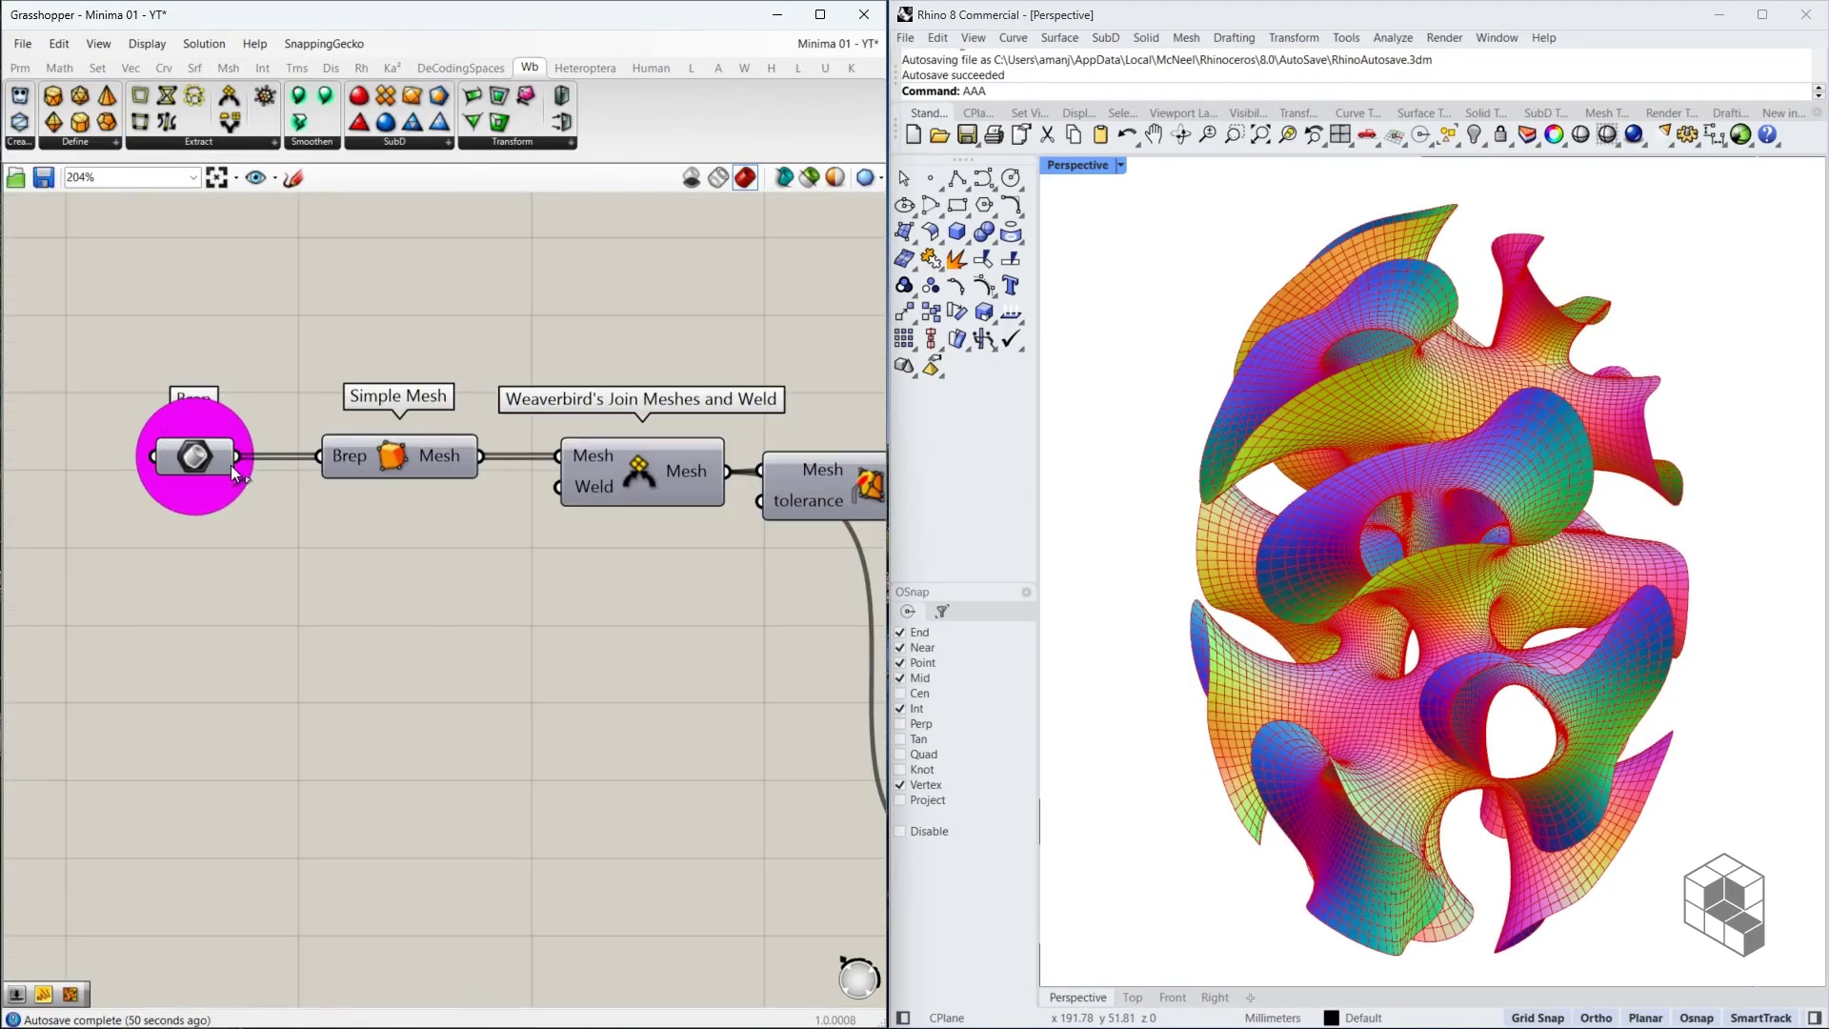